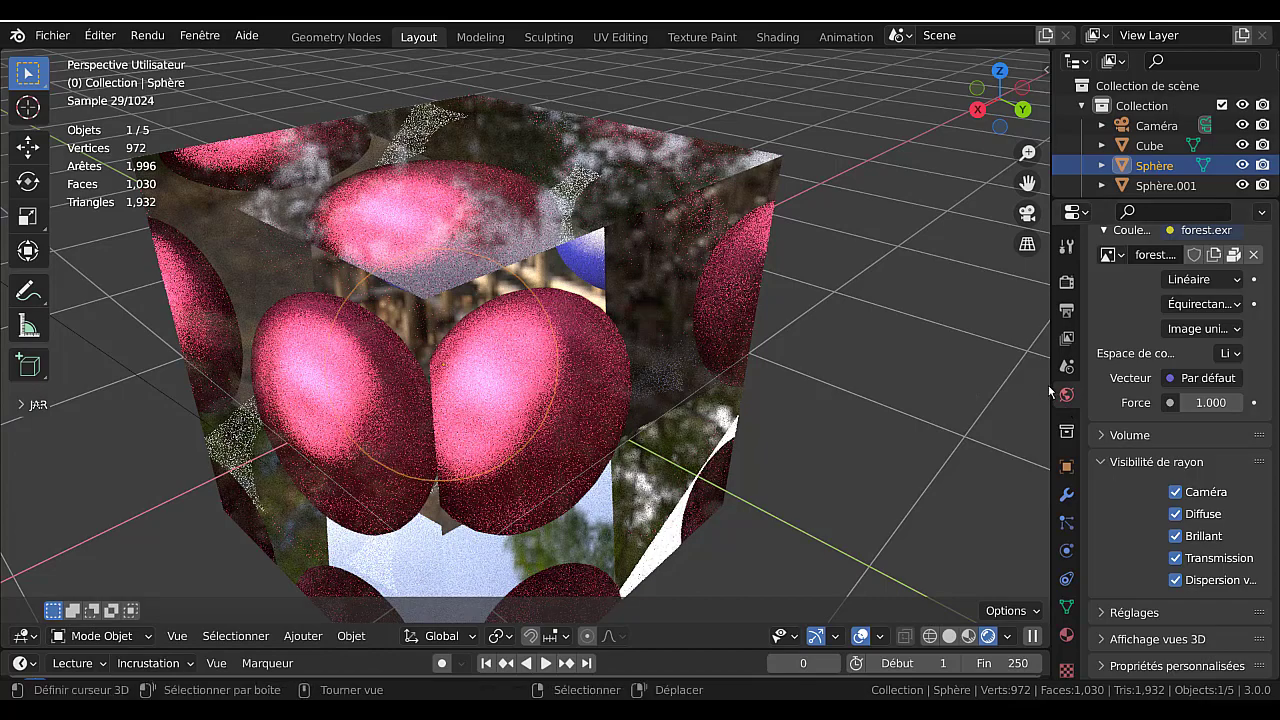
- Examine the green cube material's surface parameters and the shader types available for its surface
drag(1052, 378, 968, 384)
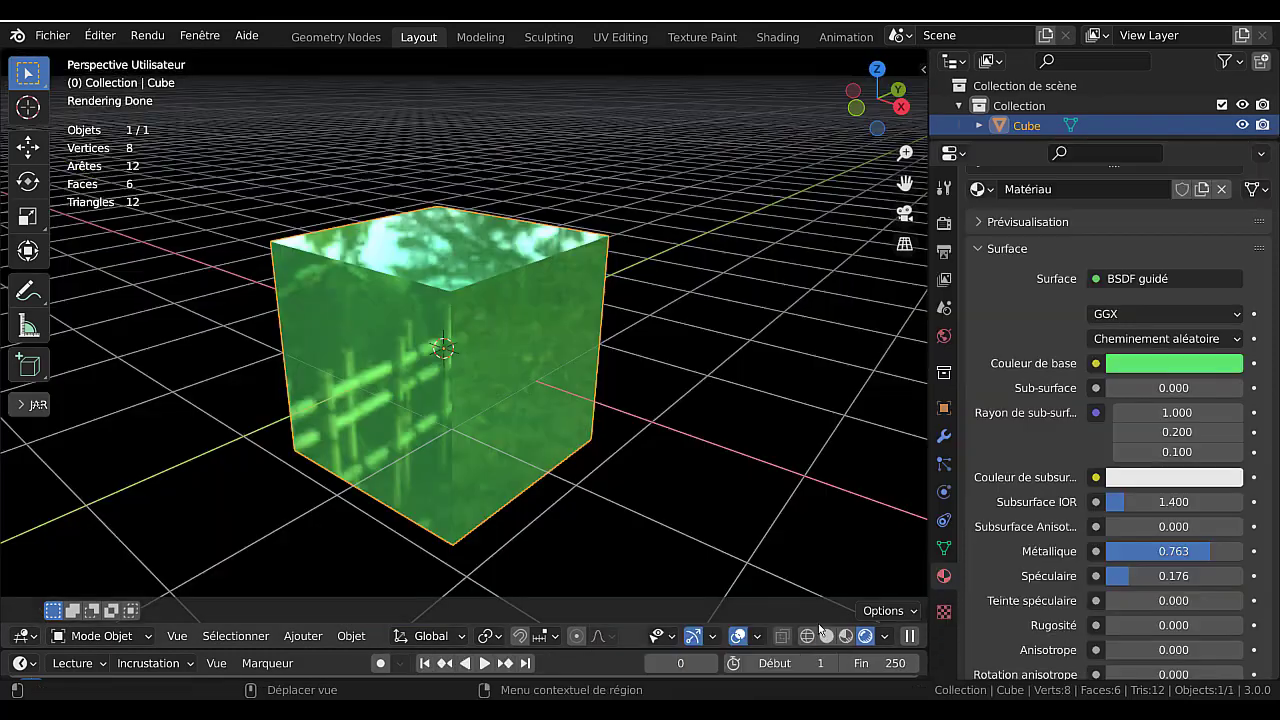
scroll(1078, 495, down, 1)
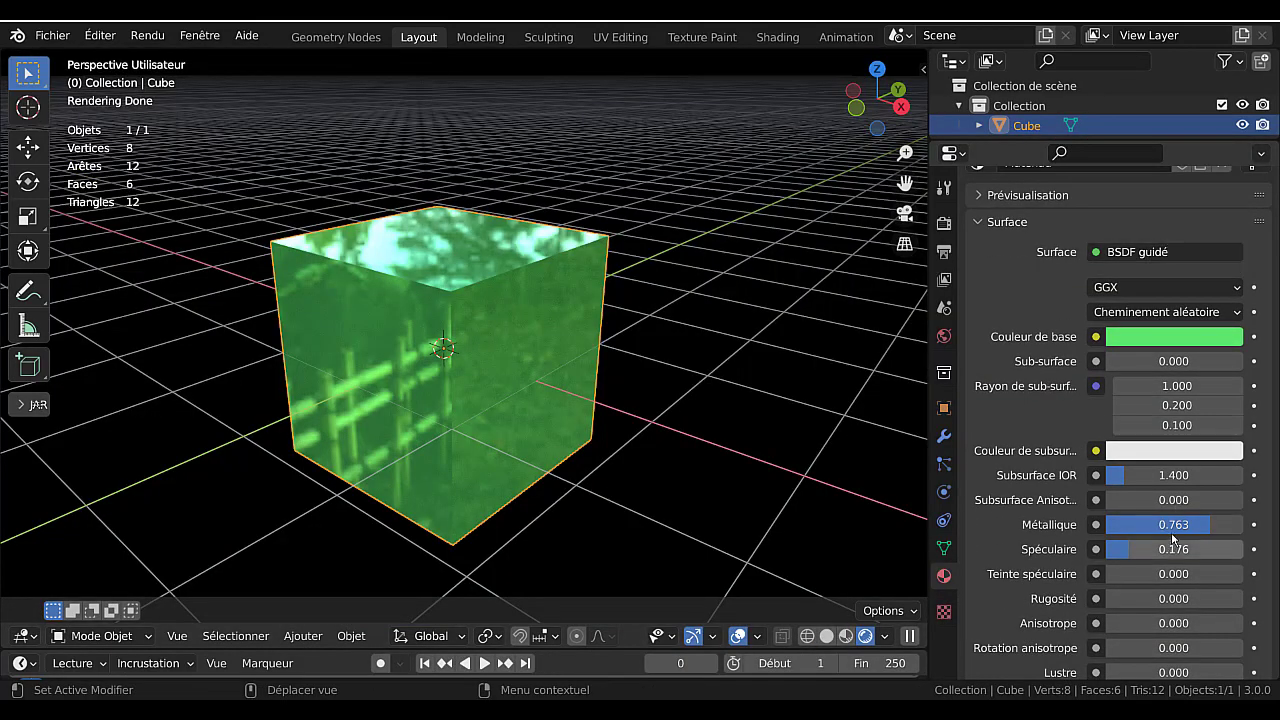
scroll(1183, 520, down, 6)
scroll(1185, 540, down, 5)
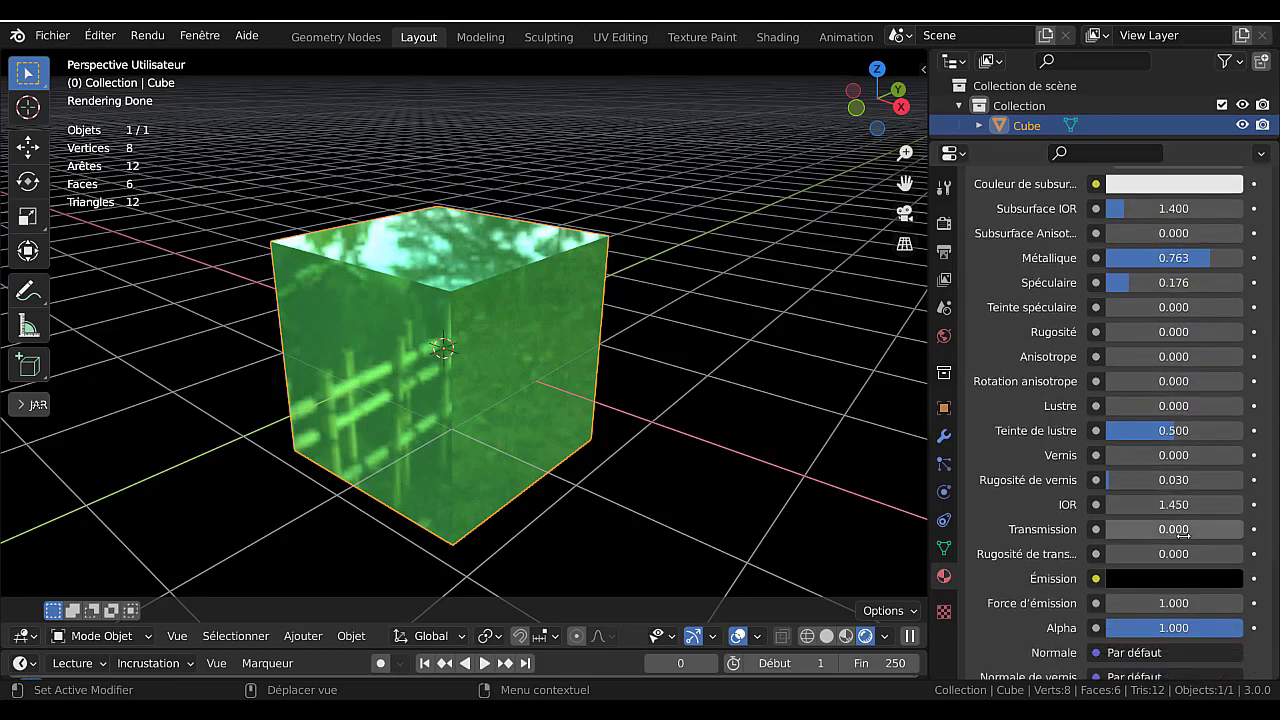
scroll(1185, 540, up, 6)
scroll(1185, 538, up, 8)
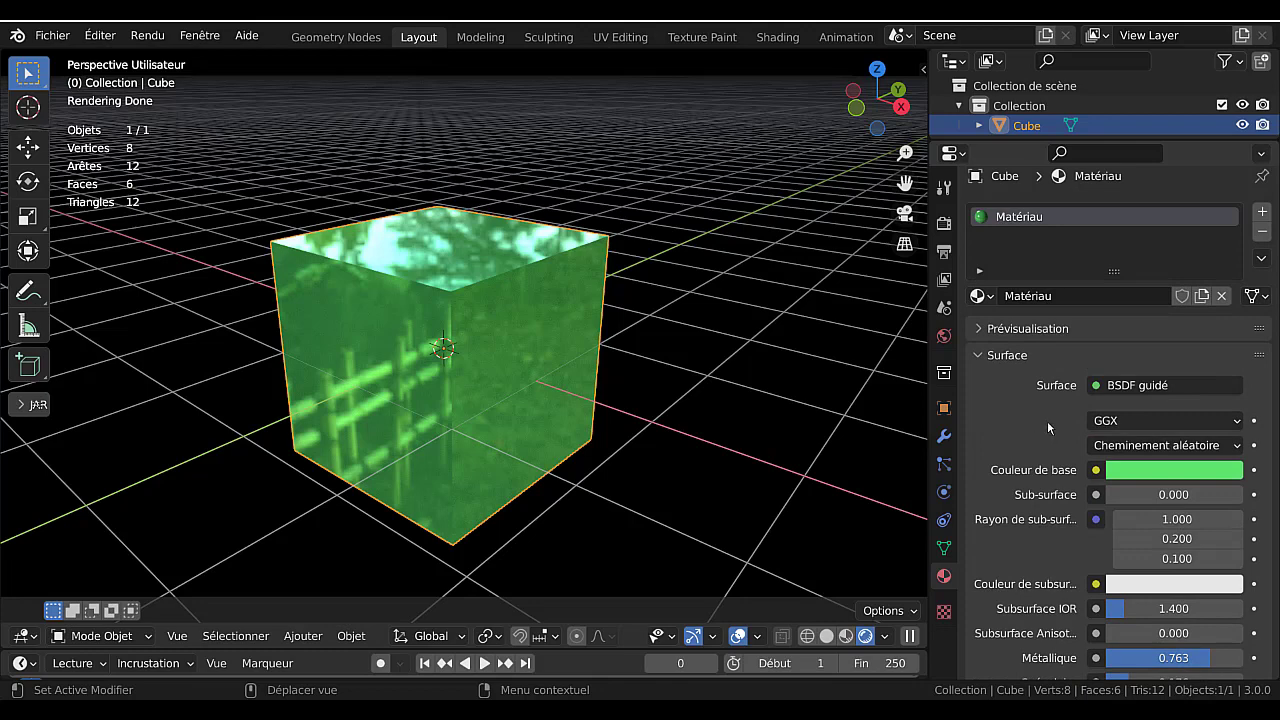
click(1162, 390)
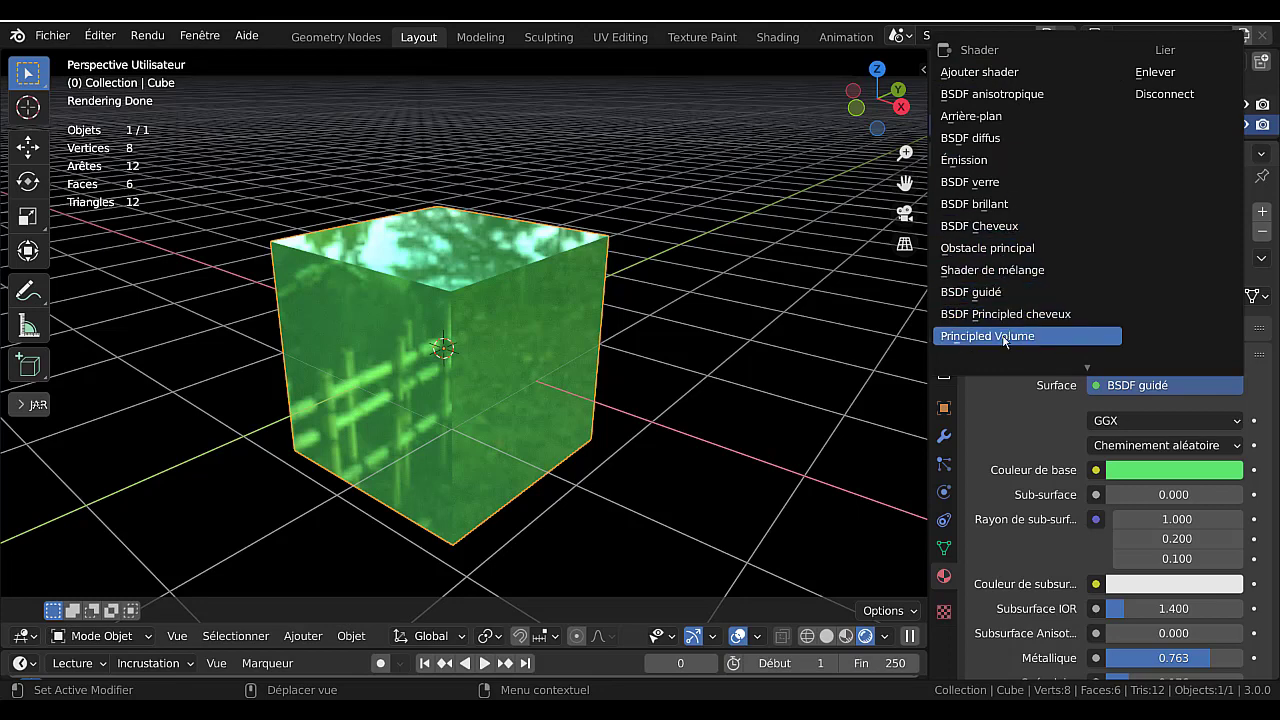
scroll(1005, 341, down, 5)
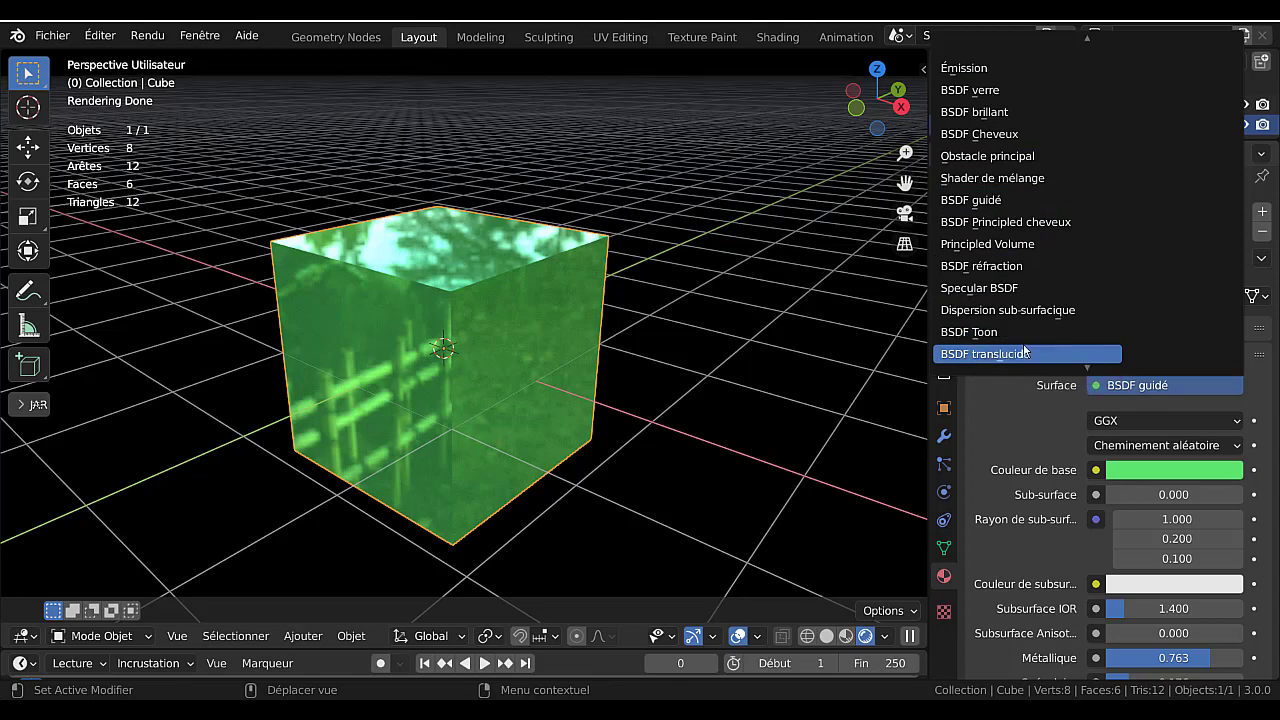
scroll(1008, 480, down, 3)
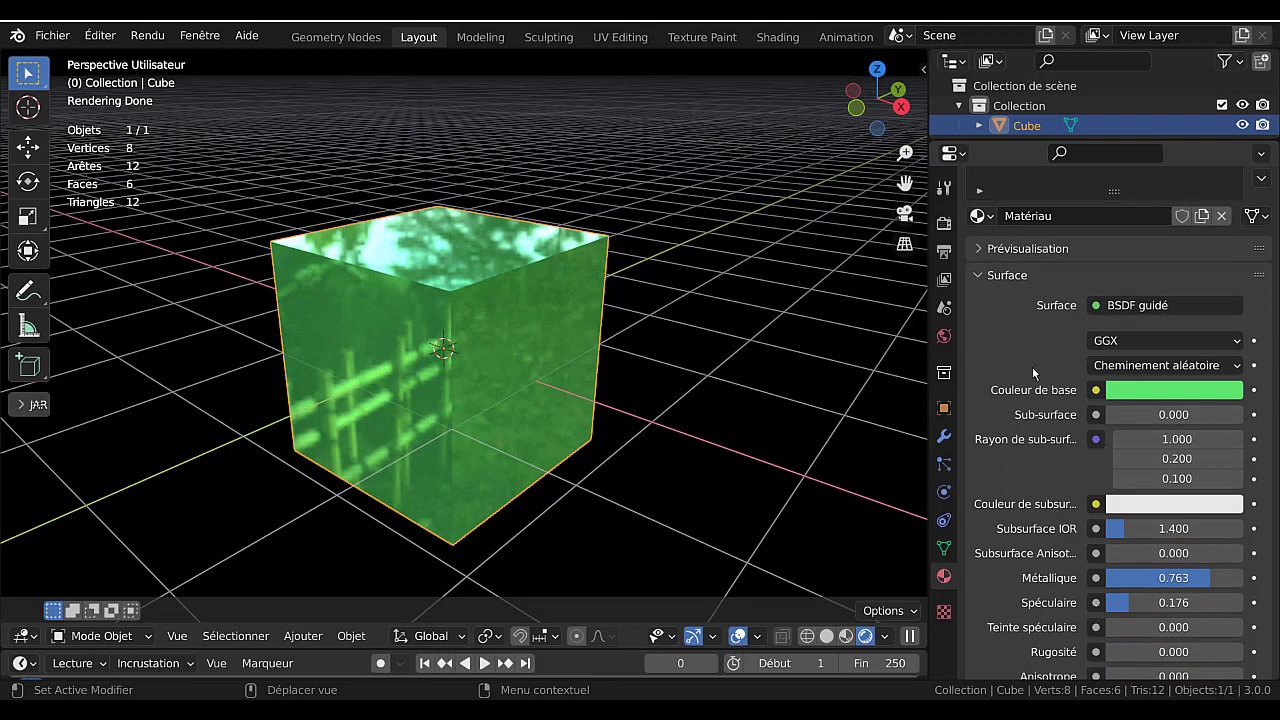
scroll(1065, 533, down, 4)
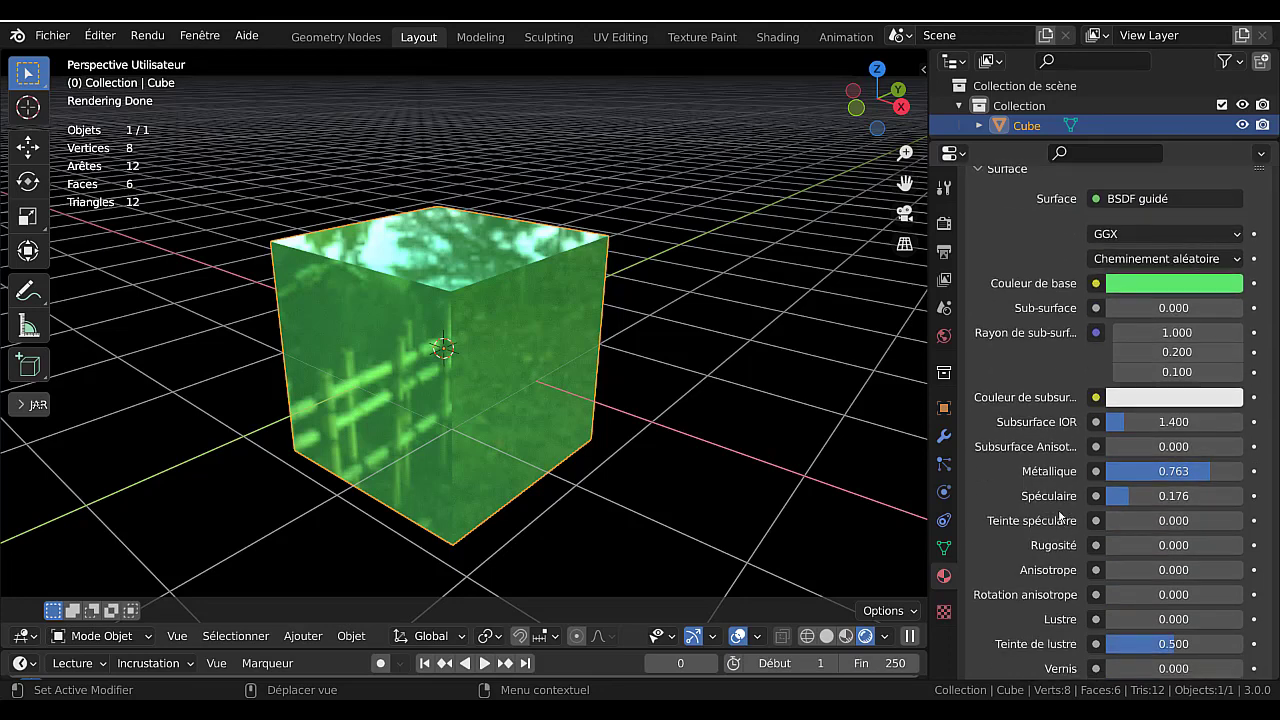
scroll(1109, 446, down, 4)
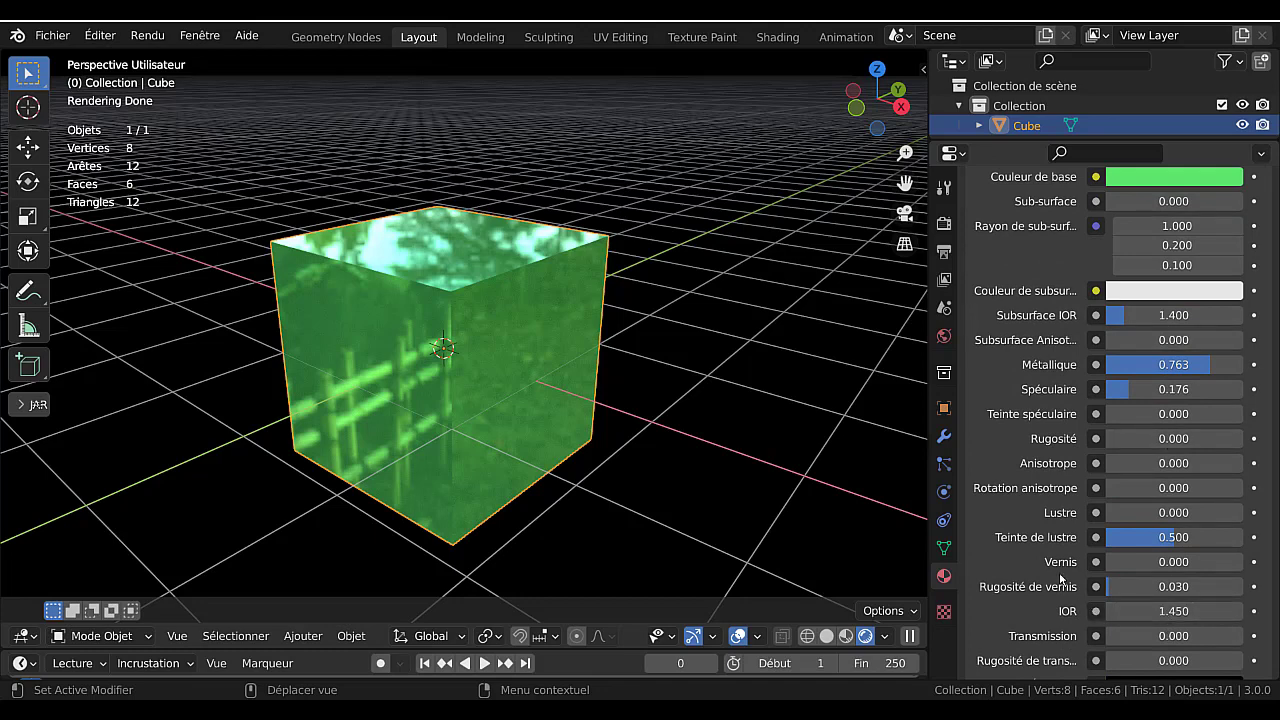
scroll(1062, 560, up, 9)
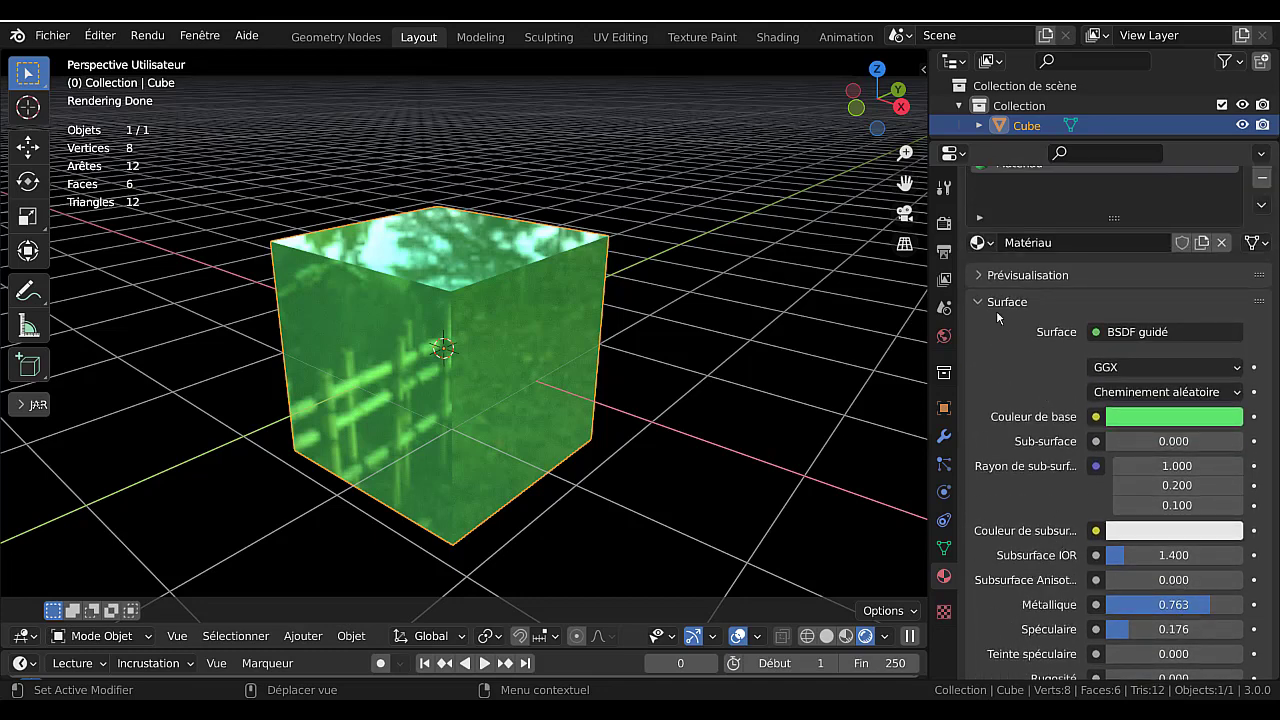
click(1145, 336)
click(1120, 333)
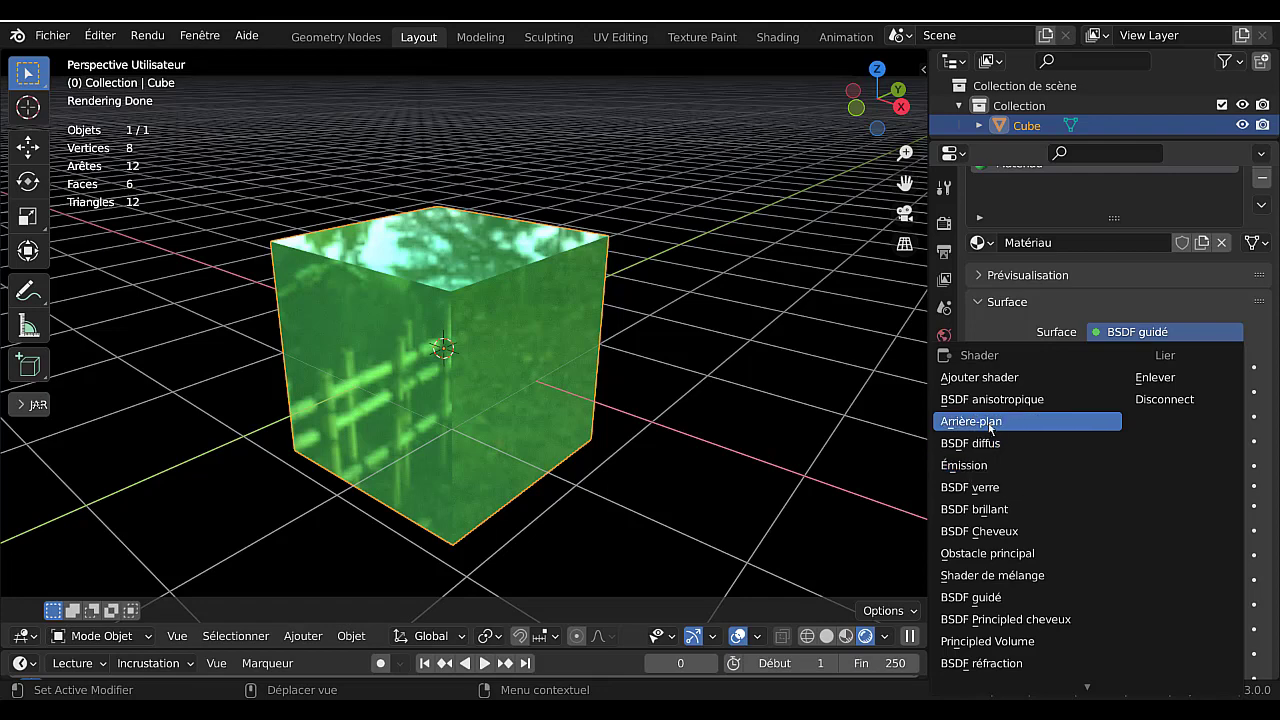
- Switch to the Shading workspace and enlarge the node editor showing the cube's material
click(775, 37)
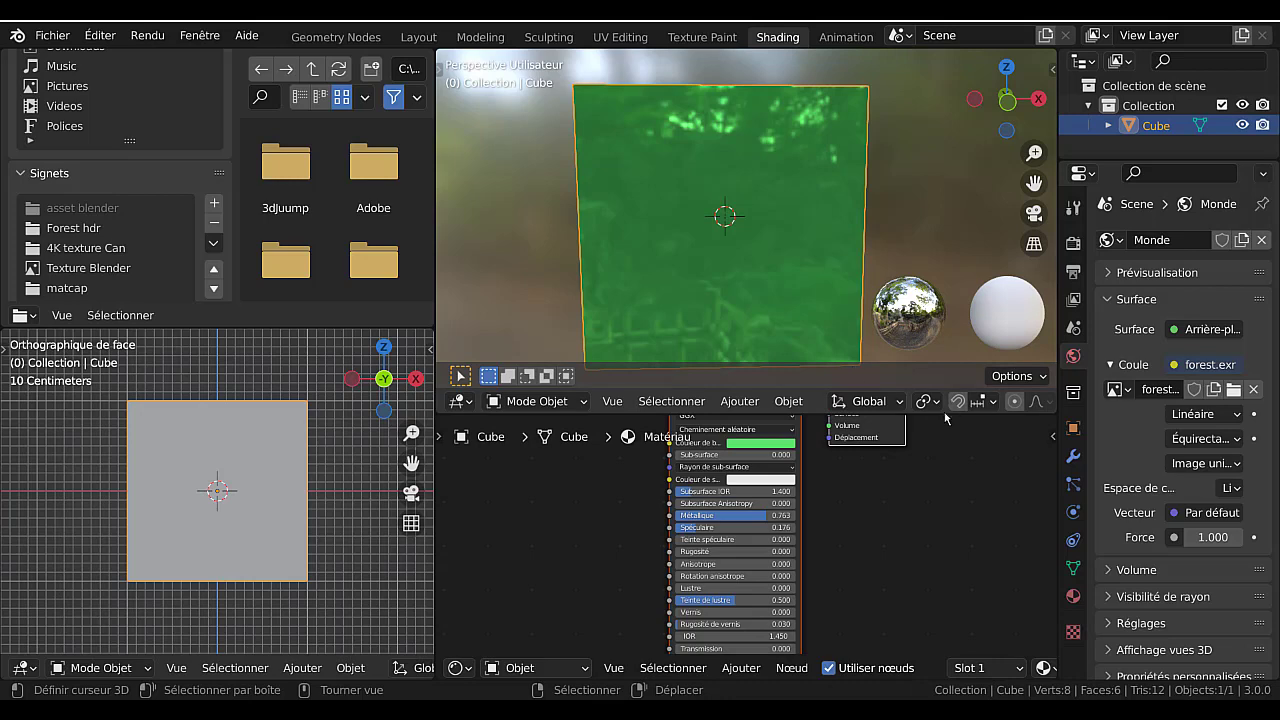
drag(932, 416, 932, 272)
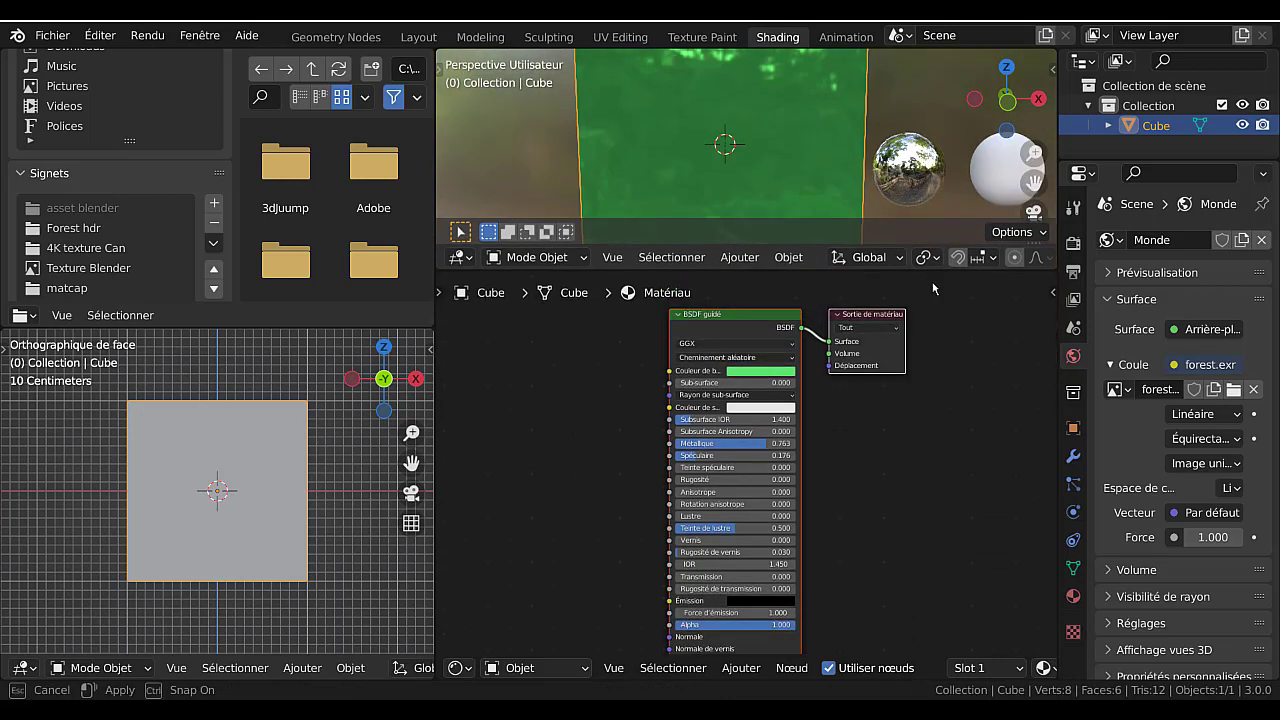
mouse_move(718, 324)
mouse_down()
mouse_move(688, 320)
mouse_move(704, 321)
mouse_up()
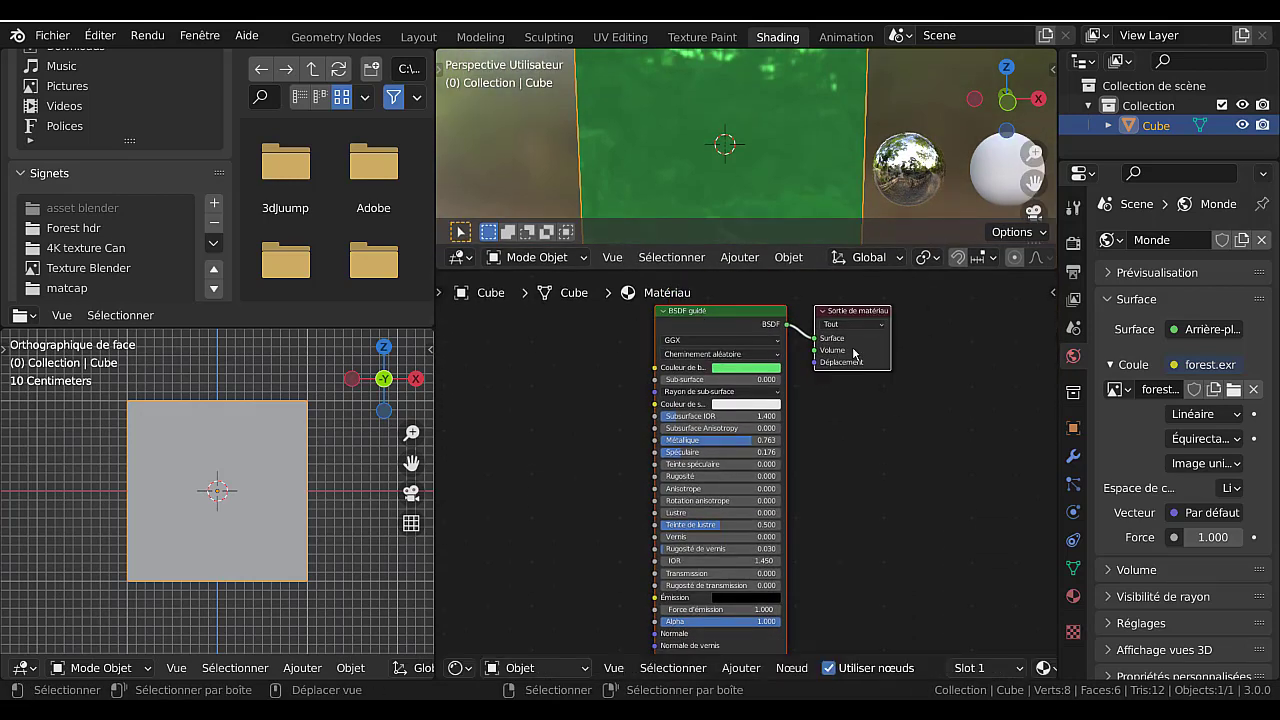
- Move the BSDF guidé and Sortie de matériau nodes apart to leave room between them
drag(857, 320, 849, 353)
click(871, 336)
drag(741, 338, 783, 323)
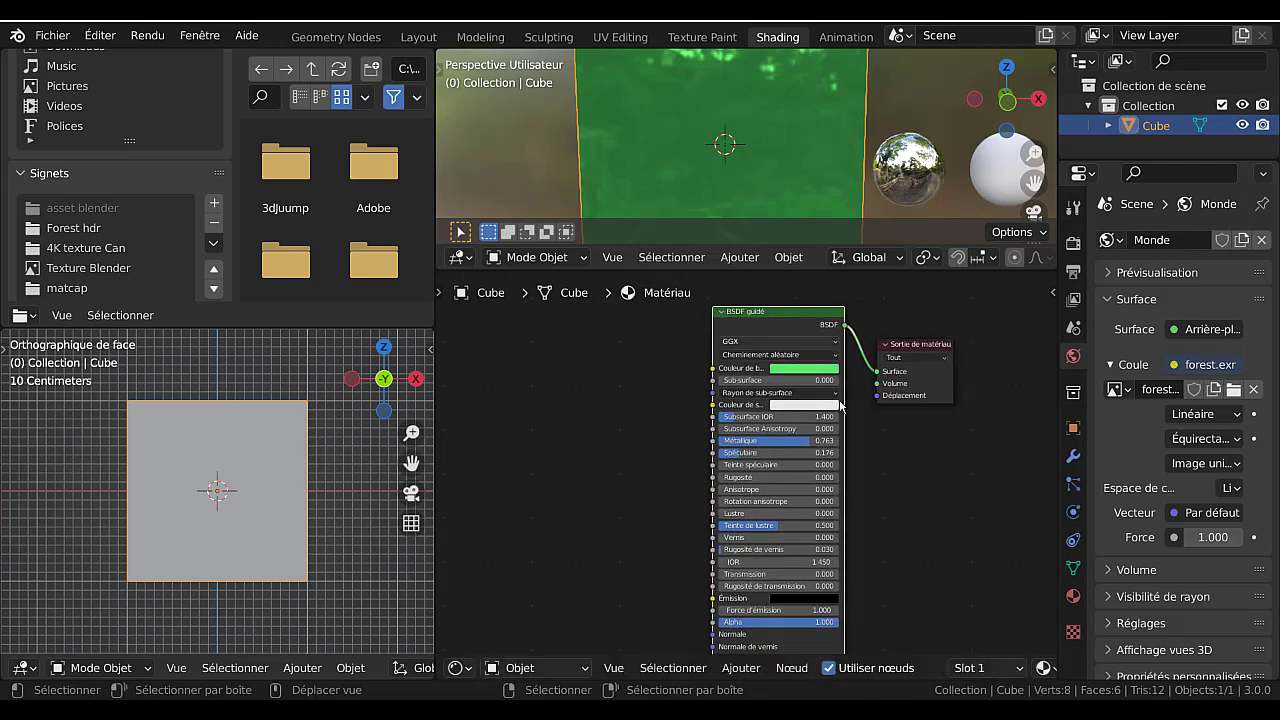
scroll(898, 470, down, 3)
scroll(870, 470, up, 4)
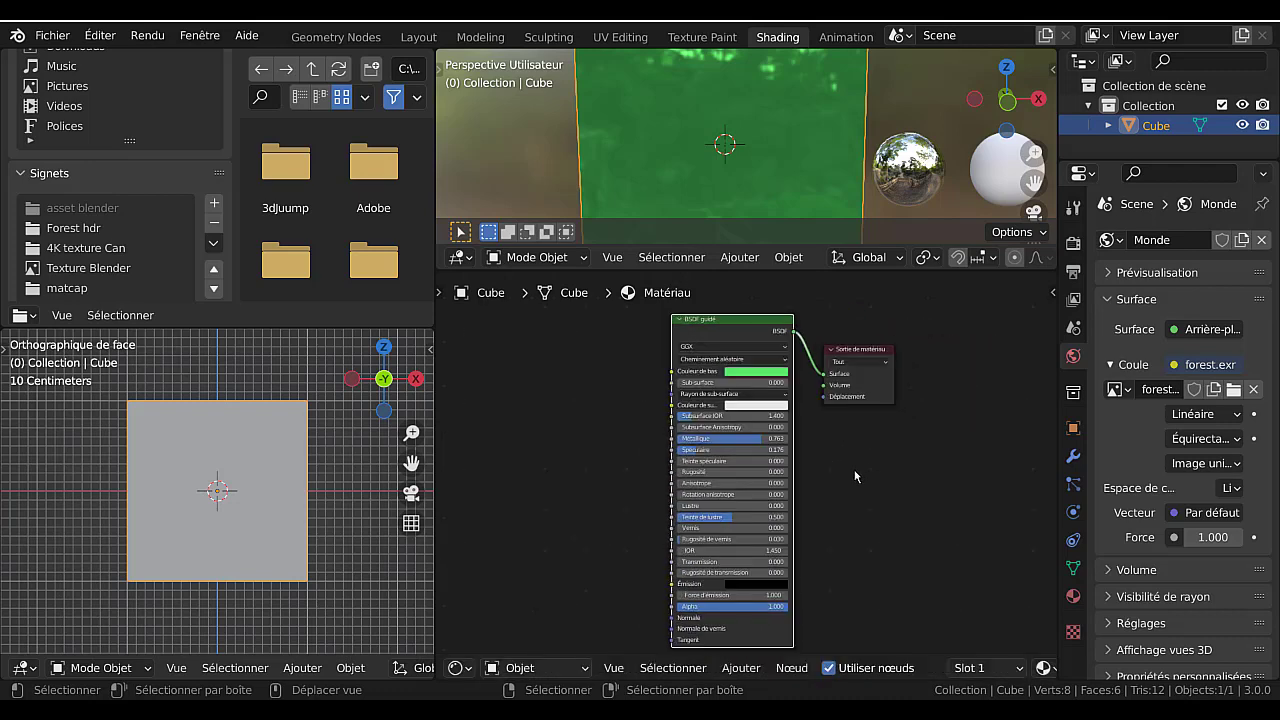
drag(873, 350, 915, 342)
drag(730, 300, 735, 334)
scroll(922, 472, down, 1)
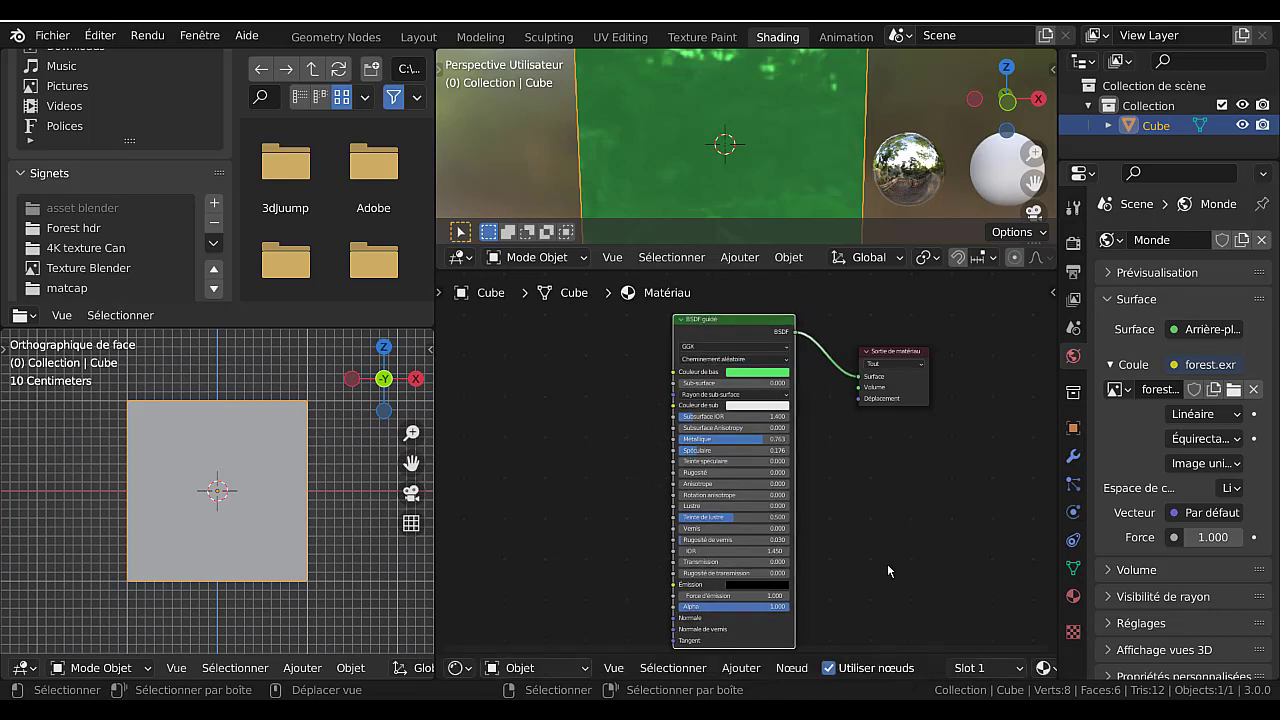
- Insert a Shader de mélange node on the link between BSDF guidé and Sortie de matériau, and align it with the output node
click(750, 670)
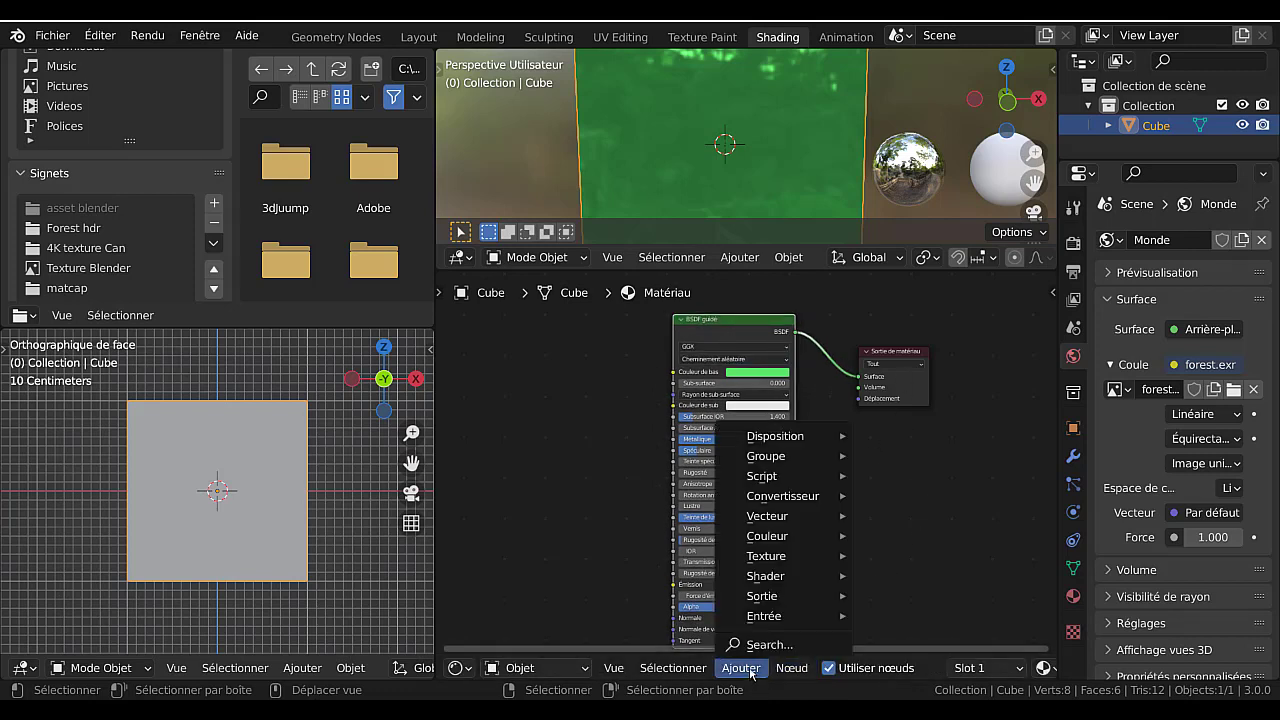
mouse_move(760, 617)
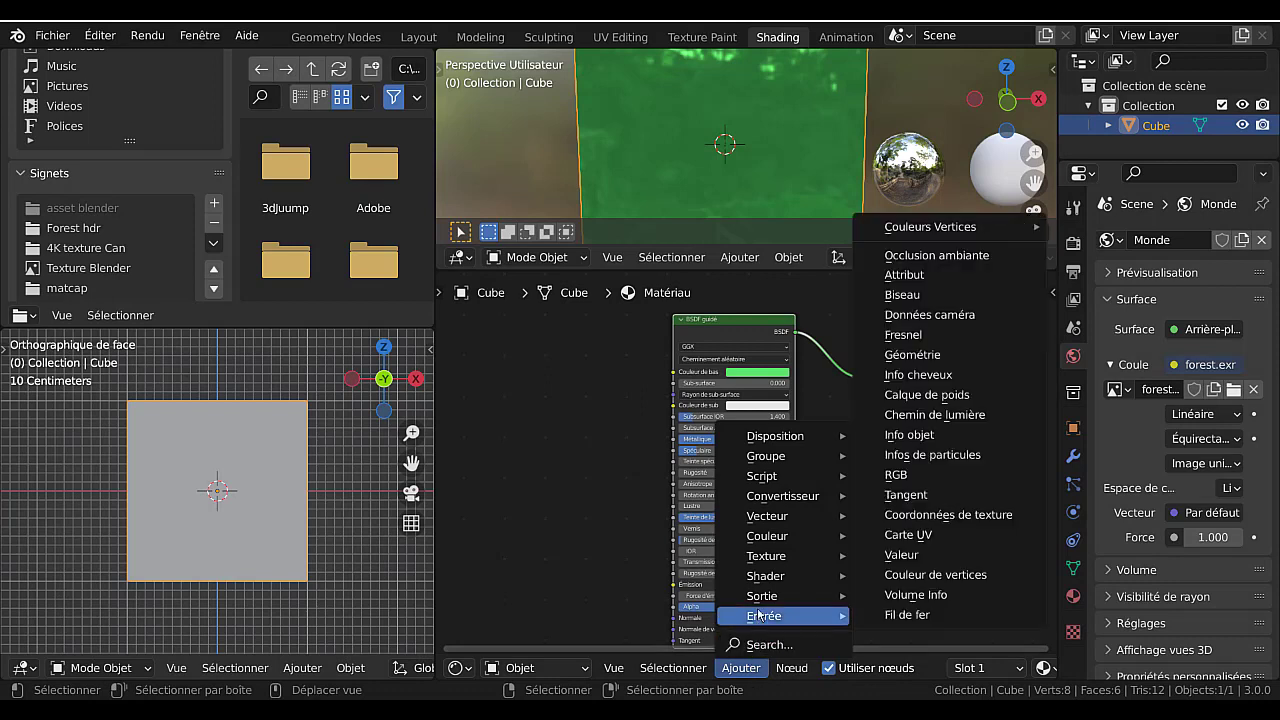
mouse_move(758, 580)
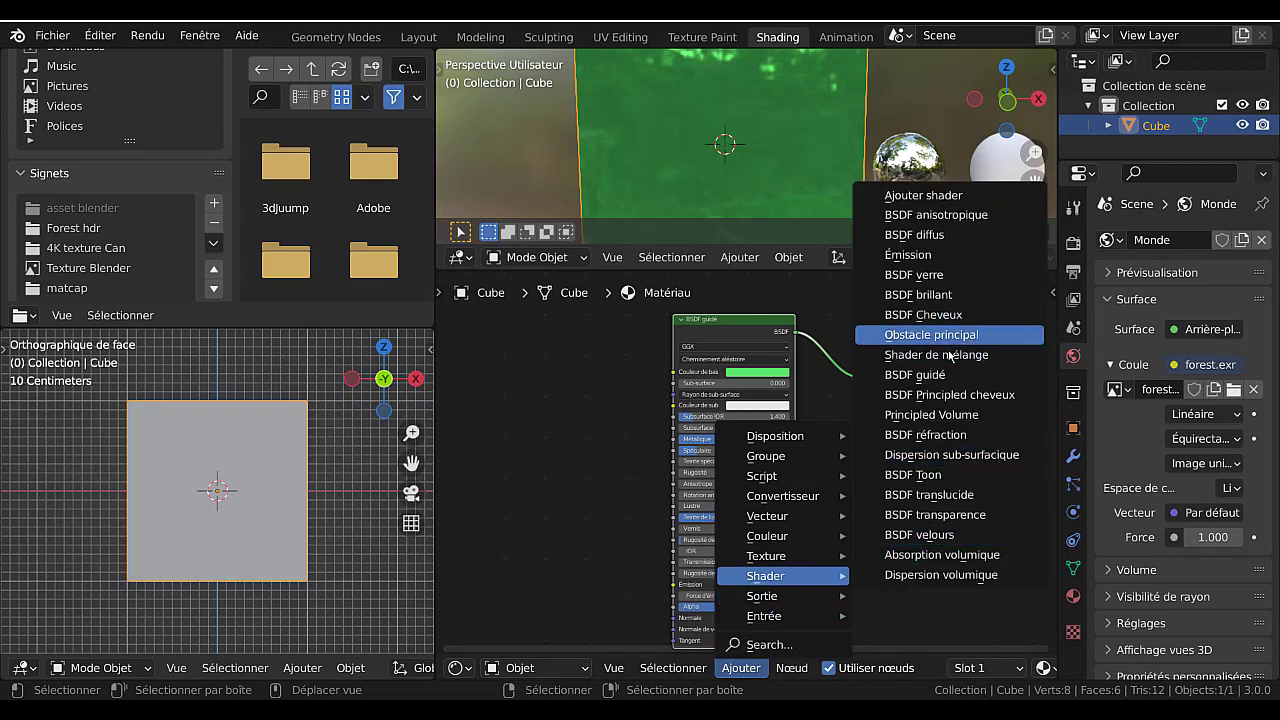
click(936, 355)
click(831, 373)
scroll(897, 476, down, 1)
middle_drag(897, 476, 845, 512)
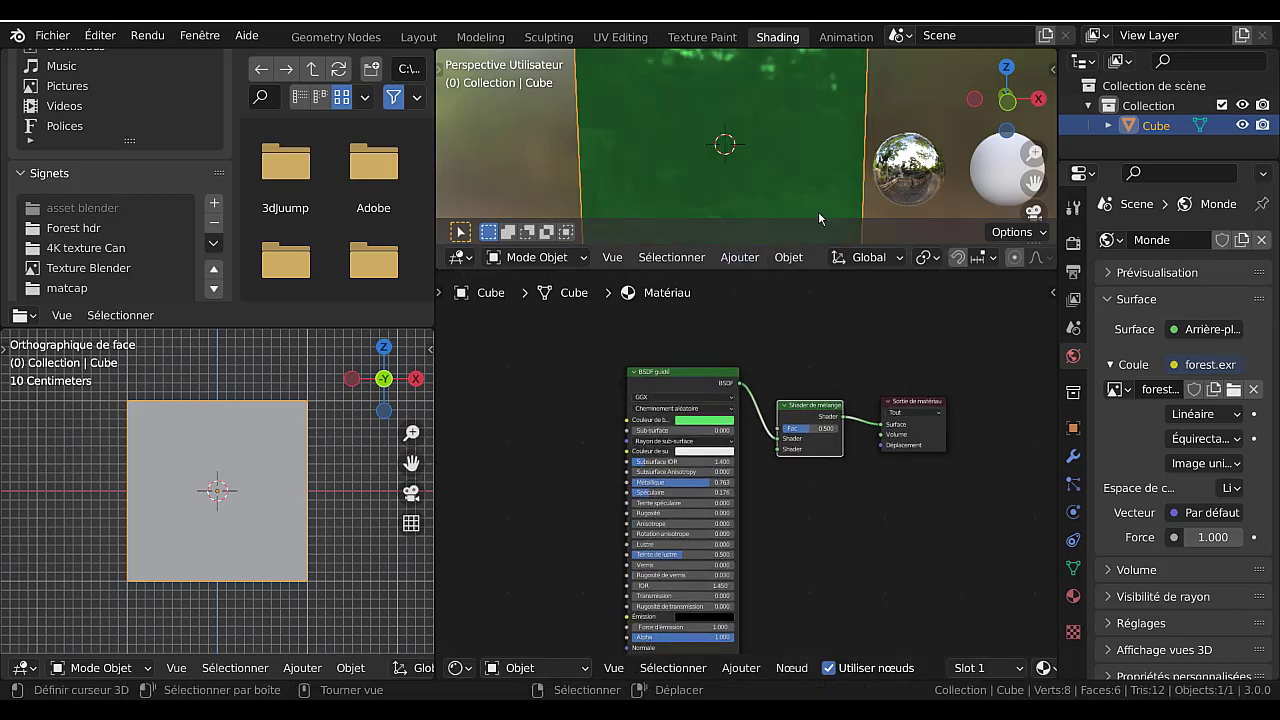
drag(826, 404, 838, 385)
drag(922, 411, 921, 388)
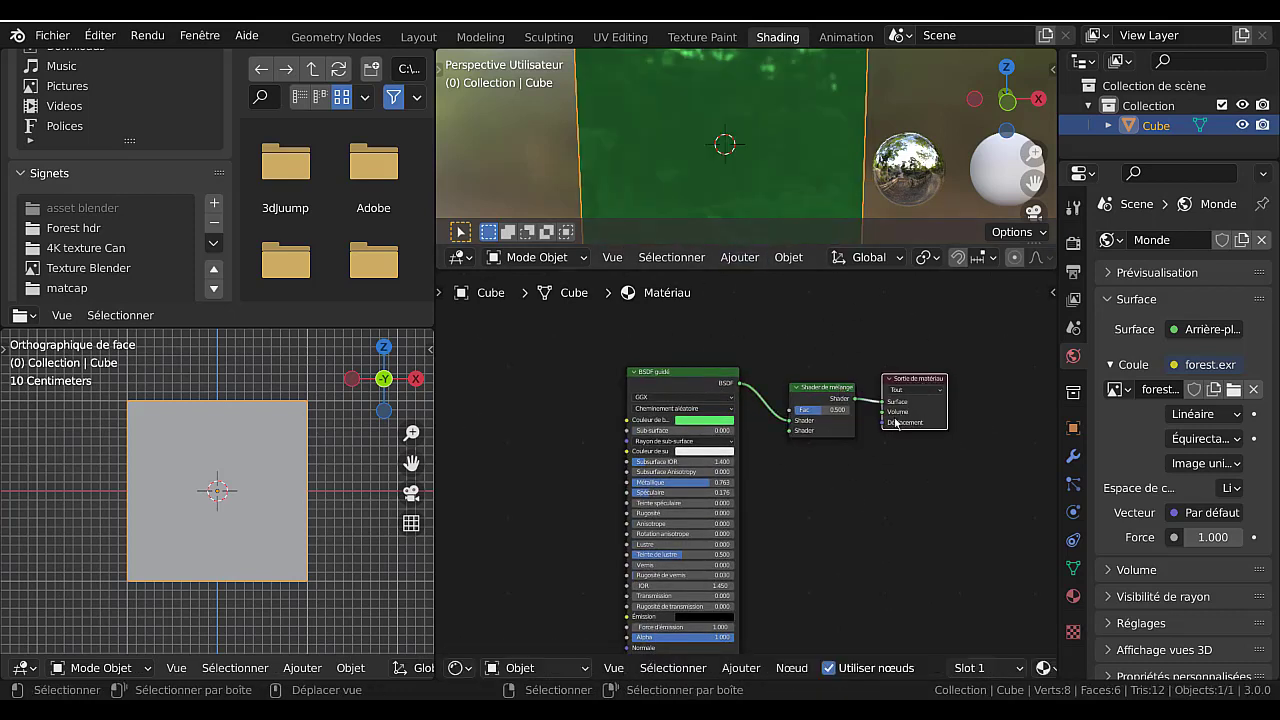
- Add a BSDF verre node below the Shader de mélange node and connect its output to the second Shader input
scroll(774, 482, up, 2)
middle_drag(812, 458, 785, 502)
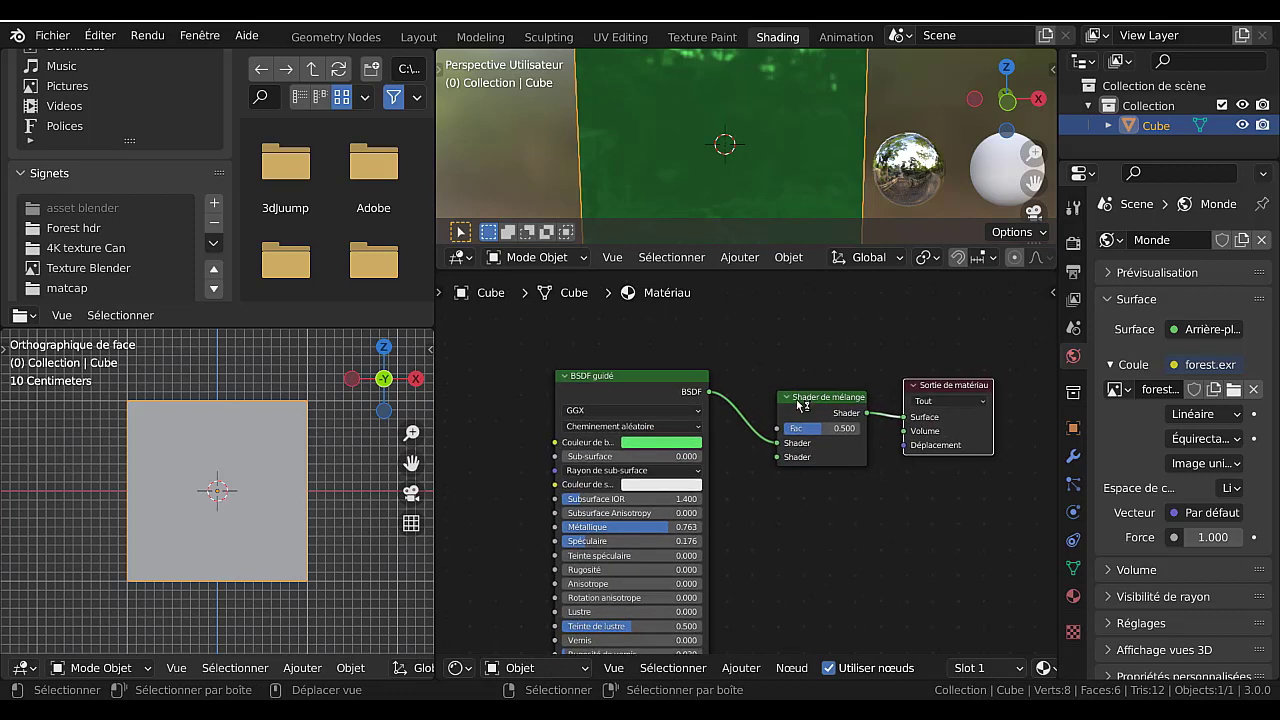
click(741, 668)
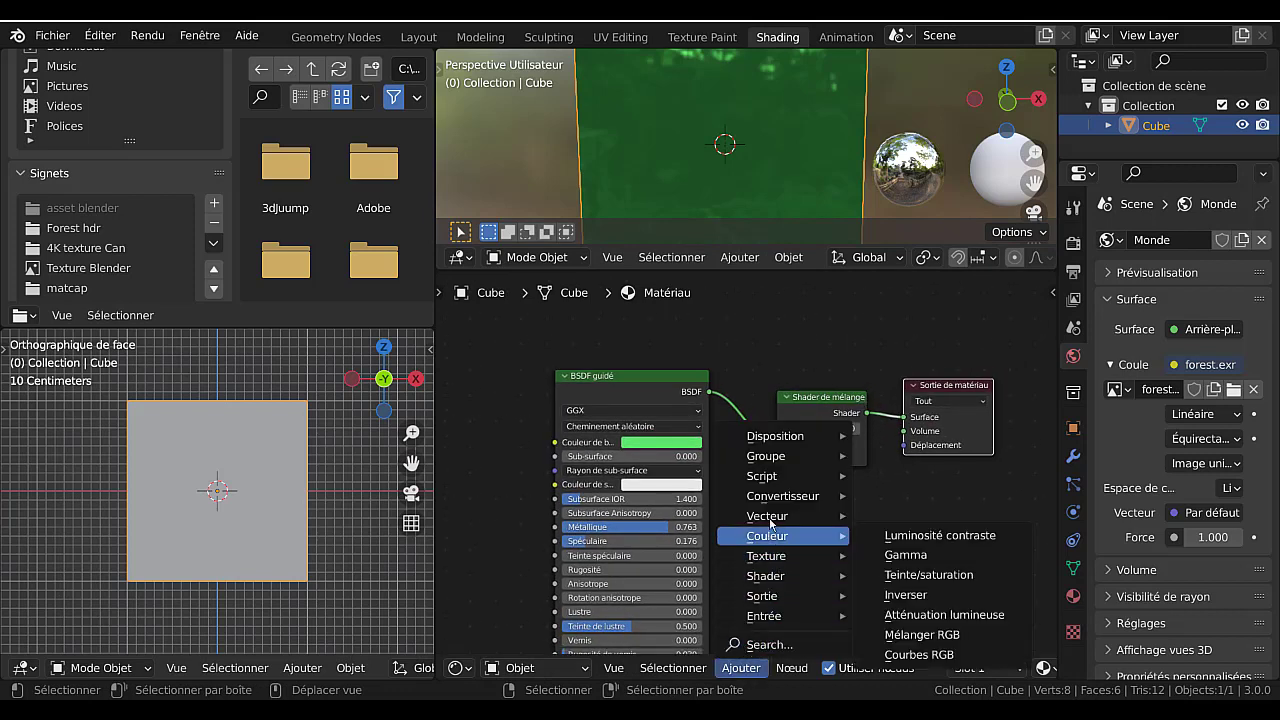
mouse_move(770, 578)
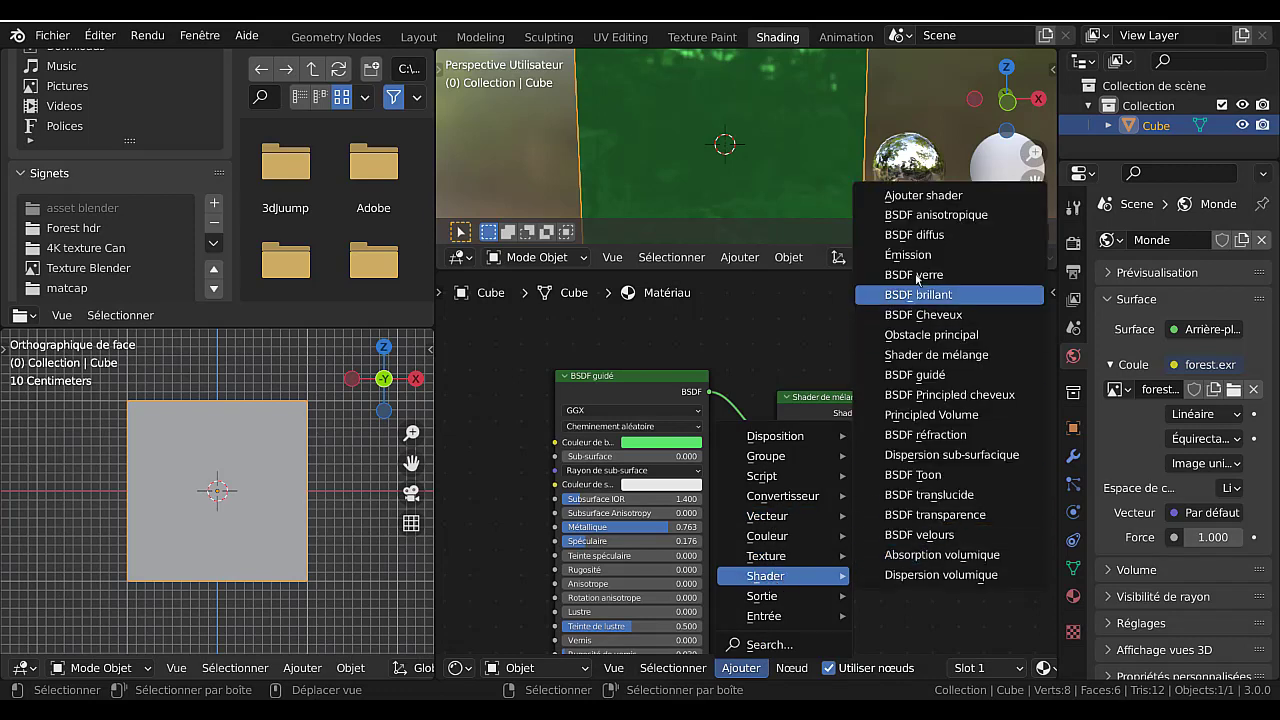
click(910, 289)
click(753, 464)
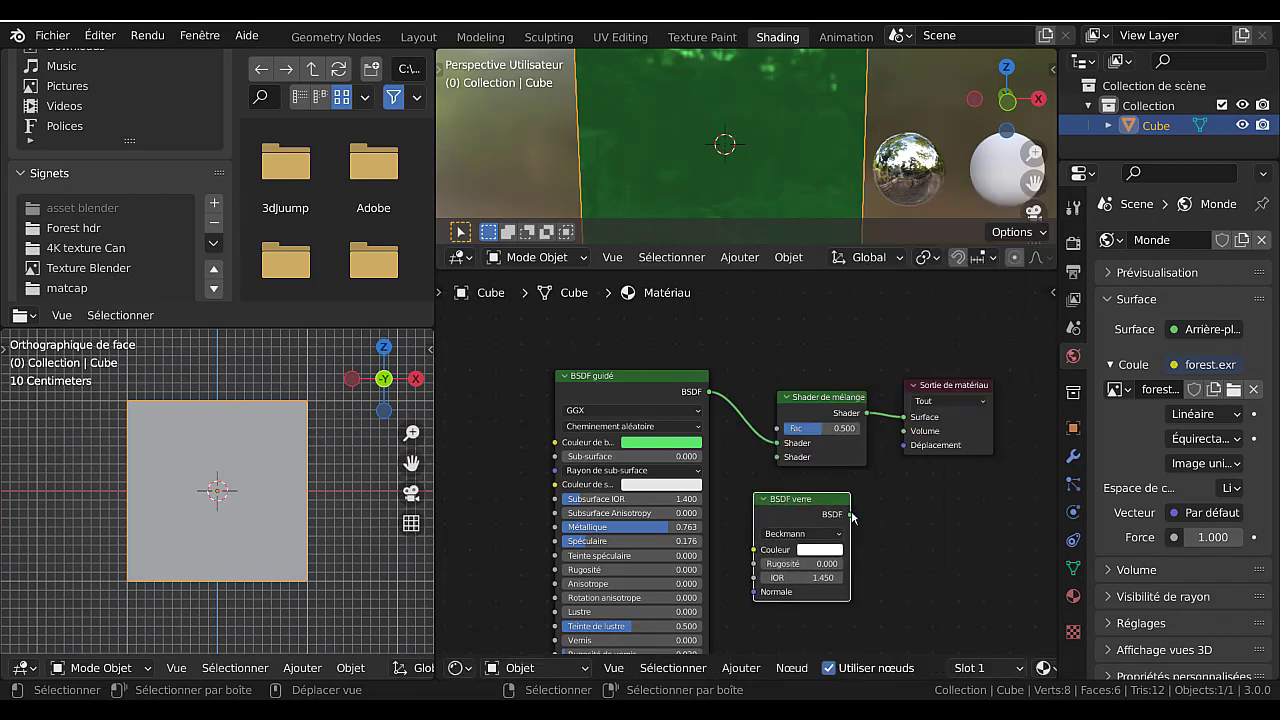
drag(850, 514, 777, 457)
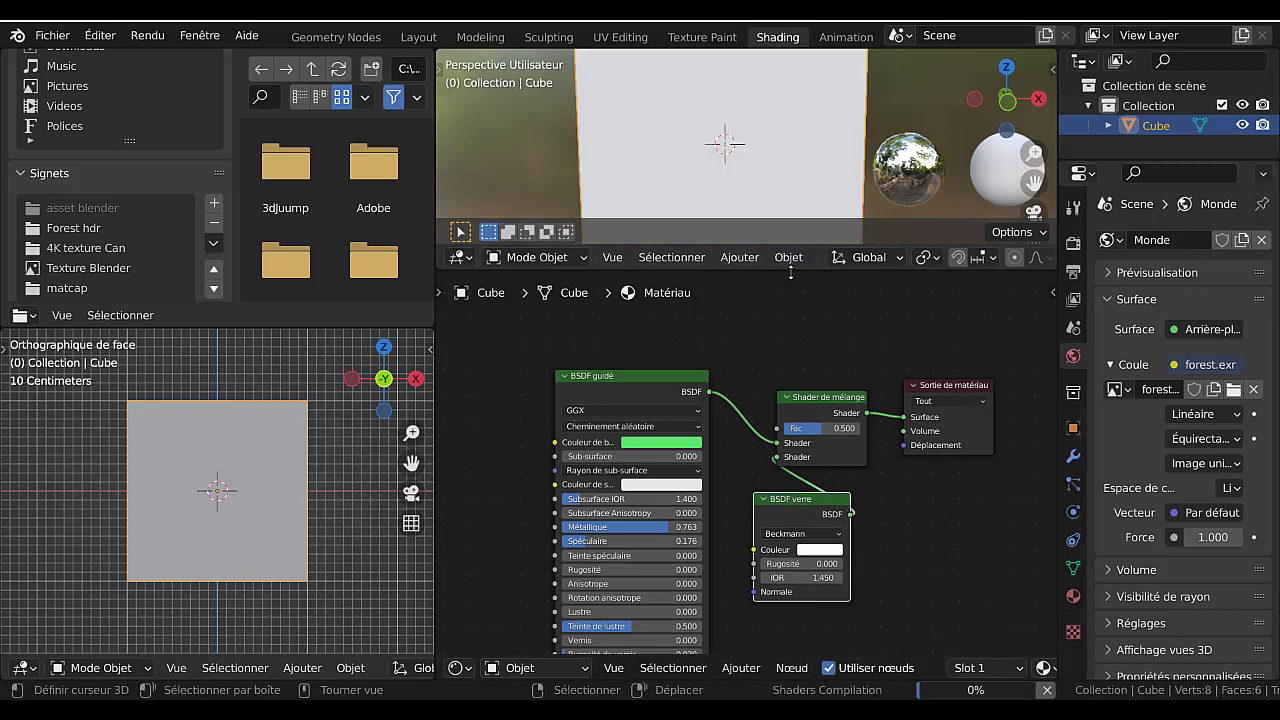
- Enlarge the main 3D preview and show the cube in rendered shading from an angled perspective in the smaller viewport
drag(784, 270, 784, 361)
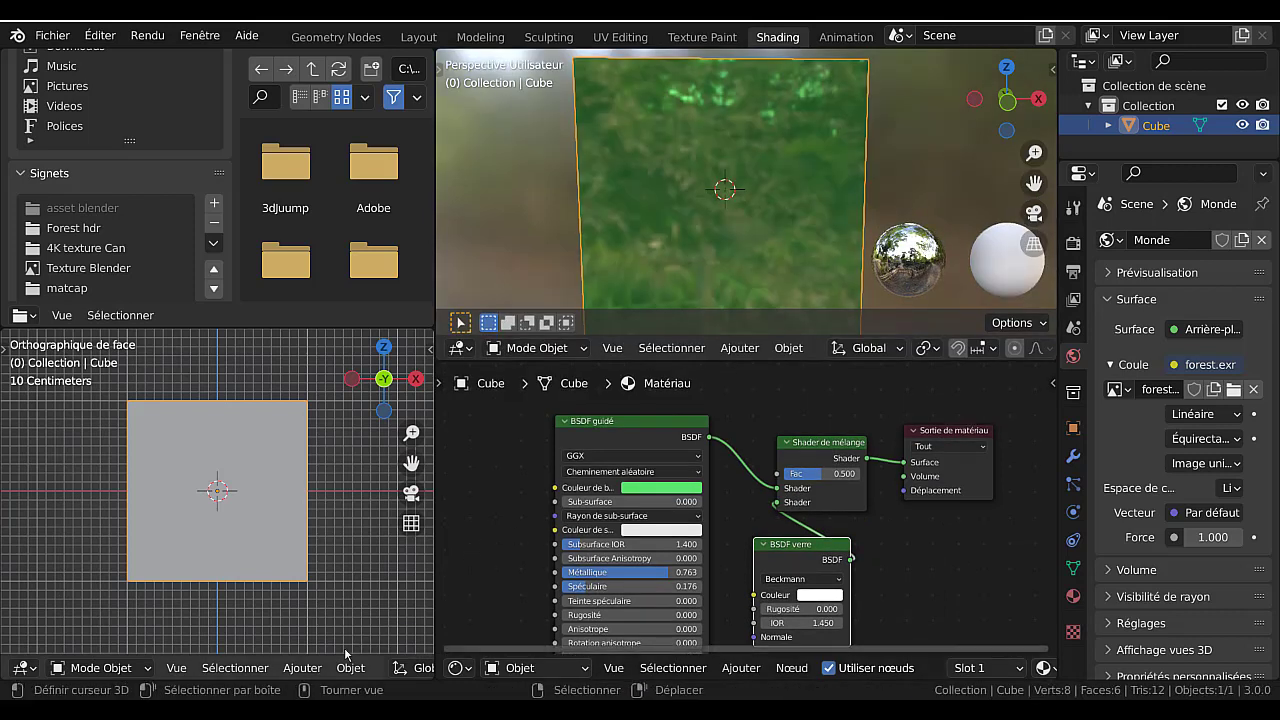
click(308, 668)
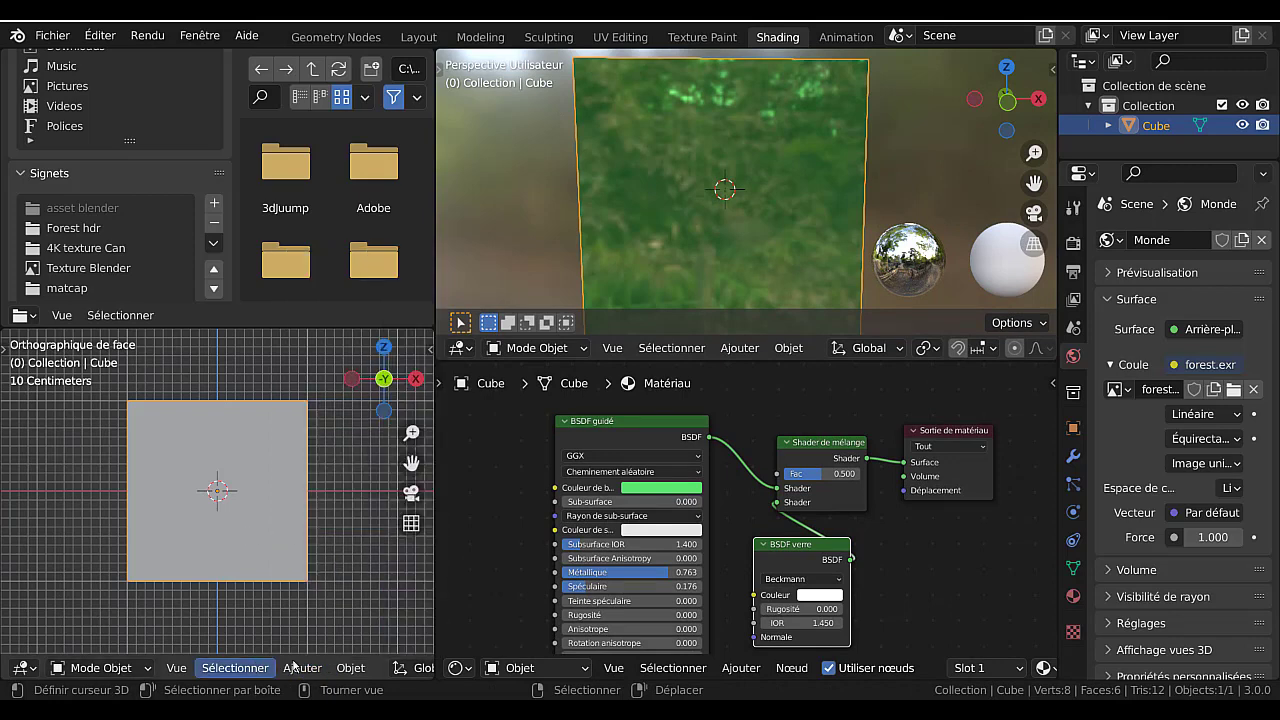
scroll(305, 668, down, 8)
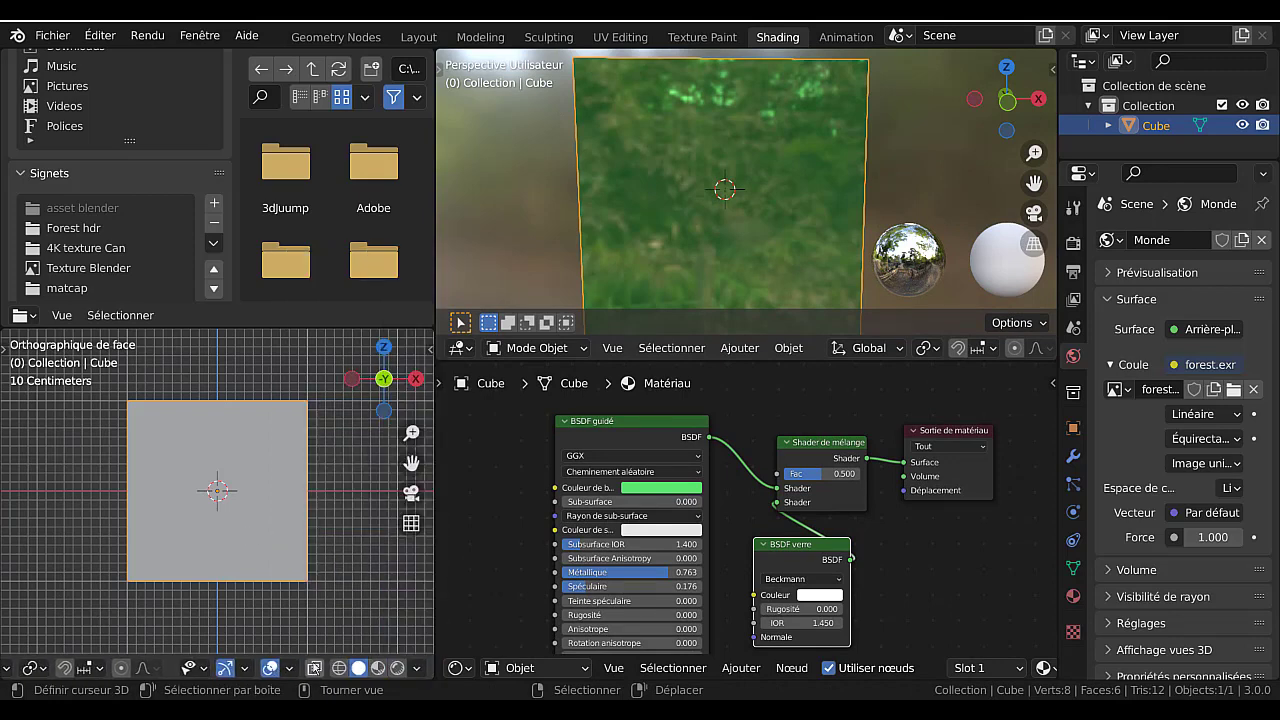
click(397, 668)
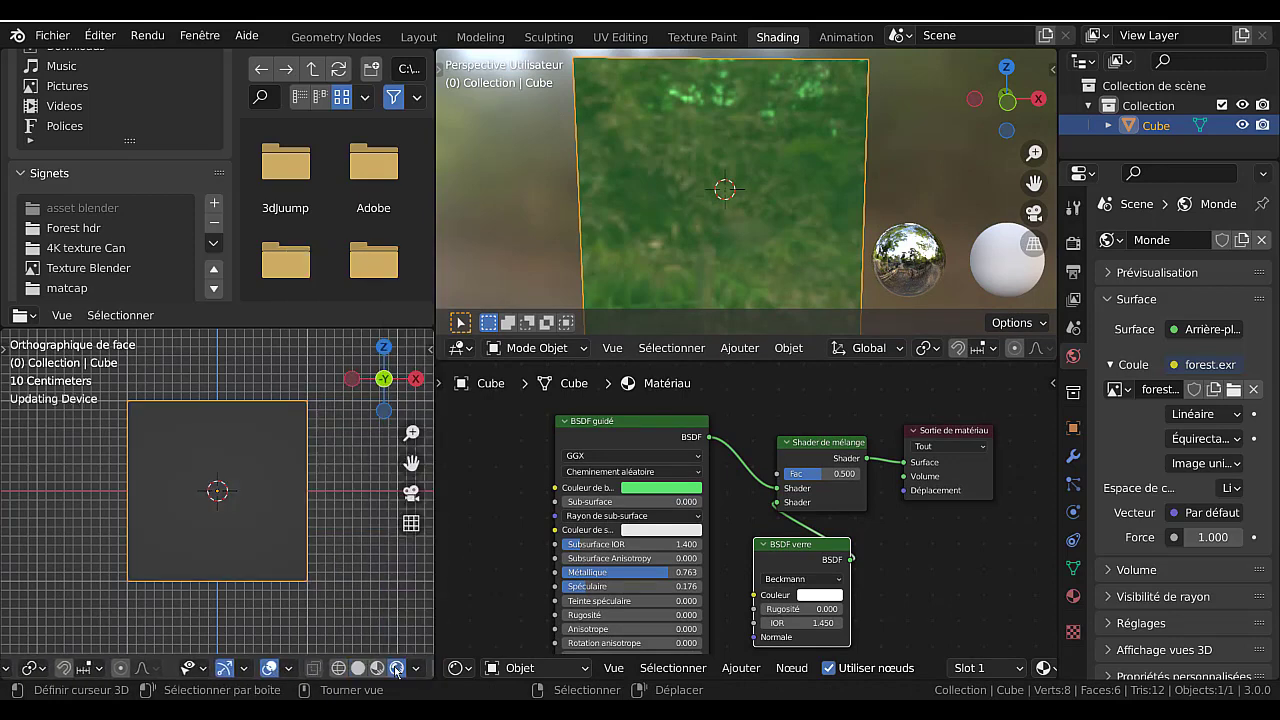
middle_drag(366, 520, 271, 594)
scroll(271, 594, up, 2)
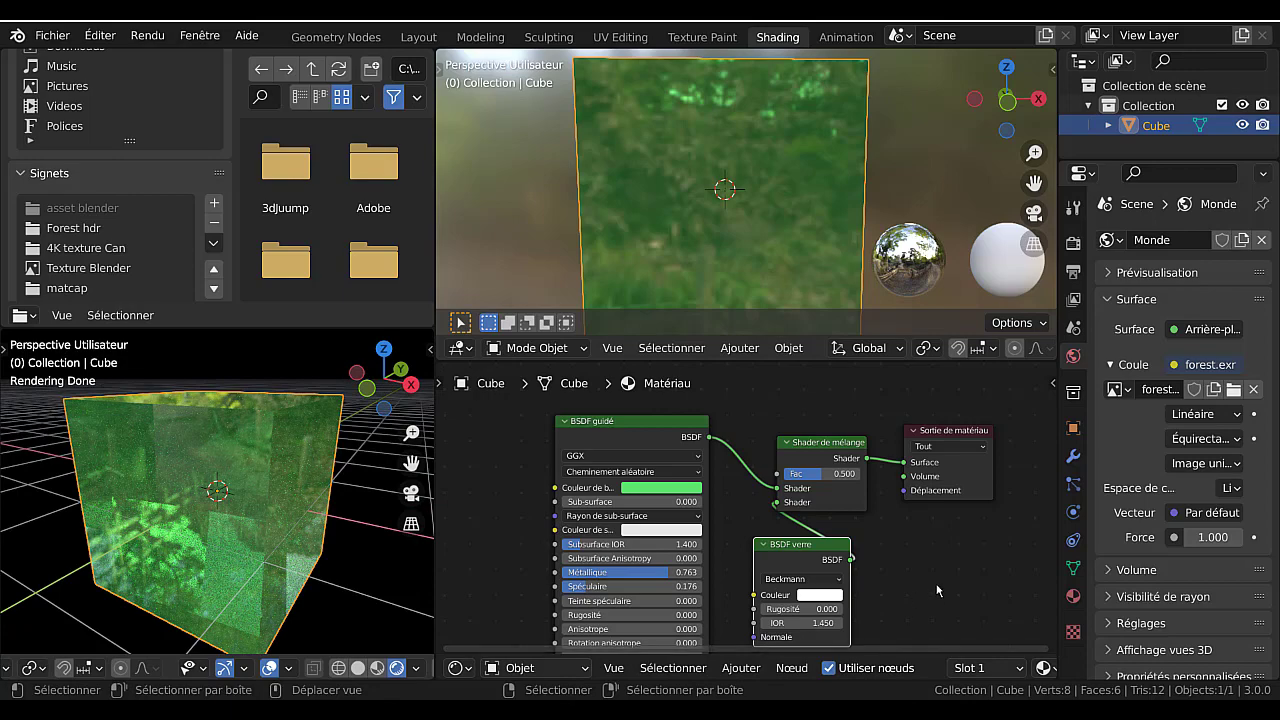
- Set the Shader de mélange factor to 0.750 and move the BSDF guidé and BSDF verre nodes farther from it
middle_drag(793, 638, 791, 604)
mouse_move(815, 438)
mouse_down()
mouse_move(862, 438)
mouse_move(838, 439)
mouse_up()
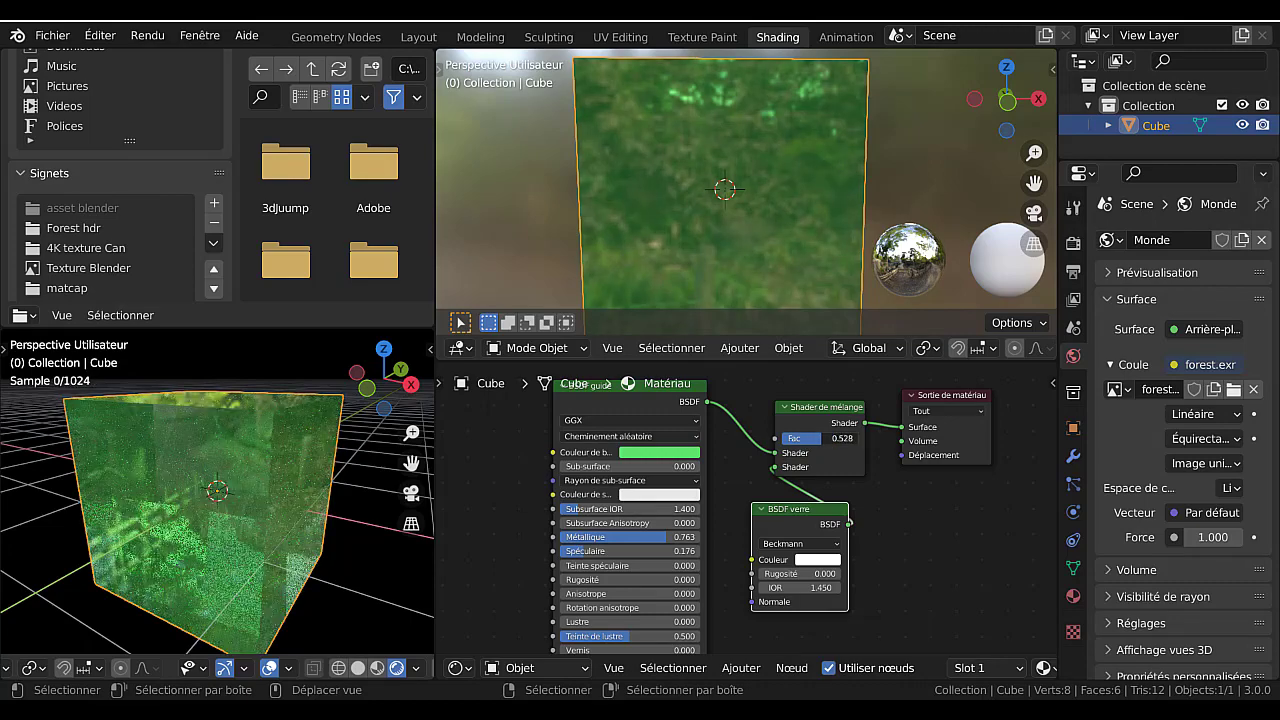
scroll(796, 432, up, 1)
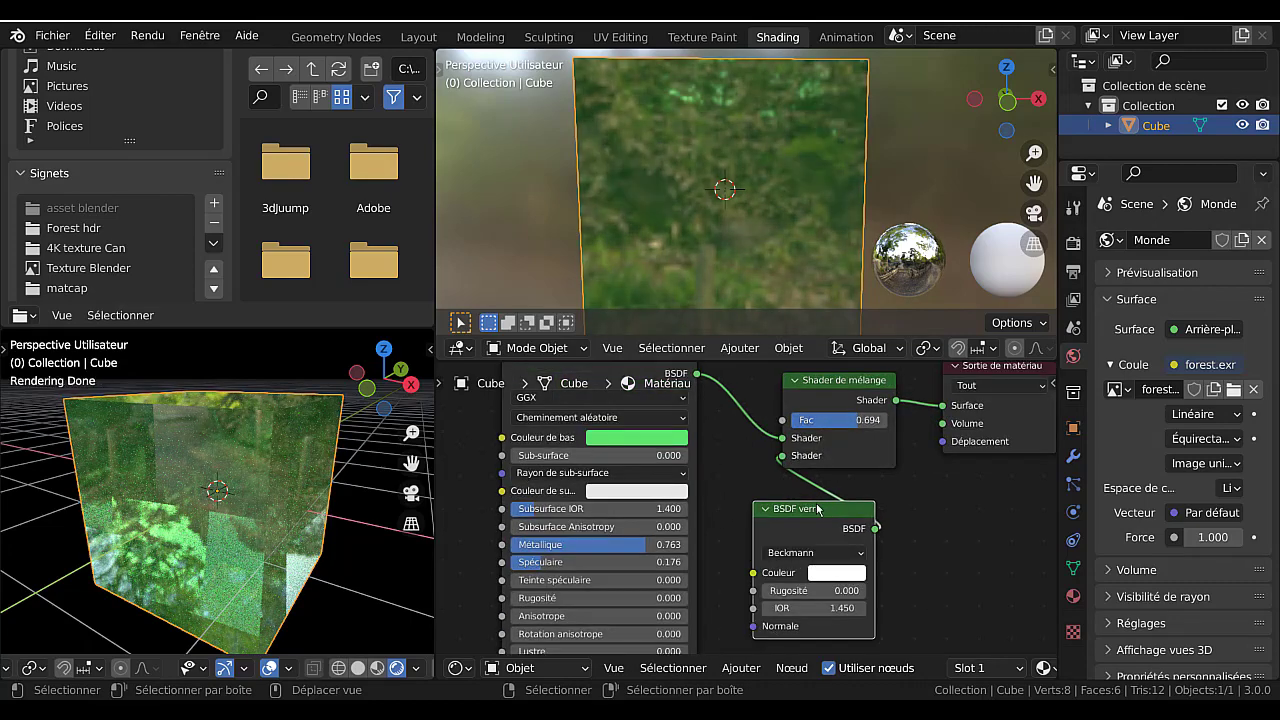
drag(818, 512, 781, 510)
mouse_move(848, 425)
mouse_down()
mouse_move(807, 425)
mouse_move(856, 425)
mouse_up()
scroll(640, 398, down, 1)
drag(640, 398, 590, 392)
drag(785, 513, 740, 518)
mouse_move(843, 441)
mouse_down()
mouse_move(900, 441)
mouse_move(815, 441)
mouse_move(890, 441)
mouse_move(830, 441)
mouse_move(848, 441)
mouse_up()
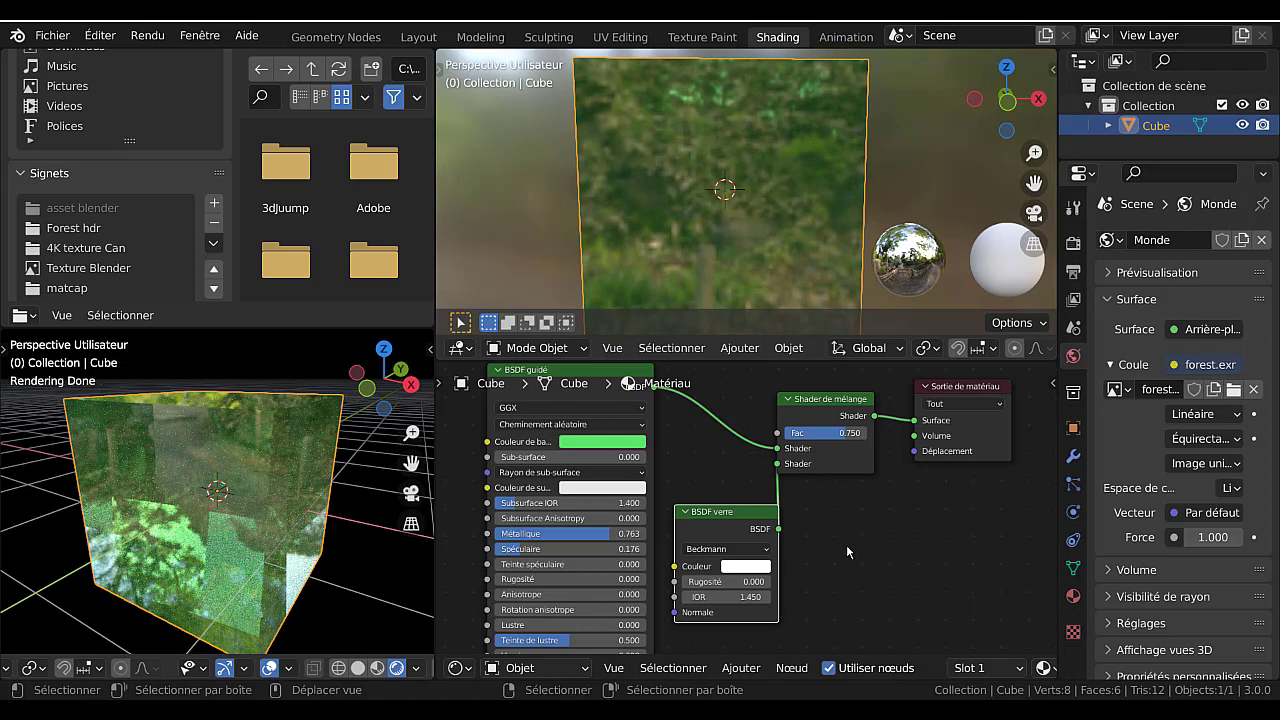
- Rearrange the BSDF guidé, BSDF verre, Shader de mélange and Sortie de matériau nodes into a compact, aligned layout
scroll(832, 554, down, 4)
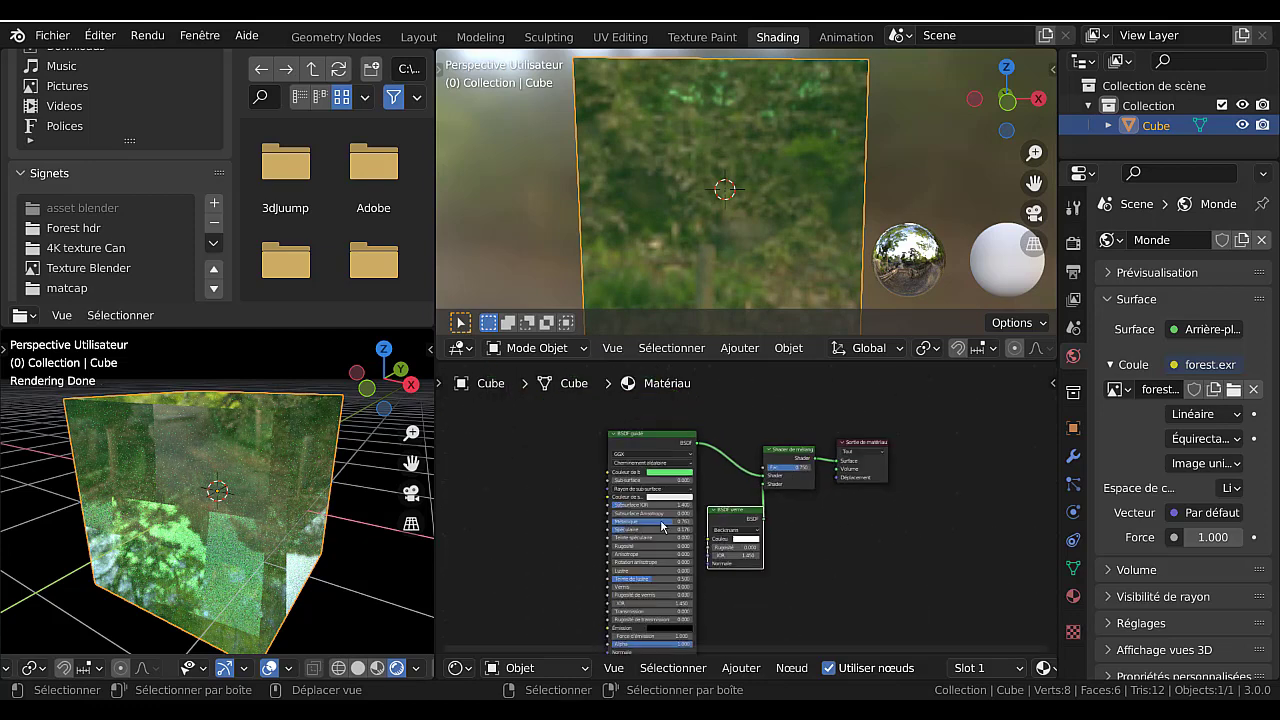
drag(674, 439, 592, 394)
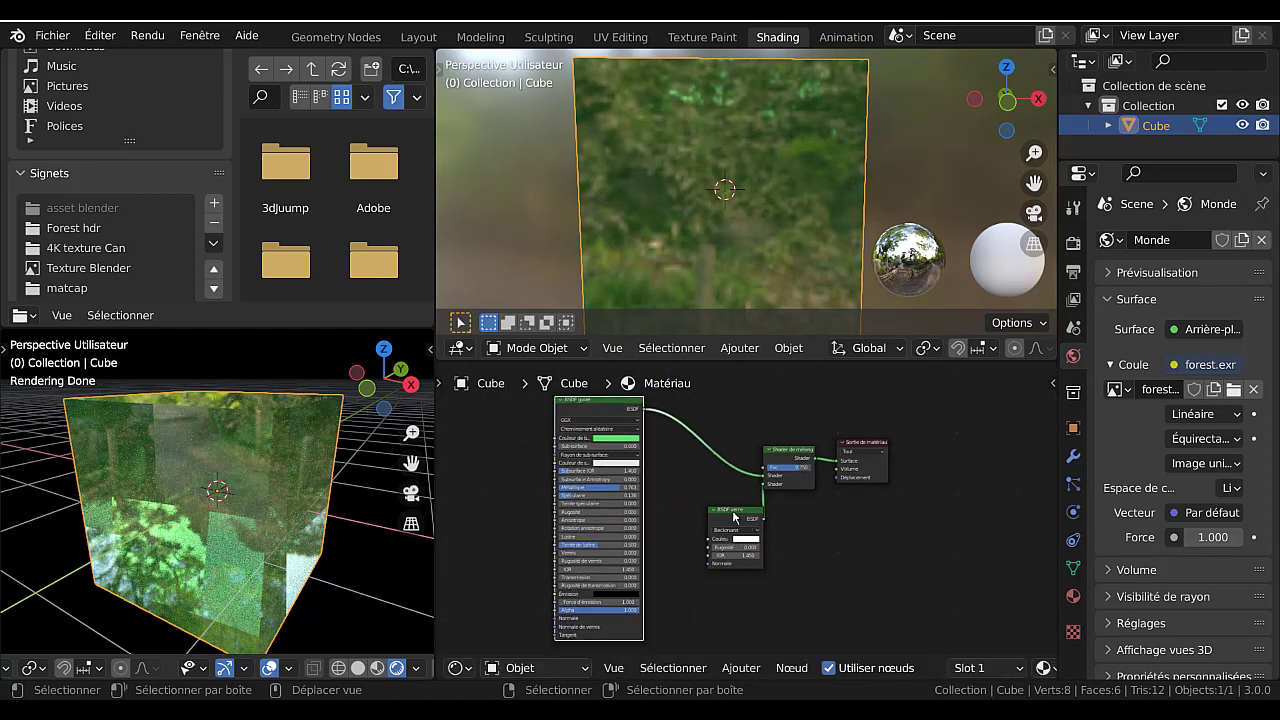
drag(733, 517, 696, 502)
click(800, 457)
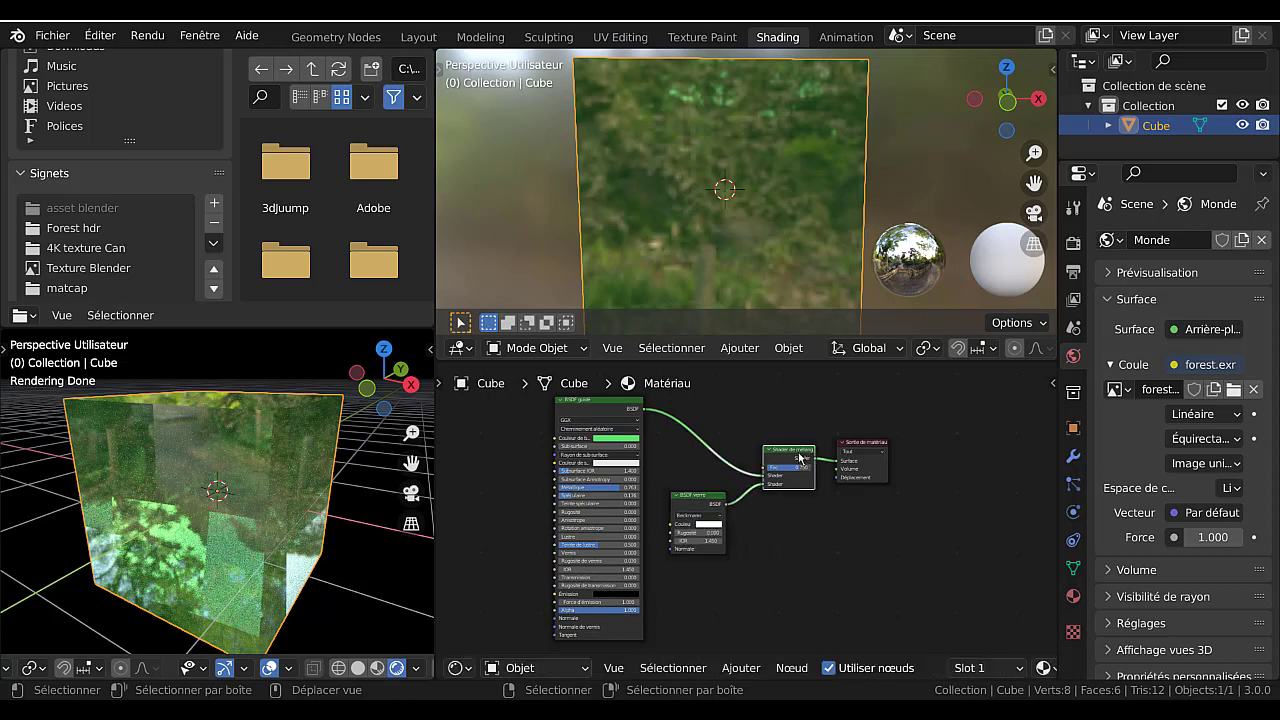
drag(800, 457, 801, 441)
mouse_move(620, 405)
mouse_down()
mouse_move(646, 409)
mouse_move(636, 417)
mouse_up()
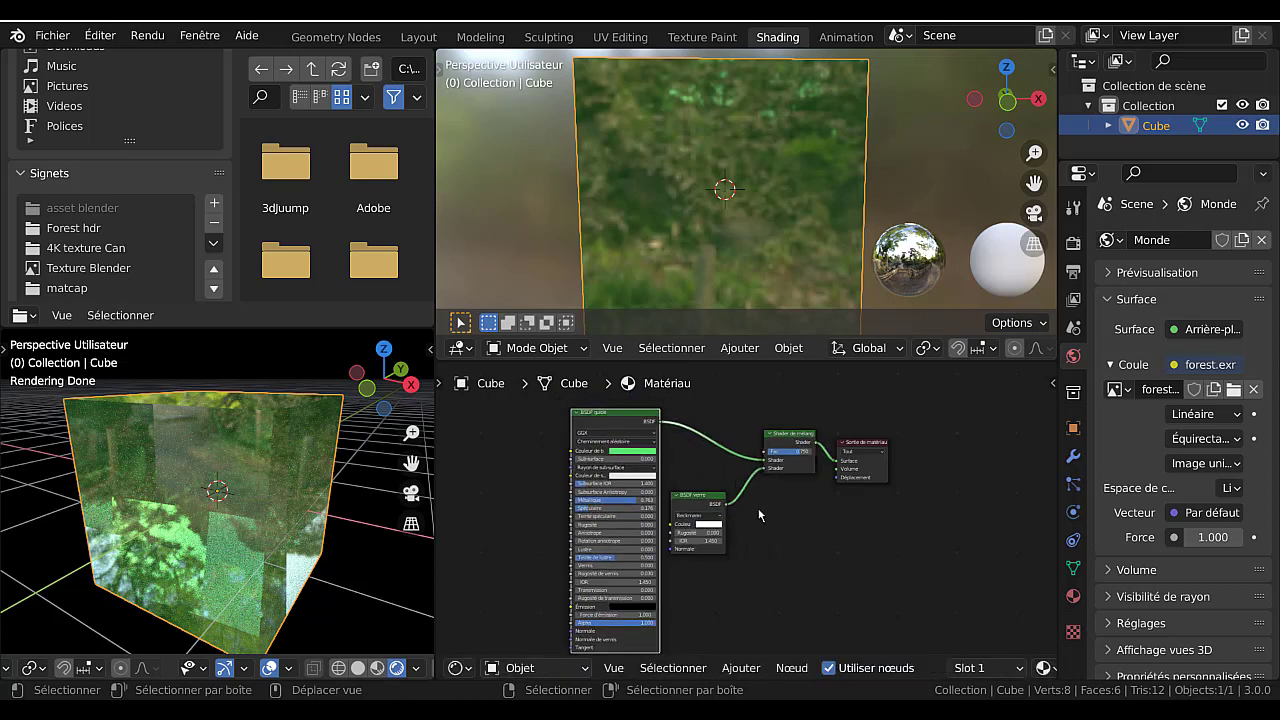
drag(866, 457, 856, 447)
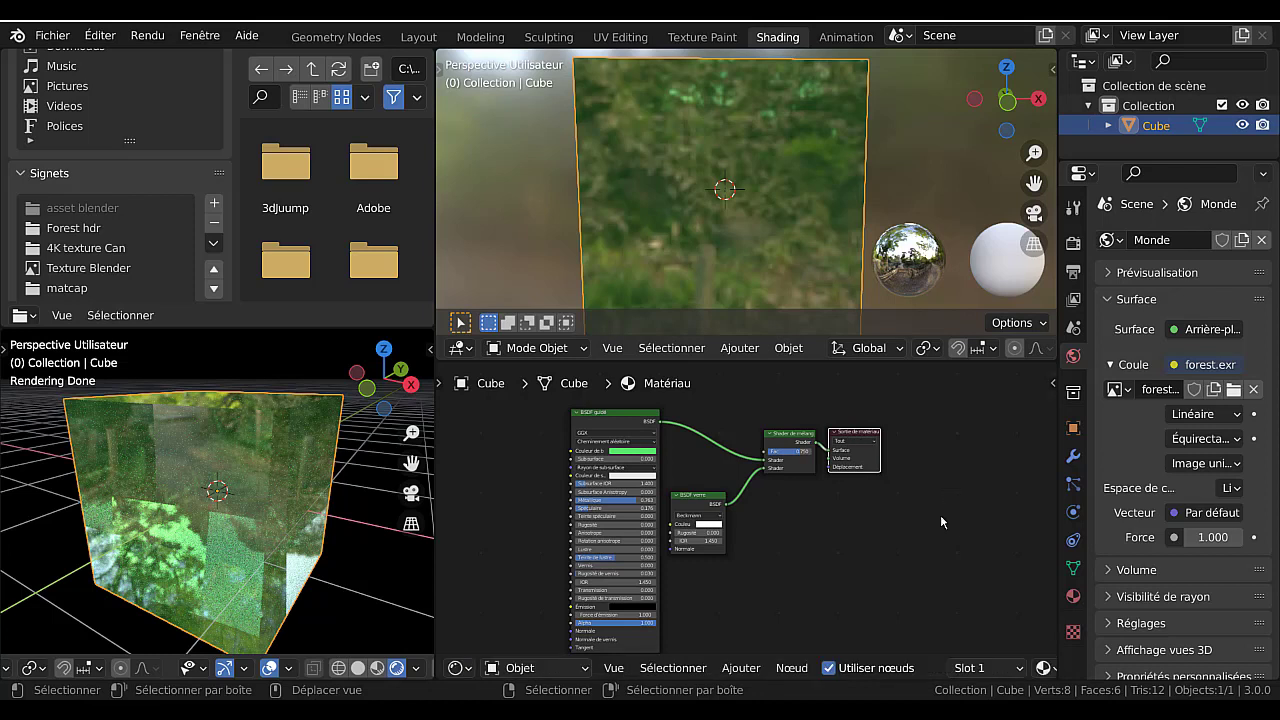
scroll(932, 539, up, 2)
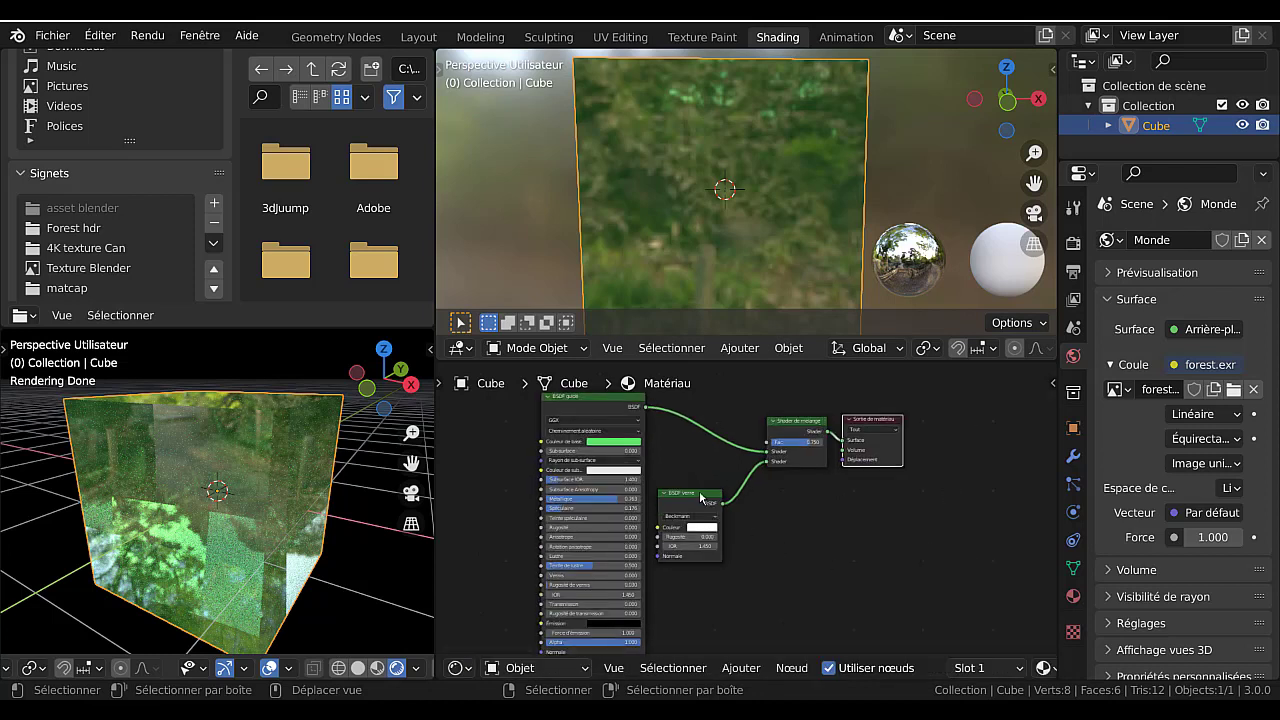
drag(701, 497, 721, 467)
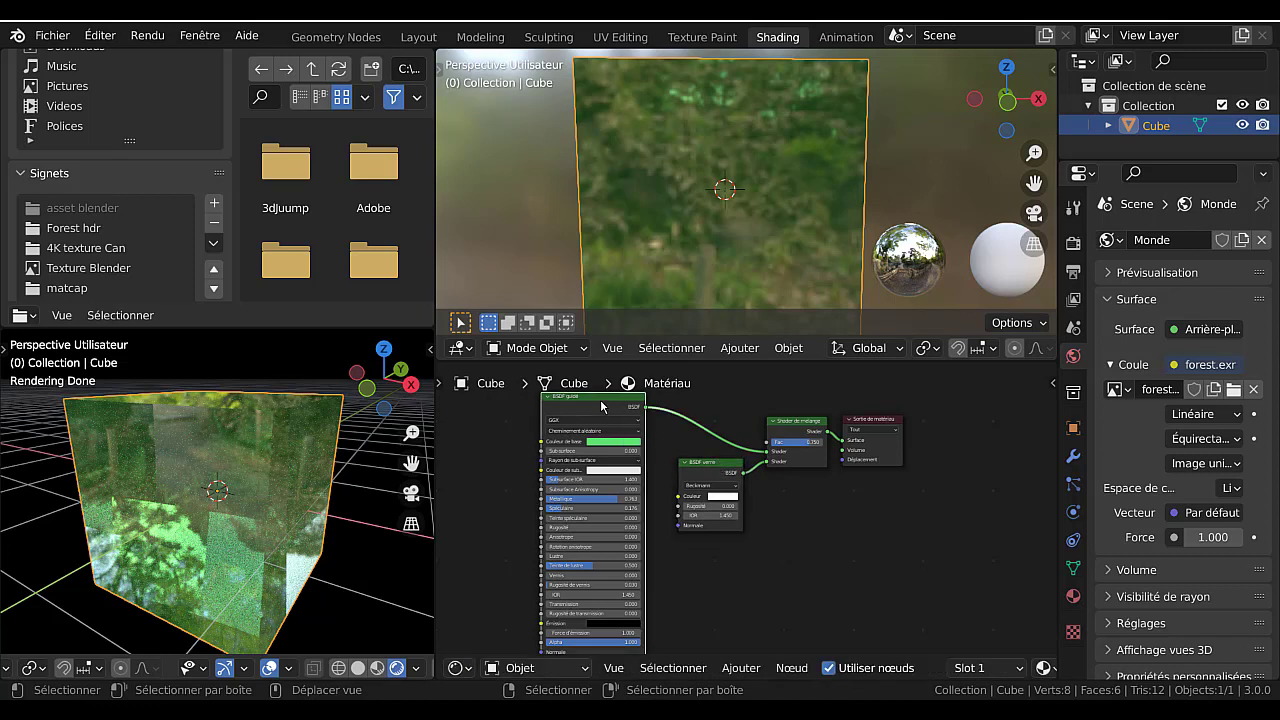
drag(601, 406, 619, 419)
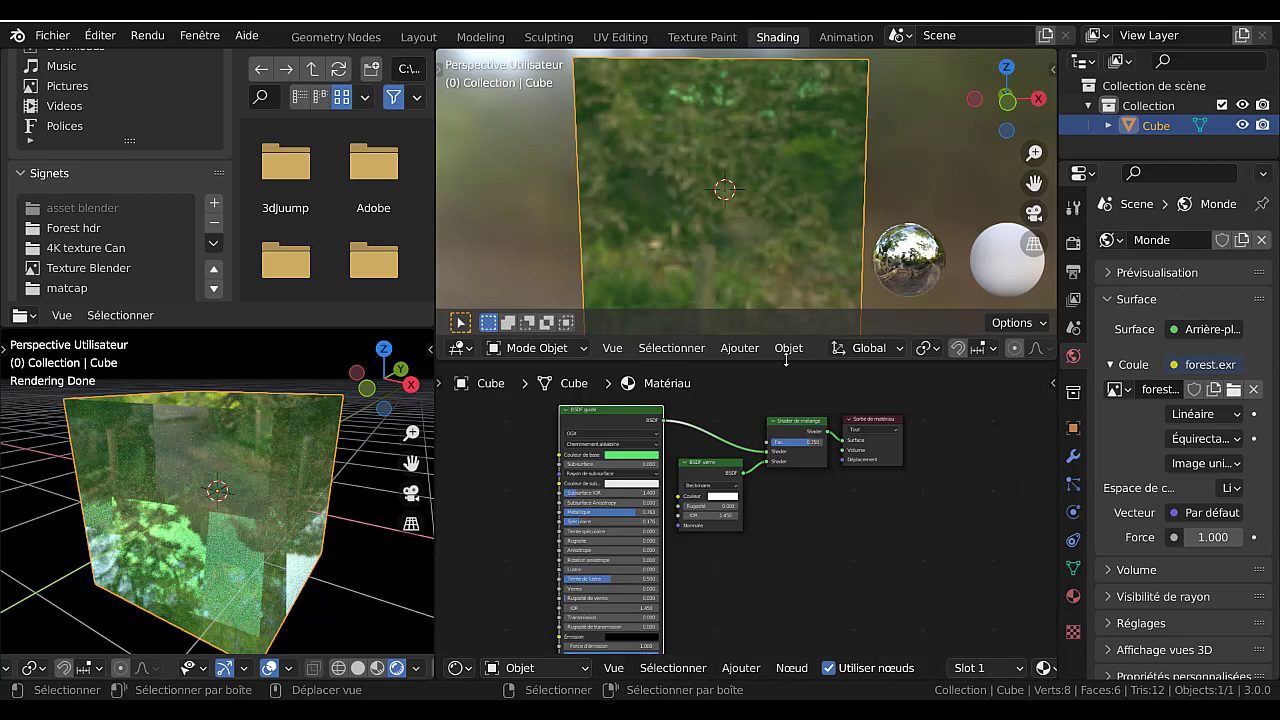
- Turn the cube in the main 3D preview to an angled view and readjust the split with the node editor
drag(763, 360, 763, 453)
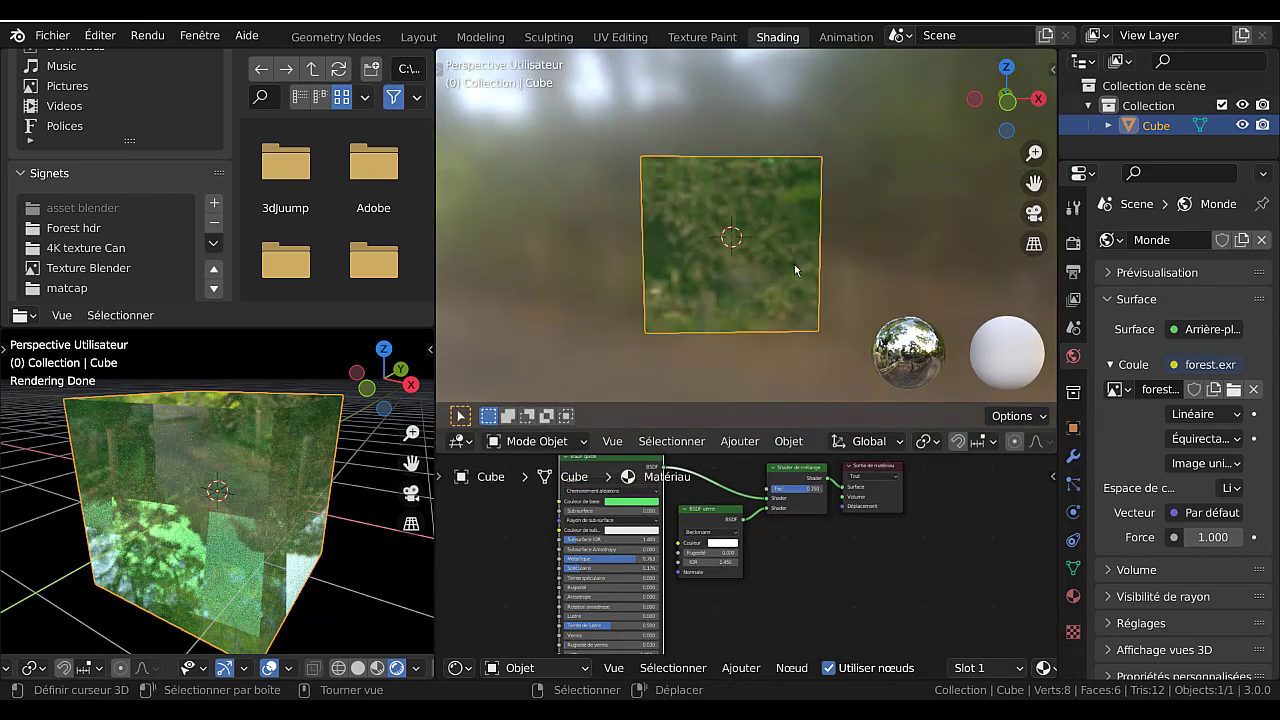
middle_drag(794, 264, 690, 285)
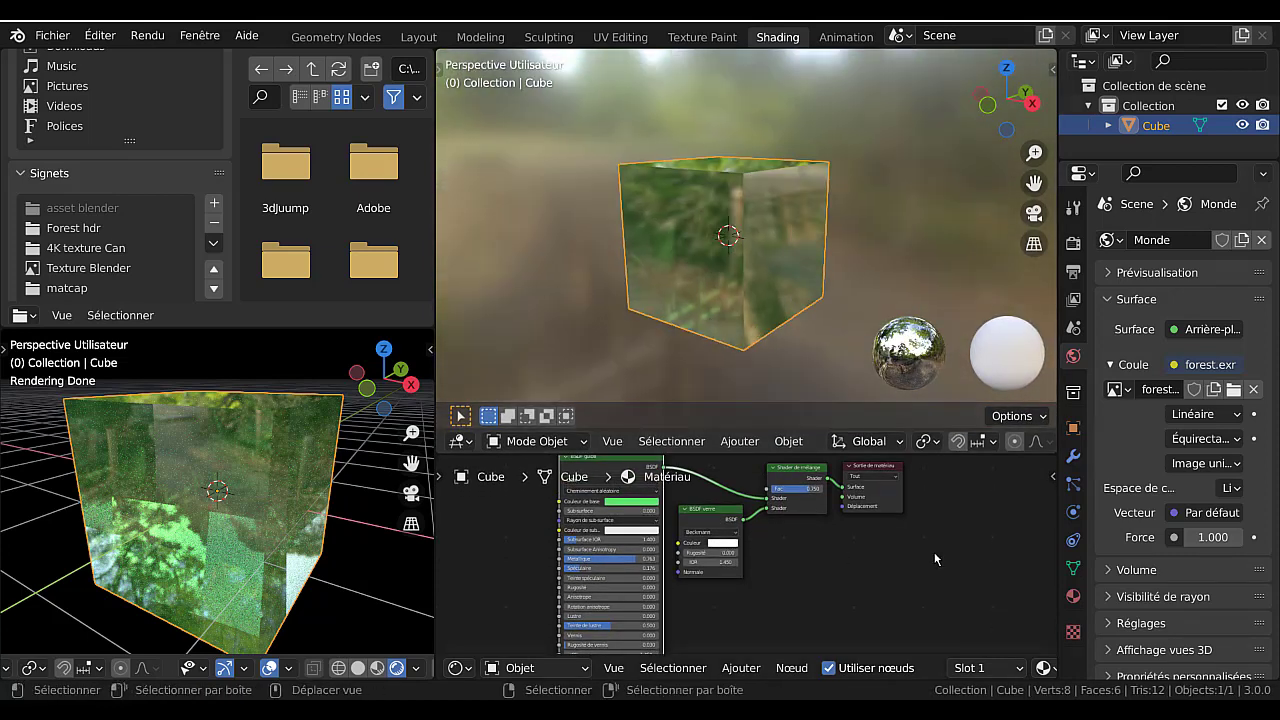
drag(938, 455, 938, 383)
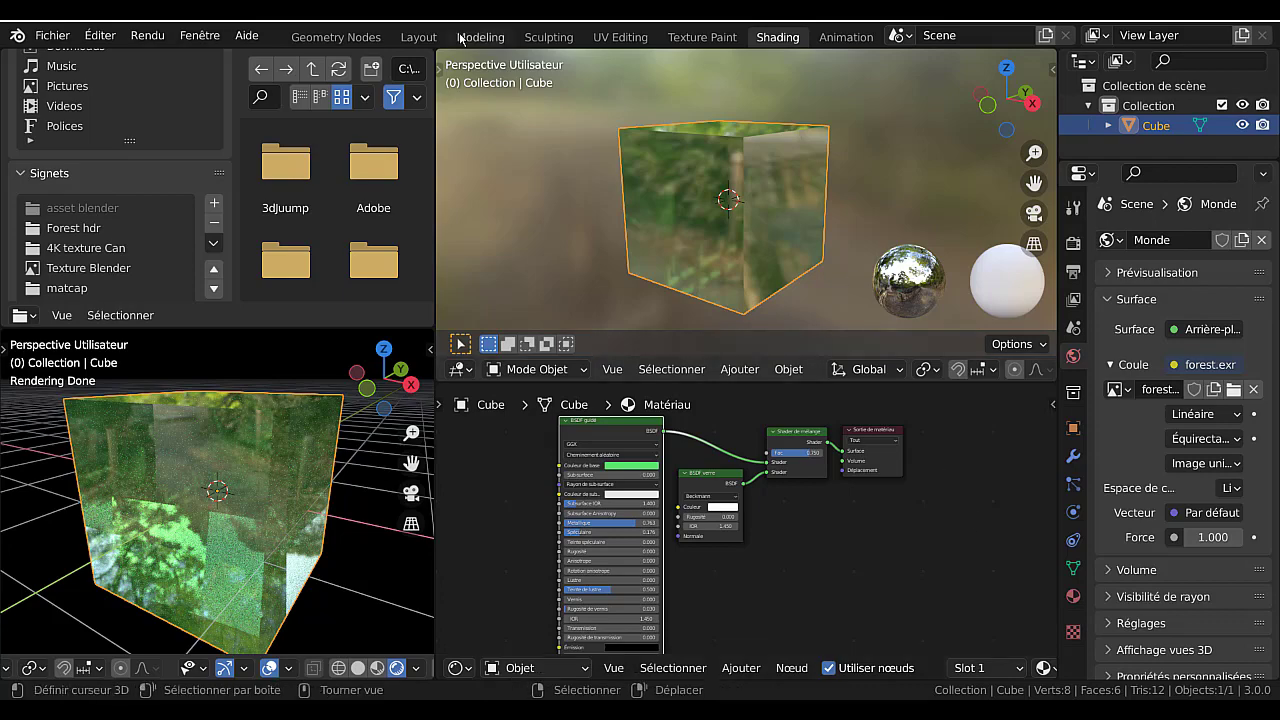
- Switch to the Layout workspace, widen the properties area and expand the BSDF guidé parameters of the material
click(415, 37)
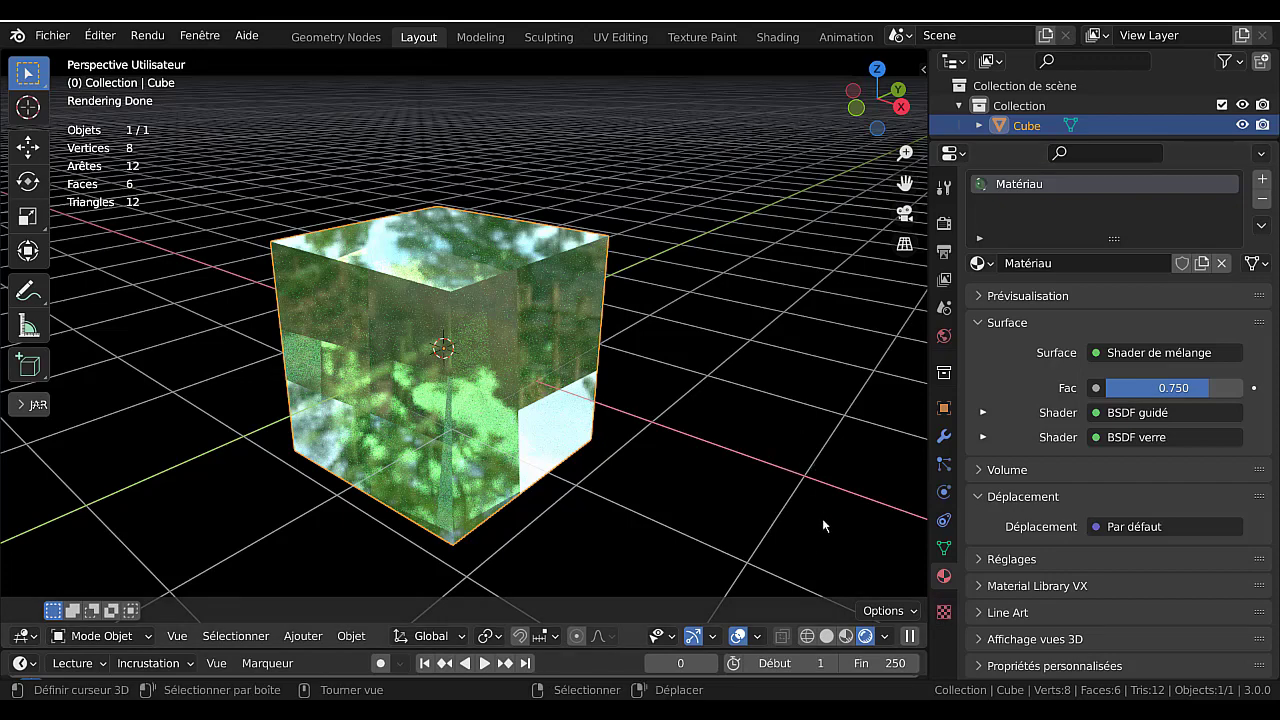
drag(926, 475, 818, 465)
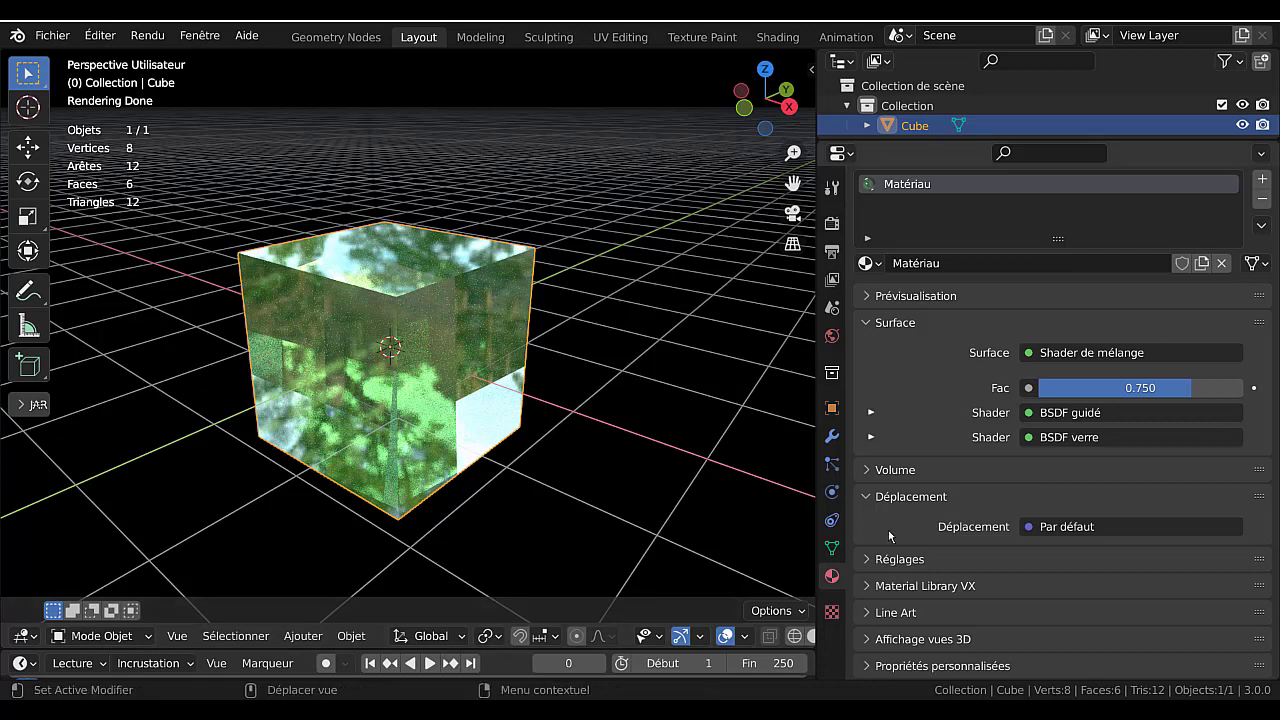
scroll(890, 524, up, 1)
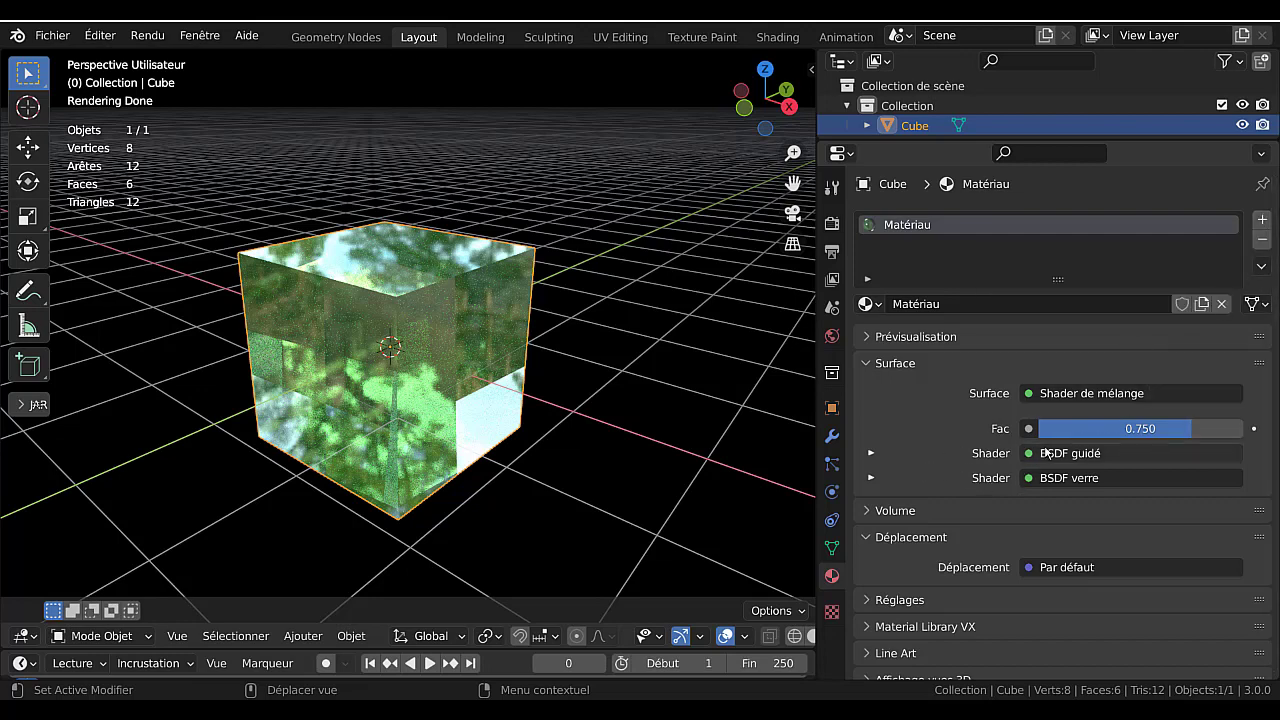
click(870, 454)
- Set the BSDF guidé's Anisotrope to 1.000, Rugosité to 0.880 and Teinte de lustre to 0.370
scroll(870, 455, down, 10)
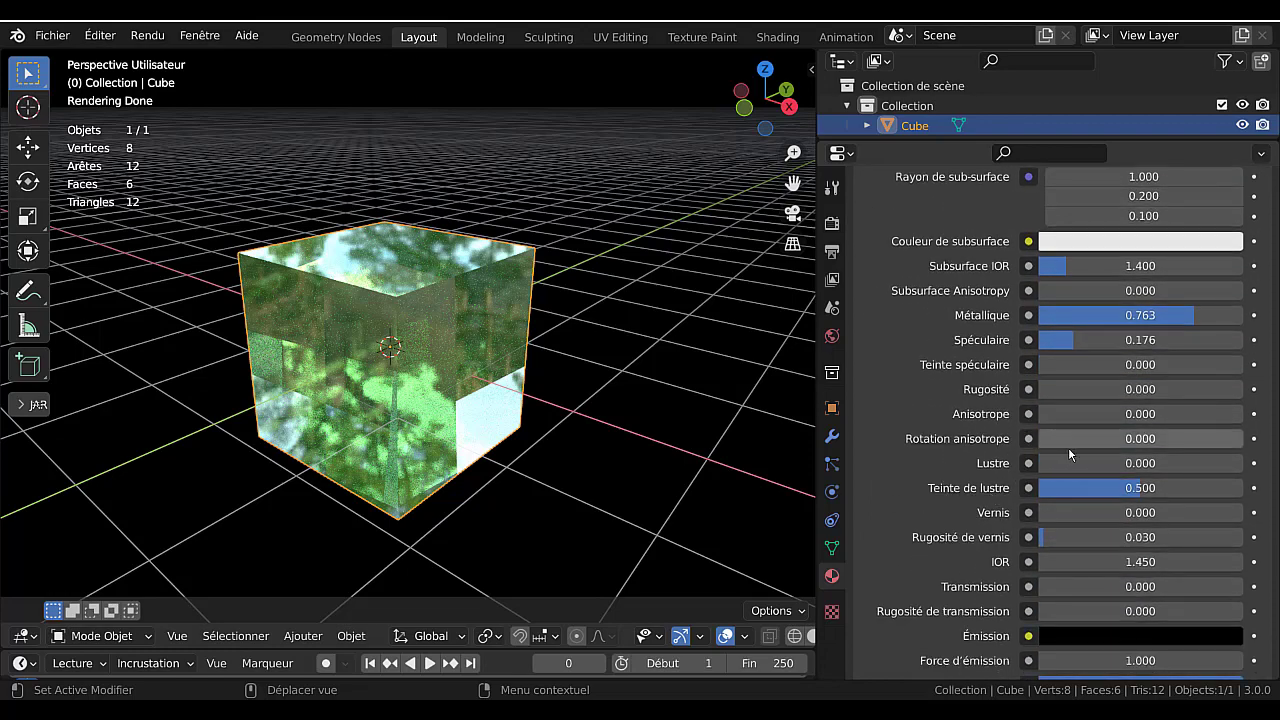
drag(1048, 414, 1243, 414)
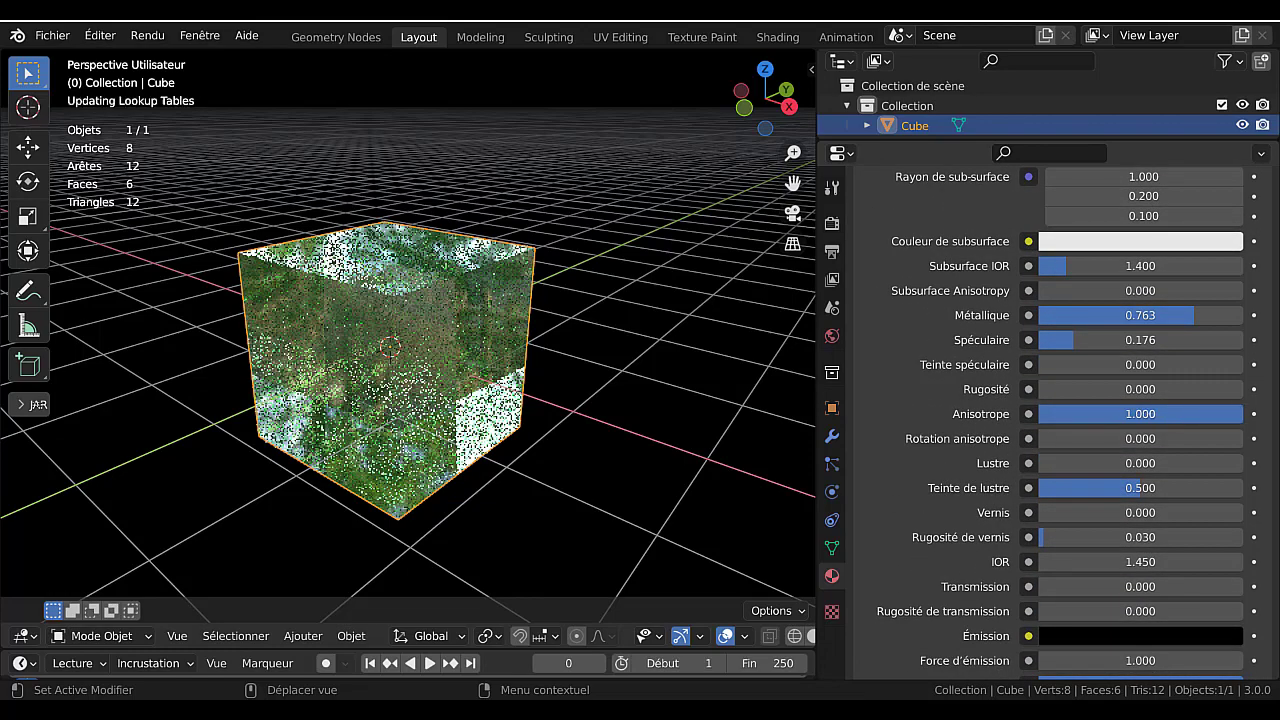
drag(1042, 393, 1218, 389)
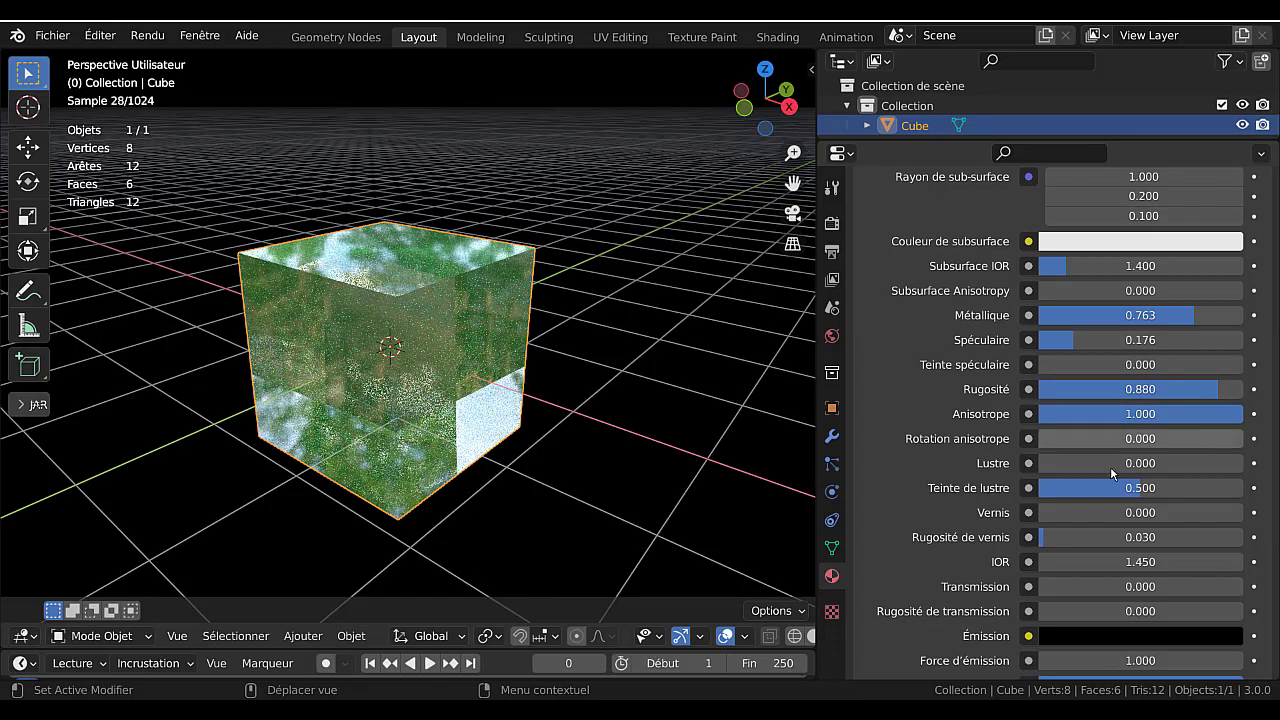
drag(1130, 488, 1103, 488)
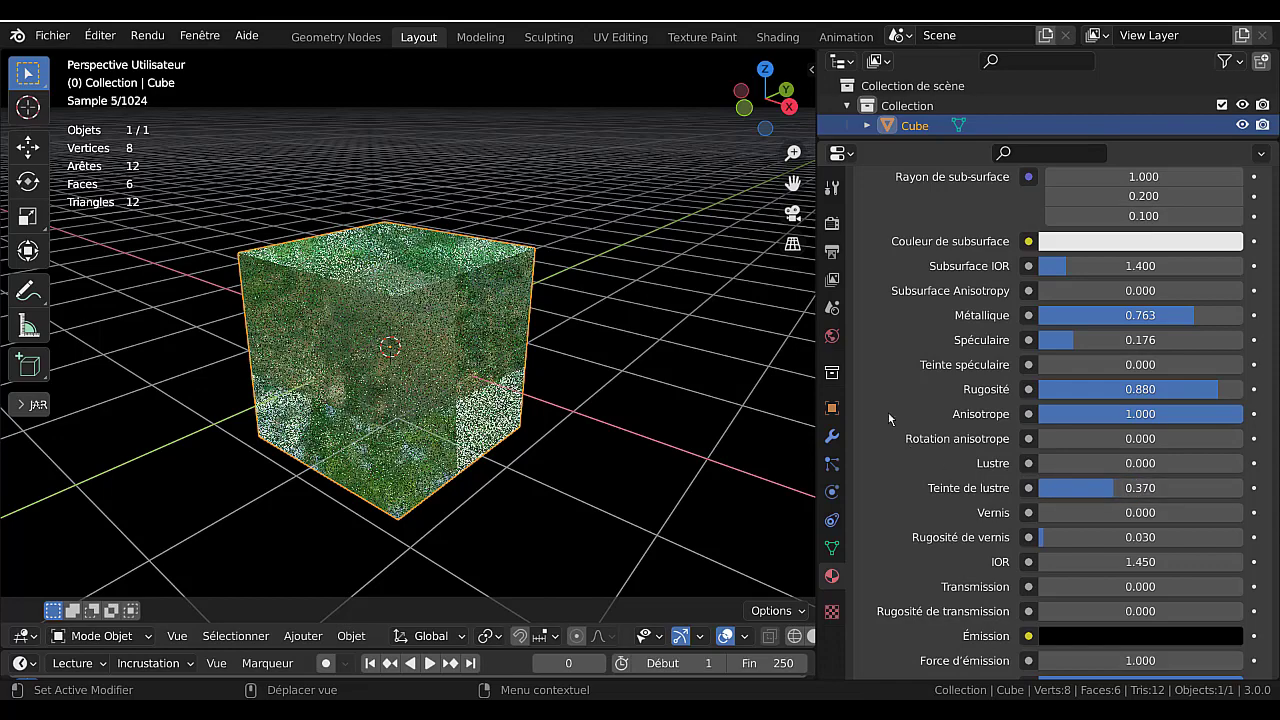
- Set the Shader de mélange factor to 0.140 and inspect the cube's surface up close from different angles
scroll(970, 405, down, 2)
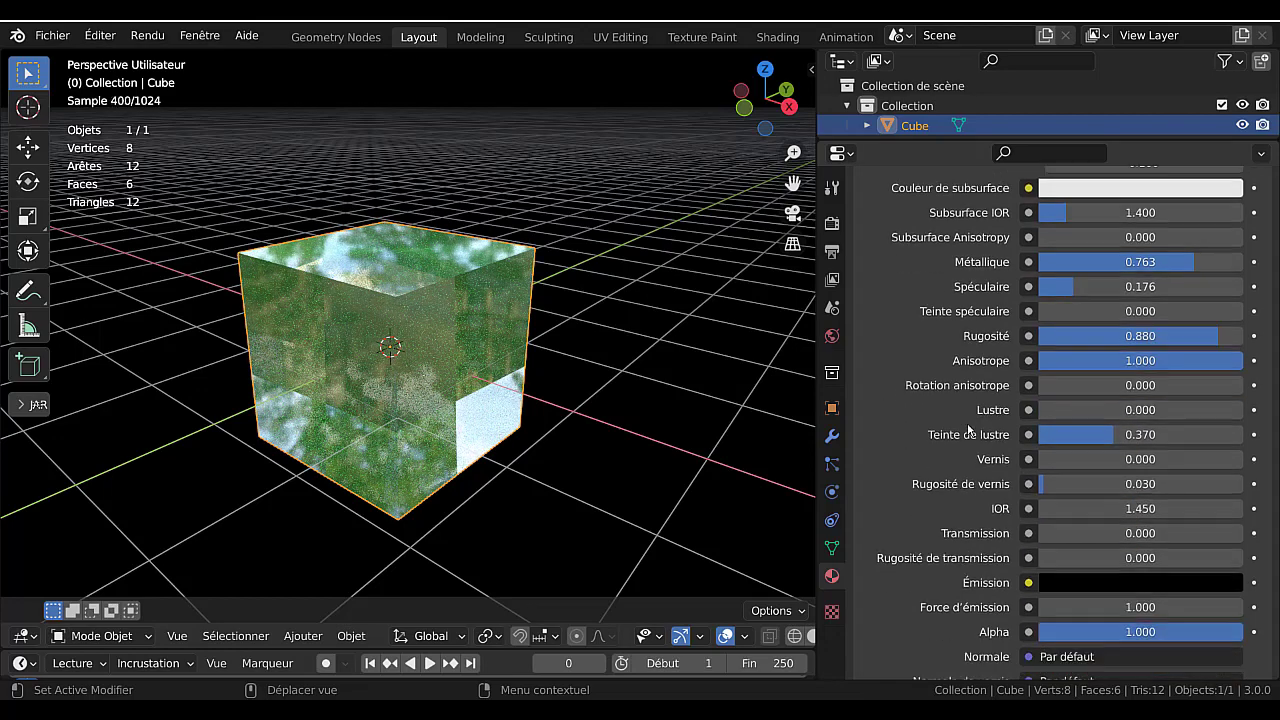
scroll(970, 425, up, 3)
scroll(970, 425, down, 8)
scroll(971, 418, up, 12)
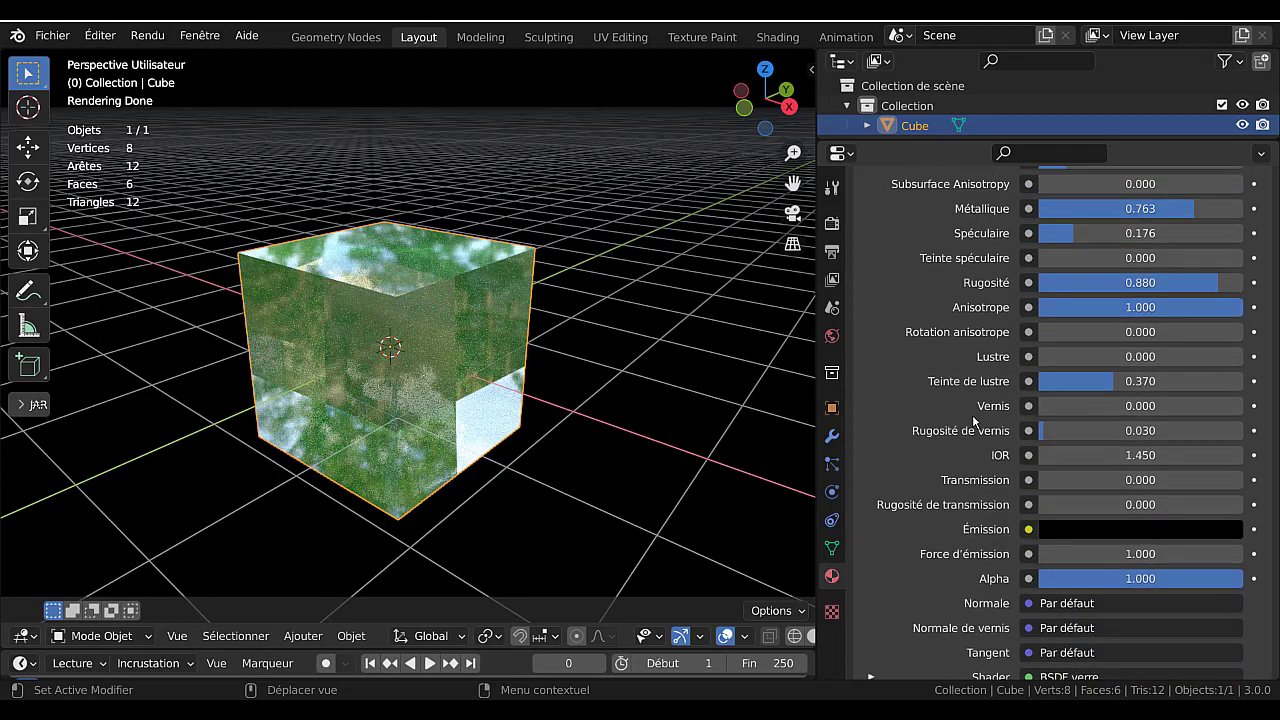
scroll(972, 420, up, 1)
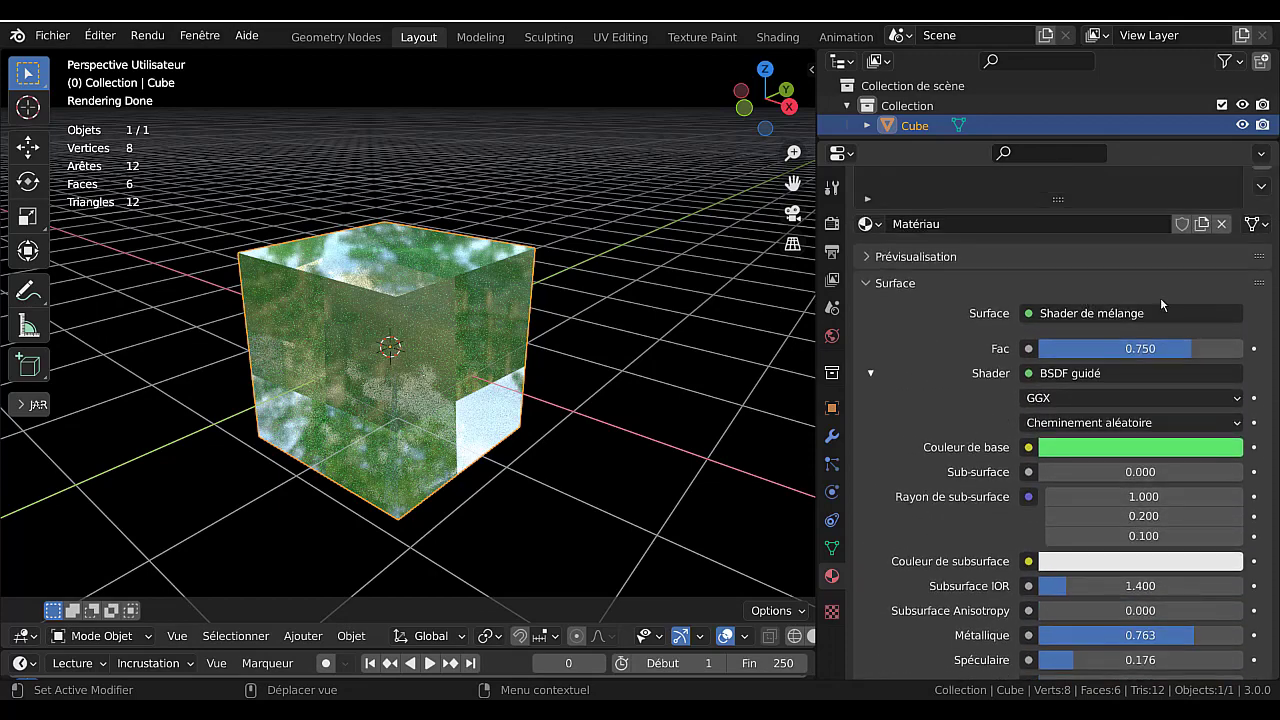
drag(1179, 346, 1066, 348)
middle_drag(686, 342, 660, 374)
scroll(434, 305, up, 1)
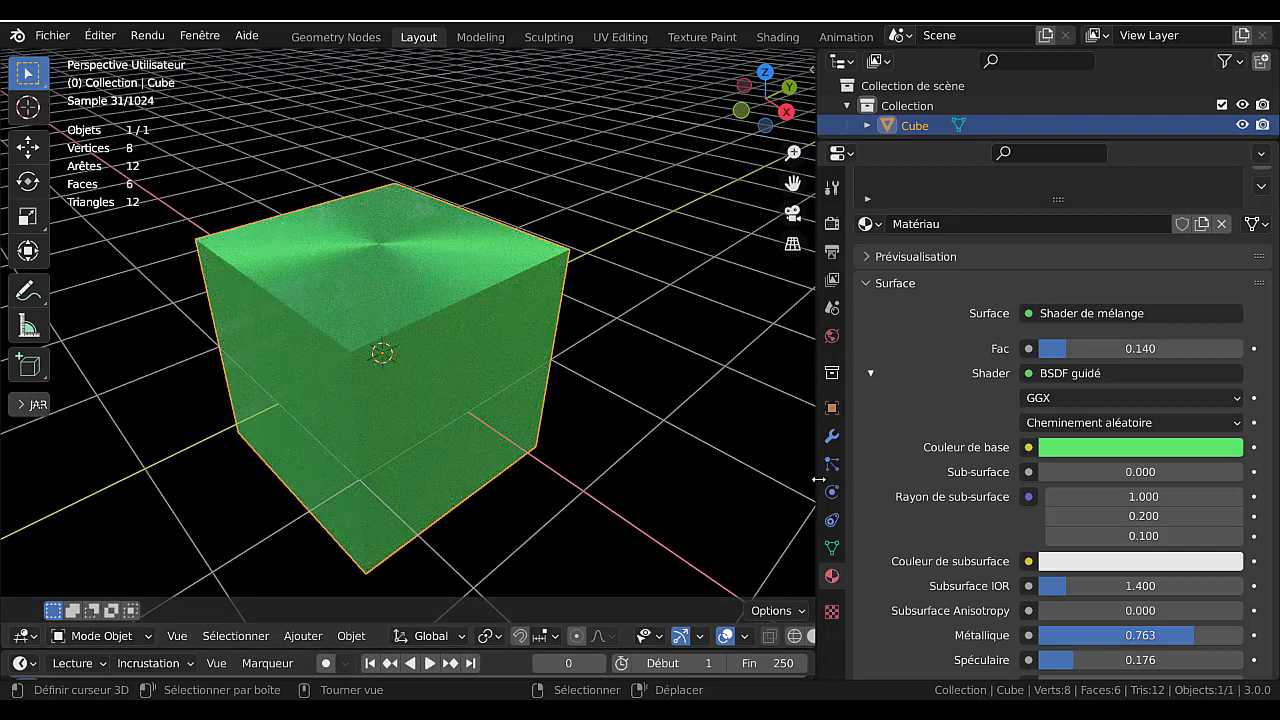
scroll(890, 504, down, 2)
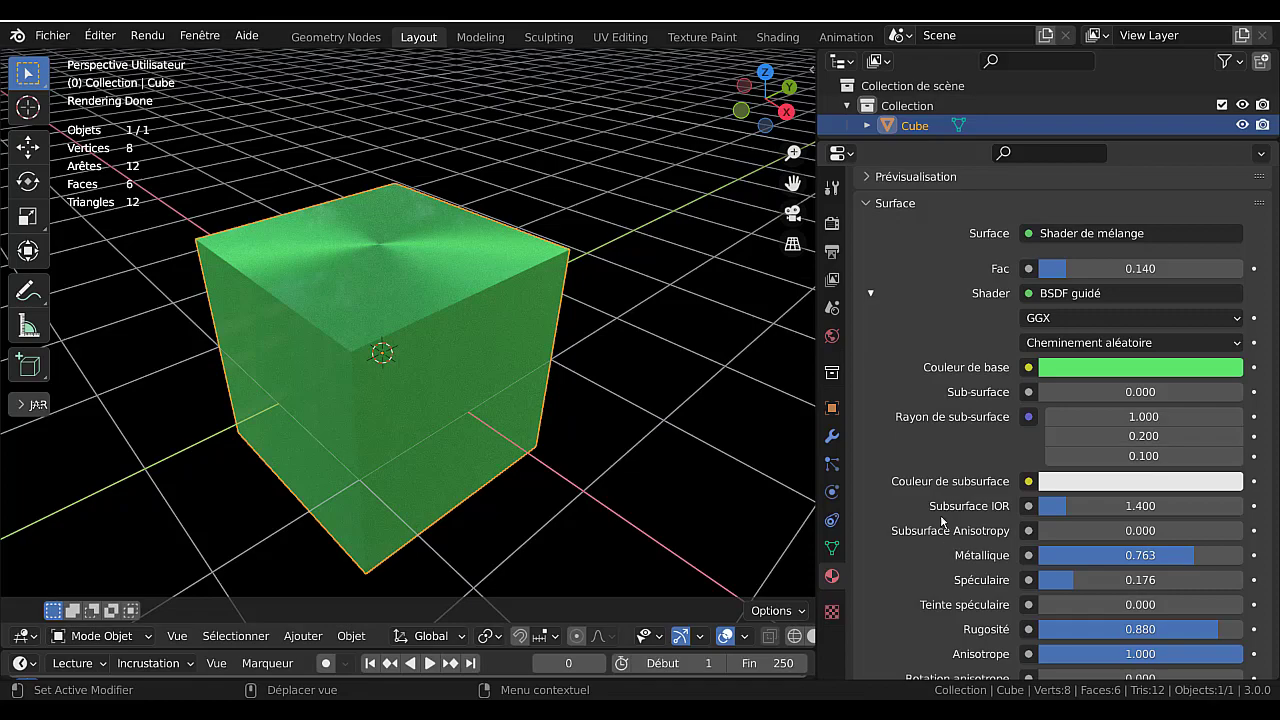
middle_drag(497, 378, 488, 349)
scroll(484, 349, up, 1)
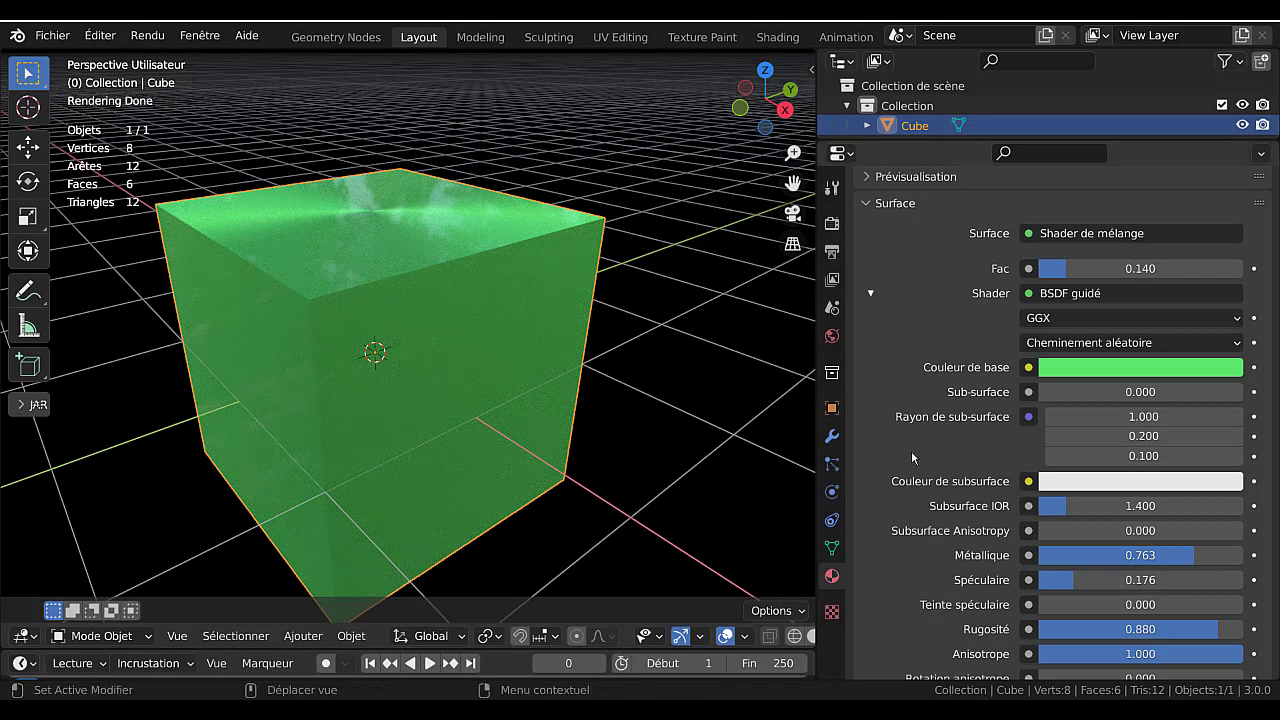
scroll(915, 458, down, 2)
scroll(919, 458, down, 3)
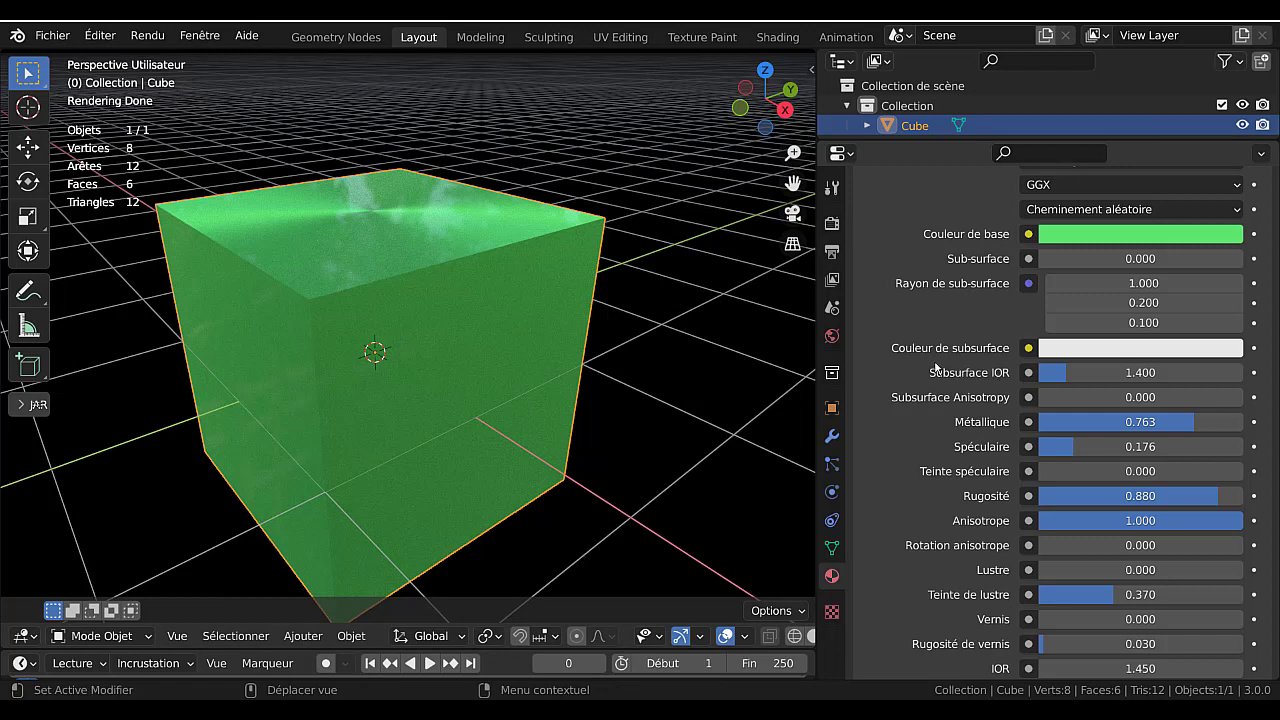
- Switch to the other Blender window and examine the glass cube containing the pink sphere
mouse_move(734, 710)
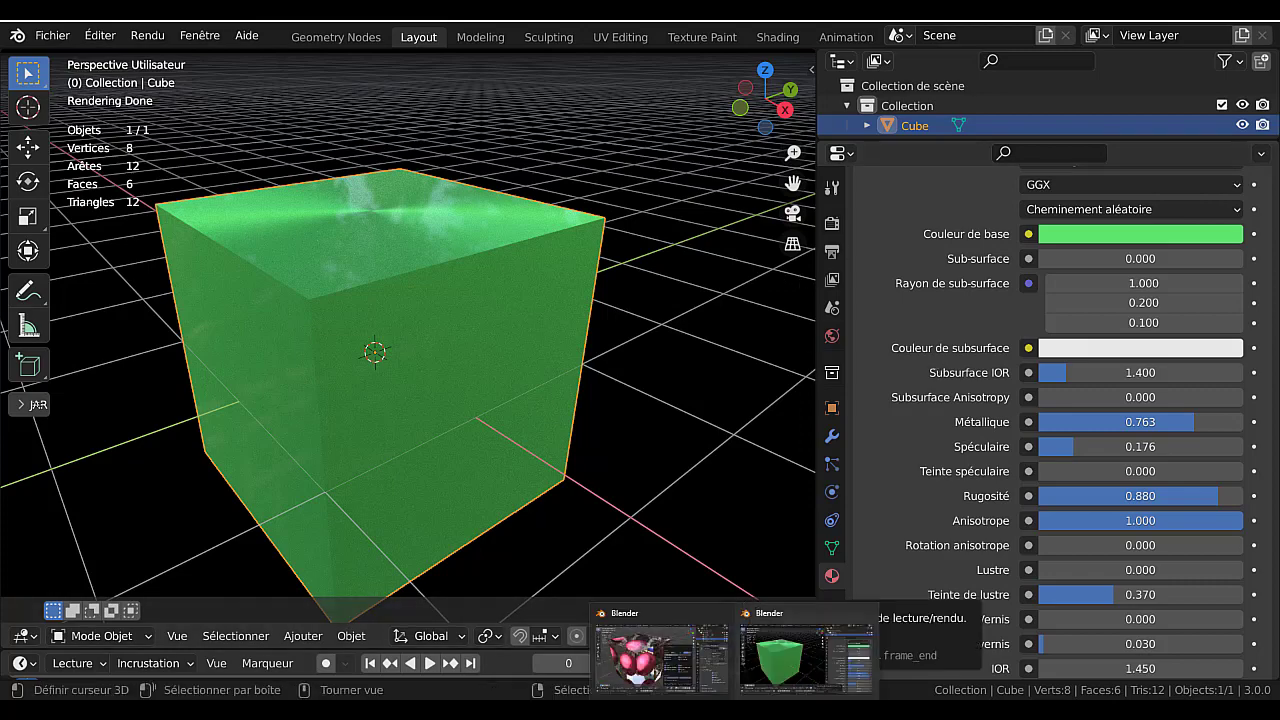
click(665, 660)
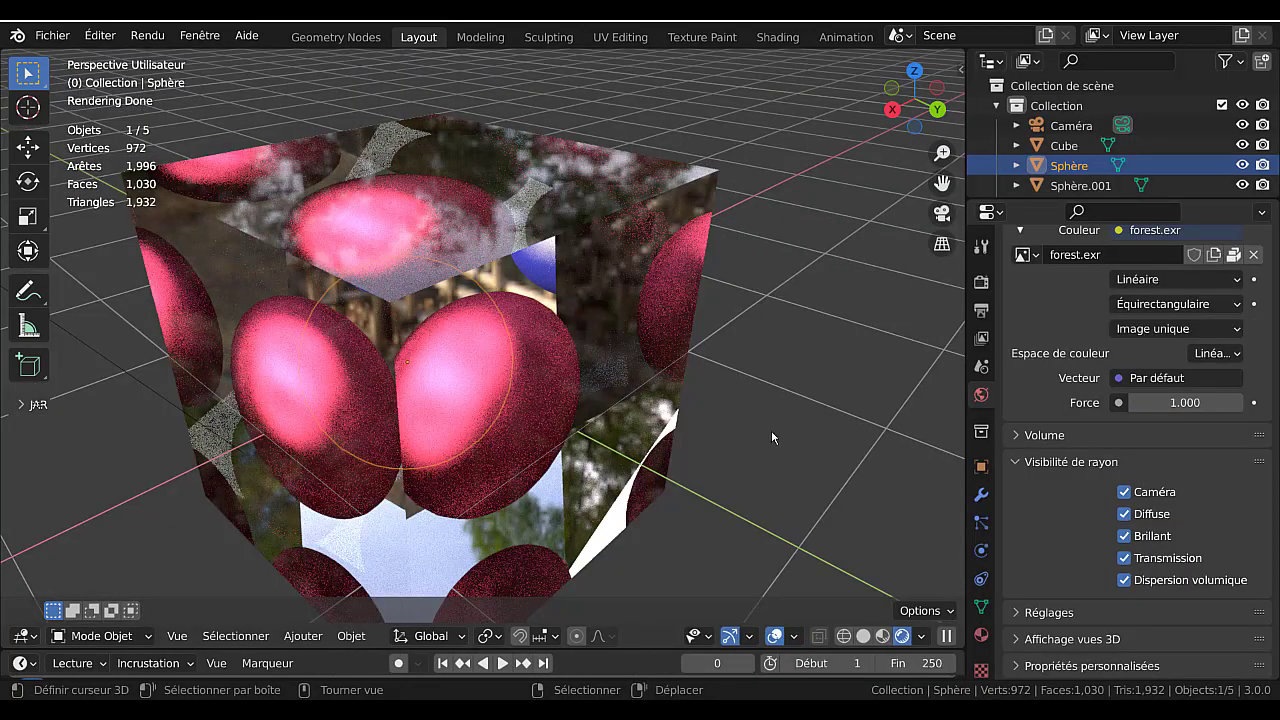
scroll(771, 437, down, 3)
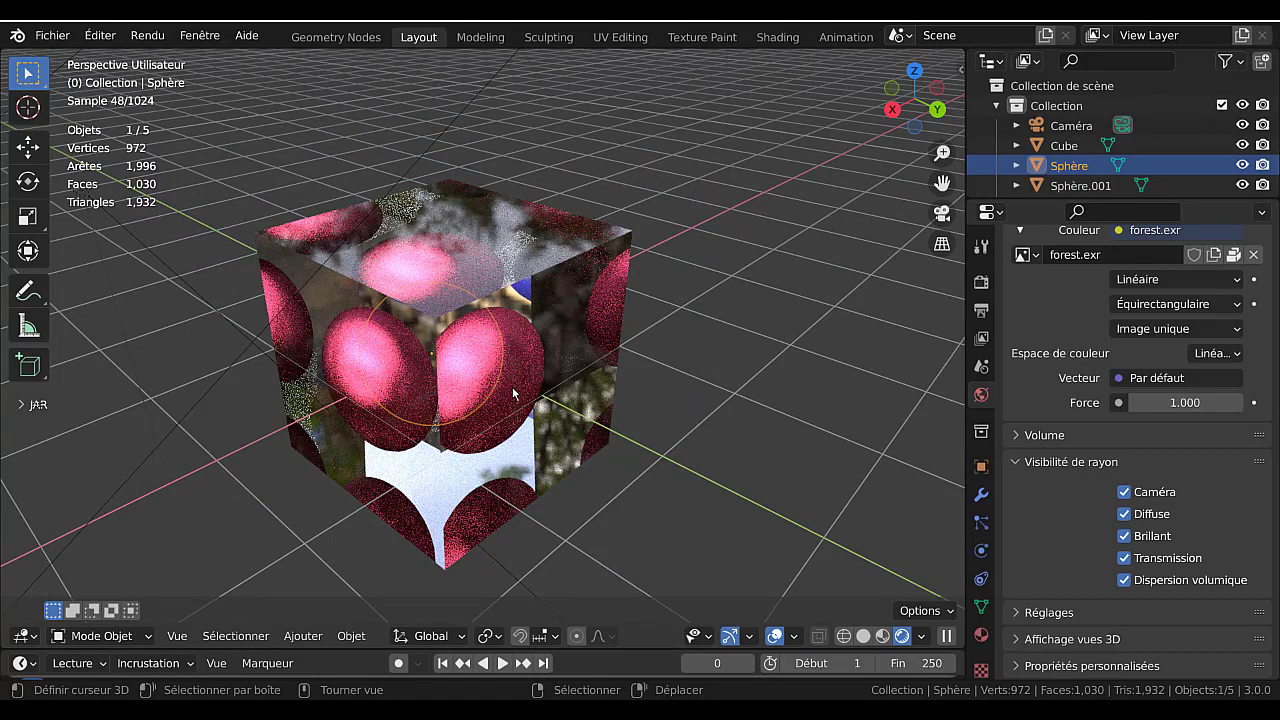
scroll(512, 387, up, 1)
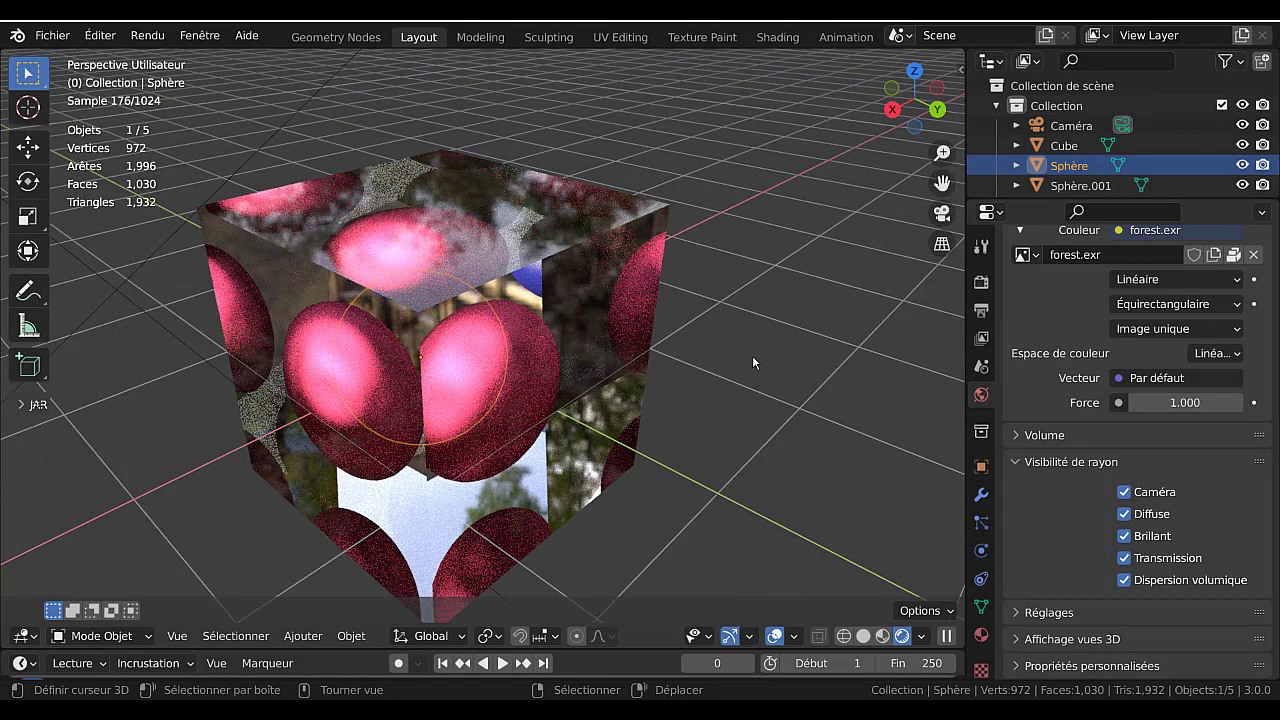
middle_drag(773, 348, 751, 355)
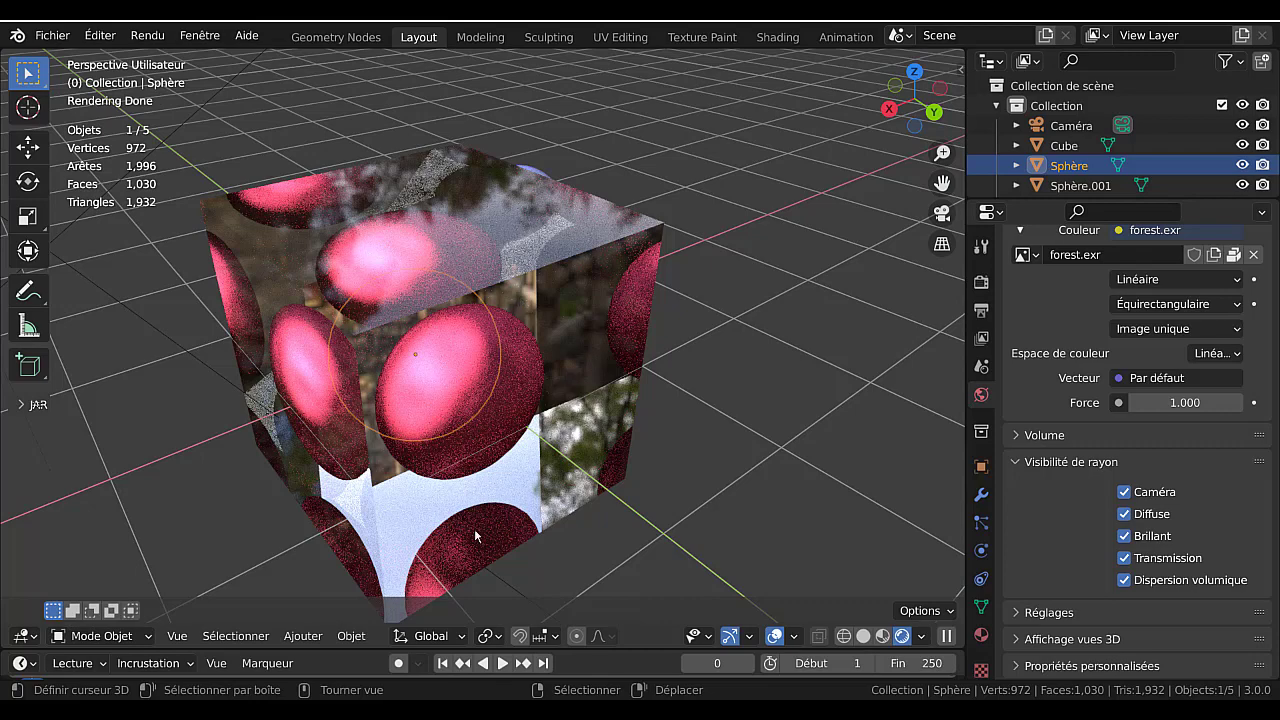
scroll(493, 504, down, 2)
scroll(474, 372, down, 1)
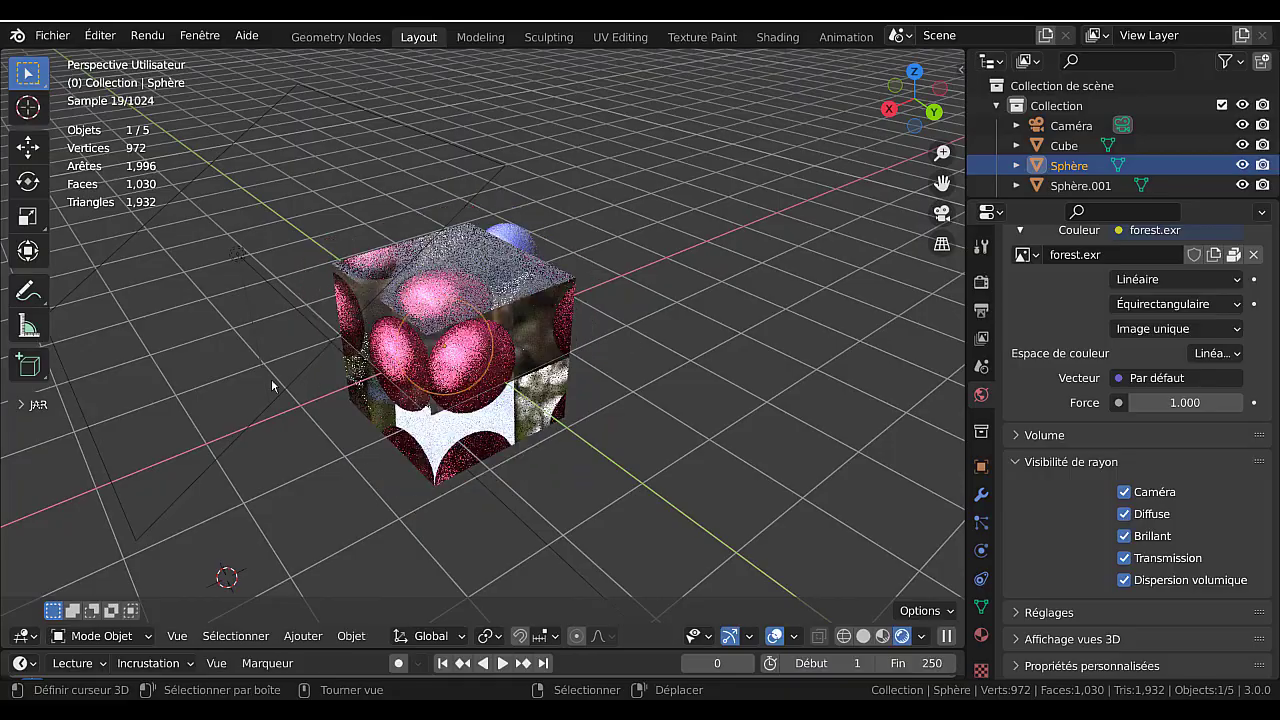
- Select the blue sphere outside the glass cube, try moving it to check its reflections, and view the cube from another angle
middle_drag(474, 372, 306, 349)
right_click(255, 320)
key(g)
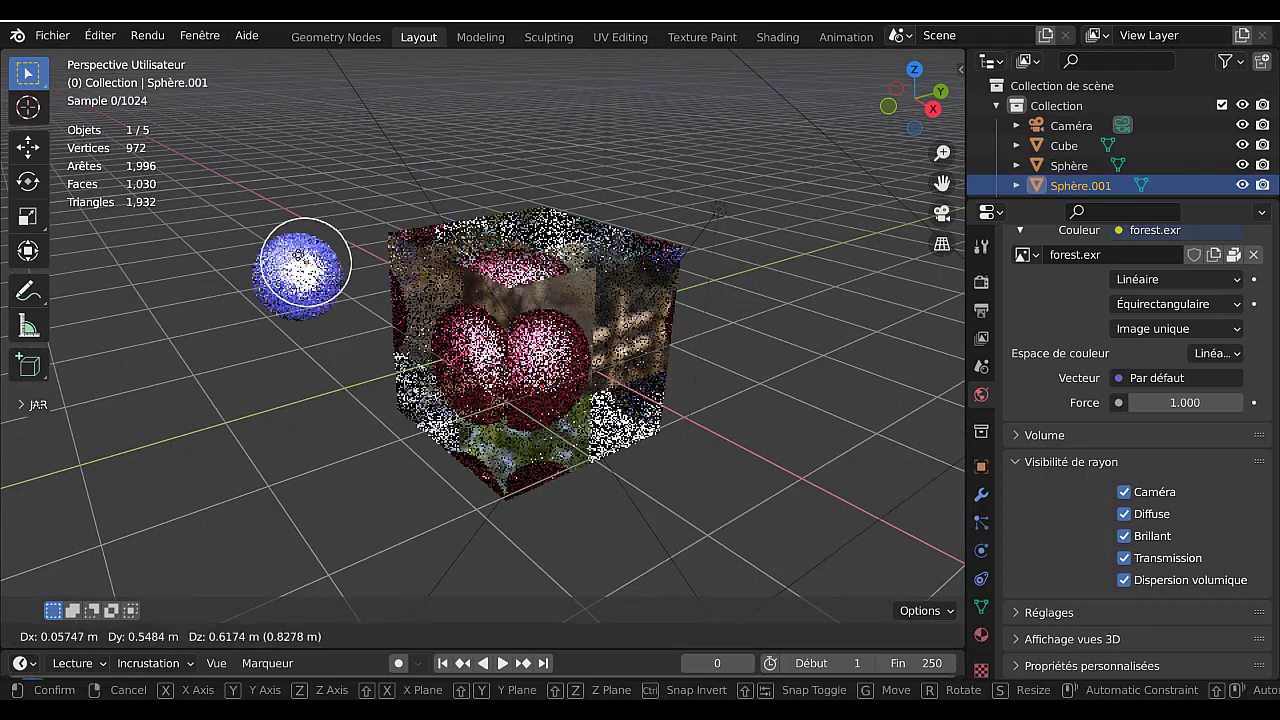
right_click(292, 300)
scroll(519, 355, up, 1)
middle_drag(520, 352, 625, 309)
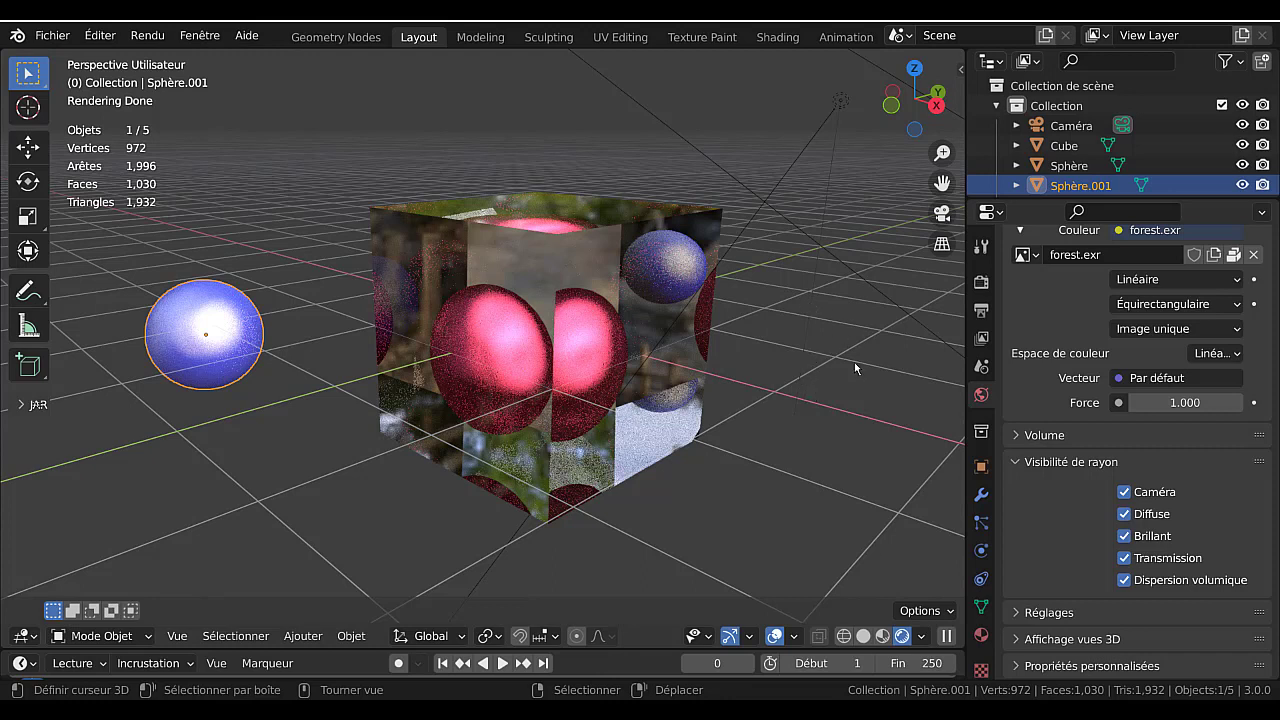
- Switch to the browser and read the French Wikipedia article on Réfraction, including its photos of glasses of water
key(alt+Tab)
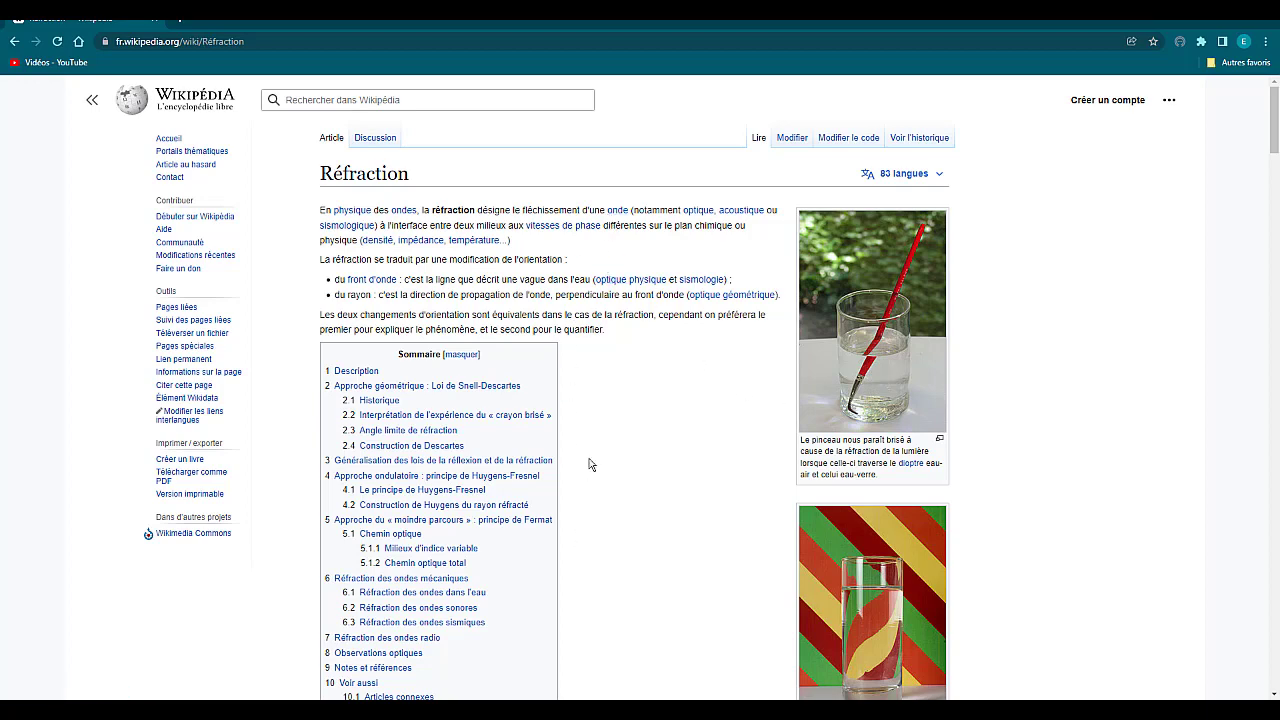
scroll(600, 457, down, 2)
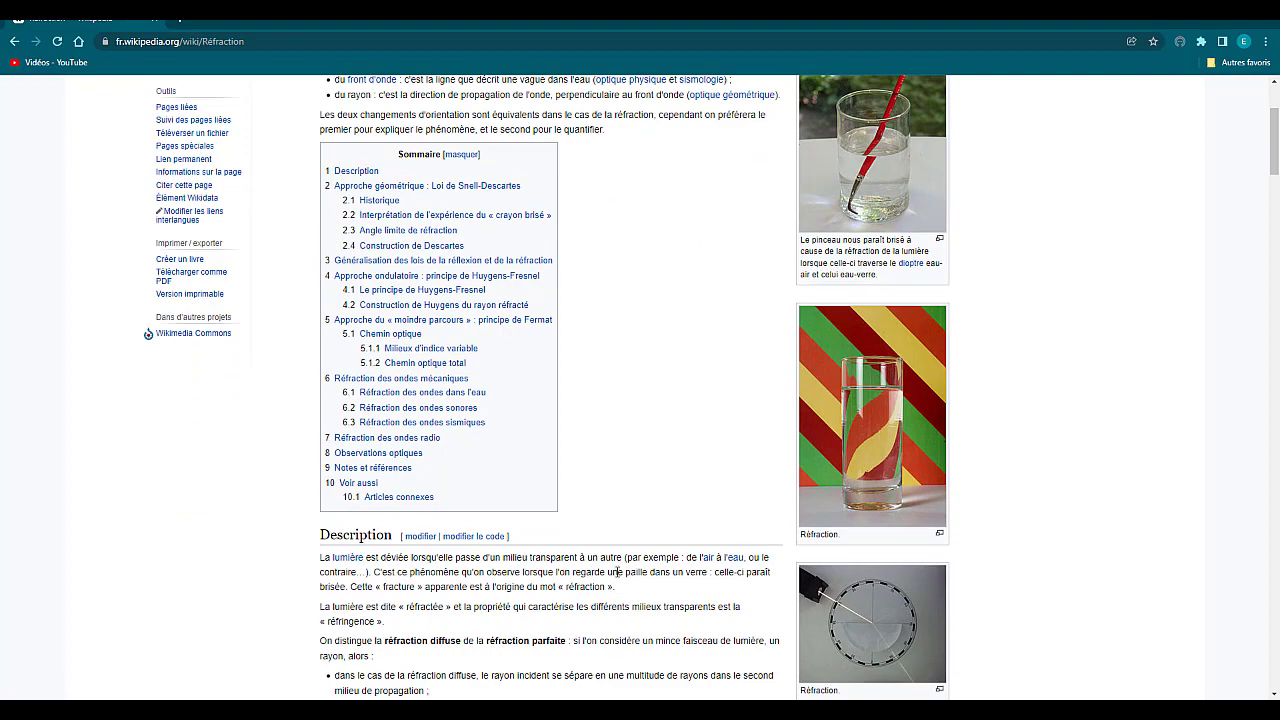
scroll(621, 565, up, 2)
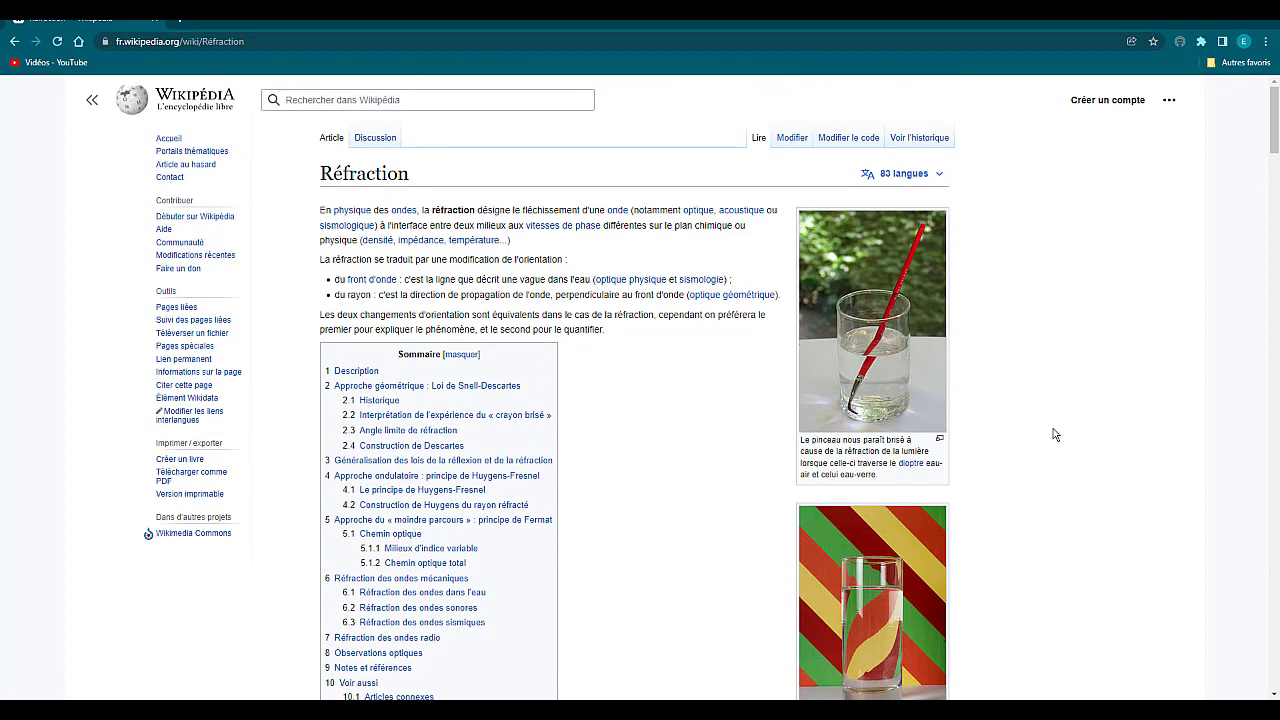
scroll(1050, 470, down, 2)
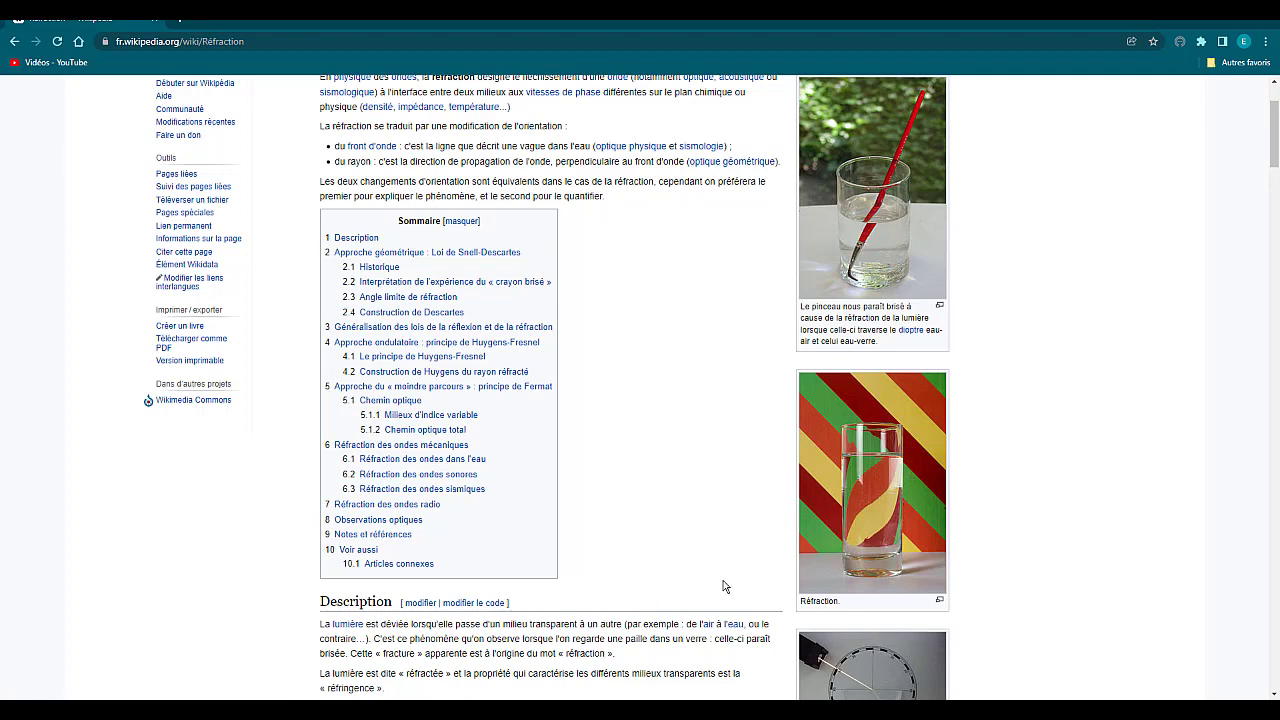
- Switch back to Blender and examine the refractions in the glass cube from another angle
mouse_move(736, 710)
click(663, 683)
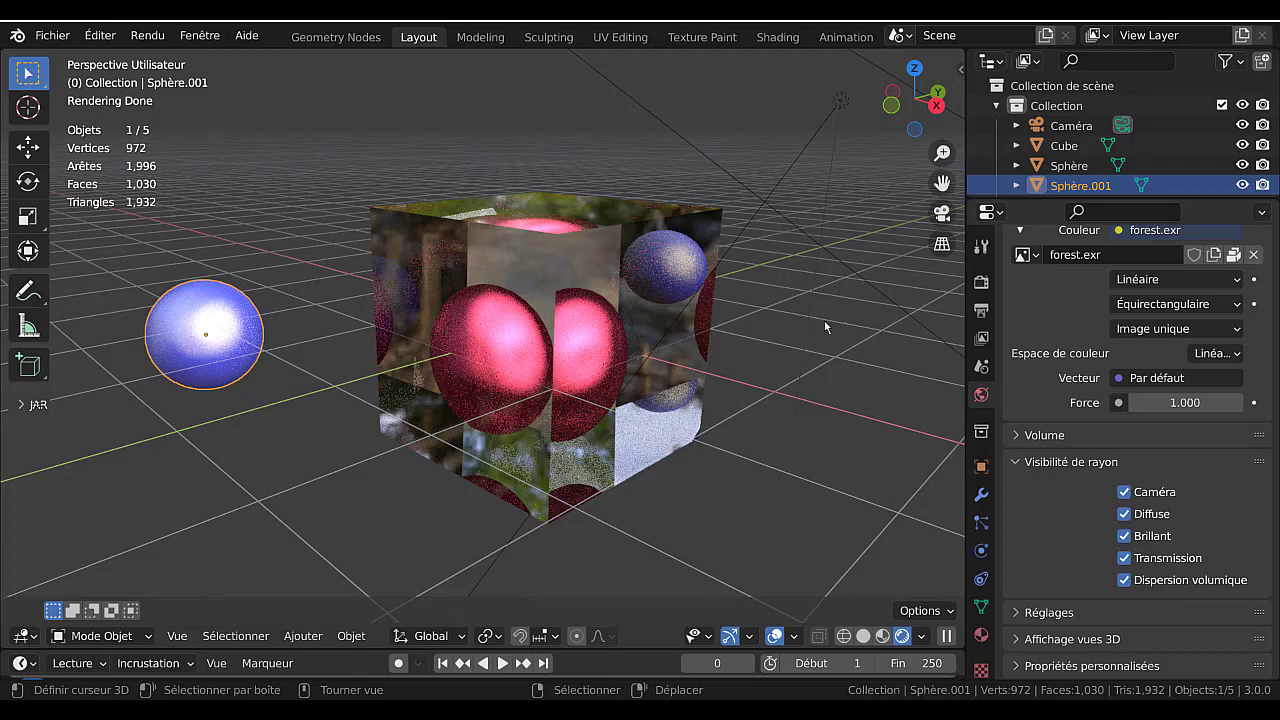
scroll(800, 303, down, 2)
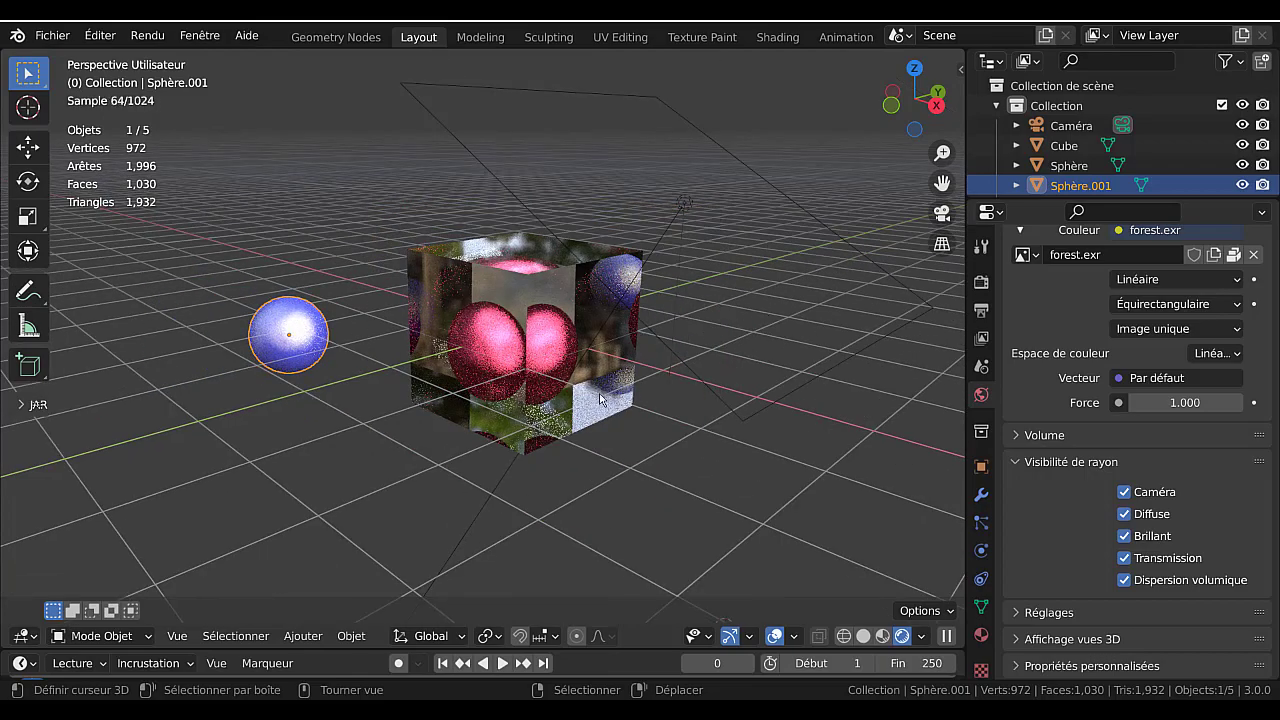
middle_drag(800, 288, 878, 325)
scroll(708, 394, up, 1)
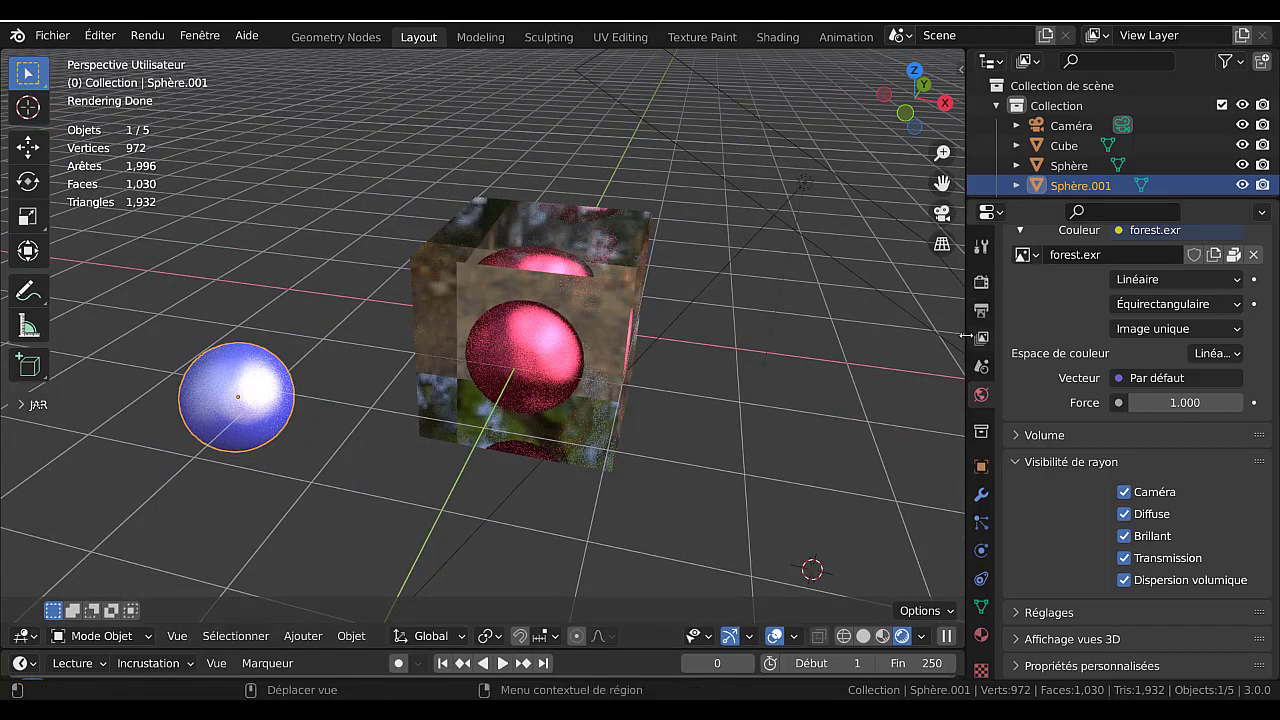
- Widen the properties area and review the Shader de mélange and BSDF guidé parameters of the blue sphere's material
drag(966, 339, 900, 339)
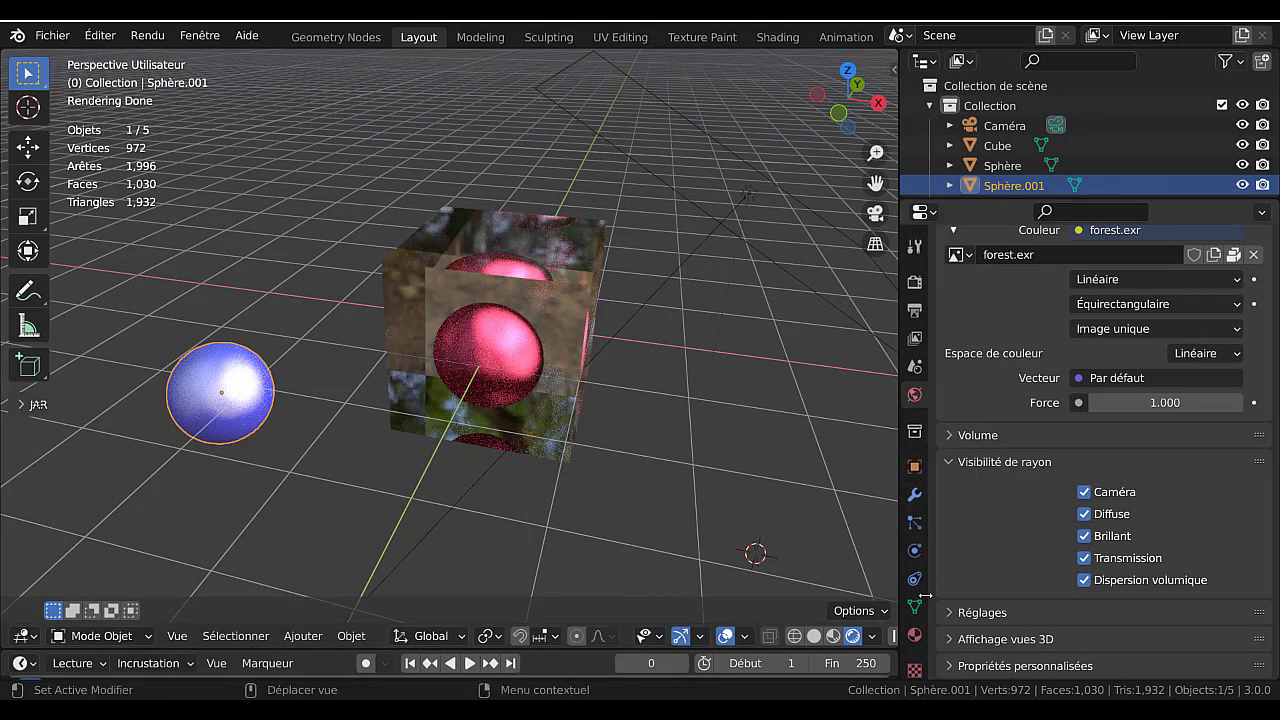
click(914, 636)
scroll(1125, 339, up, 4)
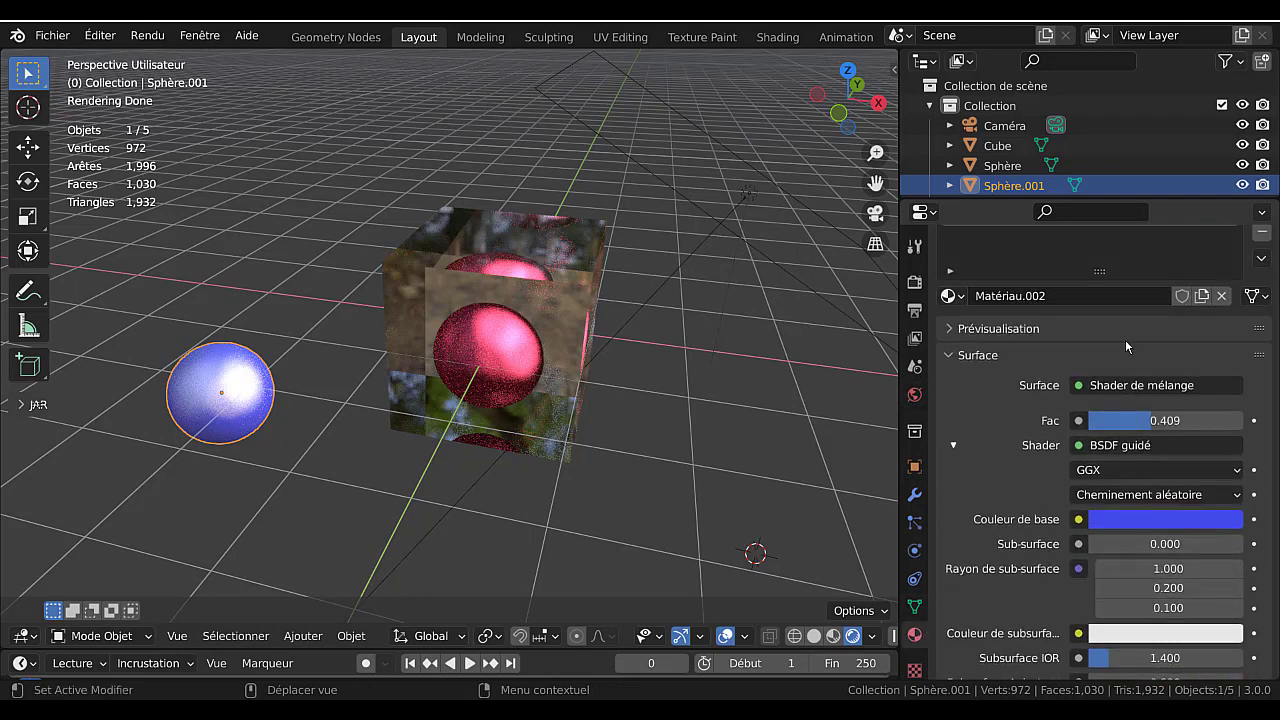
scroll(1116, 459, down, 6)
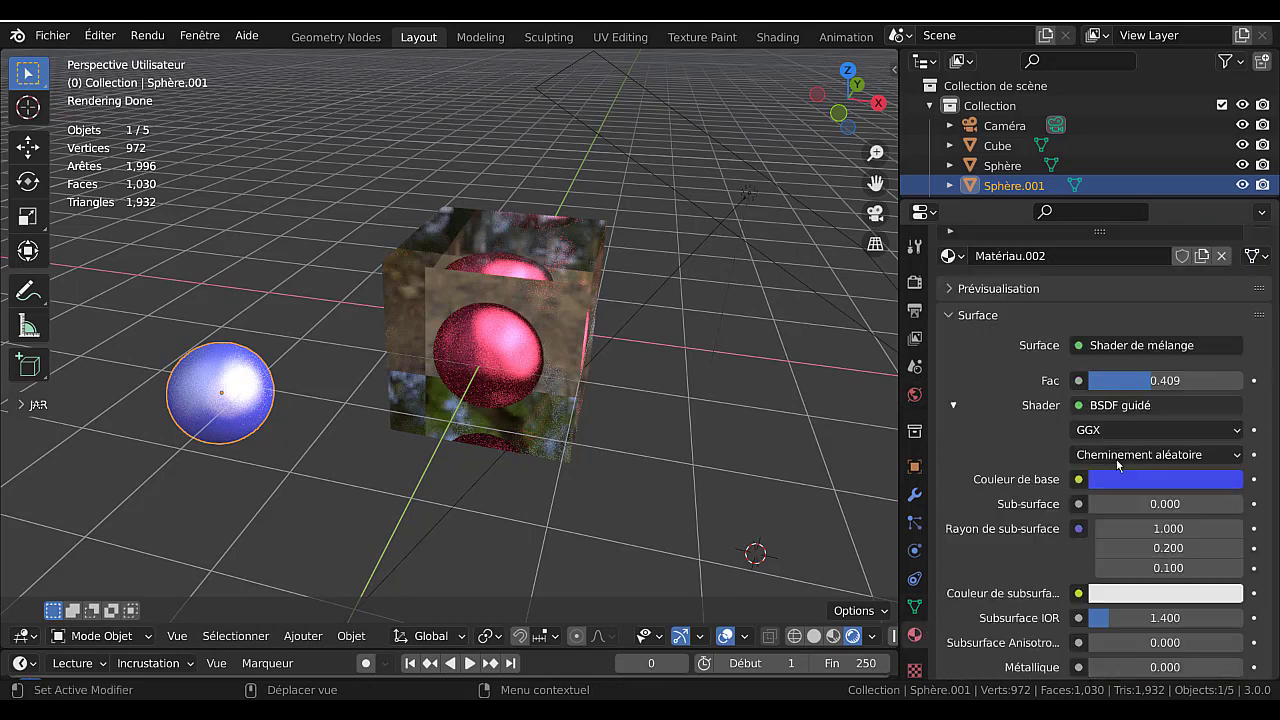
scroll(1117, 467, down, 2)
scroll(1098, 614, down, 5)
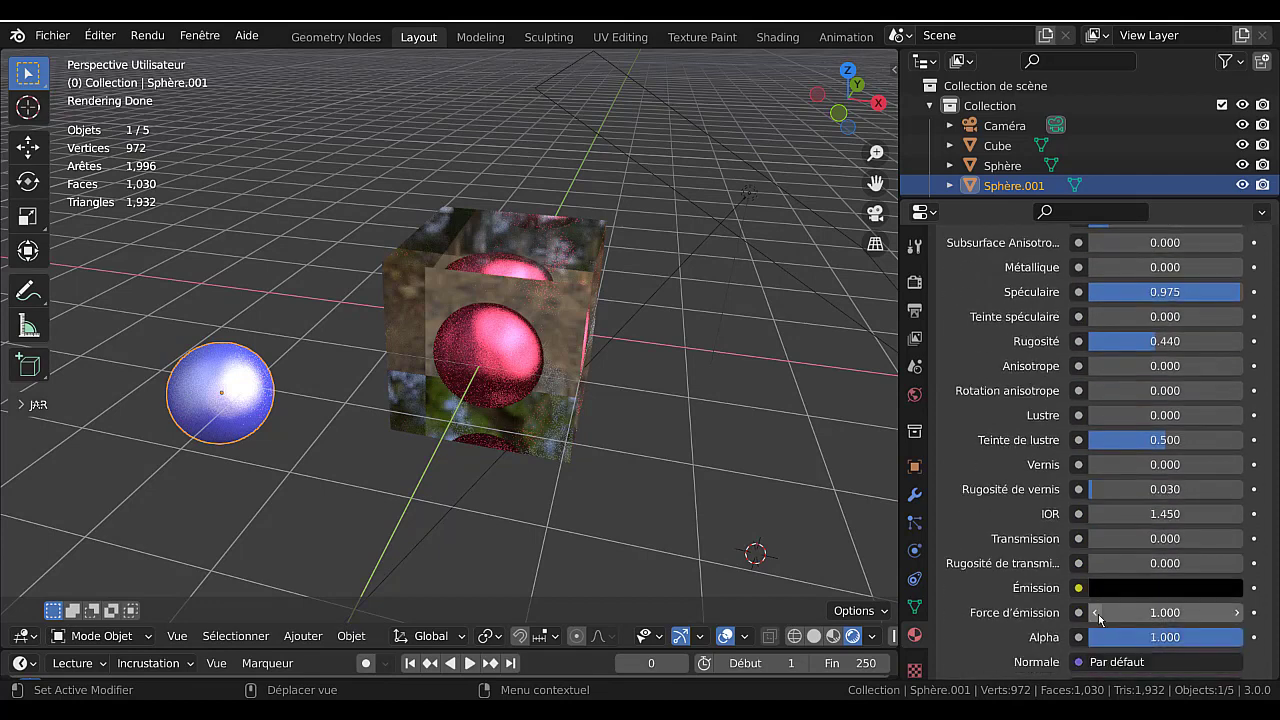
scroll(1098, 622, down, 2)
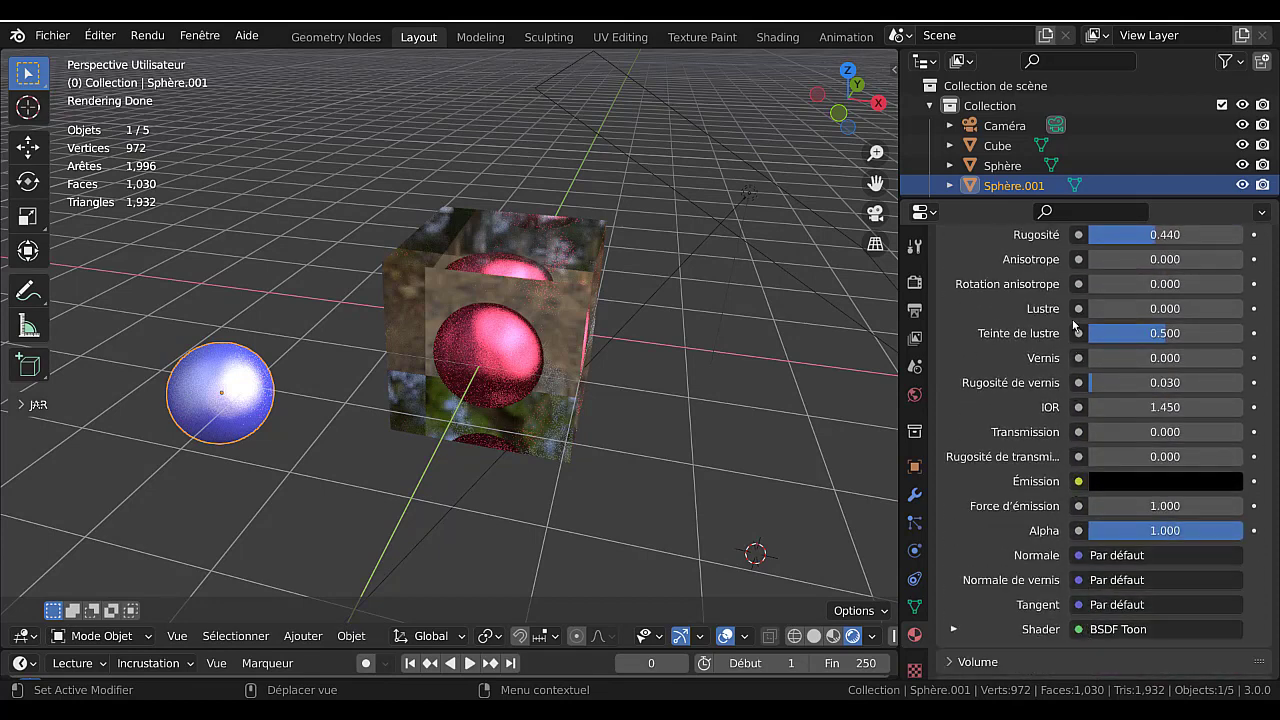
scroll(1085, 425, up, 18)
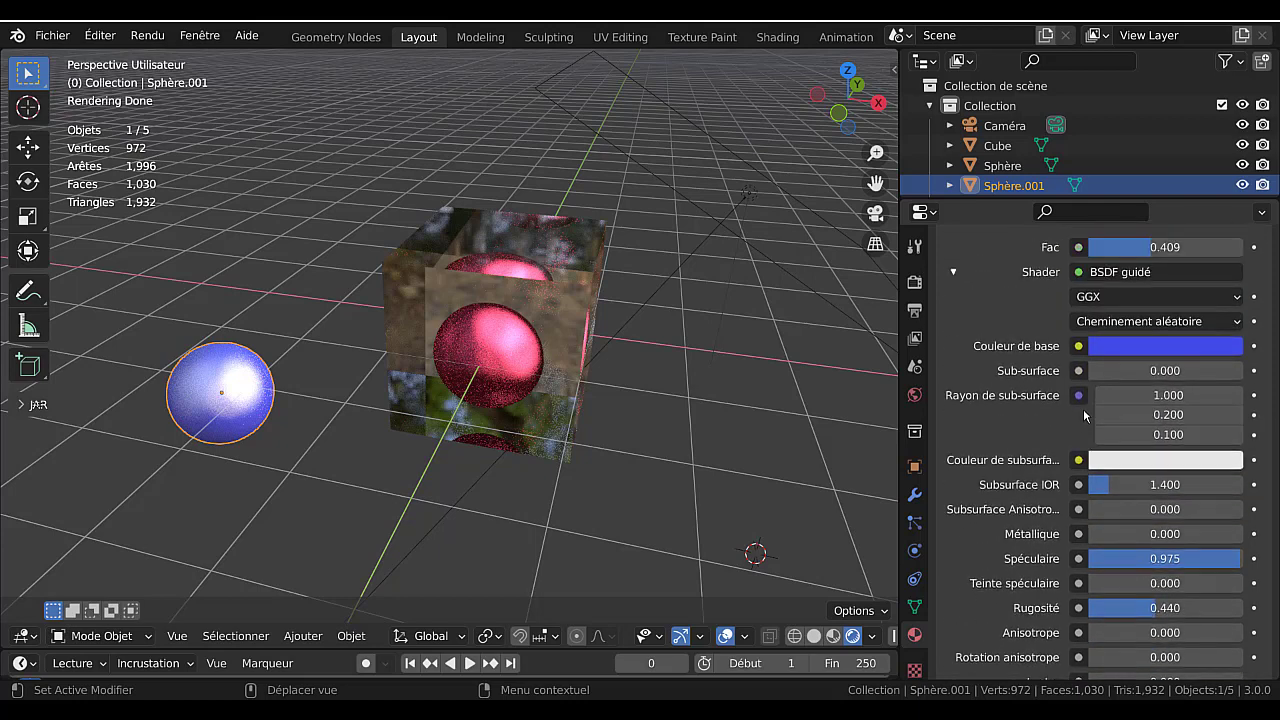
scroll(1085, 405, up, 2)
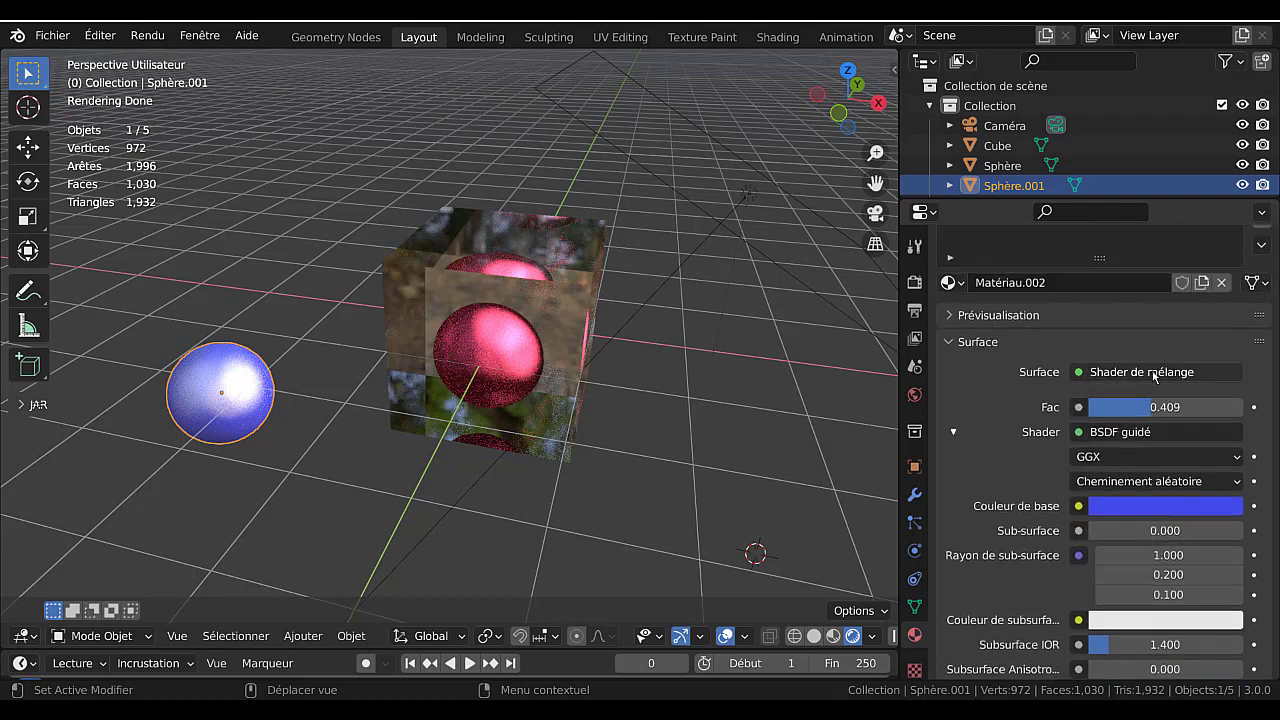
- Open the list of surface shaders for the blue sphere's material and look through the available types
click(1153, 372)
scroll(1012, 72, up, 5)
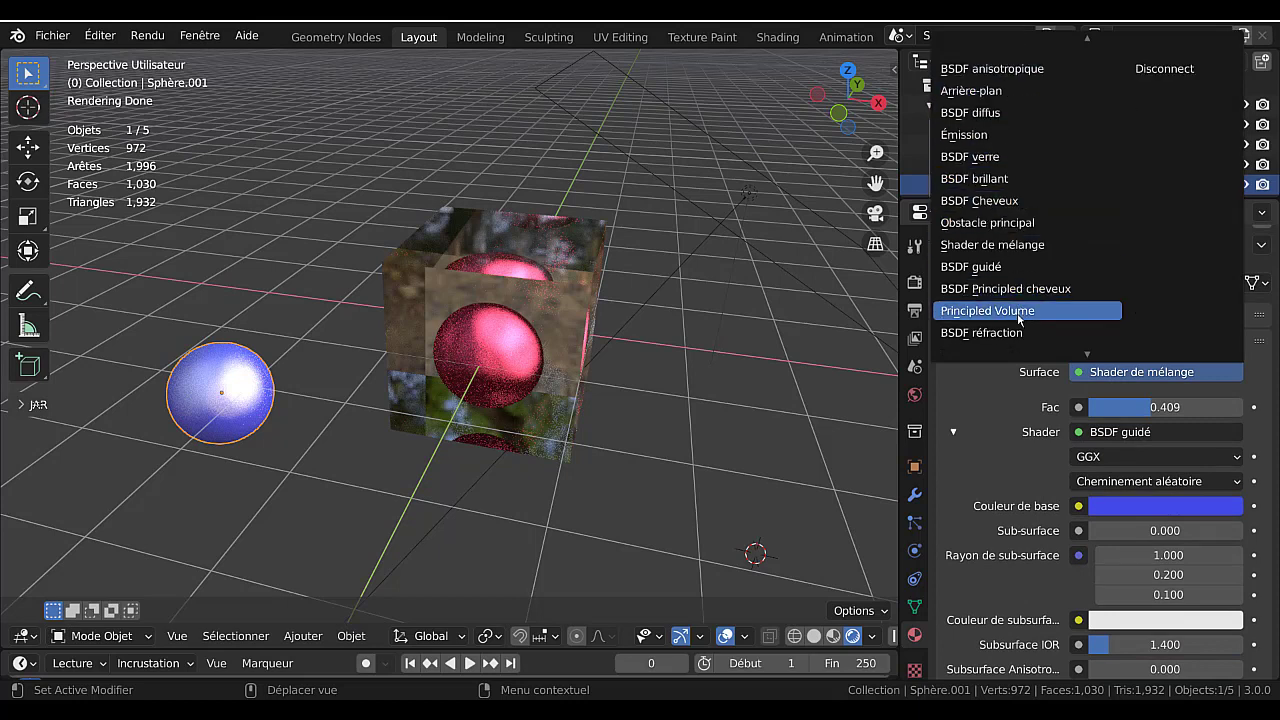
scroll(1018, 318, down, 3)
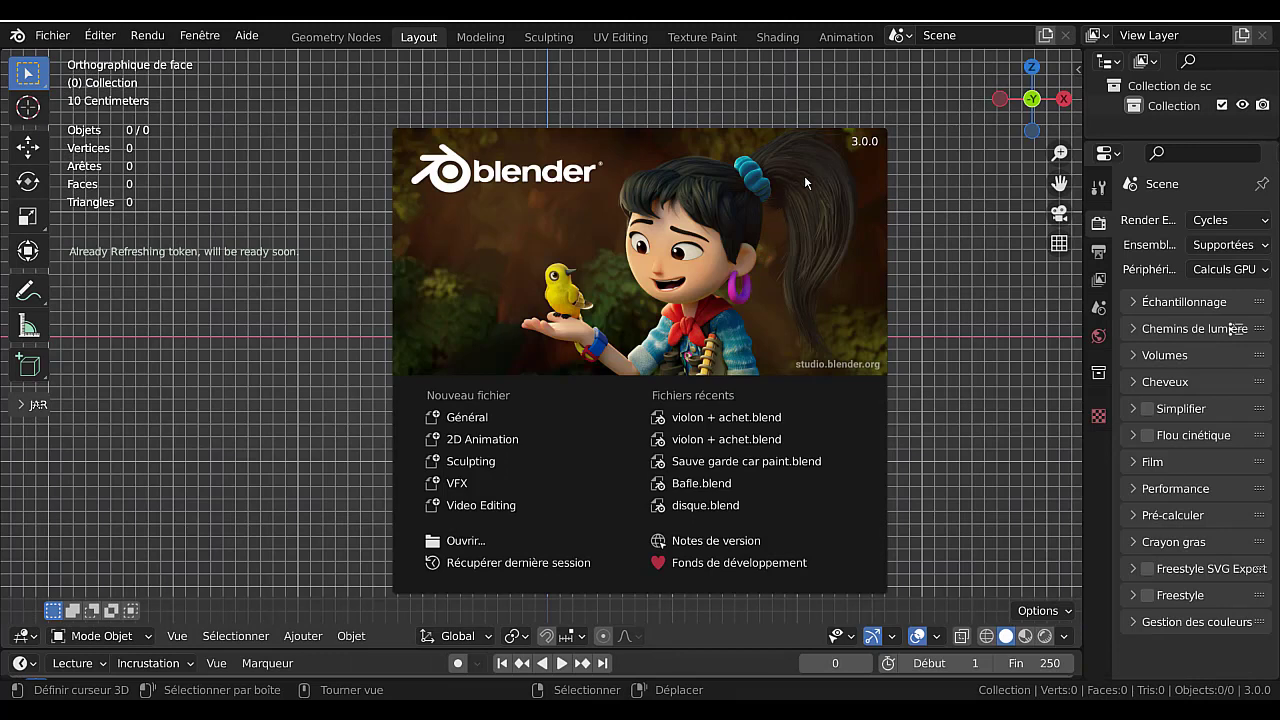
- Dismiss the splash screen of the new Blender session and add a cube mesh to the empty scene
click(949, 280)
click(351, 636)
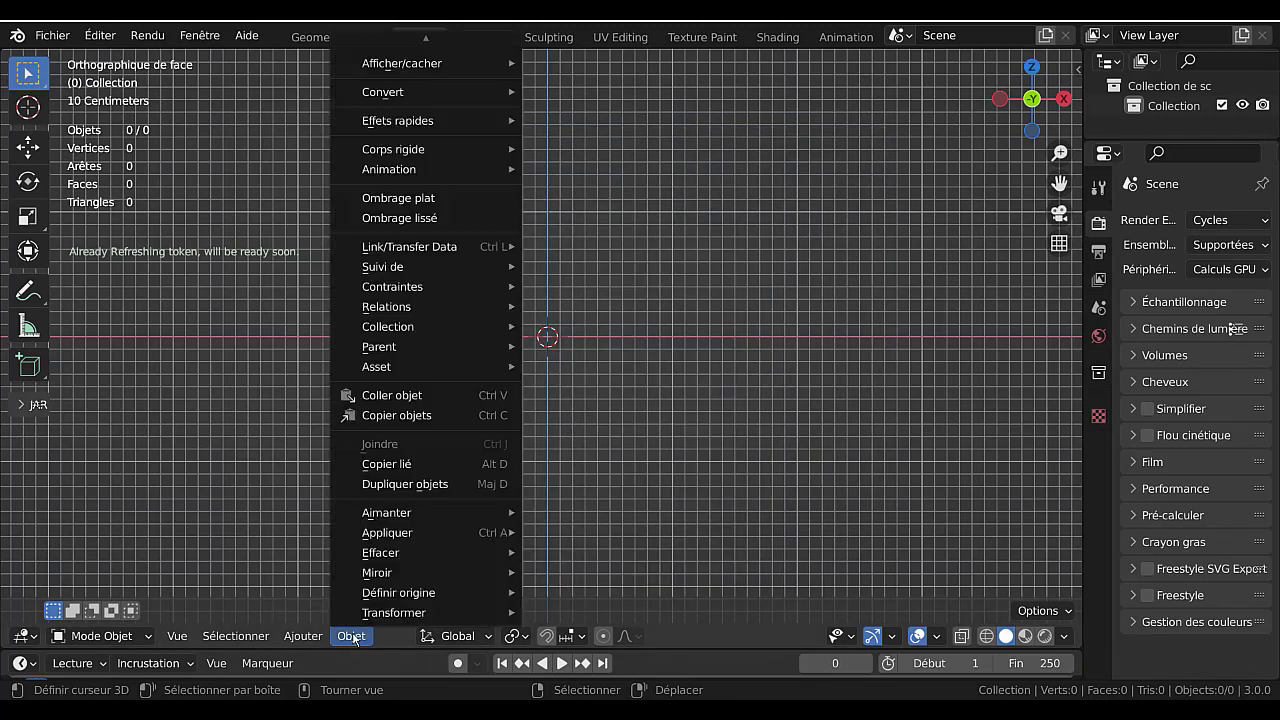
mouse_move(302, 636)
mouse_move(310, 610)
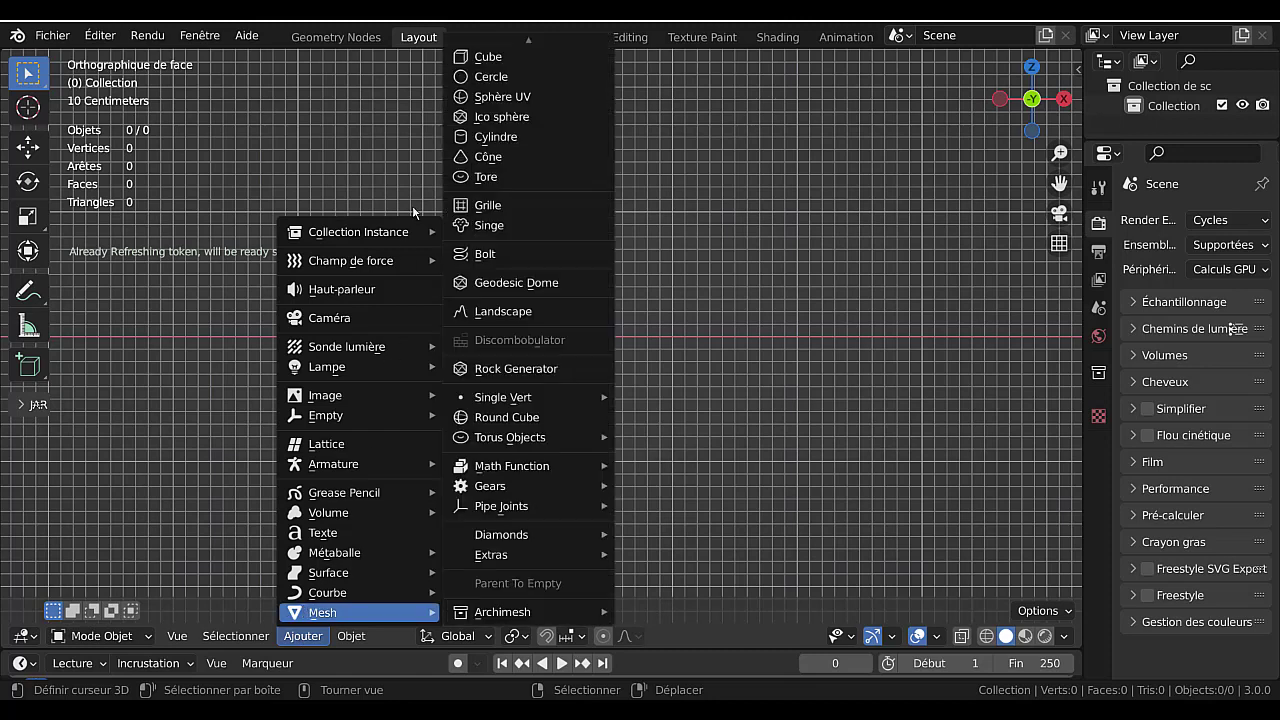
click(477, 60)
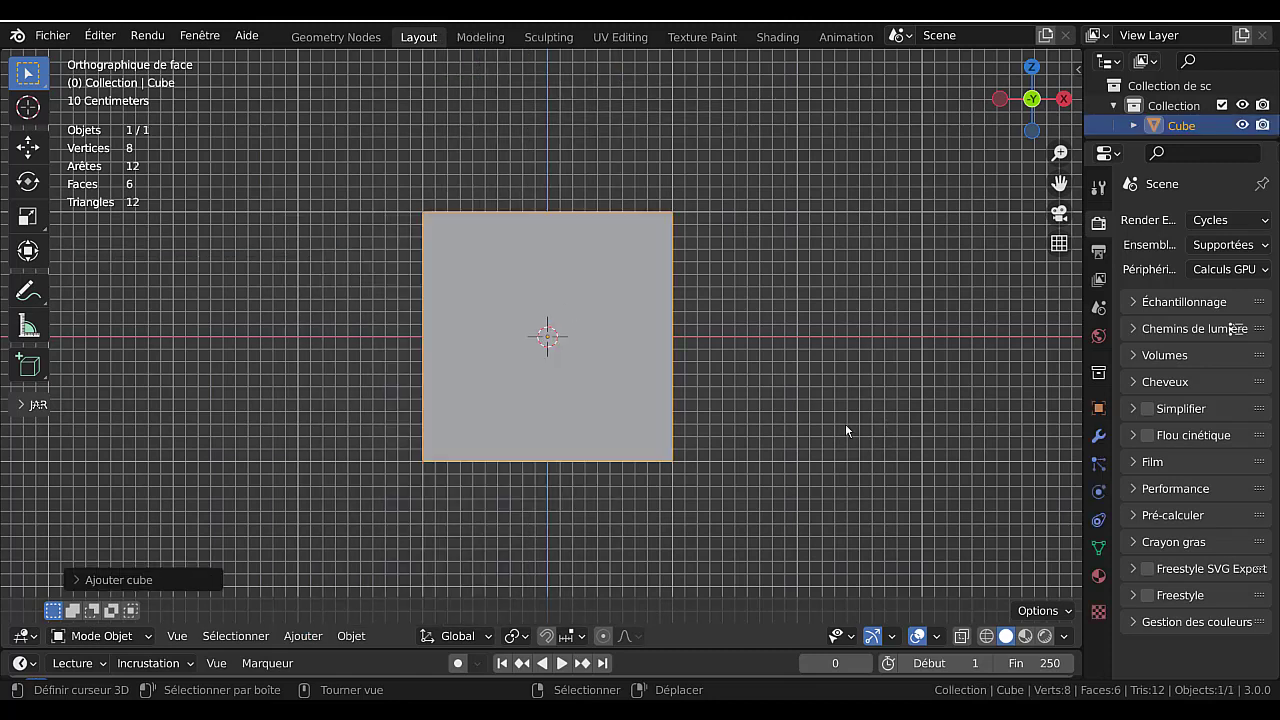
- View the new cube in perspective and display it with rendered viewport shading
middle_drag(894, 323, 860, 340)
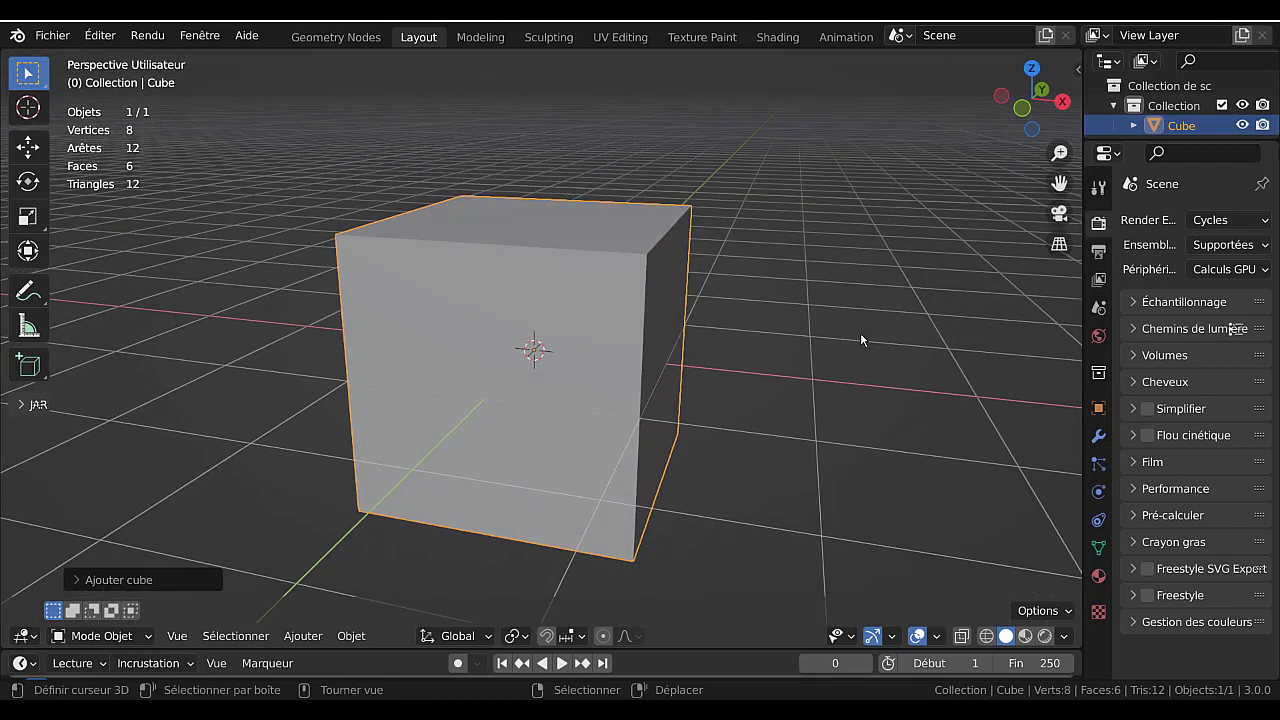
middle_drag(838, 392, 804, 398)
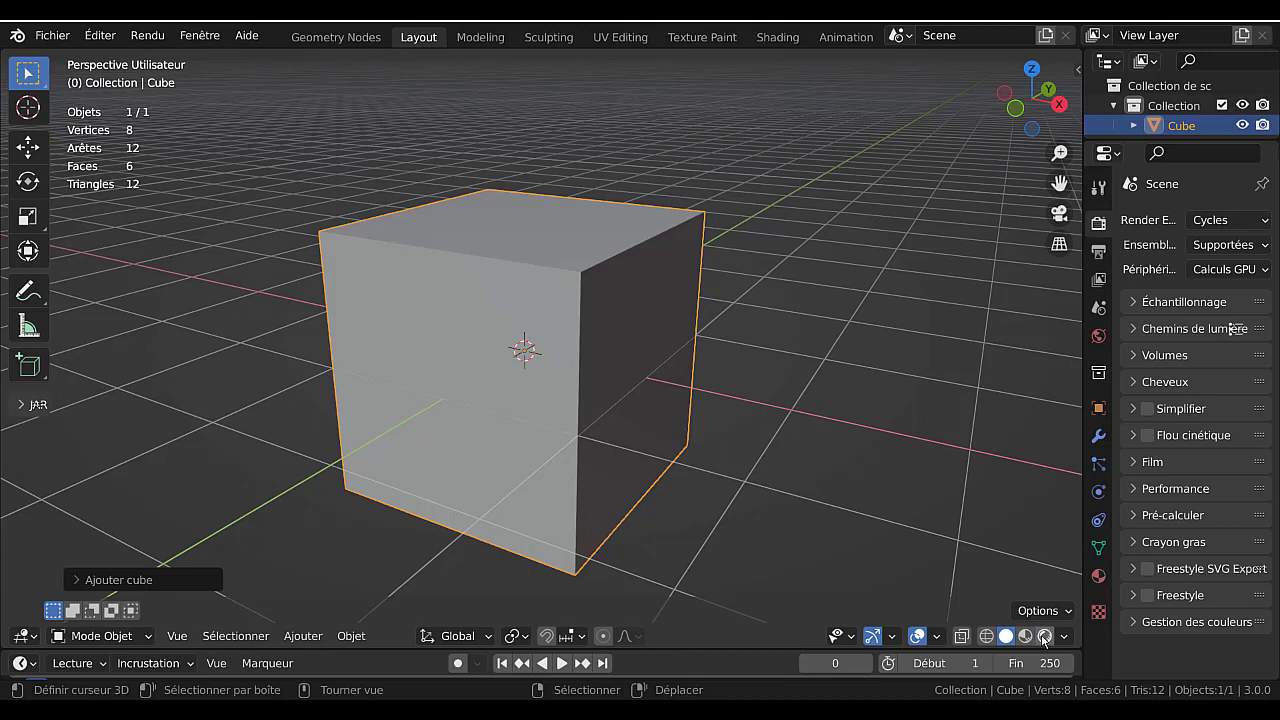
click(1042, 641)
click(1042, 641)
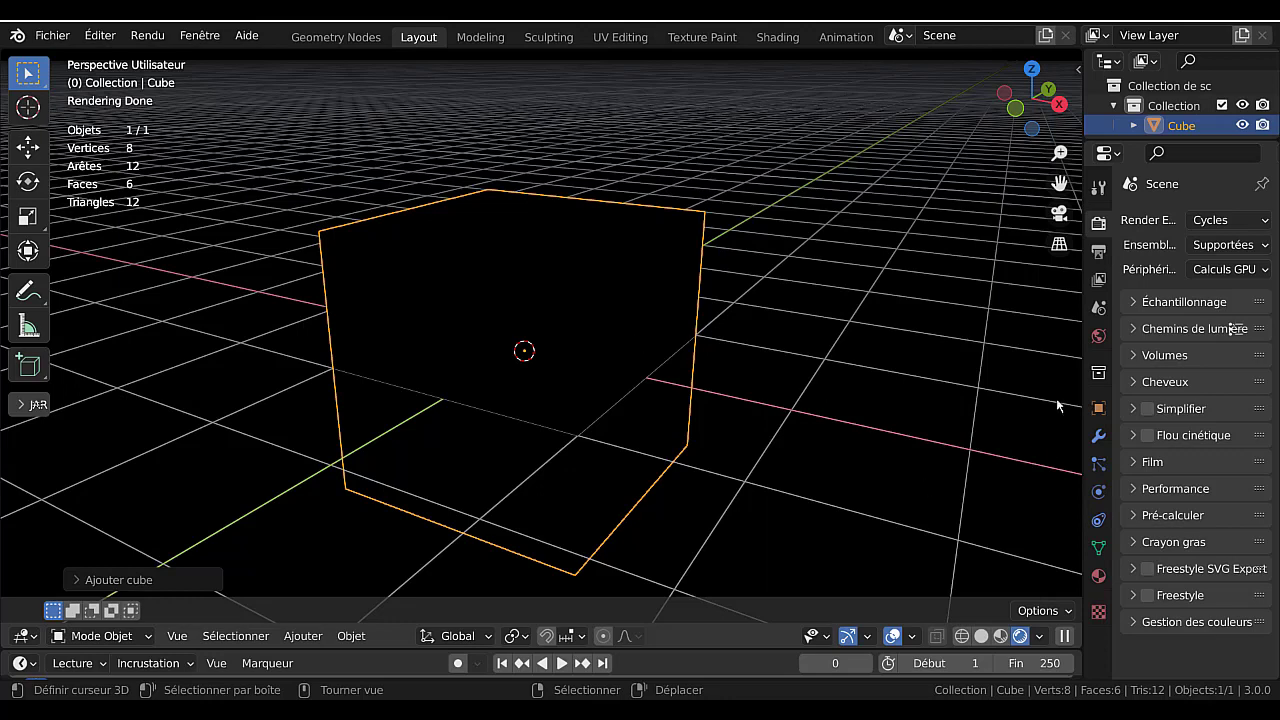
- Widen the properties area and create a new world for the scene
drag(1082, 357, 905, 368)
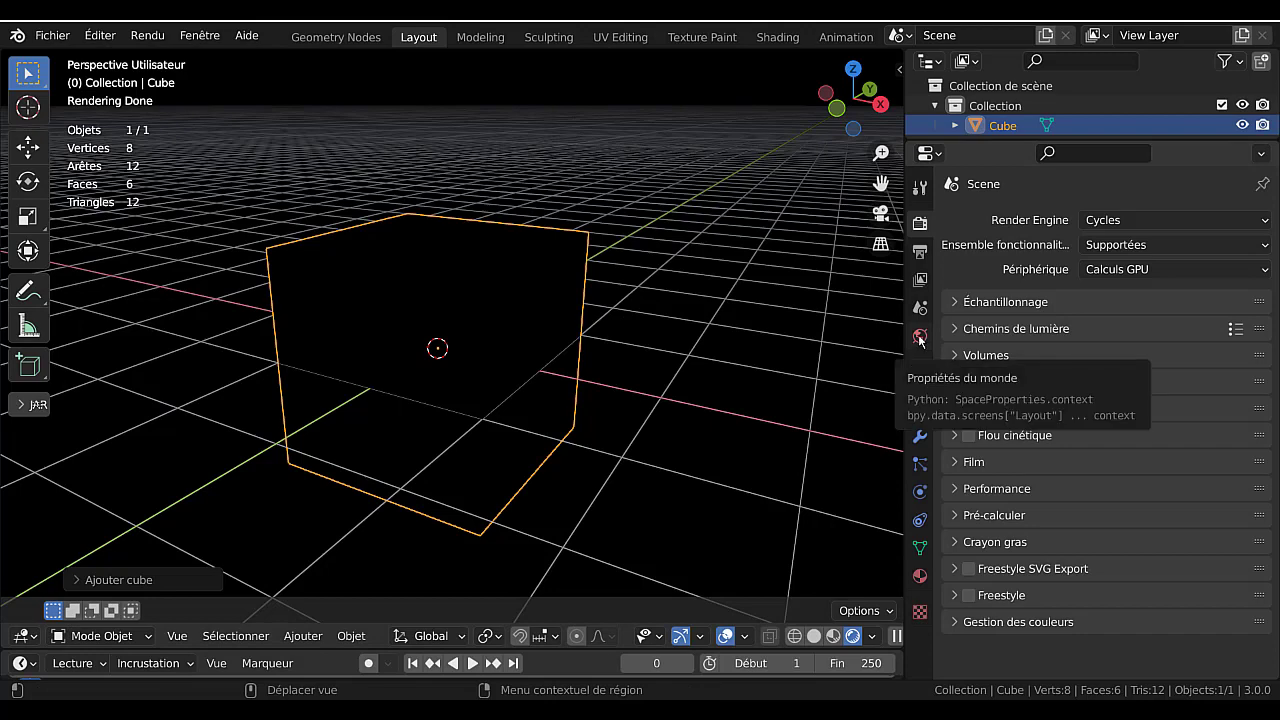
click(920, 338)
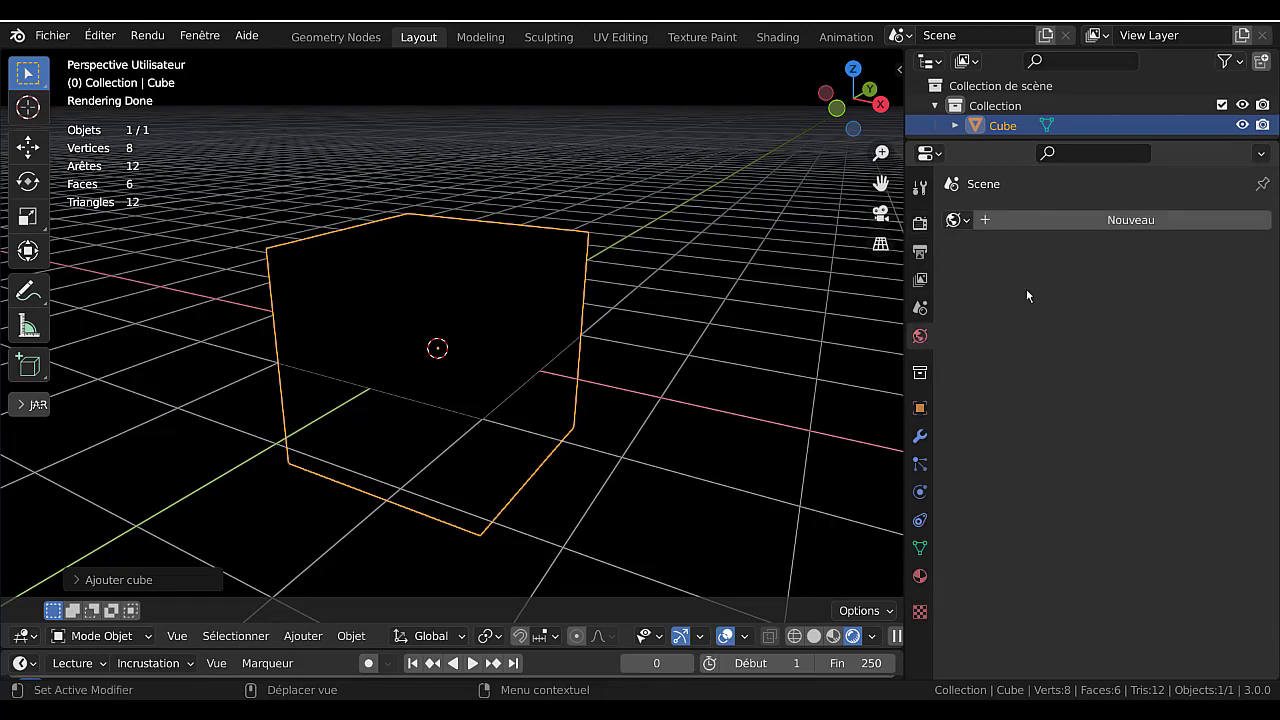
click(1133, 221)
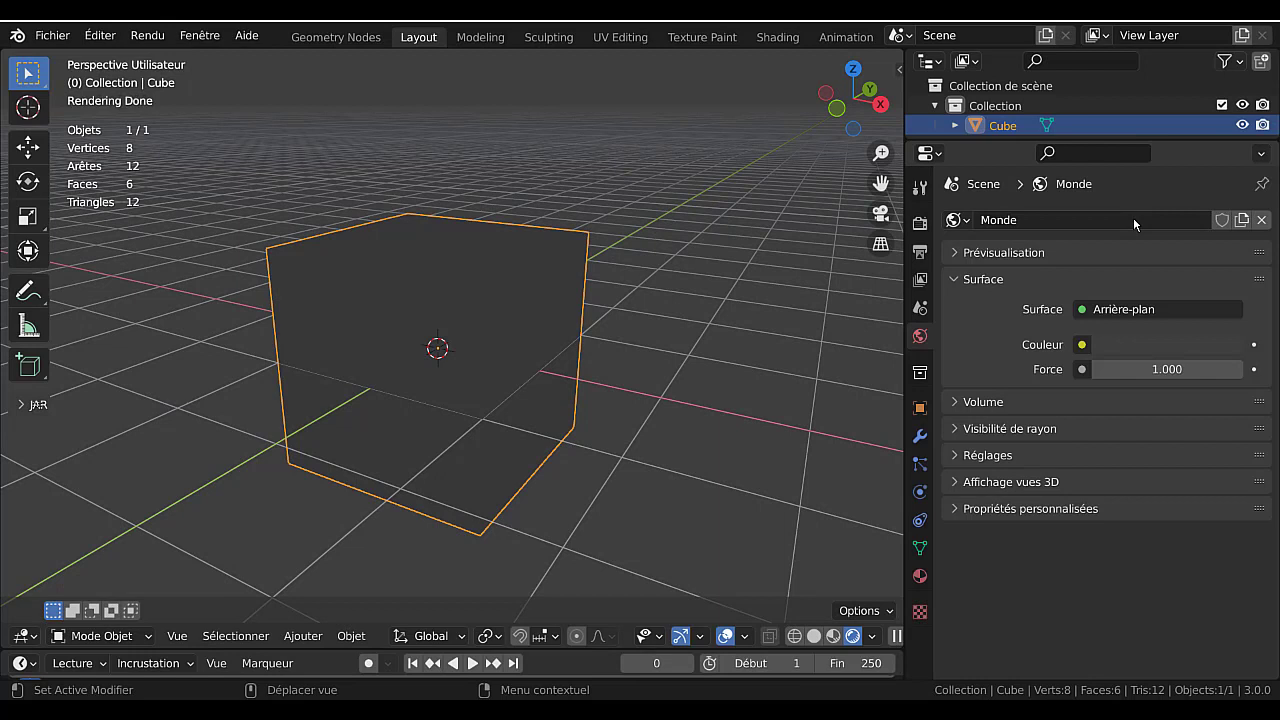
- Try a bright blue as the world's background colour, and settle on a very pale, almost white tint
click(1134, 347)
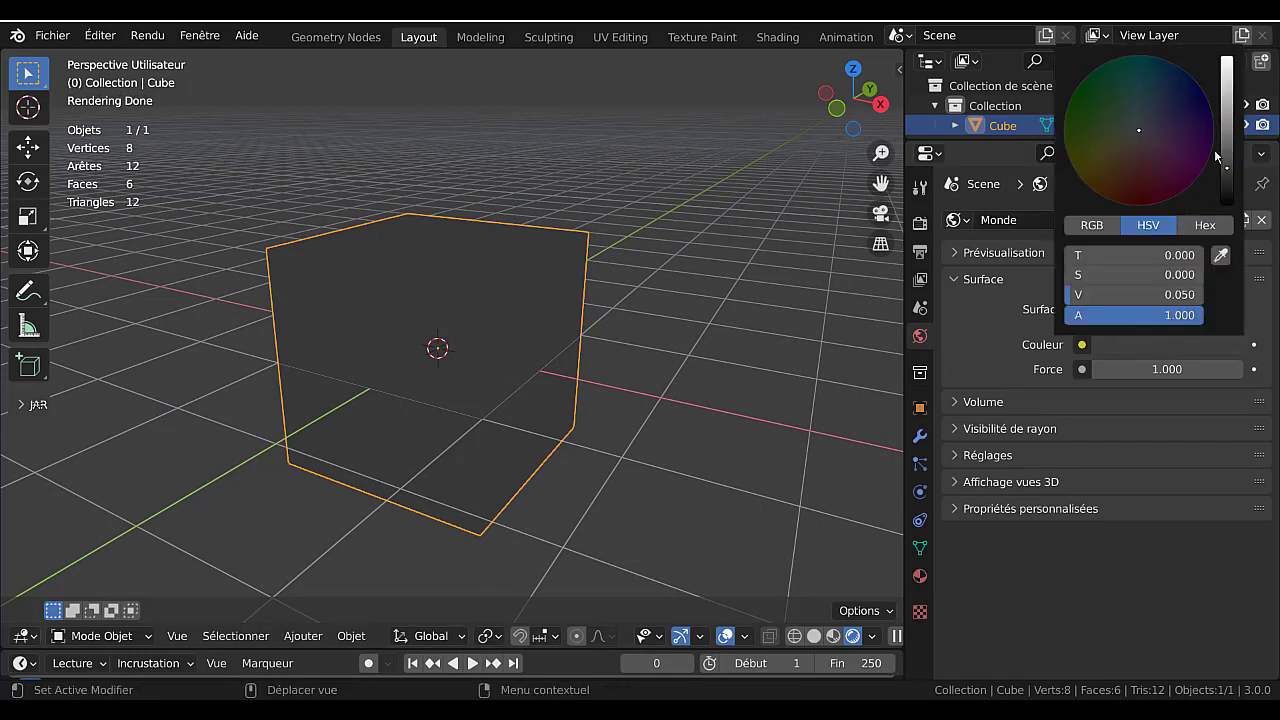
click(1185, 100)
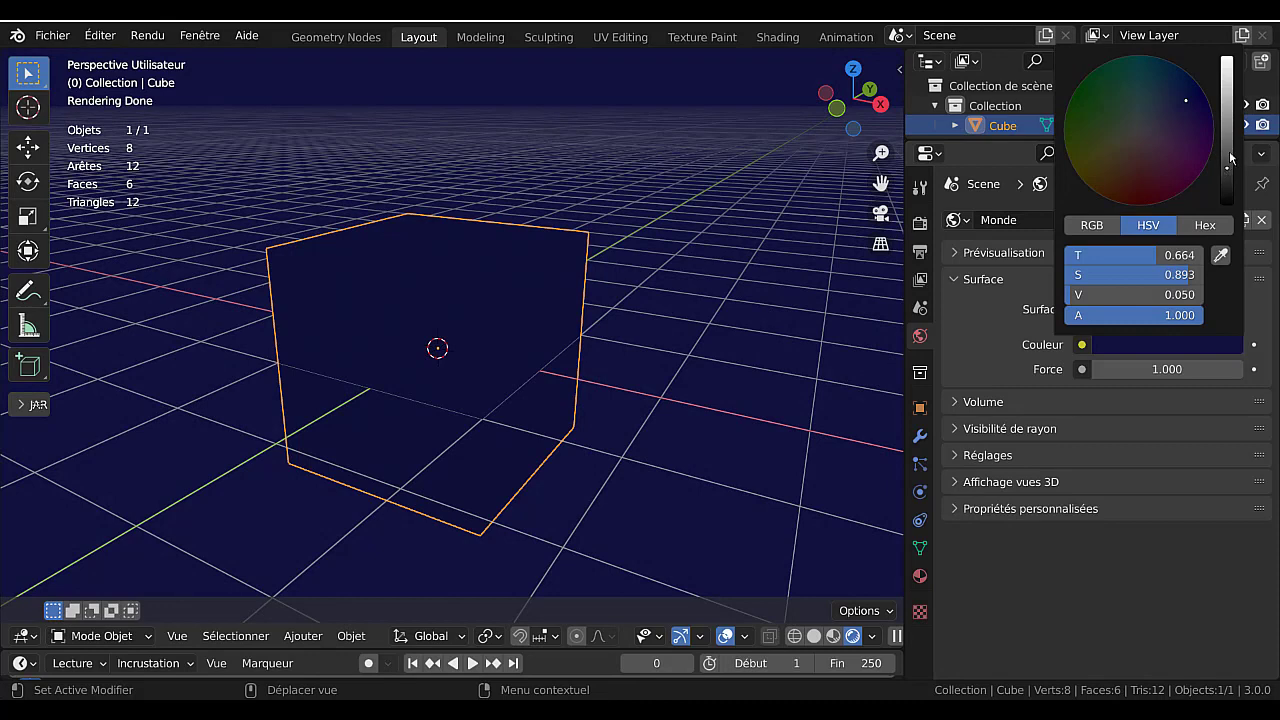
drag(1229, 160, 1227, 66)
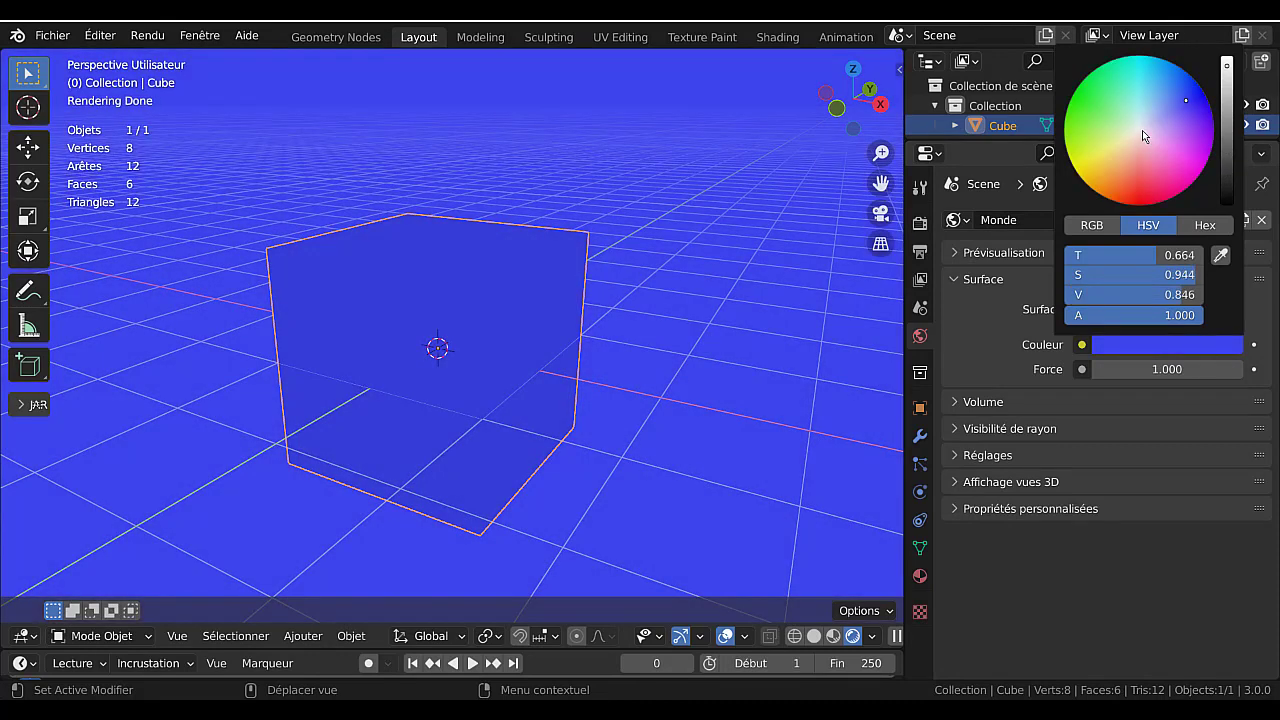
click(1142, 129)
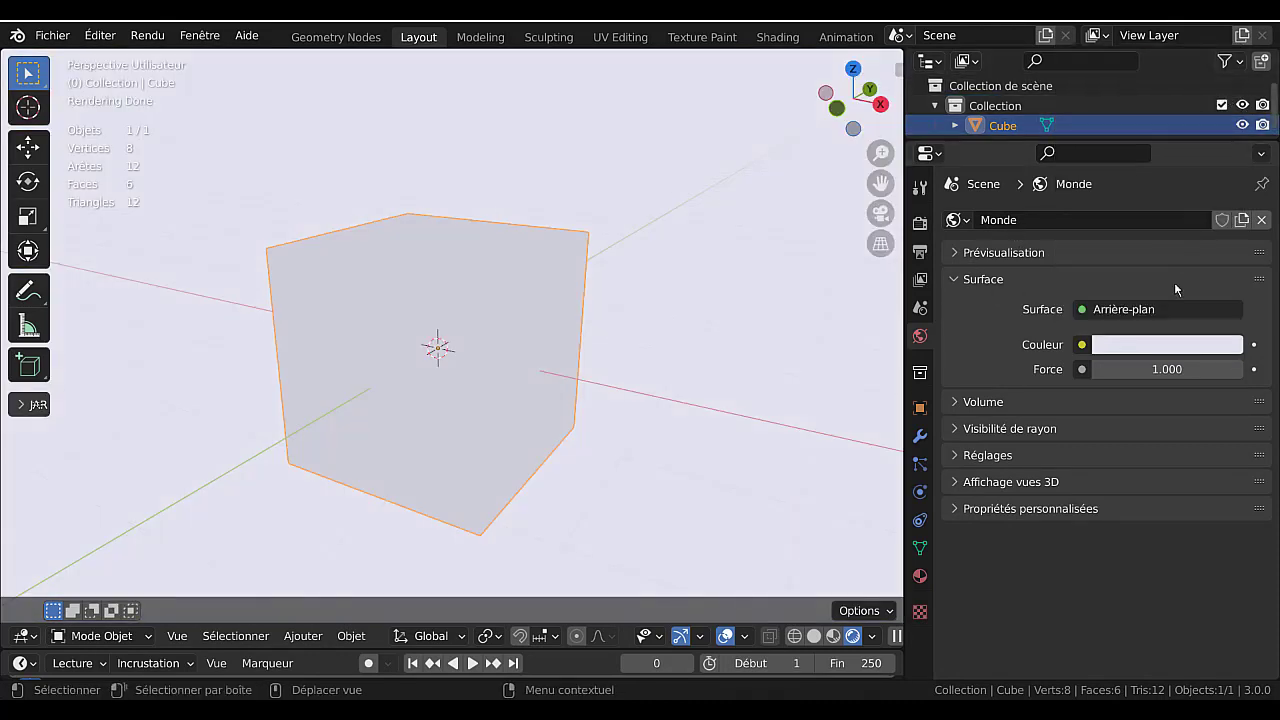
click(1082, 345)
- Disable Scene World in the viewport shading options and light the cube with the bright interior HDRI
click(873, 637)
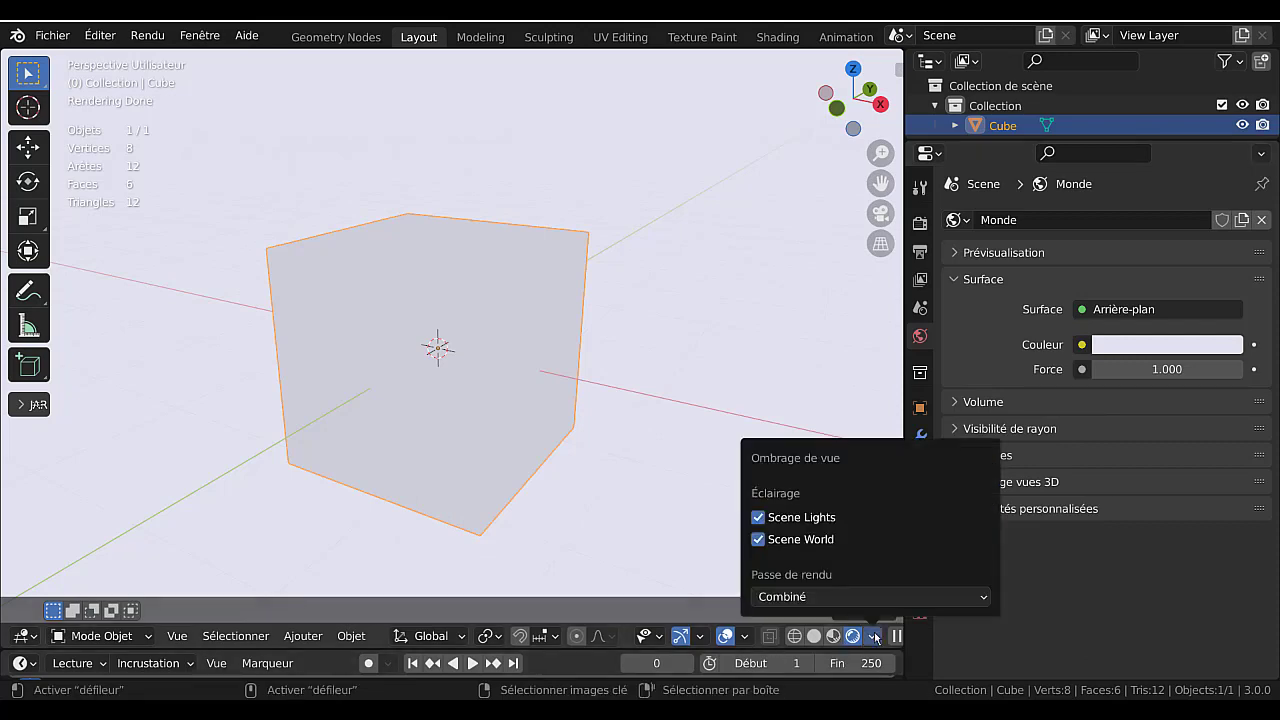
click(758, 539)
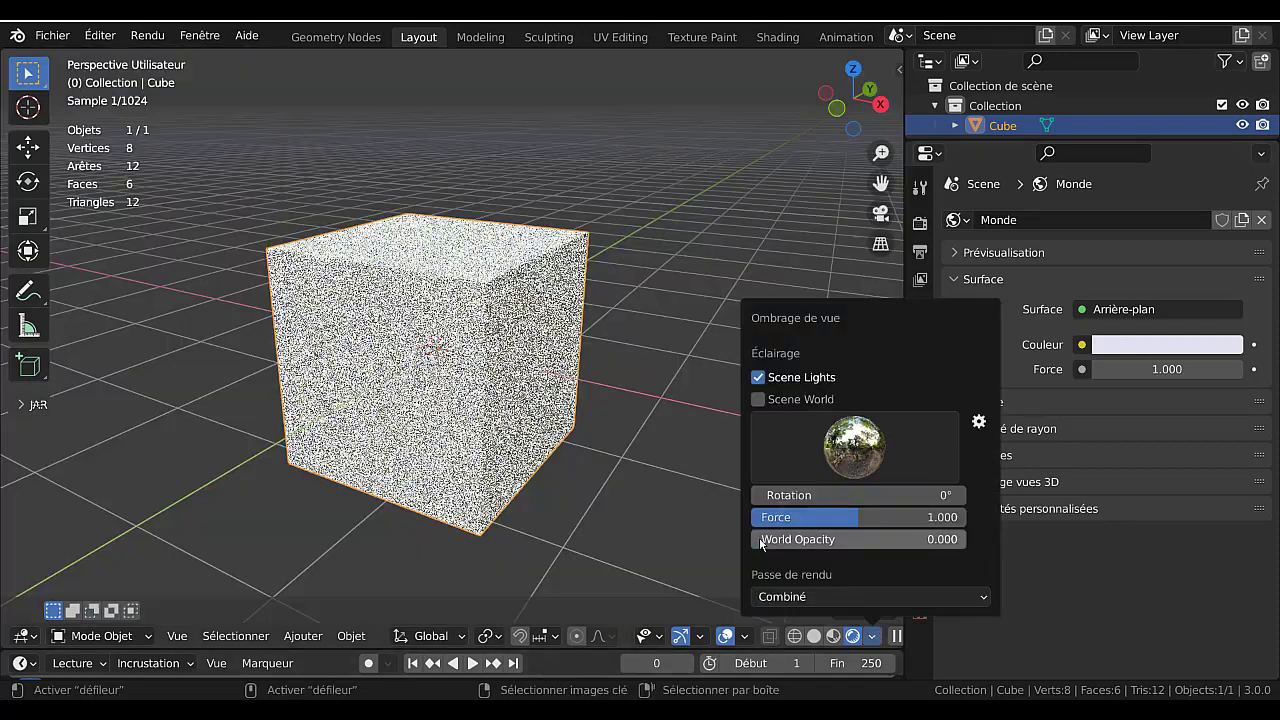
click(846, 448)
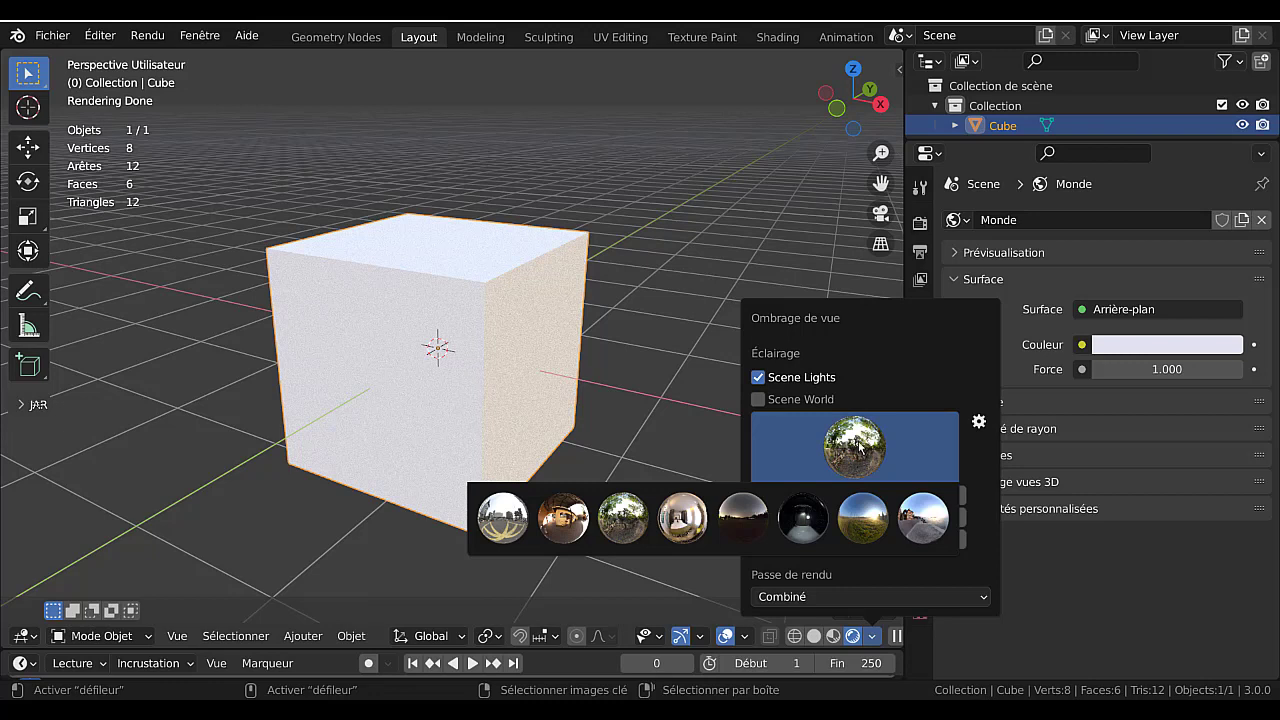
click(686, 517)
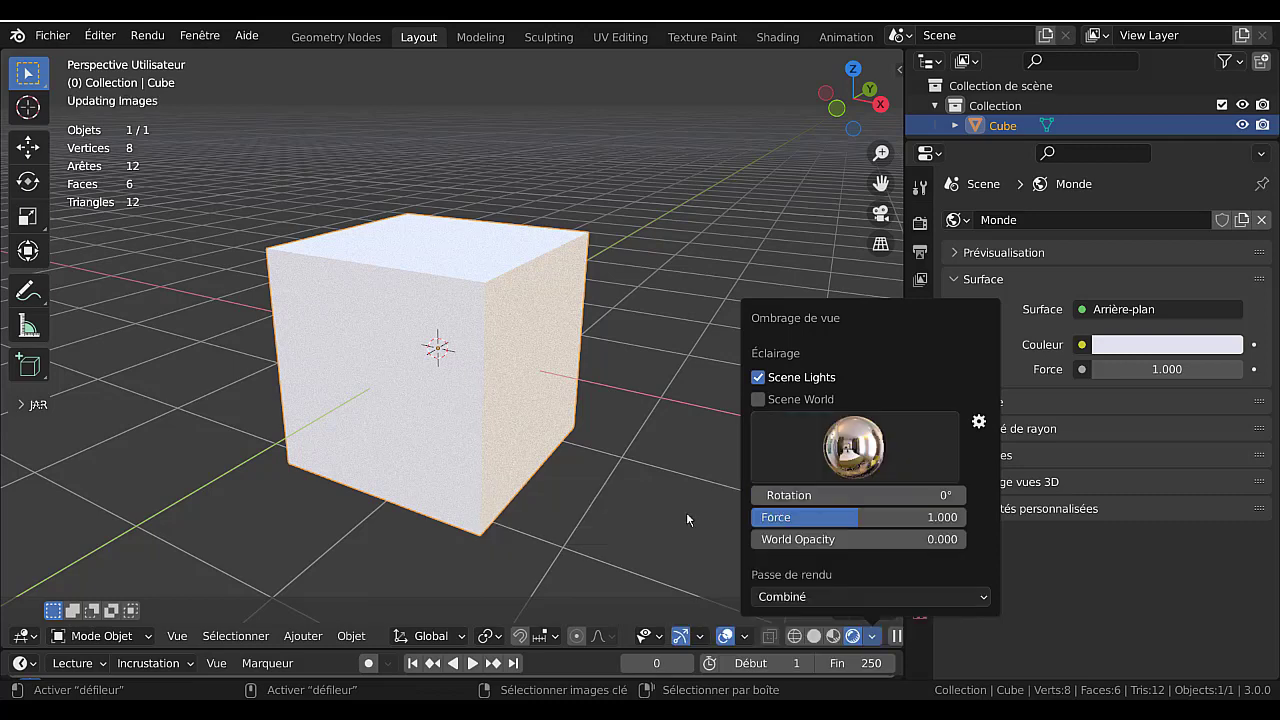
- Try the grassy field HDRI for the viewport lighting, and settle on the warm courtyard HDRI
click(870, 448)
click(872, 521)
click(854, 447)
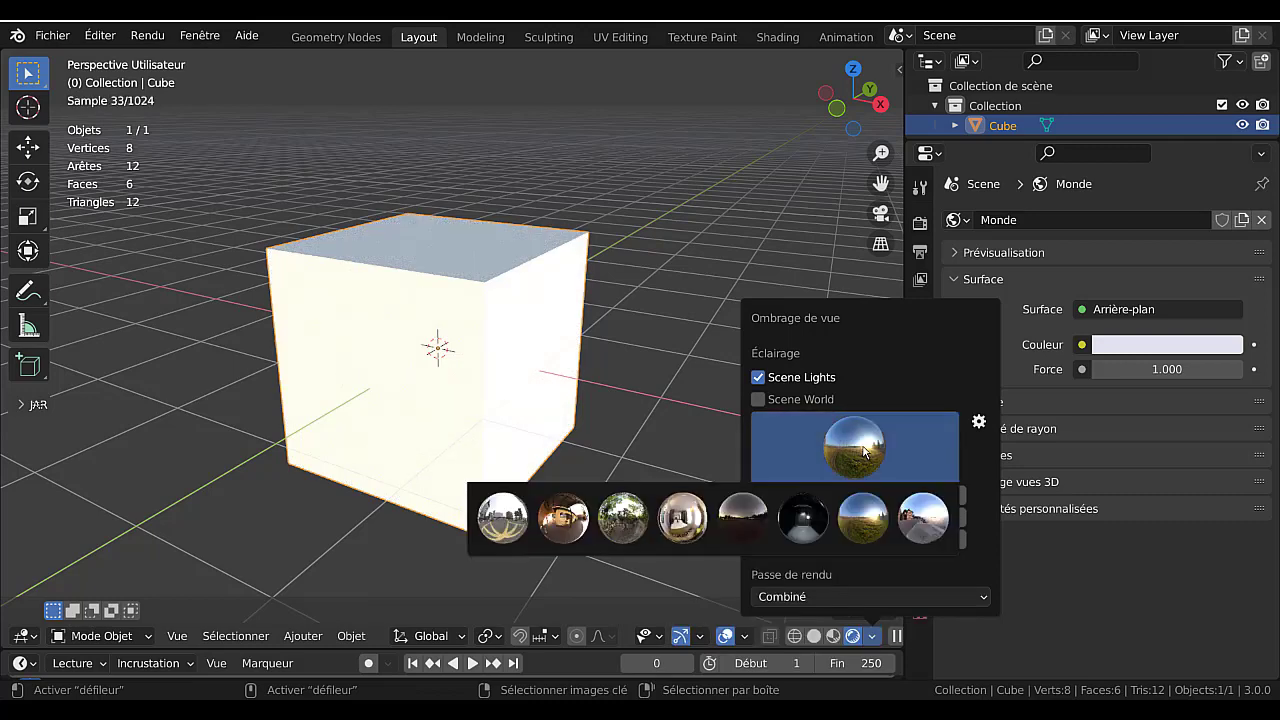
click(570, 520)
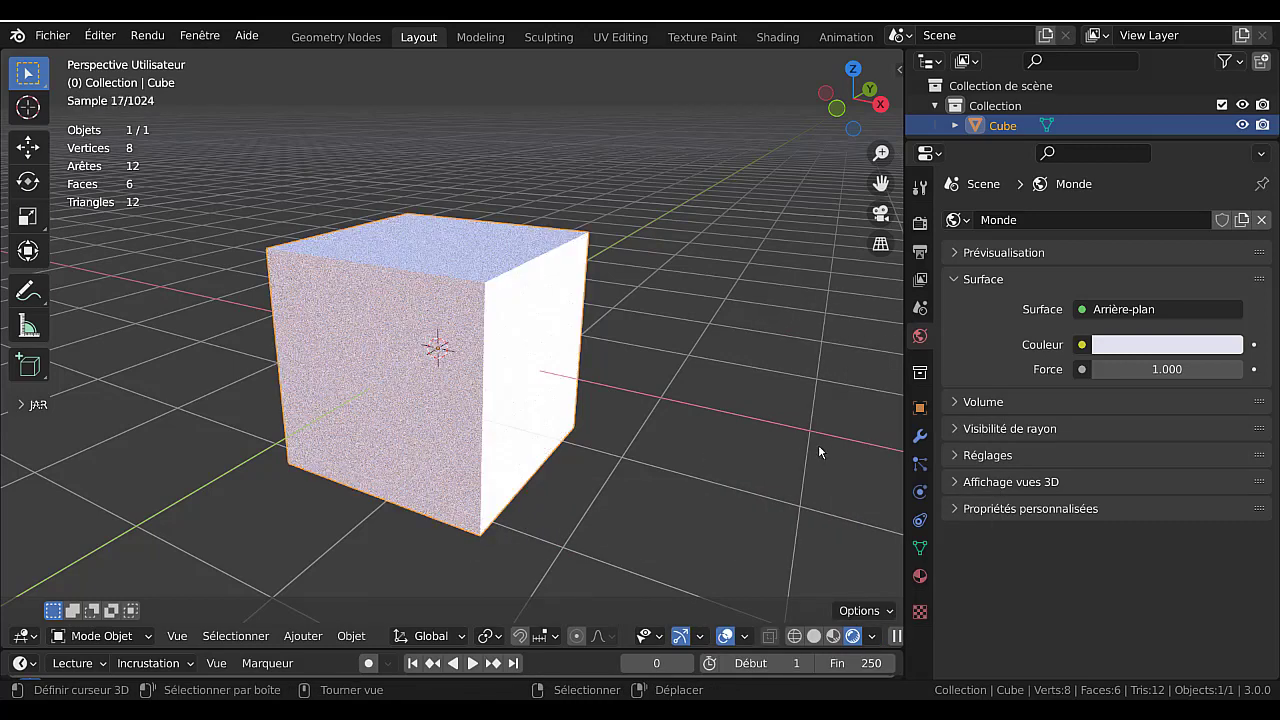
- Compare material preview with rendered shading, and in rendered shading enable Scene World and disable Scene Lights
click(833, 636)
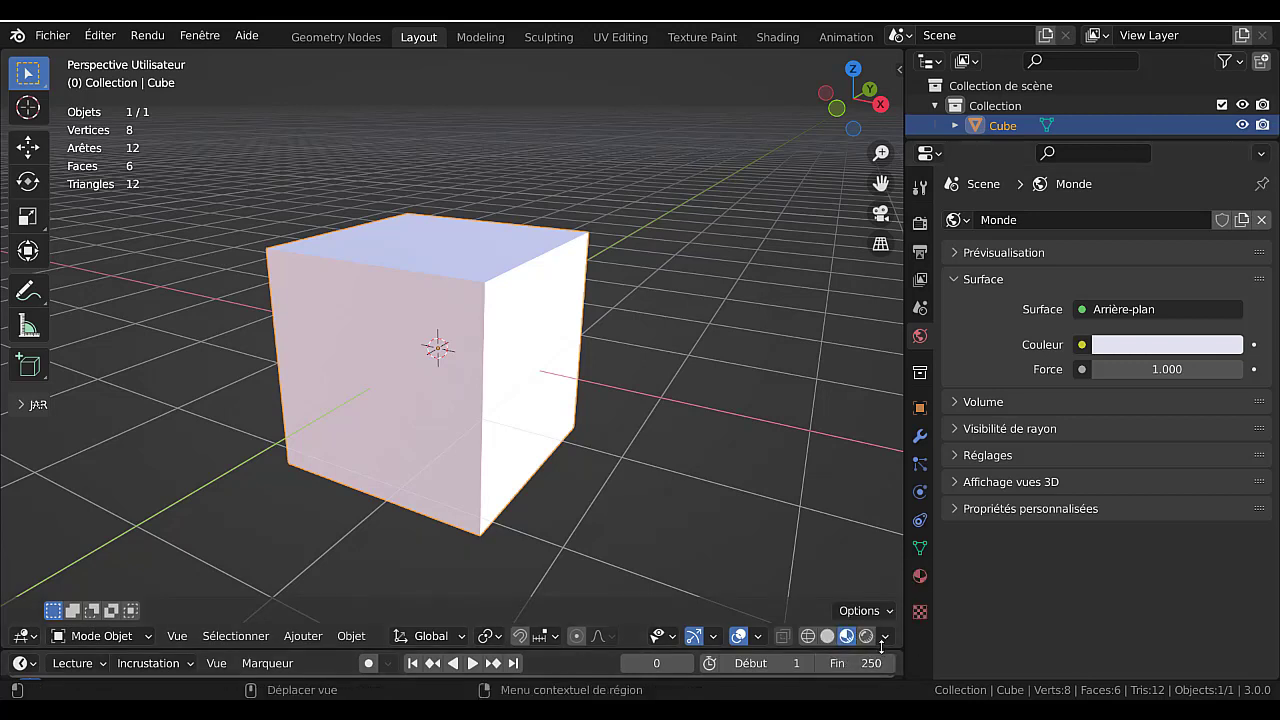
click(867, 637)
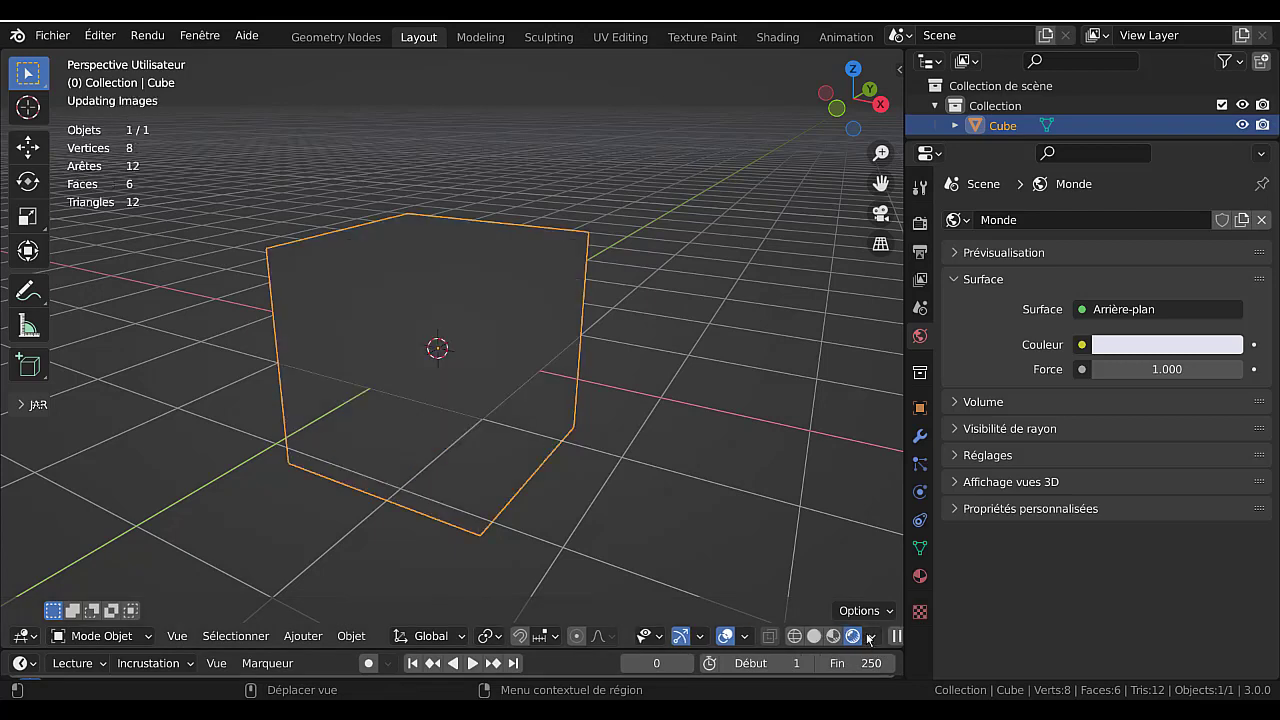
click(870, 637)
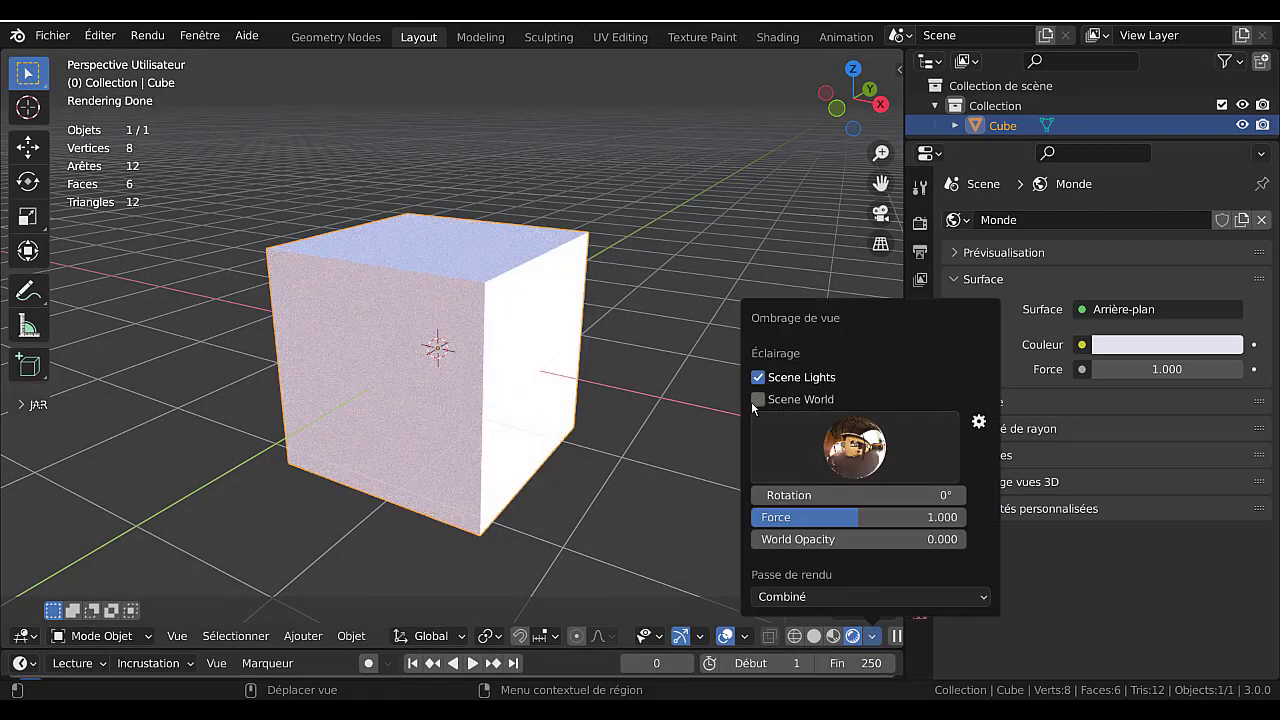
click(757, 400)
click(759, 378)
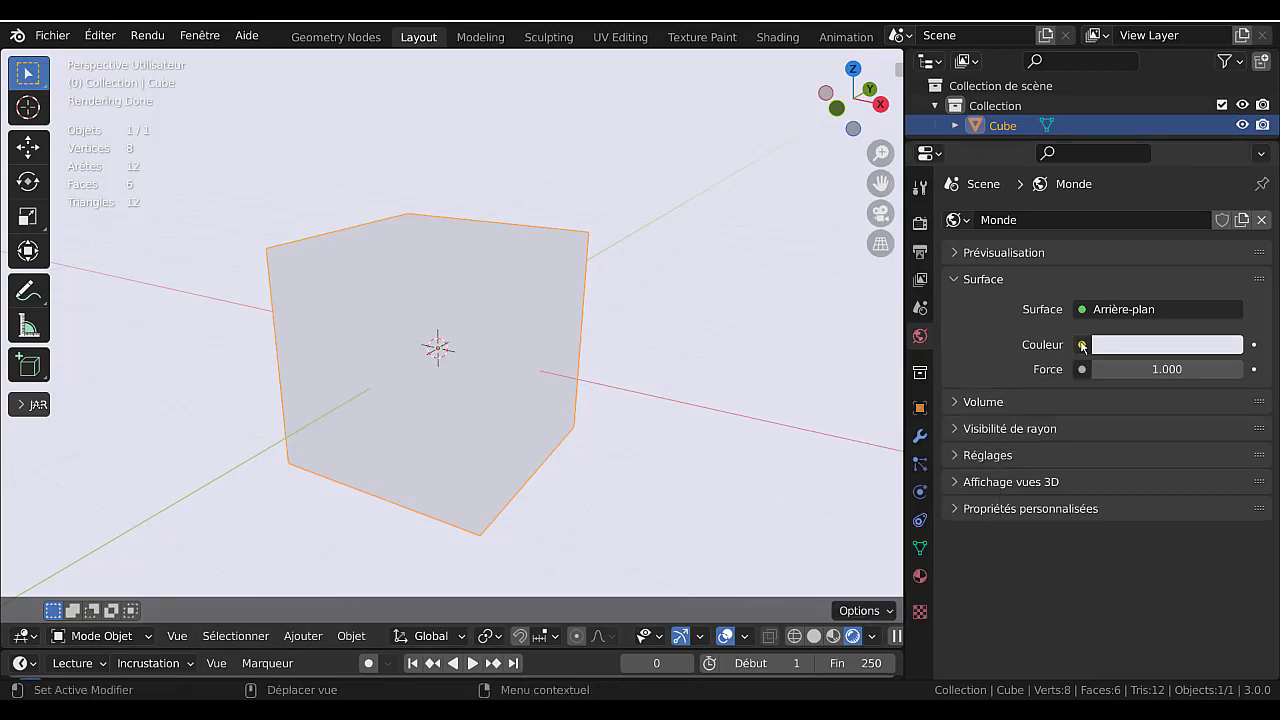
- Connect an environment texture to the world's background colour, load forest.exr from the Forest hdr folder, and view it around the cube
click(1081, 345)
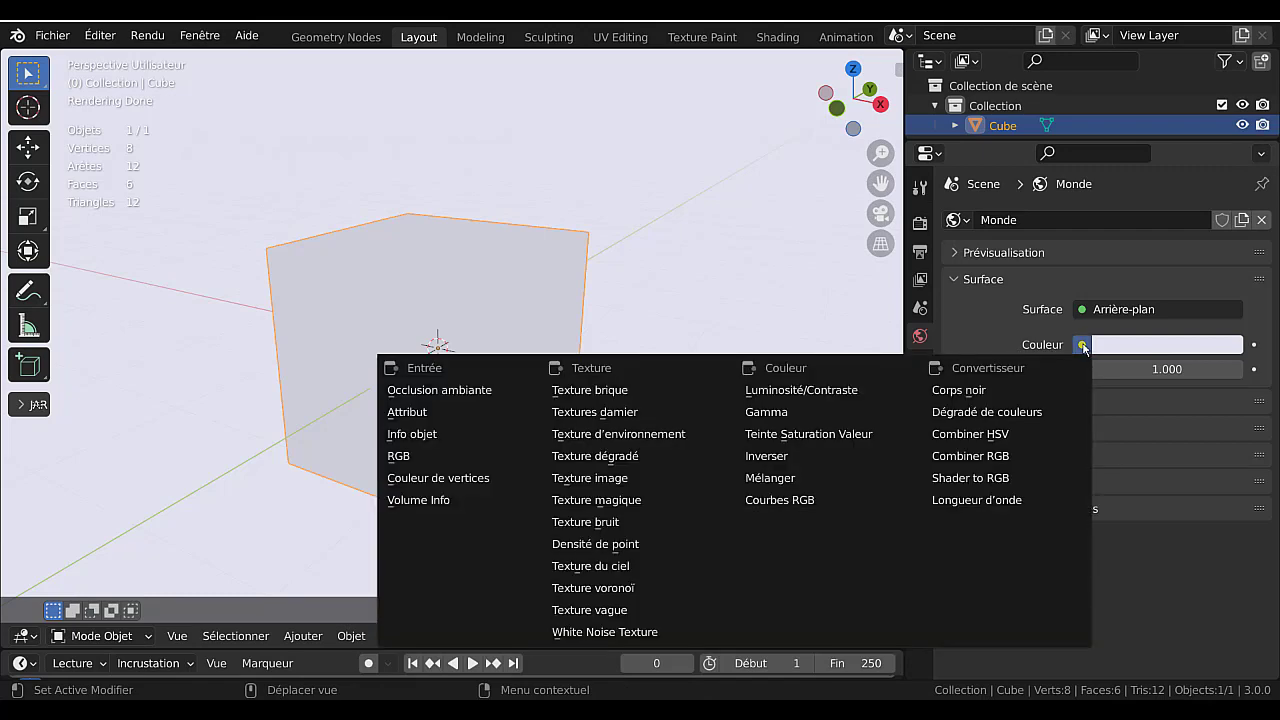
click(607, 434)
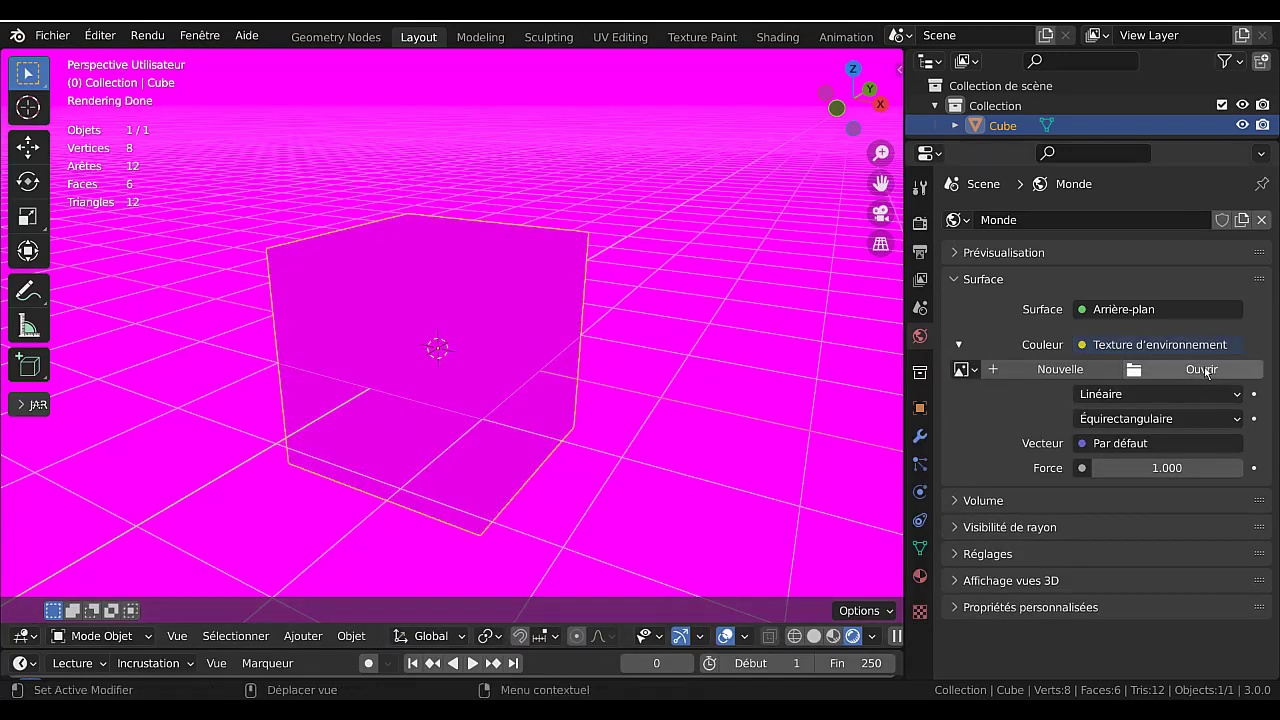
click(1203, 369)
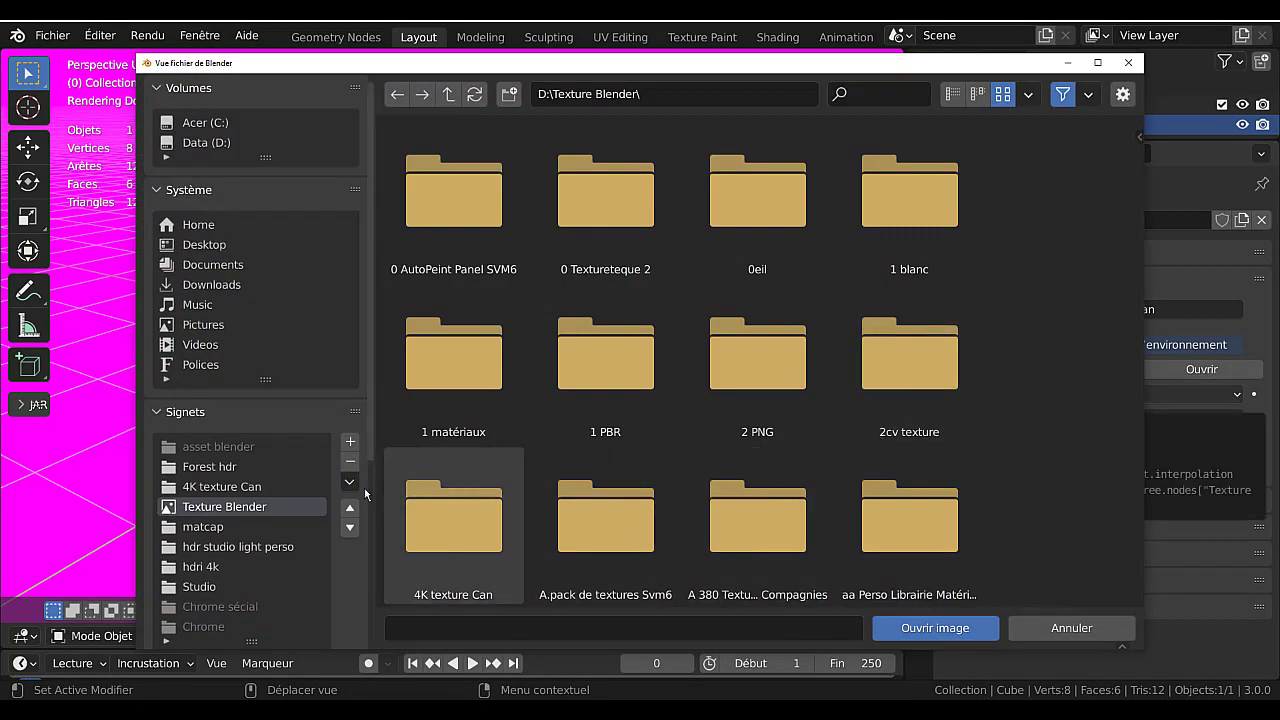
click(210, 466)
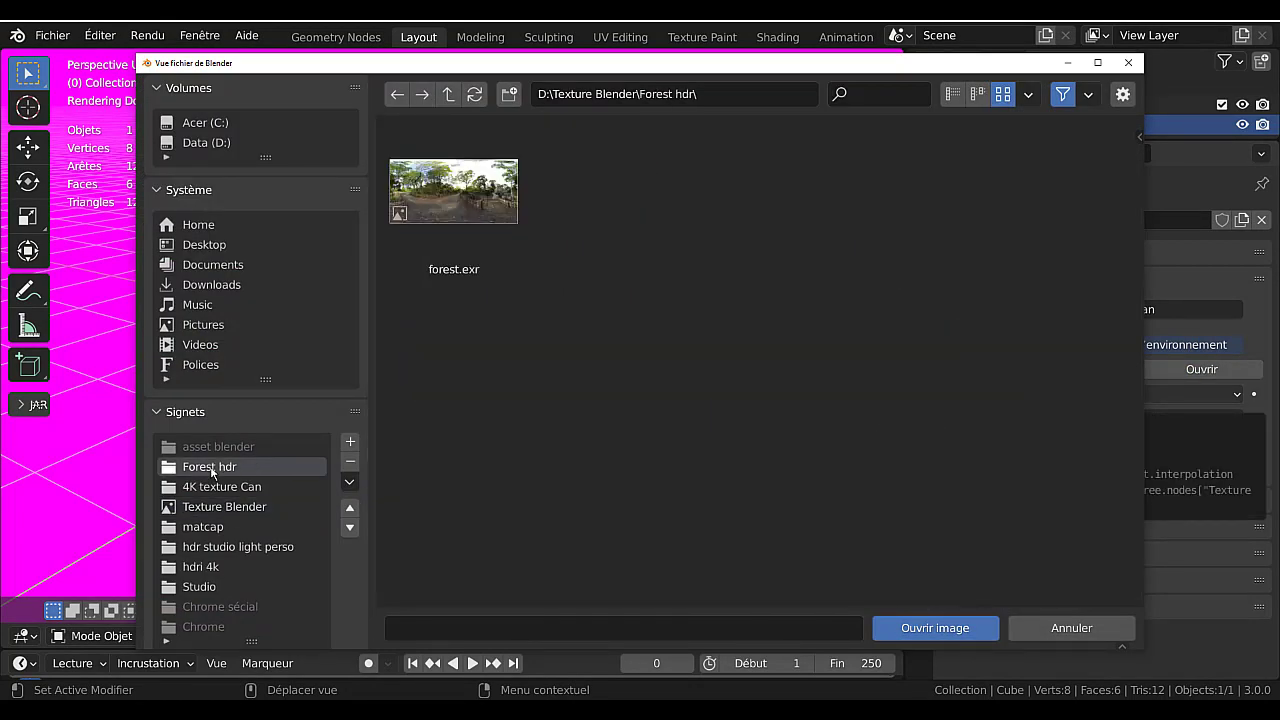
click(460, 203)
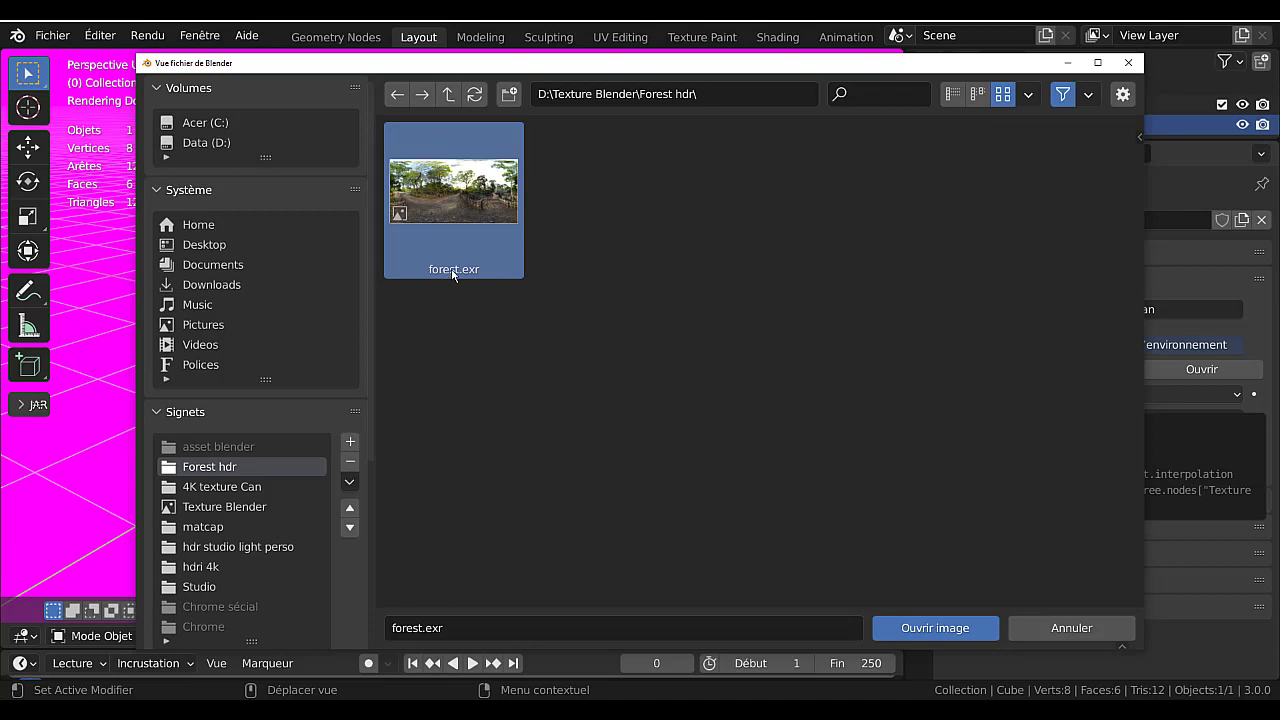
click(939, 627)
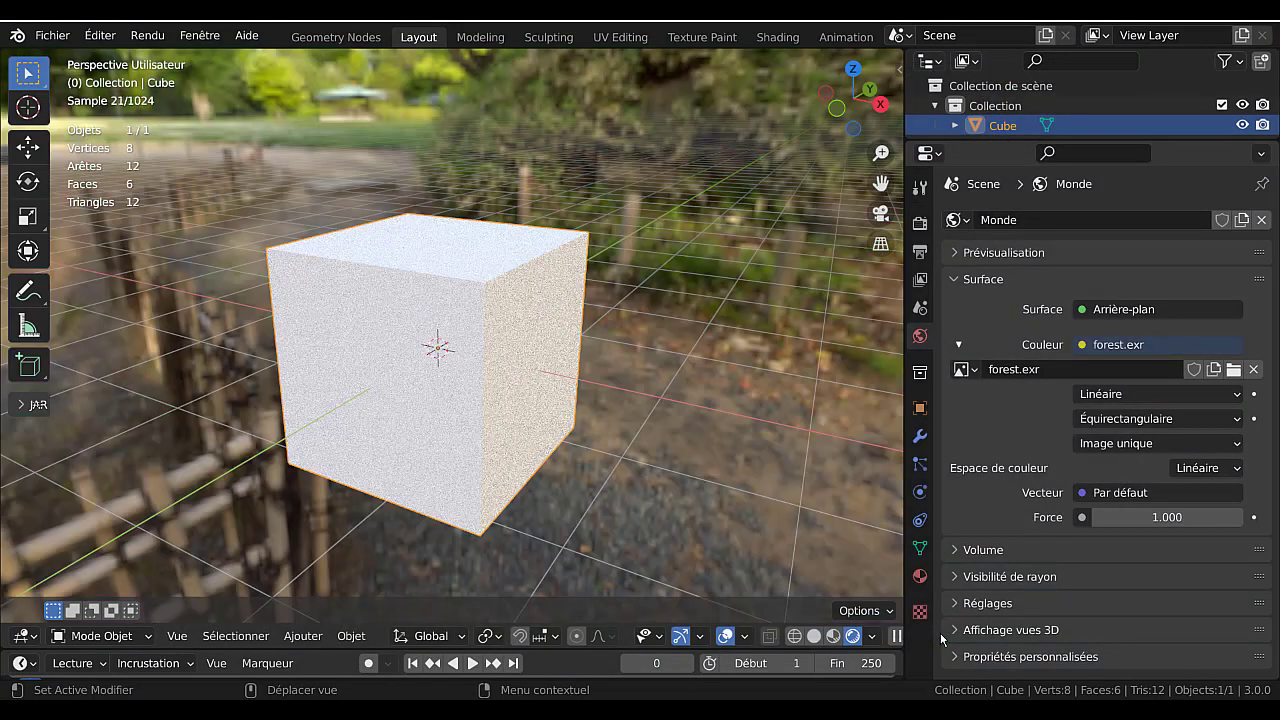
scroll(667, 324, down, 4)
middle_drag(744, 354, 711, 363)
scroll(648, 463, up, 5)
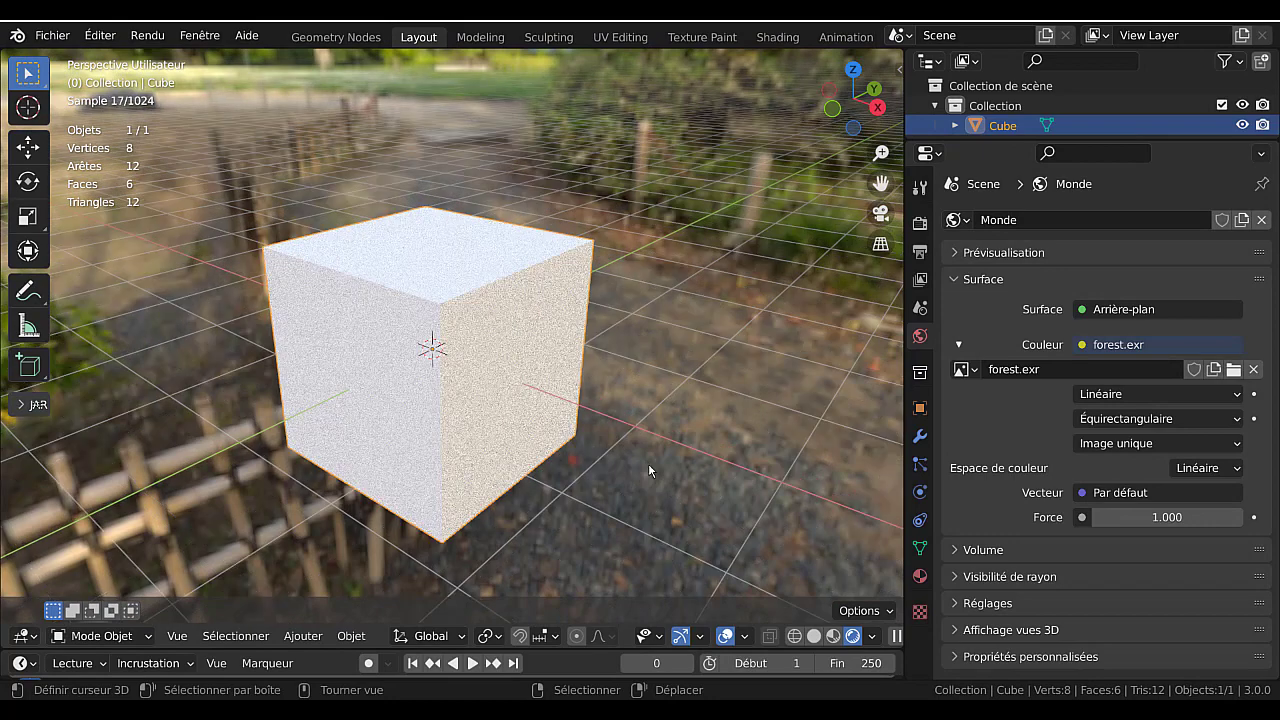
- Enable Scene Lights and disable Scene World in the rendered shading options
click(873, 636)
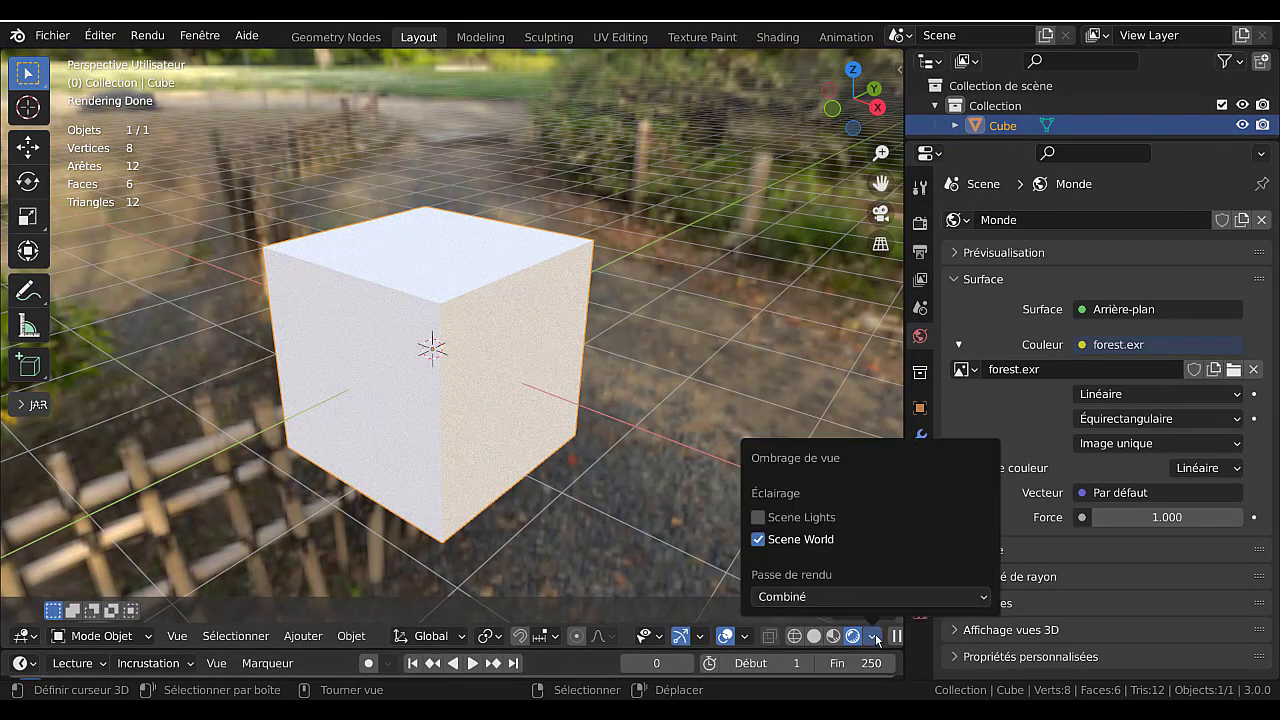
click(758, 518)
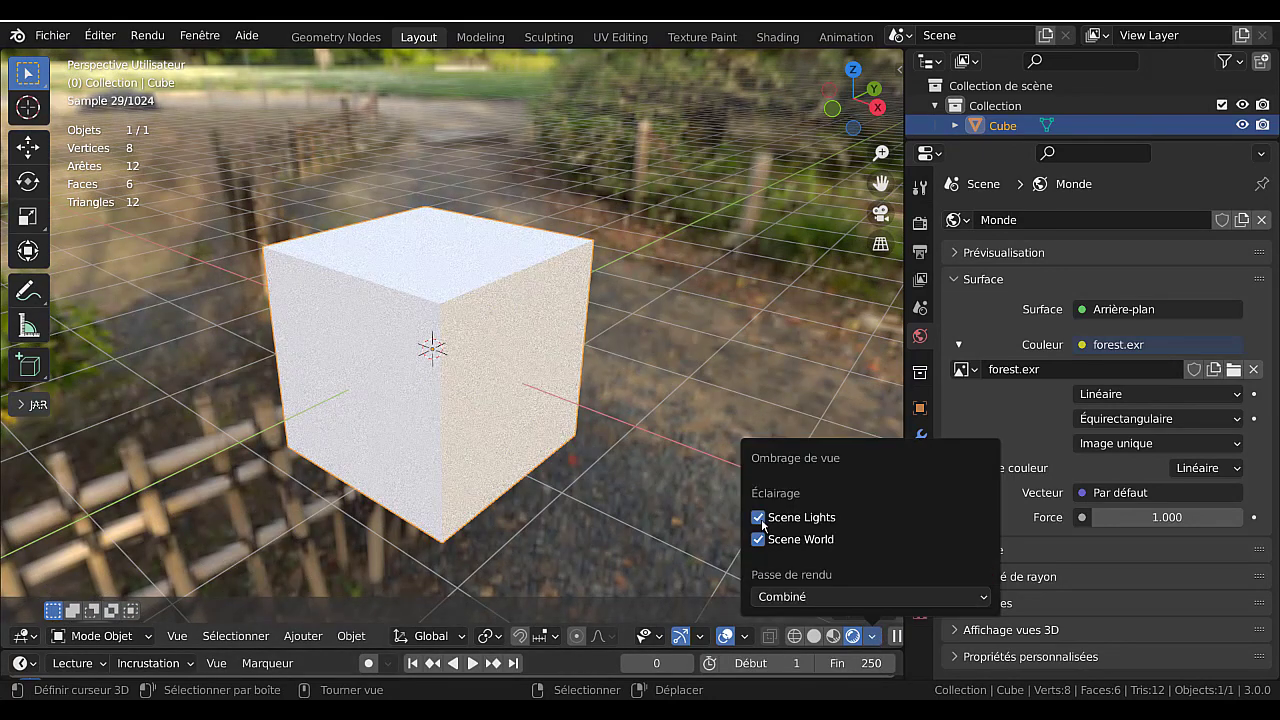
click(758, 540)
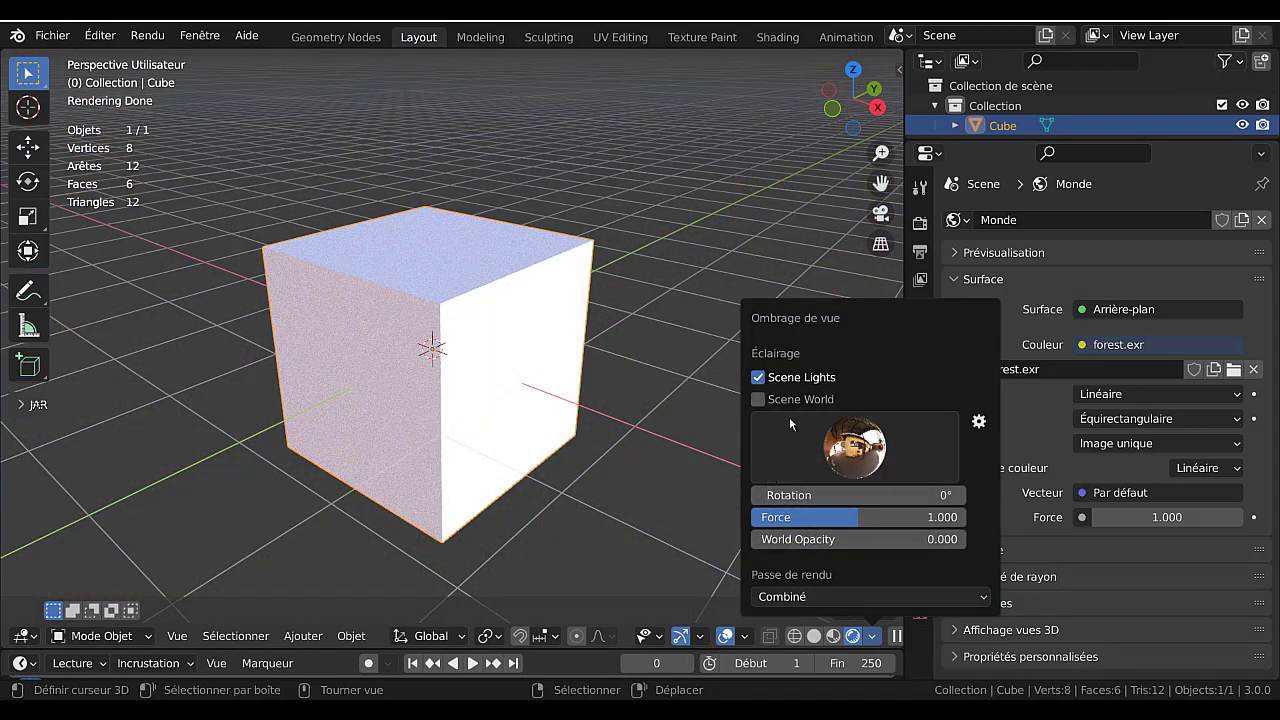
- Switch the viewport to material preview and enable Scene World for its lighting
click(834, 637)
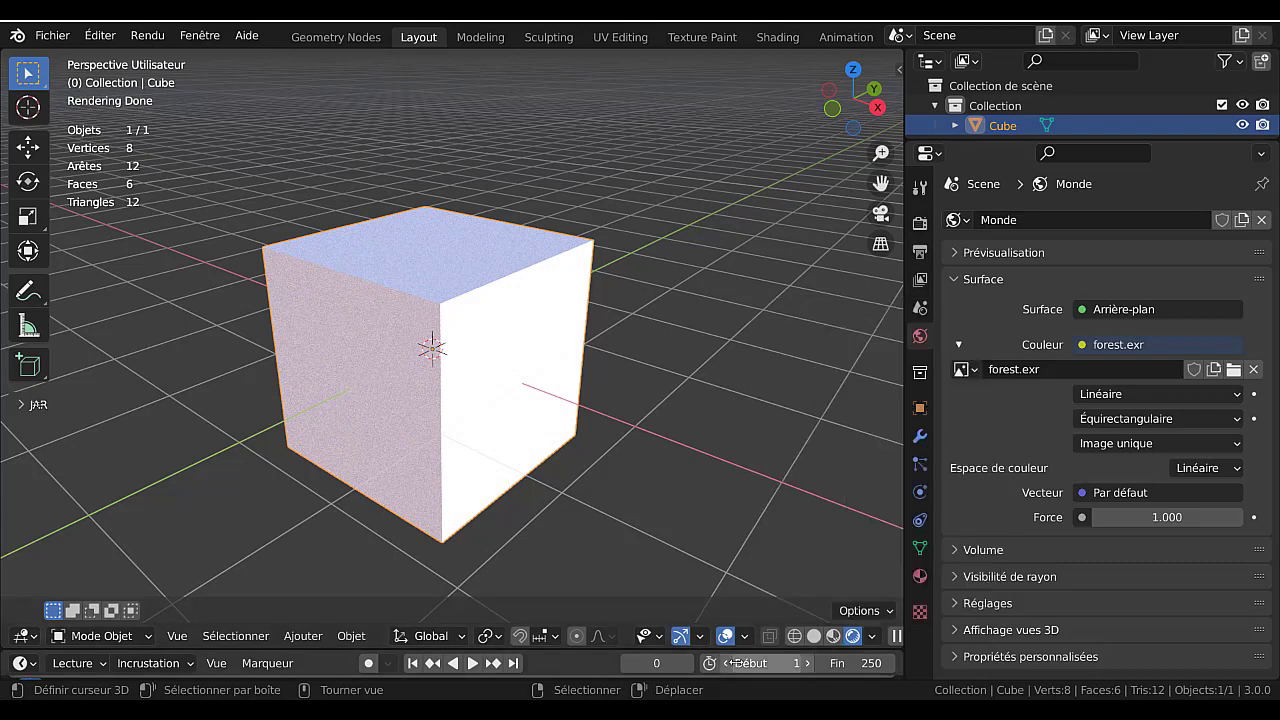
click(859, 611)
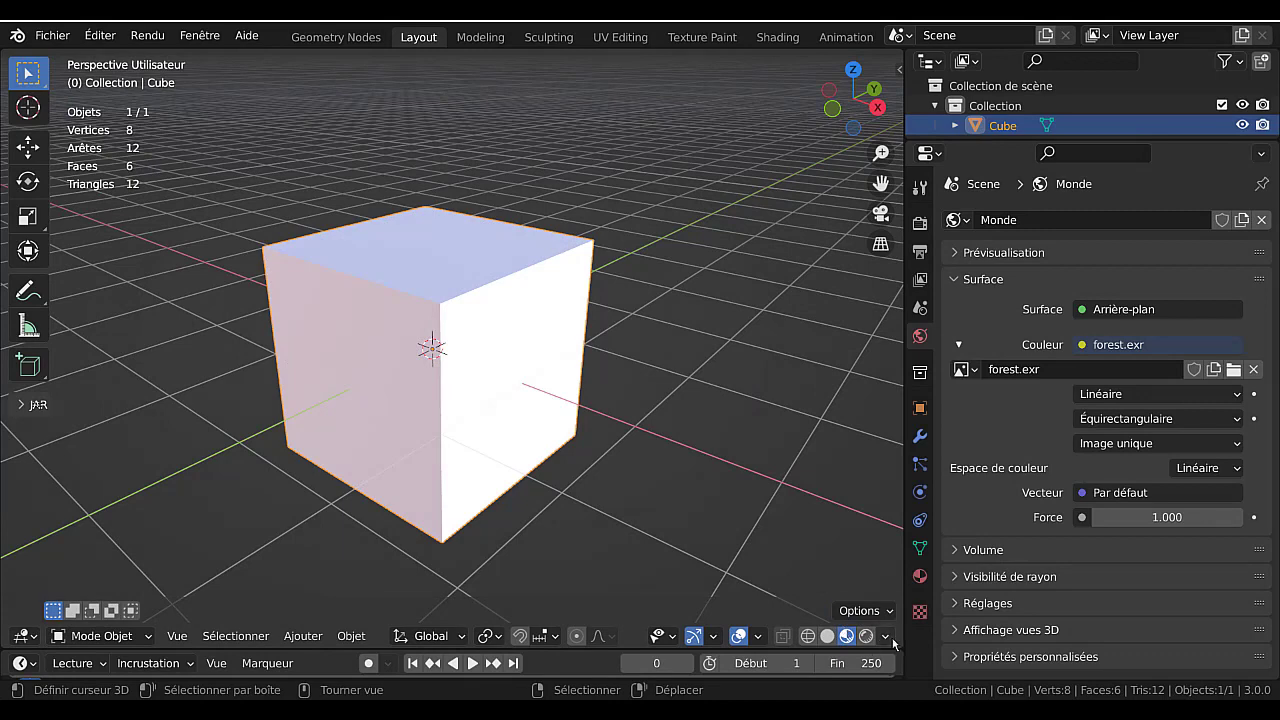
click(886, 637)
click(771, 377)
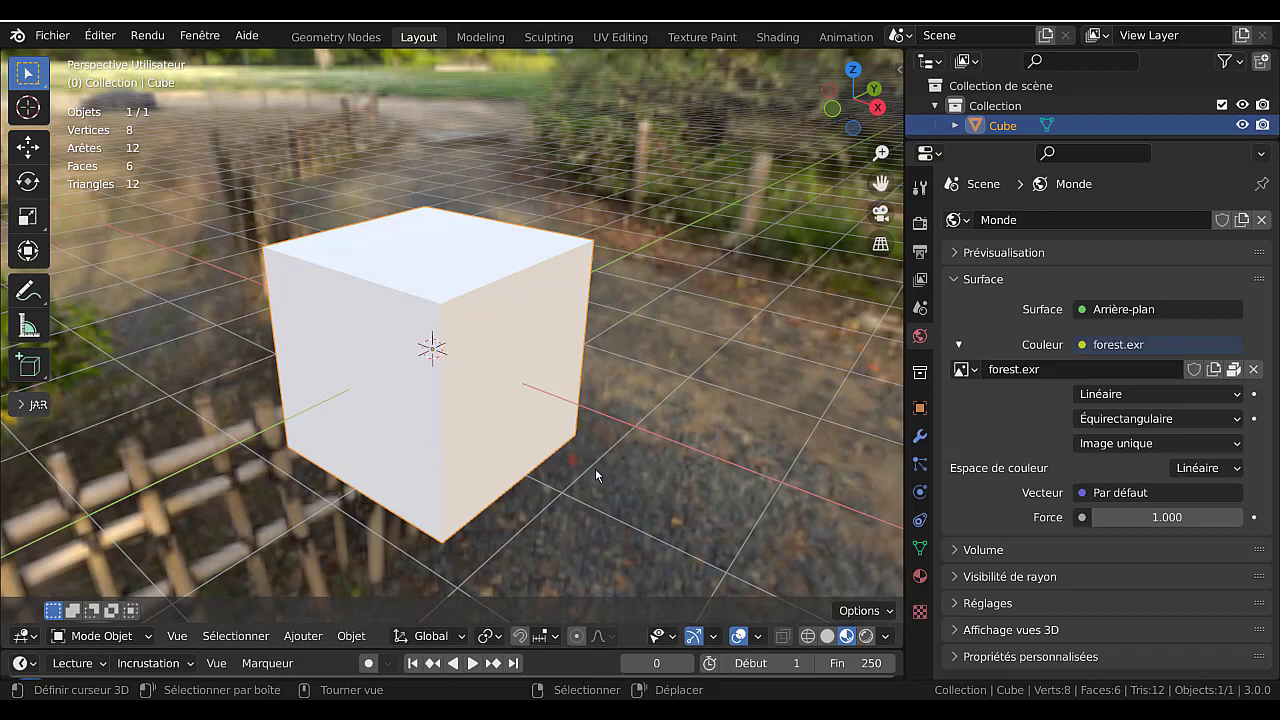
- Add a camera, align it to the current view, and move it so the whole cube fits in the frame
scroll(595, 468, down, 2)
click(303, 636)
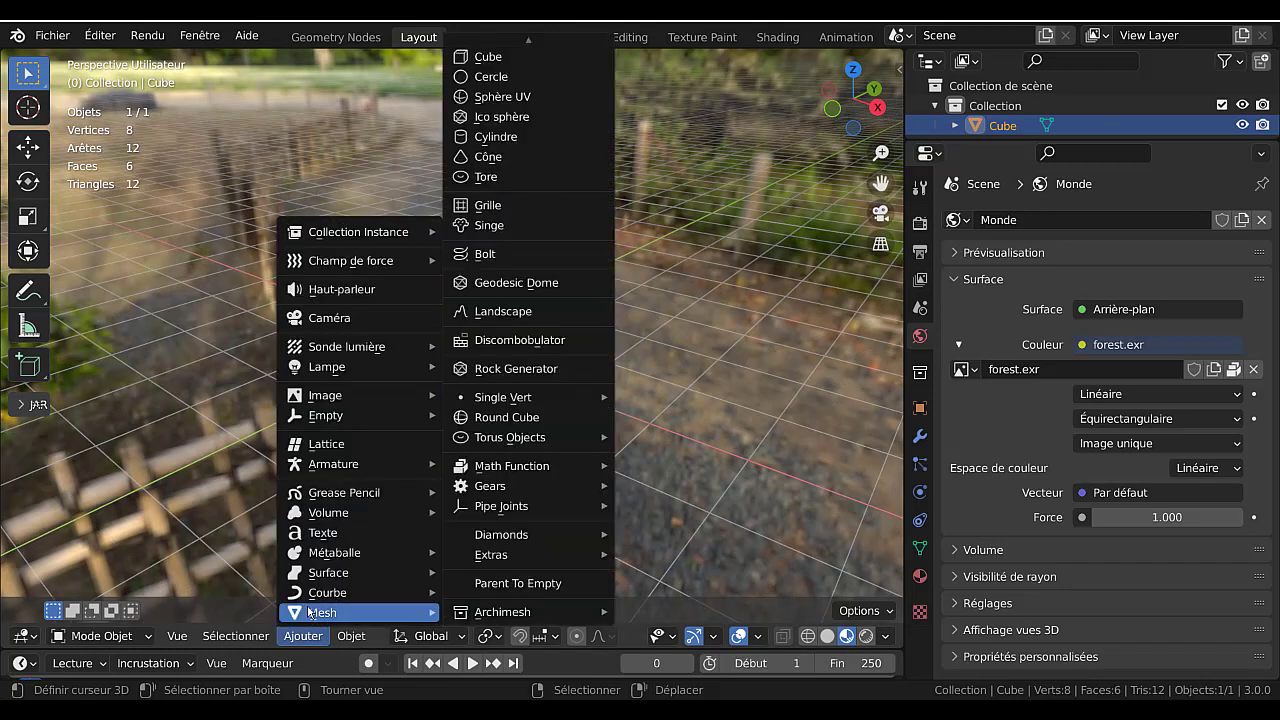
mouse_move(320, 367)
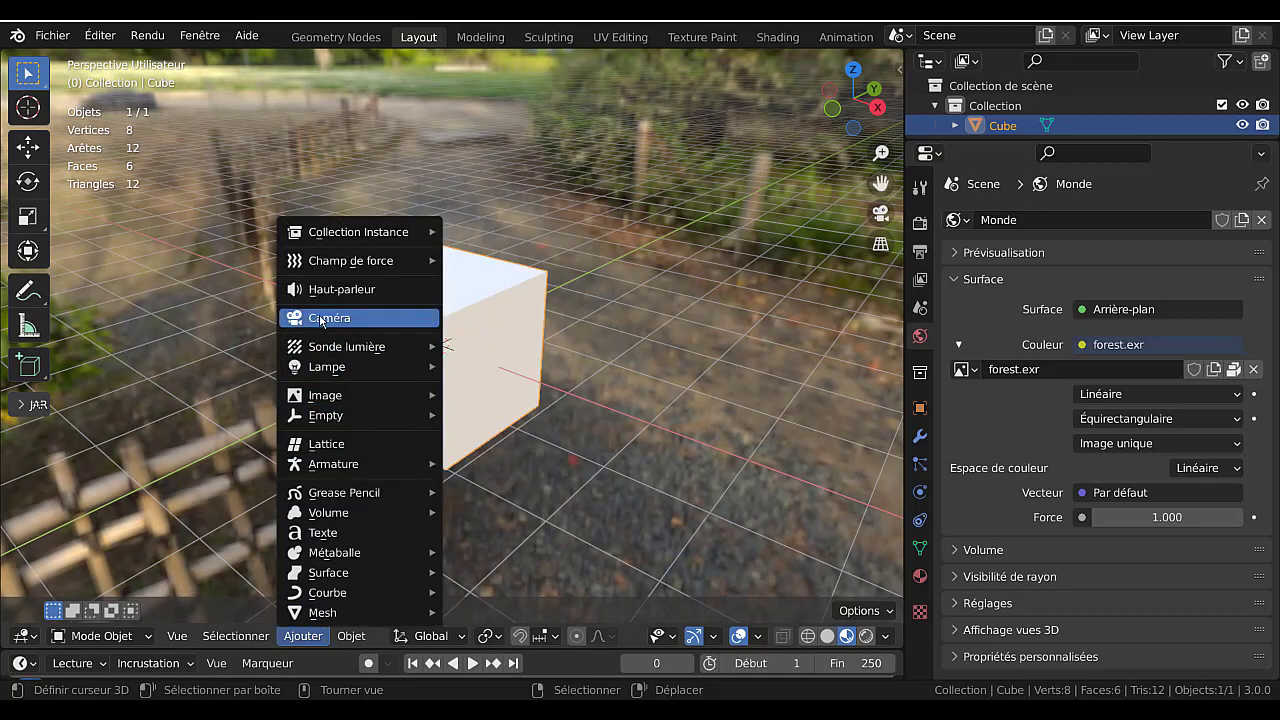
click(323, 318)
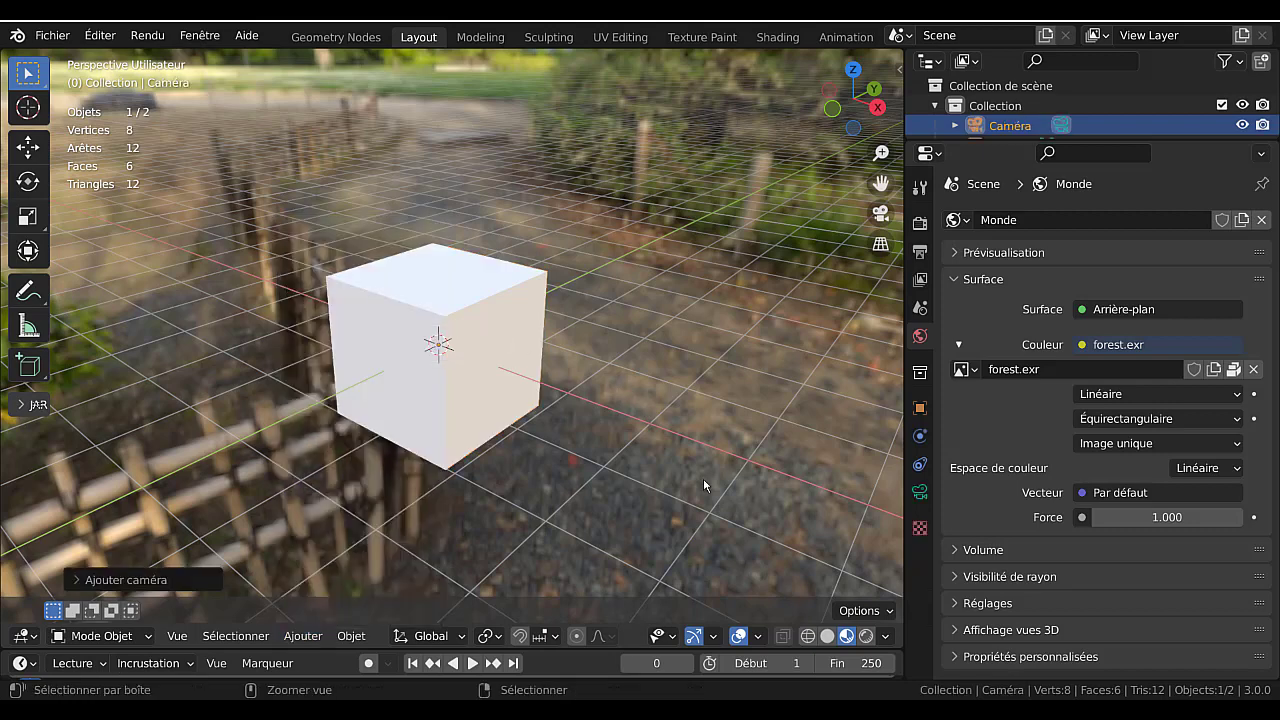
key(ctrl+alt+KP_0)
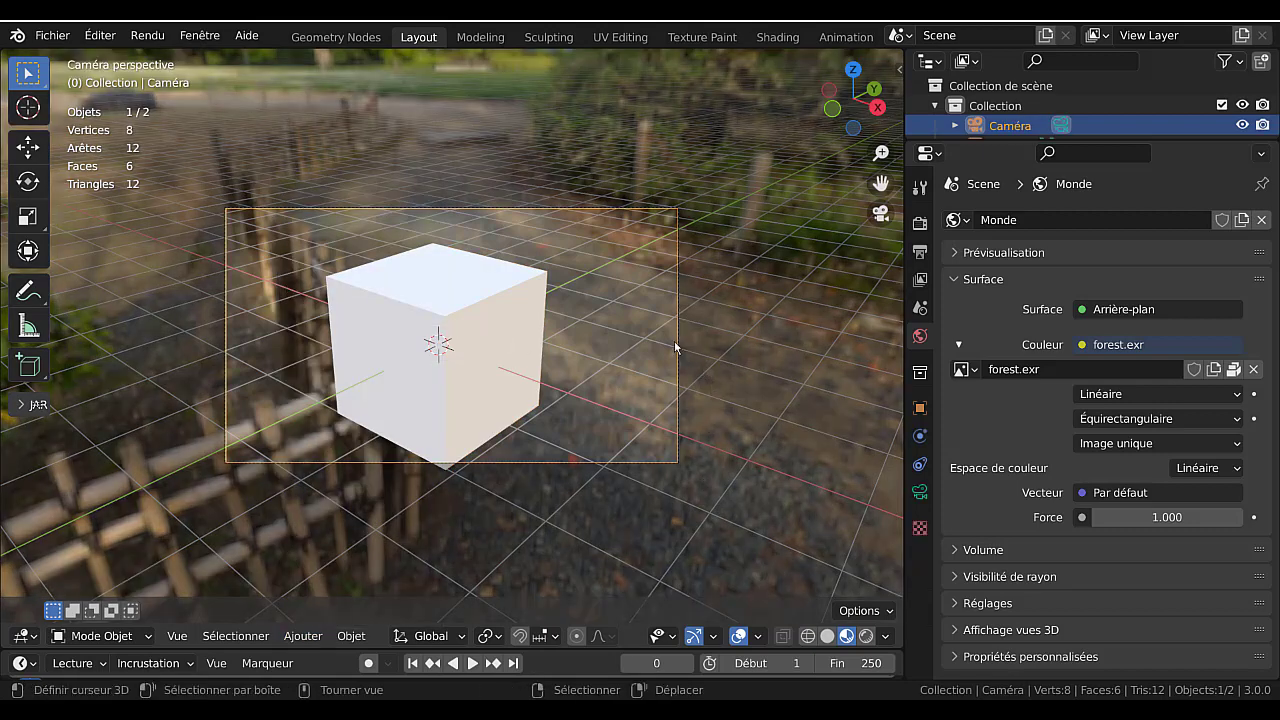
key(g)
click(726, 441)
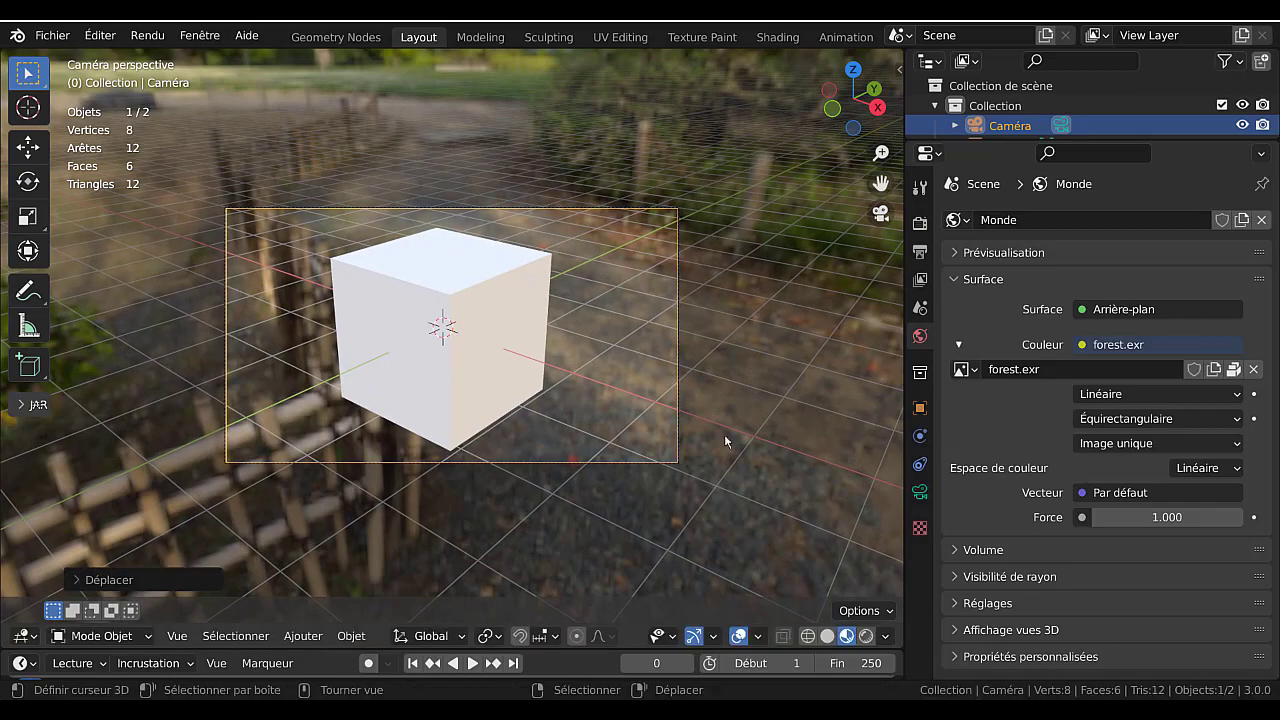
- Render the camera view, examine the cube against the forest background, and close the render
key(F12)
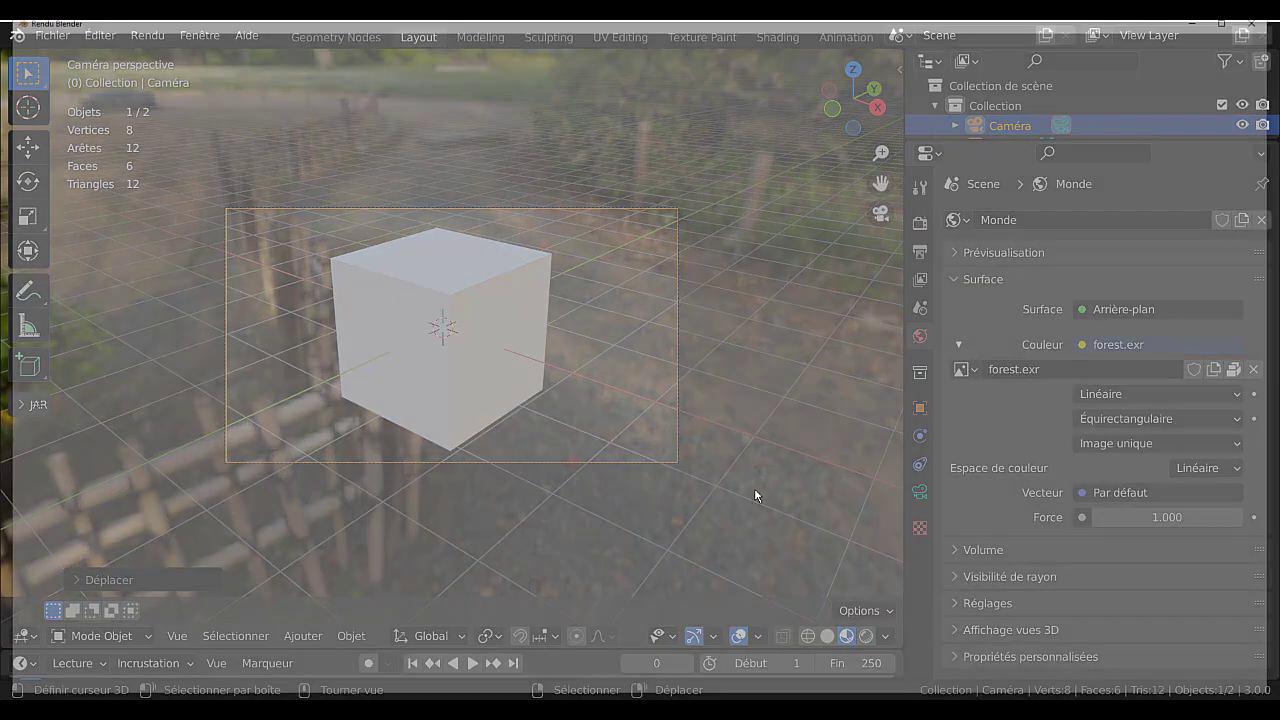
scroll(1022, 461, down, 2)
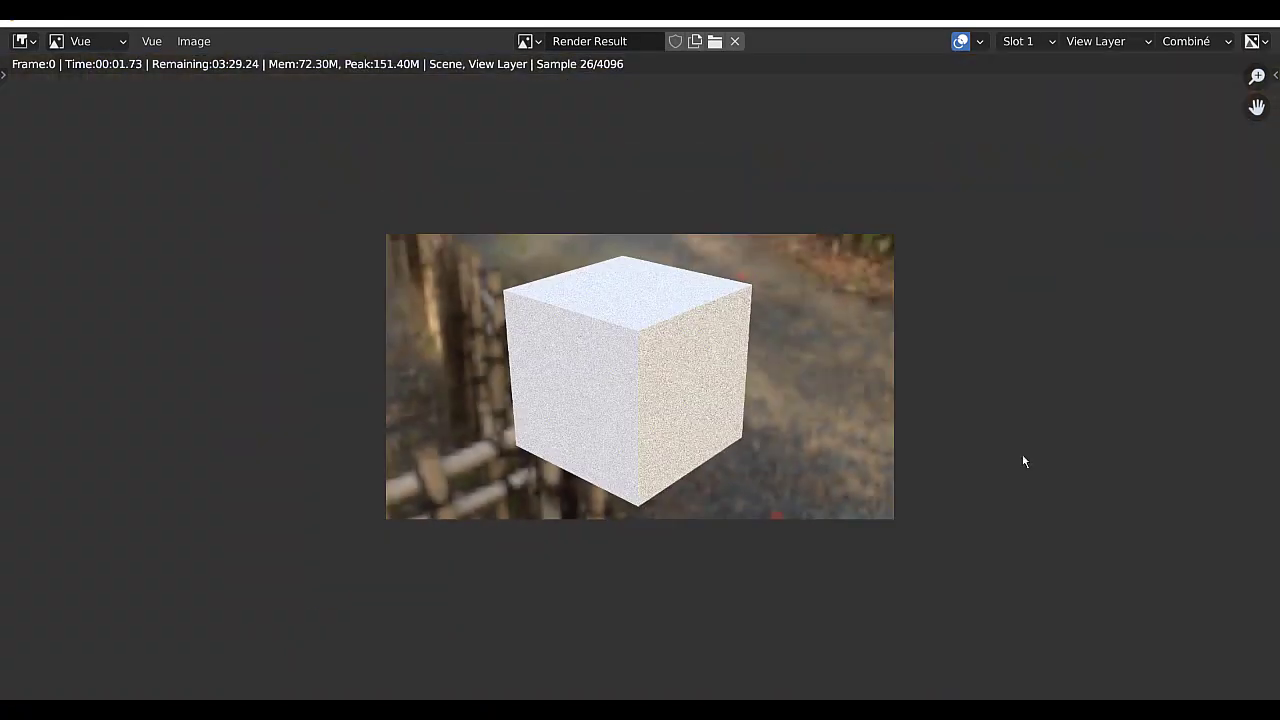
scroll(1022, 461, up, 1)
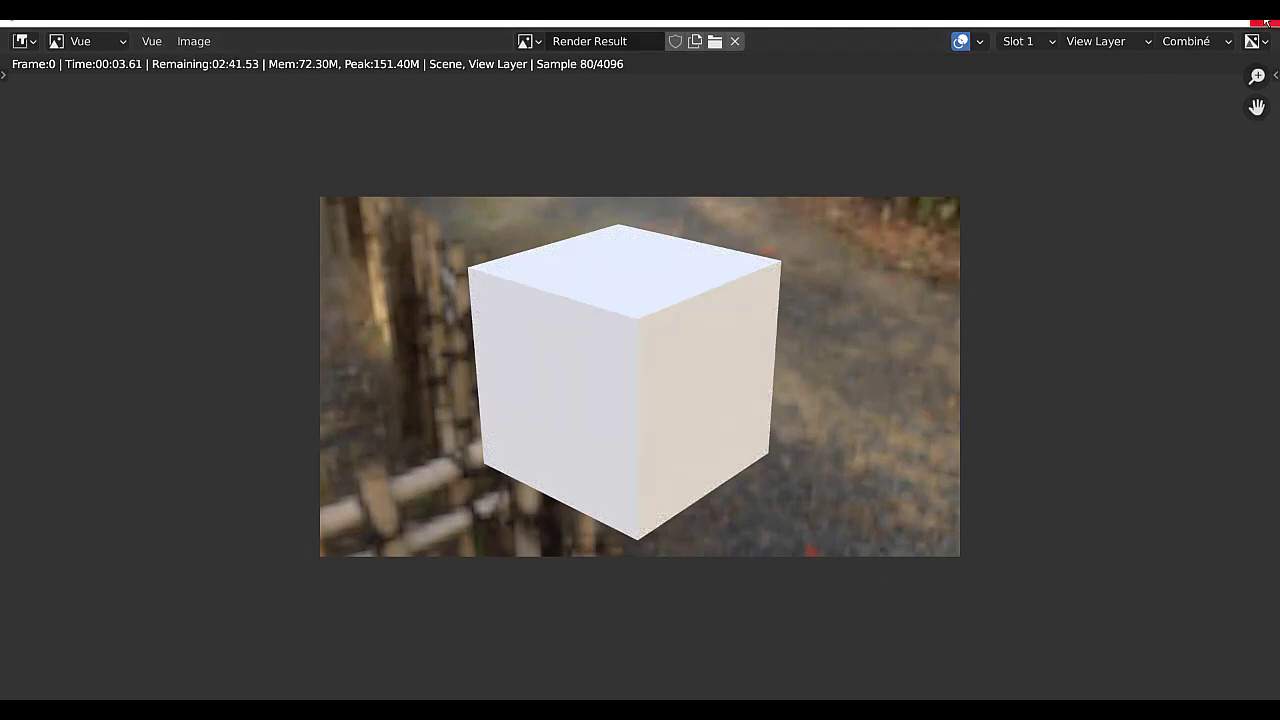
key(Escape)
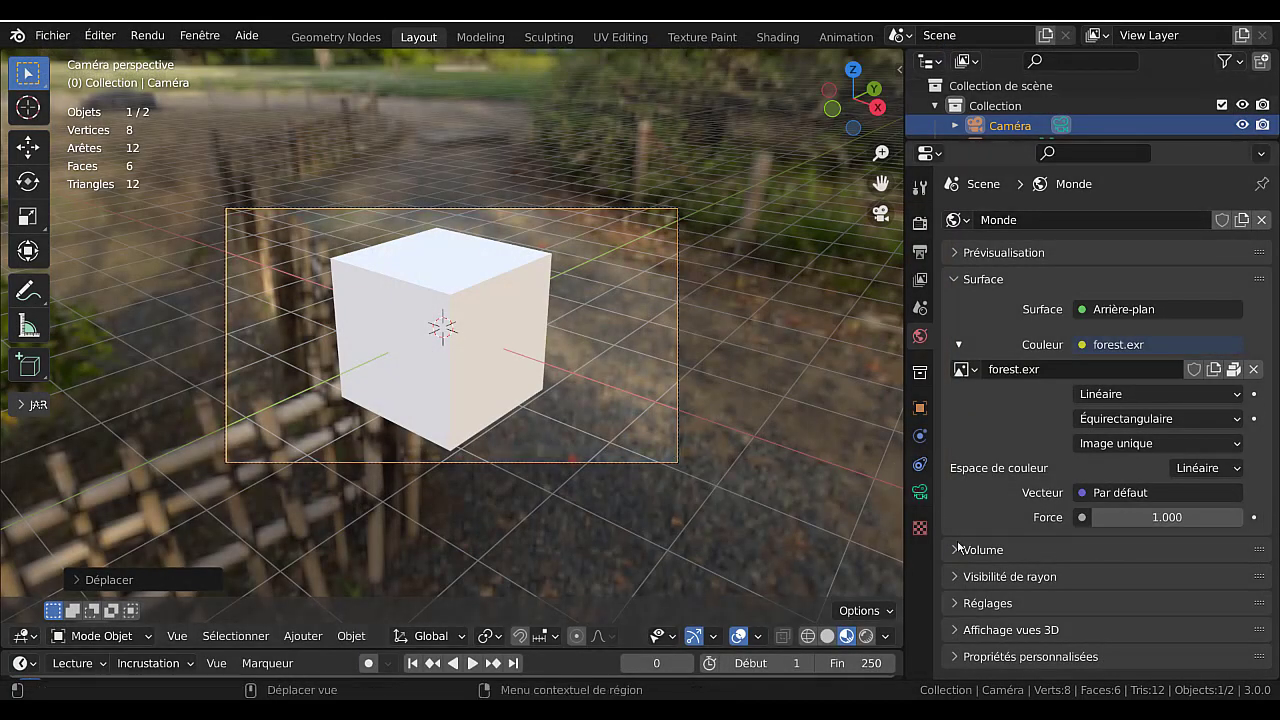
- Switch the viewport to rendered shading and unlink the forest world from the scene
click(866, 636)
click(872, 636)
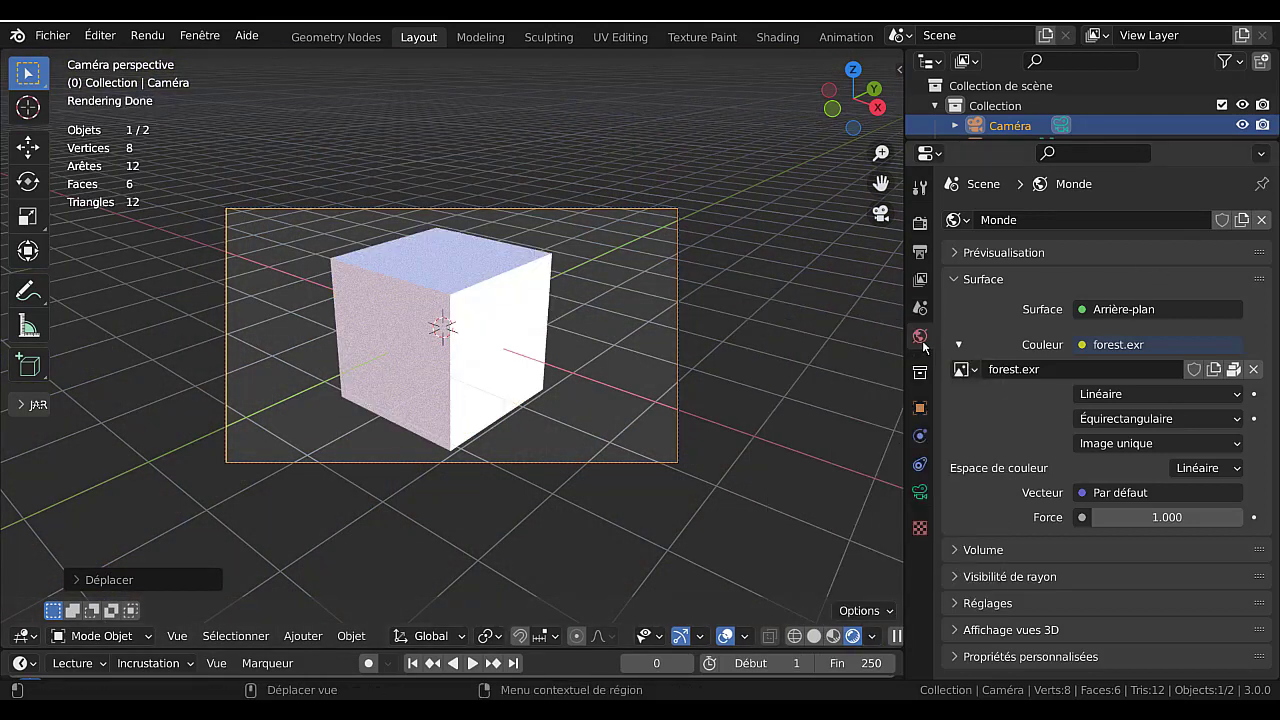
click(1262, 220)
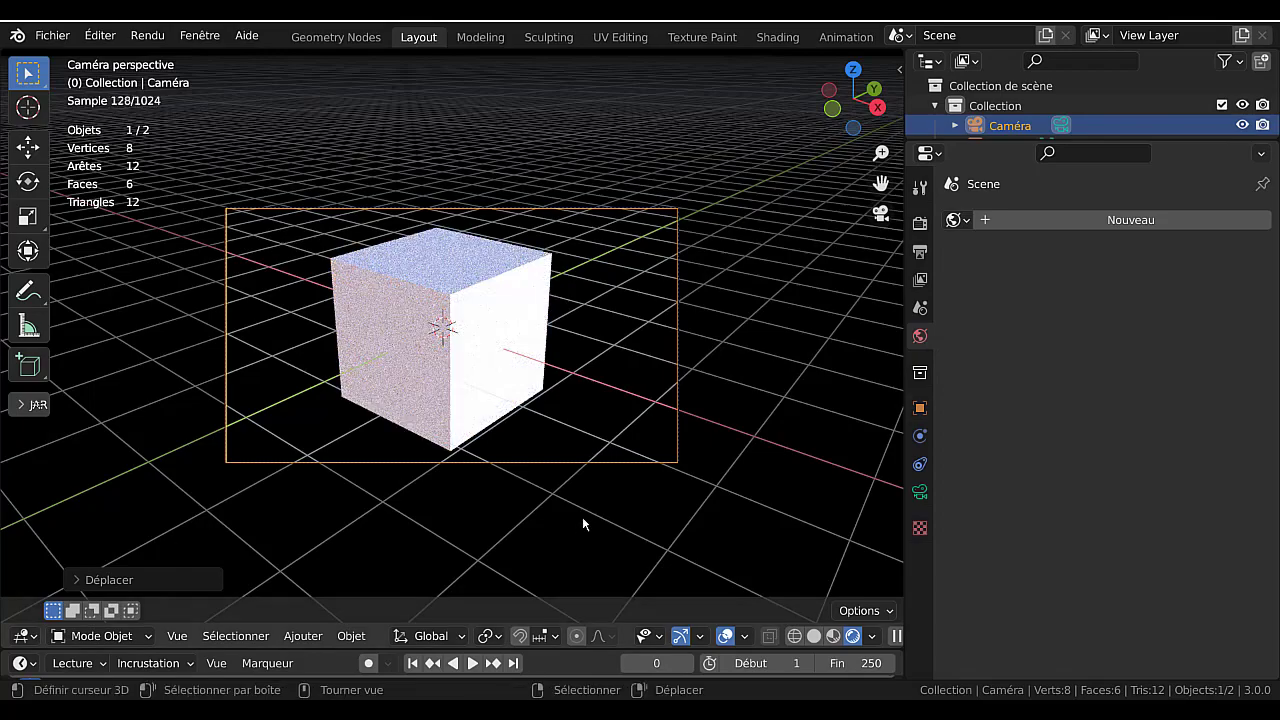
- Render the scene without a world to check its lighting, and close the render window
key(F12)
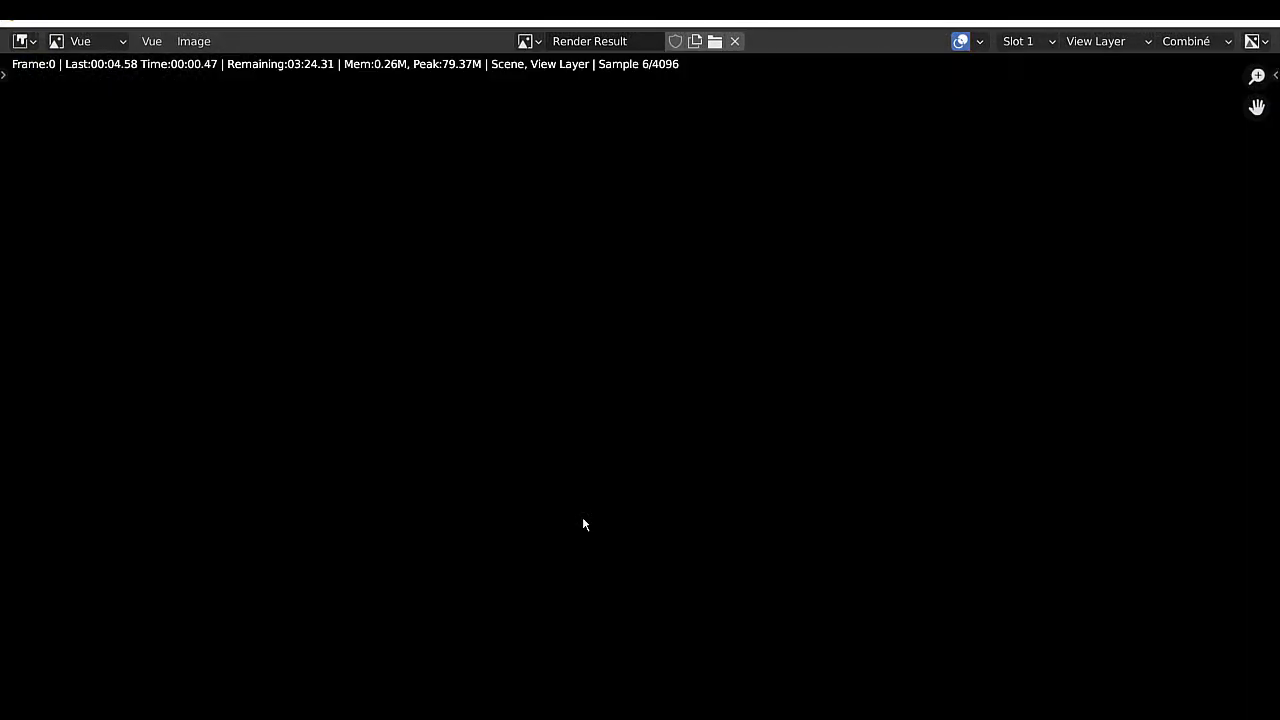
key(Escape)
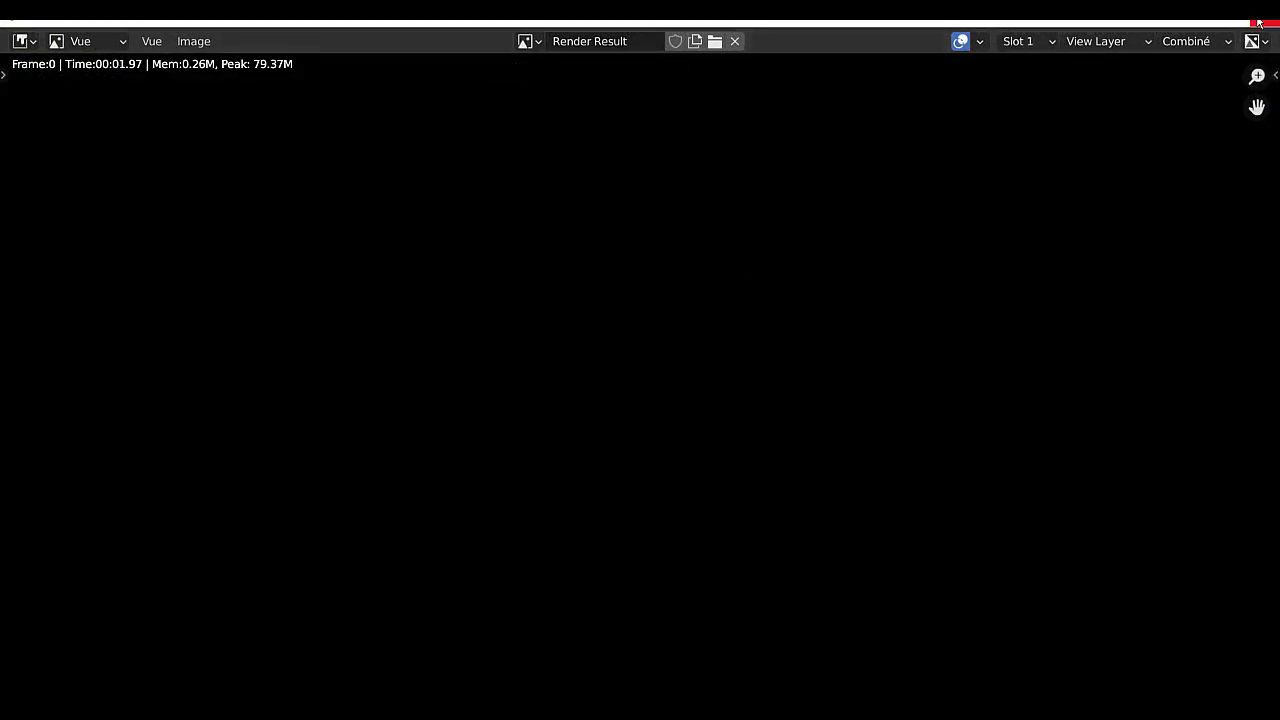
click(1261, 21)
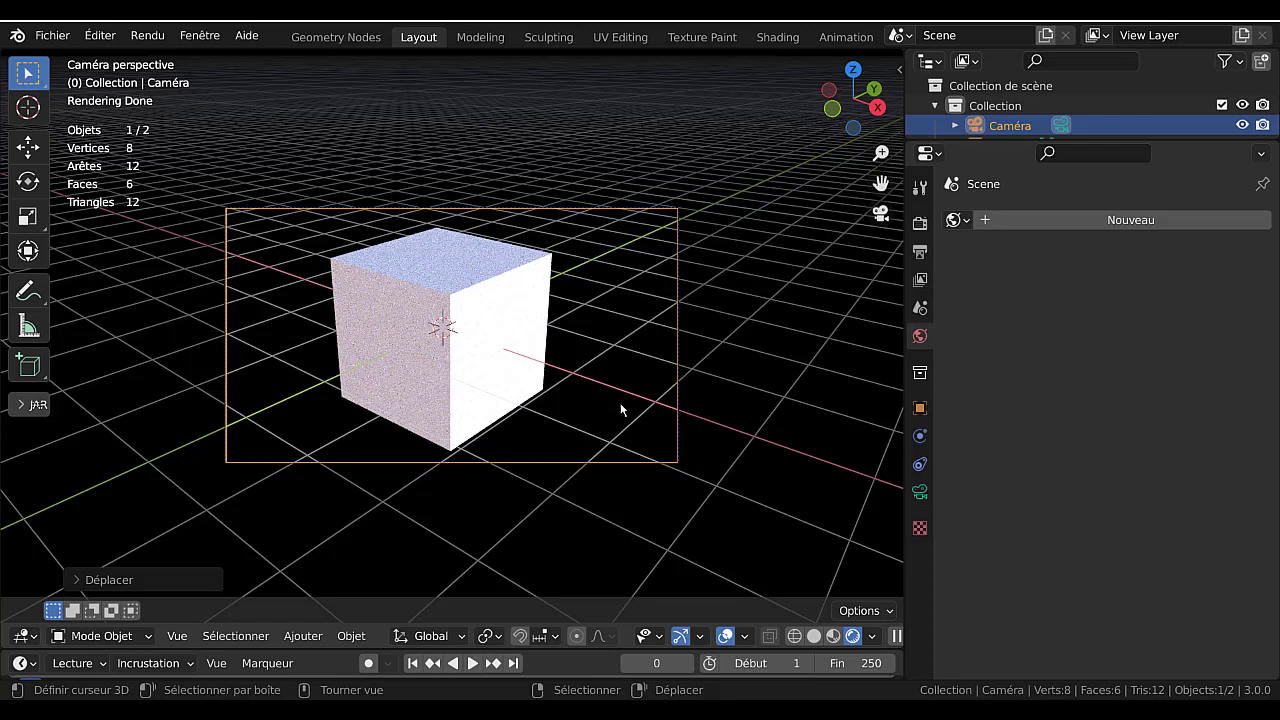
- Light the rendered viewport with the forest HDRI and select the cube
click(871, 637)
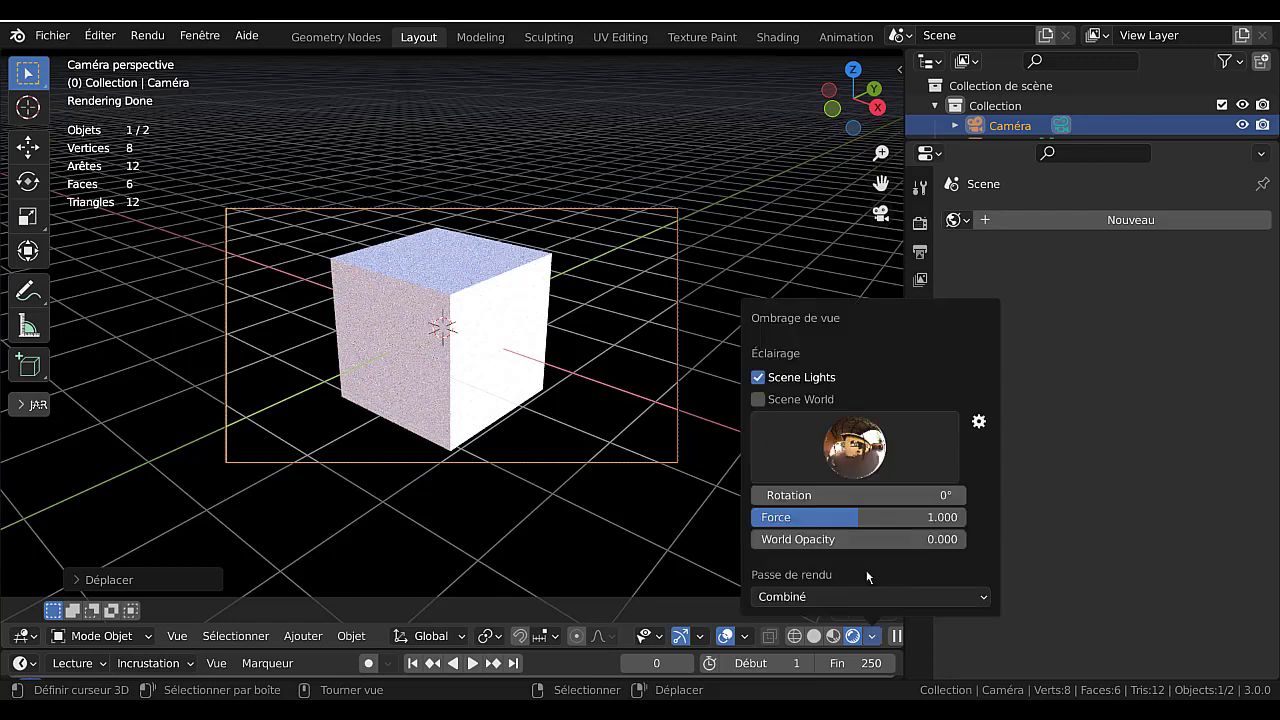
click(849, 455)
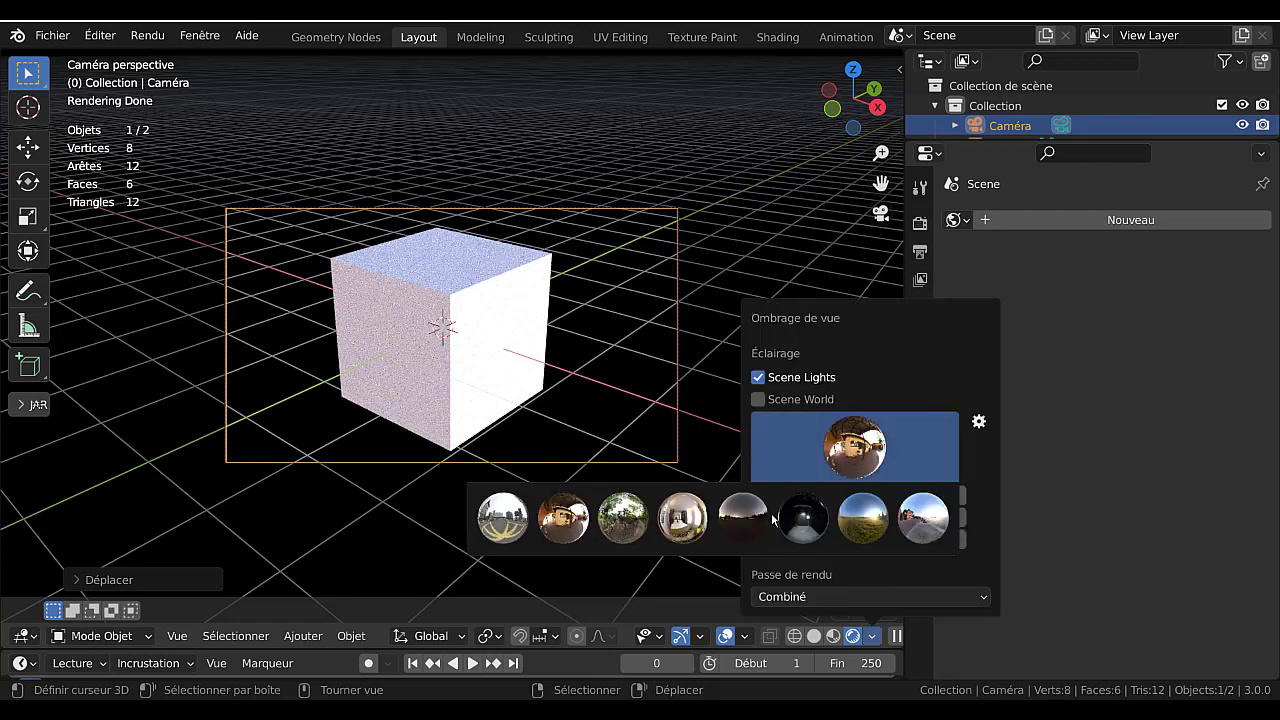
click(633, 522)
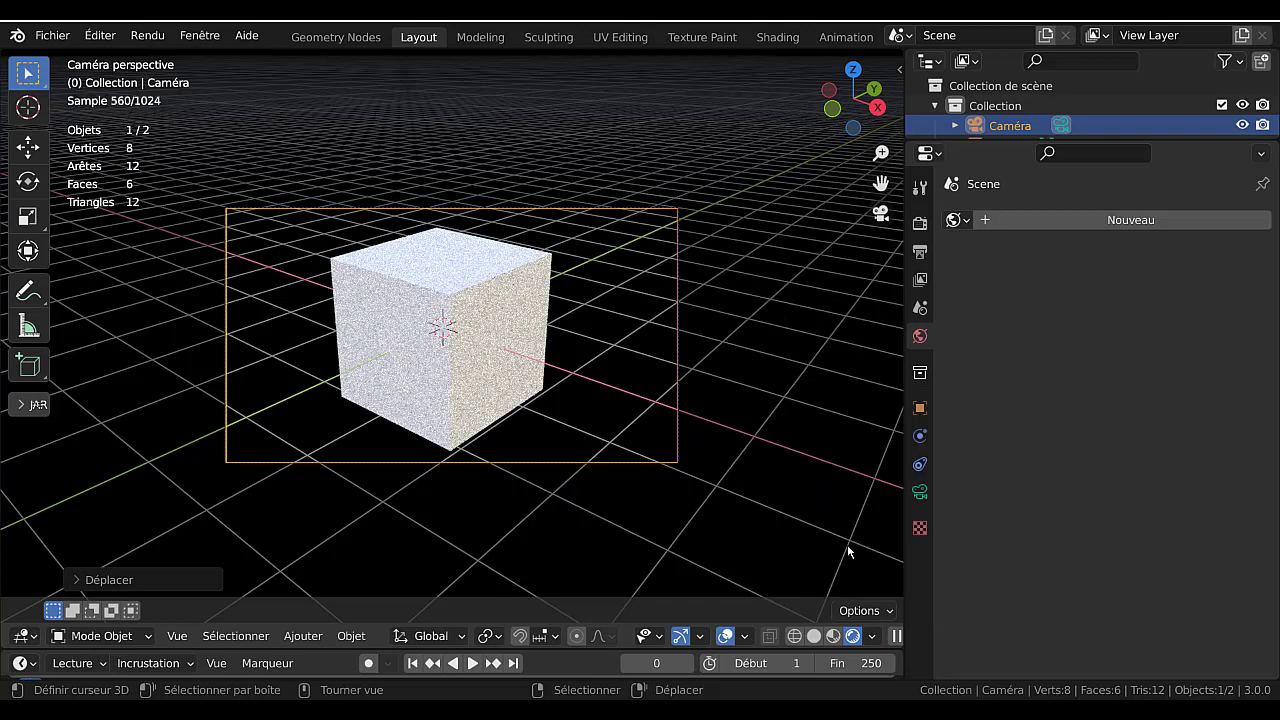
click(522, 366)
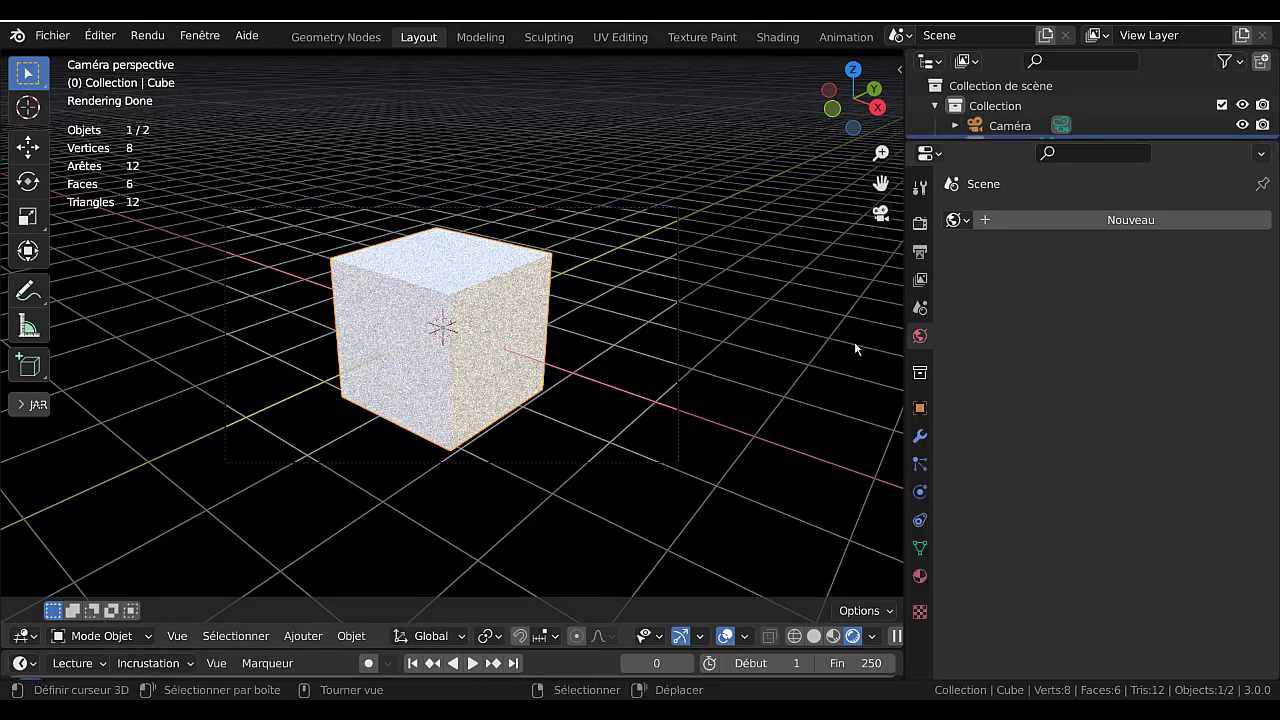
- Give the cube a new material with Metallic 1.000 and Roughness 0.000 so it acts as a mirror
click(920, 576)
click(1073, 306)
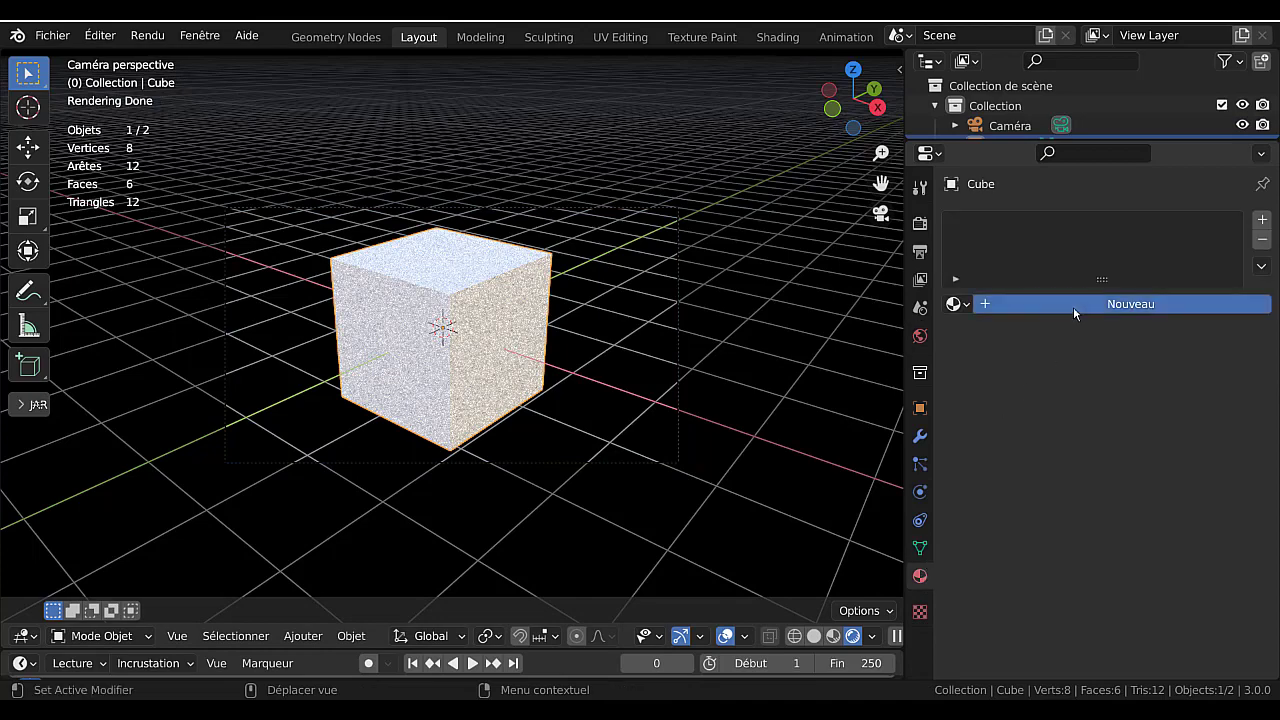
scroll(1088, 500, down, 3)
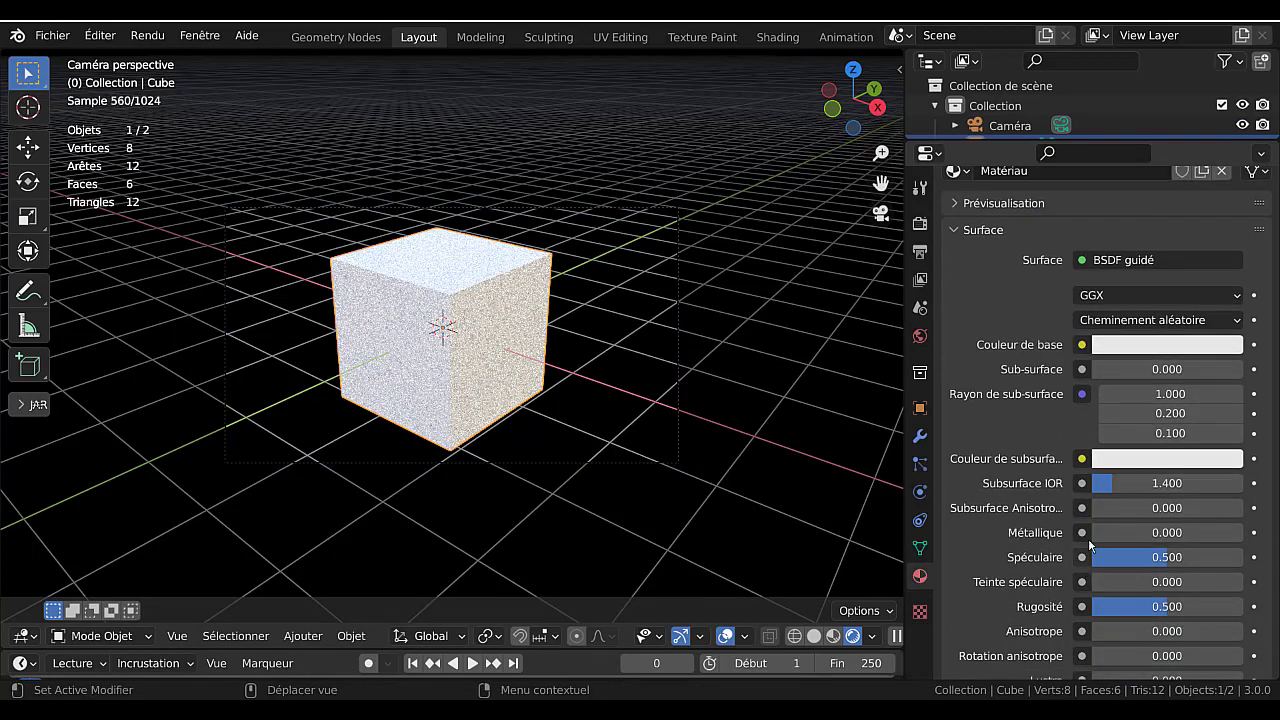
drag(1100, 532, 1244, 533)
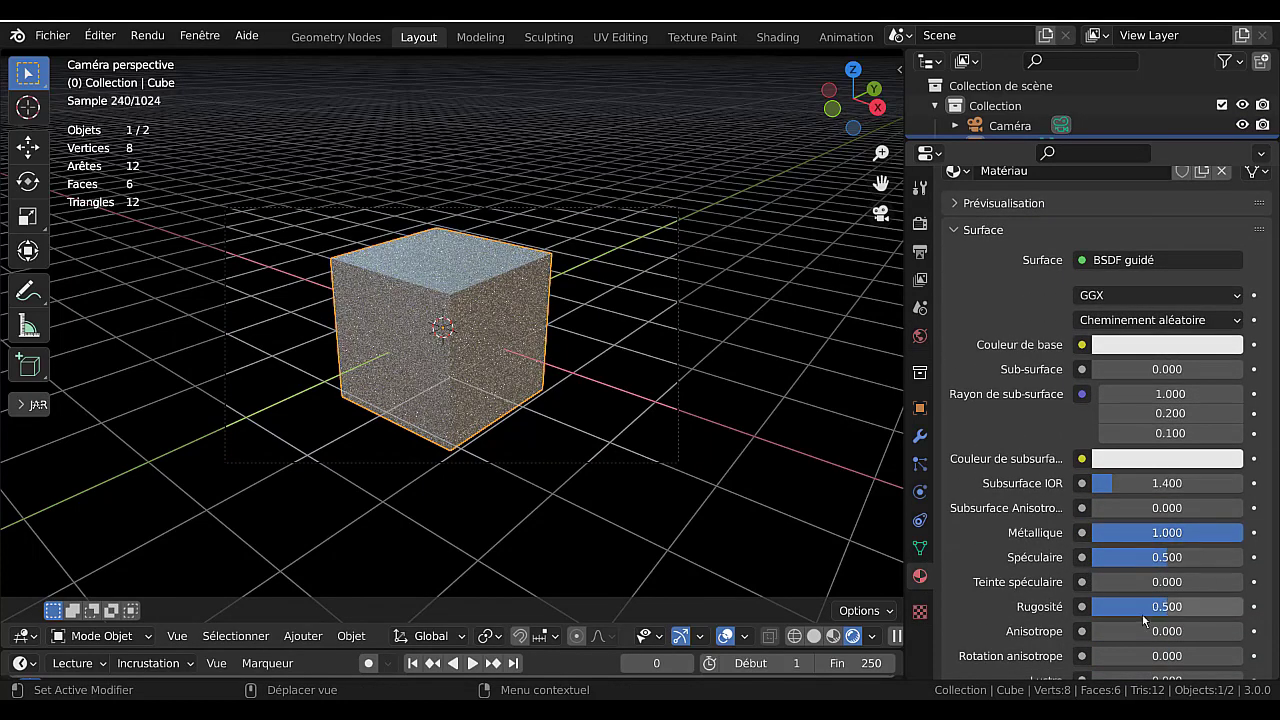
drag(1170, 607, 1090, 607)
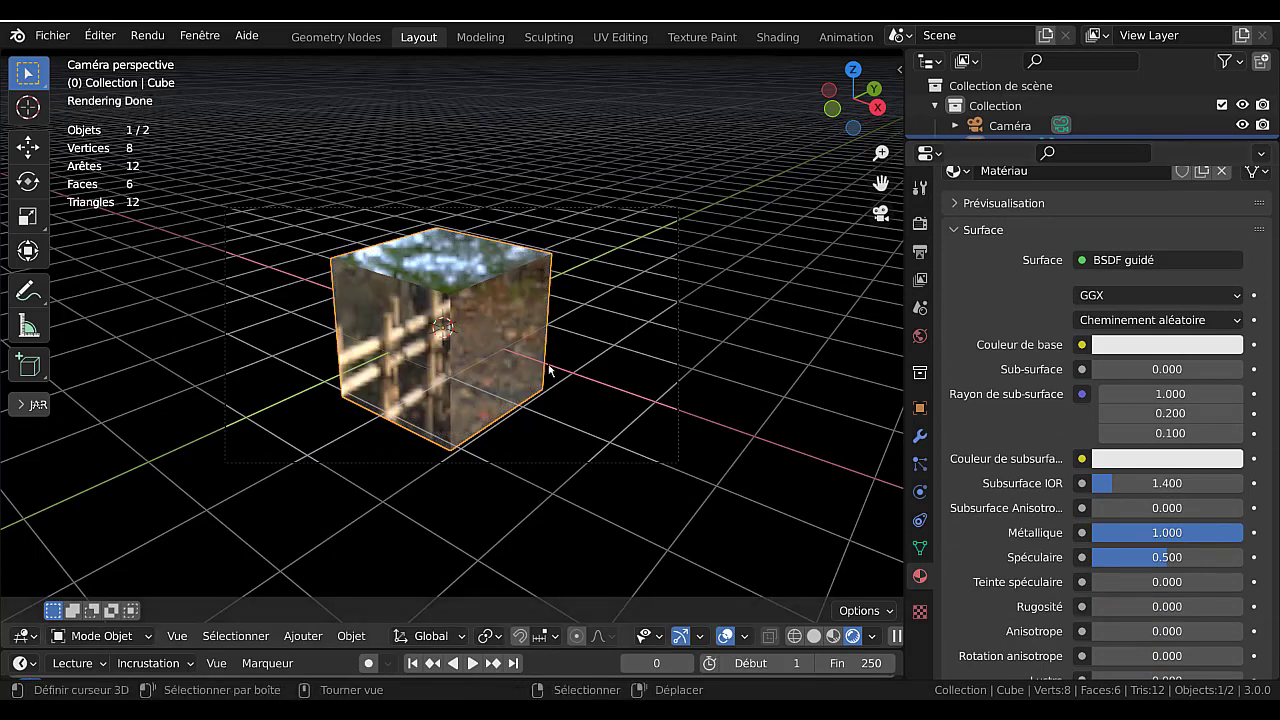
scroll(540, 362, up, 2)
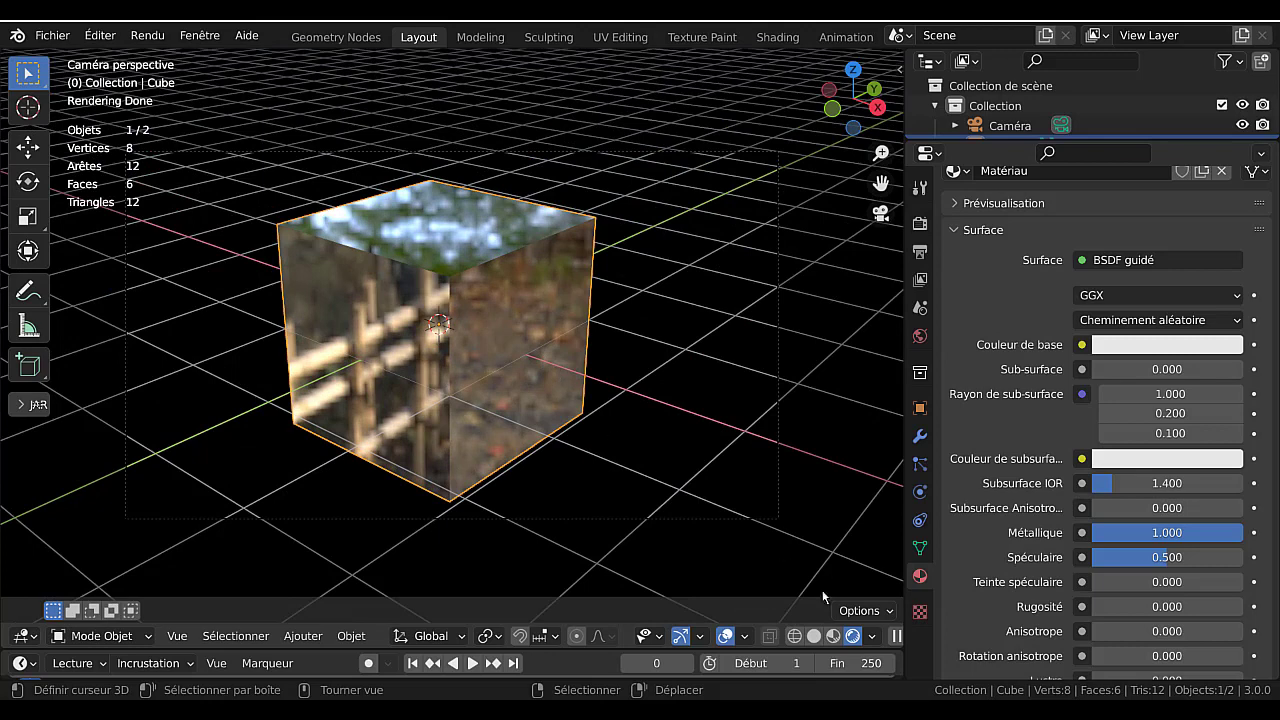
- Try the sunny street HDRI as rendered viewport lighting, and settle on the interior HDRI
click(871, 637)
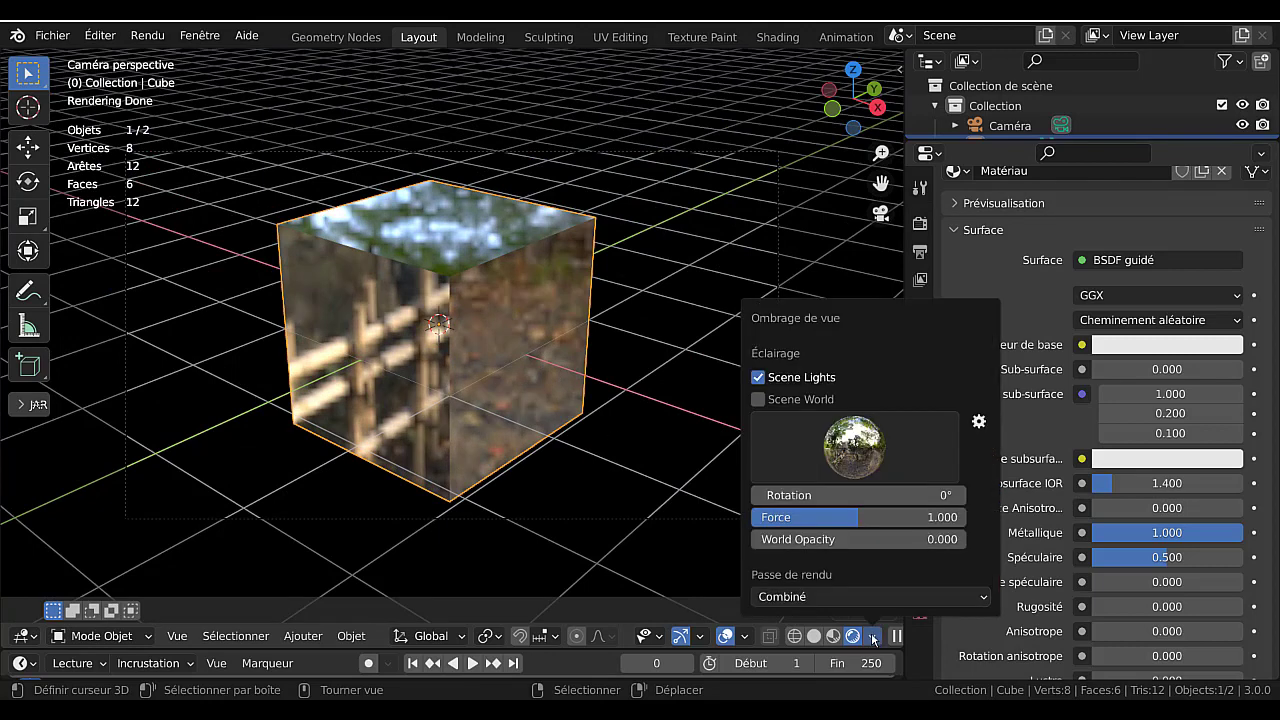
click(838, 465)
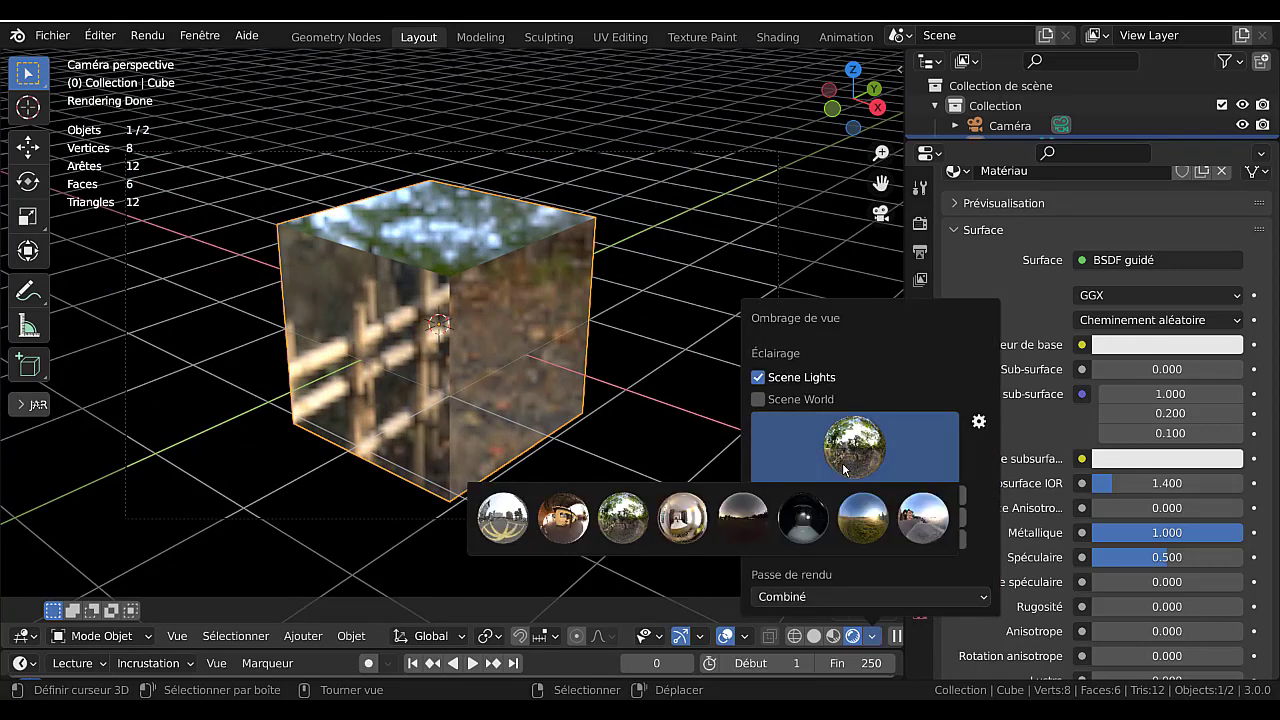
click(928, 522)
click(859, 432)
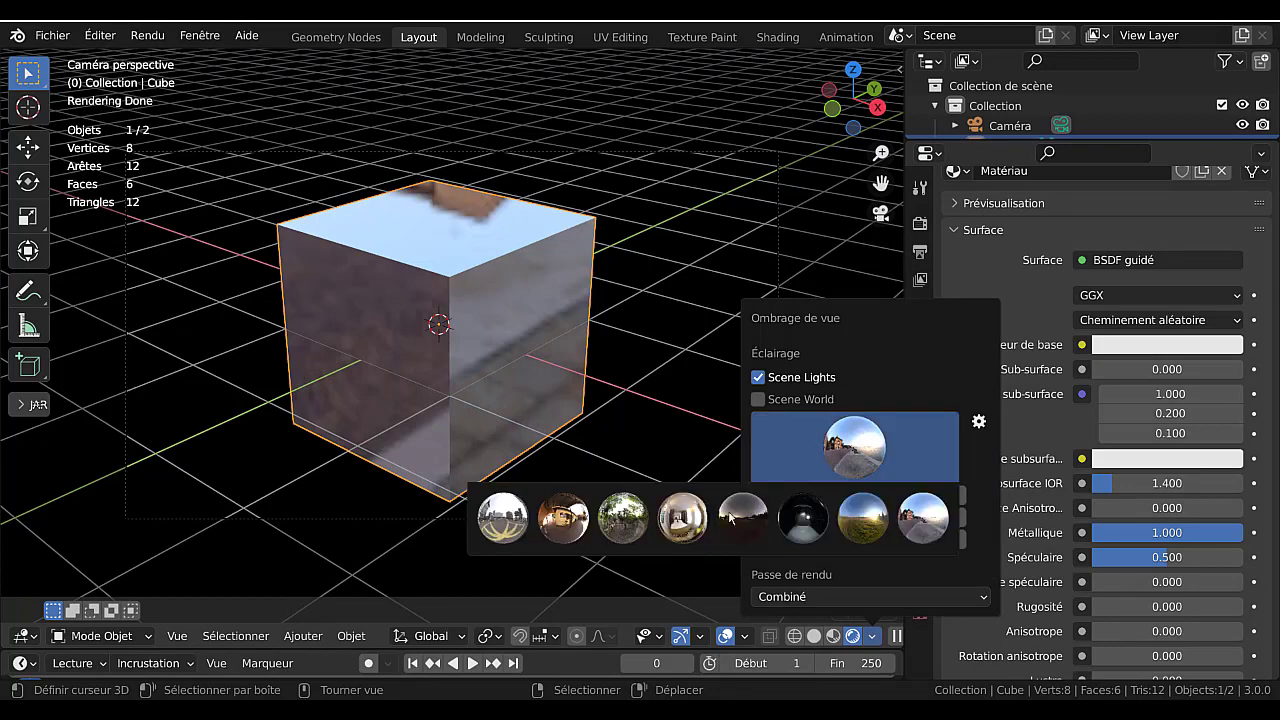
click(678, 520)
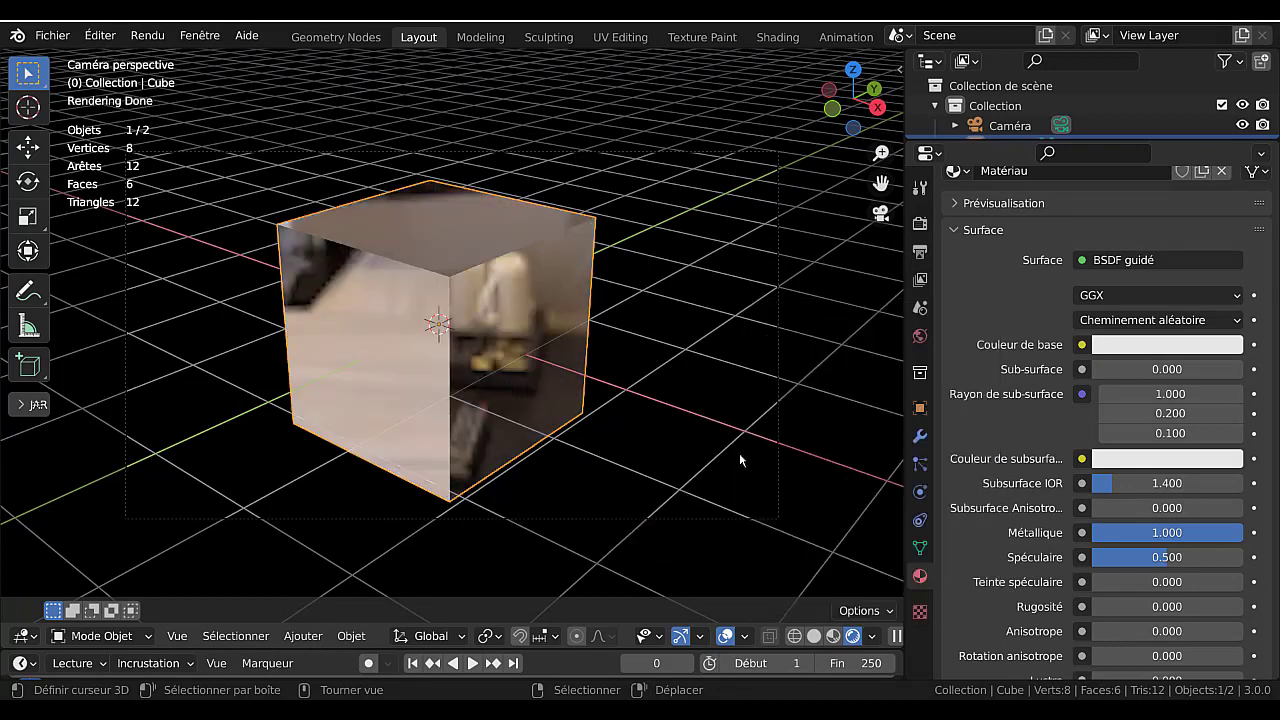
- Render the mirror cube without a world to compare it with the viewport, and close the render window
key(F12)
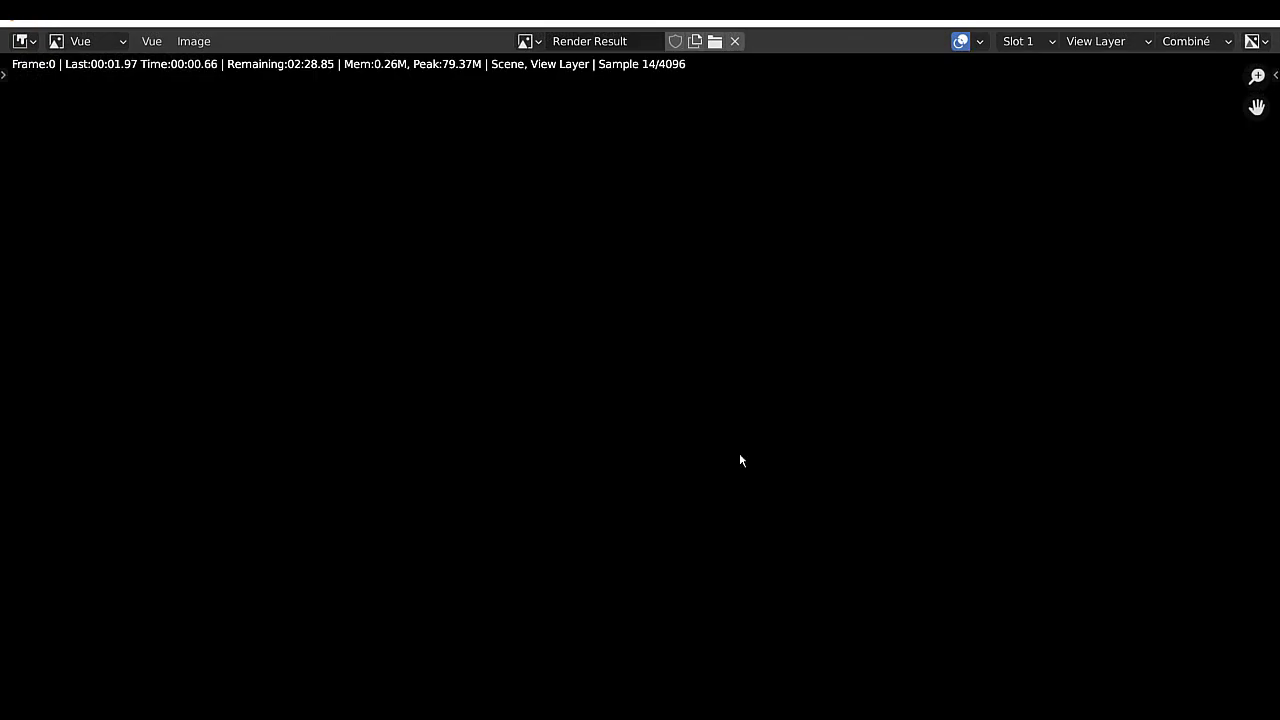
key(Escape)
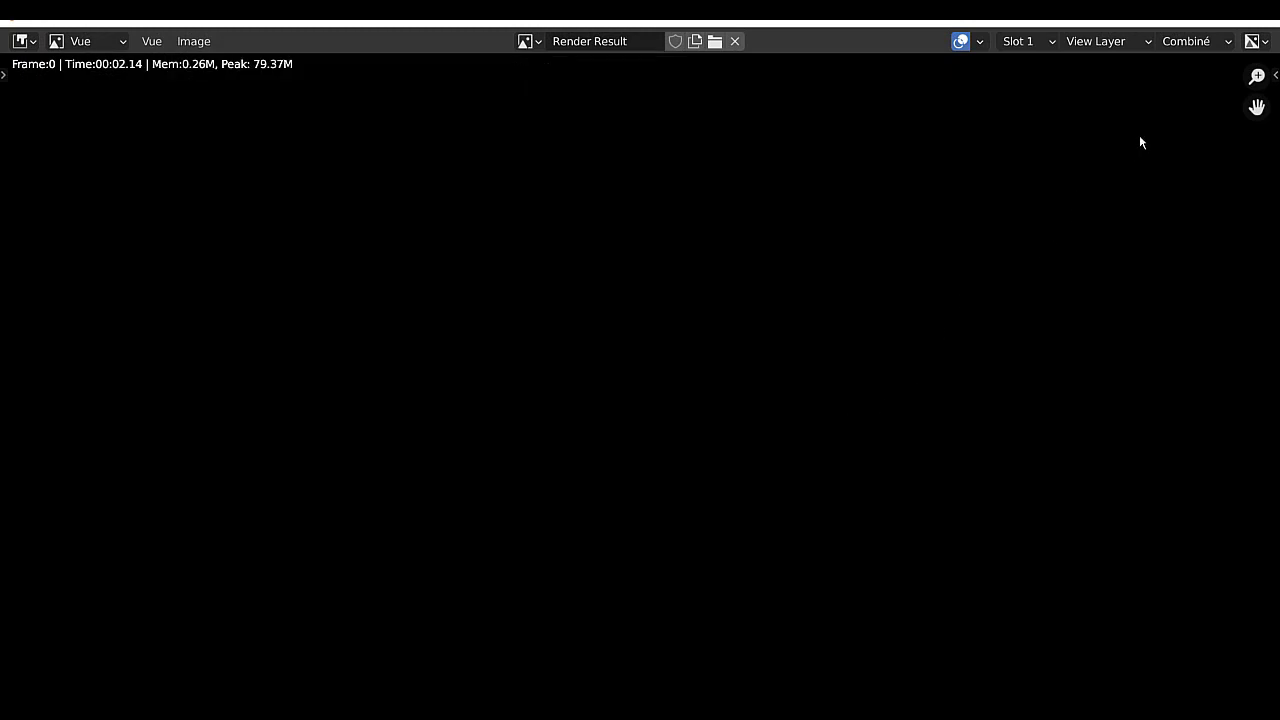
click(1258, 22)
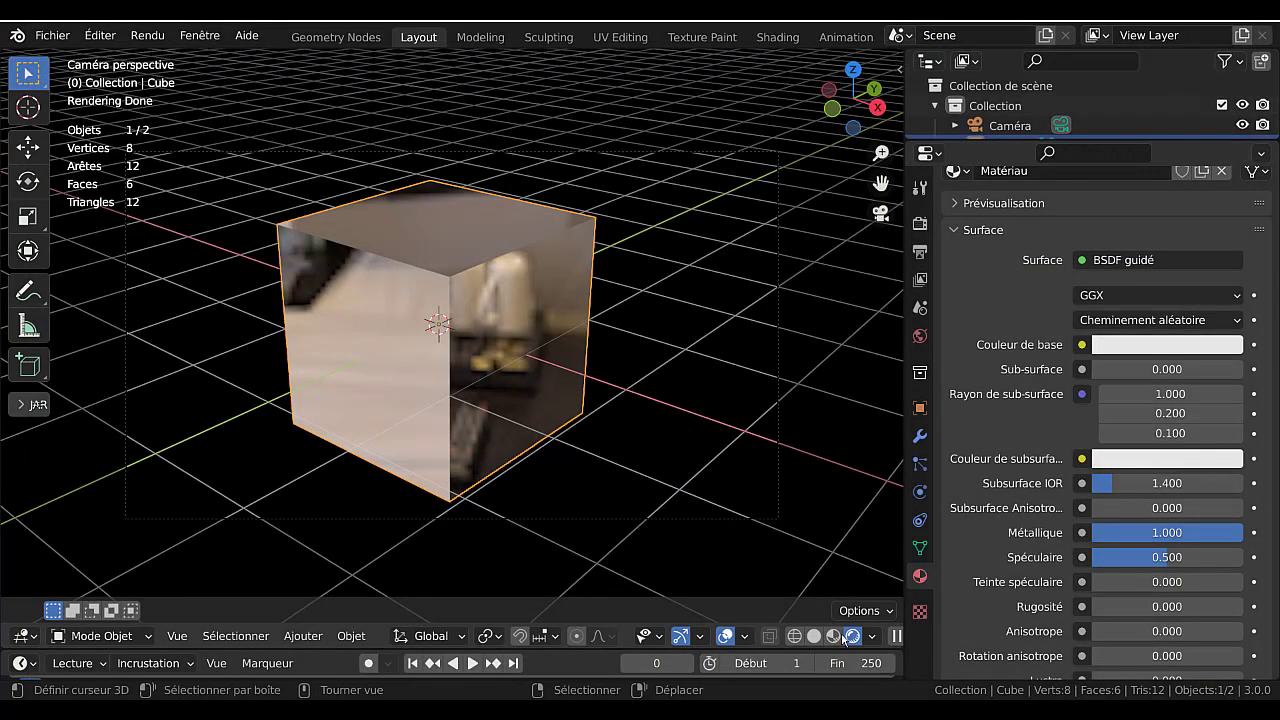
- Switch the viewport to material preview shading and disable Scene World lighting there
click(838, 637)
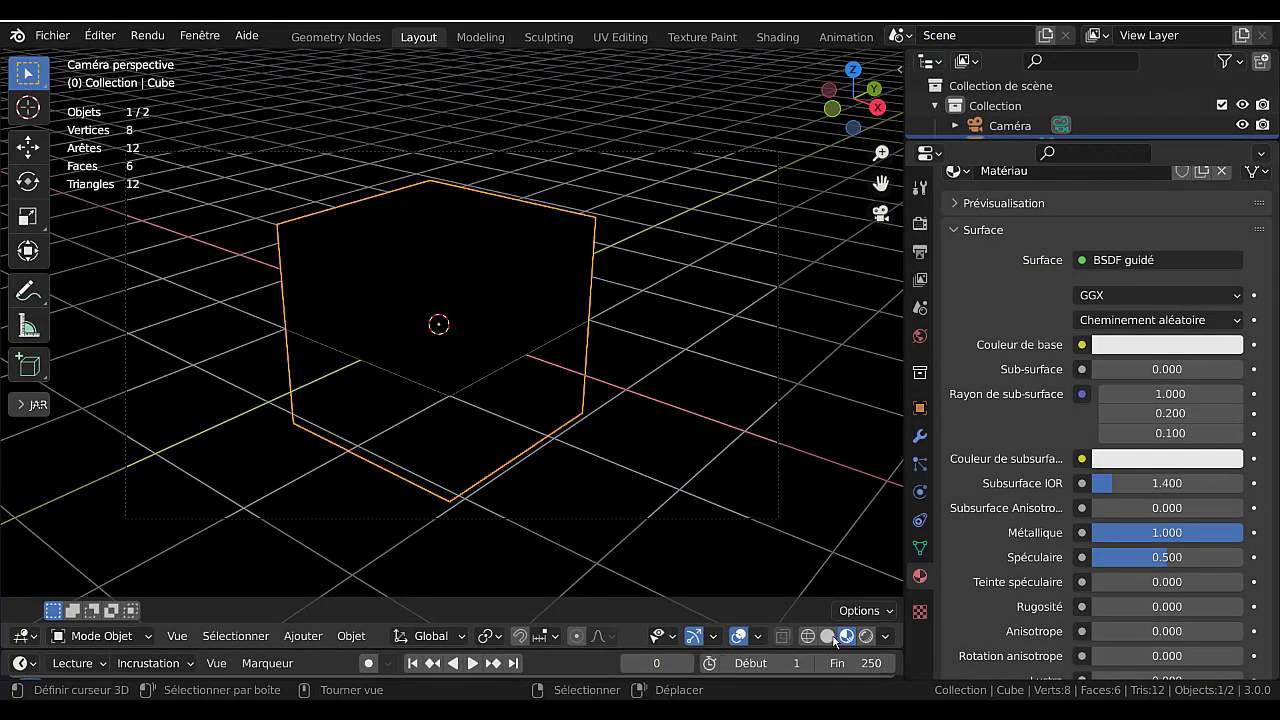
click(885, 637)
click(771, 538)
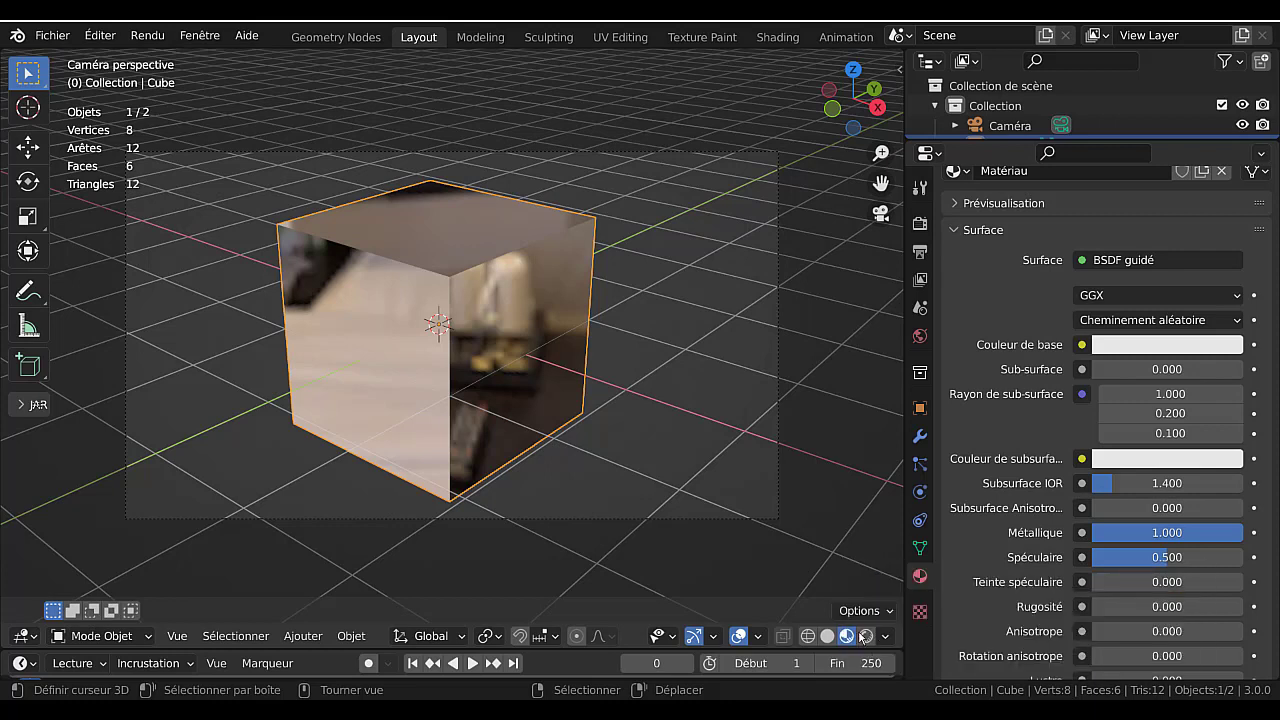
- Create a new world and use an environment texture with forest.exr as its background colour
click(920, 336)
click(1113, 222)
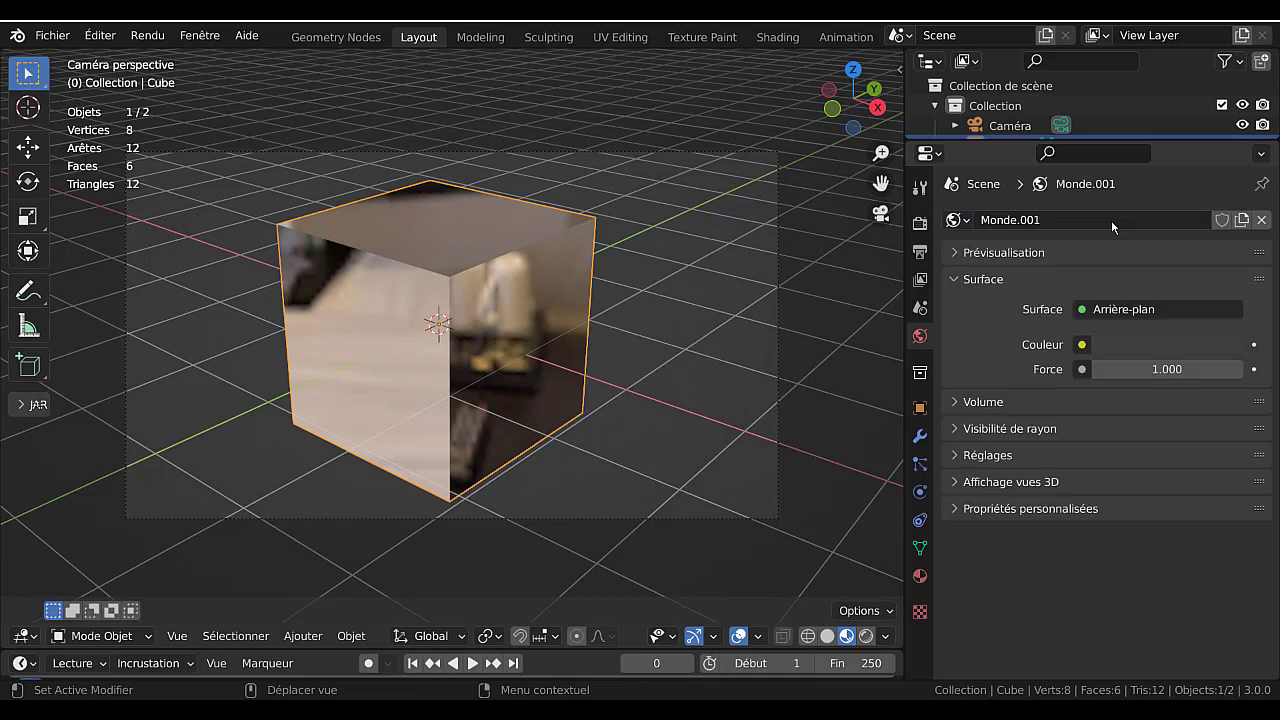
click(1082, 345)
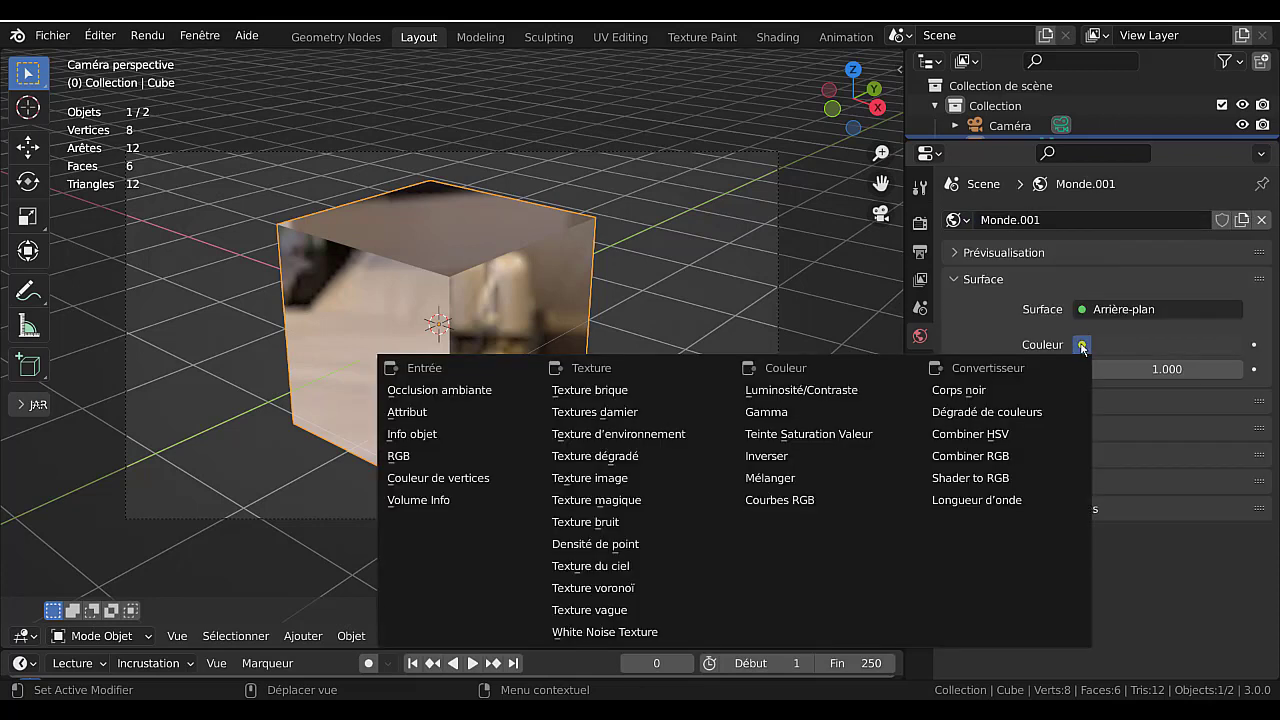
click(640, 436)
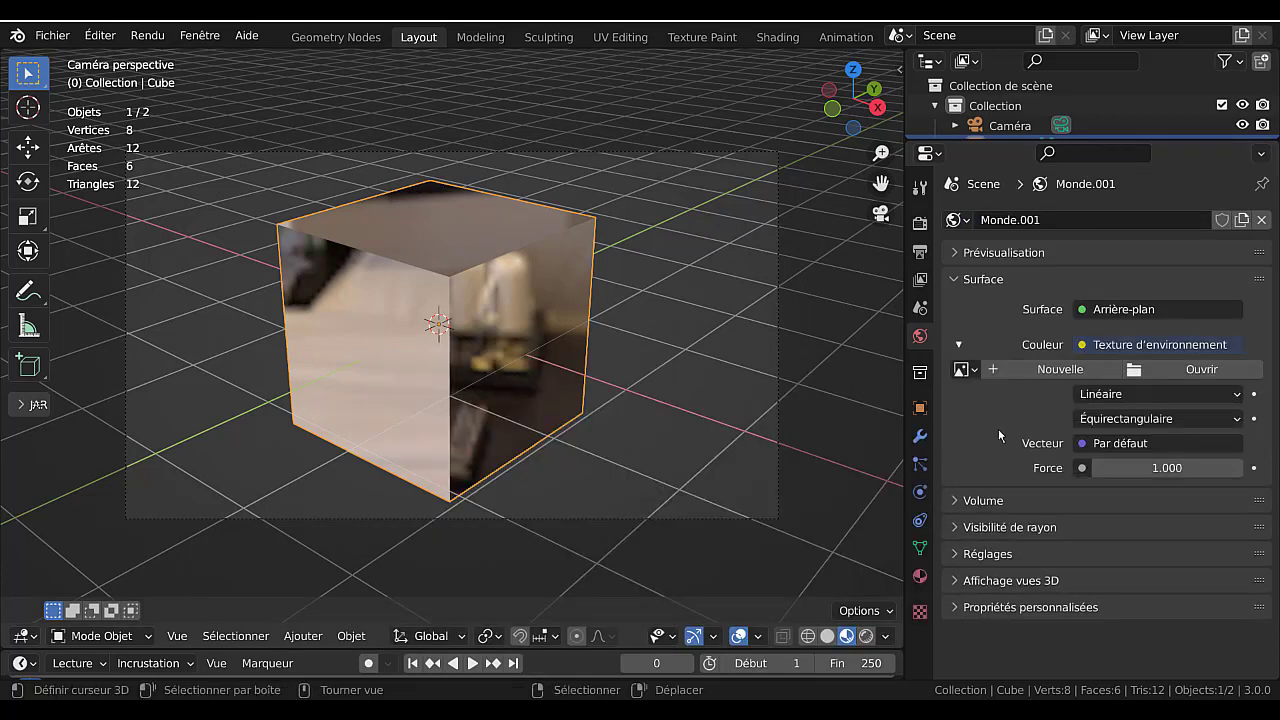
click(962, 369)
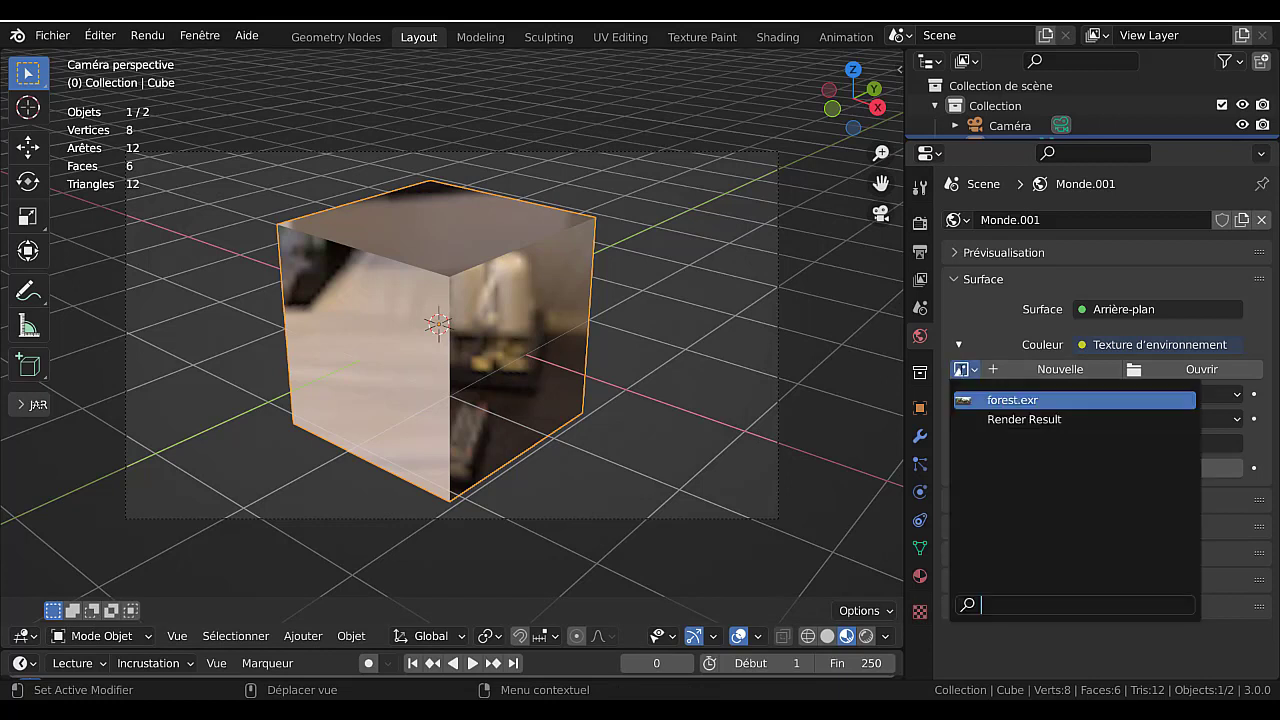
click(980, 401)
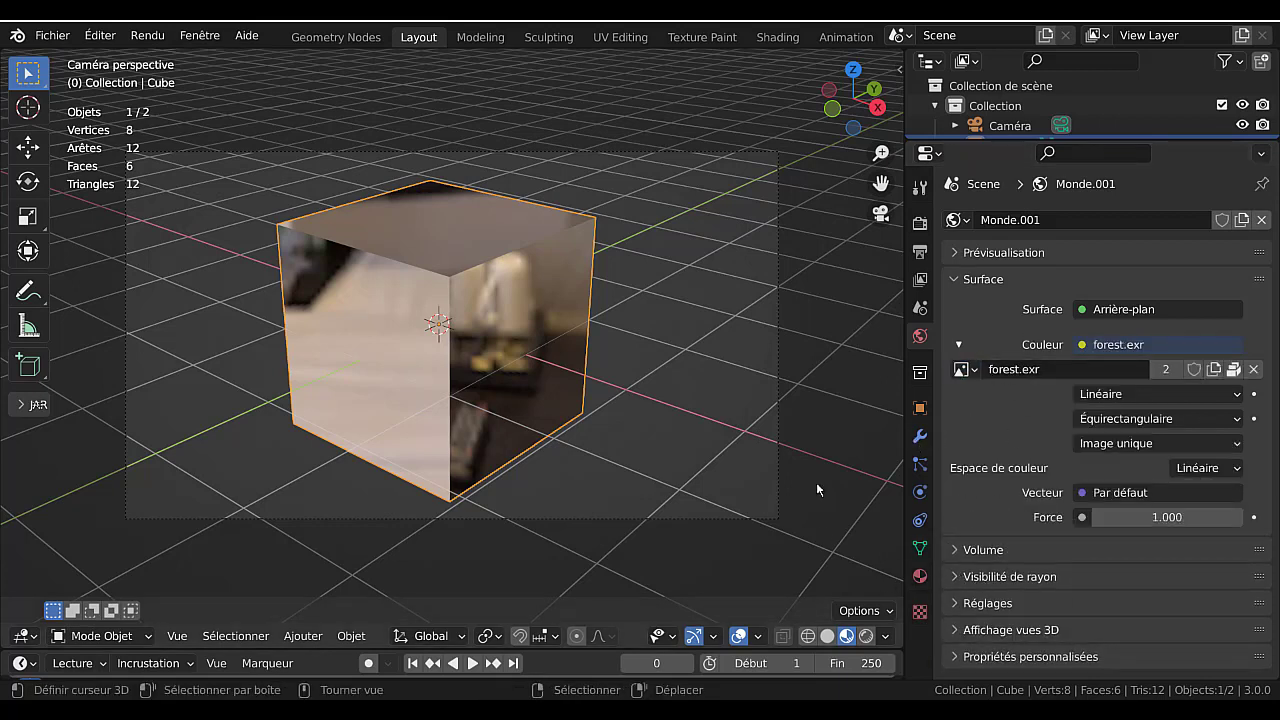
- Switch the viewport to rendered shading and light it with the Scene World
click(866, 636)
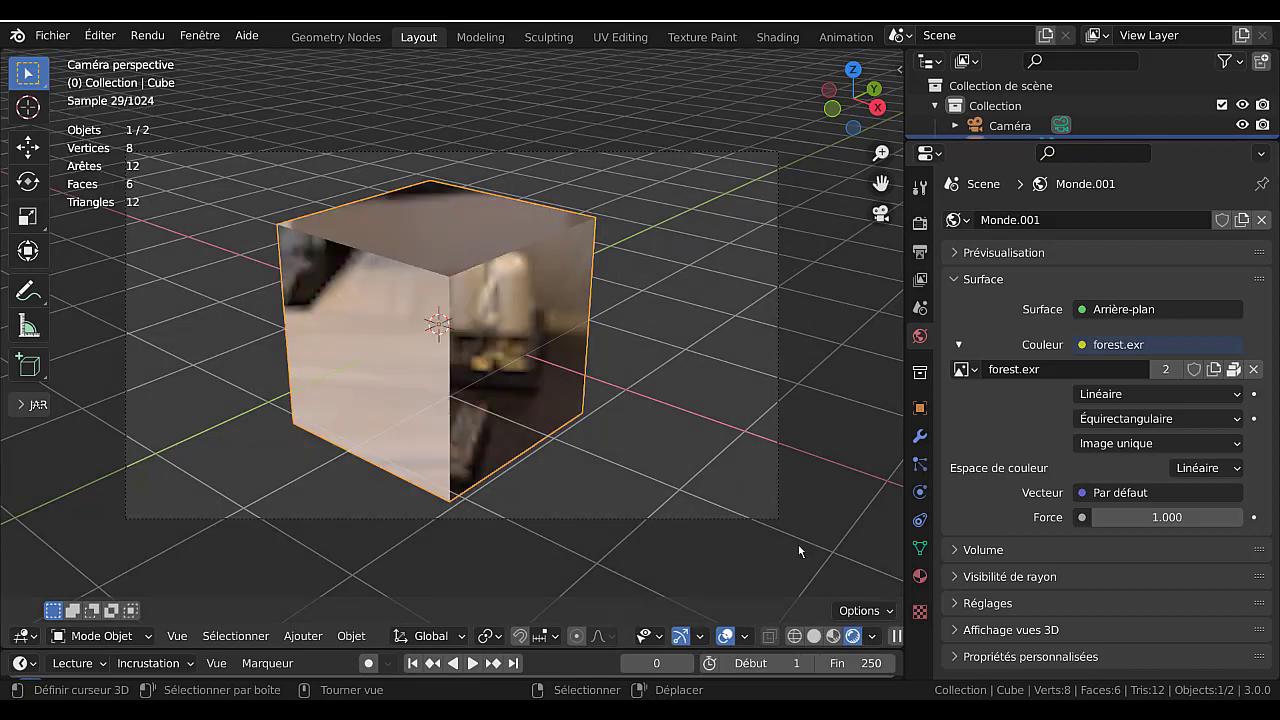
click(871, 637)
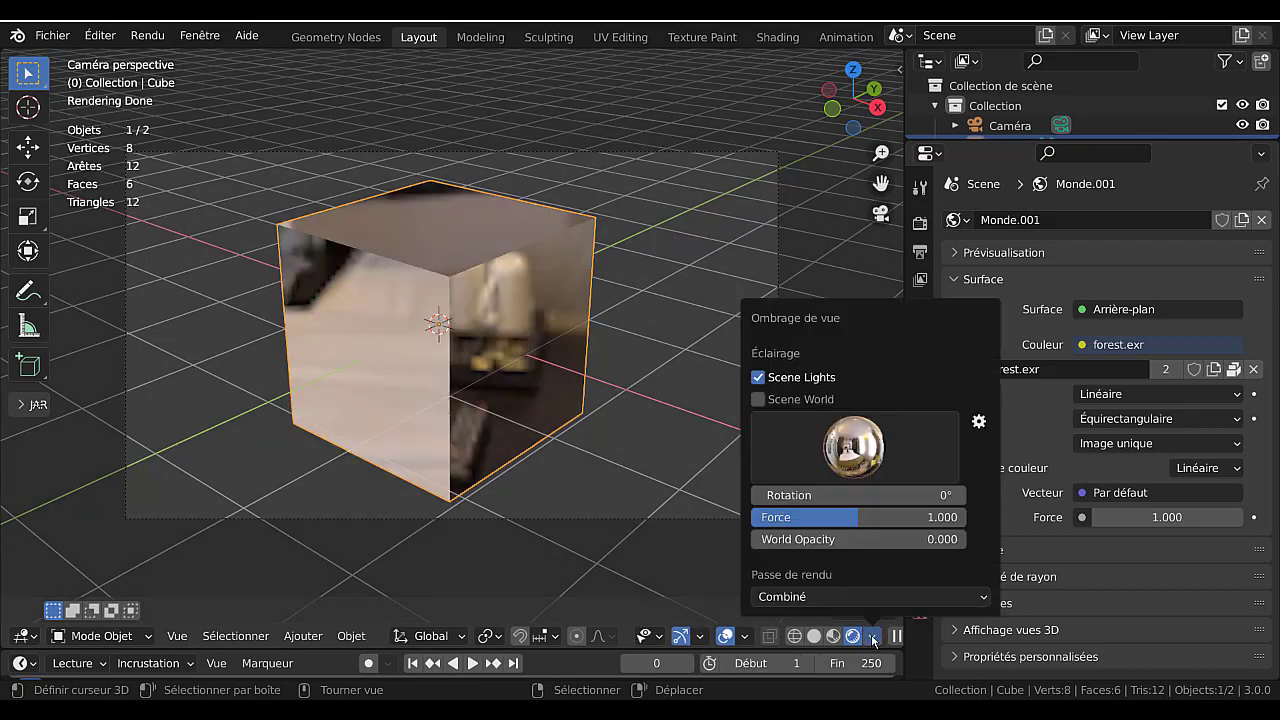
click(774, 401)
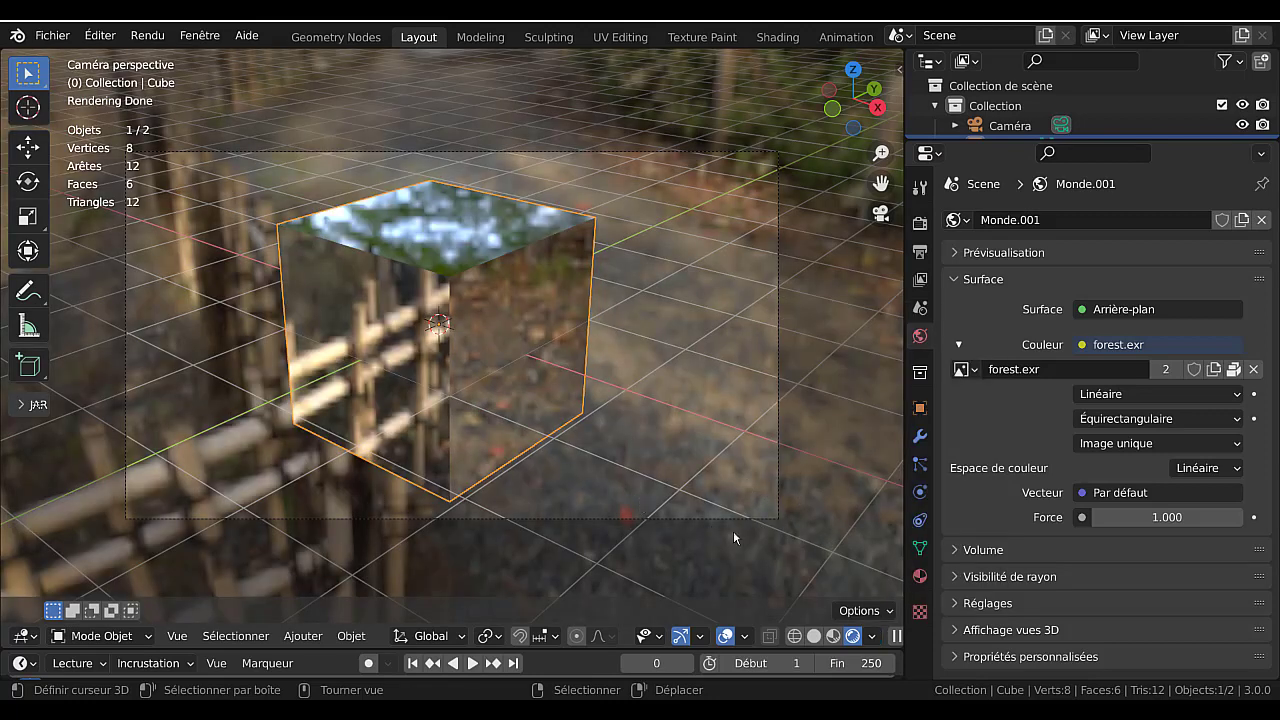
scroll(695, 514, down, 1)
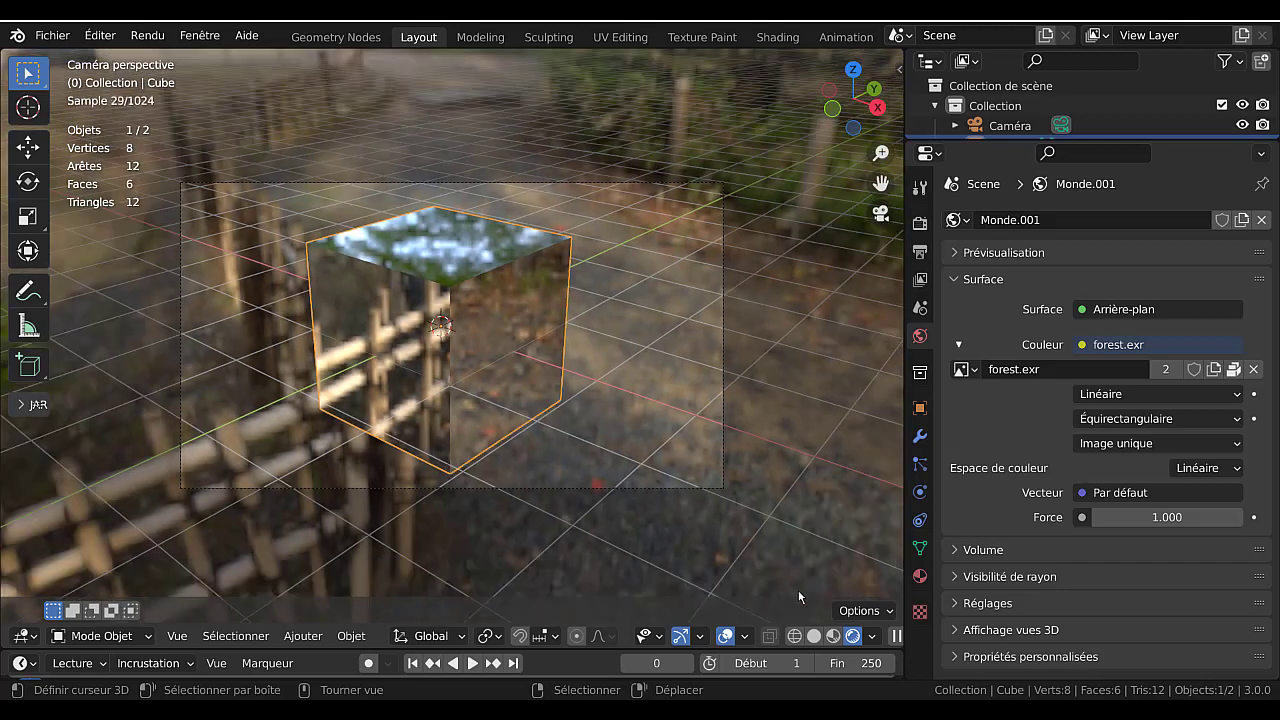
- Render the camera view with the forest world to compare it with the viewport, and close the render
click(871, 636)
click(871, 637)
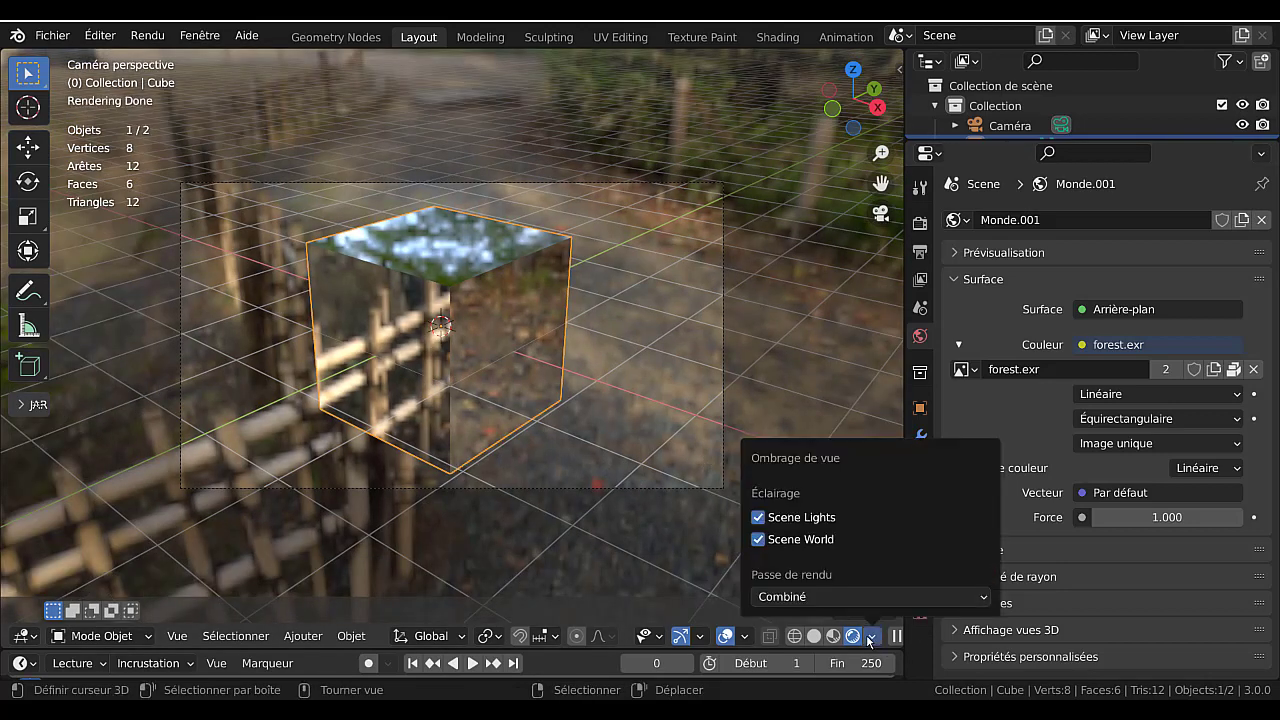
key(F12)
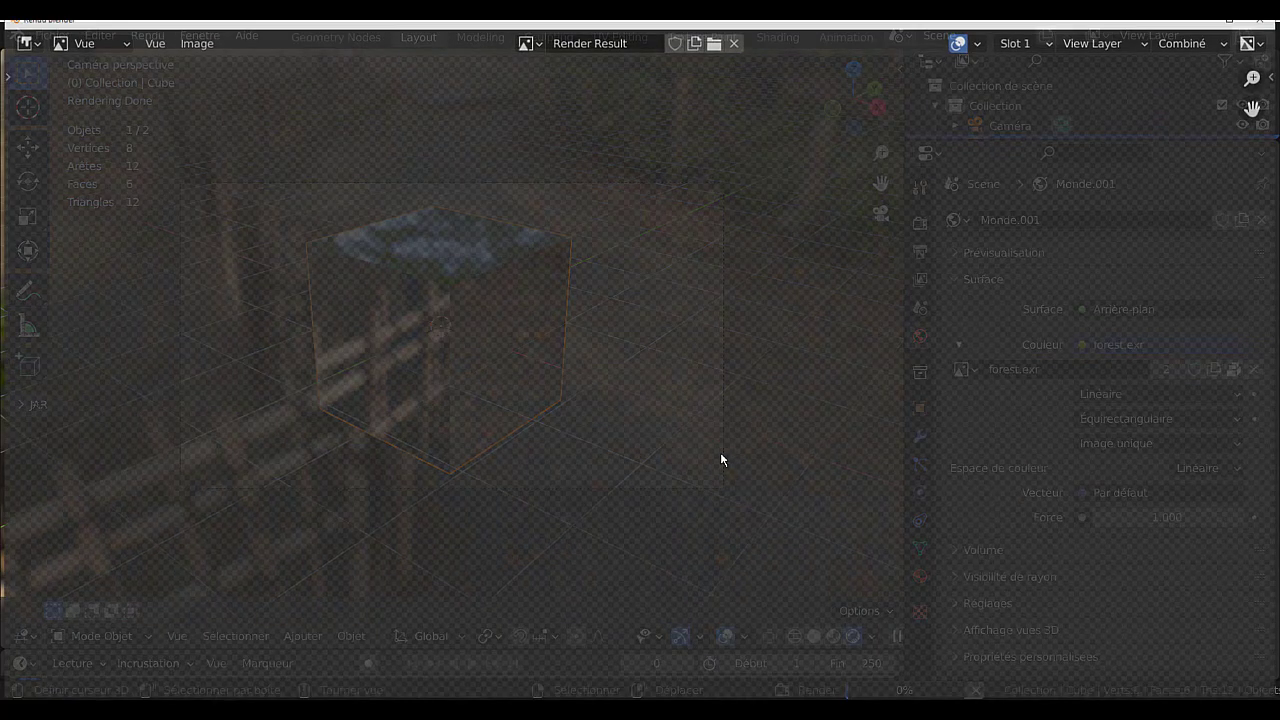
scroll(1093, 331, down, 2)
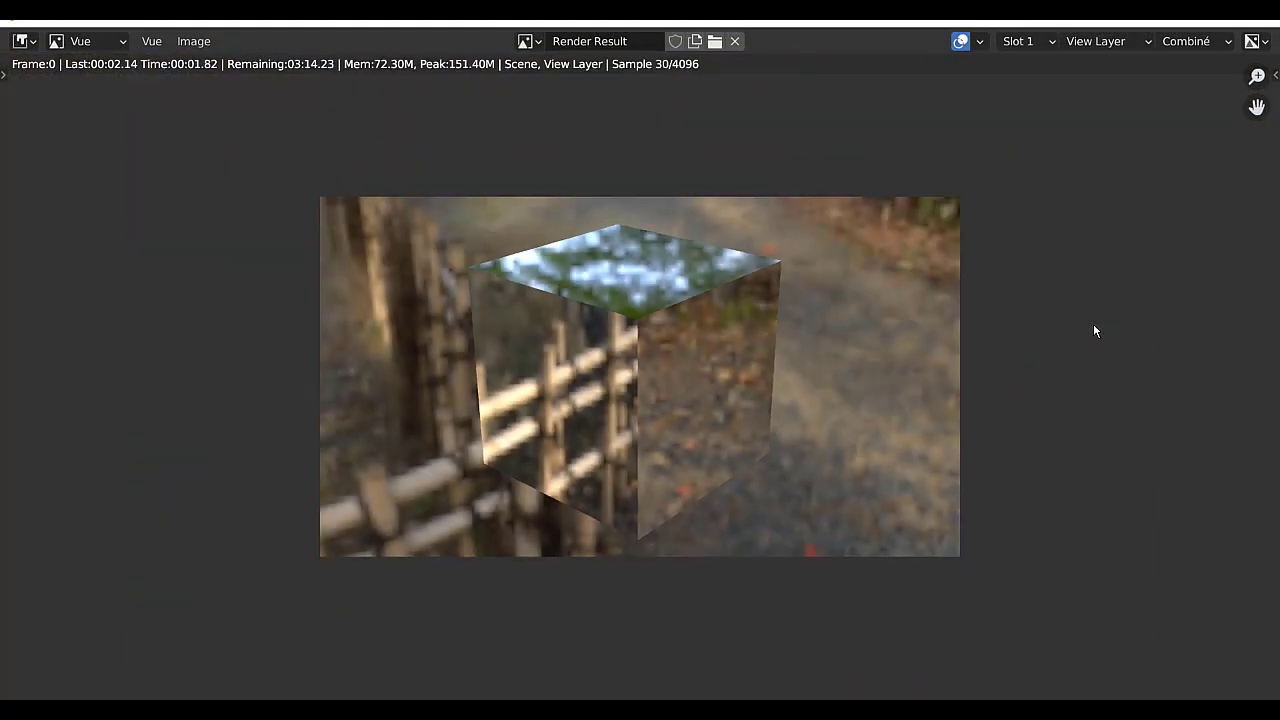
click(1261, 23)
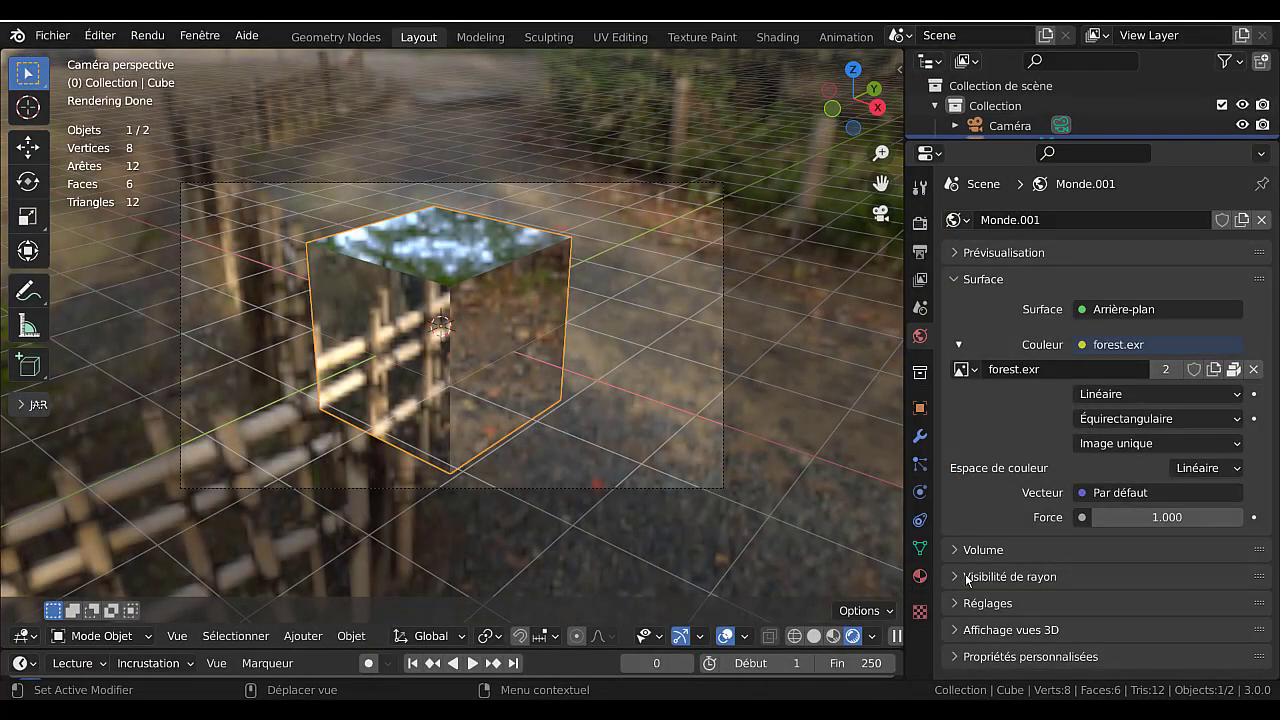
- Disable Scene World in the rendered viewport, render the scene to compare the reflections, and close the render
click(874, 637)
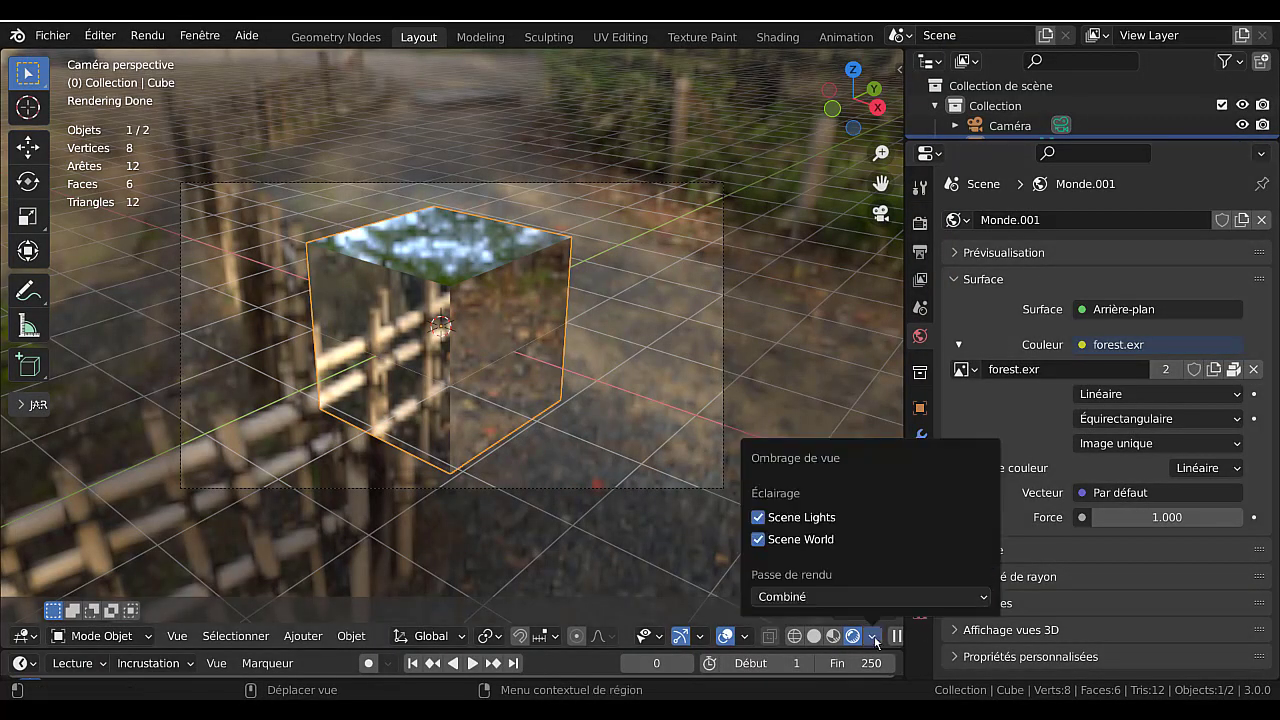
click(758, 539)
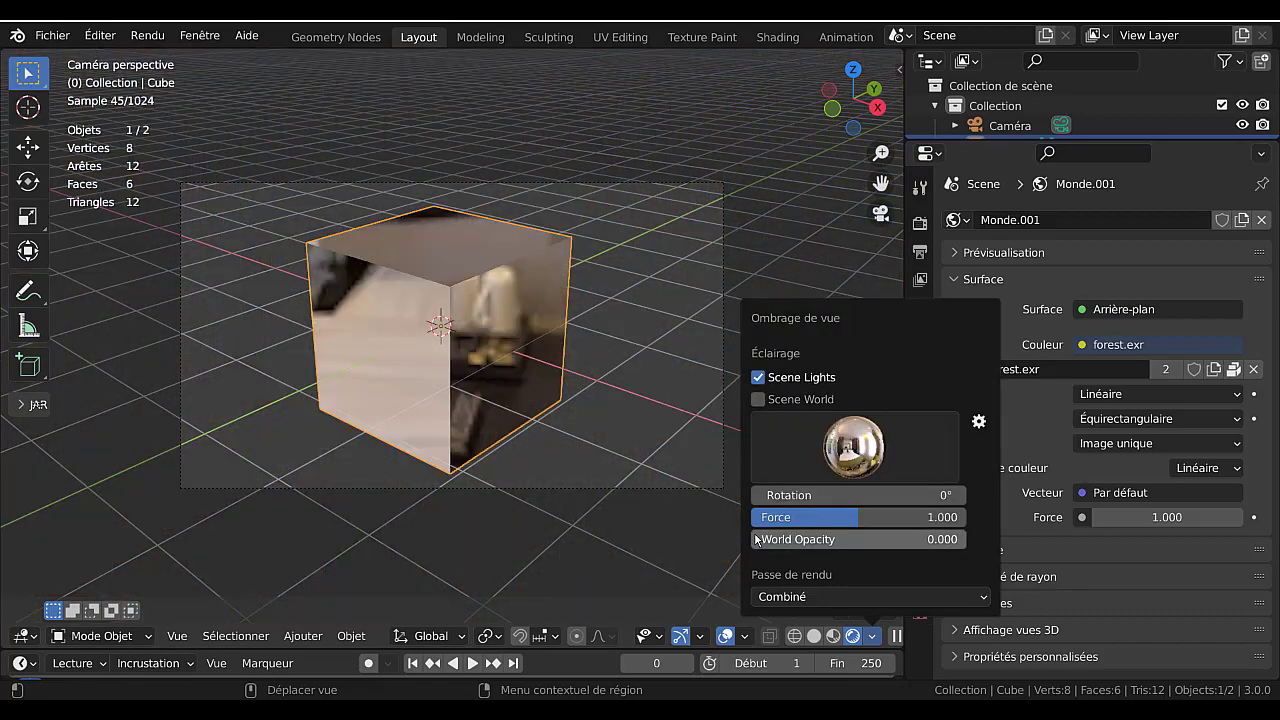
key(F12)
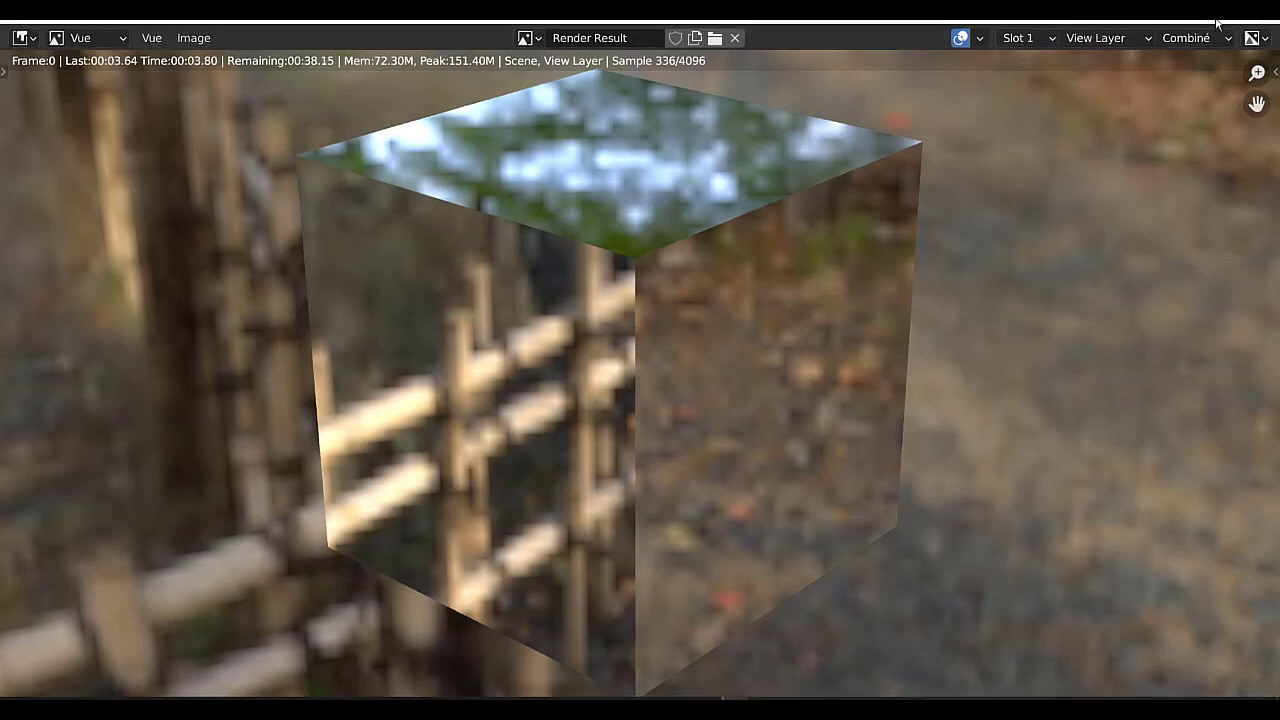
key(Escape)
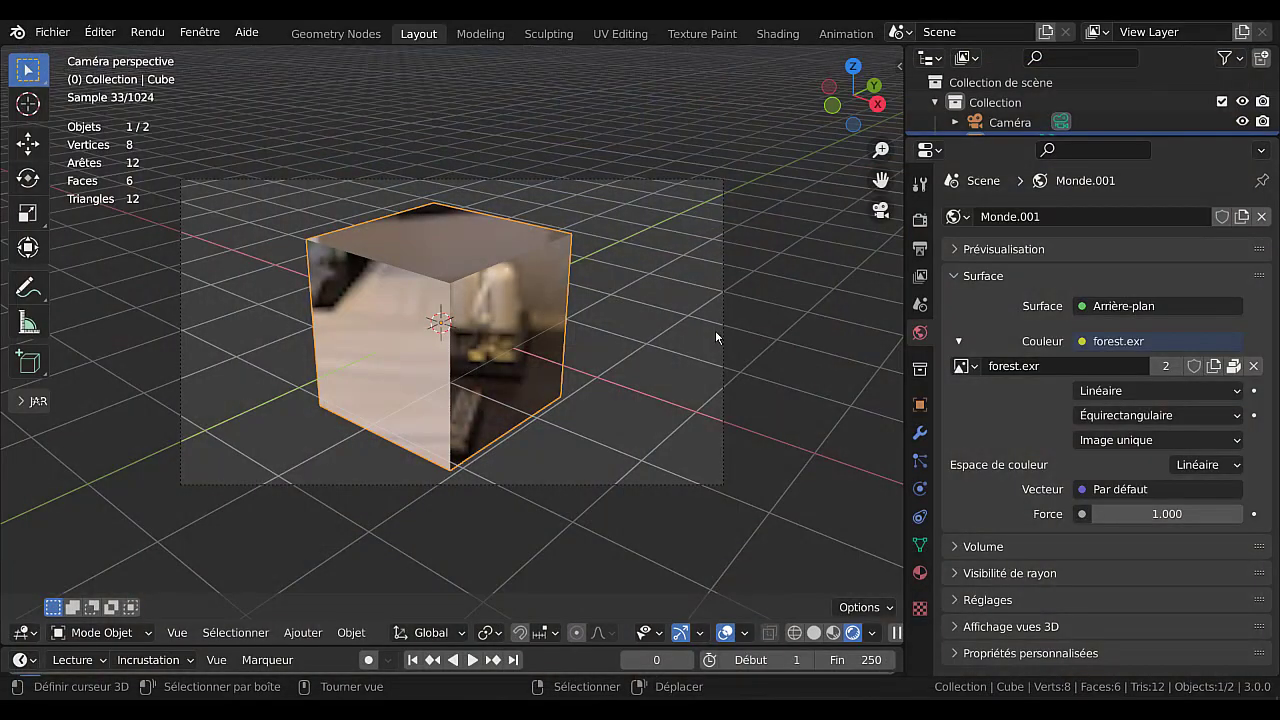
- Enable Scene World in the rendered viewport and hide the forest world from camera rays
click(872, 632)
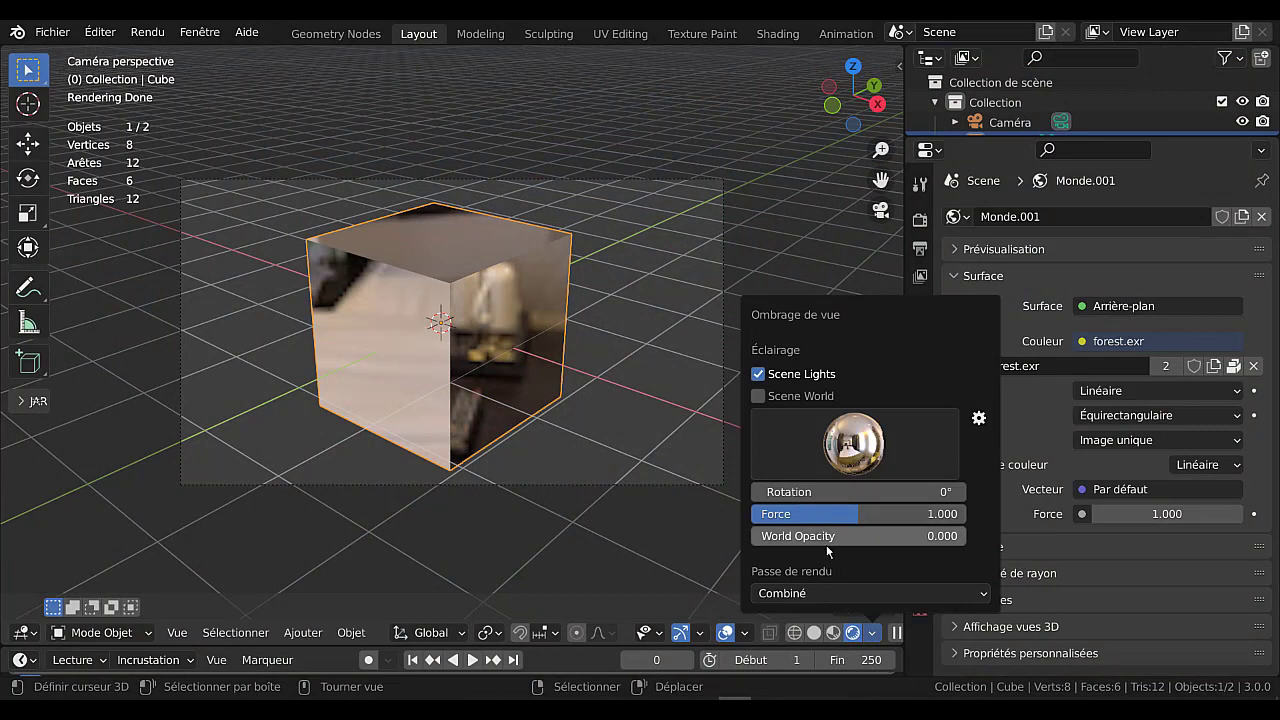
click(758, 396)
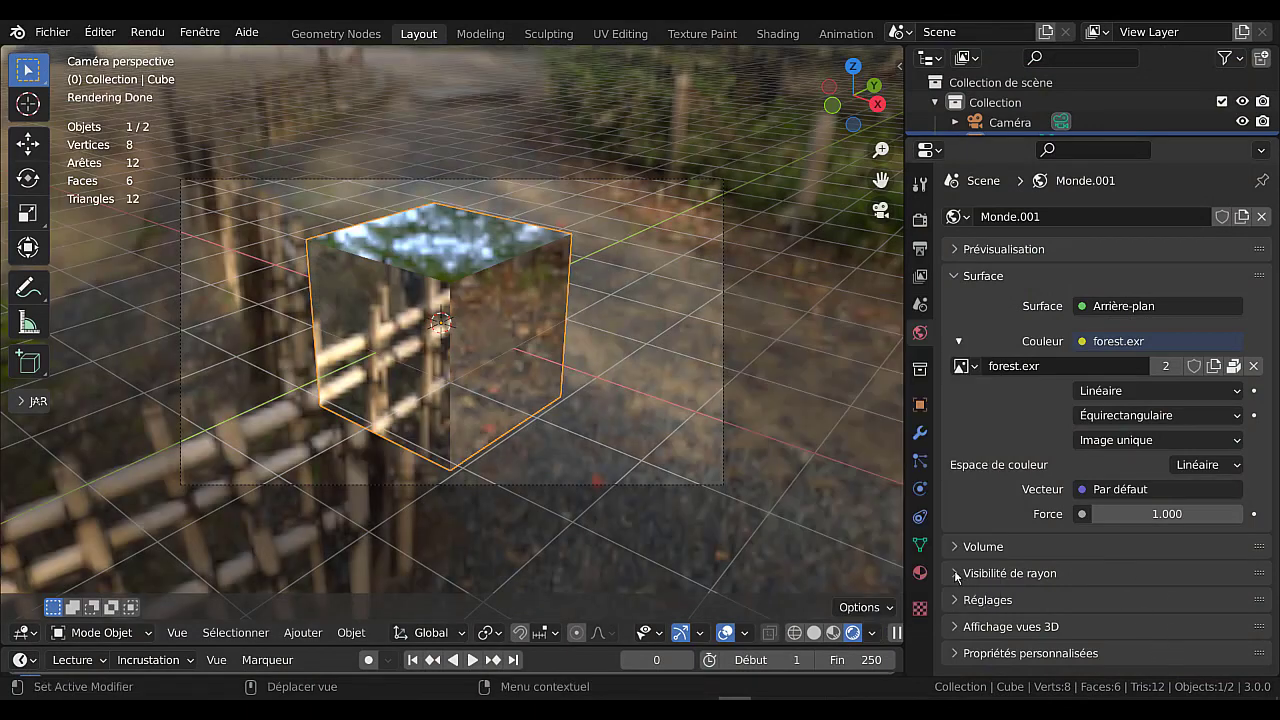
click(956, 574)
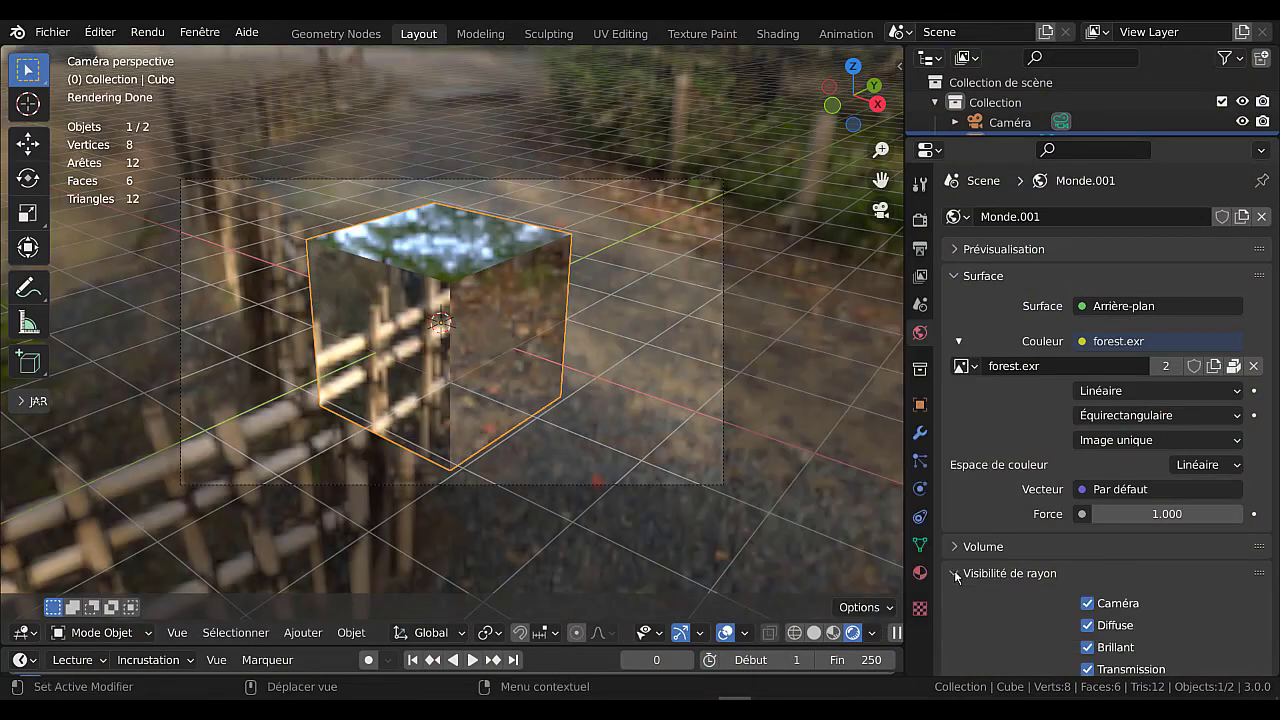
click(1087, 604)
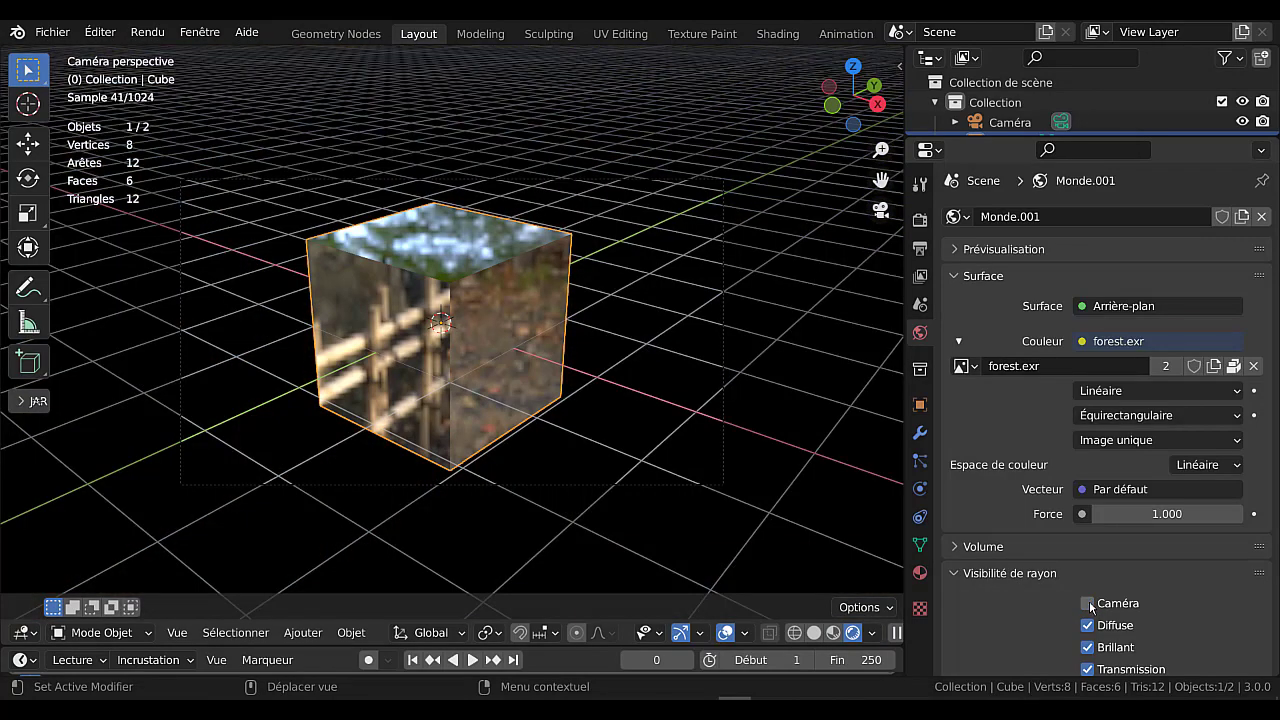
- Render the cube with the forest world hidden from camera rays, and close the render
key(F12)
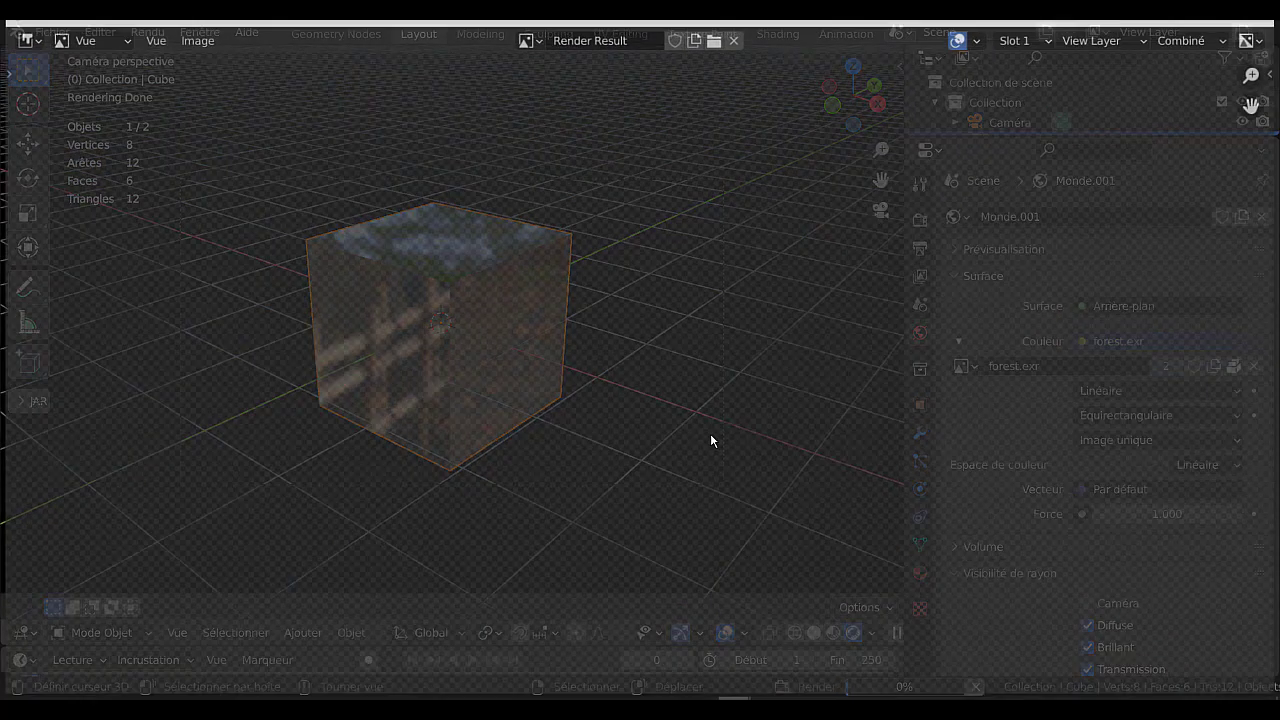
scroll(712, 441, up, 2)
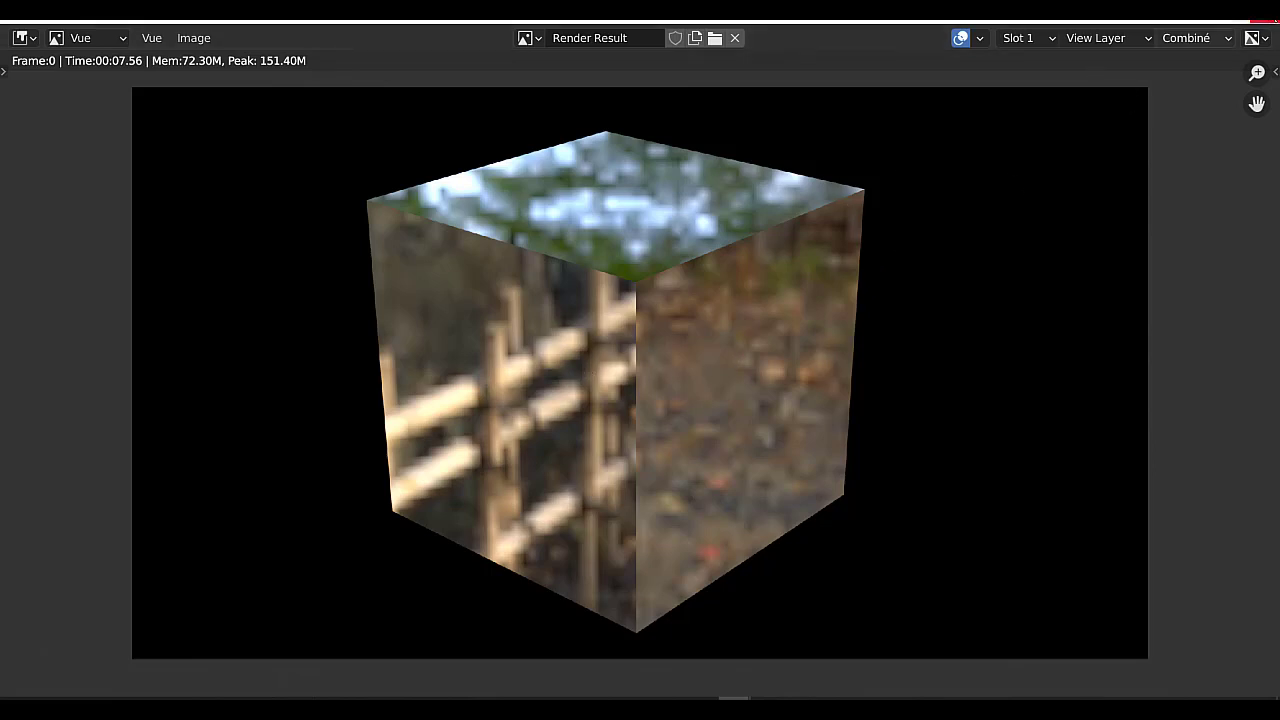
click(1264, 20)
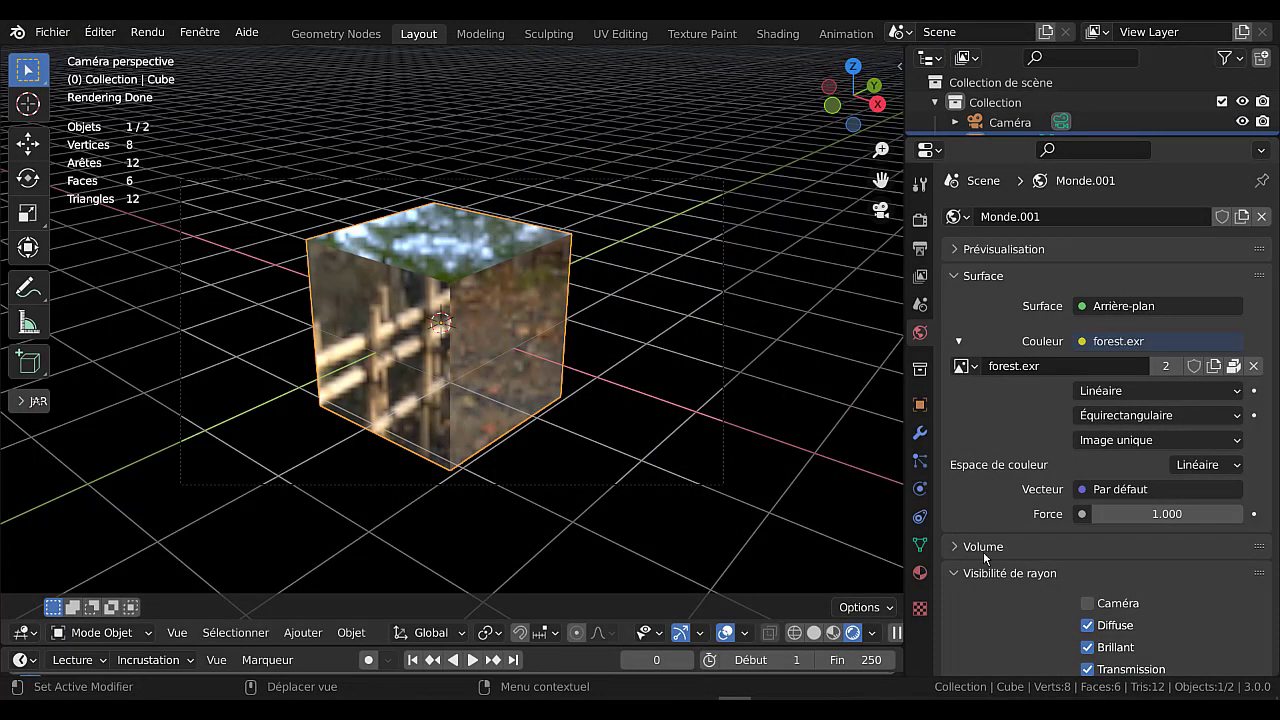
- Examine the cube's material parameters and the list of available surface shaders without changing the shader
scroll(1034, 577, down, 3)
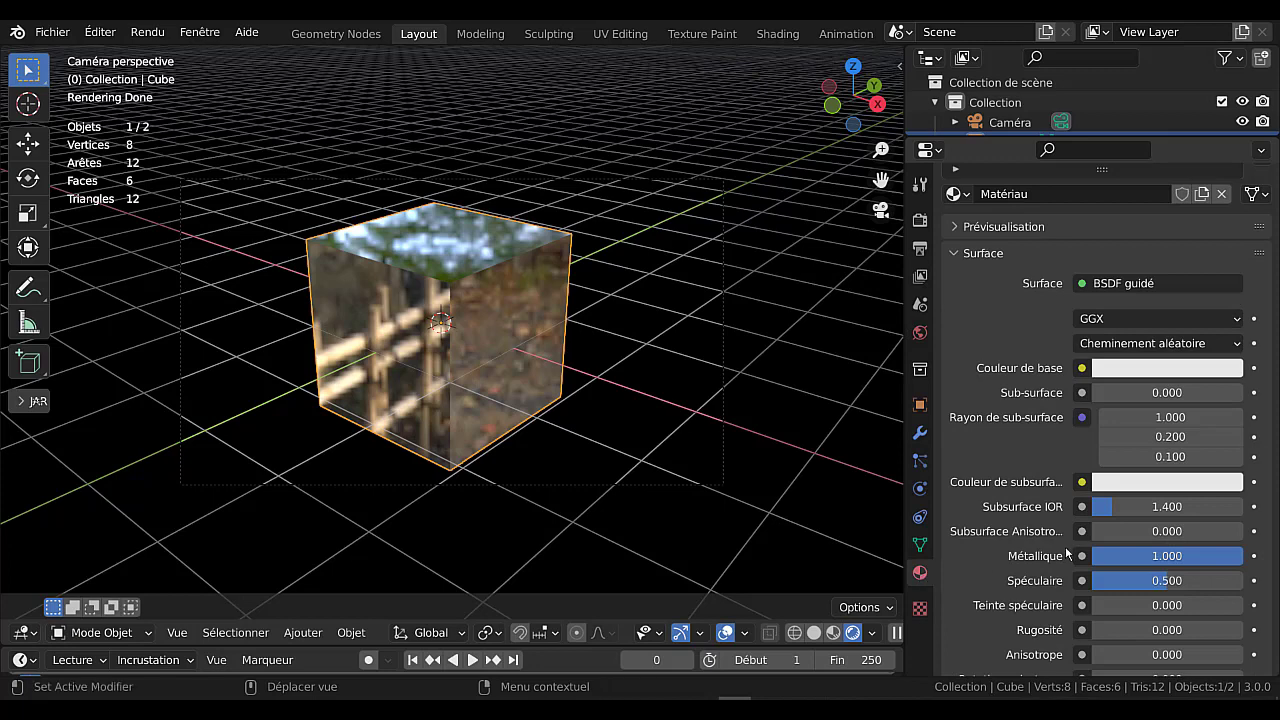
scroll(1065, 546, down, 2)
scroll(1065, 546, up, 3)
scroll(1199, 552, down, 1)
scroll(1199, 555, down, 6)
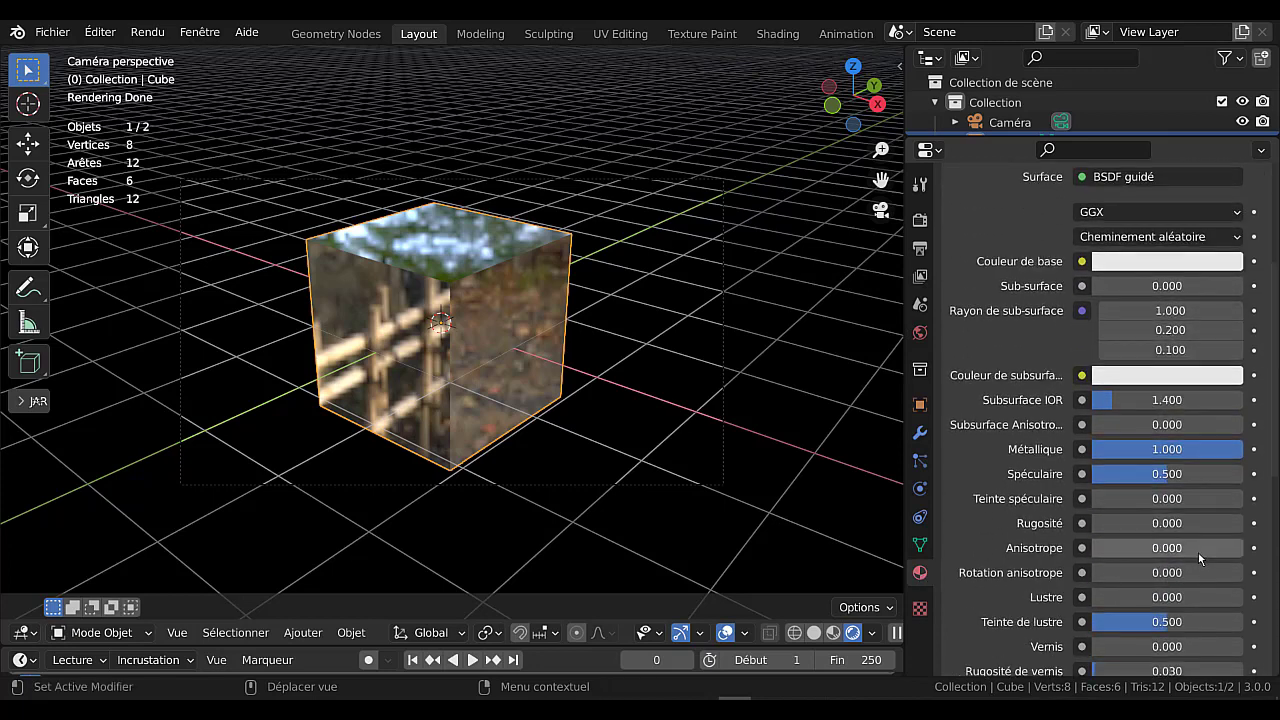
scroll(1121, 502, up, 3)
scroll(1120, 495, up, 4)
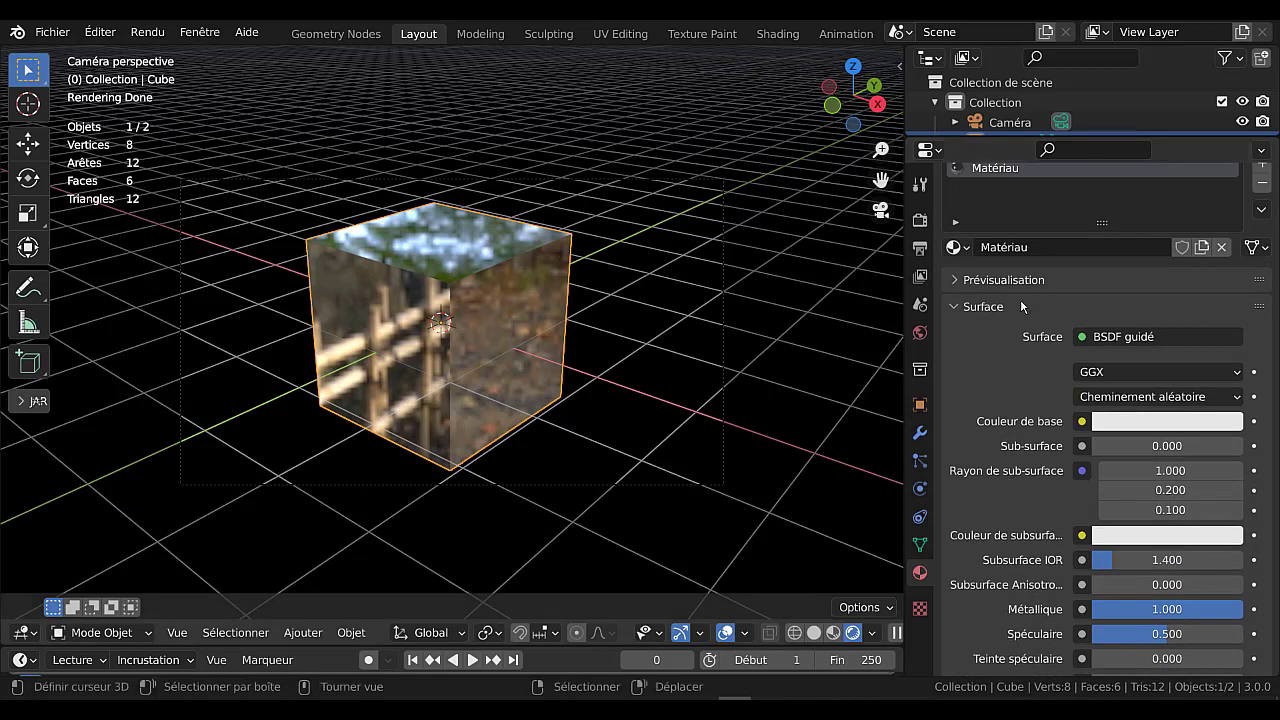
click(1169, 339)
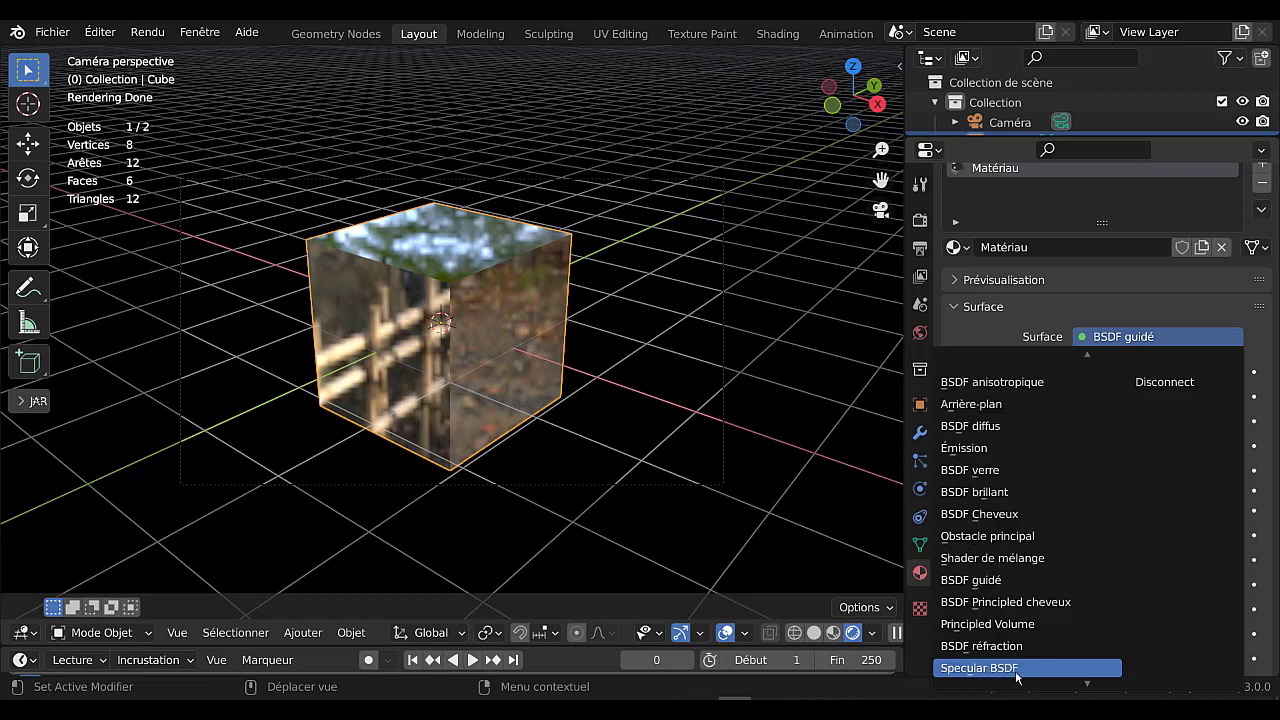
scroll(1016, 673, down, 1)
scroll(1003, 626, down, 4)
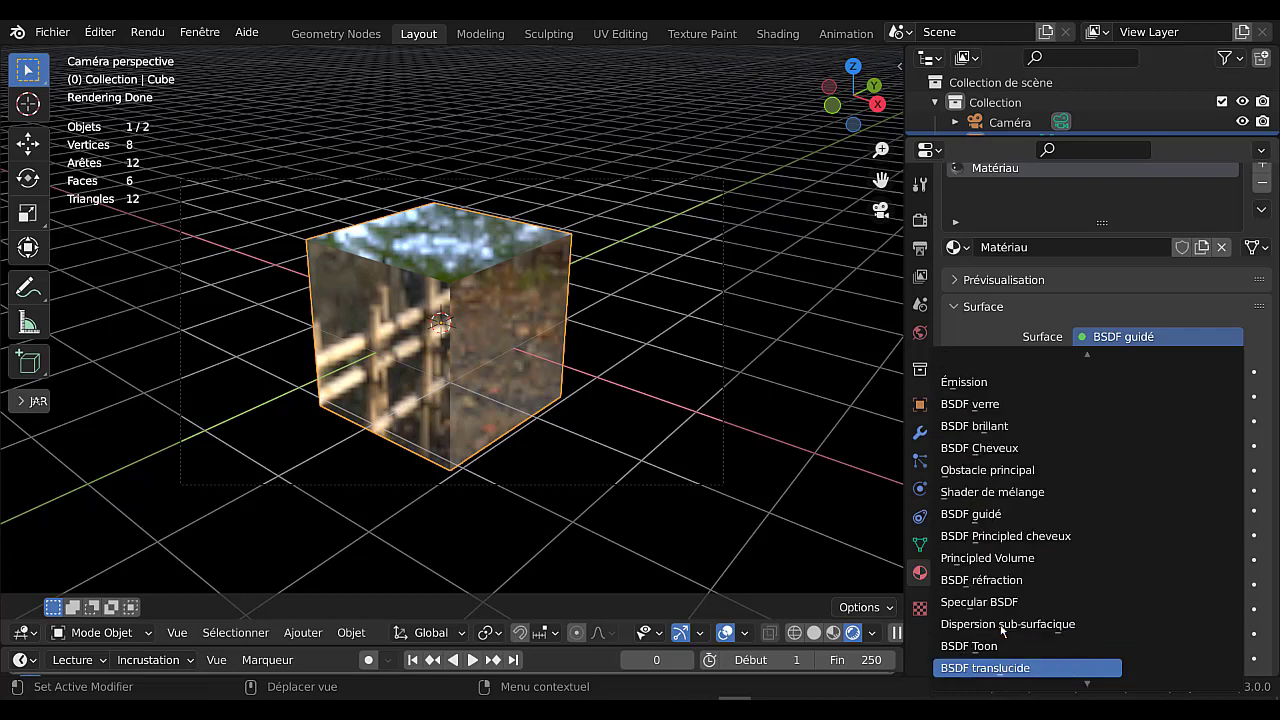
scroll(1003, 626, down, 3)
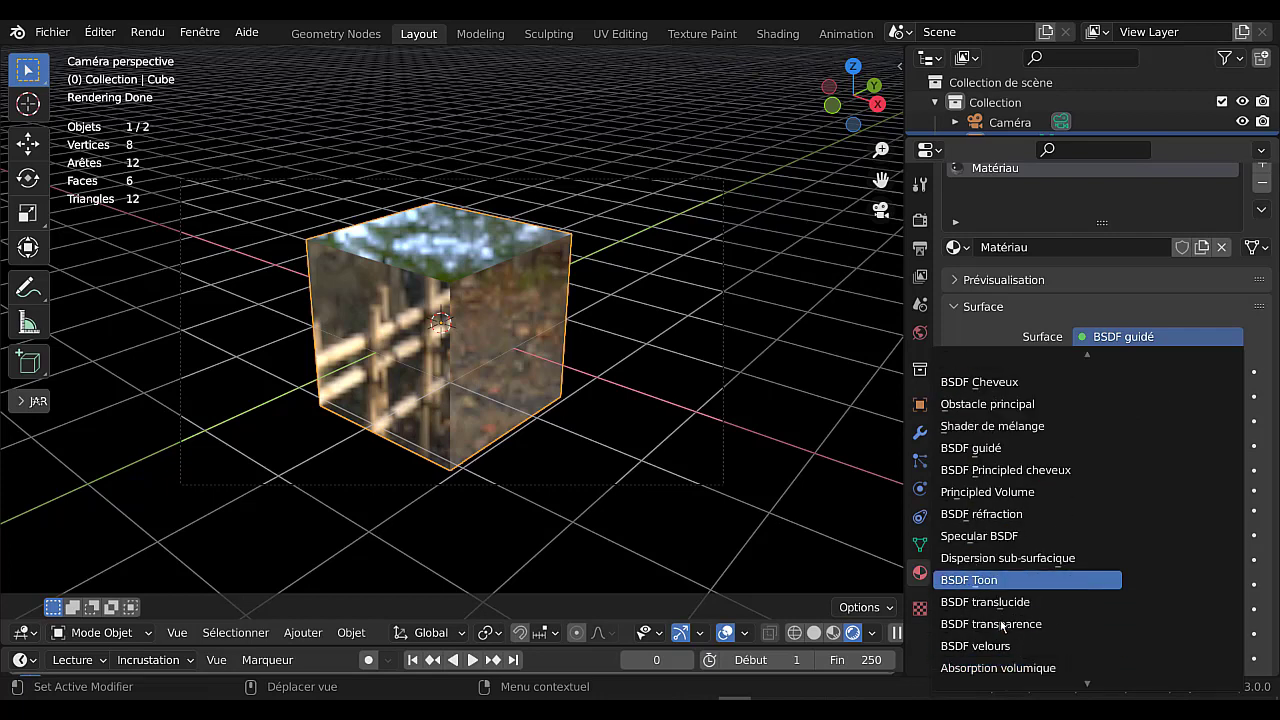
scroll(1160, 400, up, 2)
click(1136, 345)
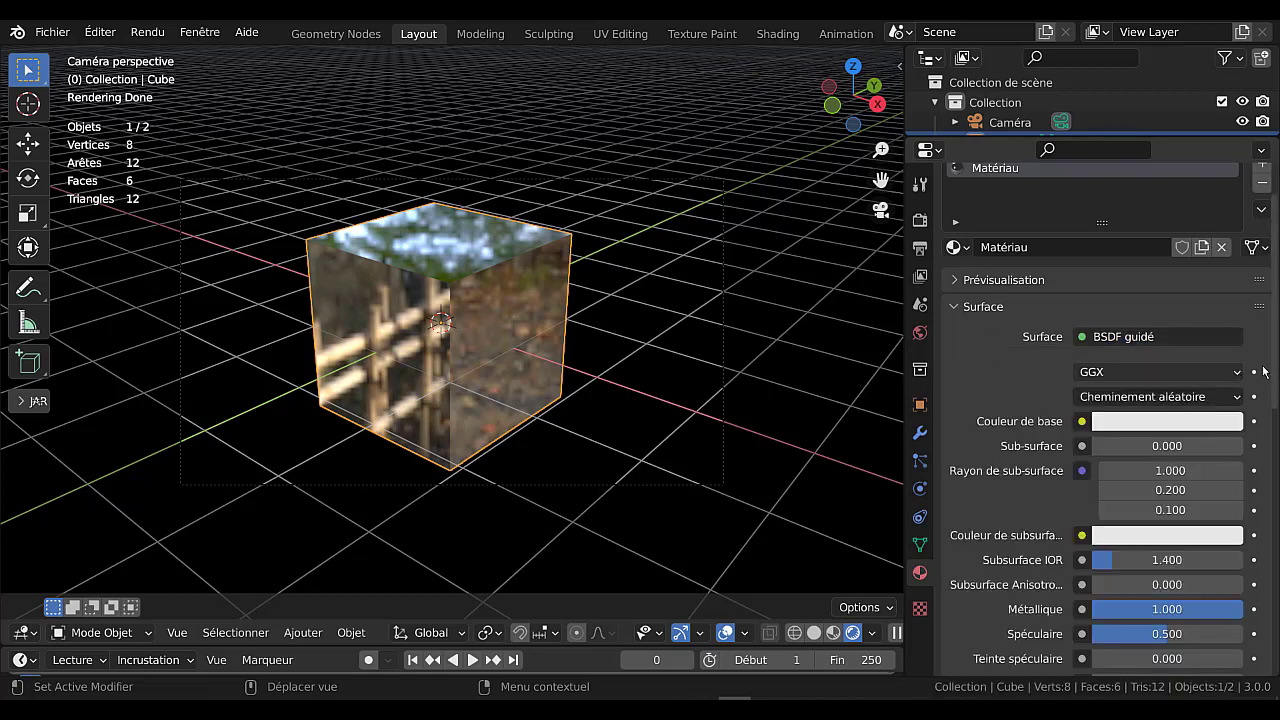
- Unlink the metallic material from the cube's material slot
scroll(1274, 366, up, 2)
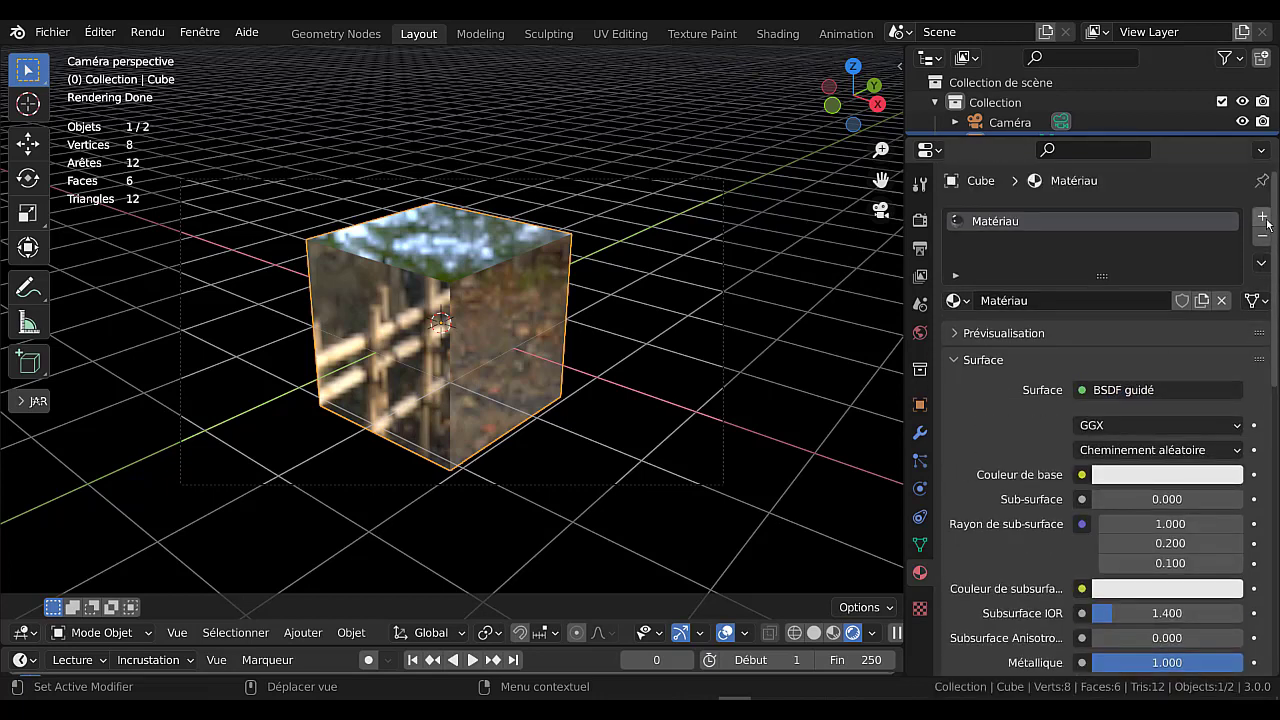
click(1222, 301)
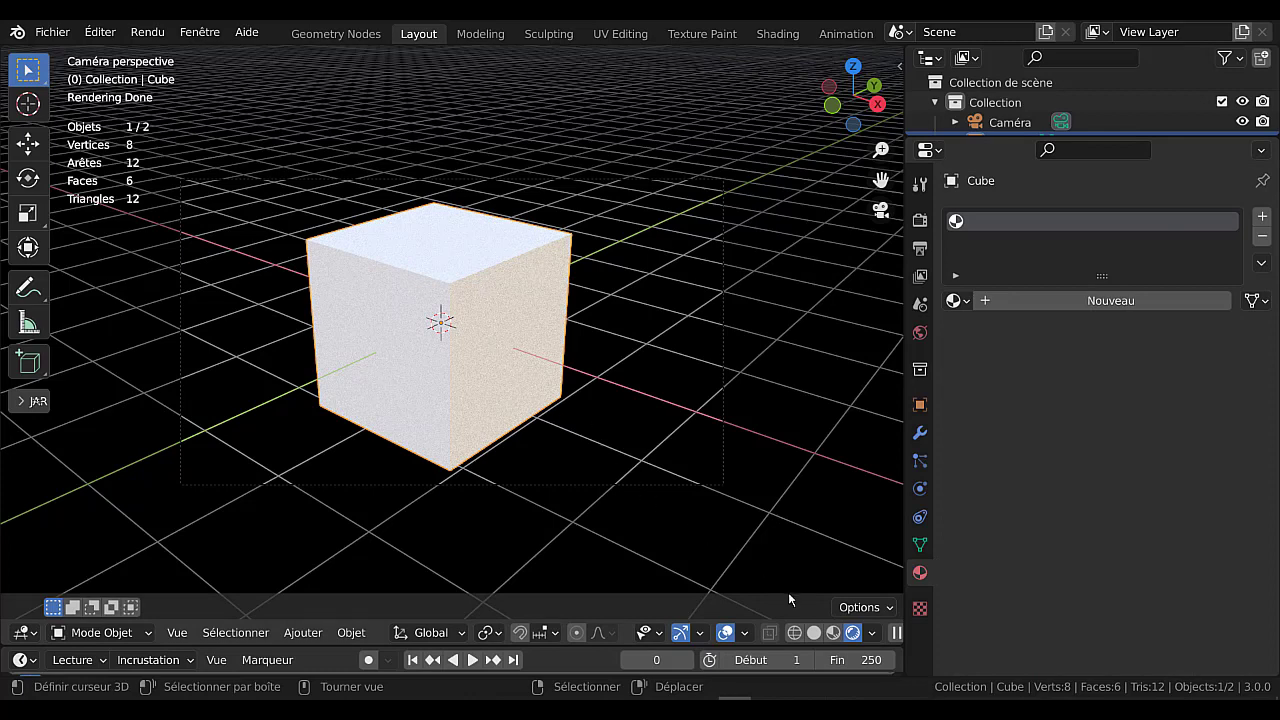
- Unlink the environment image from the world's colour and reassign forest.exr from the existing images
click(920, 332)
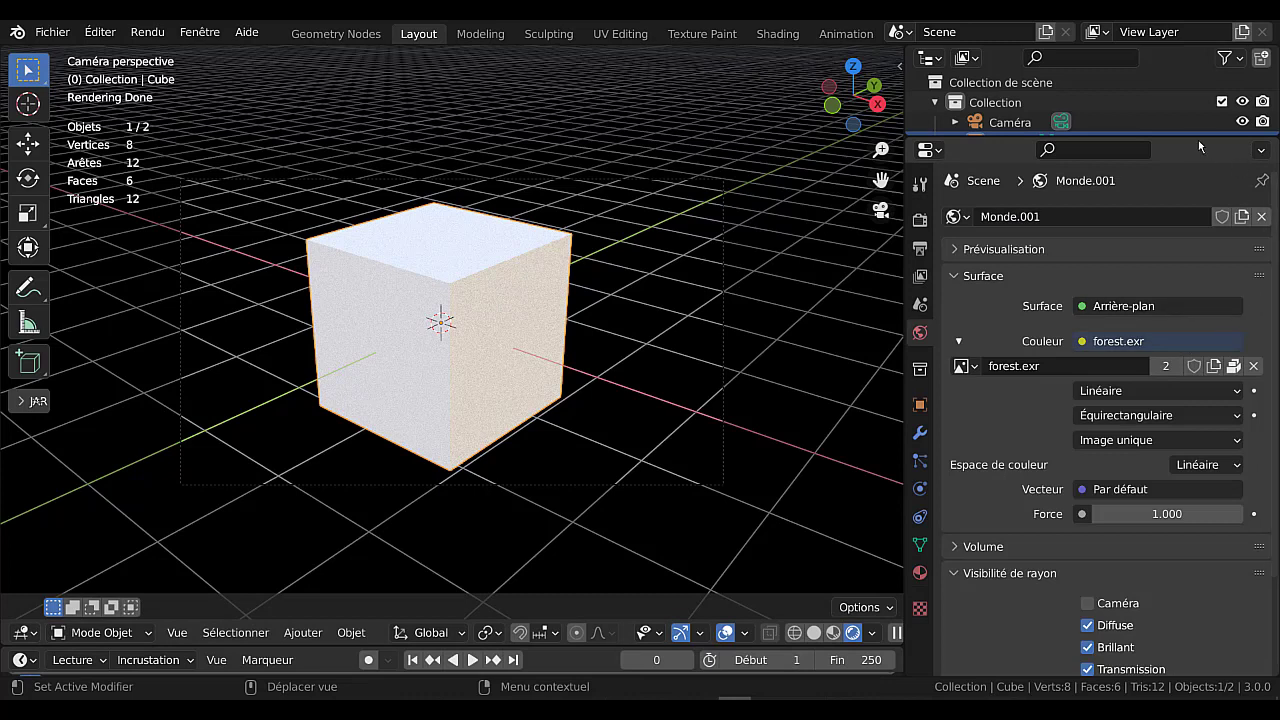
drag(1197, 133, 1197, 165)
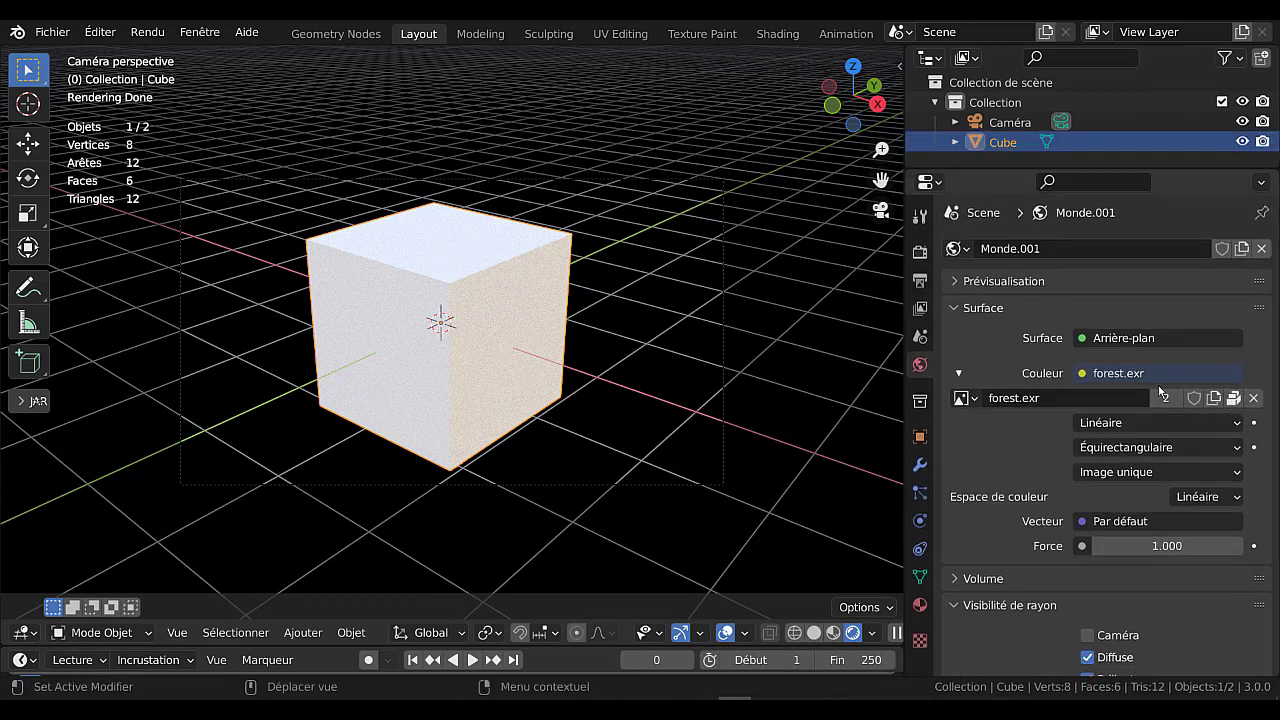
click(1254, 398)
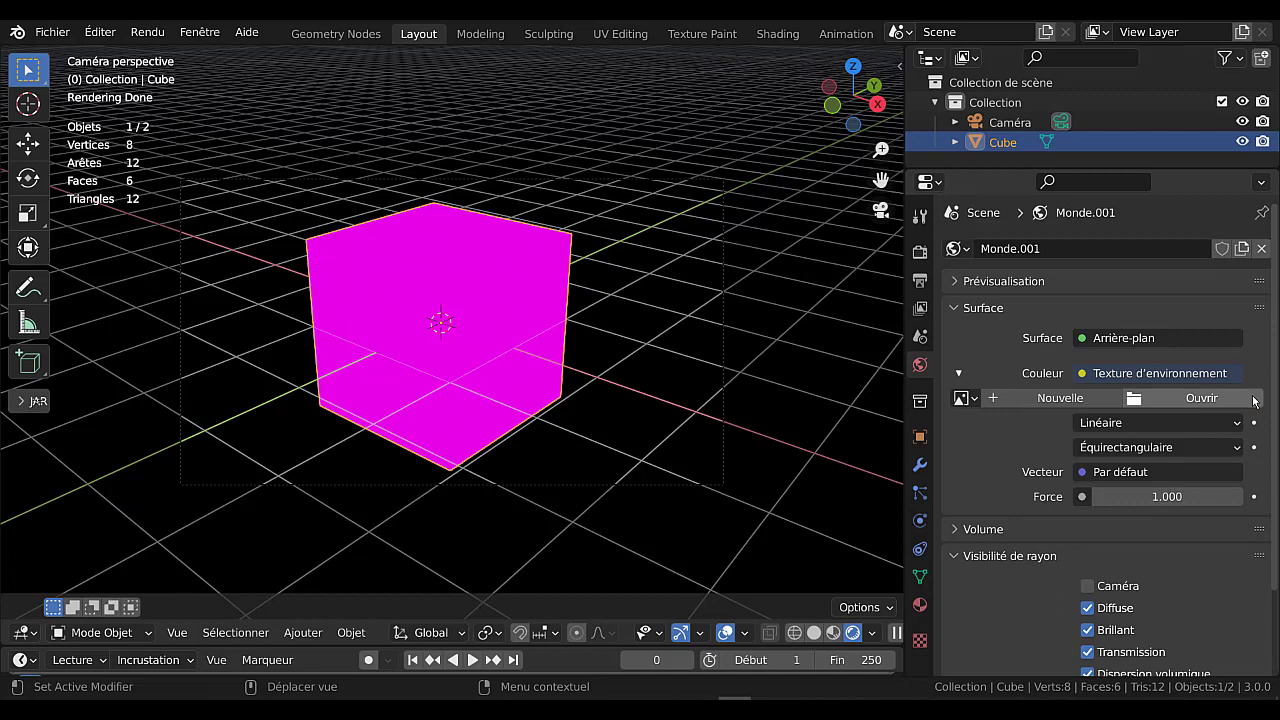
click(966, 399)
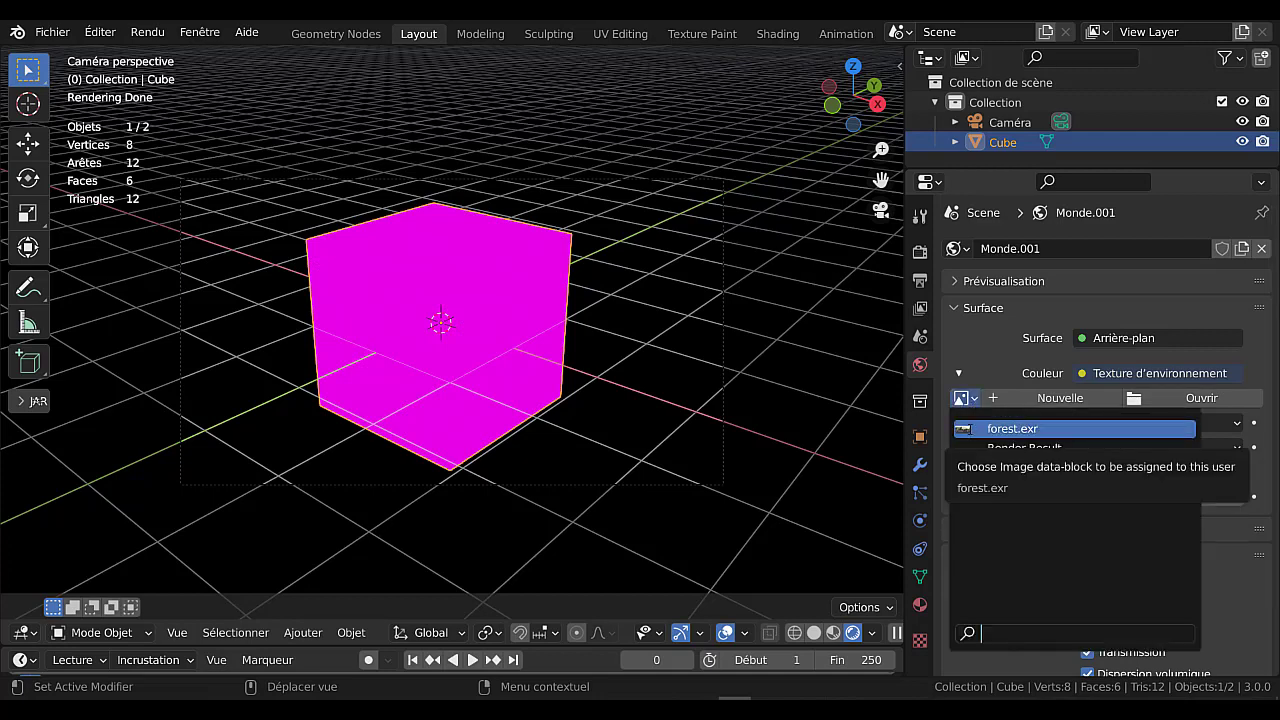
click(965, 429)
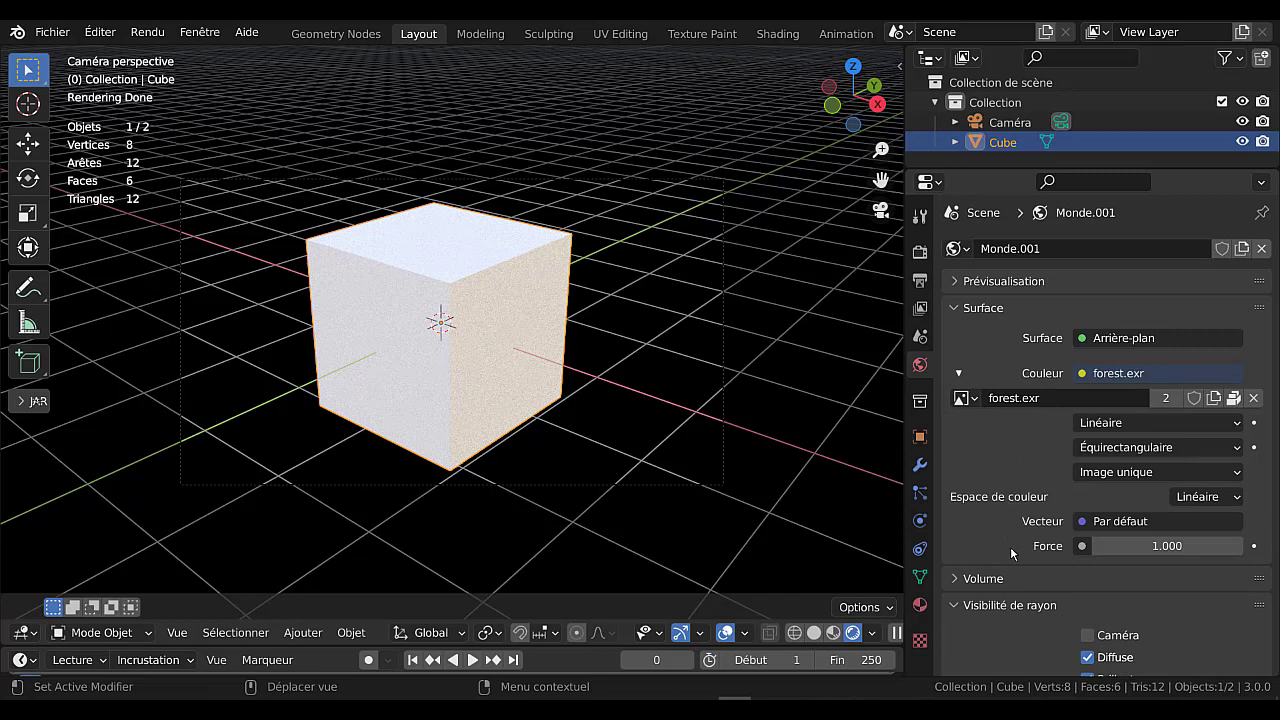
- Create a new material on the cube and set its surface shader to BSDF réfraction
click(920, 605)
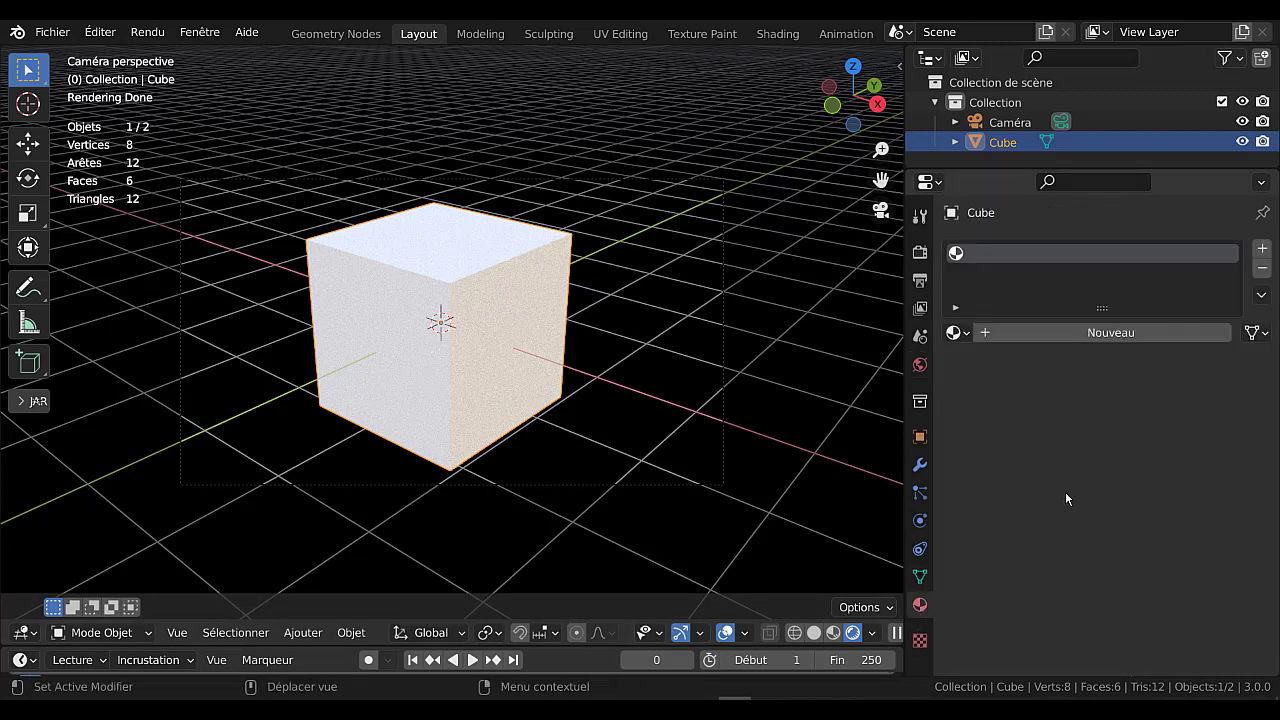
click(1117, 333)
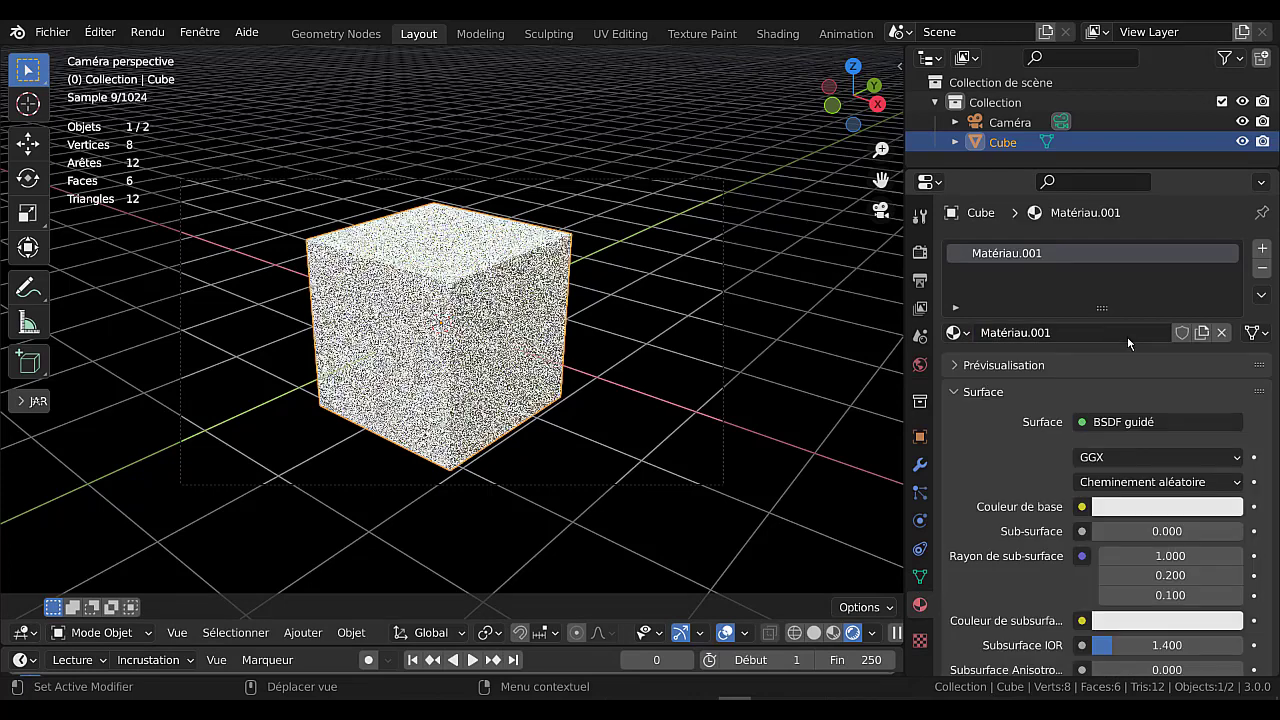
click(1158, 423)
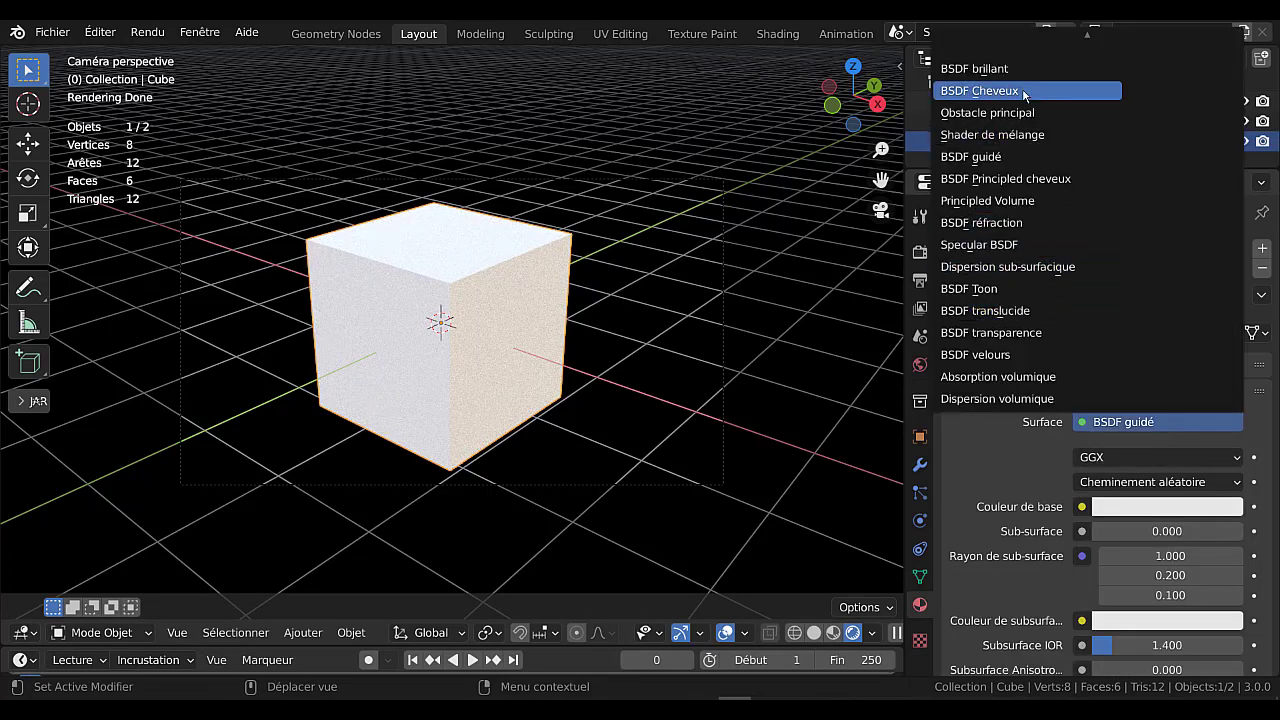
scroll(1024, 90, up, 5)
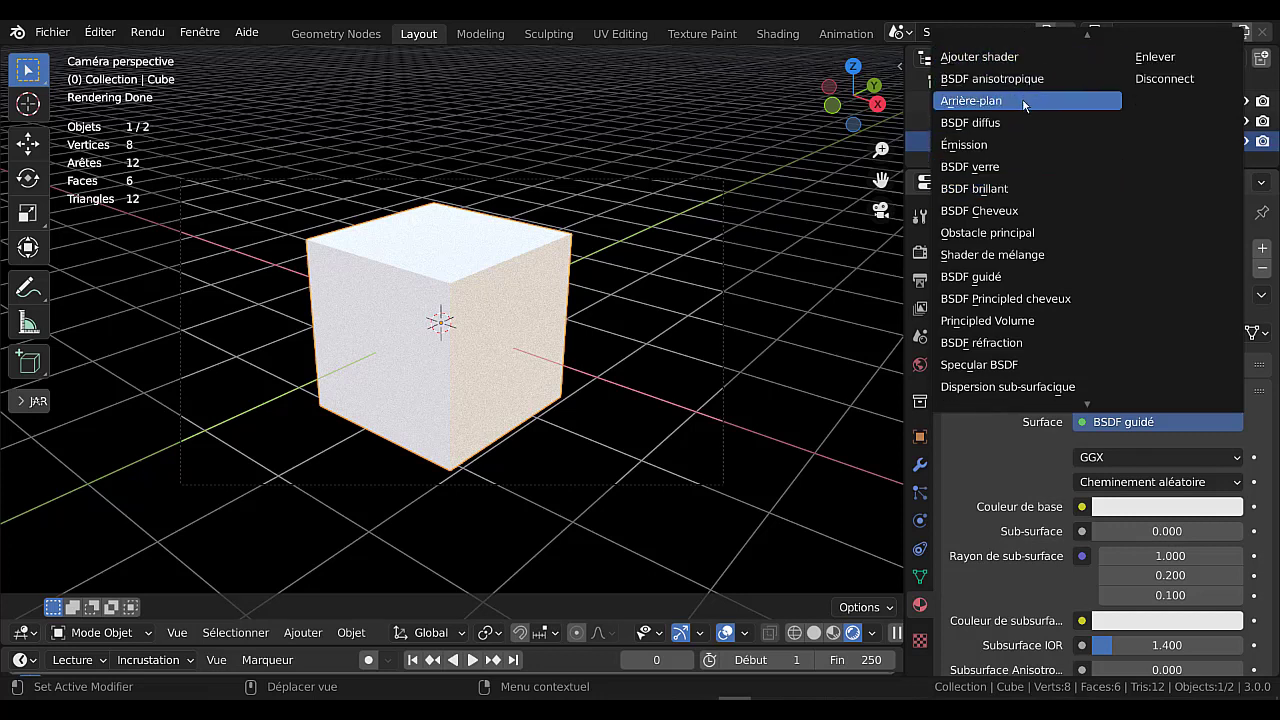
scroll(1022, 85, up, 1)
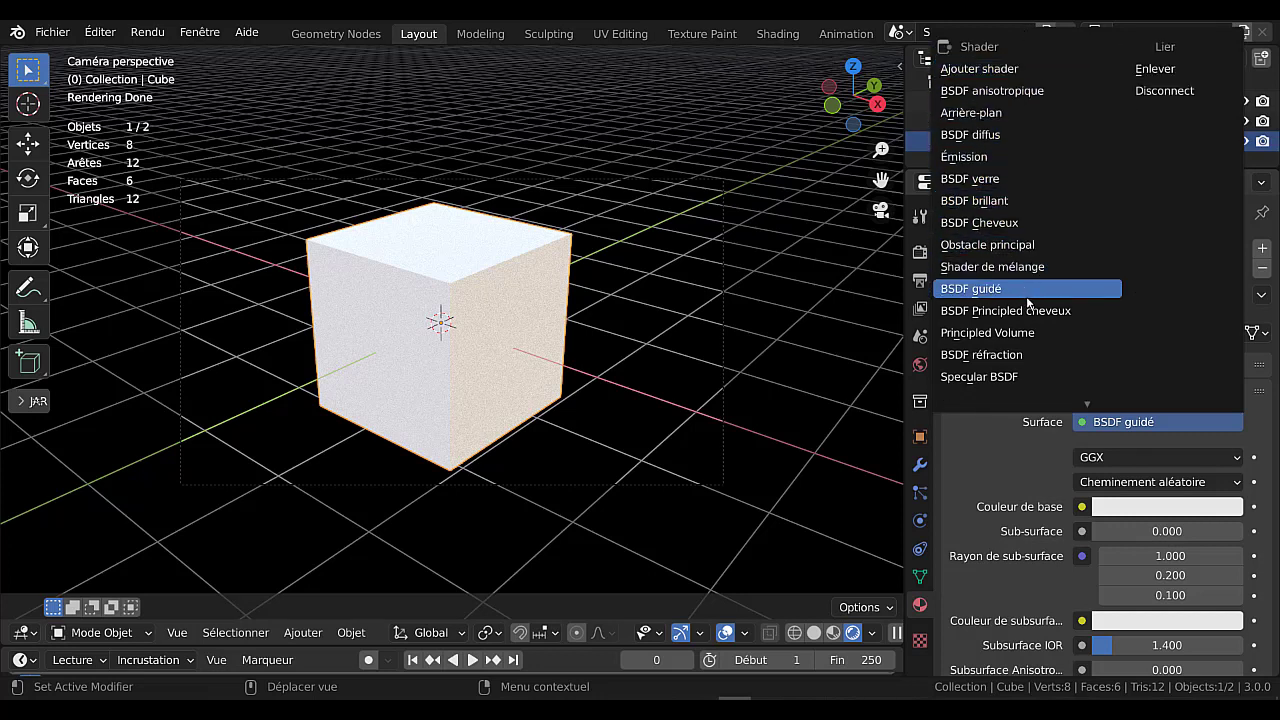
click(998, 356)
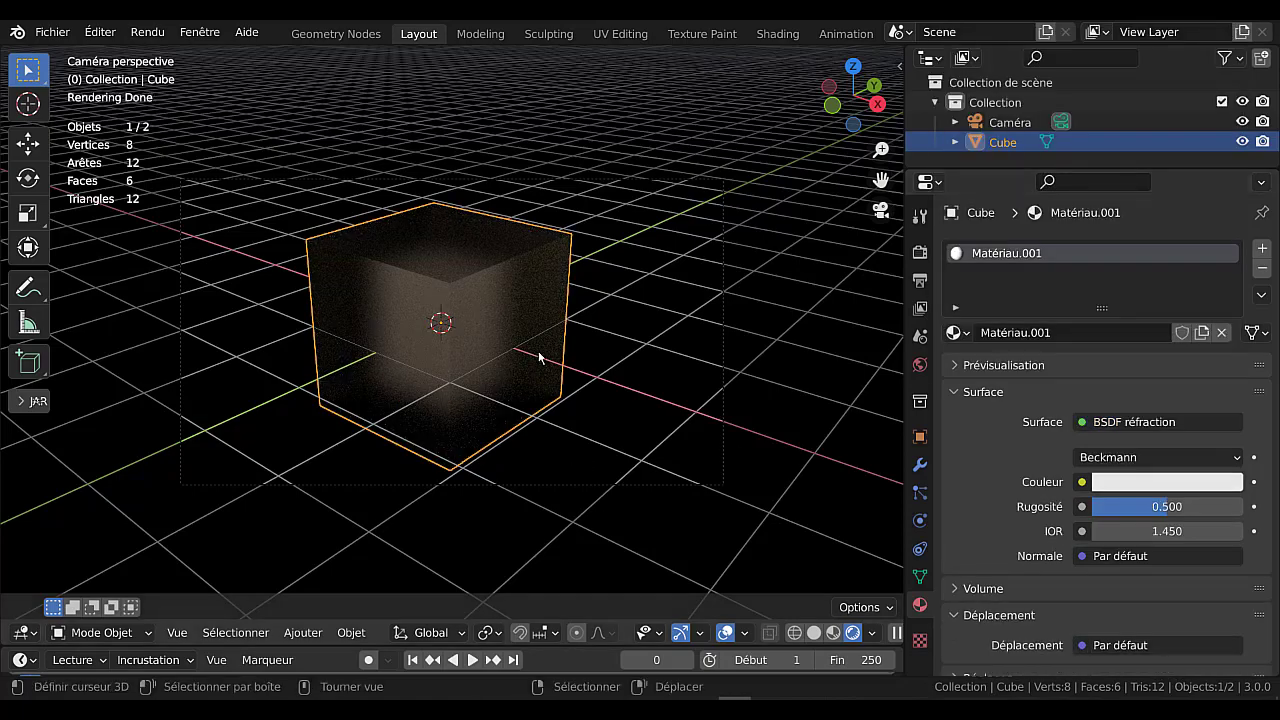
middle_drag(537, 354, 543, 343)
scroll(499, 369, up, 2)
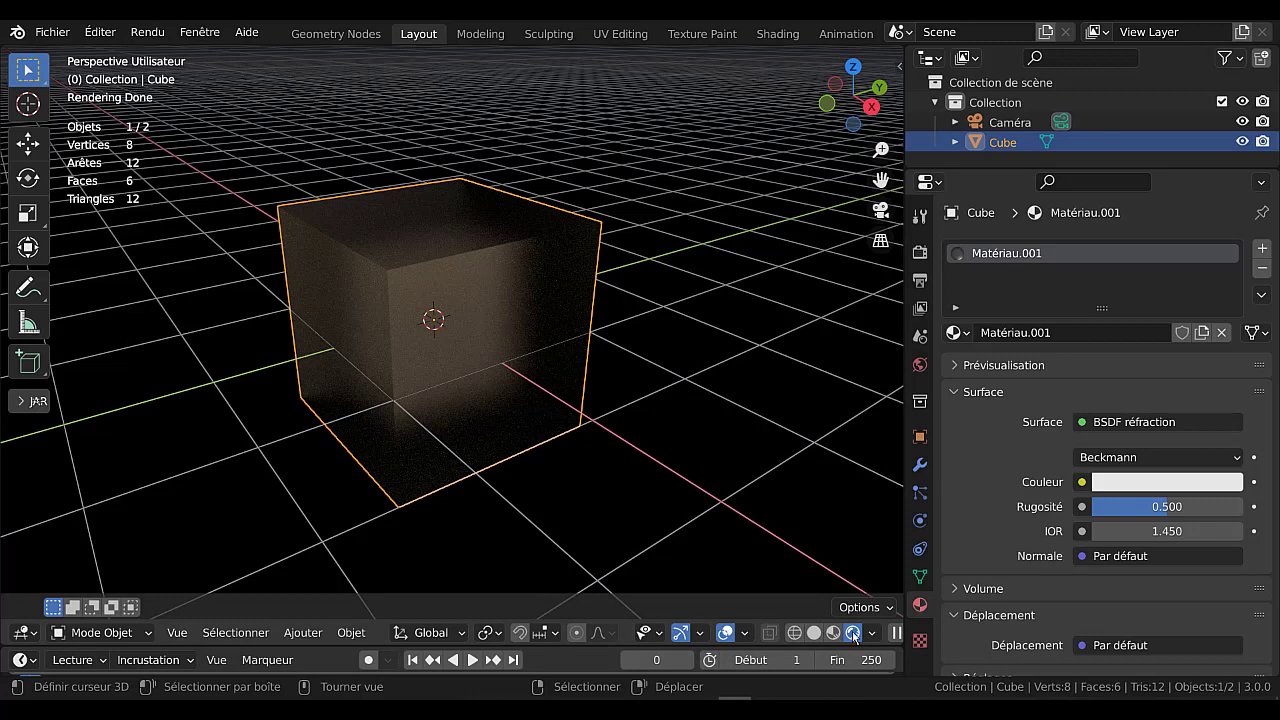
- Add a UV sphere inside the cube and scale it down to about 0.55
click(920, 366)
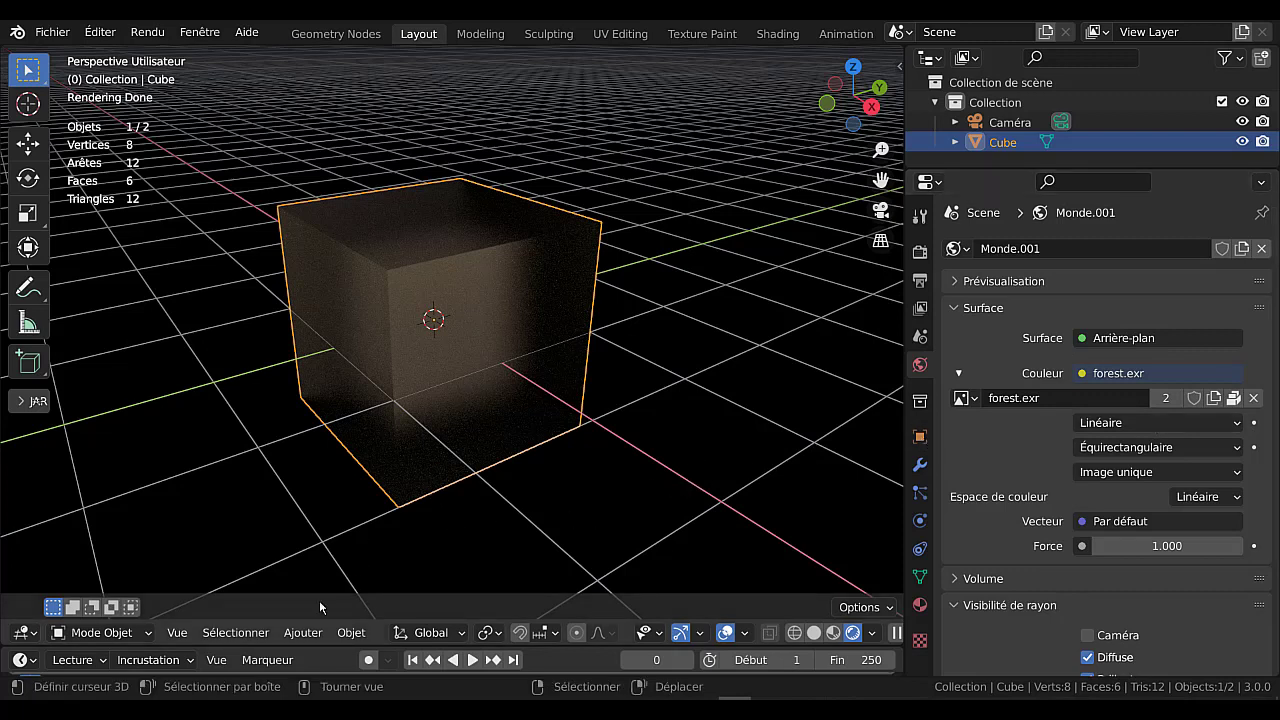
click(302, 632)
mouse_move(308, 613)
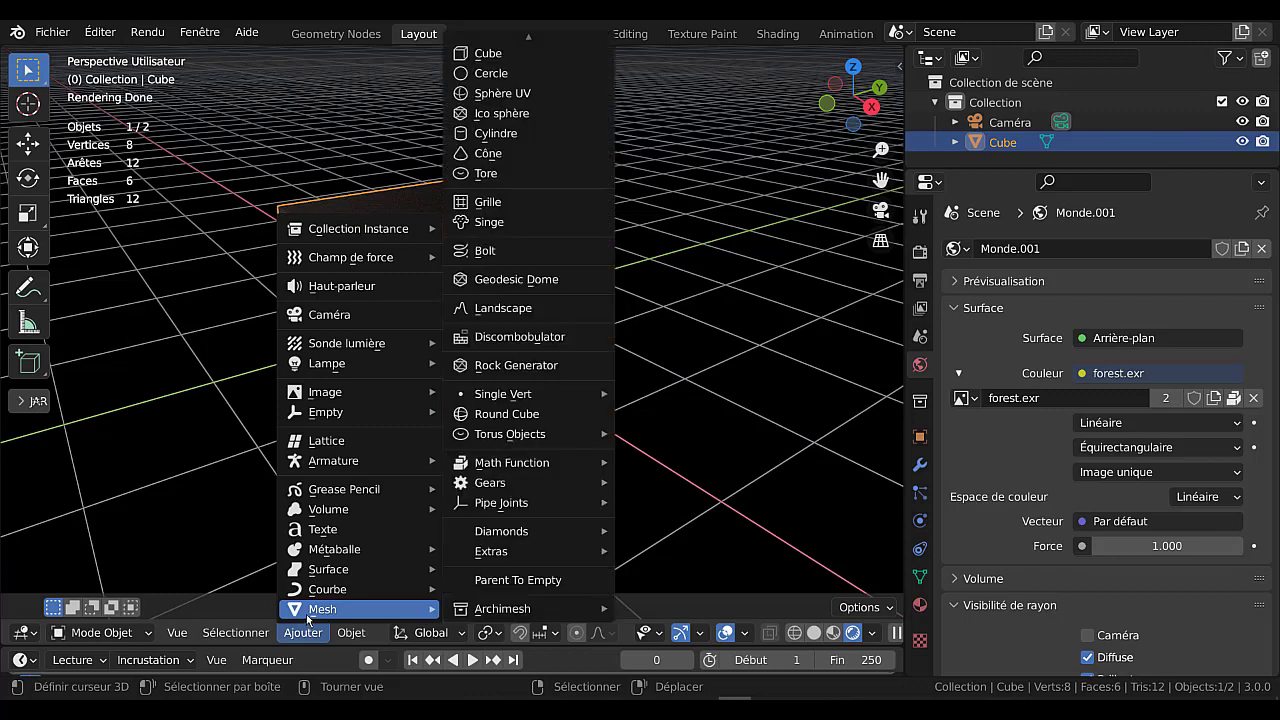
click(494, 97)
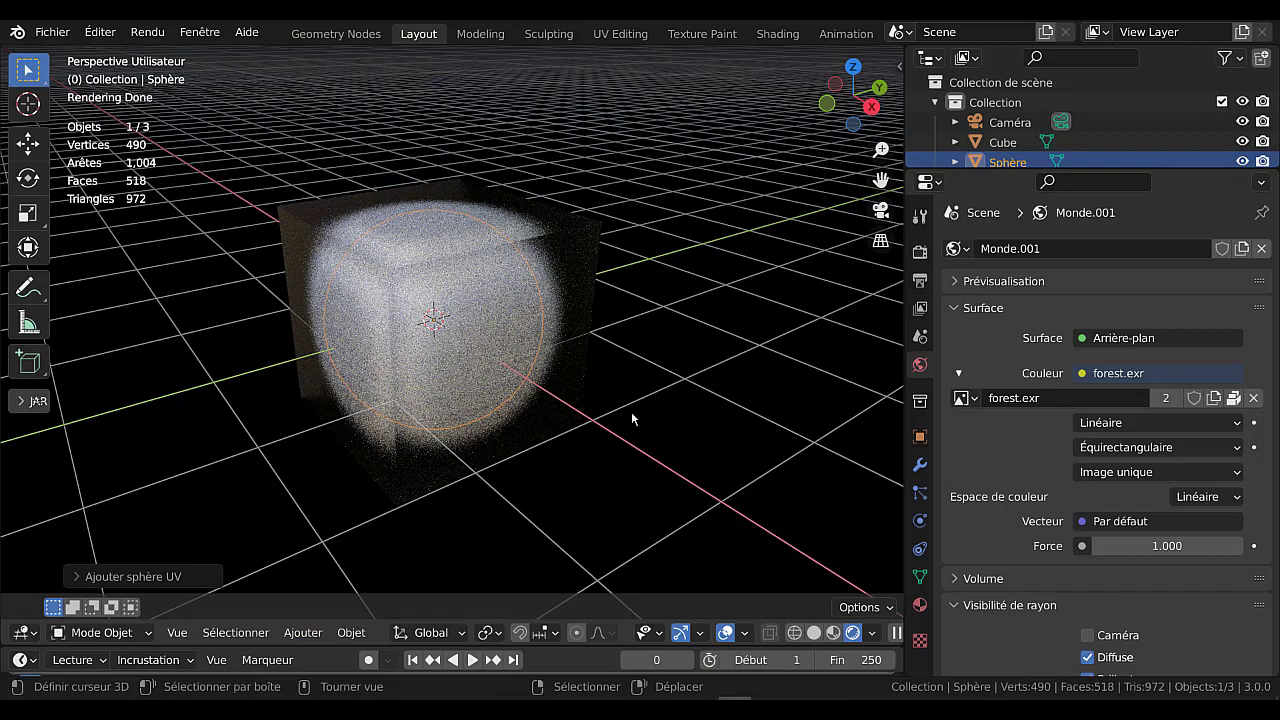
middle_drag(631, 411, 640, 440)
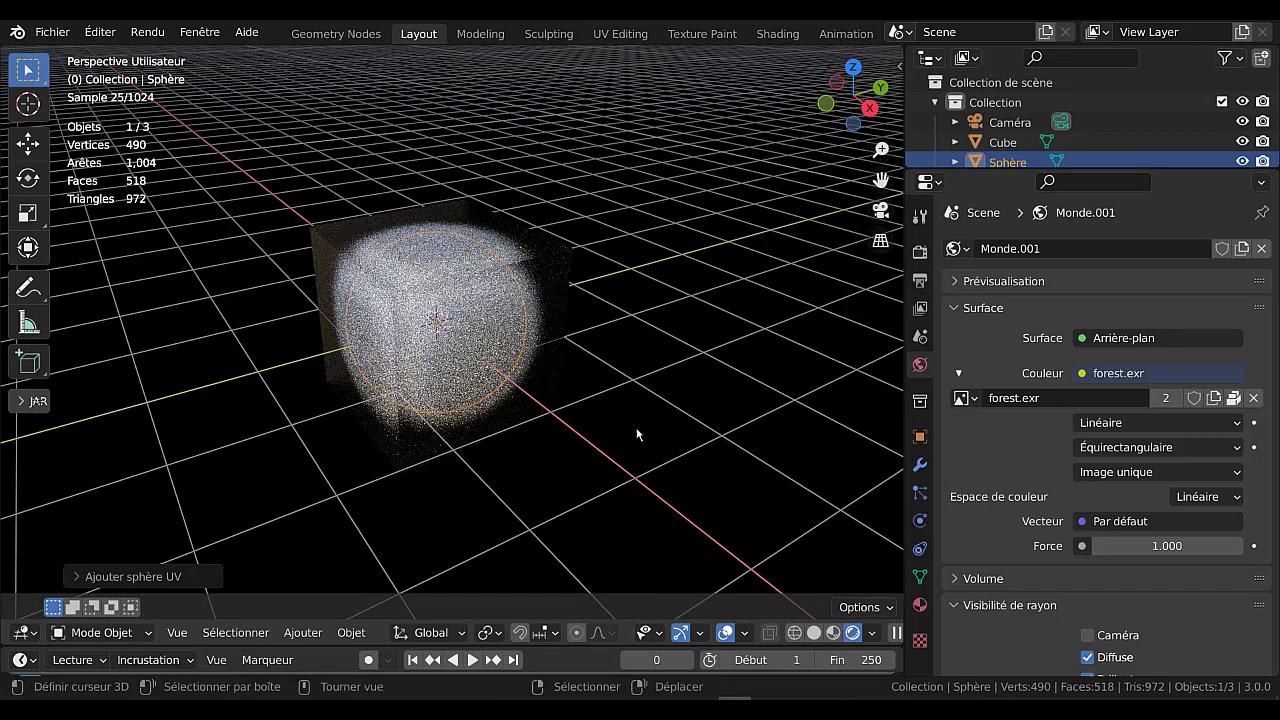
key(s)
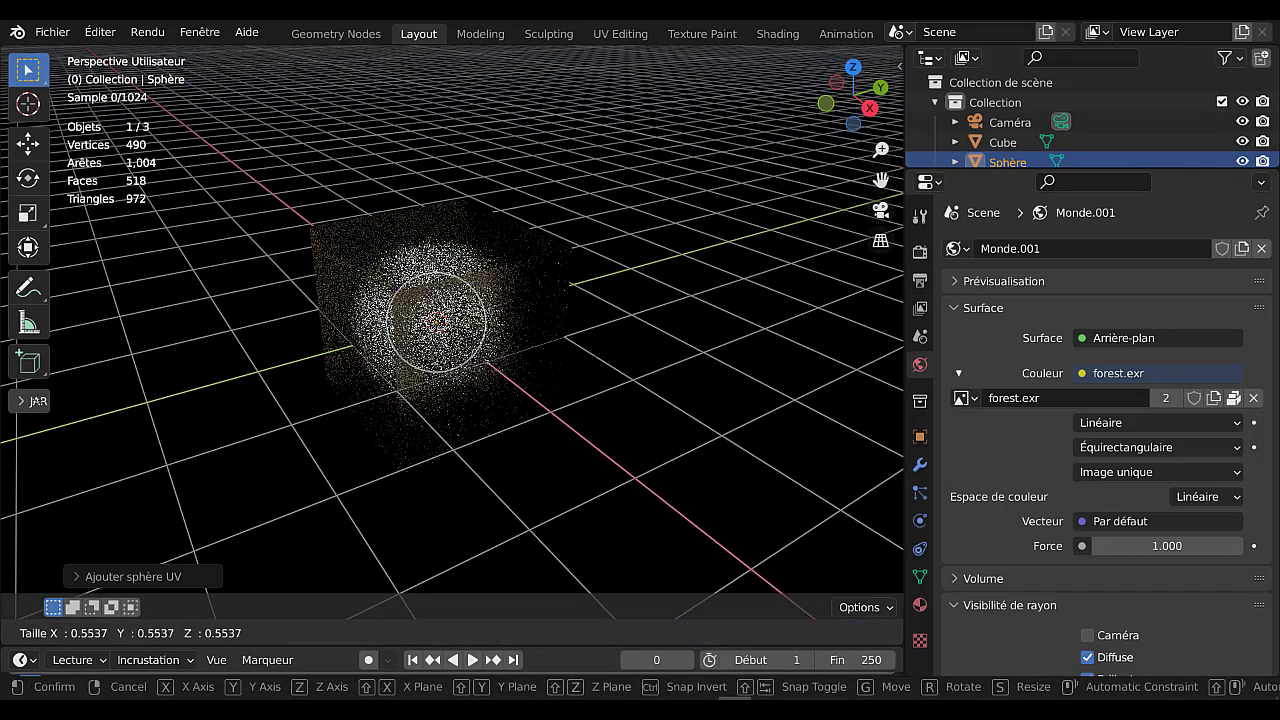
click(551, 452)
scroll(613, 468, up, 3)
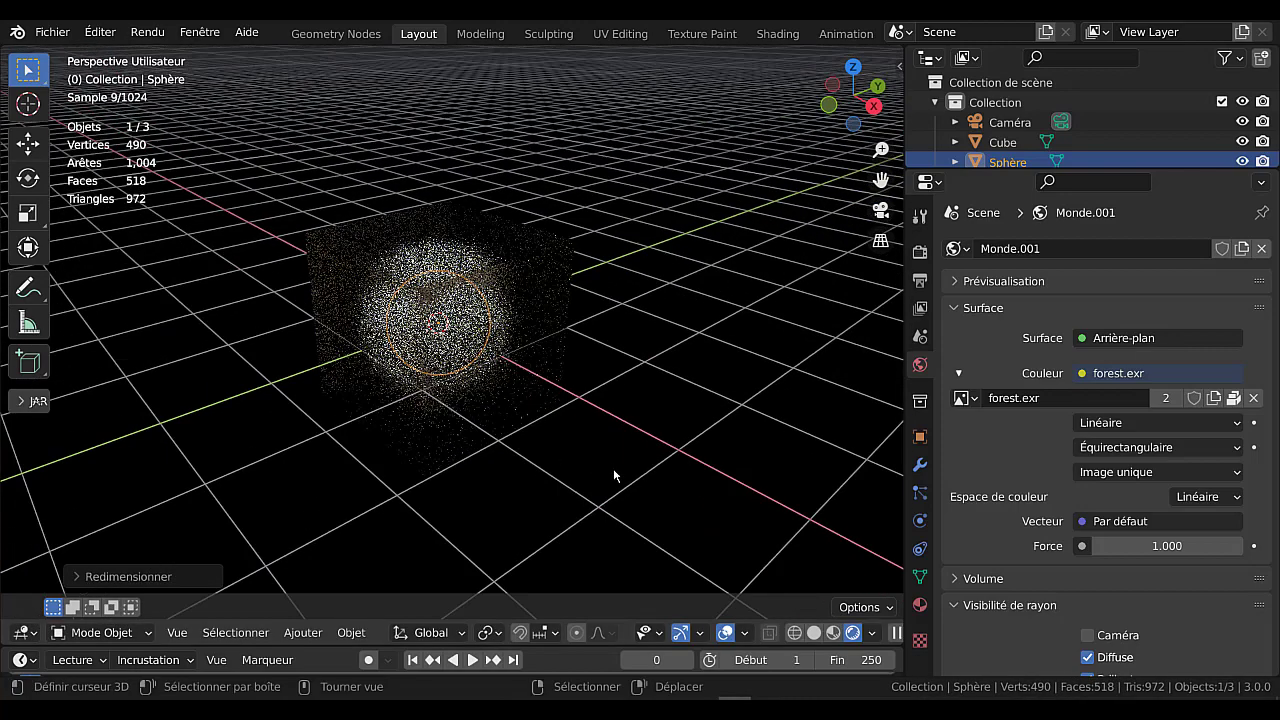
- Create a new material on the sphere and set its surface shader to BSDF Toon
click(920, 605)
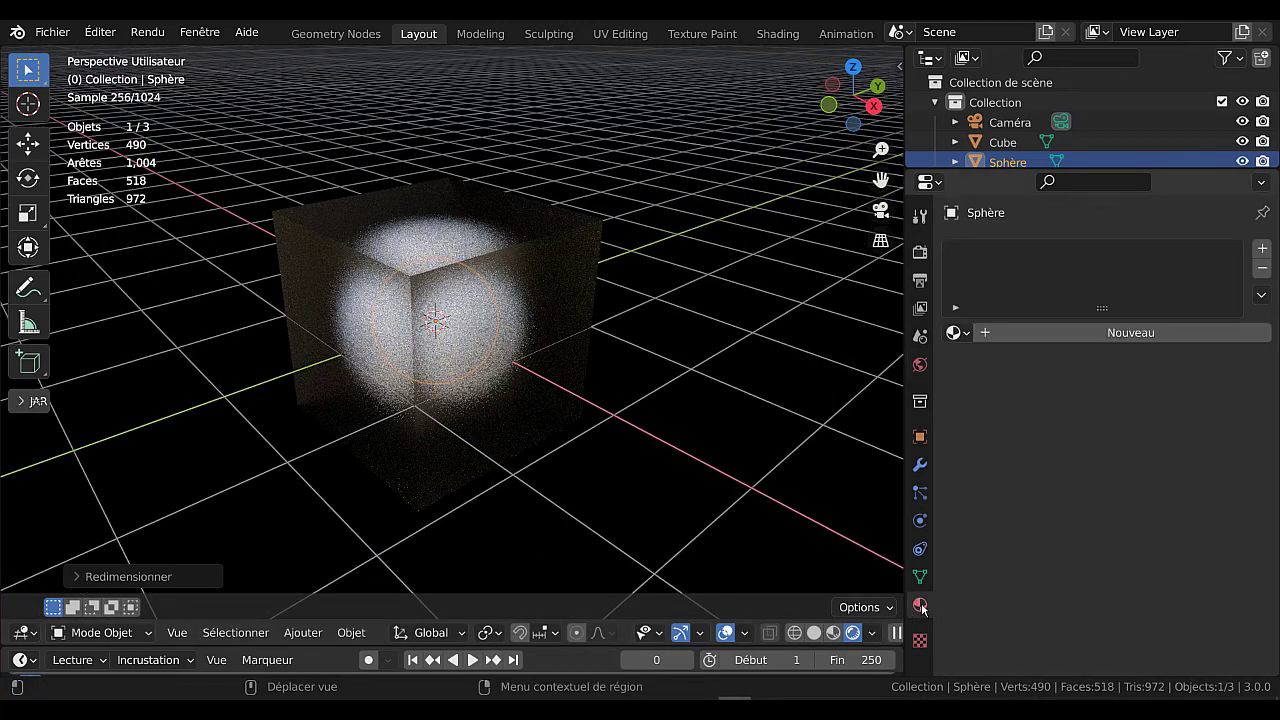
click(1104, 335)
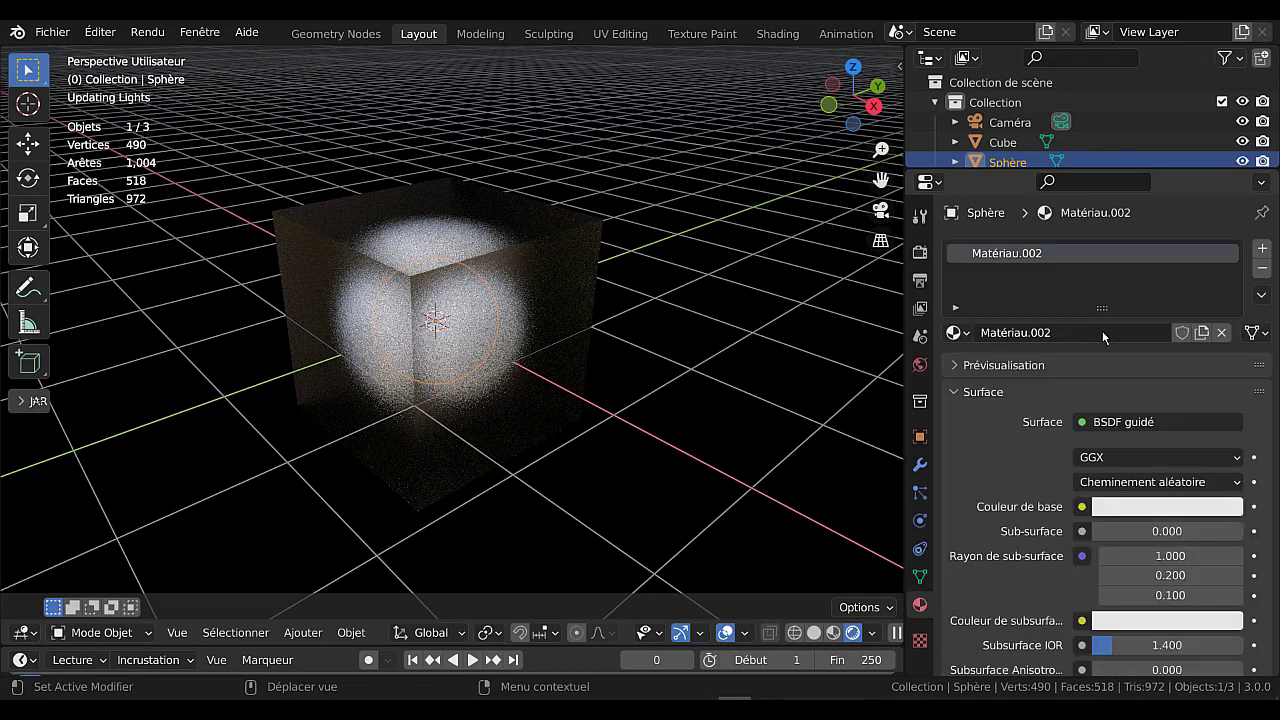
click(1165, 421)
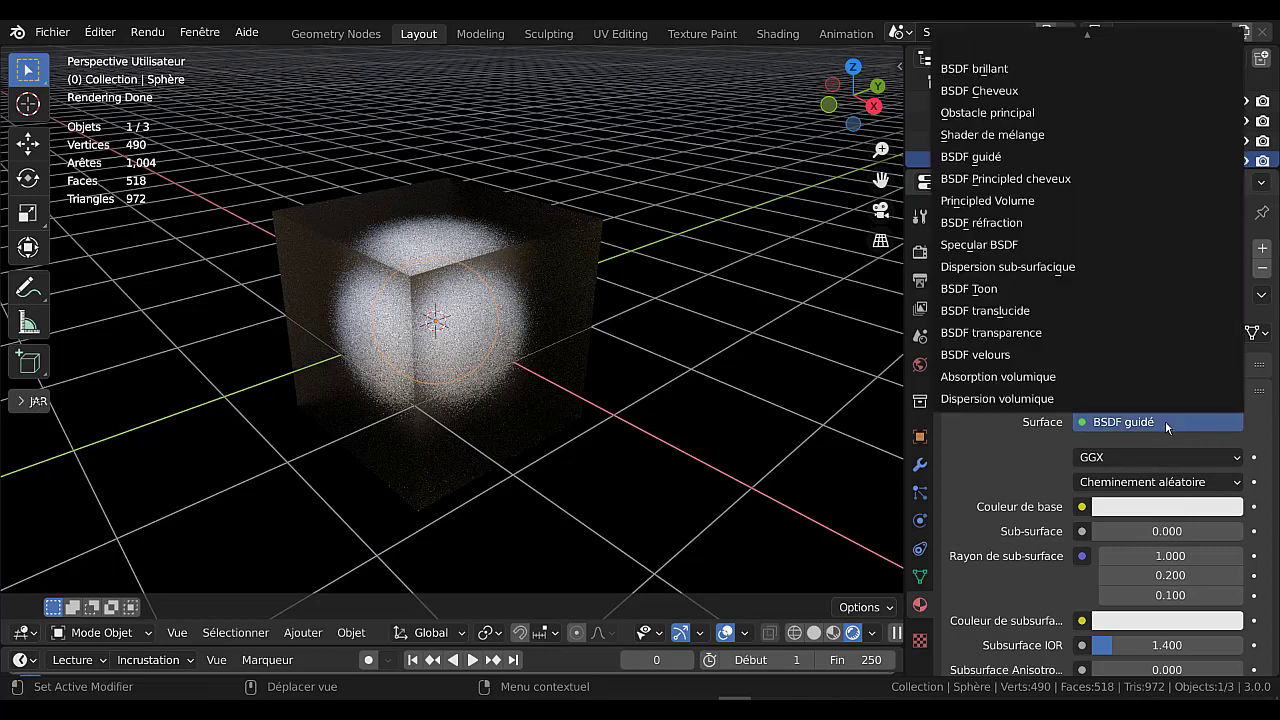
click(990, 288)
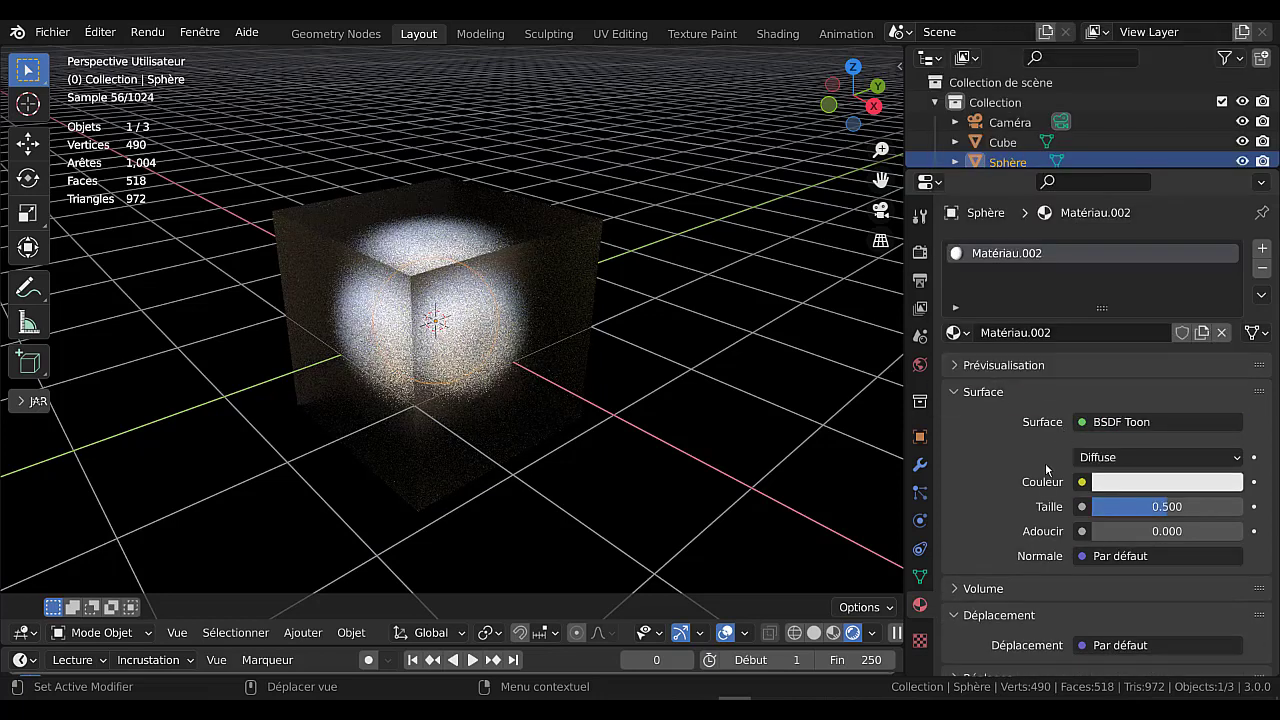
- Colour the sphere's Toon shader pinkish red and set Taille to 0.254 and Adoucir to 0.004
click(1160, 484)
click(1150, 332)
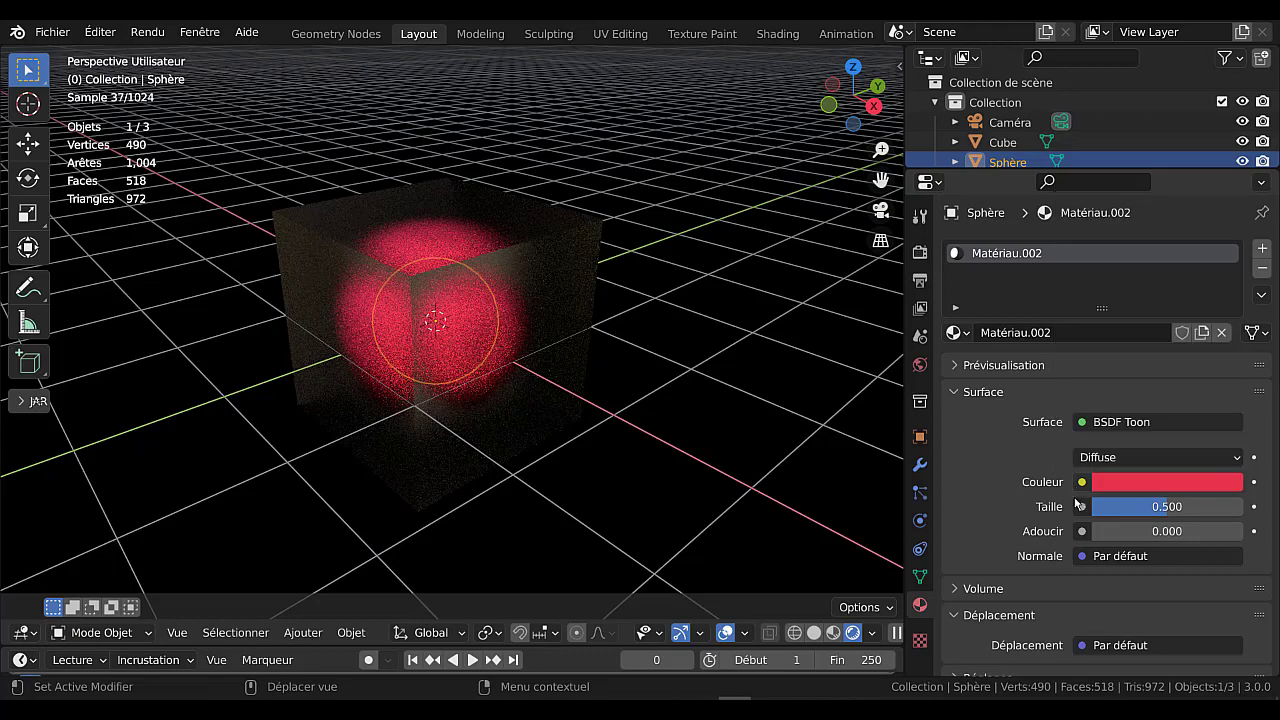
drag(1150, 507, 1110, 505)
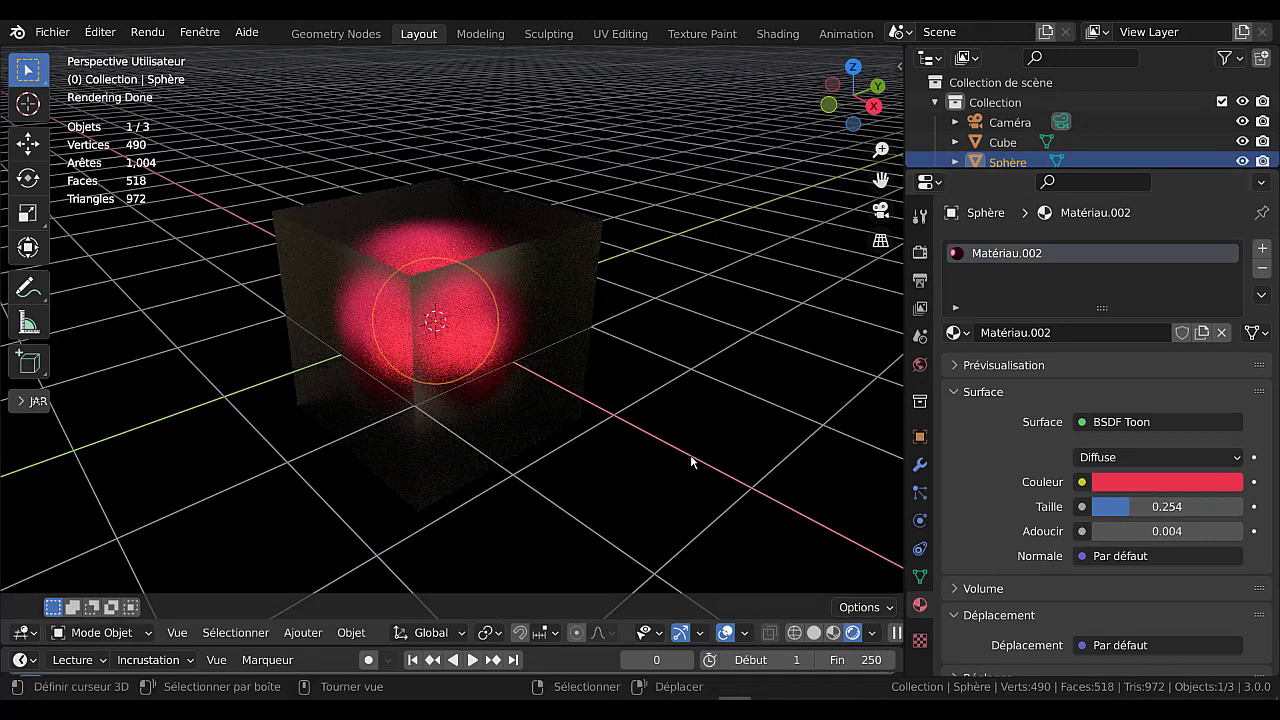
- Select the refractive cube surrounding the sphere
click(573, 270)
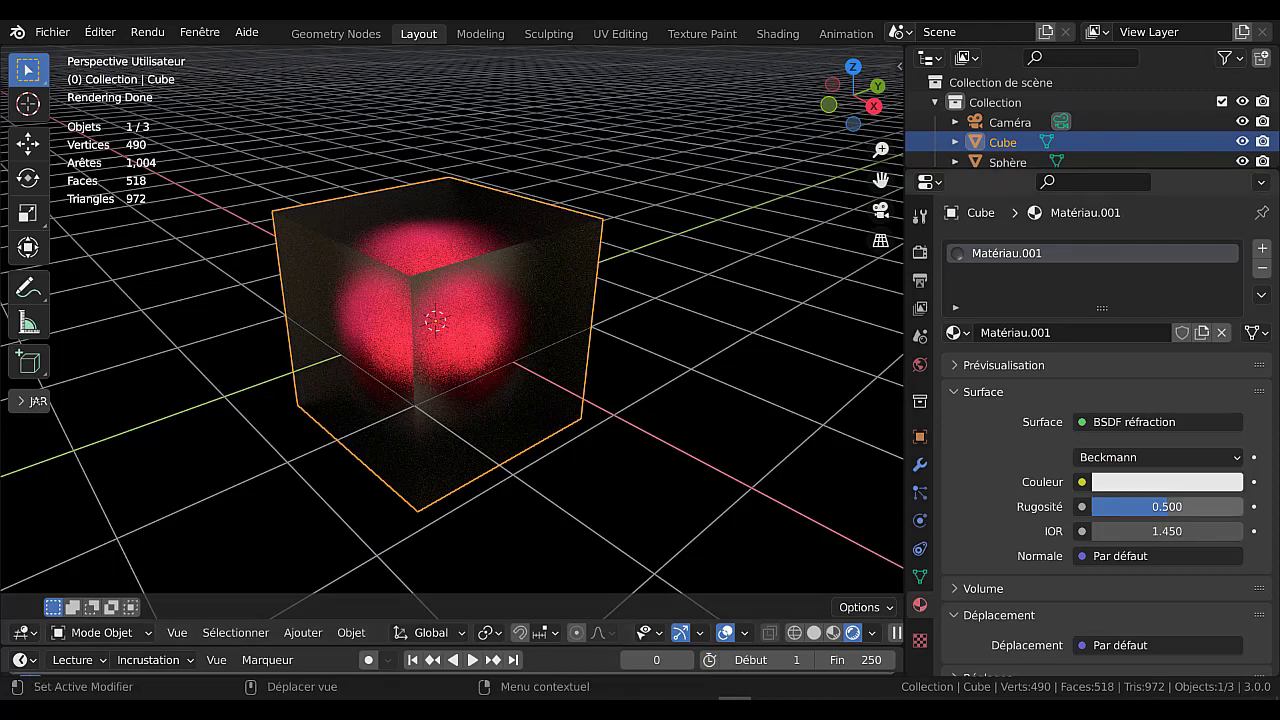
- Set the roughness of the cube's refraction material to 0
drag(1167, 506, 1100, 506)
middle_drag(851, 420, 826, 349)
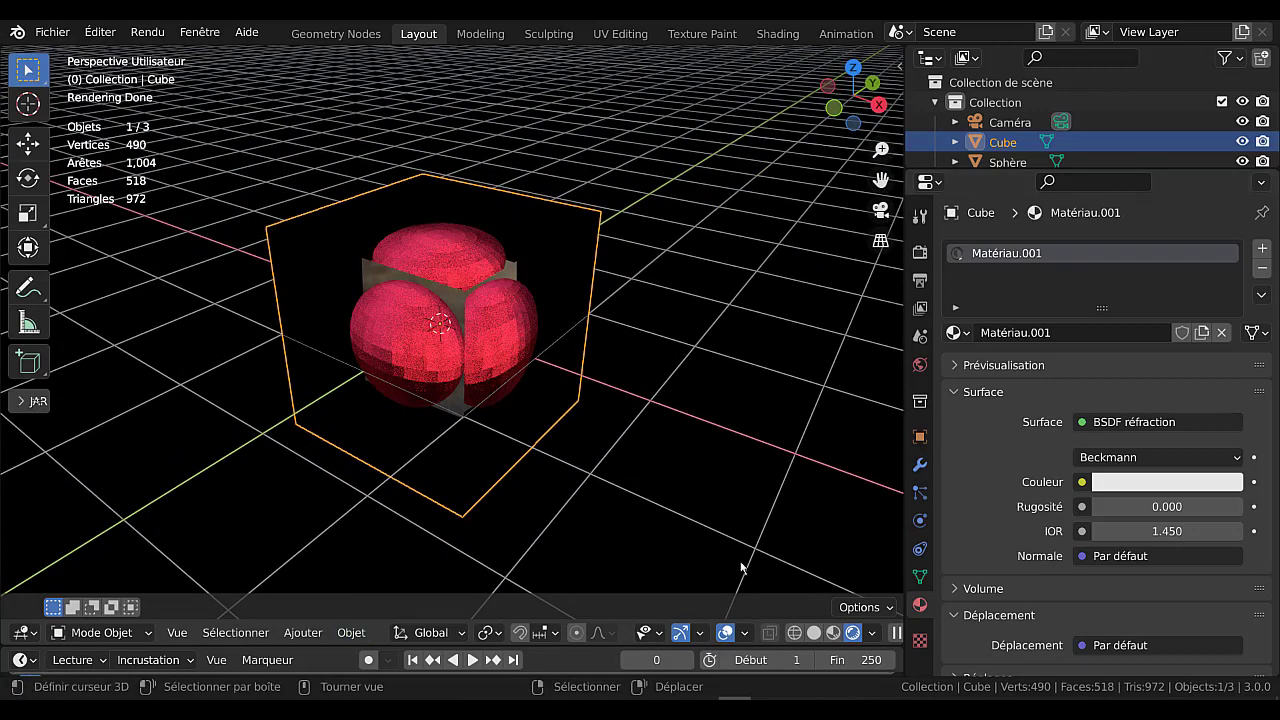
- Select the sphere and apply smooth shading to it
drag(1128, 170, 1110, 222)
click(1105, 158)
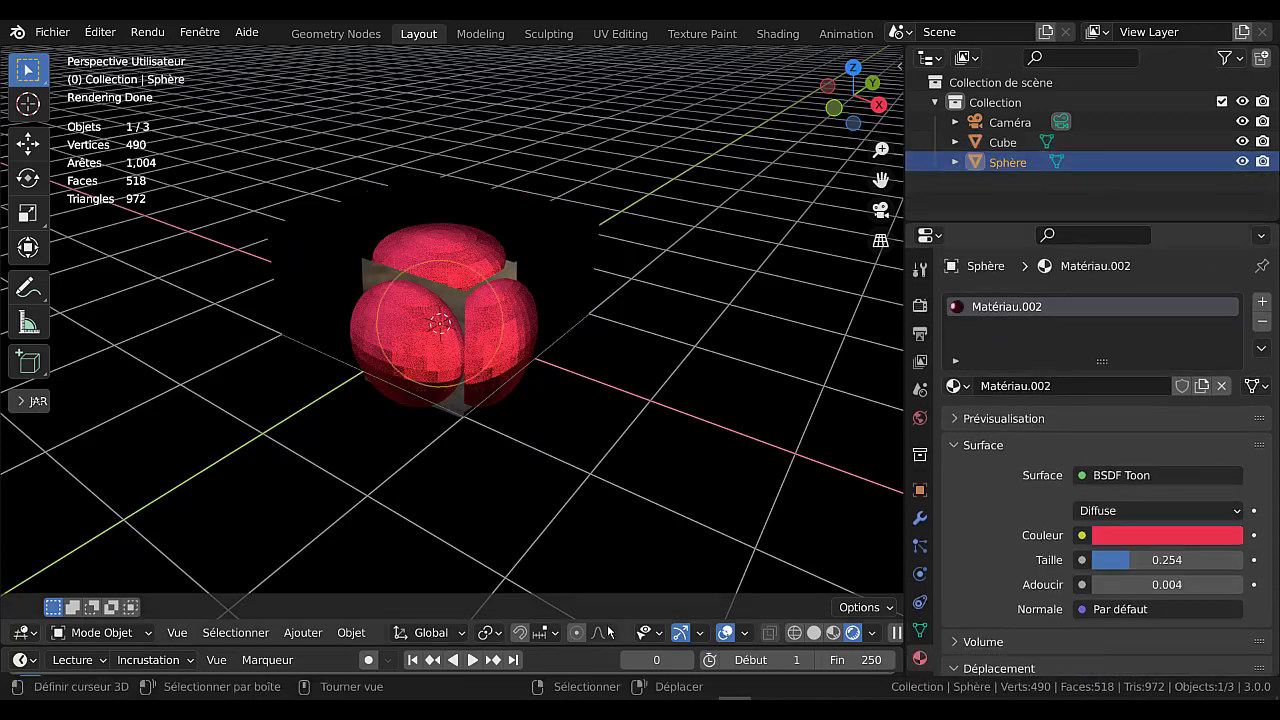
click(352, 633)
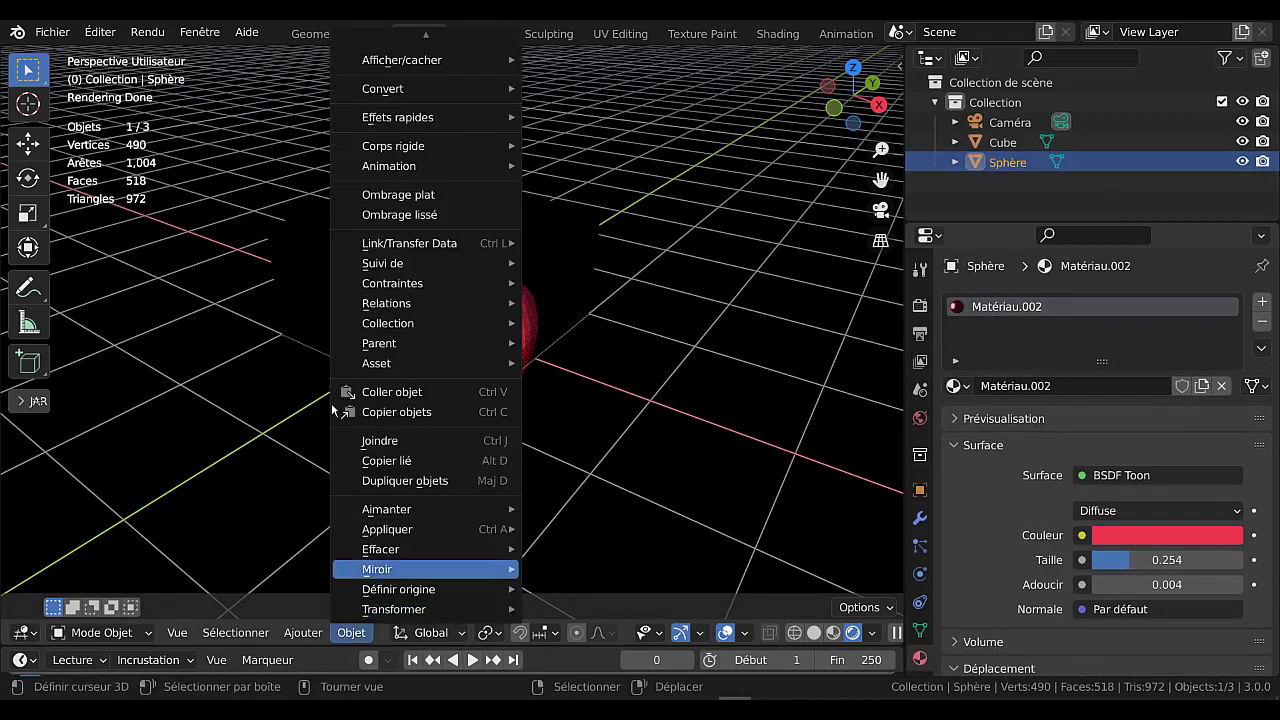
click(375, 212)
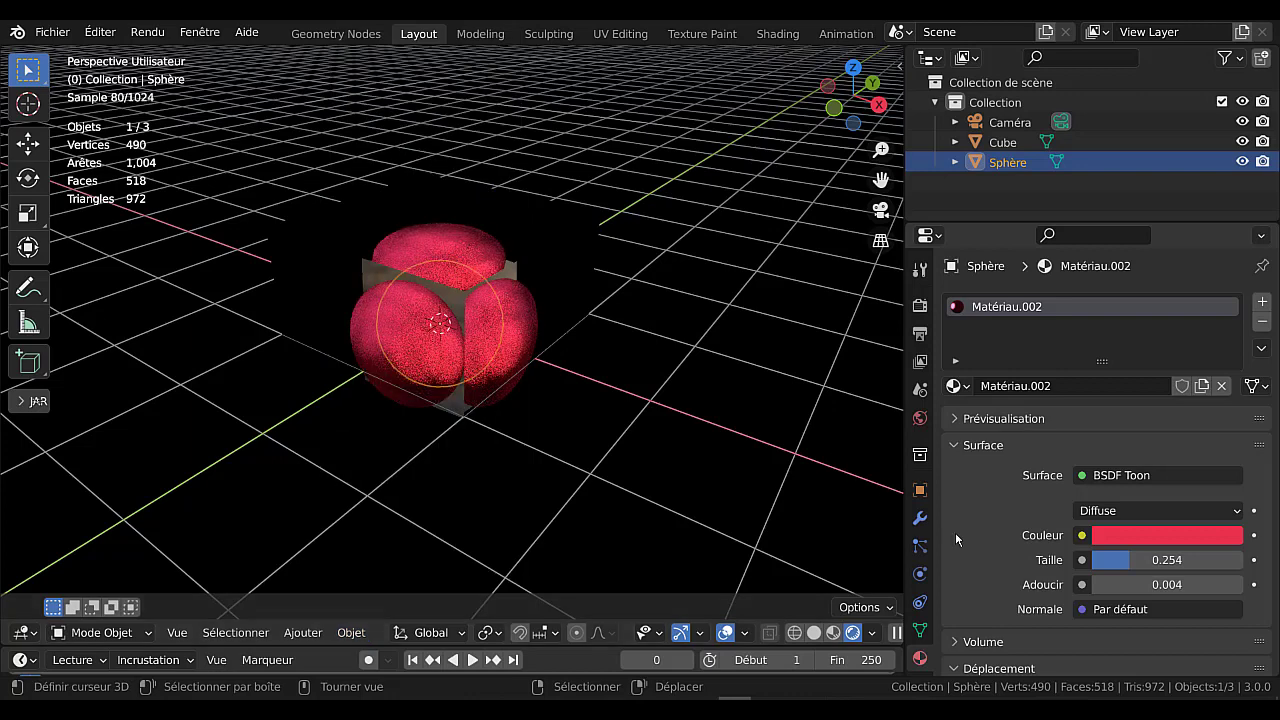
- Enable Auto Smooth at 30° in the sphere's normals settings
click(920, 629)
scroll(1016, 608, down, 2)
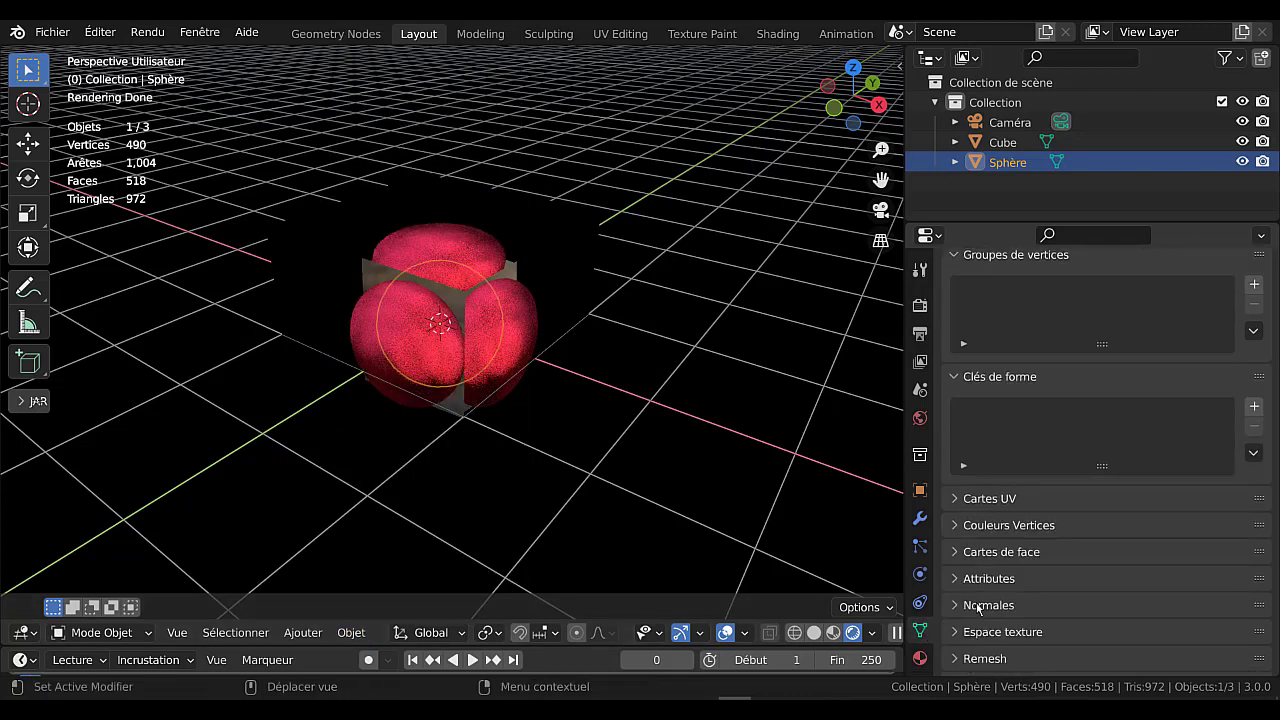
click(979, 606)
click(1078, 635)
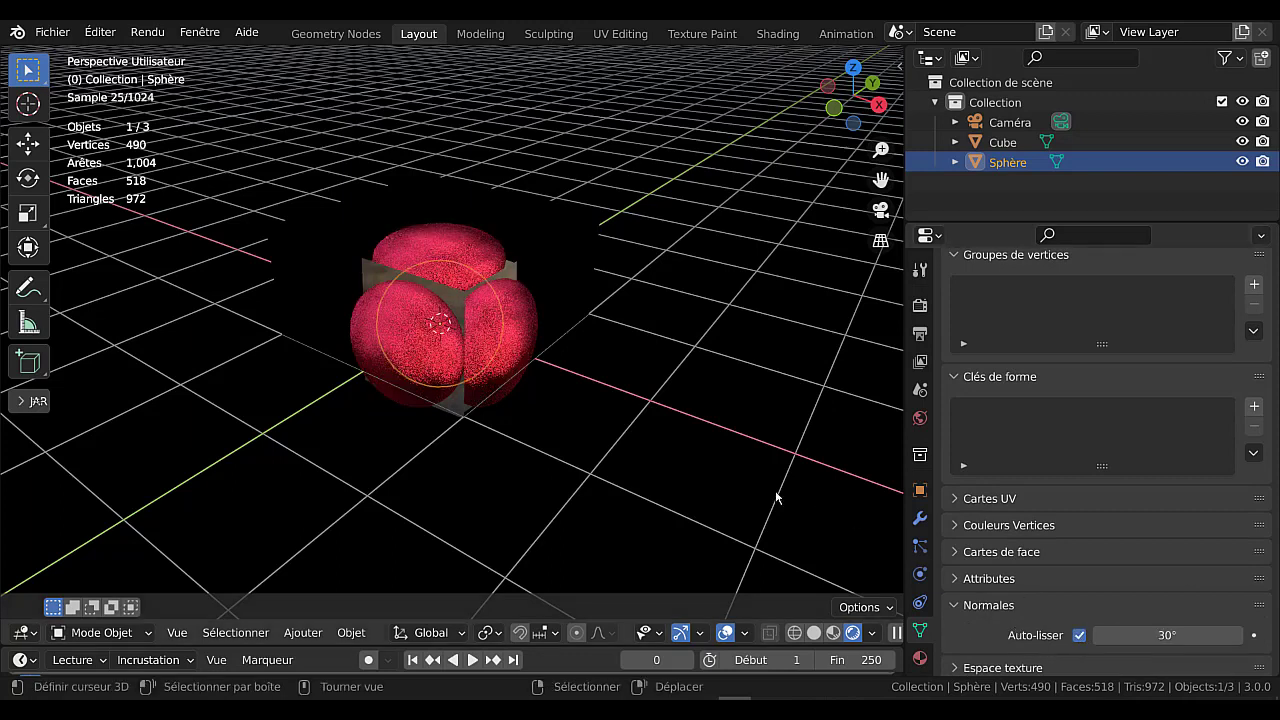
- Select the cube and switch to the Shading workspace, enlarging the node editor that shows its material
click(562, 285)
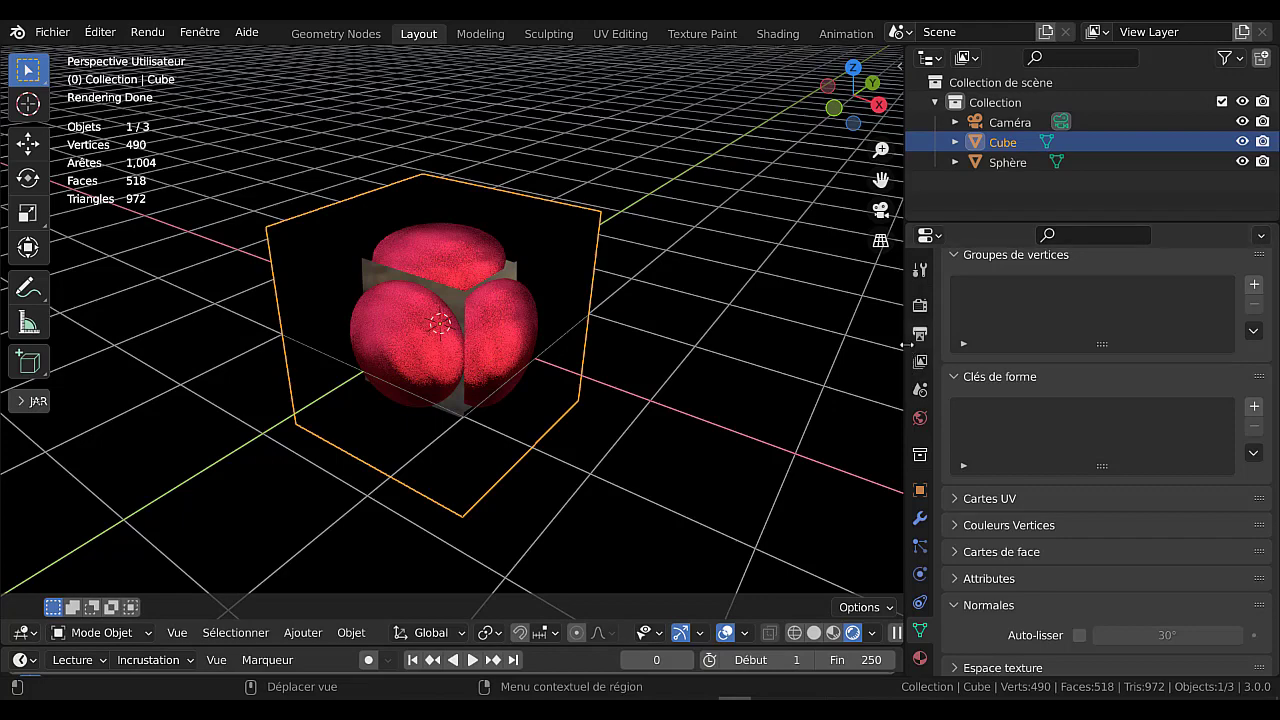
mouse_move(905, 341)
mouse_down()
mouse_move(921, 339)
mouse_move(862, 345)
mouse_move(962, 360)
mouse_up()
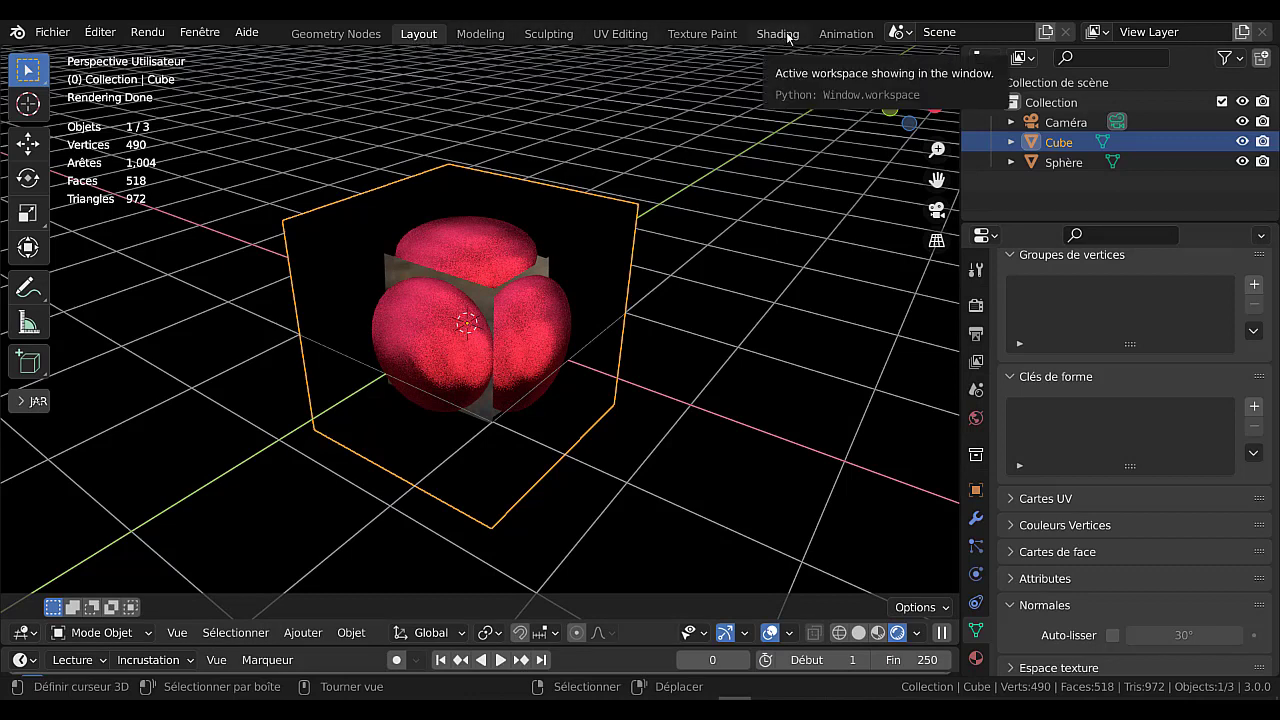
click(788, 37)
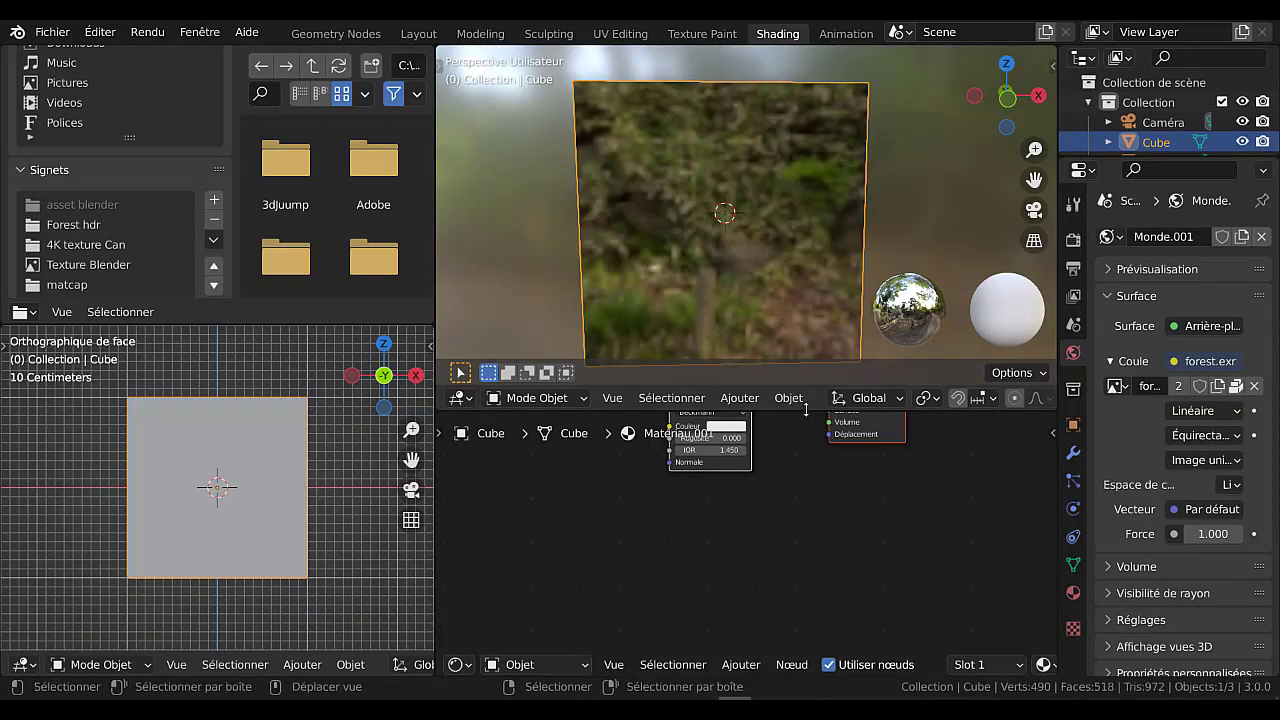
drag(806, 410, 815, 244)
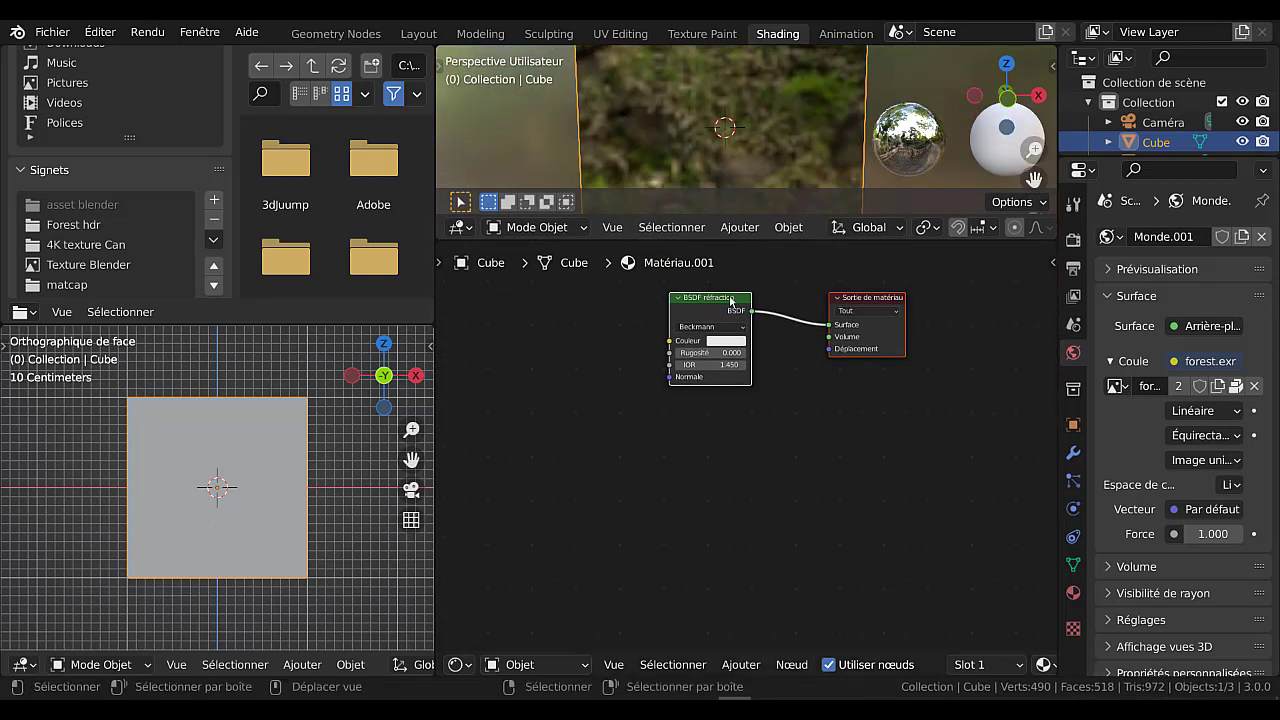
- Move the material output node closer to the refraction BSDF node and display the cube's material properties
drag(731, 301, 752, 369)
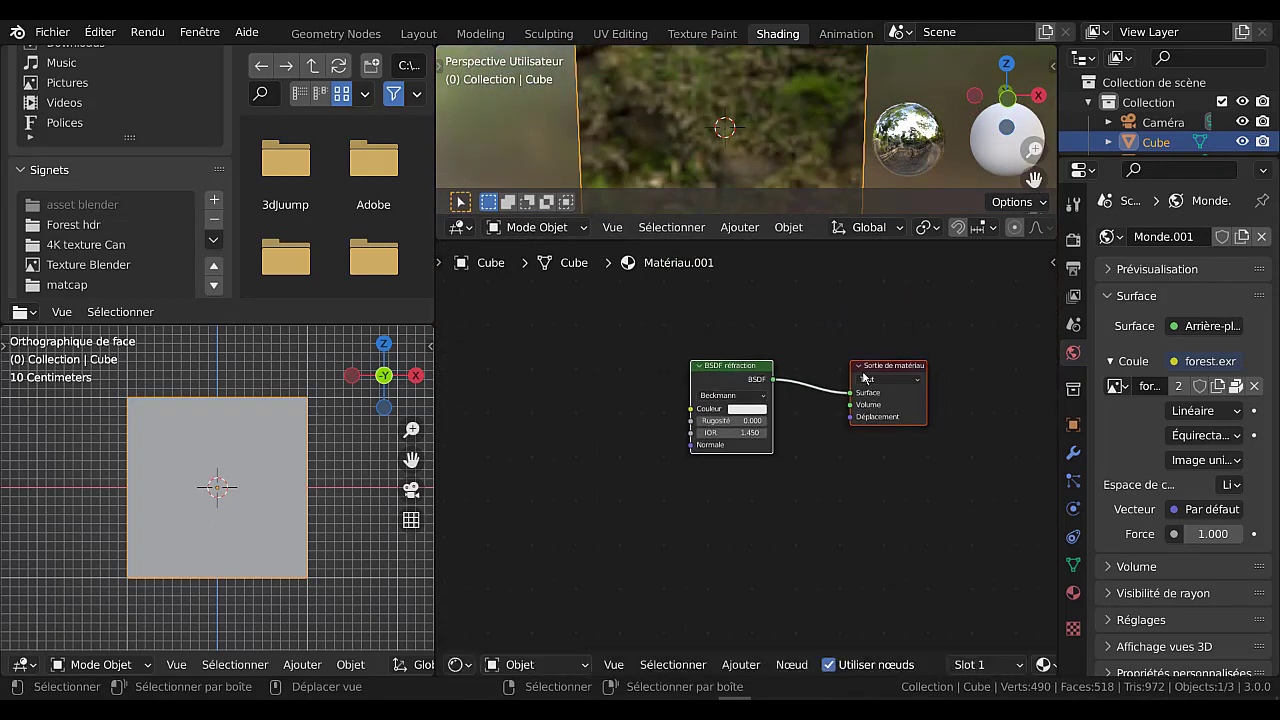
drag(863, 377, 803, 397)
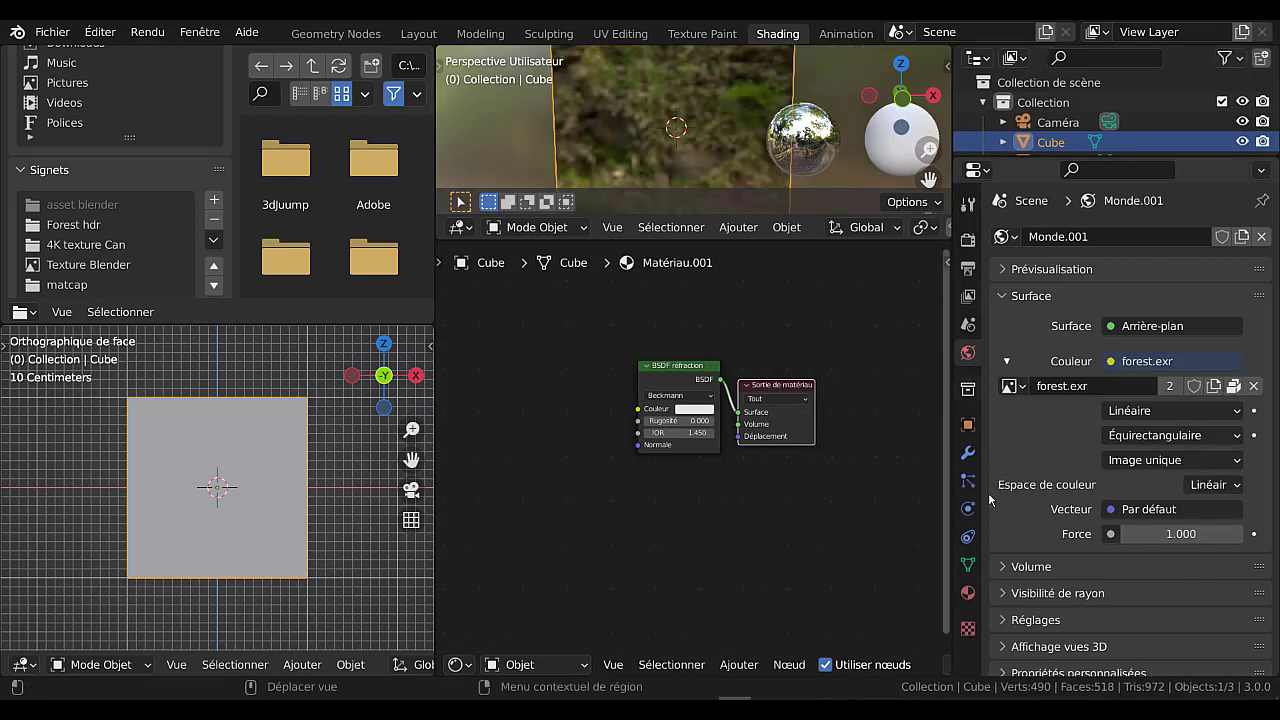
scroll(1046, 529, down, 1)
scroll(1046, 529, up, 1)
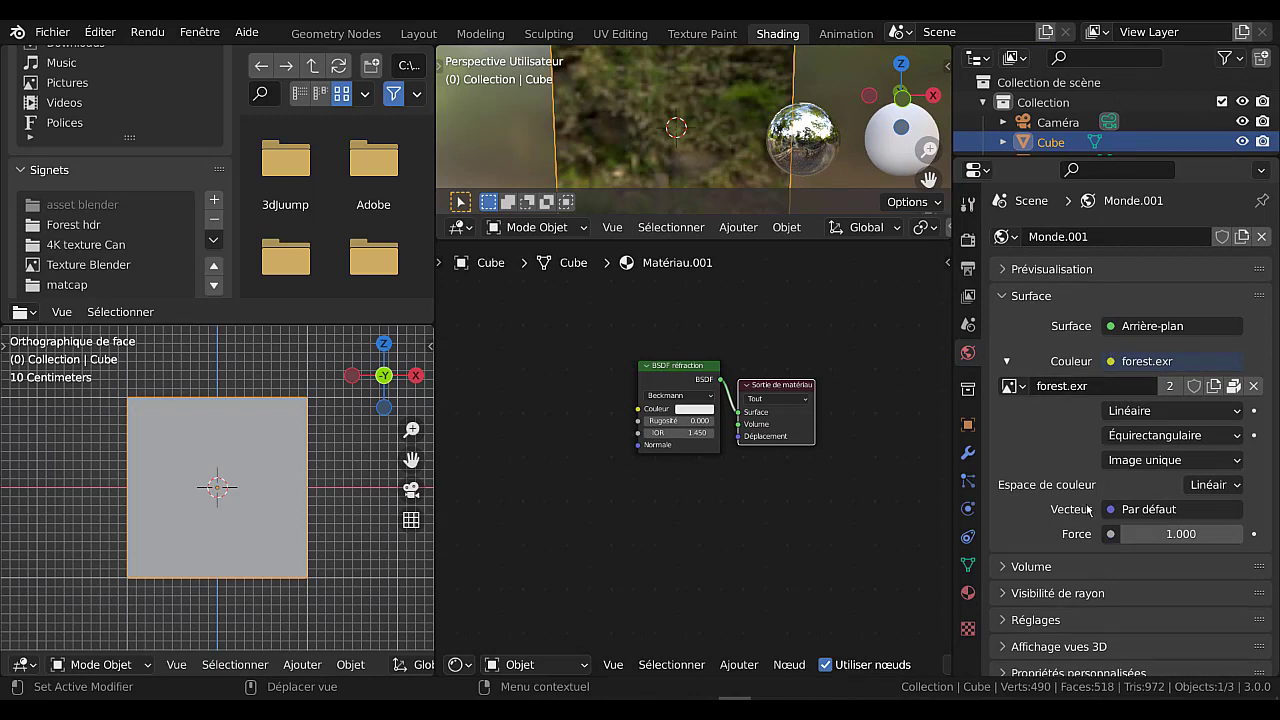
click(967, 592)
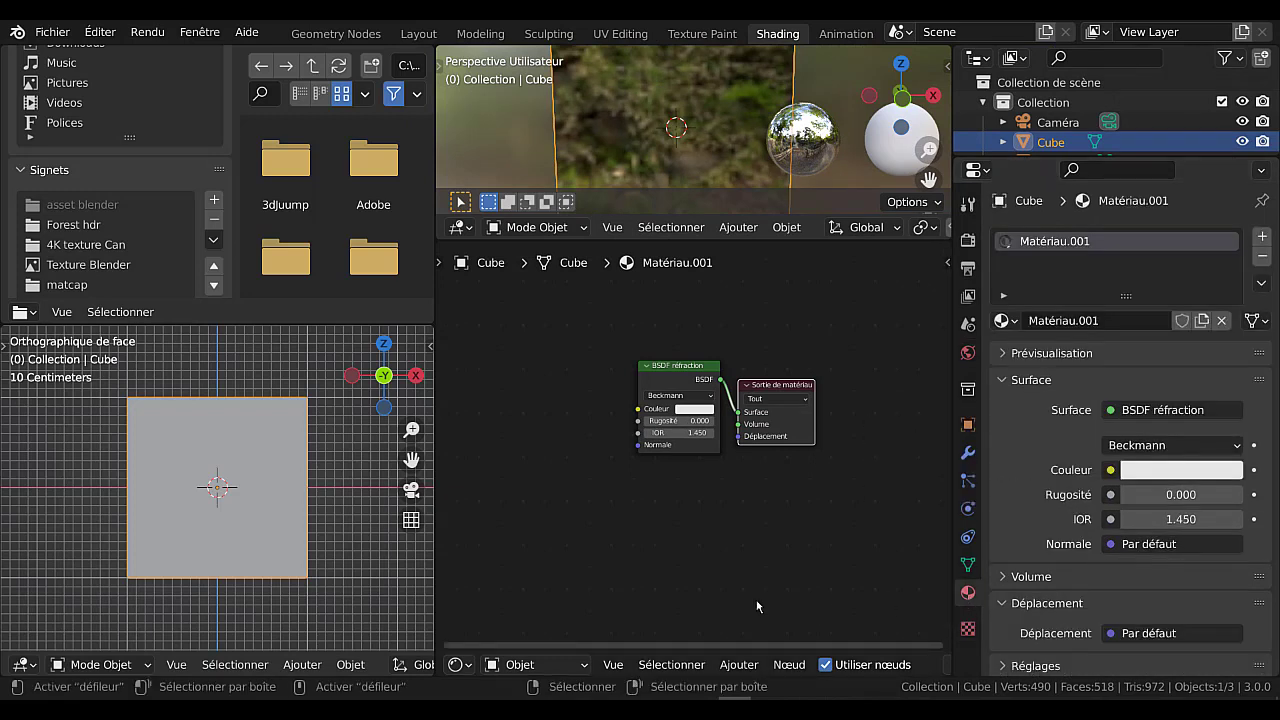
- Set the small 3D viewport to a perspective view with the cube selected and rendered shading enabled
click(266, 505)
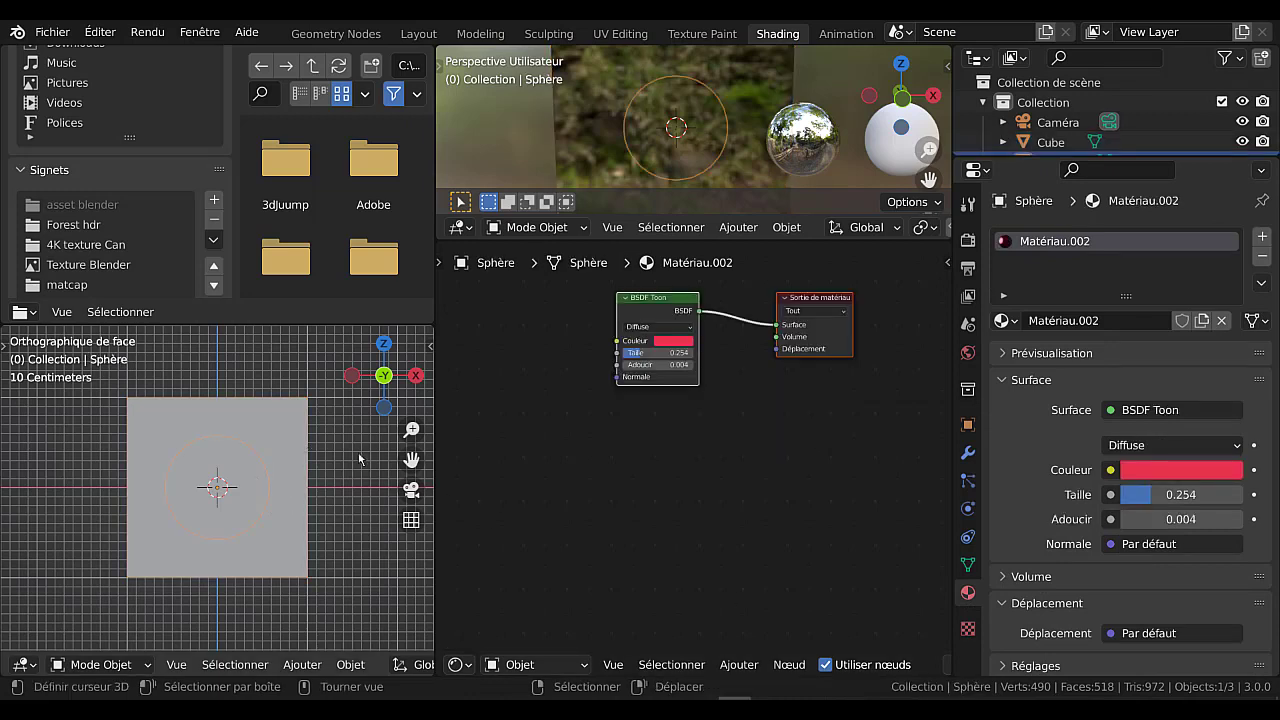
middle_drag(360, 459, 287, 462)
click(287, 462)
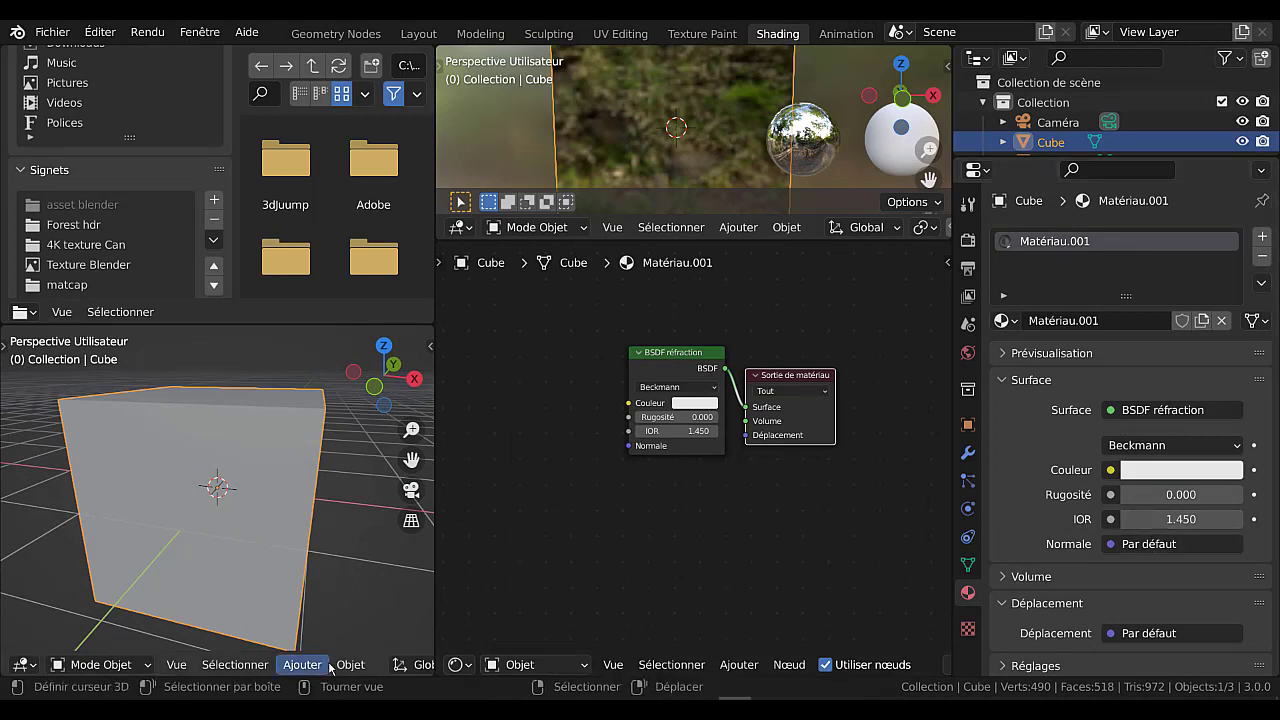
scroll(332, 664, down, 3)
scroll(340, 664, down, 5)
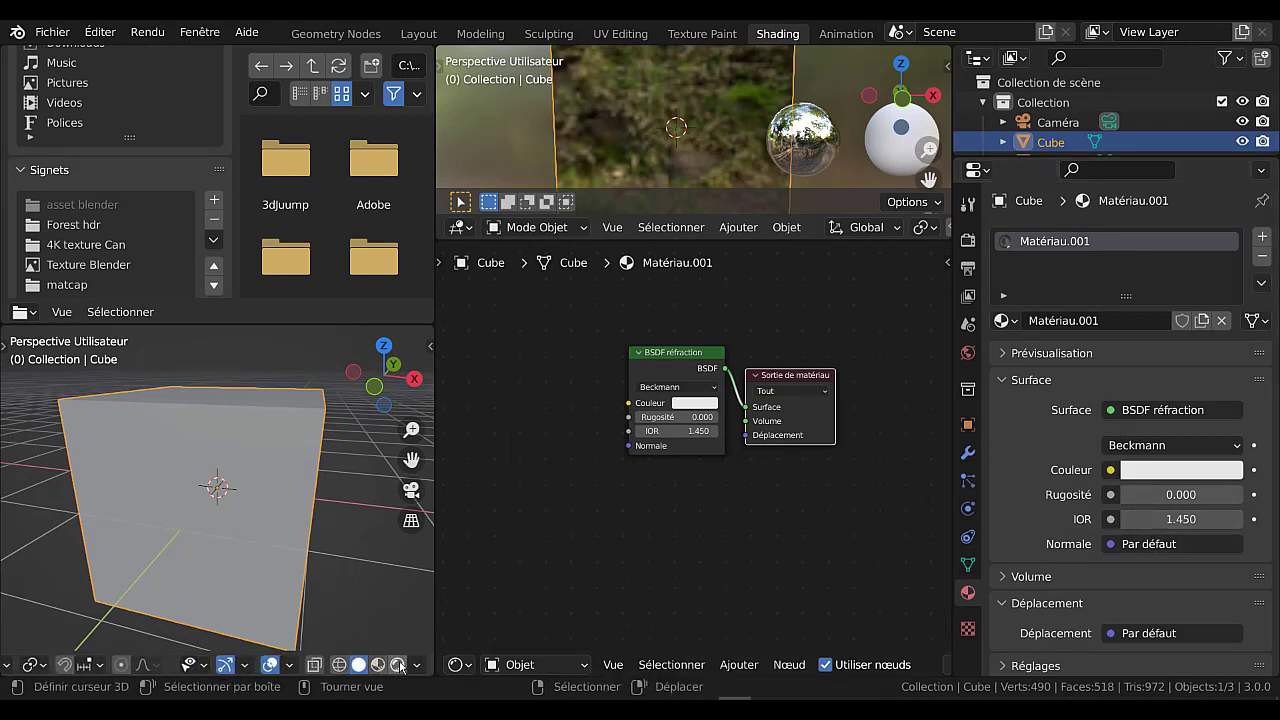
click(396, 664)
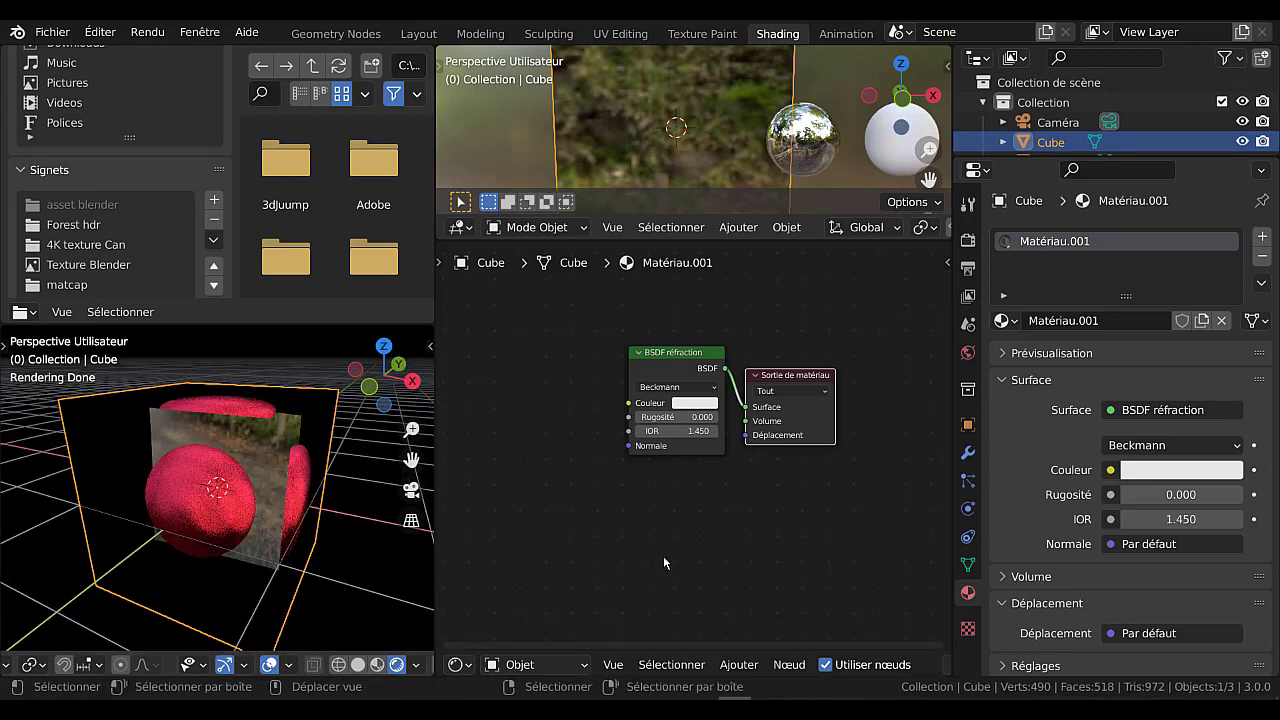
- Move the refraction BSDF node away from the material output node to leave room between them
scroll(860, 528, up, 2)
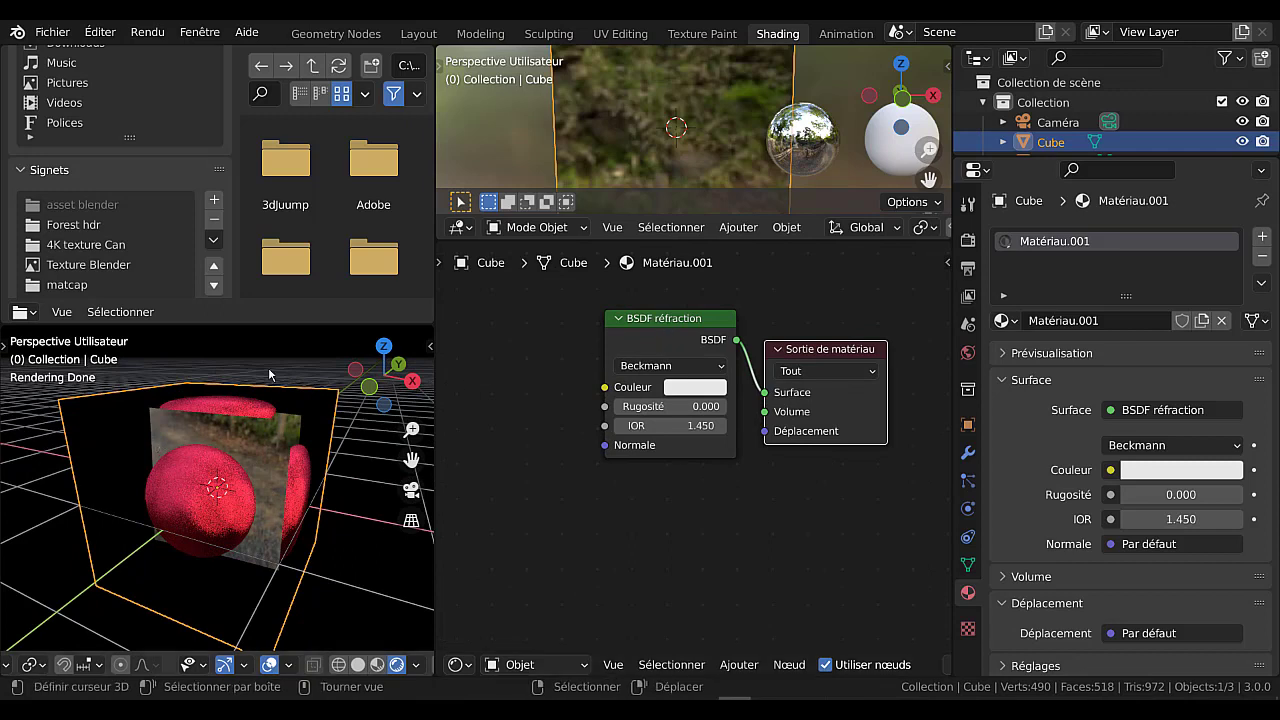
drag(660, 321, 530, 332)
scroll(684, 490, down, 1)
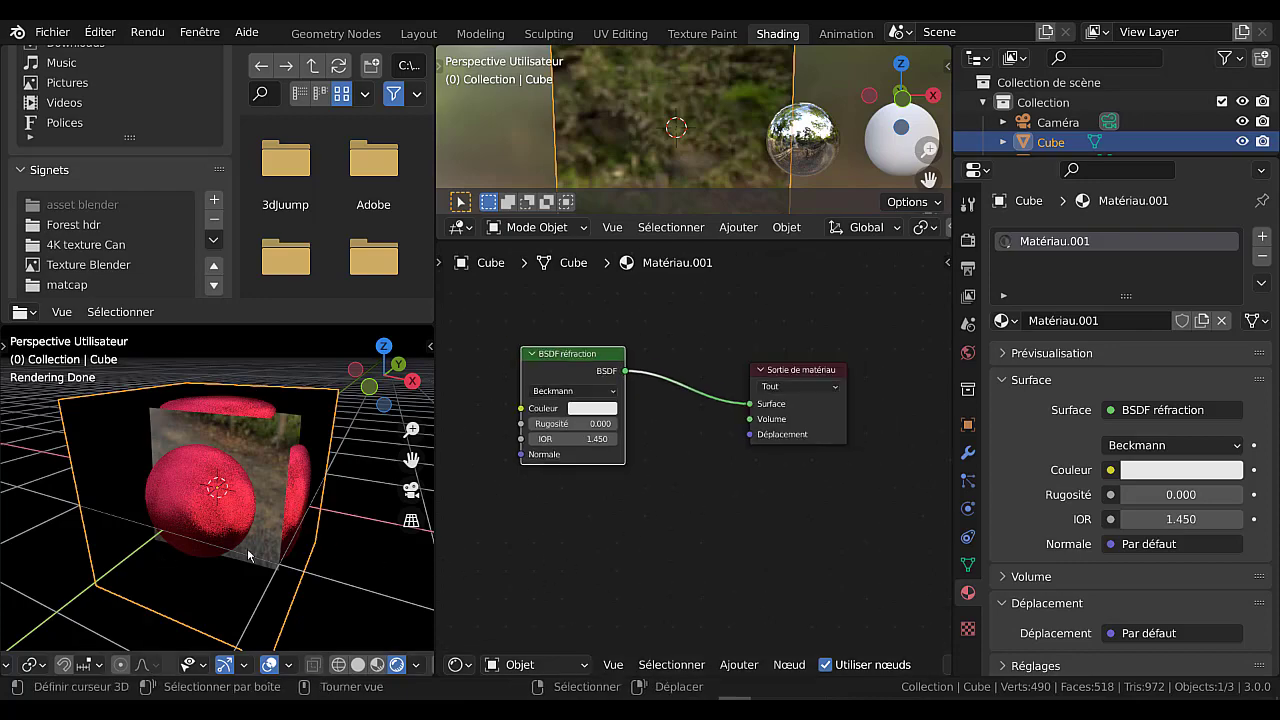
middle_drag(247, 548, 223, 575)
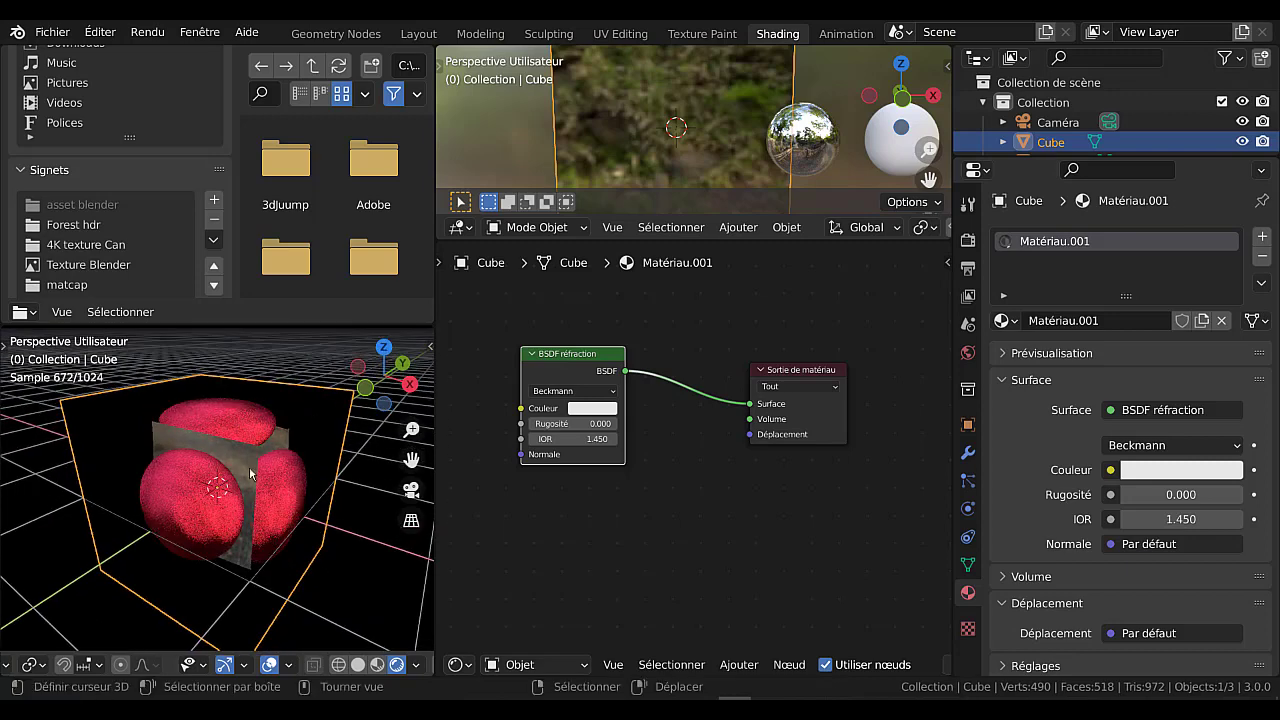
middle_drag(305, 538, 287, 530)
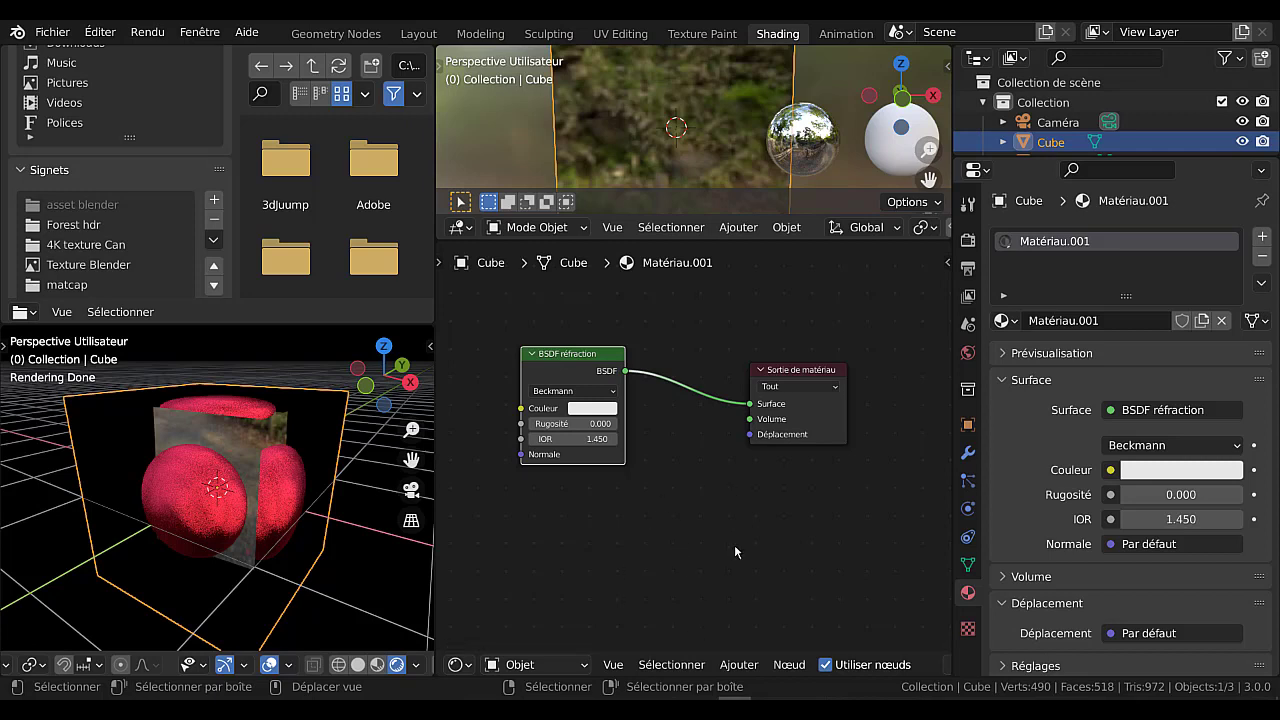
- Insert a mix shader node on the link between the refraction BSDF and the material output, and place the refraction node higher
click(745, 665)
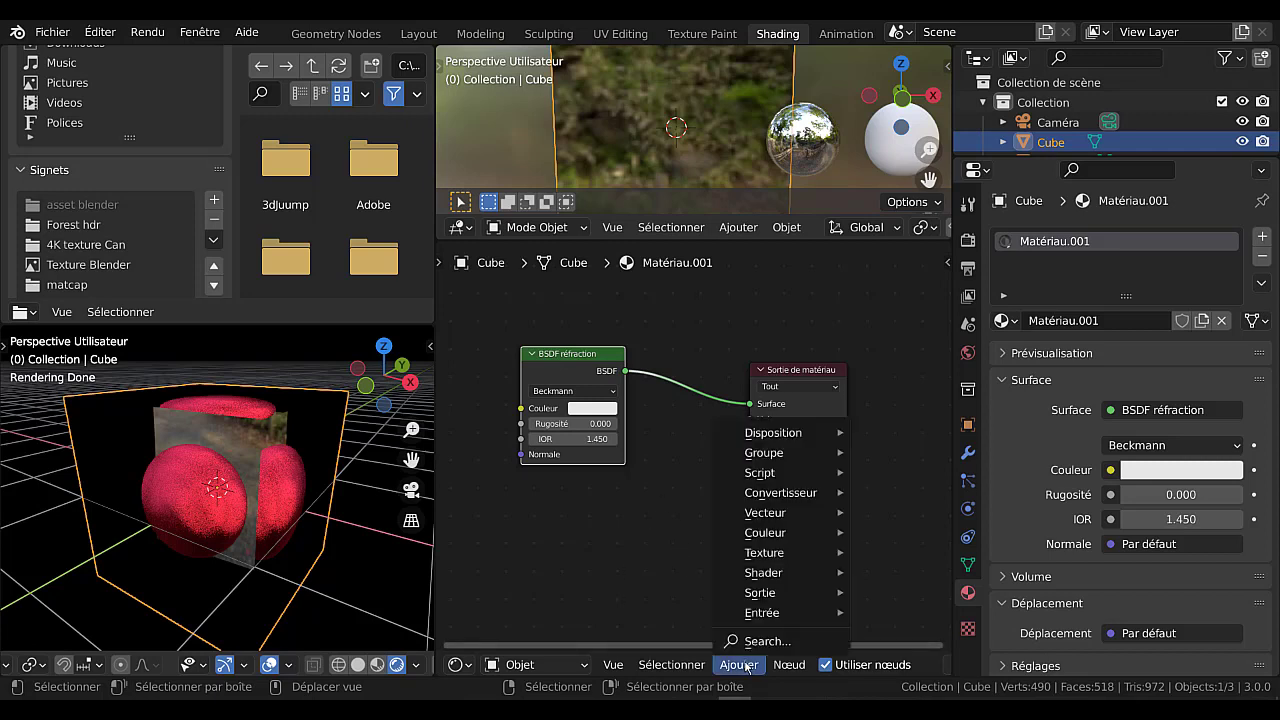
mouse_move(762, 576)
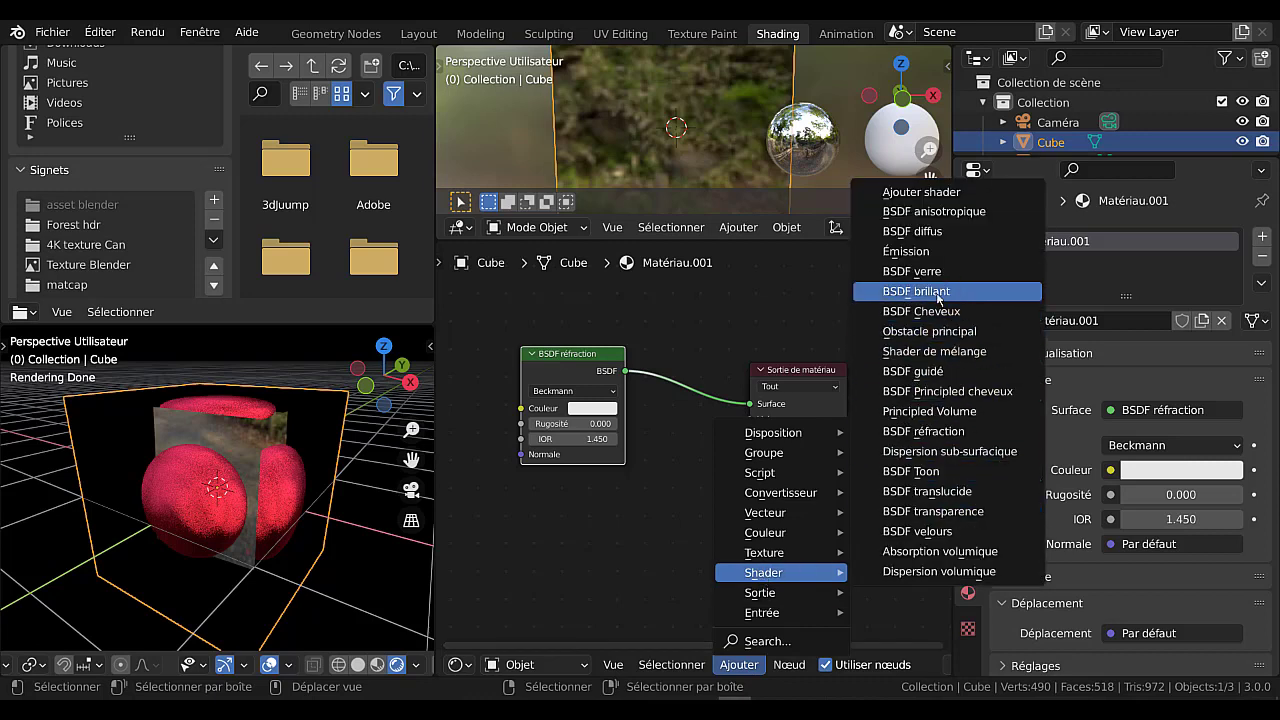
click(930, 351)
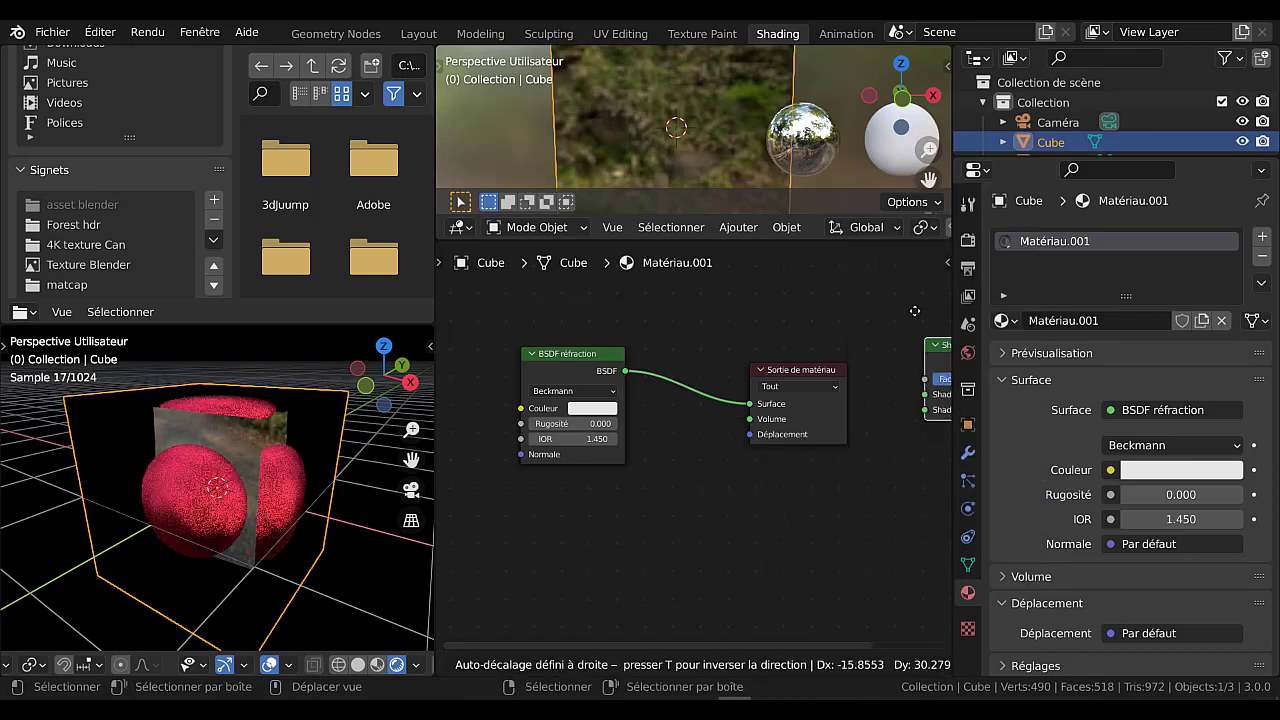
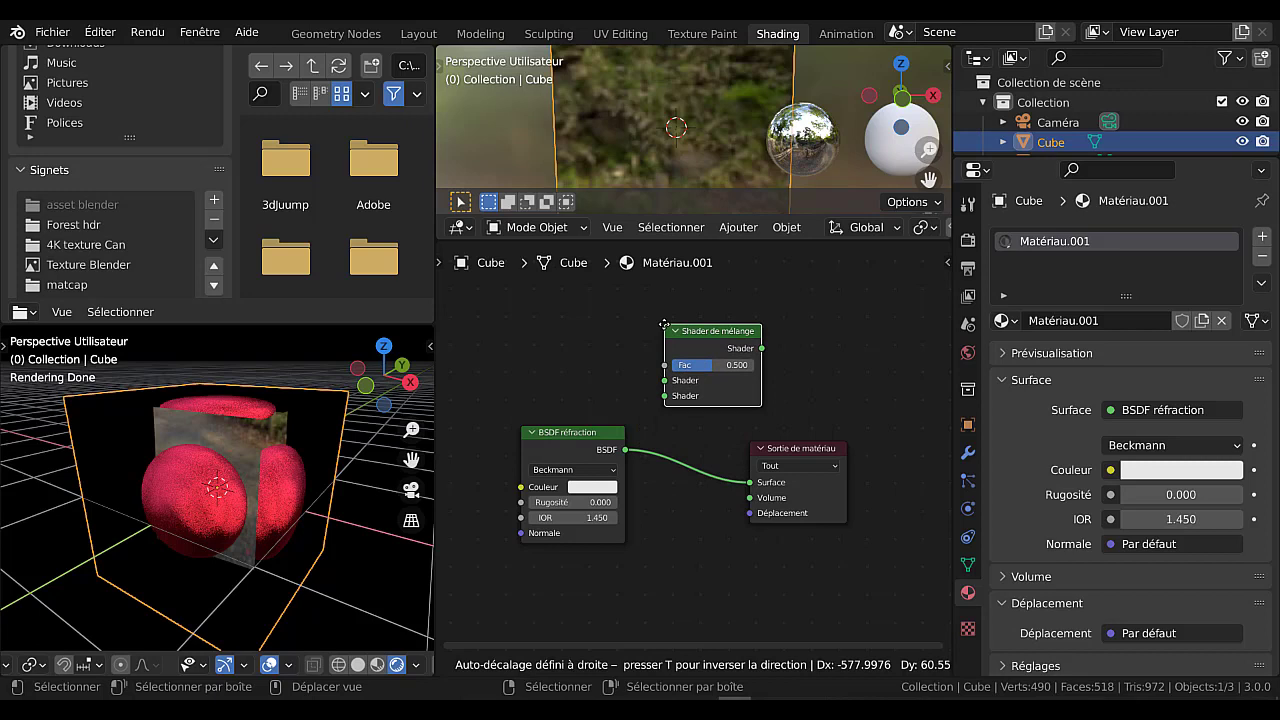
click(644, 432)
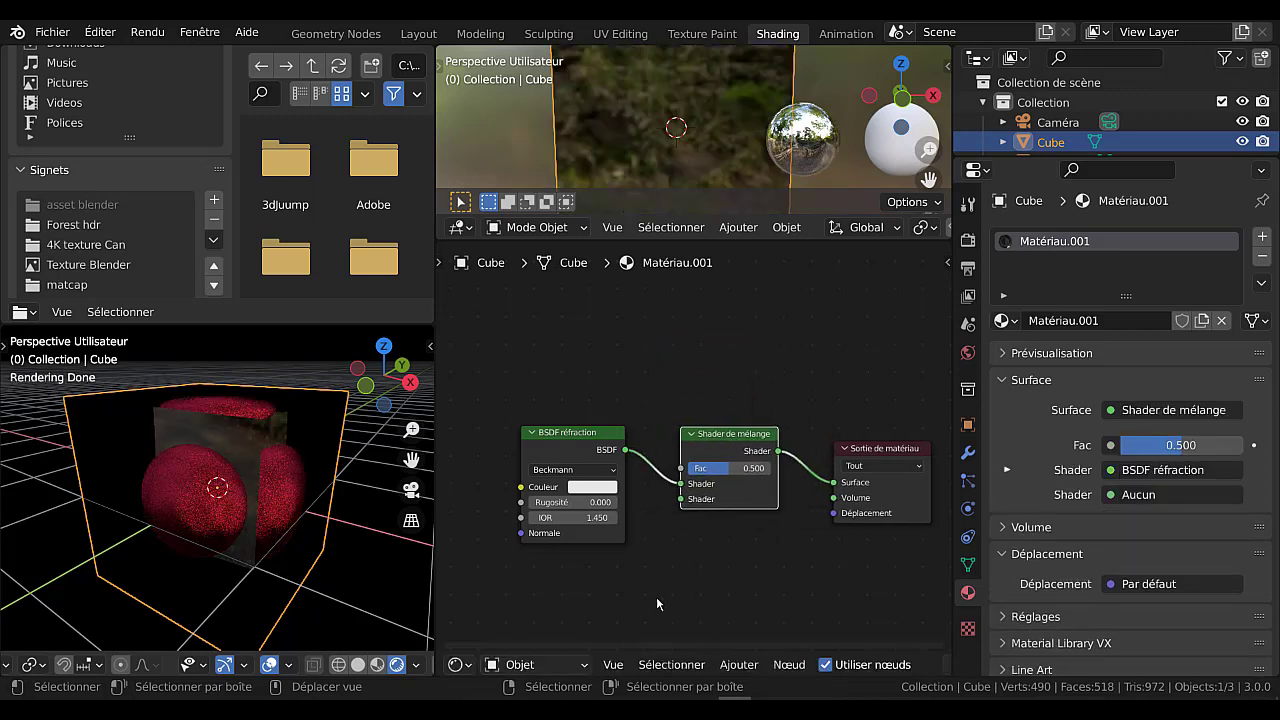
drag(573, 438, 559, 374)
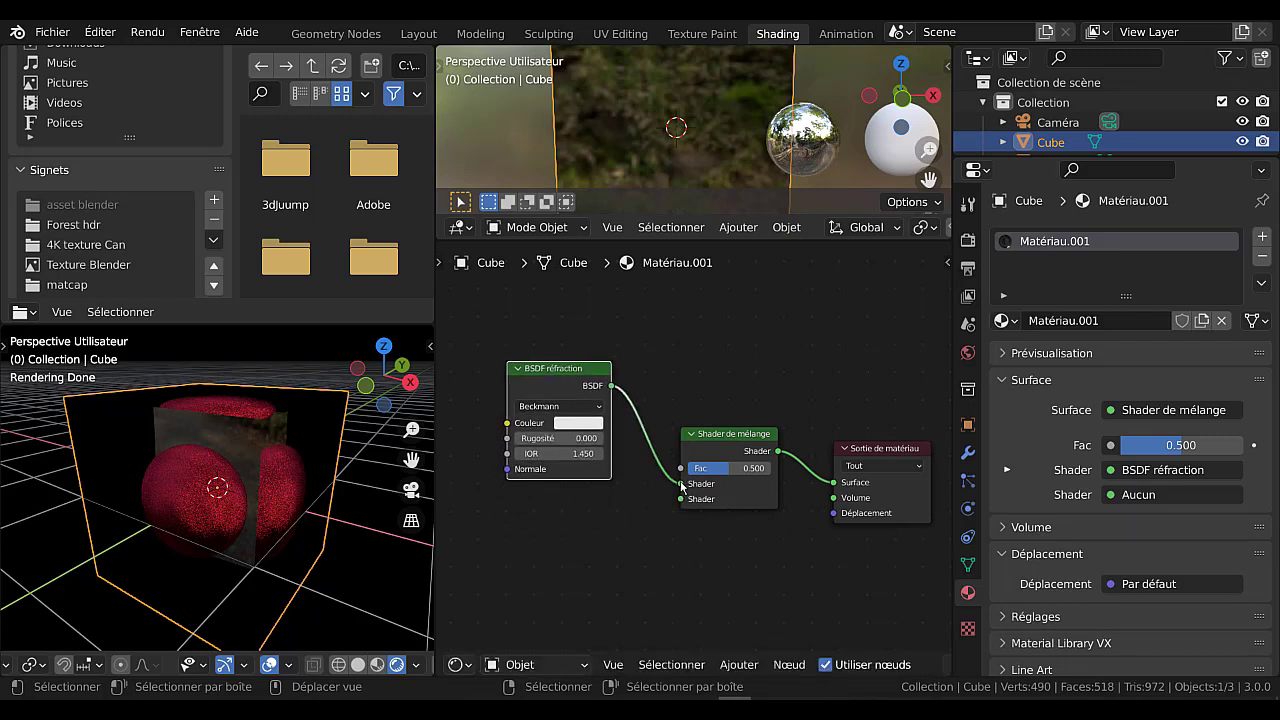
- Detach the refraction BSDF from the mix shader and reconnect it to the first Shader input
mouse_move(683, 486)
mouse_down()
mouse_move(651, 530)
mouse_move(657, 388)
mouse_move(681, 484)
mouse_up()
mouse_move(683, 488)
mouse_down()
mouse_move(660, 462)
mouse_move(585, 552)
mouse_move(616, 596)
mouse_move(624, 534)
mouse_move(682, 502)
mouse_up()
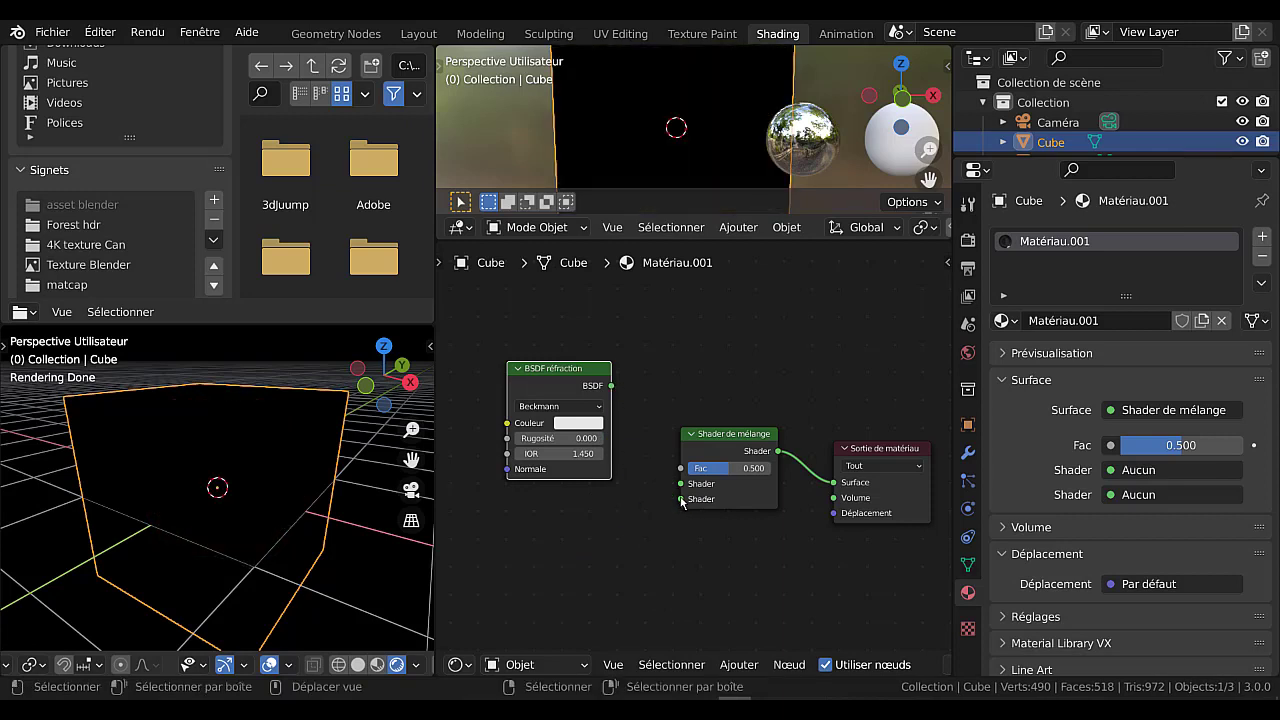
drag(611, 386, 660, 510)
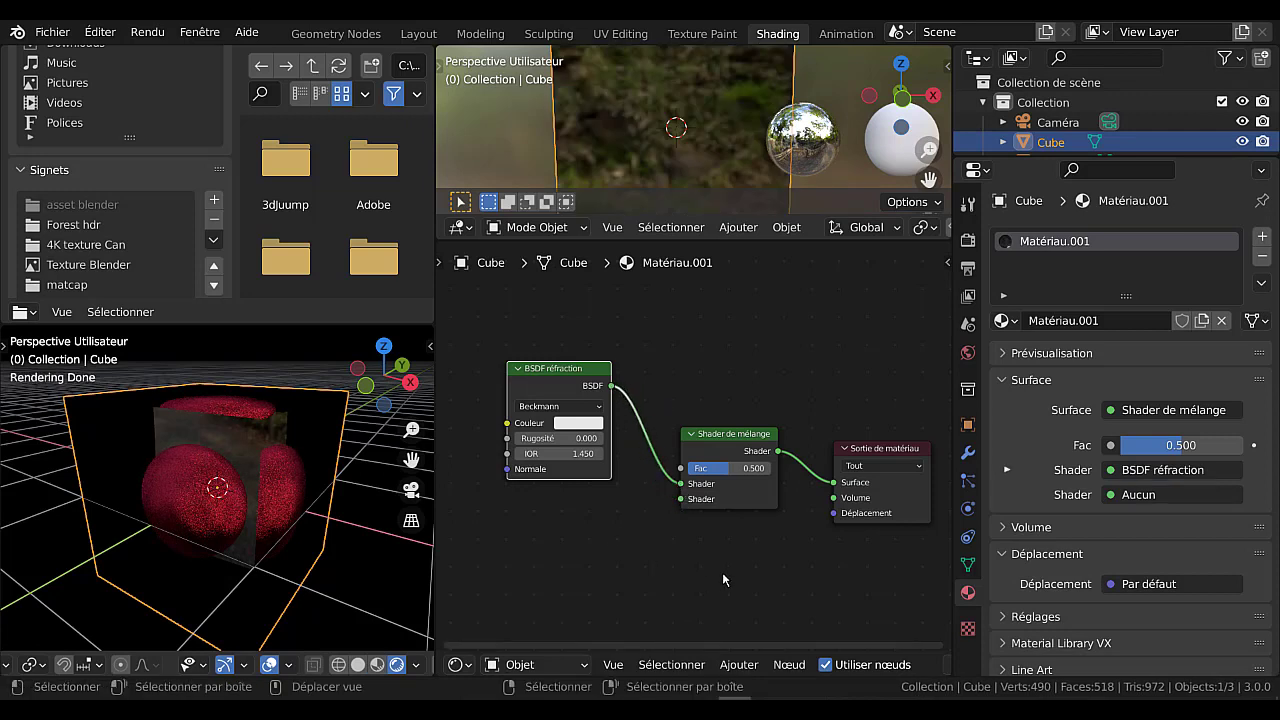
- Add a glass BSDF (BSDF verre) node and place it below the refraction BSDF node
click(734, 665)
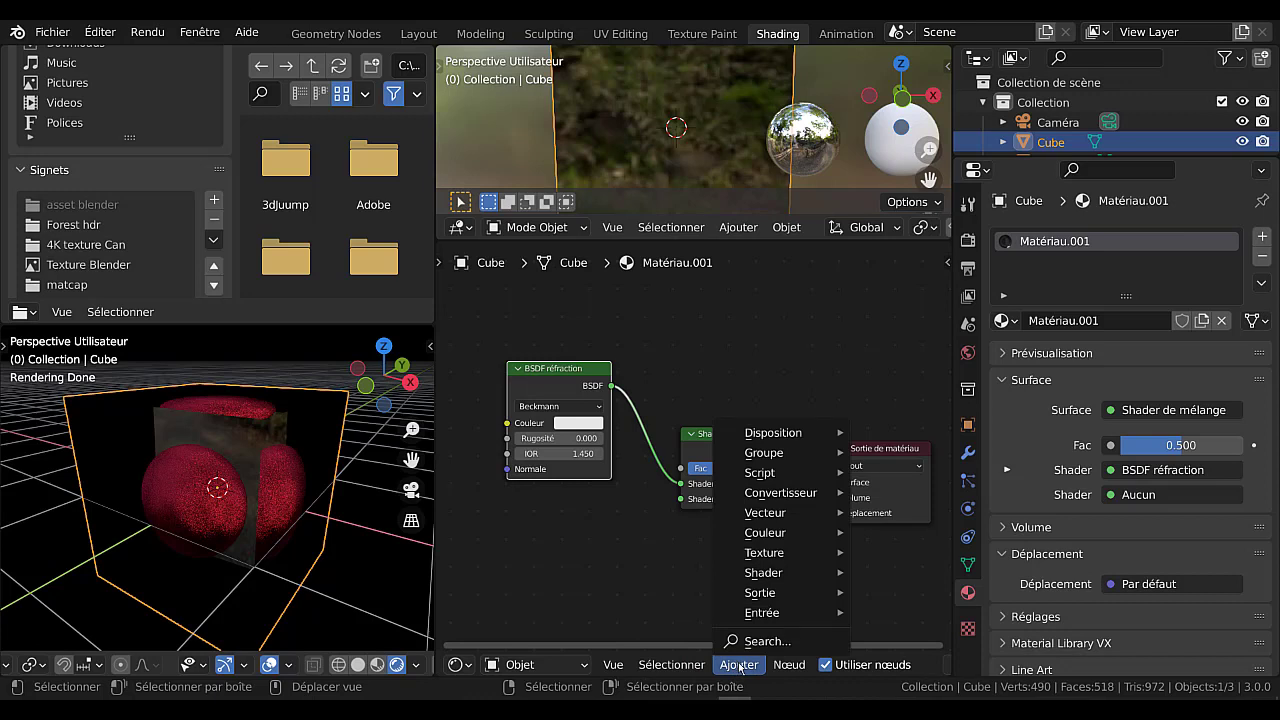
mouse_move(770, 579)
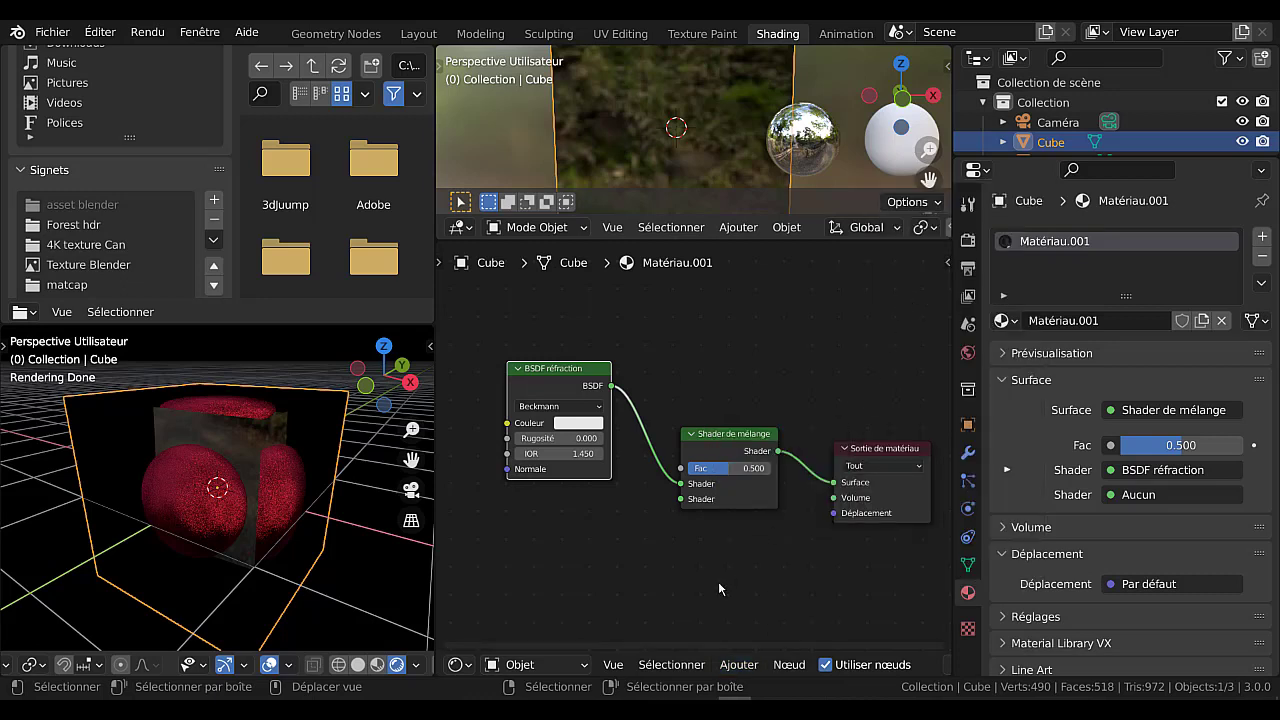
click(738, 664)
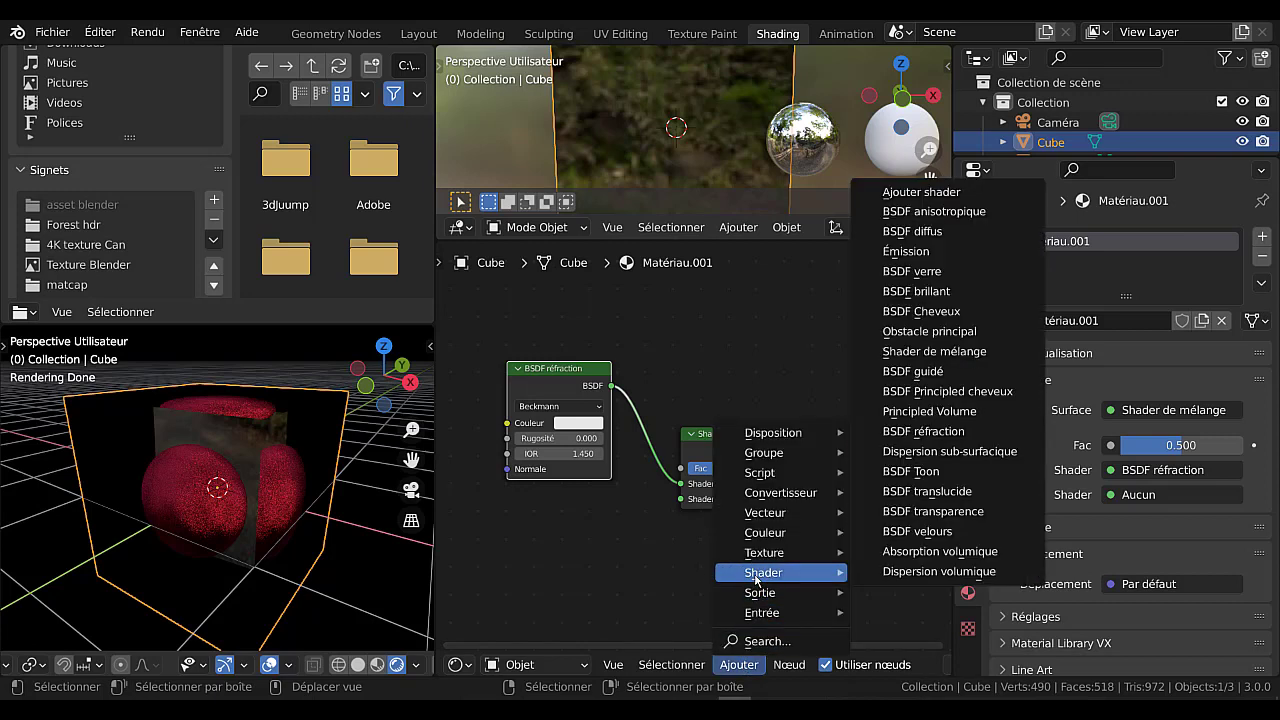
click(929, 271)
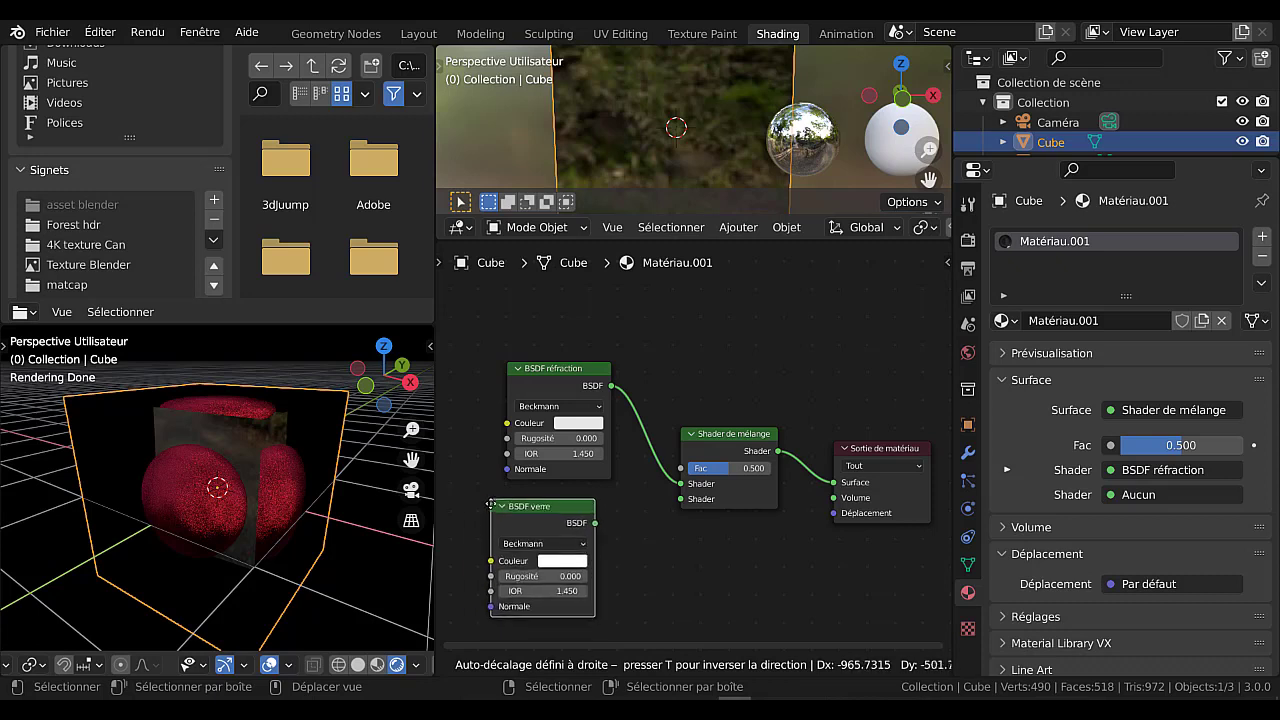
click(506, 498)
middle_drag(659, 560, 713, 506)
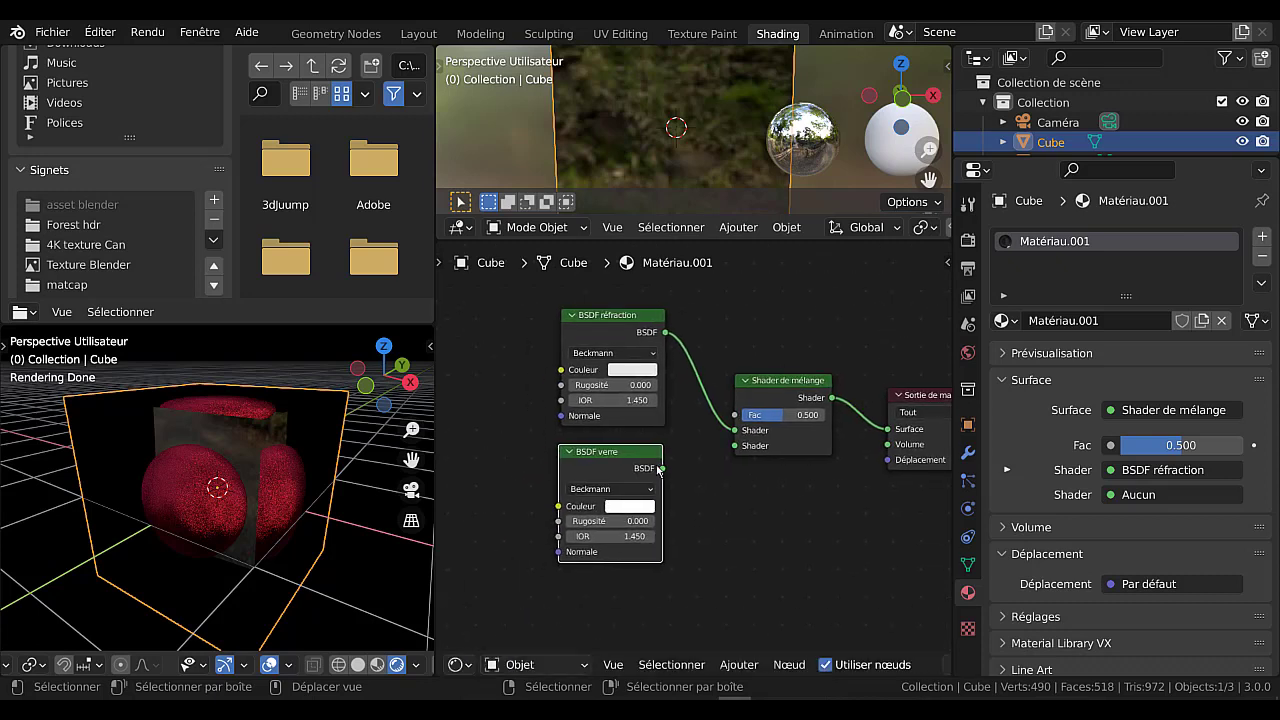
- Connect the glass BSDF to the mix shader's second Shader input and move the three shader nodes closer to the material output
drag(662, 468, 735, 445)
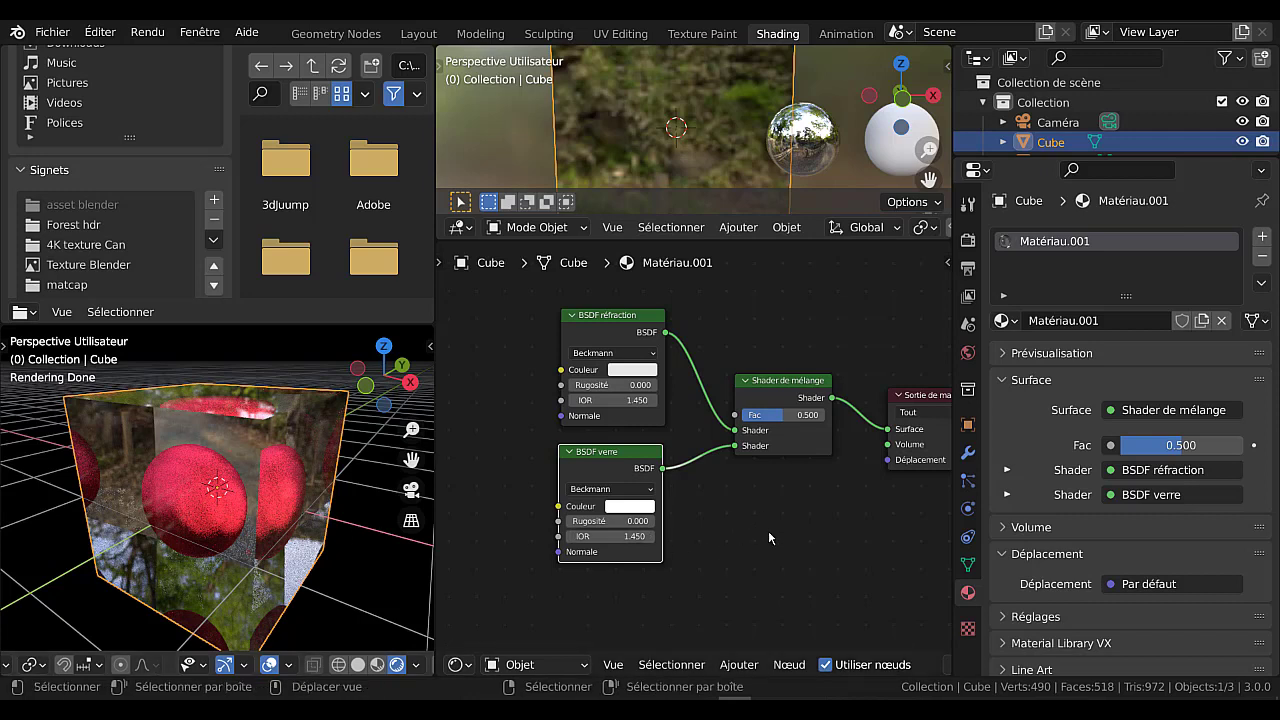
middle_drag(768, 530, 702, 538)
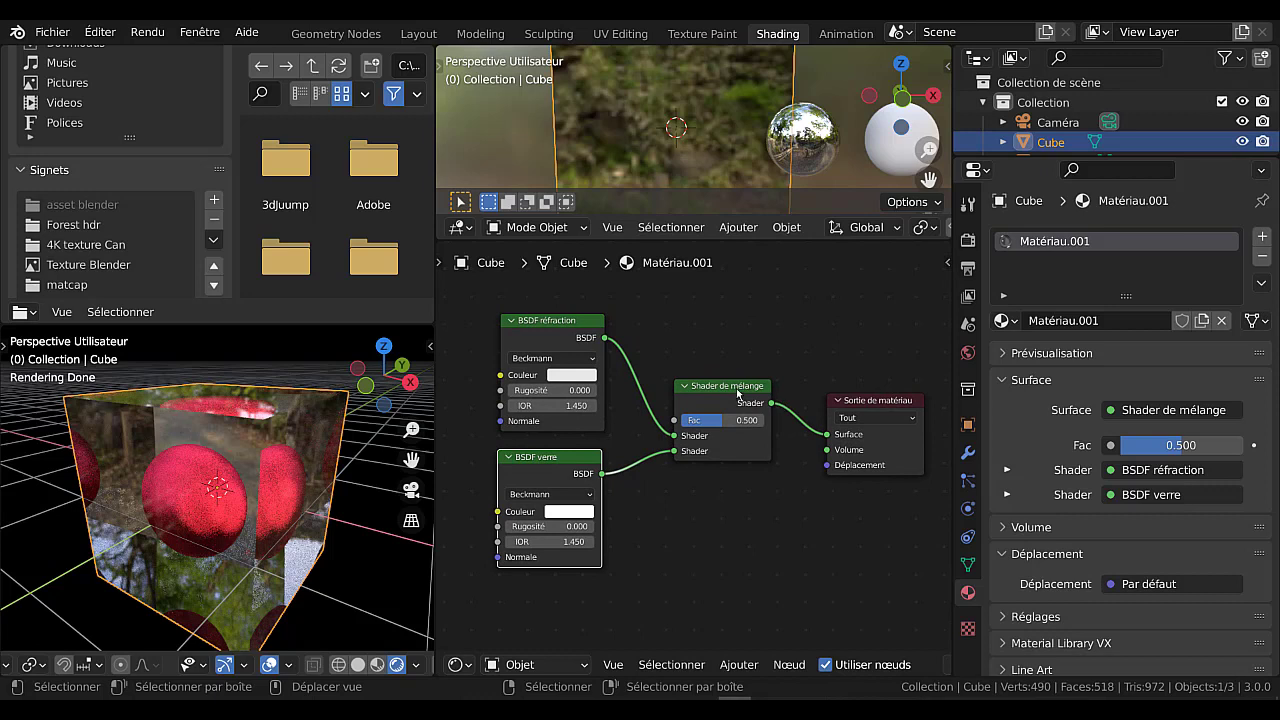
mouse_move(738, 394)
mouse_down()
mouse_move(775, 396)
mouse_move(758, 401)
mouse_up()
drag(592, 459, 644, 459)
drag(576, 325, 629, 321)
click(738, 664)
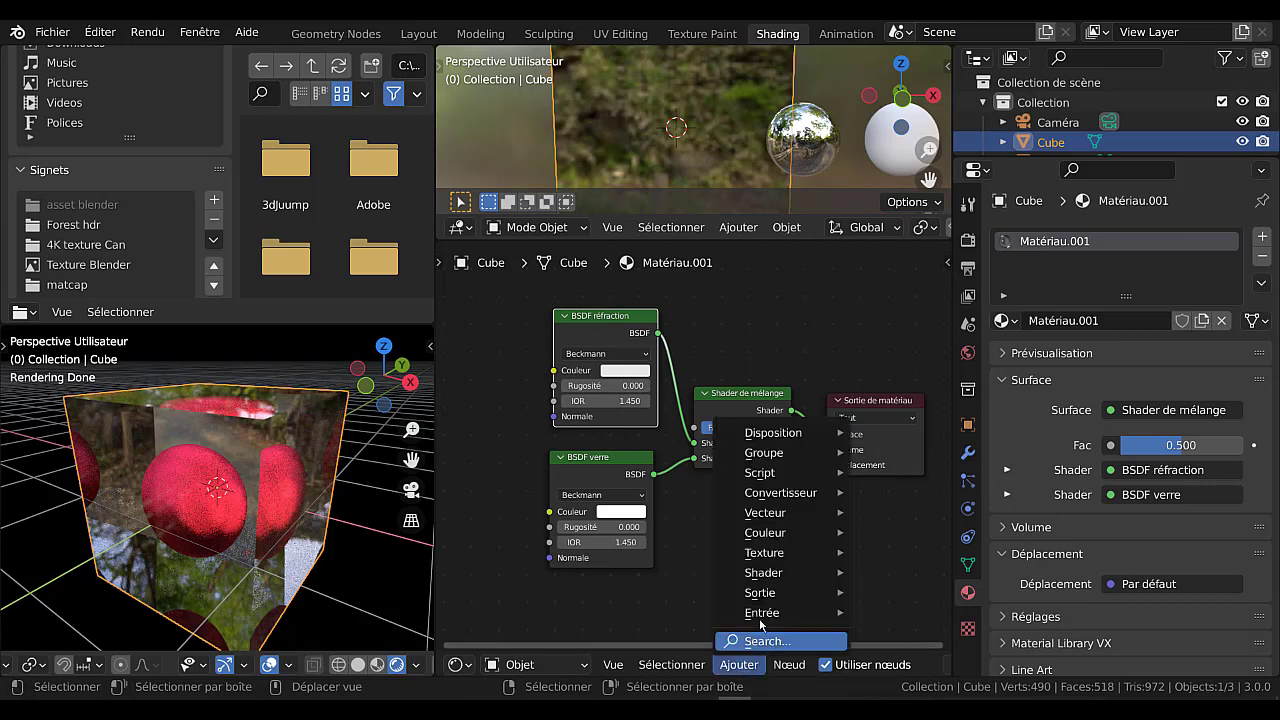
mouse_move(760, 621)
mouse_move(767, 580)
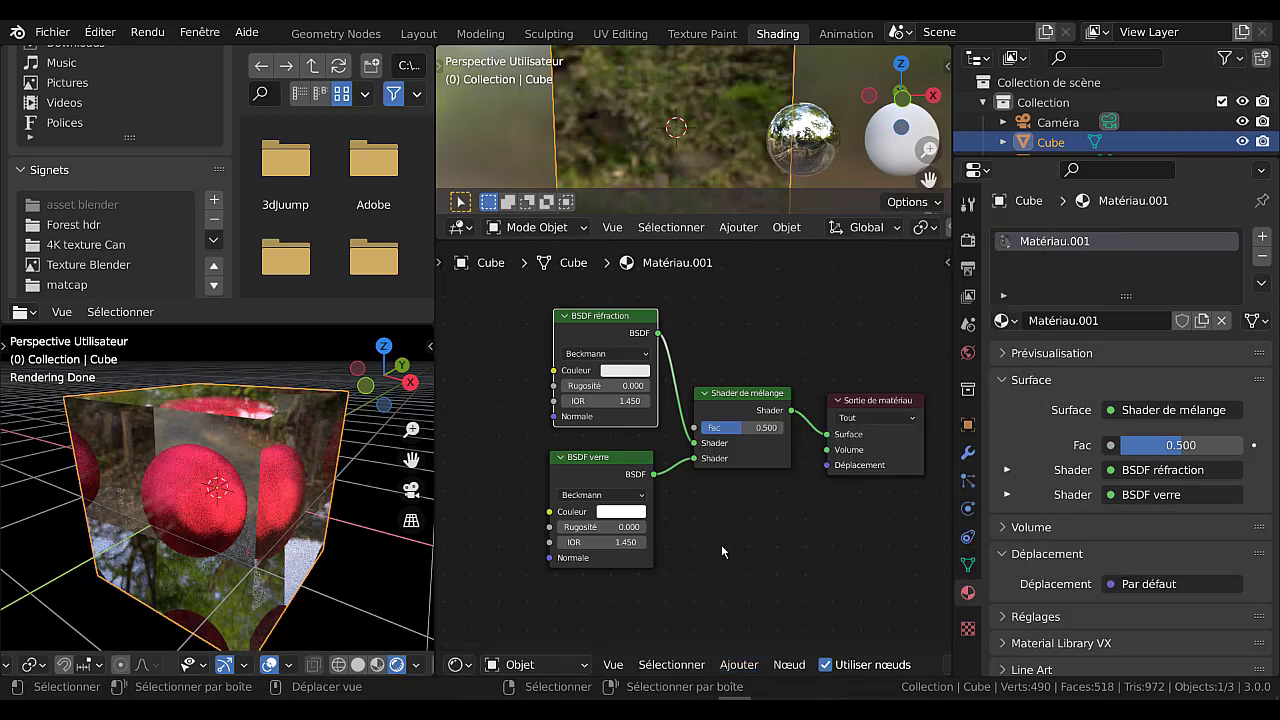
- Try the mix shader's Fac at 0.089, 0.206 and 1.000 to compare the refraction and glass shaders on the cube
scroll(723, 543, up, 2)
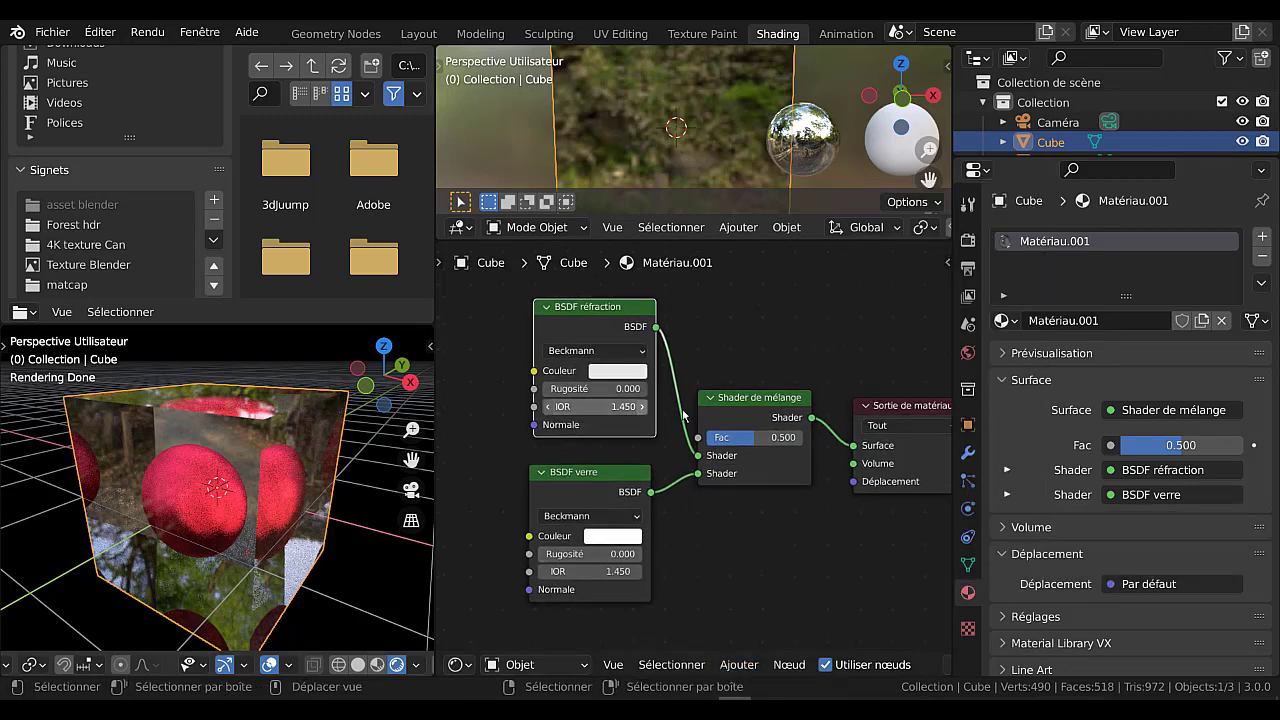
drag(745, 437, 707, 437)
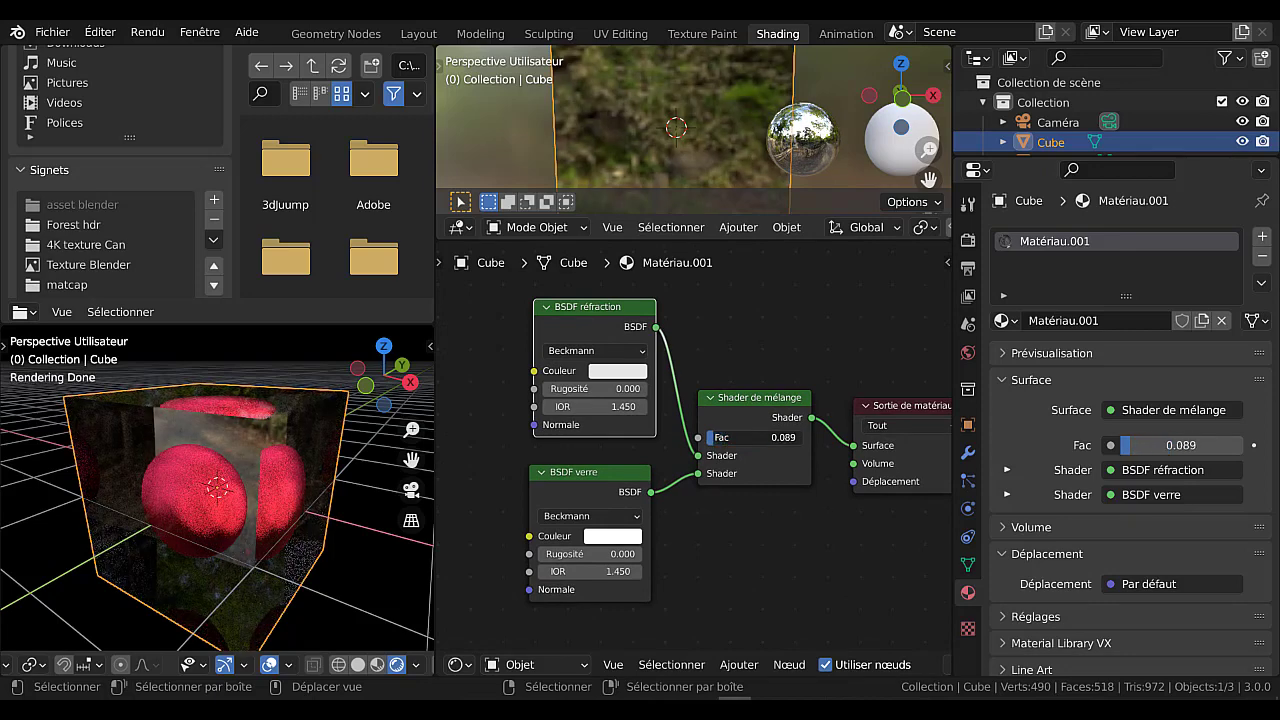
drag(707, 437, 724, 437)
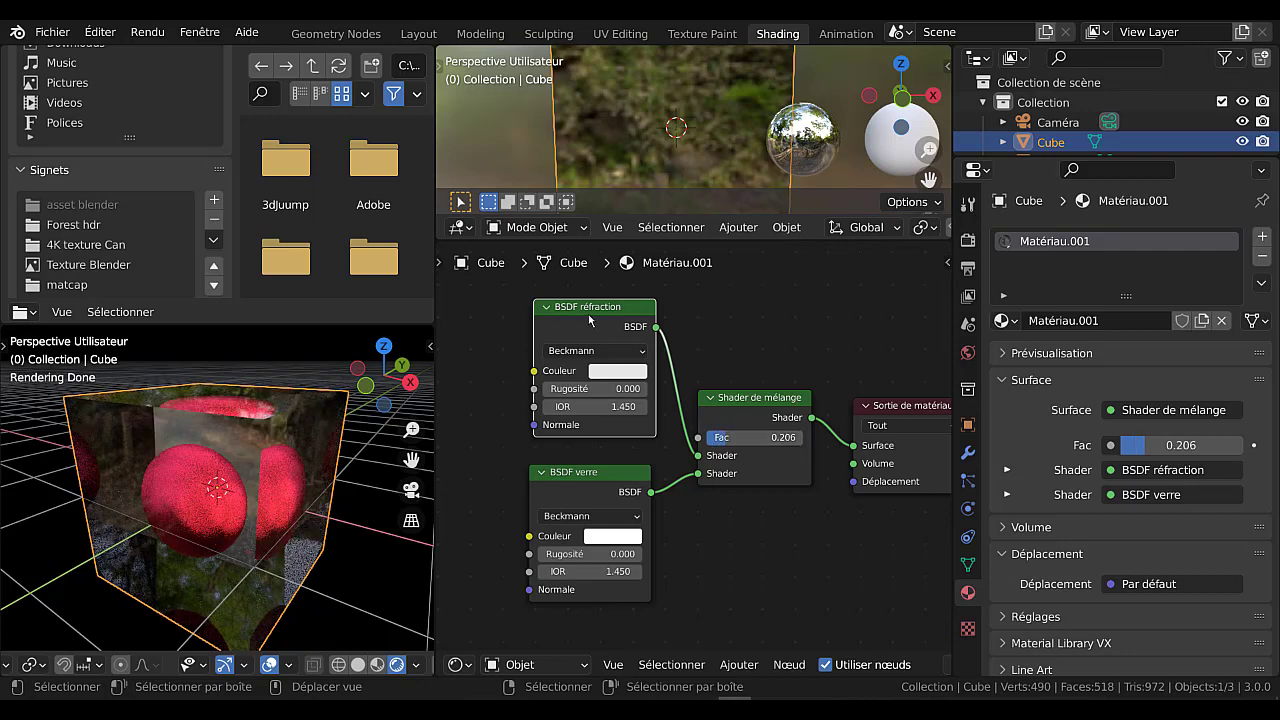
drag(583, 336, 578, 333)
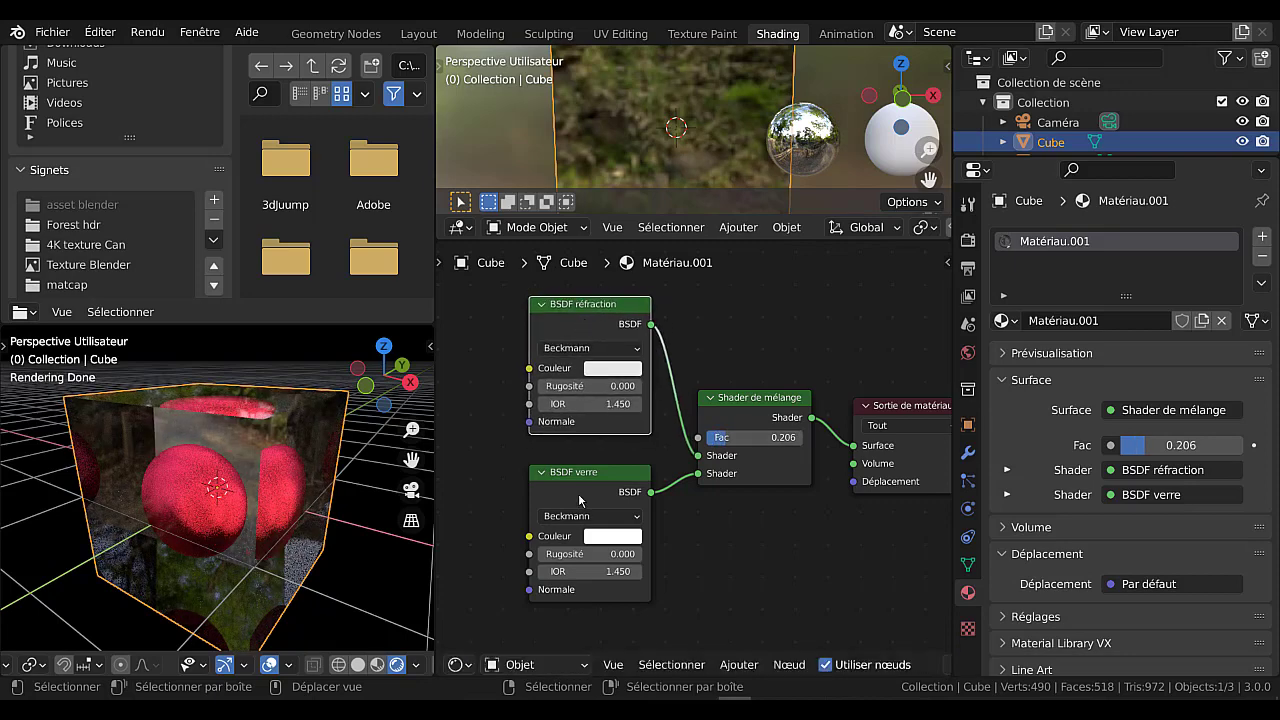
drag(589, 501, 588, 499)
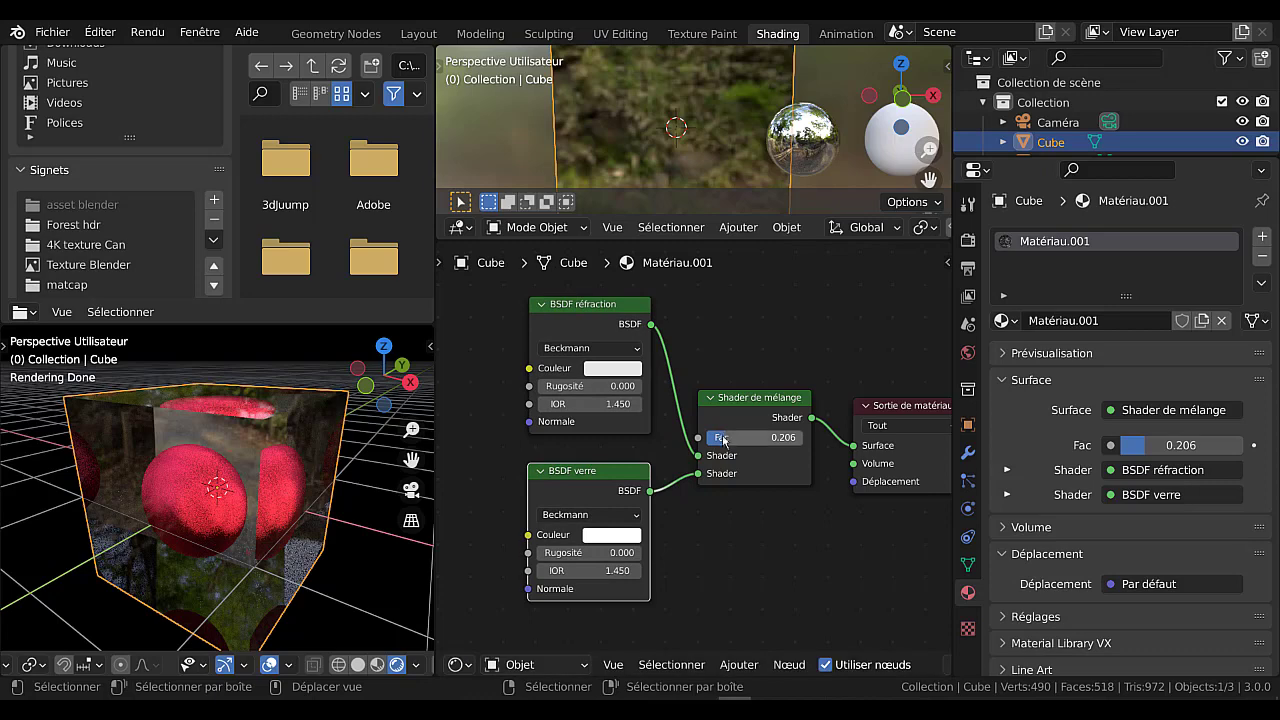
drag(722, 437, 800, 437)
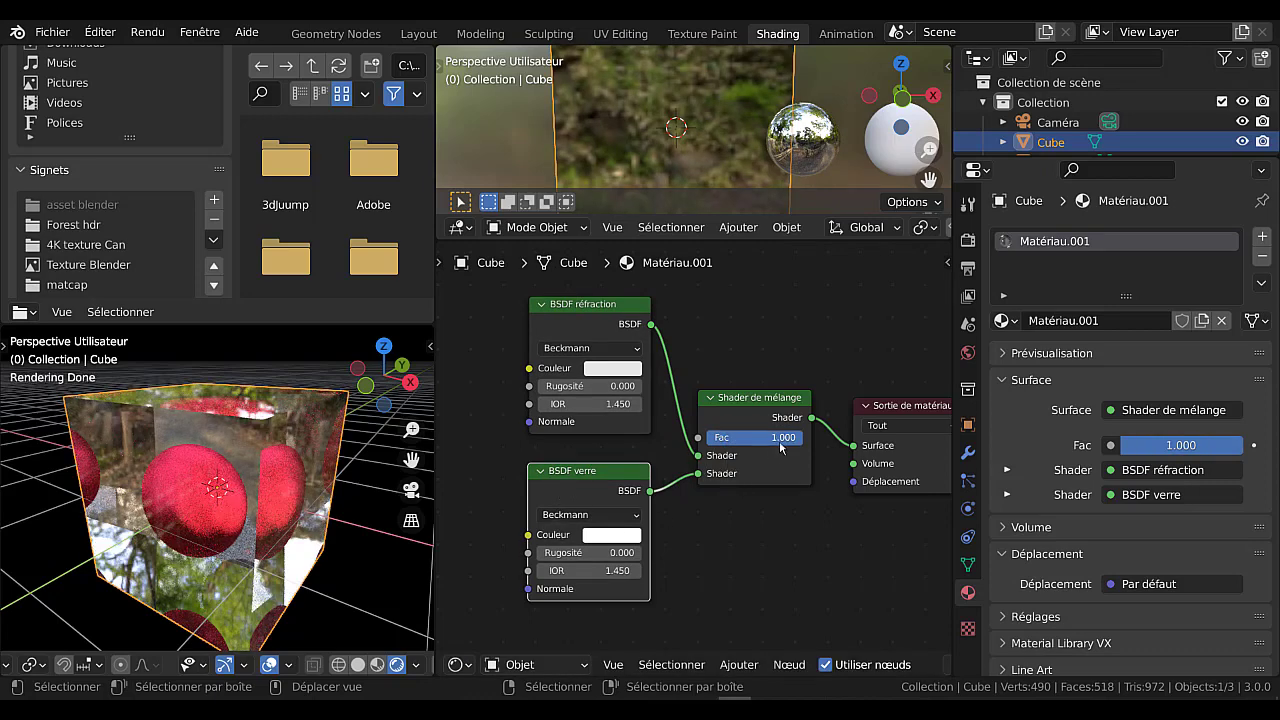
- Swap the refraction and glass links on the mix shader, set its Fac to 0.483, and restore the links' original order
mouse_move(697, 478)
mouse_down()
mouse_move(688, 520)
mouse_move(698, 456)
mouse_up()
drag(682, 505, 688, 500)
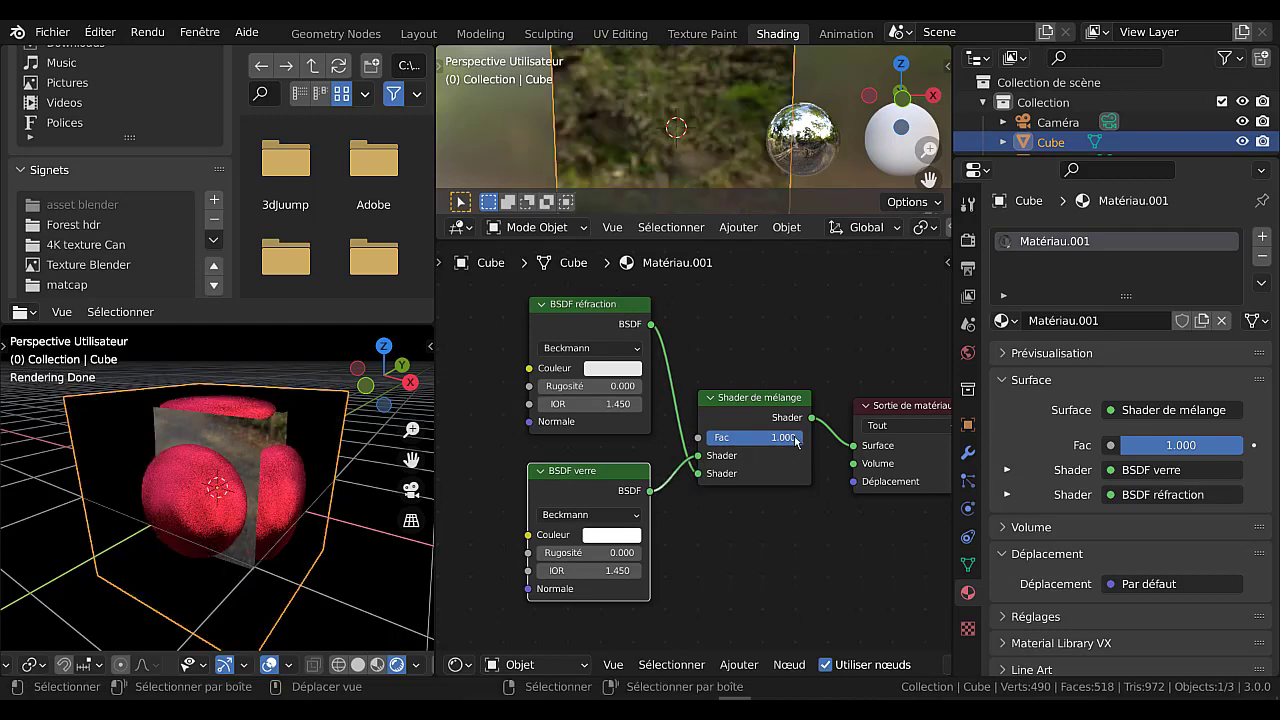
drag(797, 441, 753, 441)
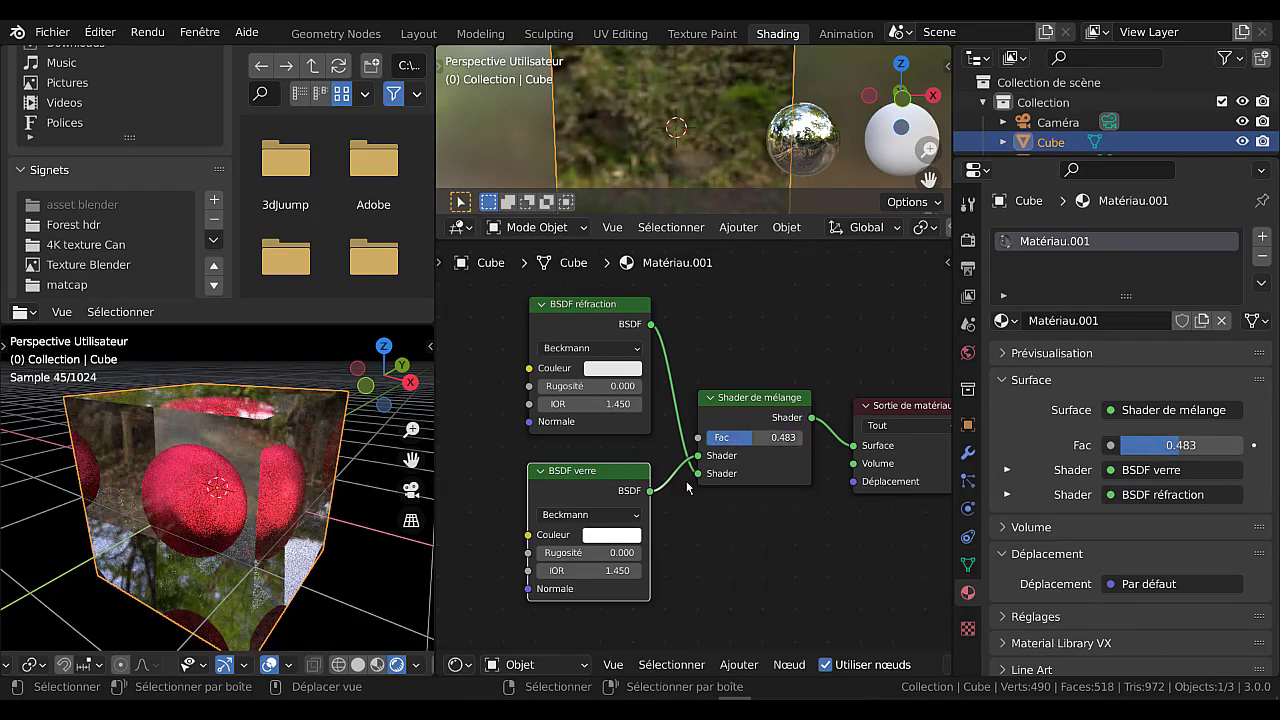
drag(697, 473, 697, 455)
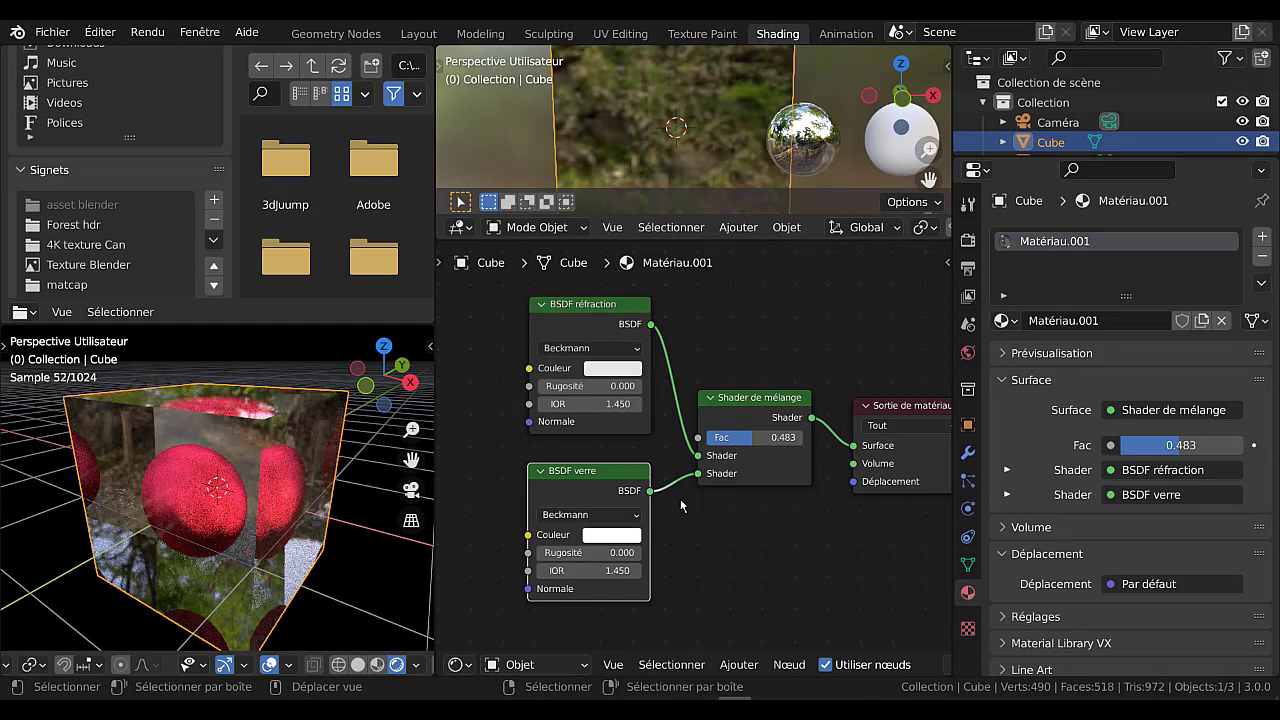
- Expand the refraction BSDF's settings in the material properties, try a roughness (Rugosité) of 0.838, and return it to 0.000
mouse_move(238, 545)
middle_down()
mouse_move(216, 535)
mouse_move(246, 555)
middle_up()
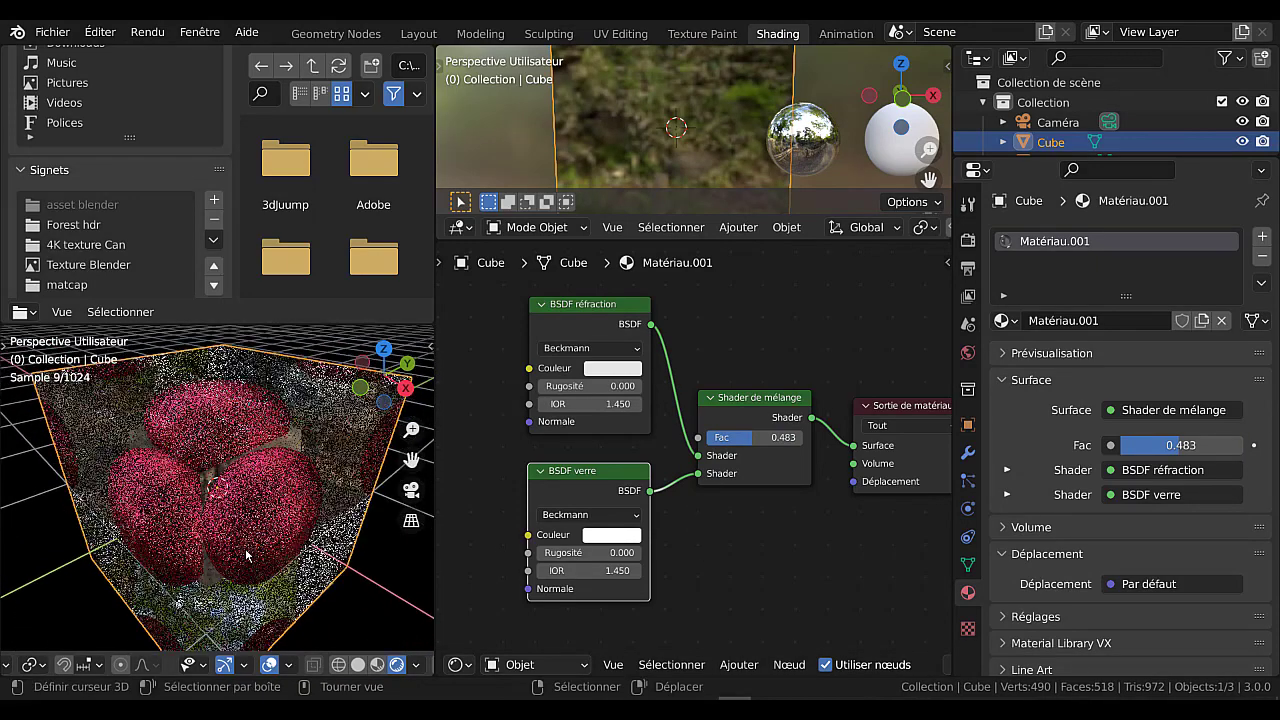
click(1007, 470)
scroll(1030, 519, down, 2)
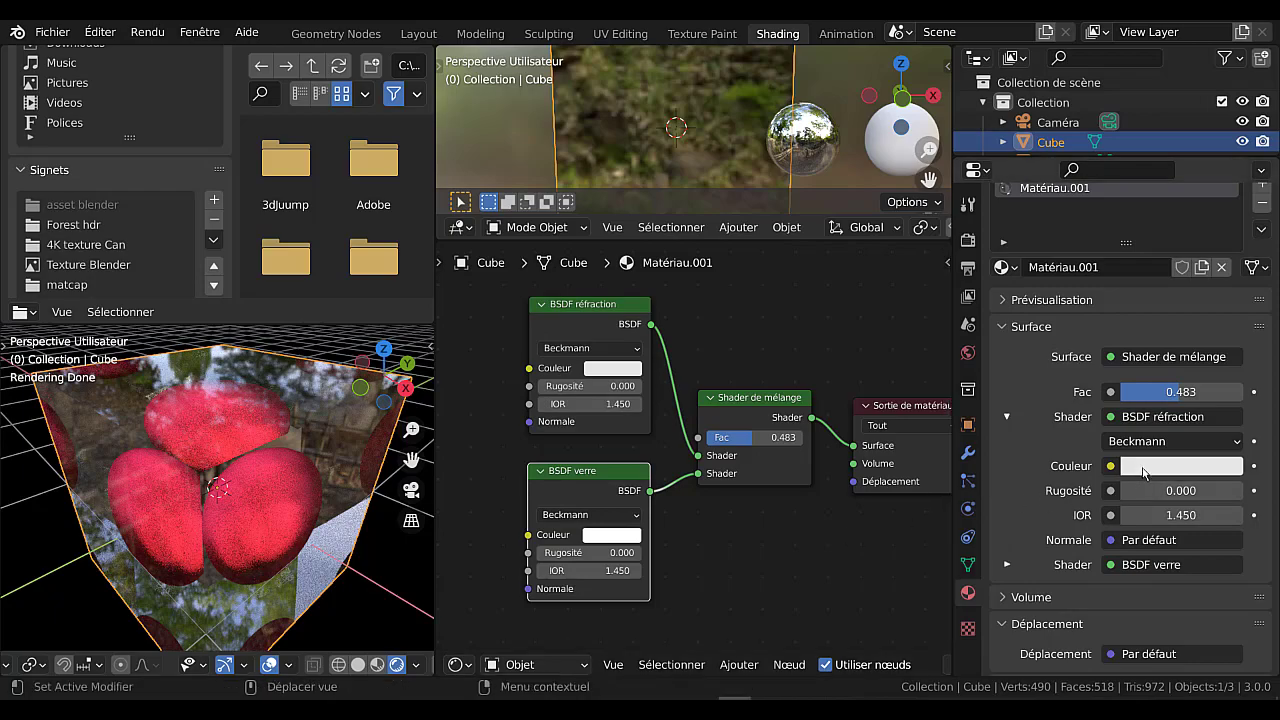
drag(1136, 498, 1196, 490)
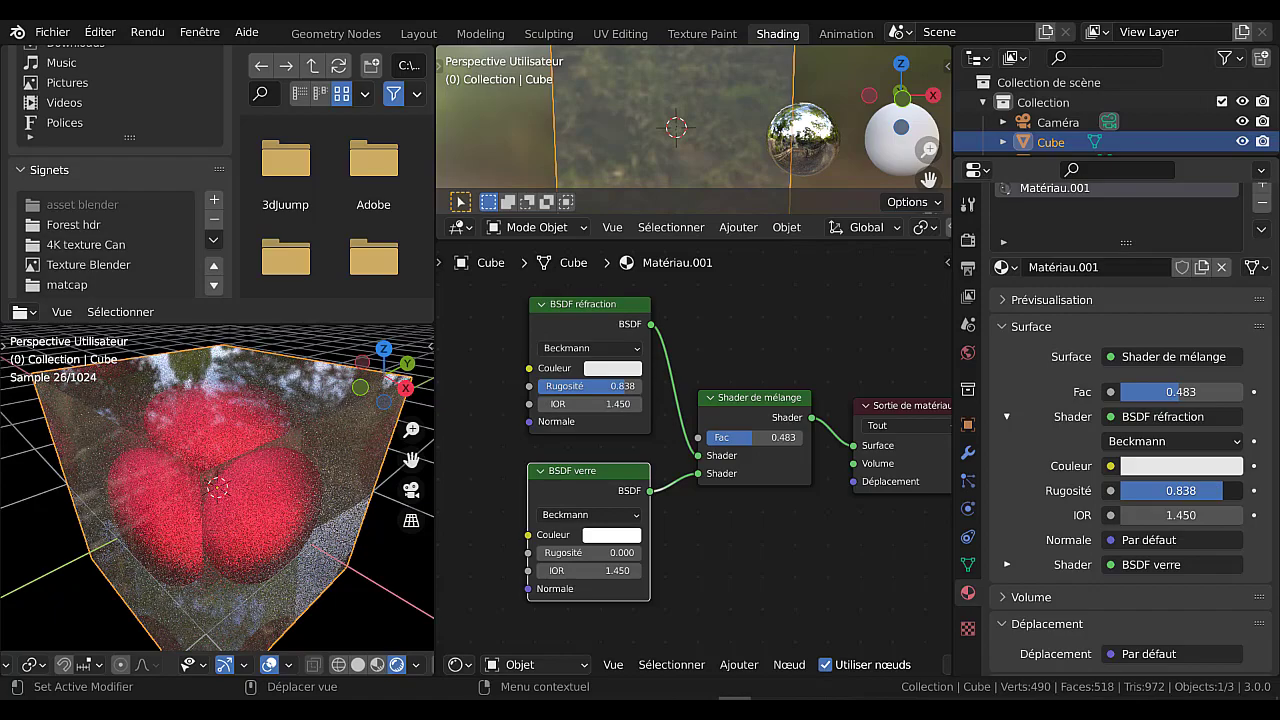
drag(1222, 490, 1120, 490)
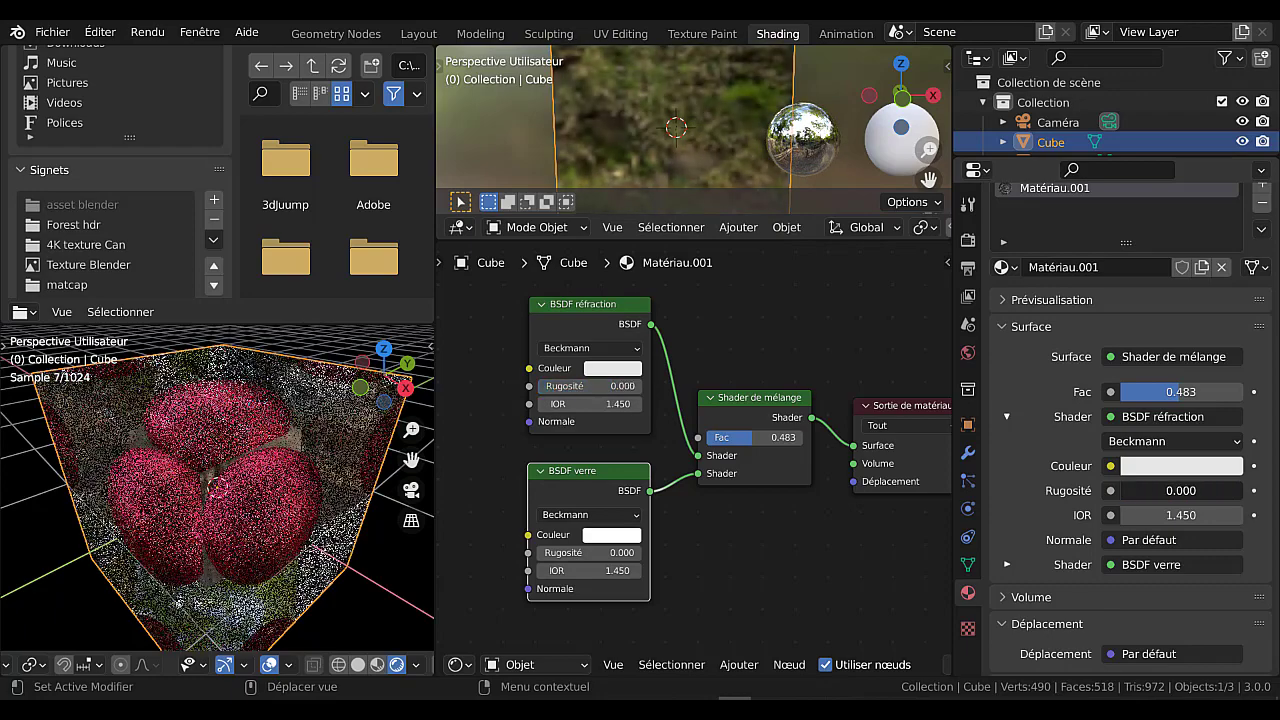
- Try a light blue colour on the refraction BSDF and bring it back to off-white
click(1180, 470)
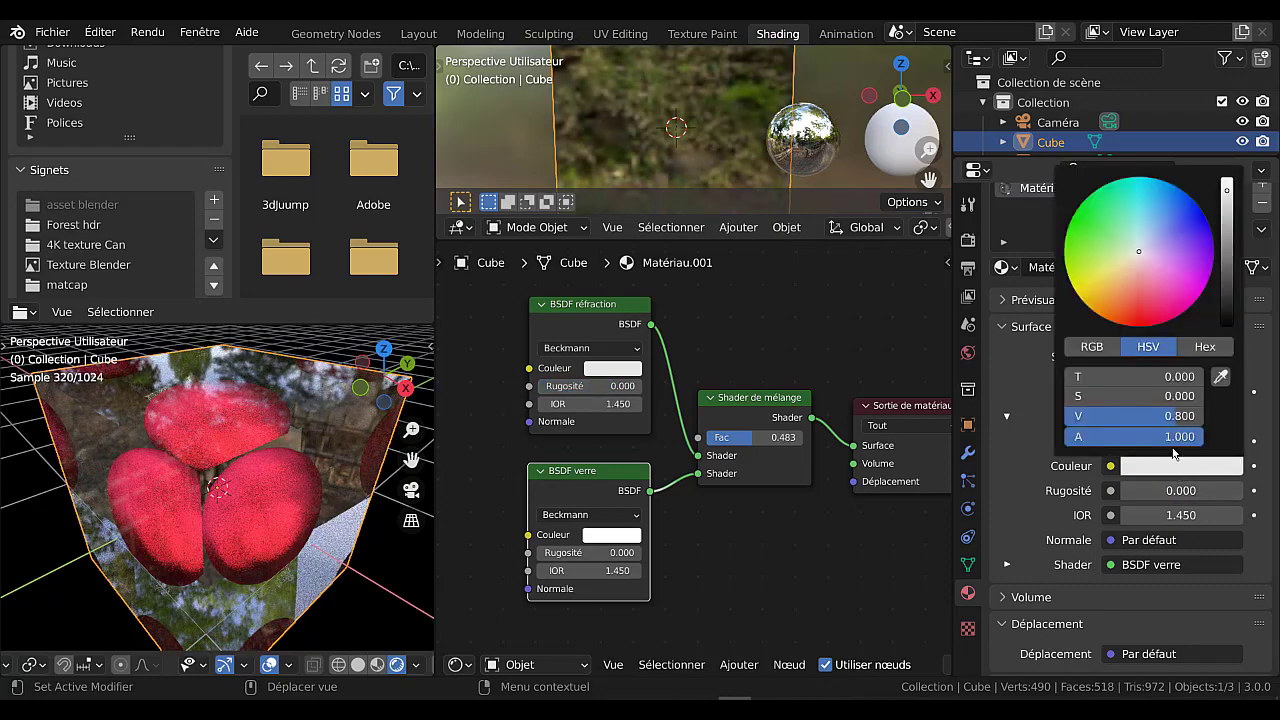
click(1165, 246)
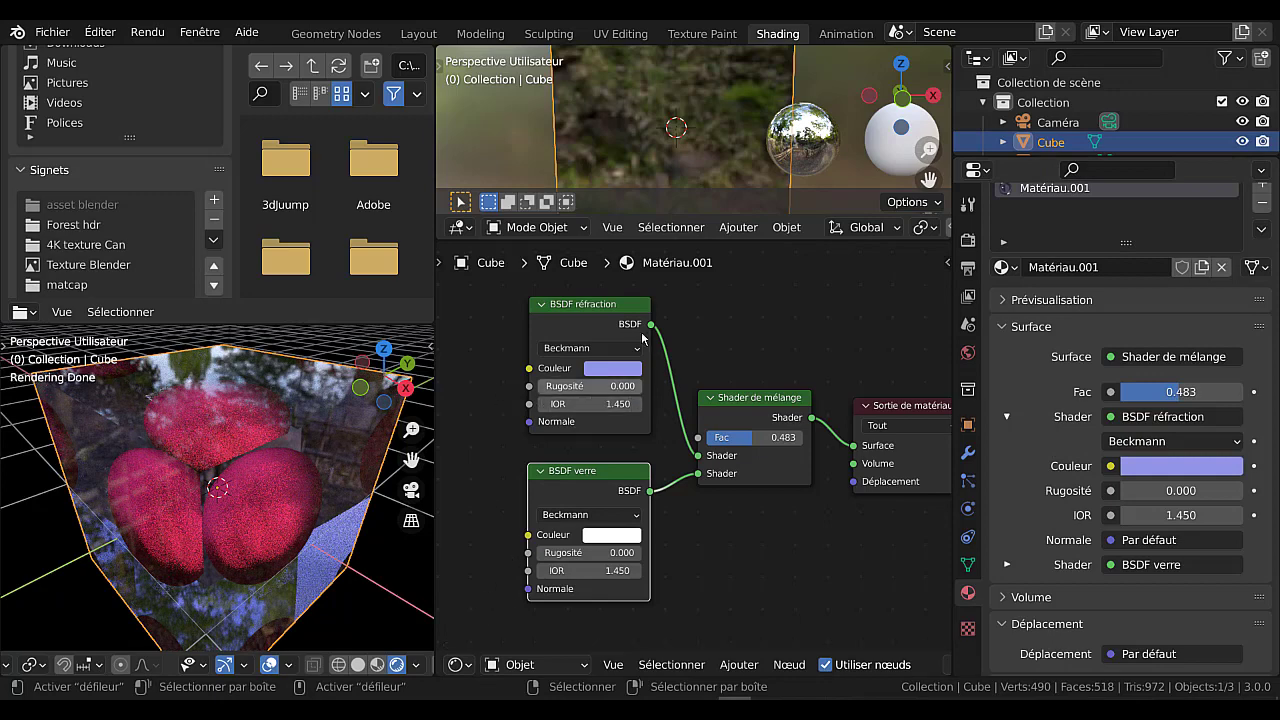
middle_drag(711, 348, 752, 373)
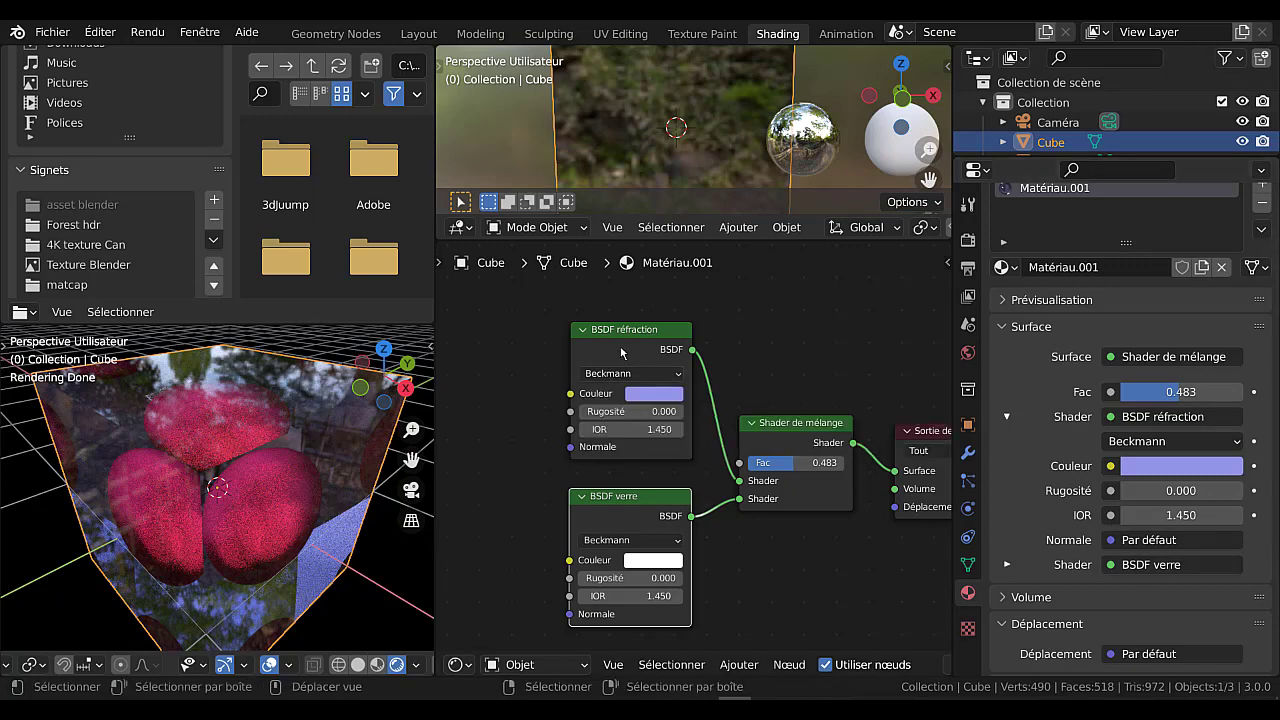
drag(629, 405, 613, 395)
click(630, 383)
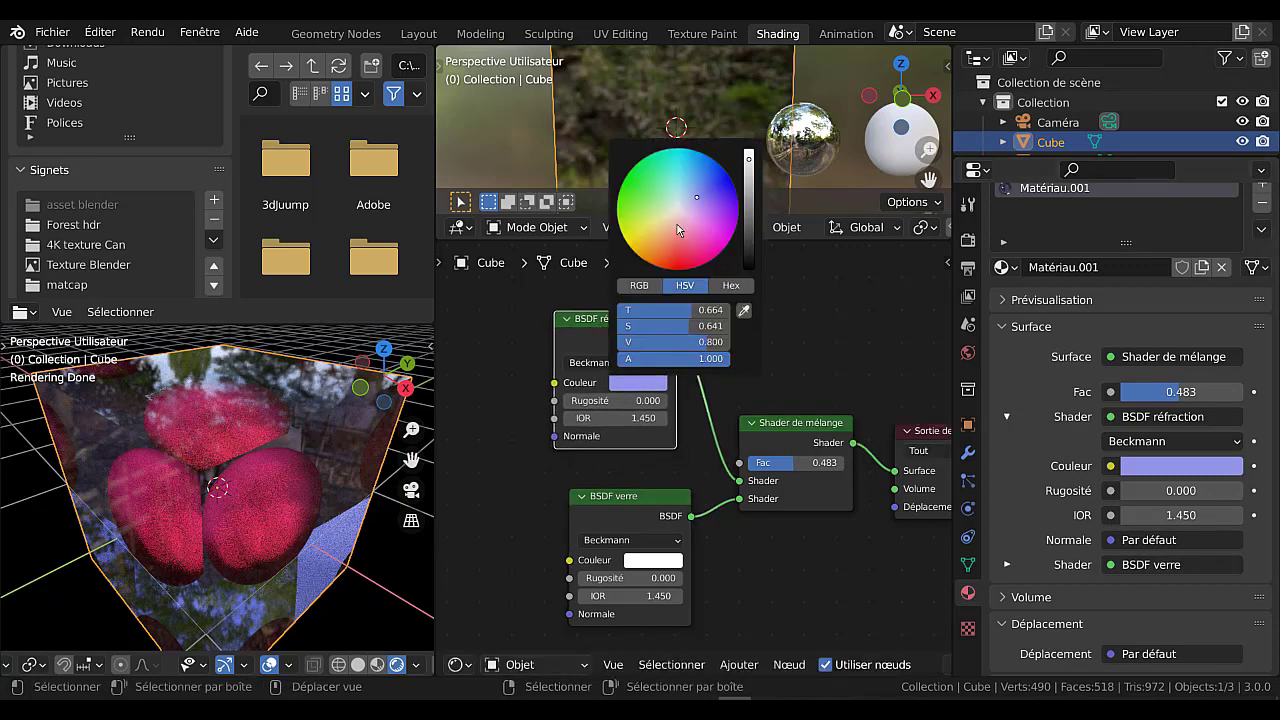
drag(697, 197, 675, 212)
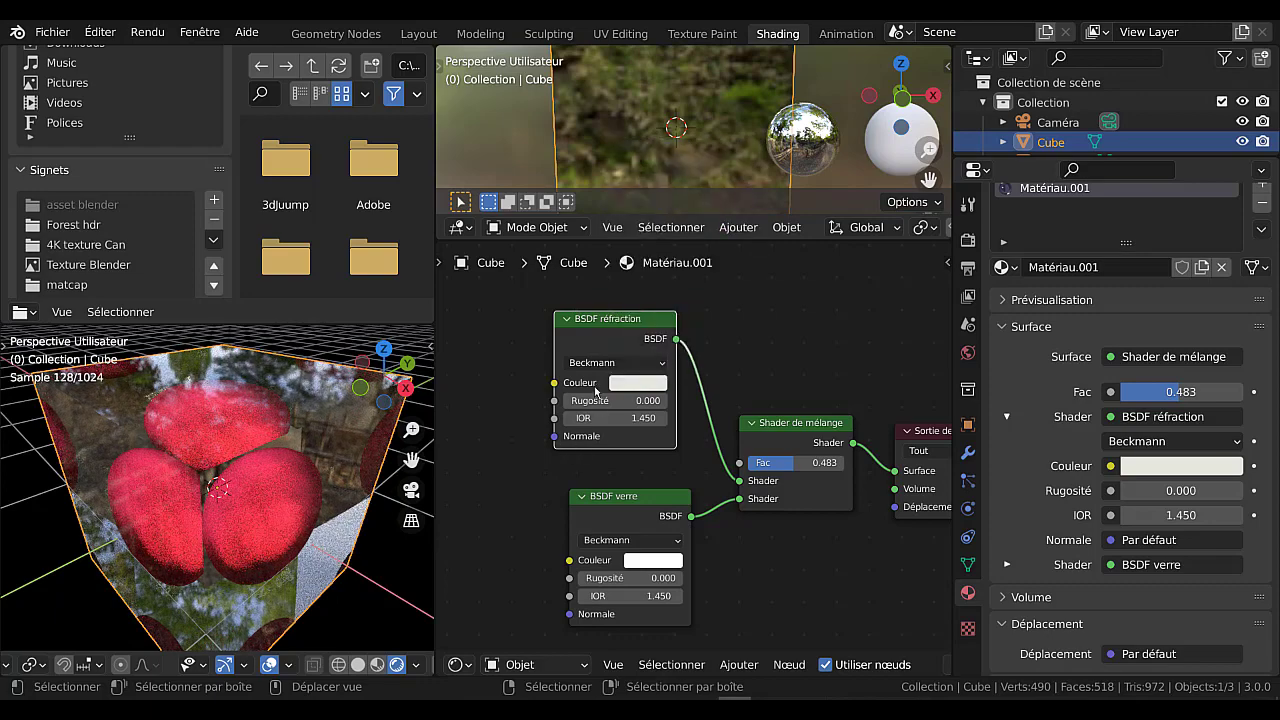
- Raise the refraction BSDF's roughness to 0.979 and compare the Dure distribution with Beckmann
drag(629, 409, 728, 409)
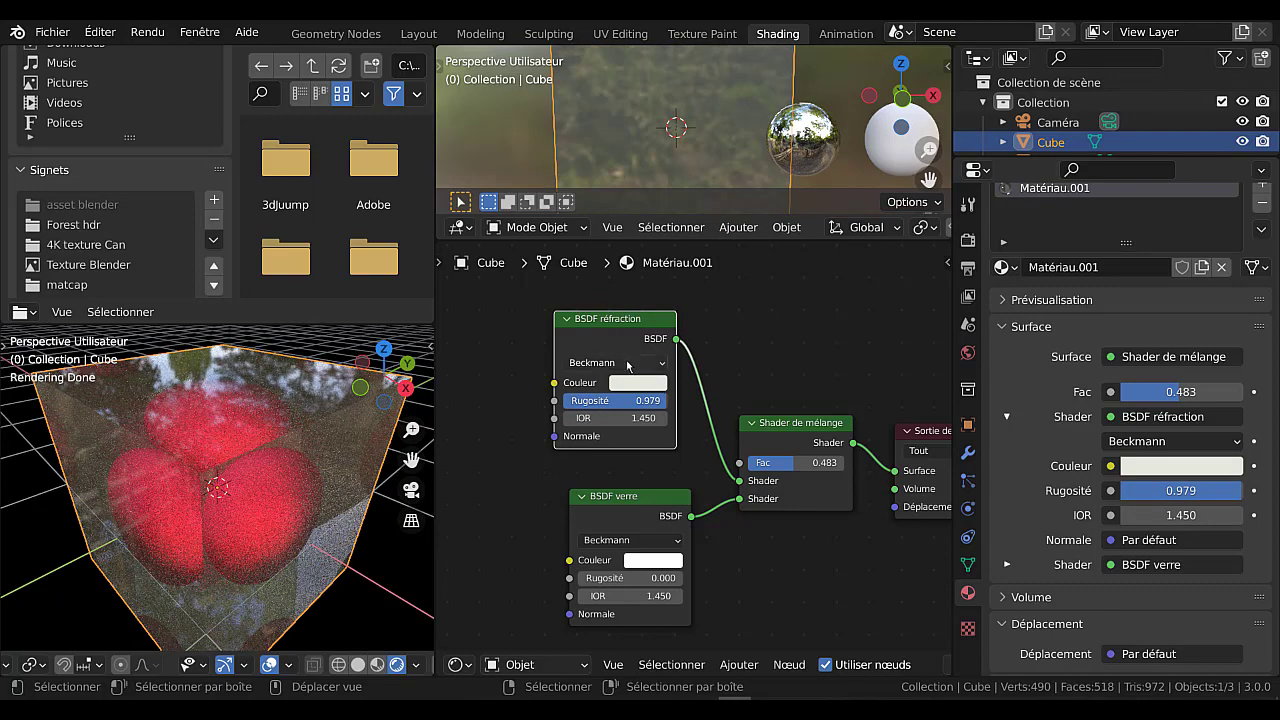
click(627, 363)
click(611, 385)
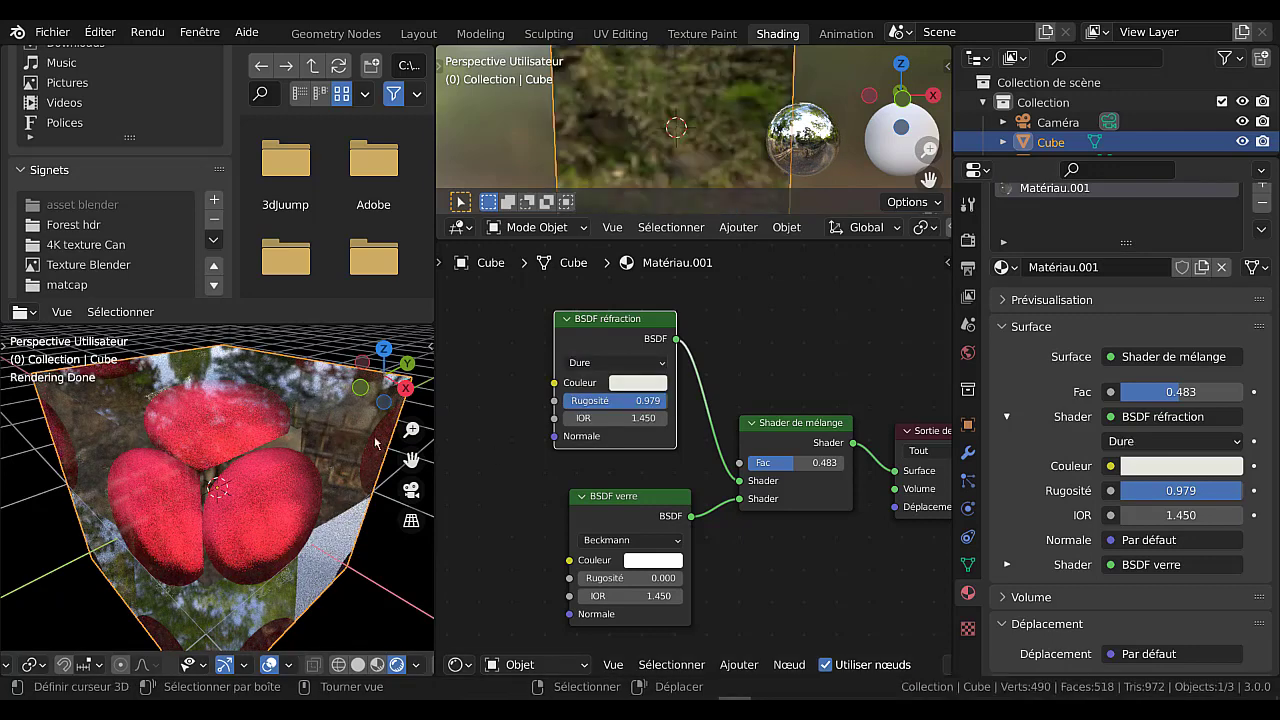
click(603, 363)
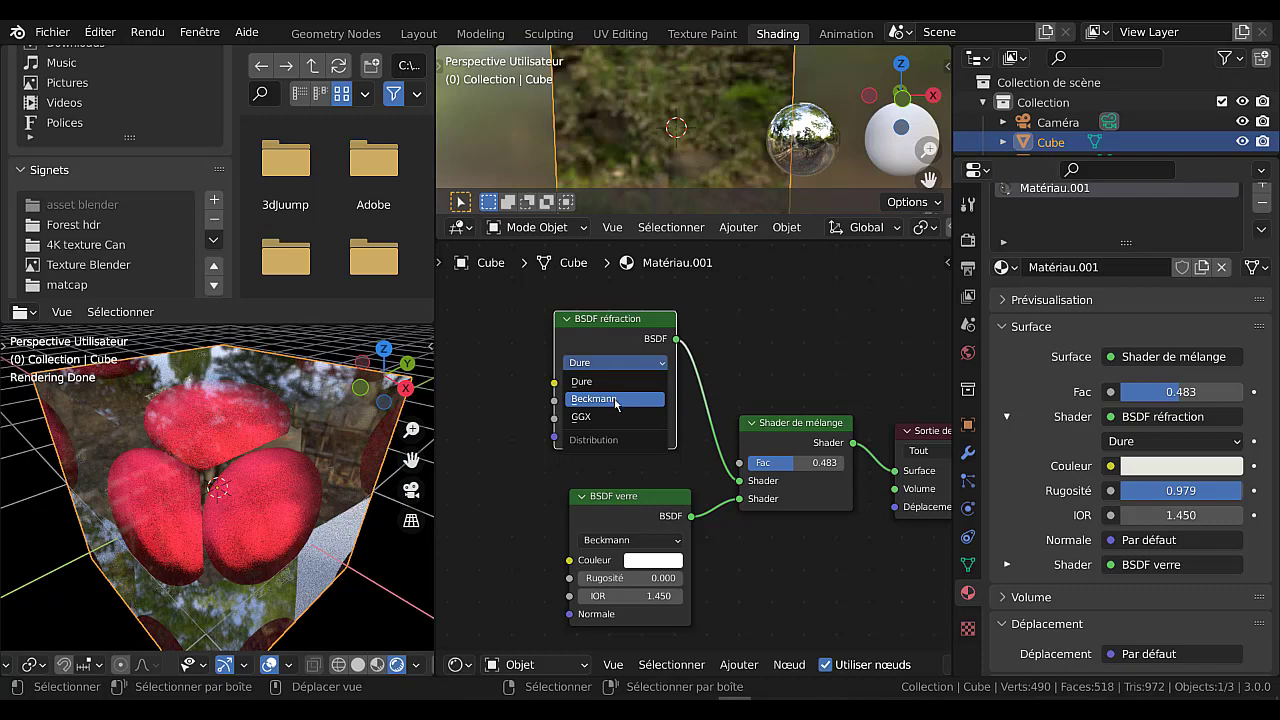
click(614, 399)
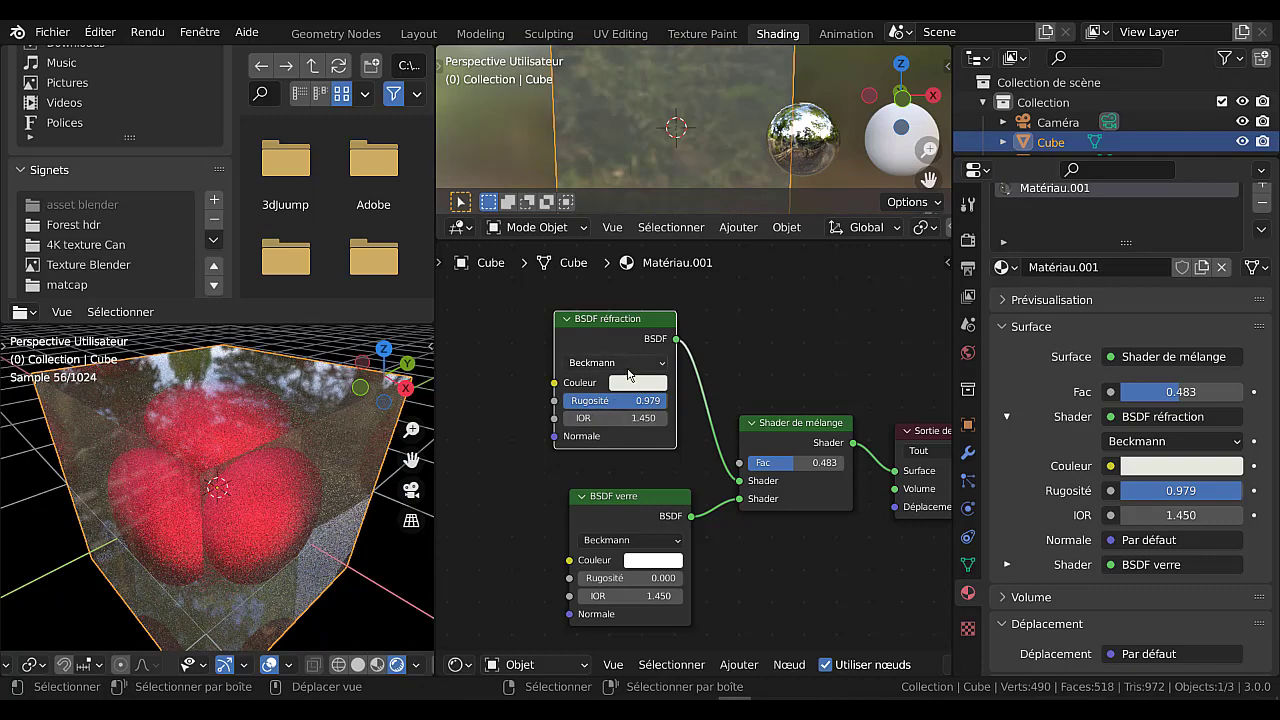
- Try the GGX distribution and then Dure on the refraction BSDF, and lower its roughness to 0.000
drag(621, 321, 637, 314)
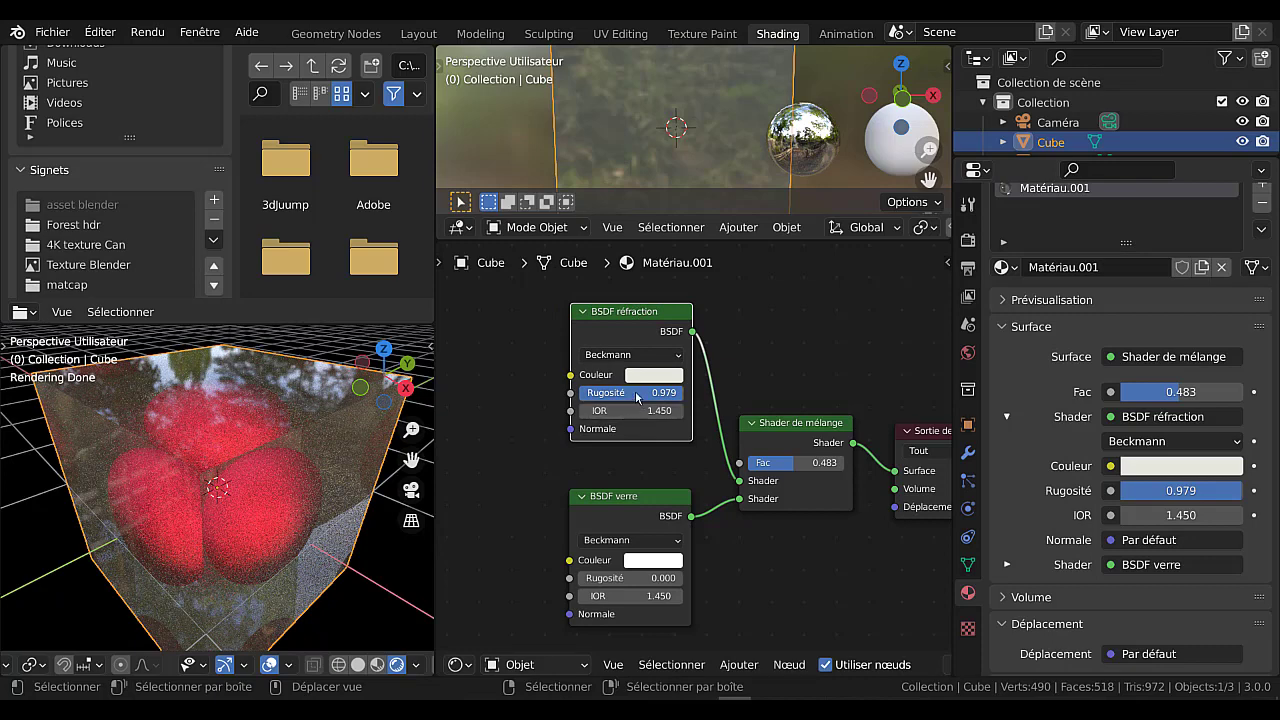
click(630, 355)
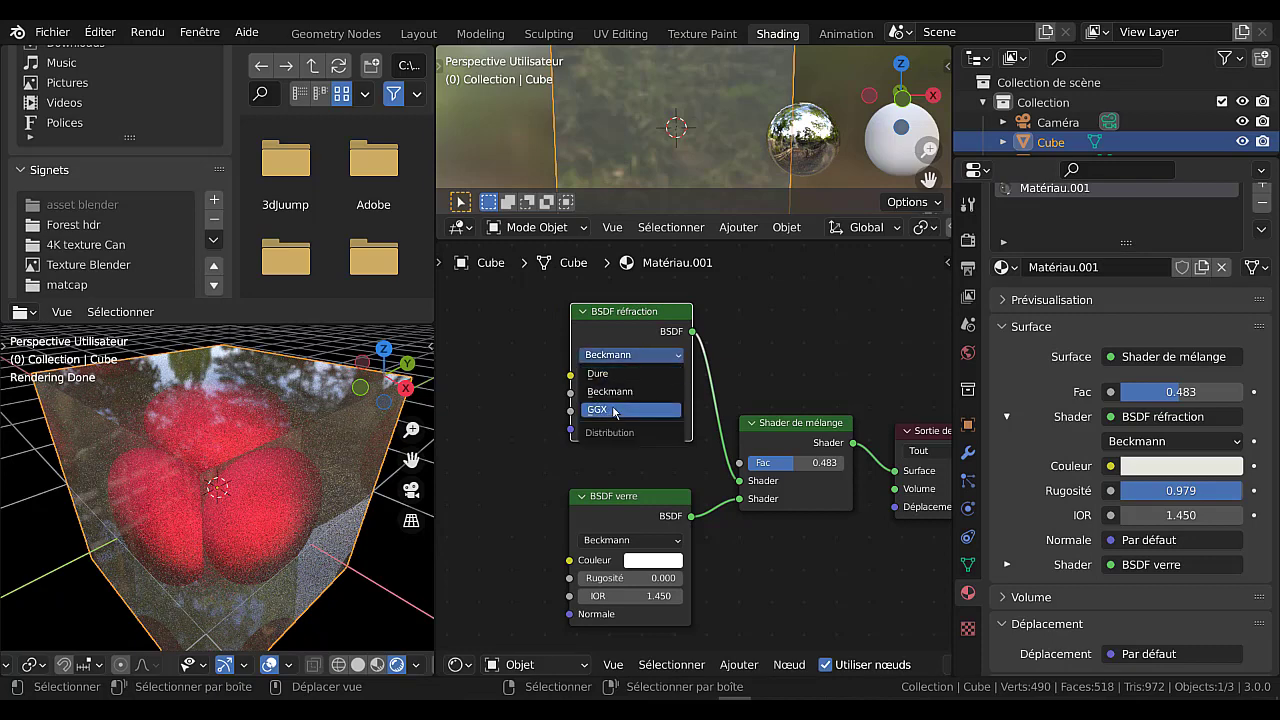
click(618, 410)
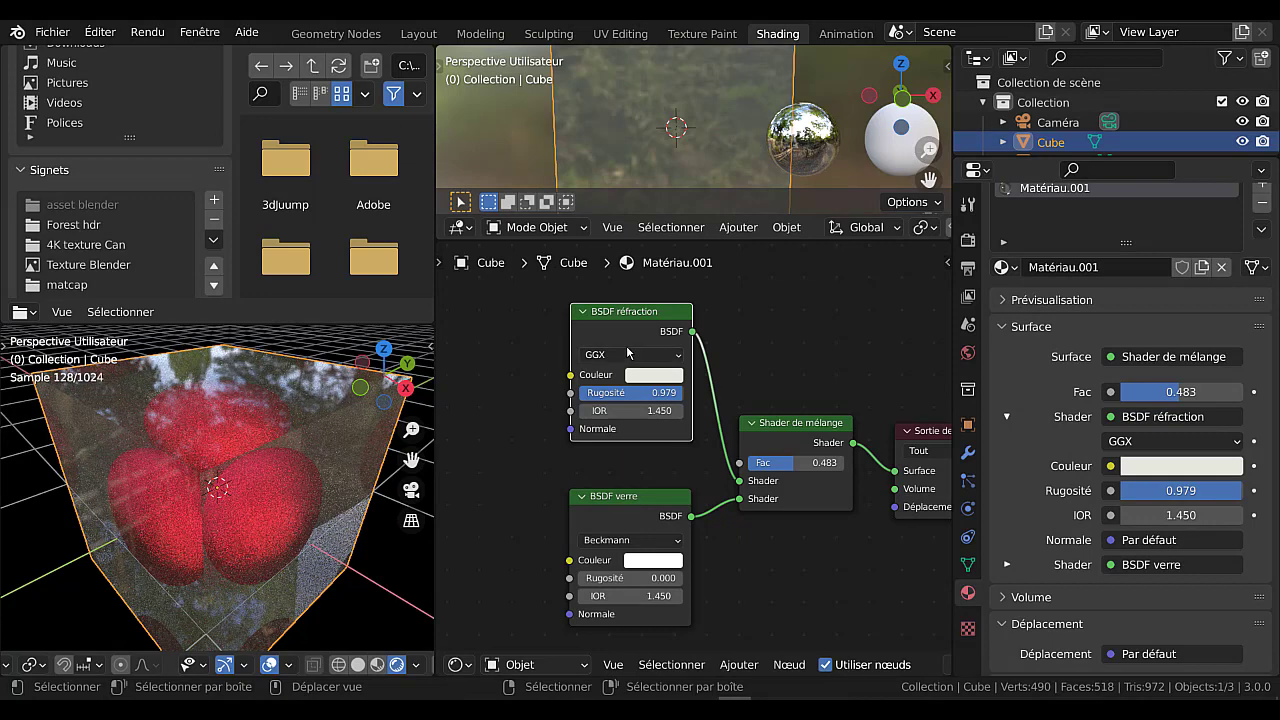
click(628, 357)
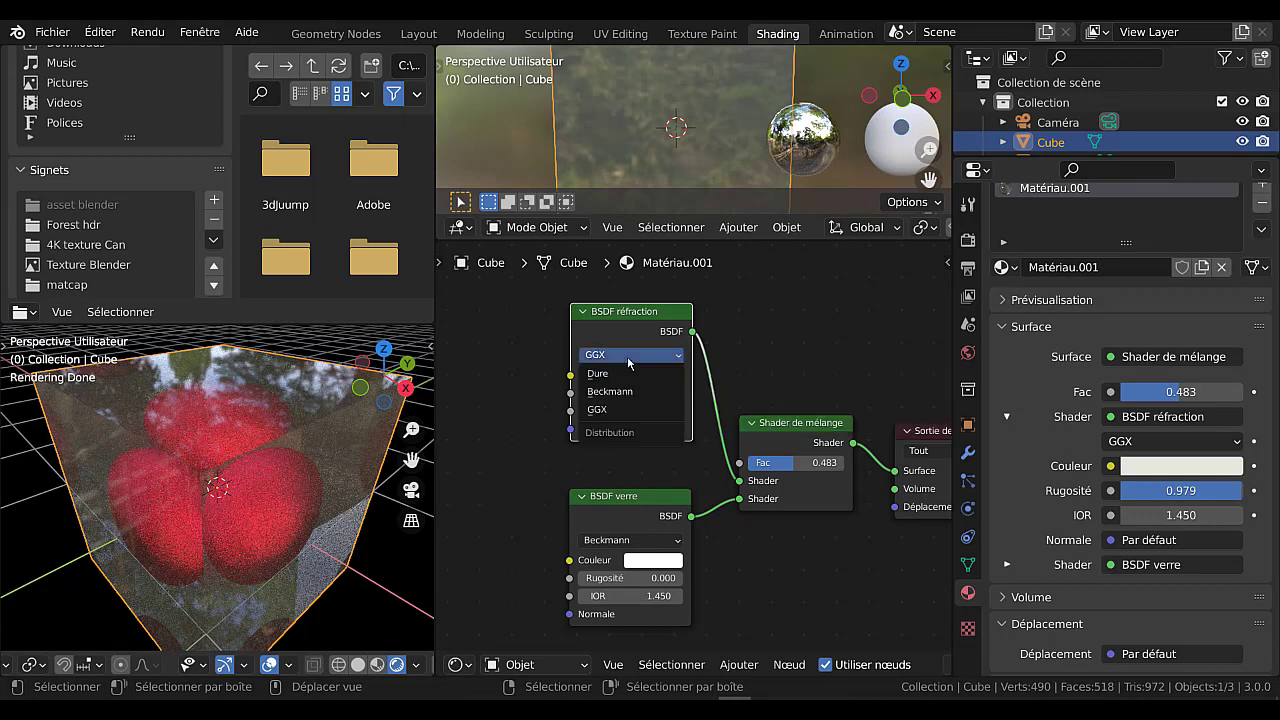
click(614, 375)
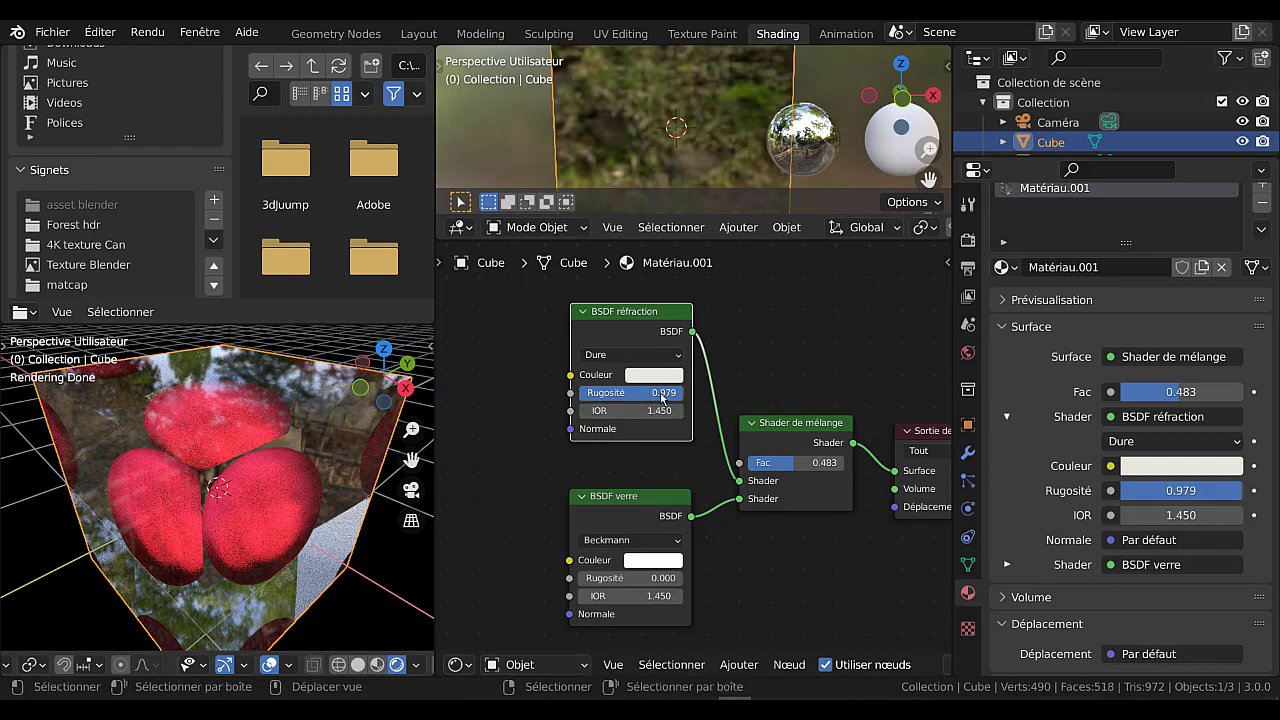
mouse_move(649, 398)
mouse_down()
mouse_move(575, 398)
mouse_move(665, 398)
mouse_move(578, 398)
mouse_move(654, 398)
mouse_up()
drag(654, 398, 556, 415)
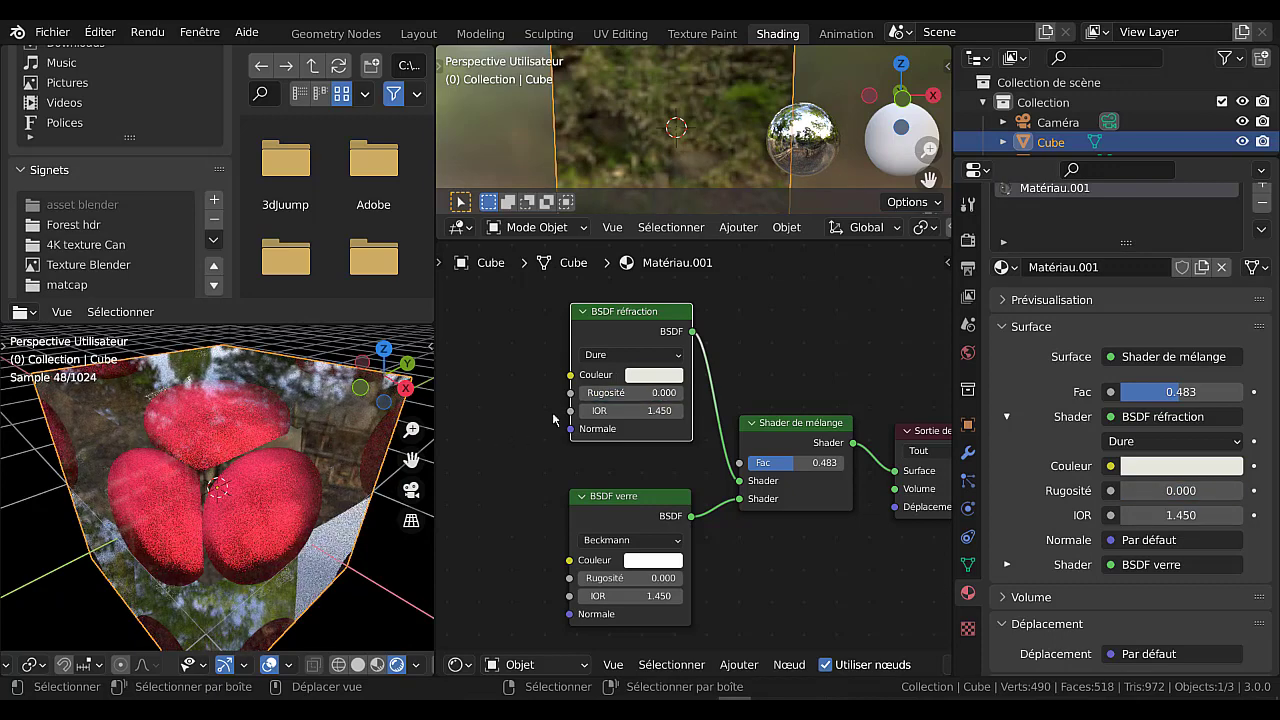
- Set the refraction BSDF to the Beckmann distribution with a roughness of 0.354 and a pale yellow colour
click(612, 357)
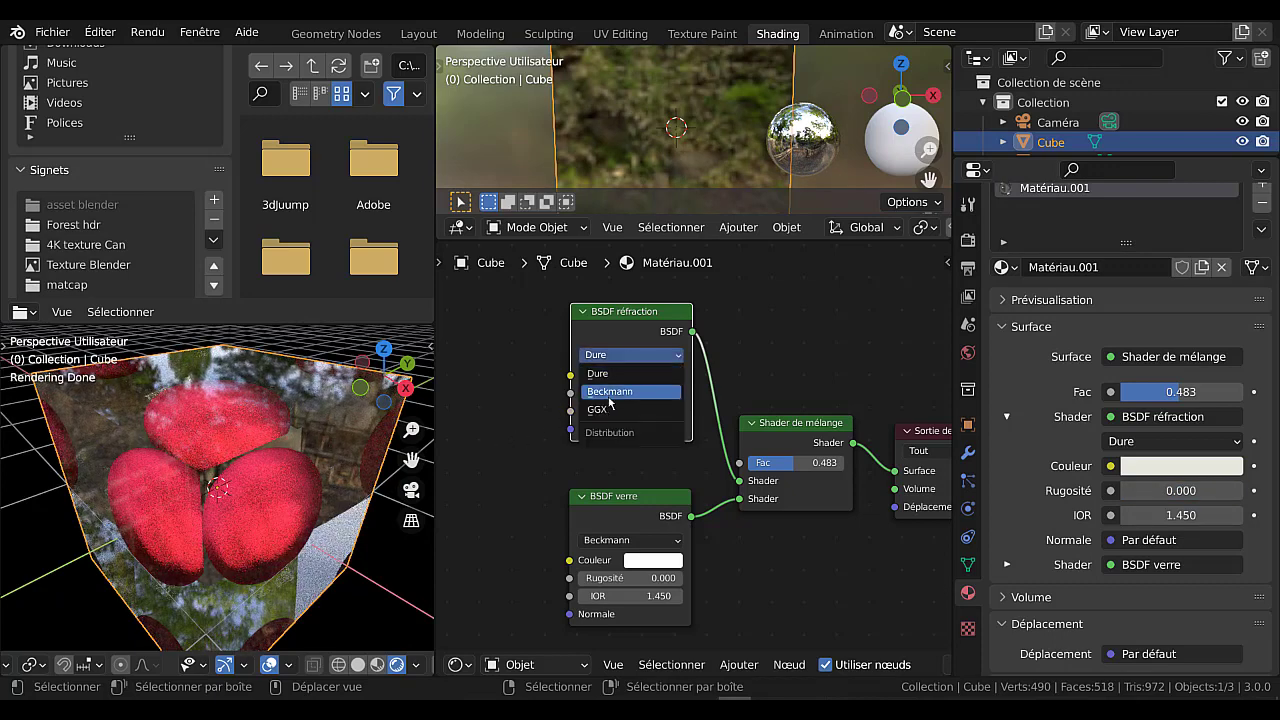
click(630, 391)
drag(590, 393, 616, 393)
click(653, 376)
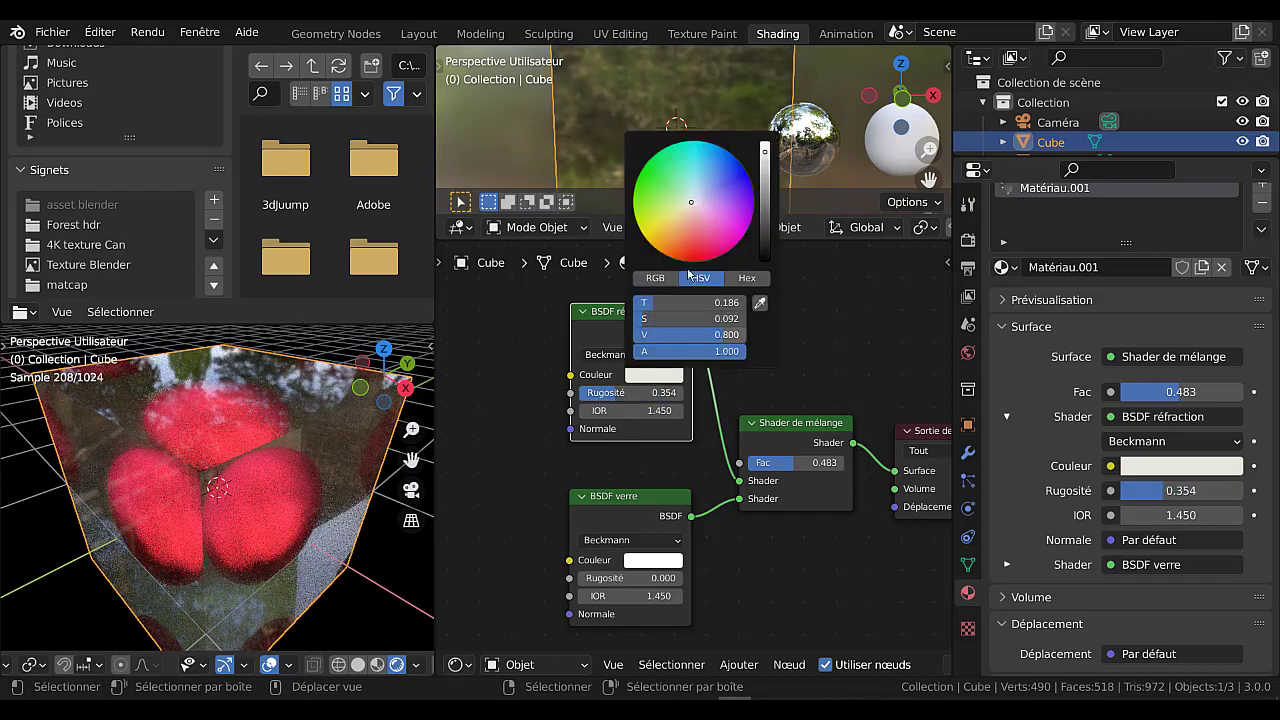
click(671, 220)
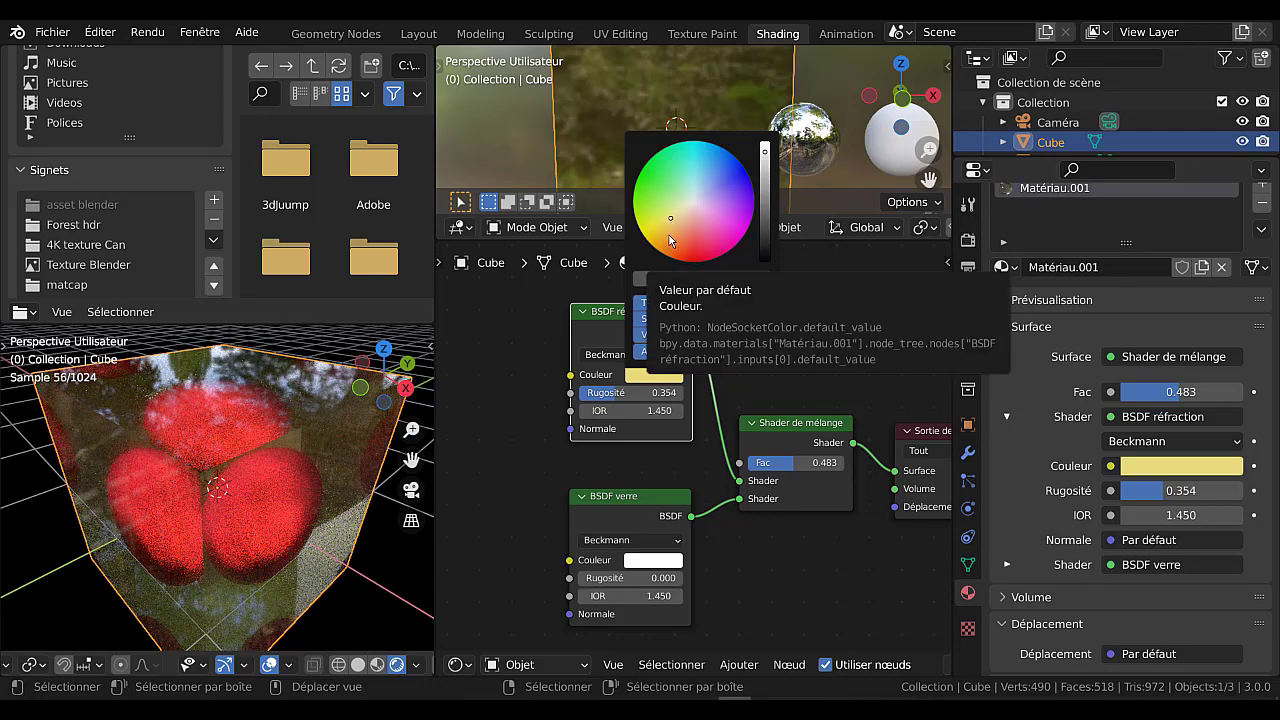
- Set the refraction BSDF's colour to red
click(668, 233)
click(681, 239)
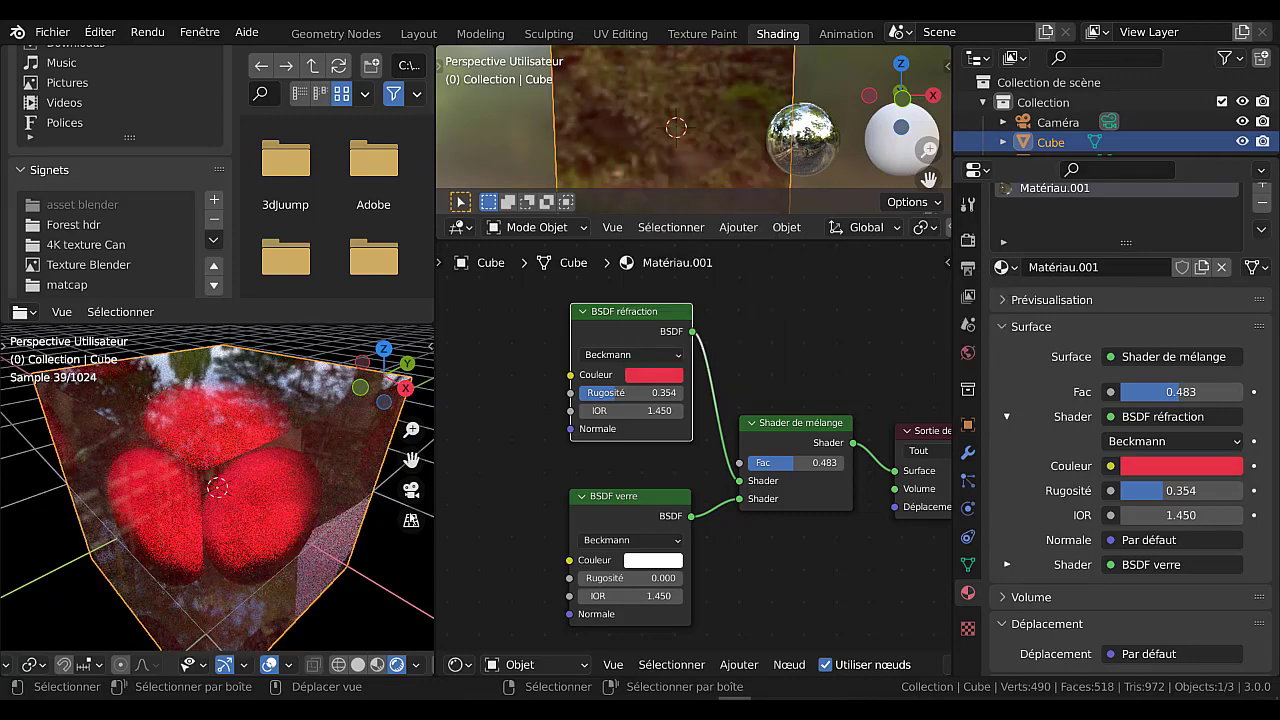
middle_drag(319, 533, 299, 504)
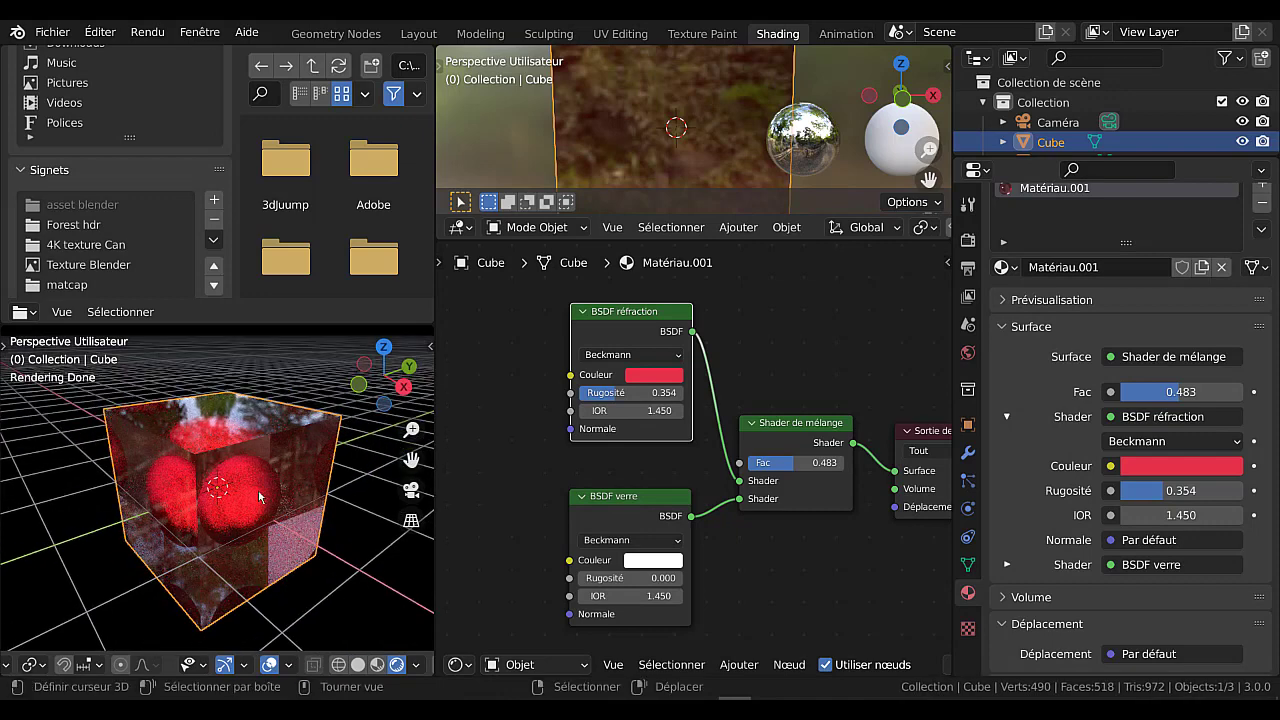
- Move the sphere inside the cube up about 0.93 m along Z so it protrudes through the cube's top
click(258, 496)
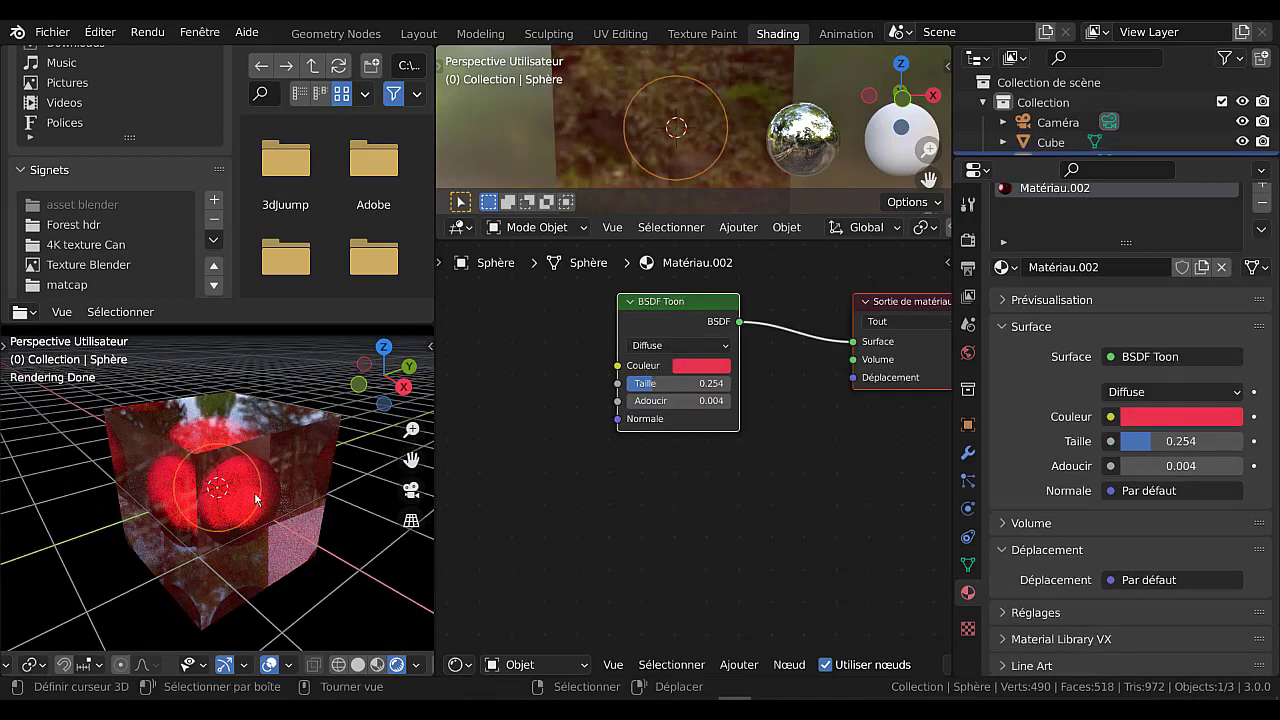
key(g)
key(z)
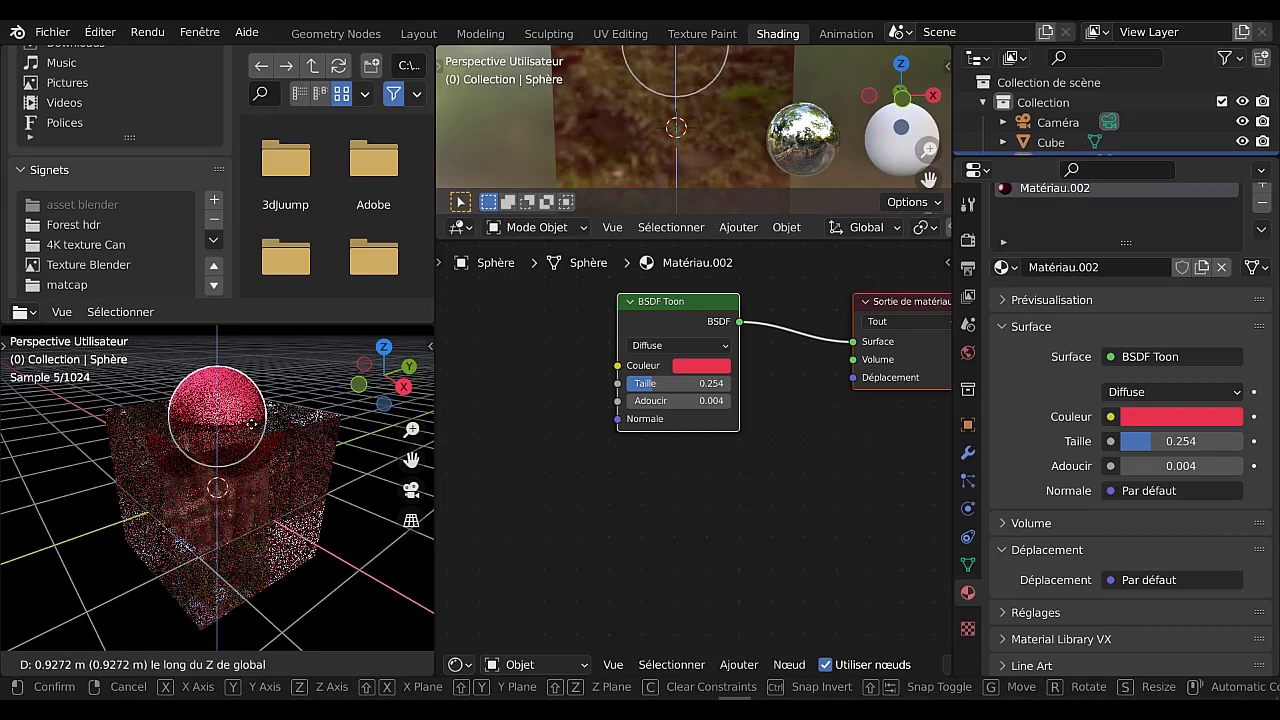
click(252, 424)
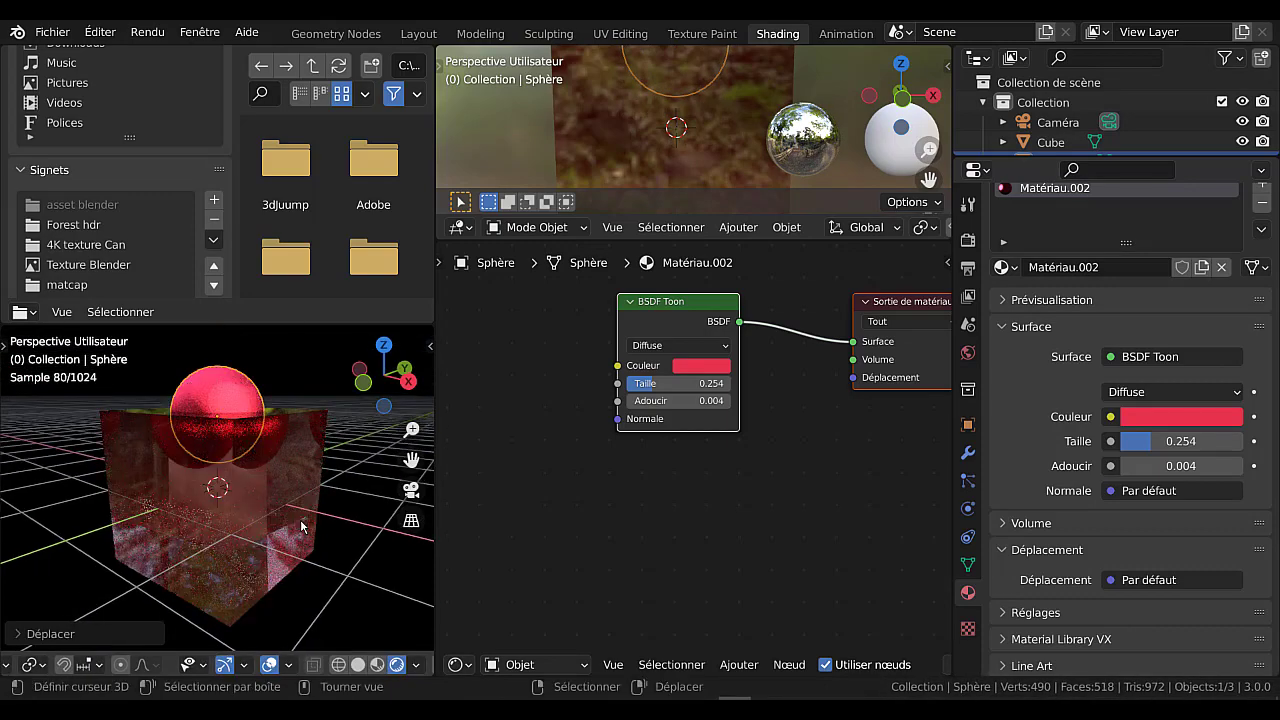
scroll(286, 480, up, 1)
middle_drag(286, 480, 225, 489)
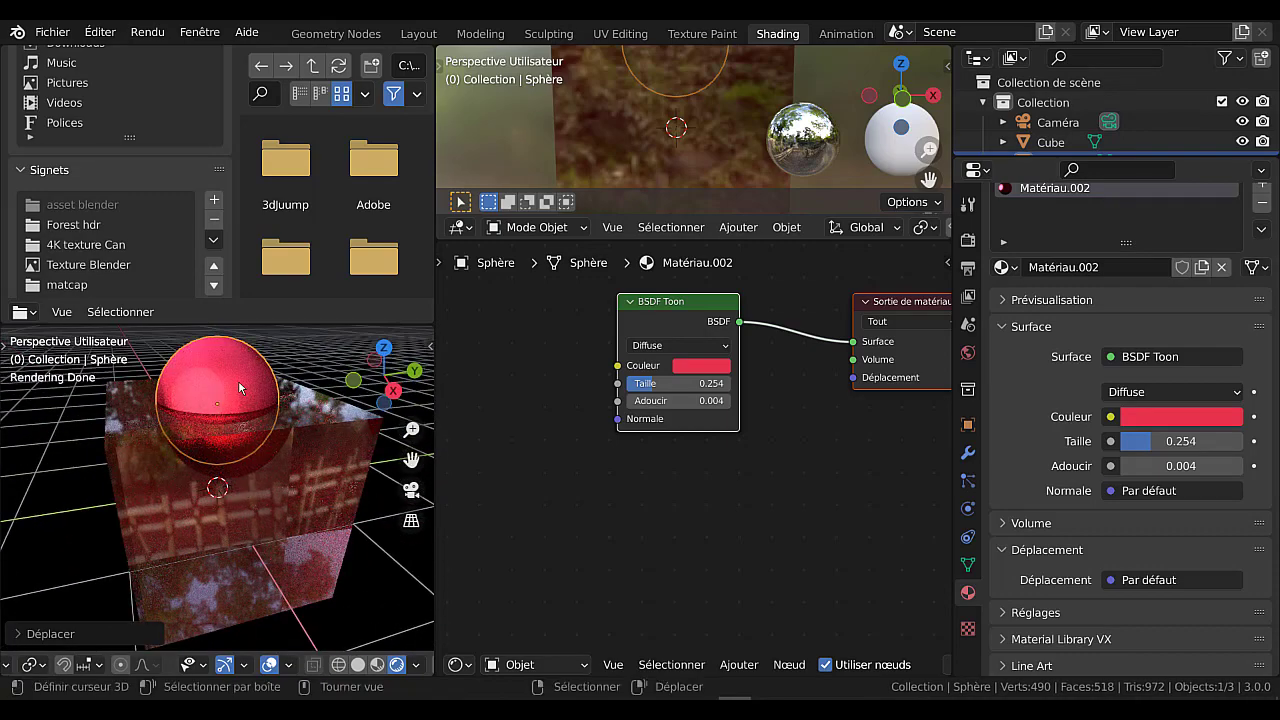
- Move the sphere back down along Z into the middle of the cube
click(240, 388)
click(236, 373)
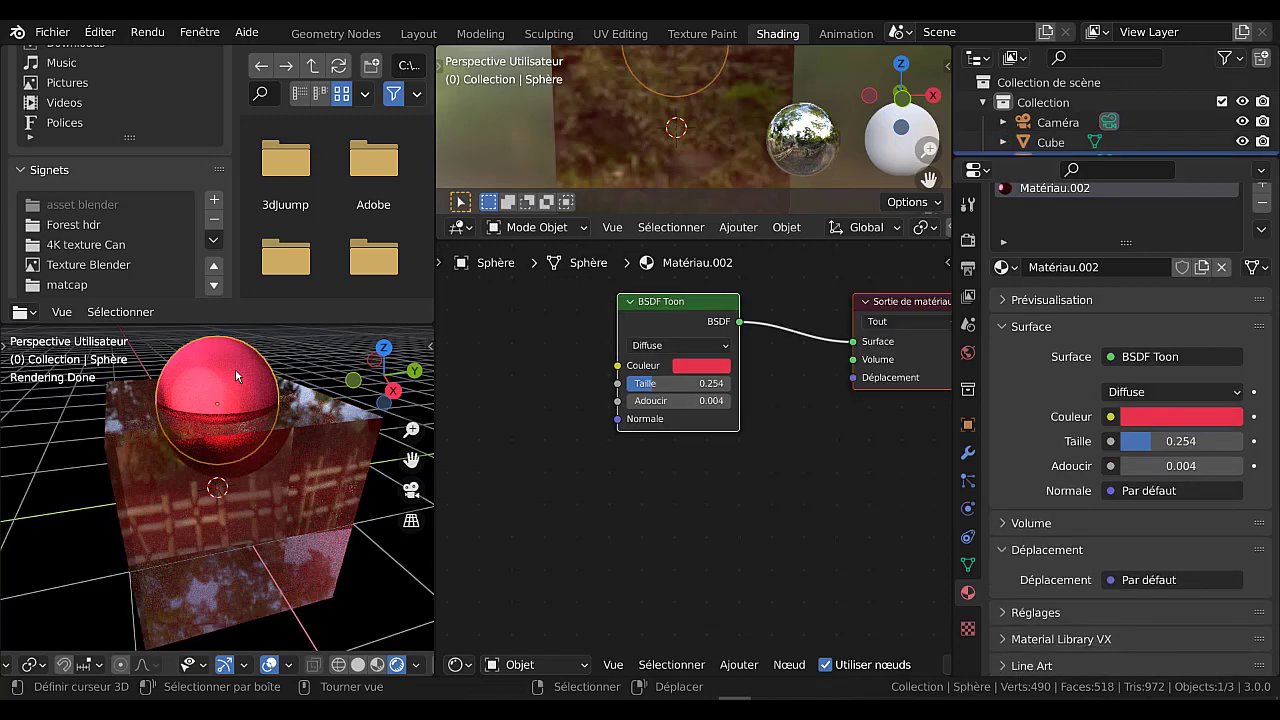
key(g)
key(z)
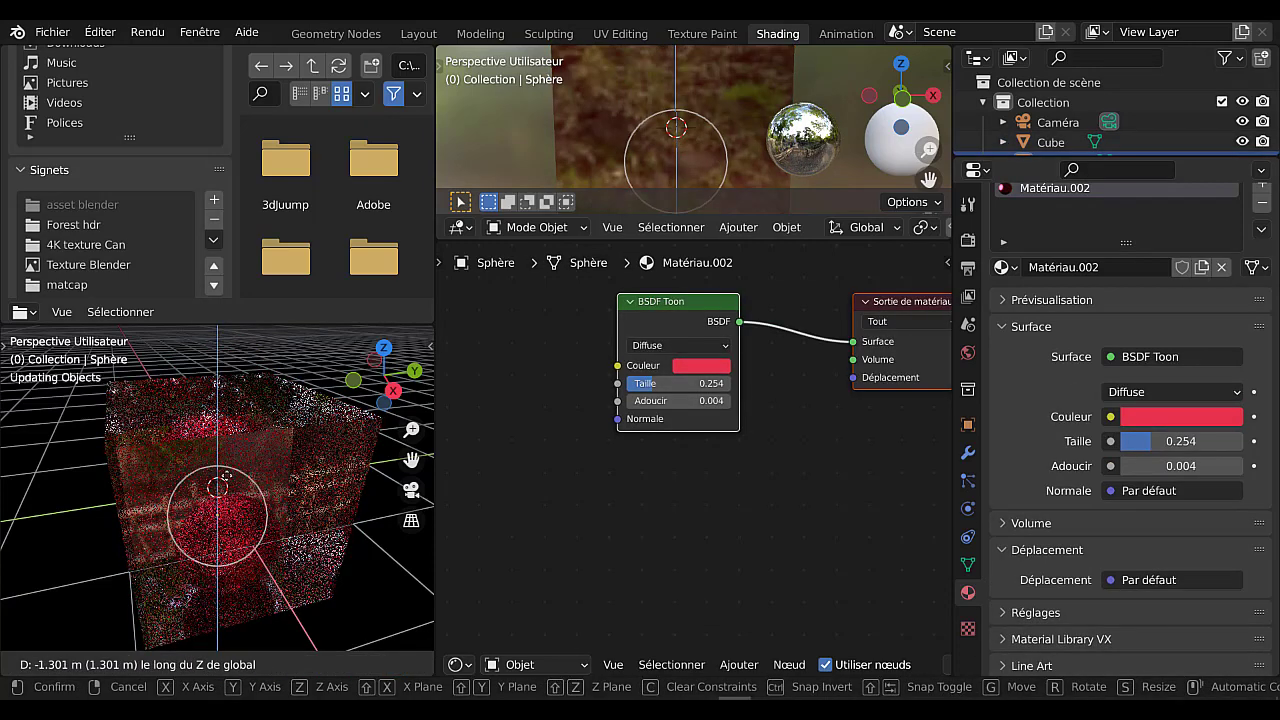
click(231, 461)
- Enlarge the sphere until it nearly fills the cube, and scale it back down to about half the cube's width
key(s)
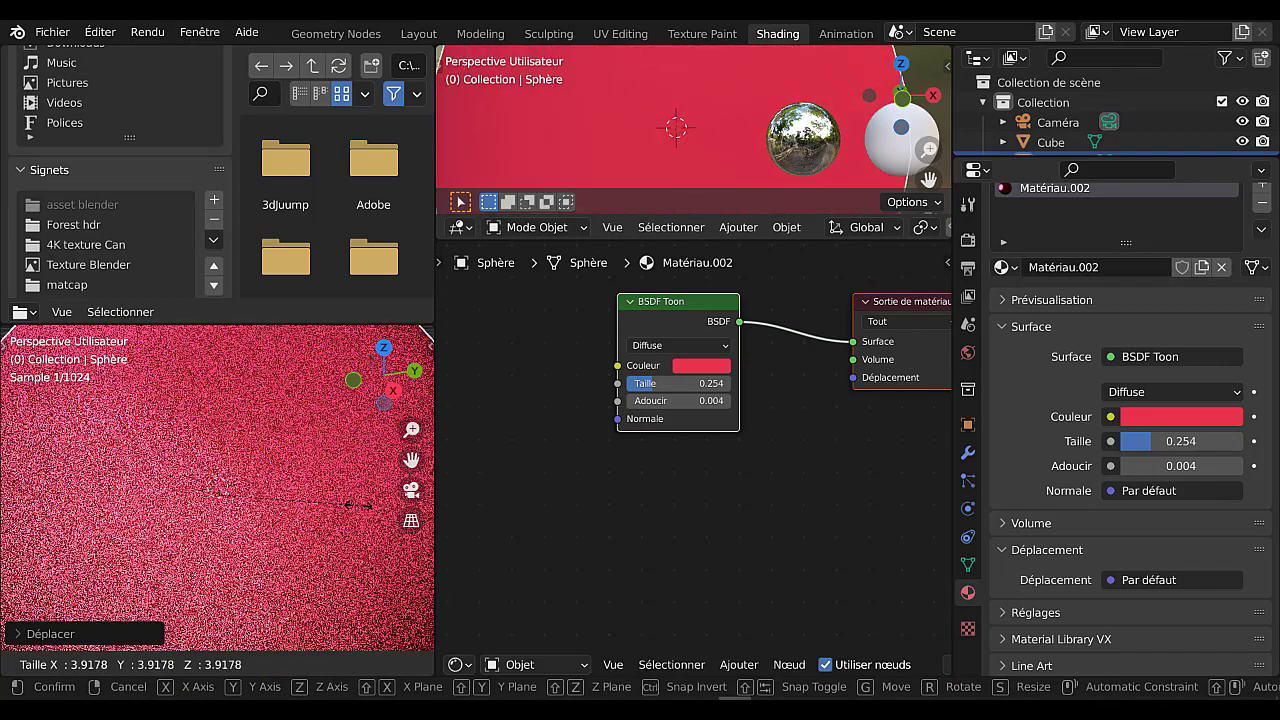
click(286, 514)
middle_drag(284, 514, 261, 562)
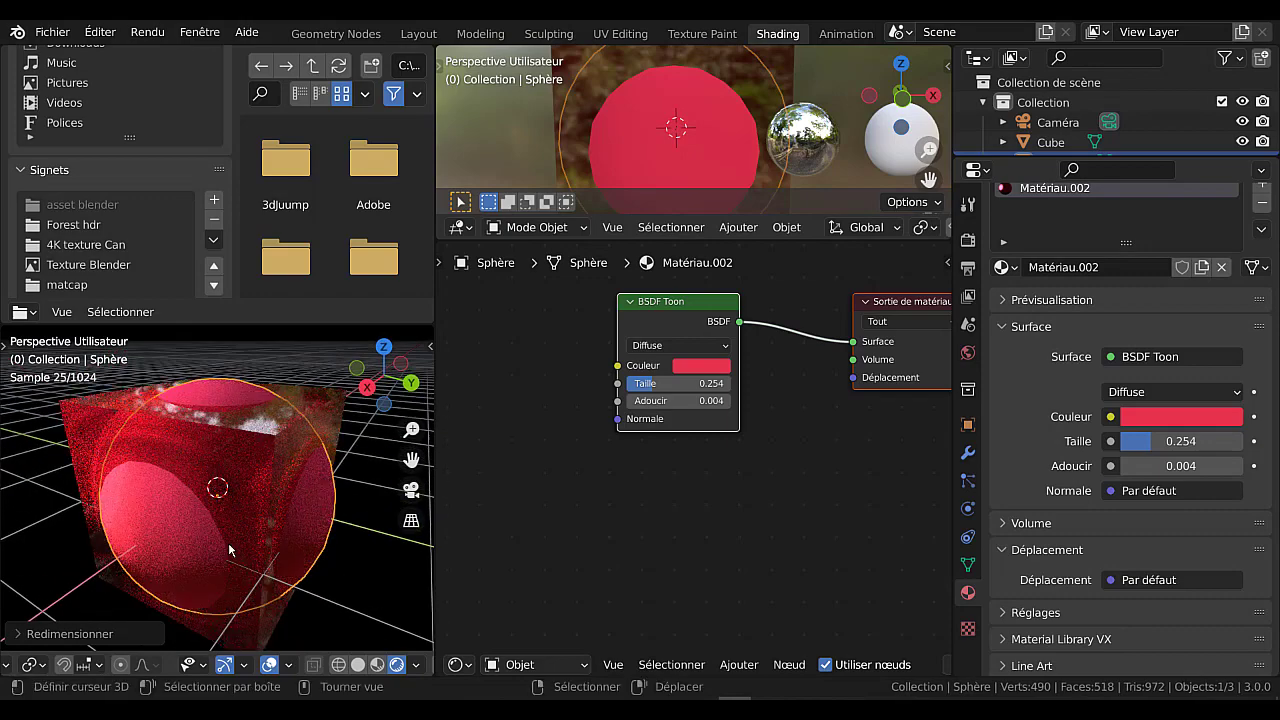
key(s)
click(198, 466)
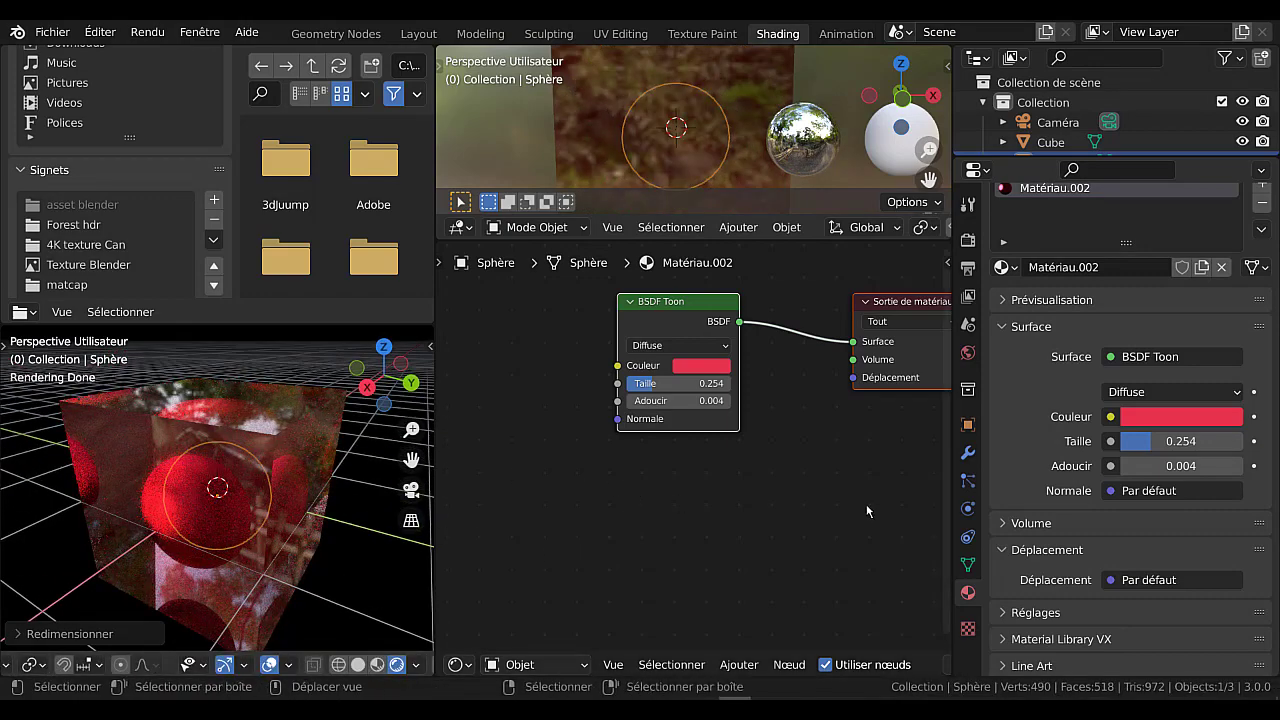
- Widen the node editor and select the cube to display its material nodes
drag(955, 427, 1057, 430)
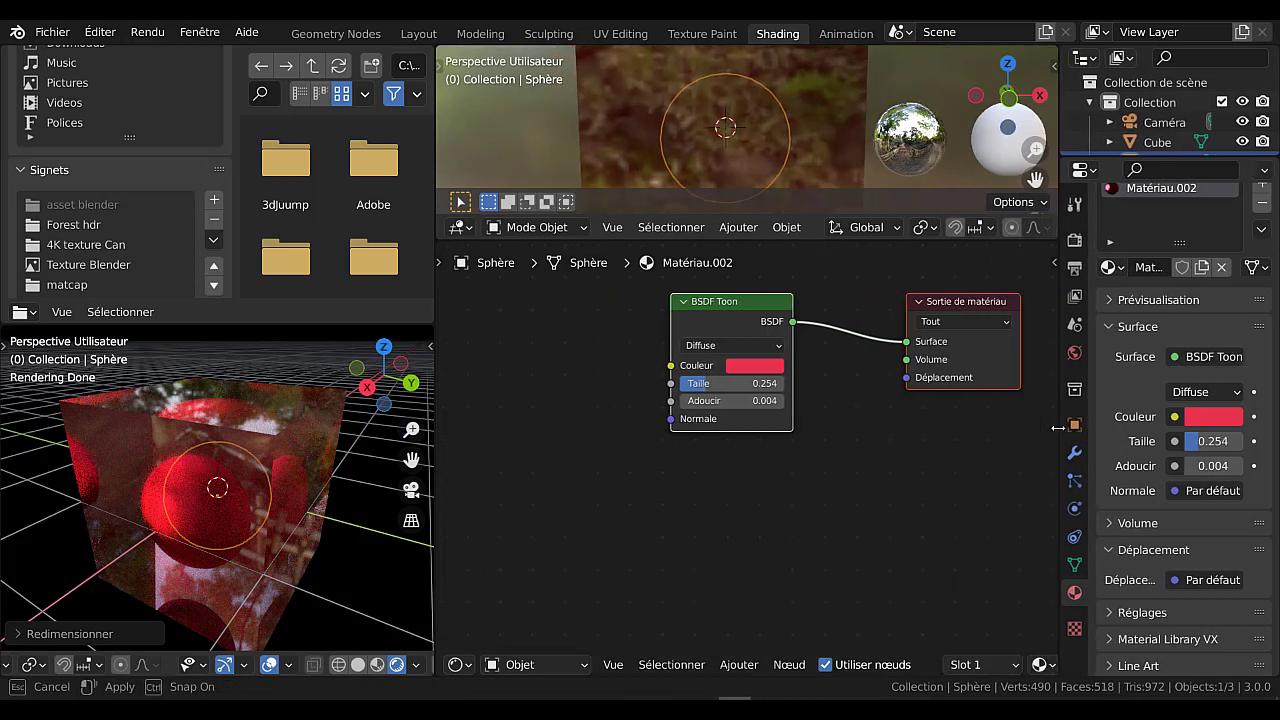
drag(730, 304, 718, 339)
click(651, 352)
click(287, 418)
scroll(860, 546, down, 2)
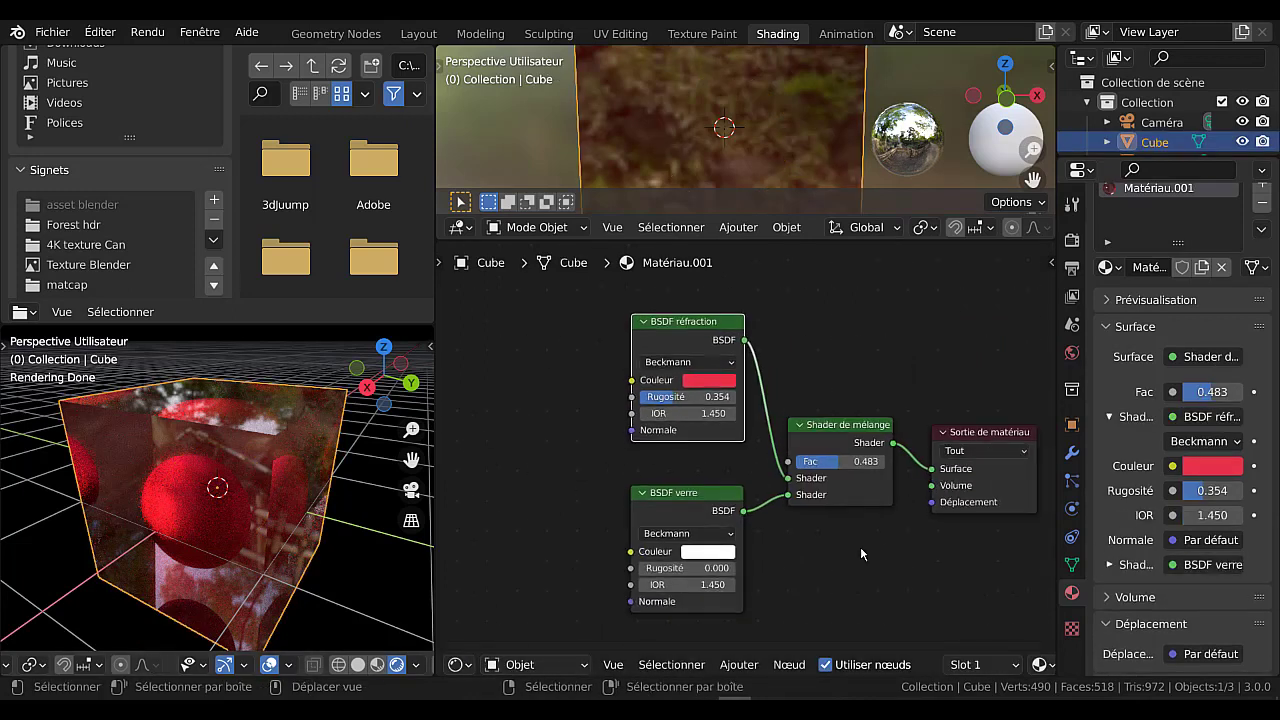
- Tidy the cube's node tree, stacking the refraction and glass BSDFs in a column with the mix shader and material output in line beside them
middle_drag(843, 558, 811, 546)
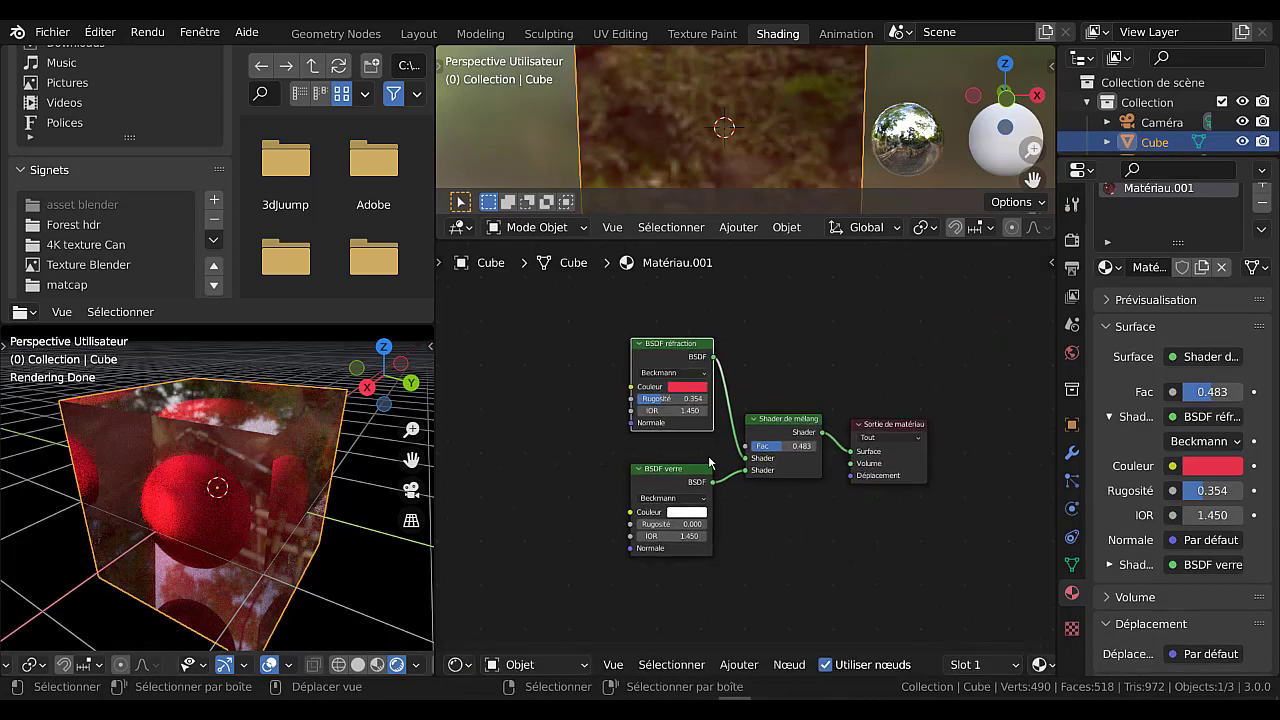
drag(670, 351, 655, 362)
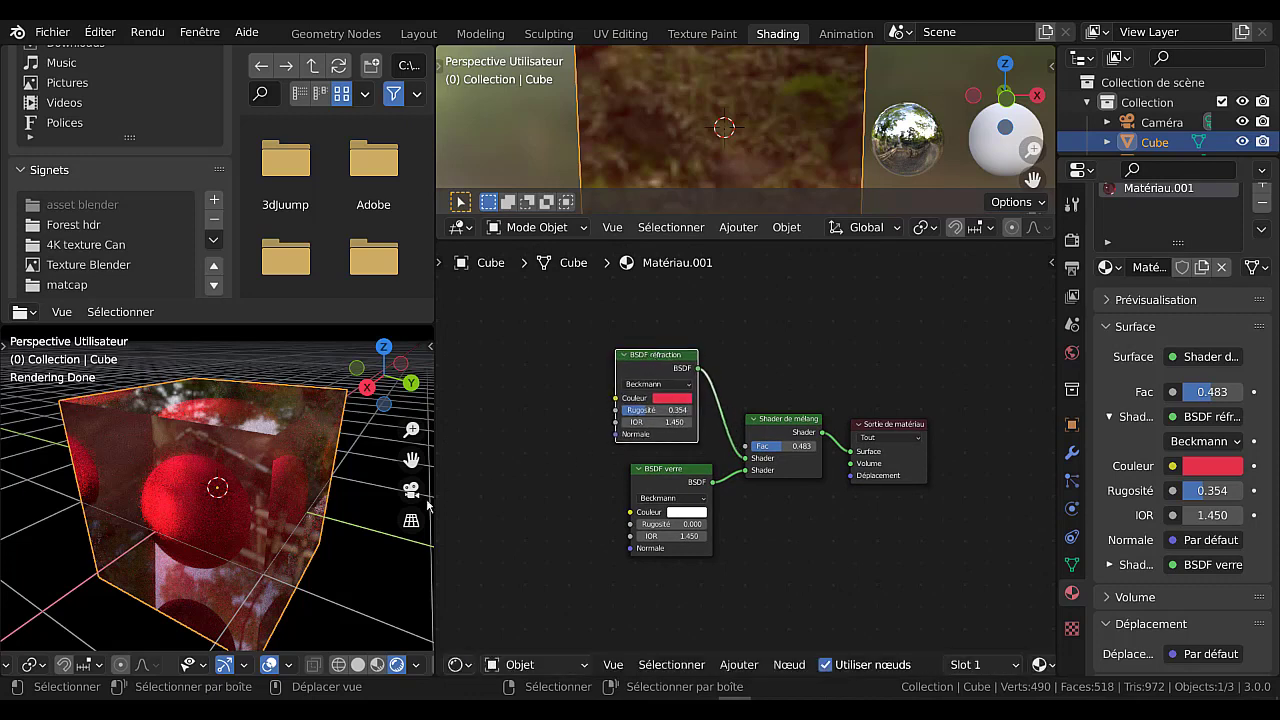
mouse_move(662, 481)
mouse_down()
mouse_move(622, 480)
mouse_move(646, 479)
mouse_up()
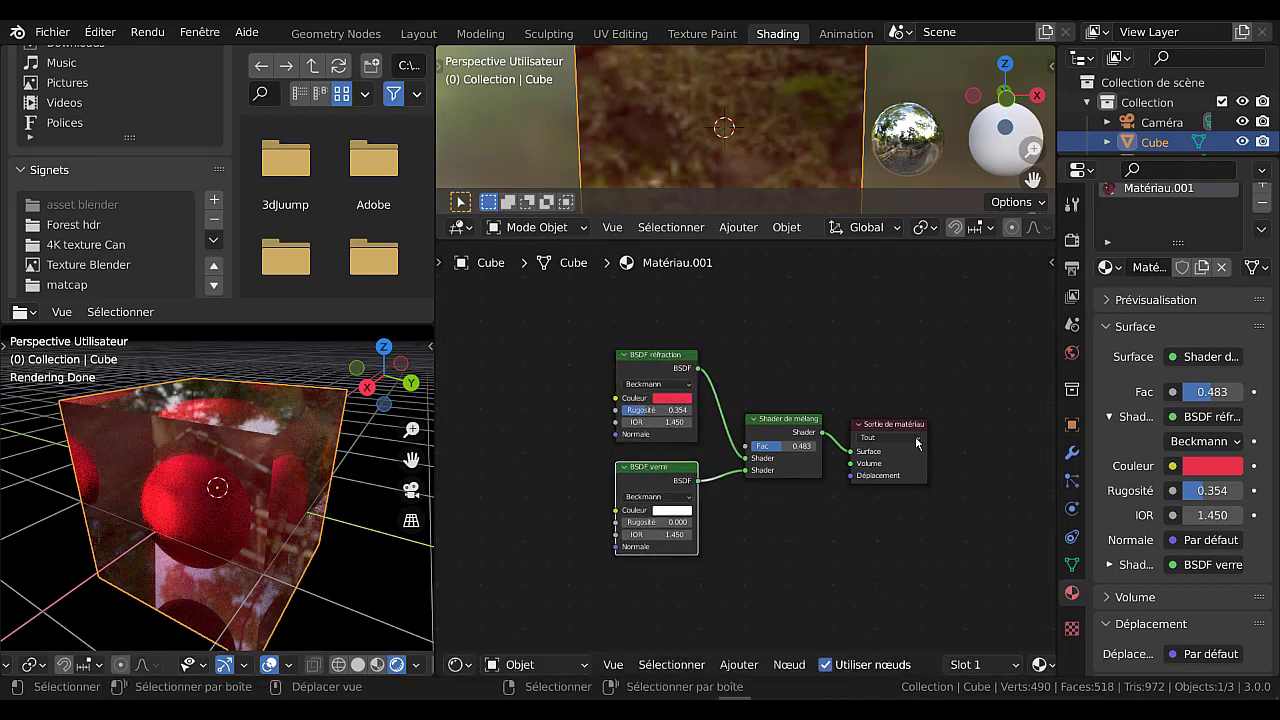
drag(783, 428, 774, 401)
mouse_move(880, 419)
mouse_down()
mouse_move(869, 386)
mouse_move(864, 403)
mouse_up()
scroll(824, 497, up, 1)
scroll(824, 497, up, 1)
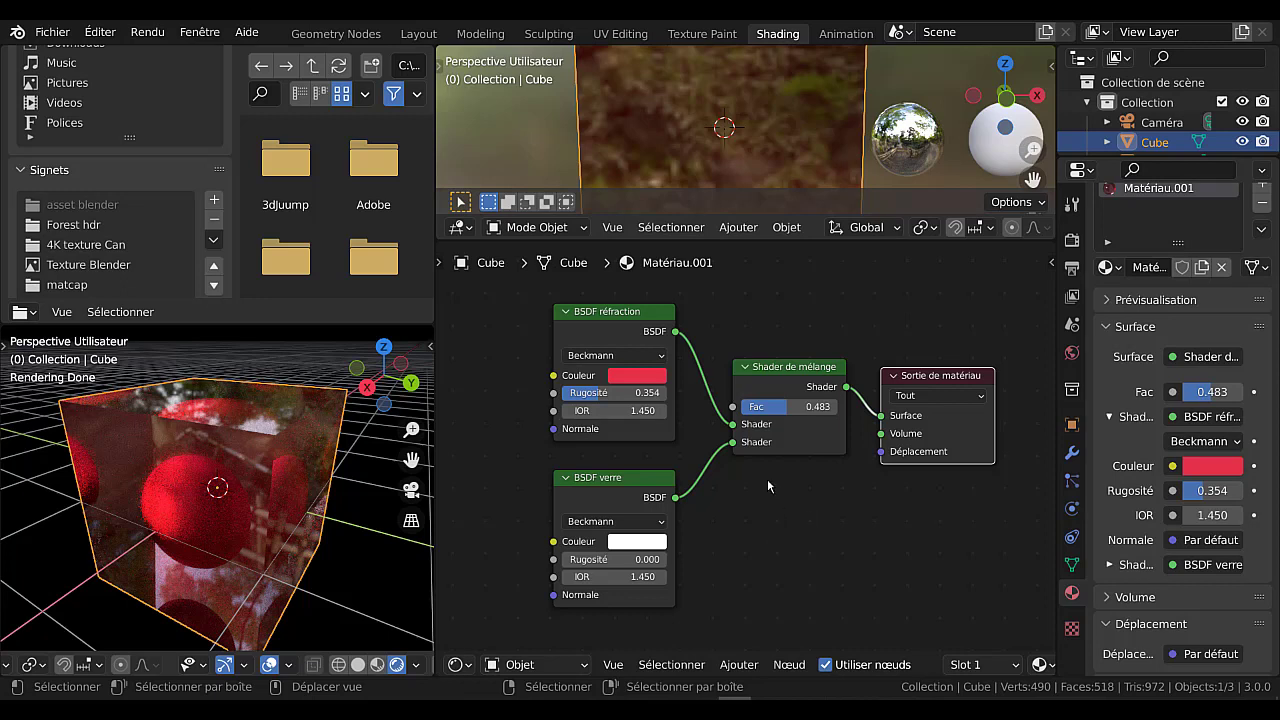
mouse_move(784, 362)
mouse_down()
mouse_move(780, 380)
mouse_move(778, 368)
mouse_up()
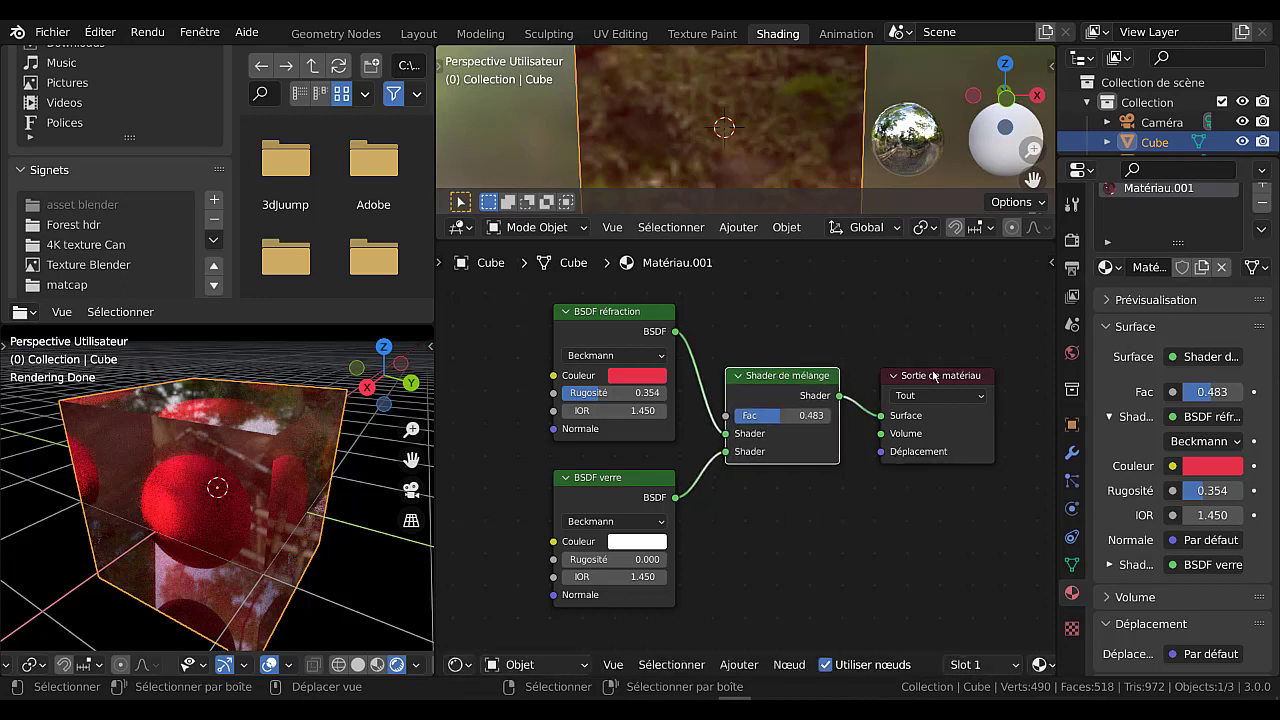
drag(934, 372, 921, 372)
- Add a Voronoi texture node ahead of the glass BSDF
scroll(816, 508, down, 4)
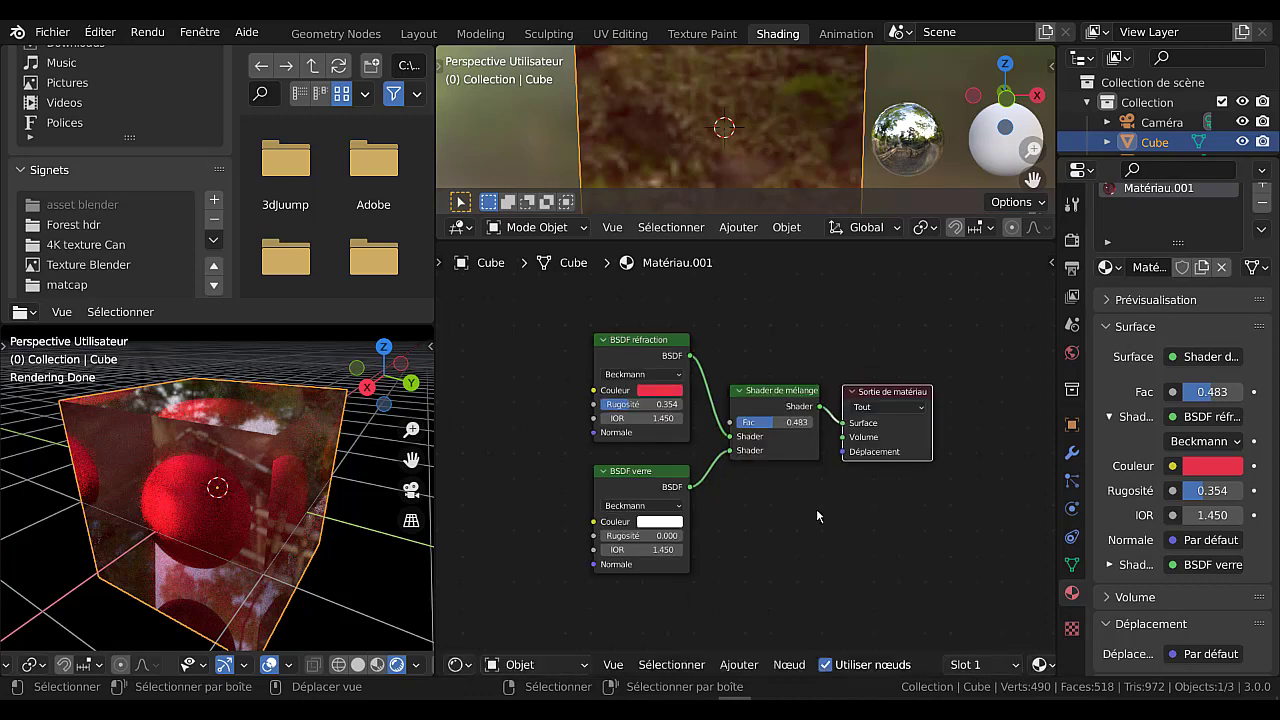
middle_drag(795, 534, 884, 524)
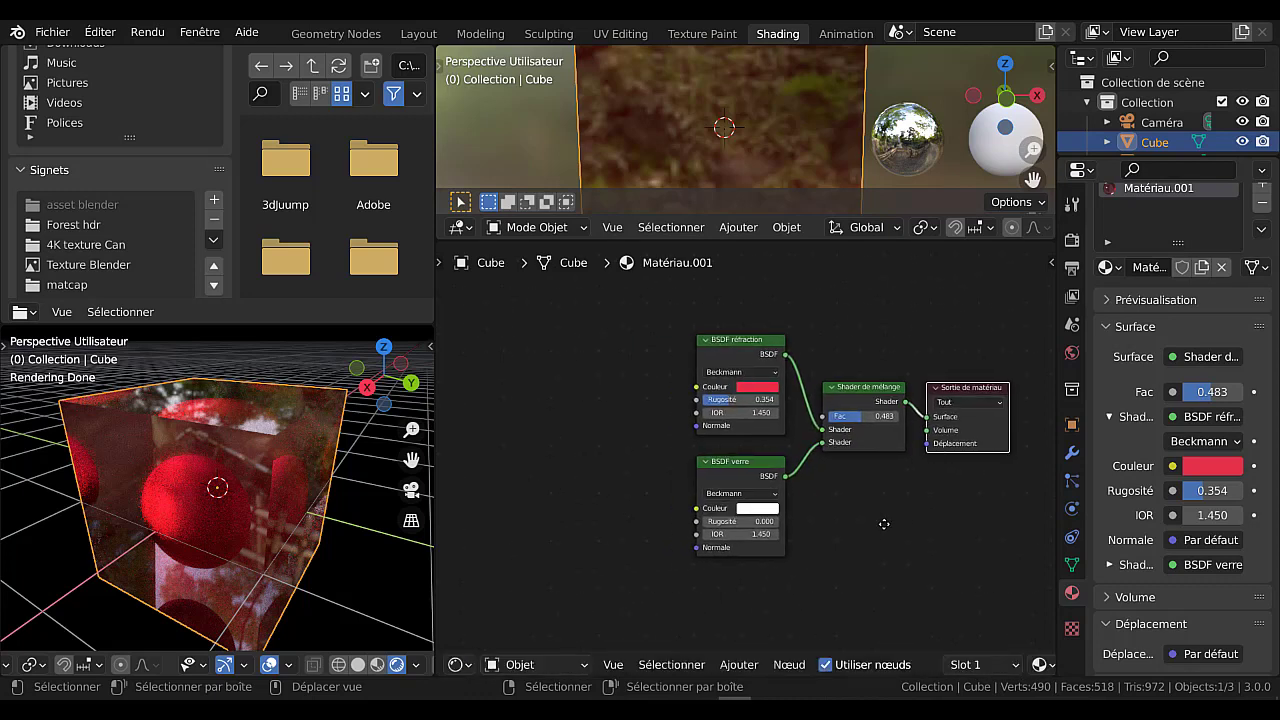
click(740, 665)
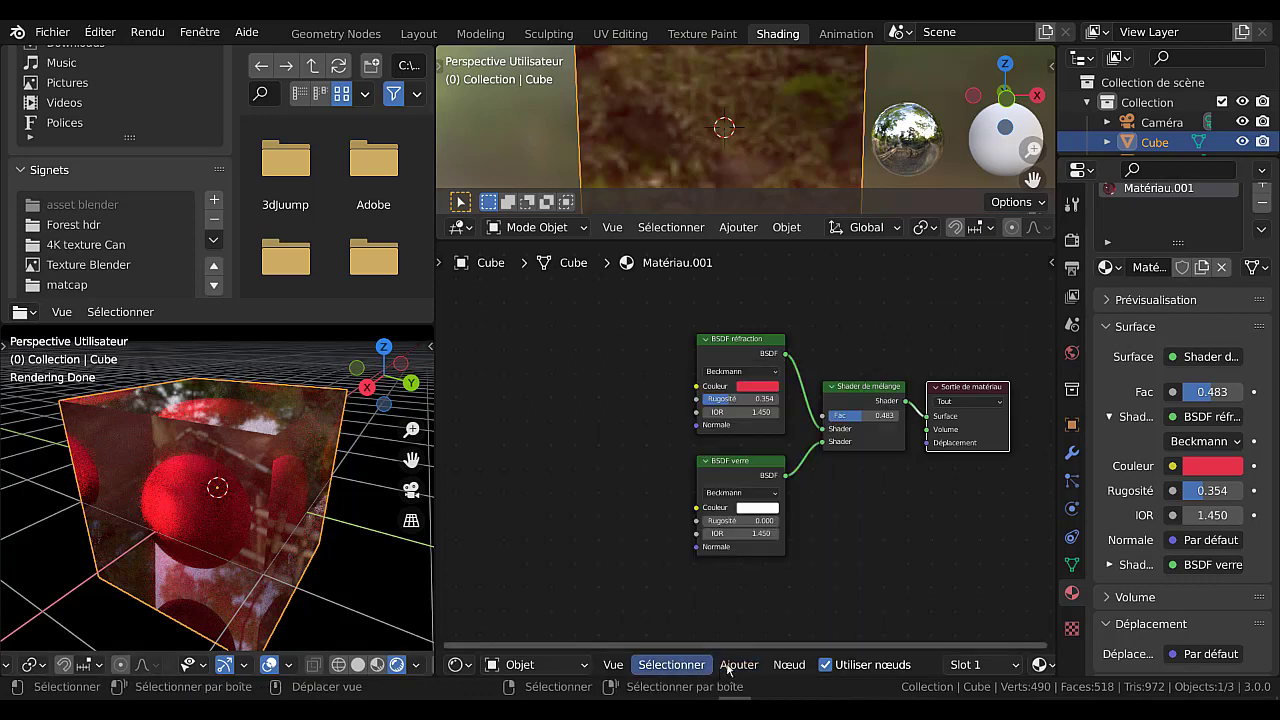
click(738, 665)
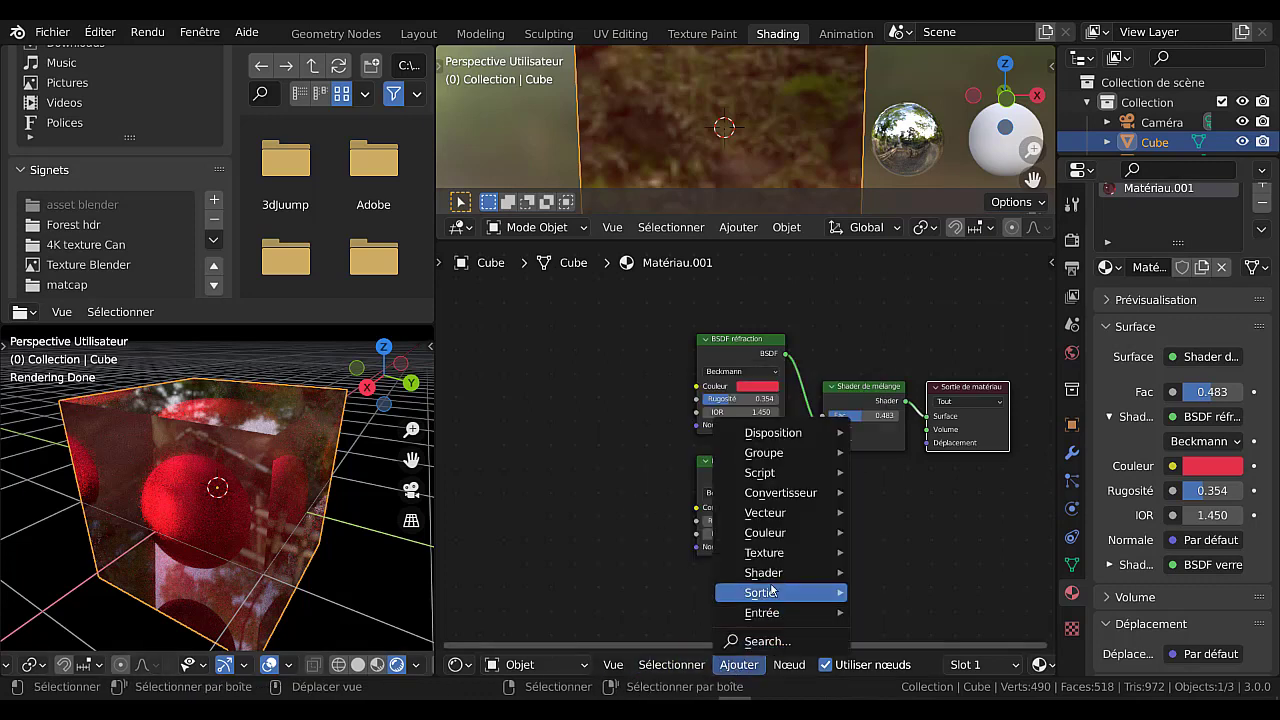
mouse_move(770, 578)
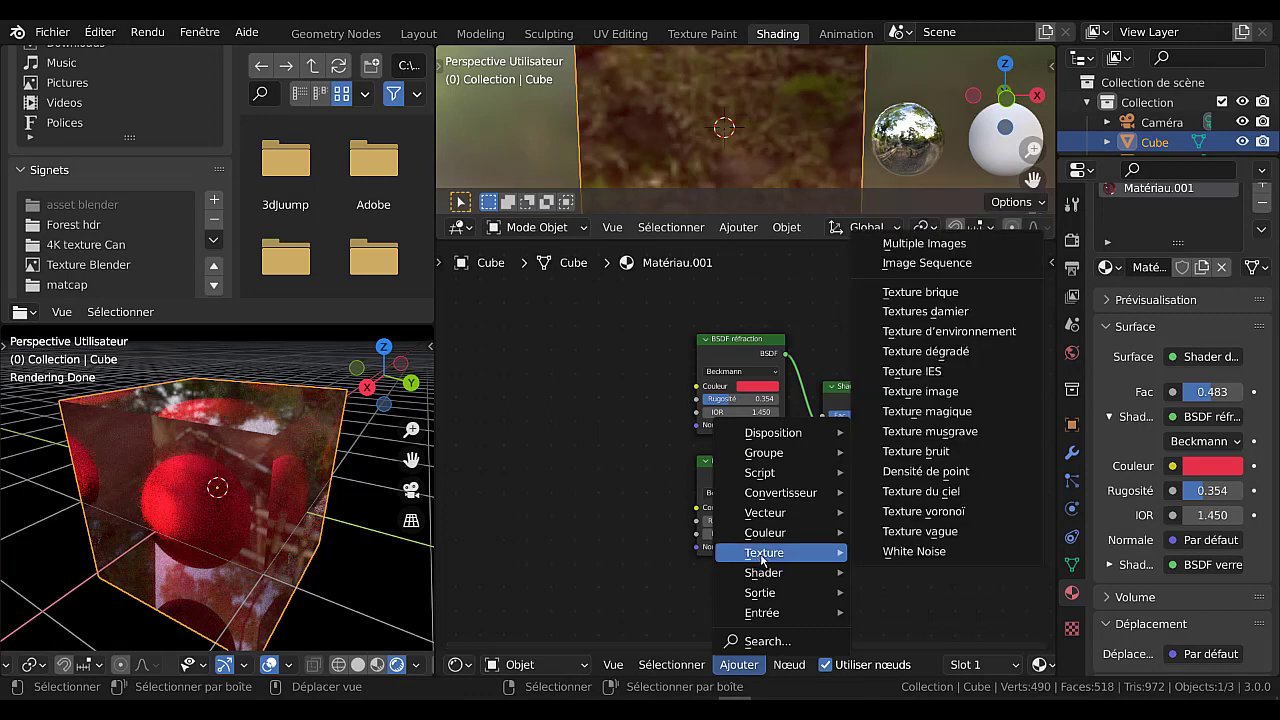
click(948, 516)
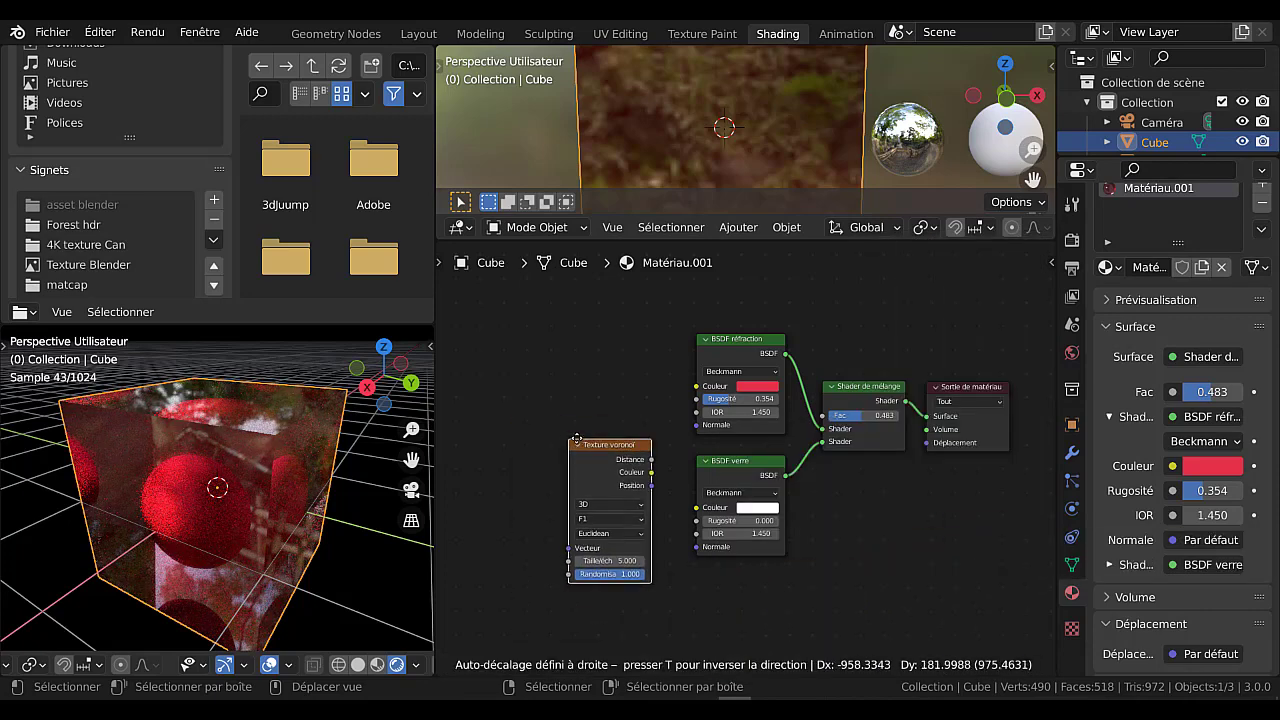
click(688, 596)
scroll(688, 596, up, 1)
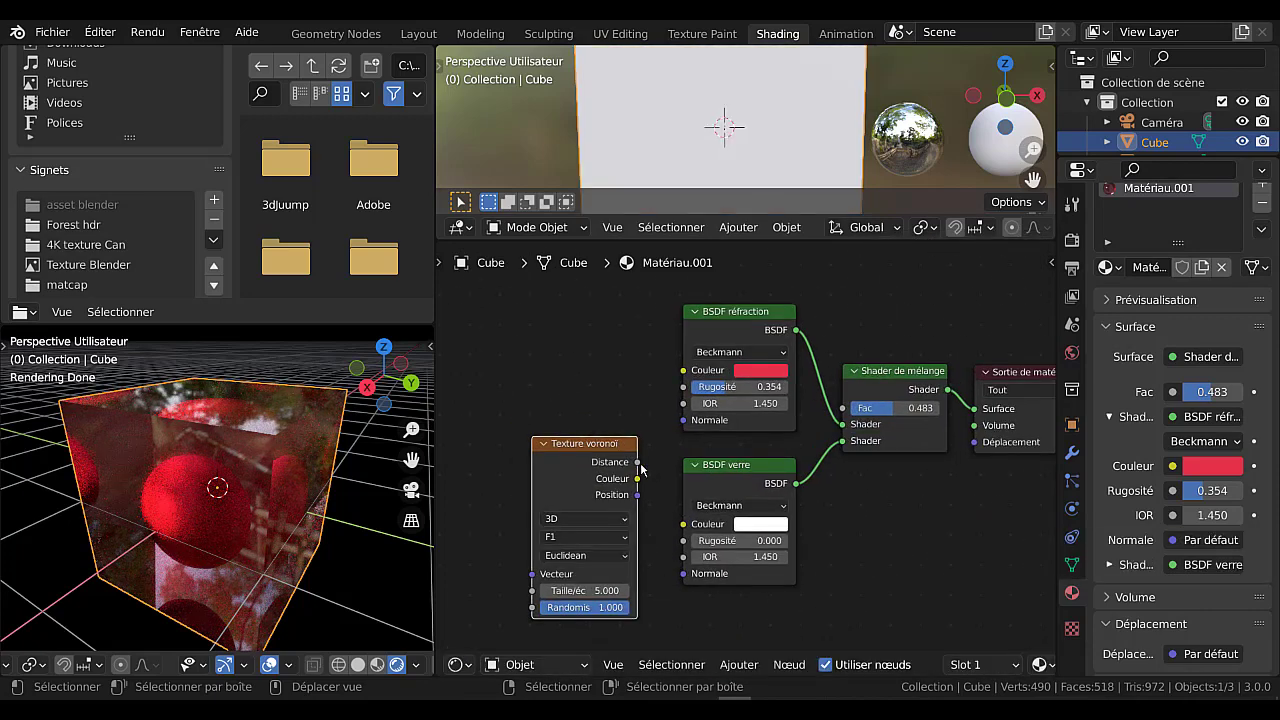
- Connect the Voronoi texture's Distance output to the glass BSDF's colour and set the texture's scale to 24.600
drag(638, 464, 680, 528)
scroll(668, 568, up, 2)
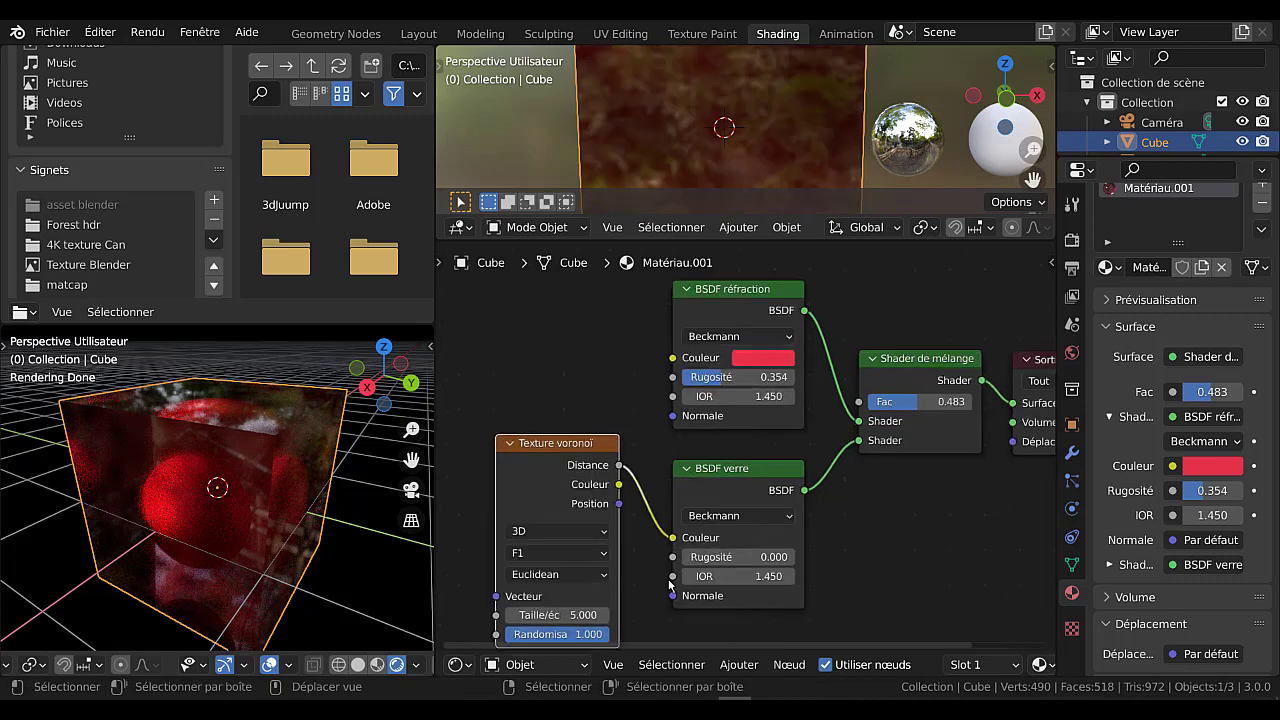
middle_drag(678, 534, 728, 433)
drag(592, 490, 628, 490)
middle_drag(704, 493, 670, 534)
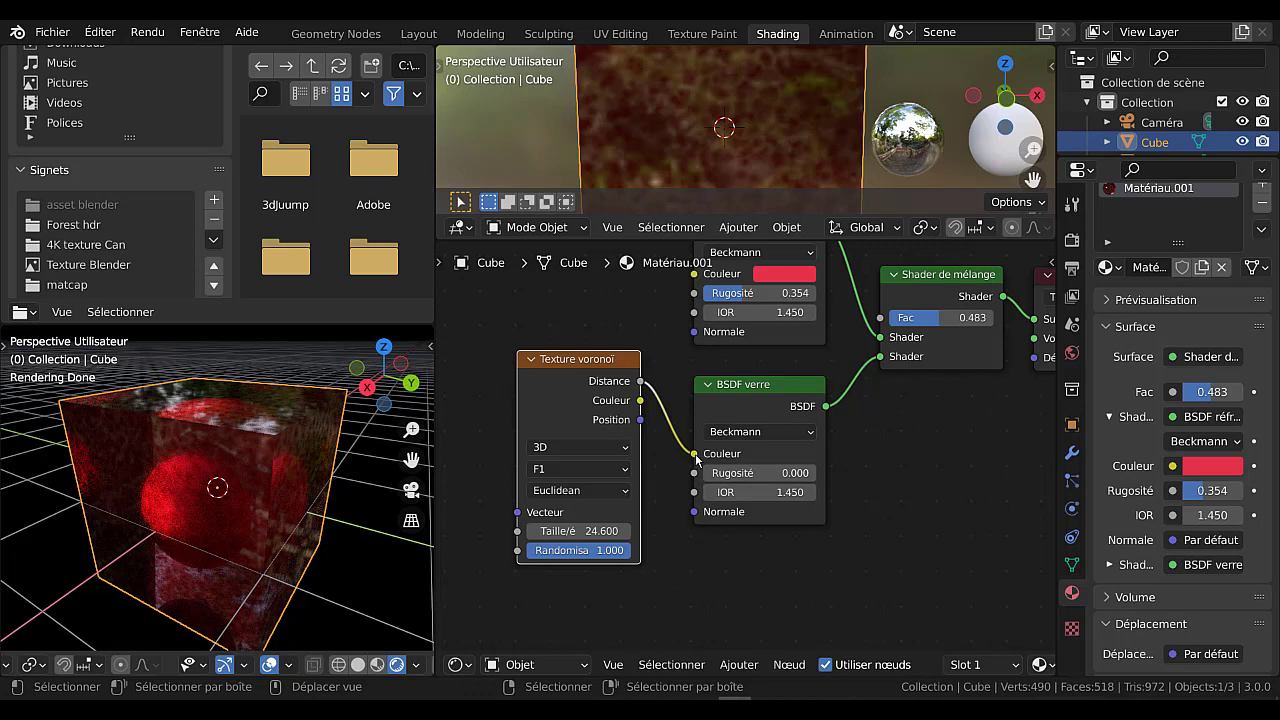
- Try a Voronoi scale of 251.800 with the glass BSDF's roughness at 0.000
drag(697, 458, 694, 454)
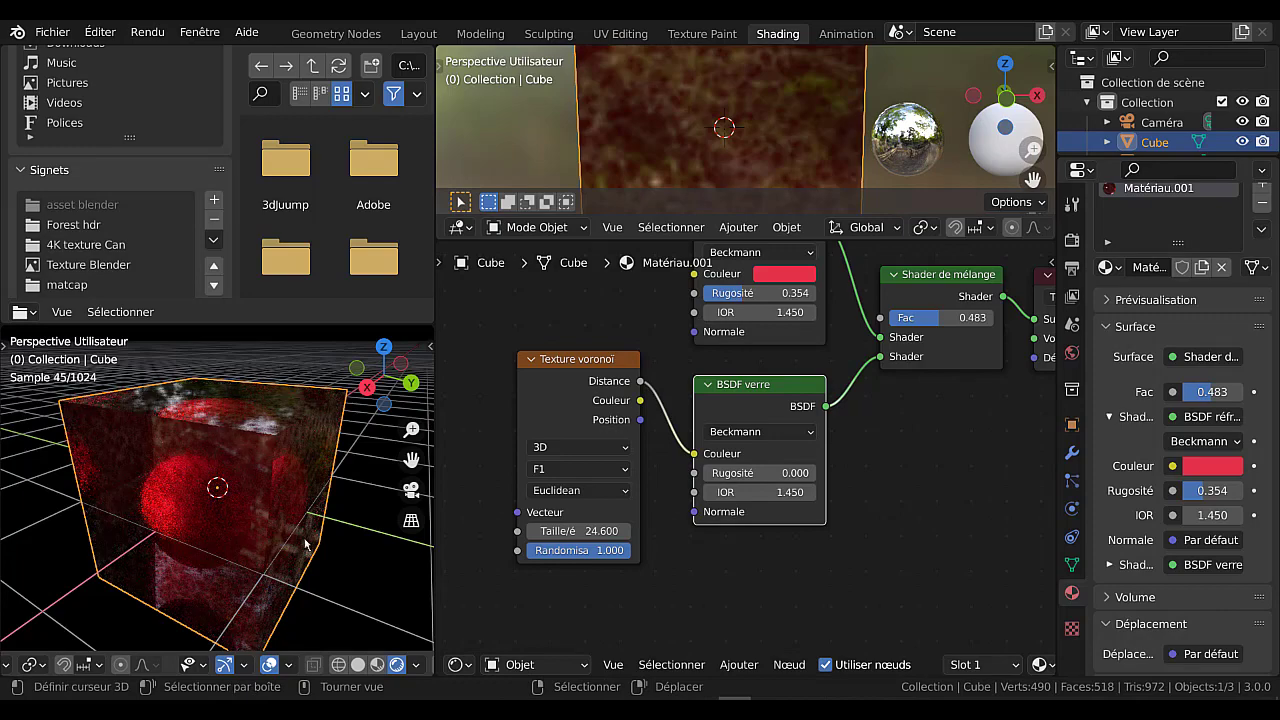
scroll(335, 548, up, 4)
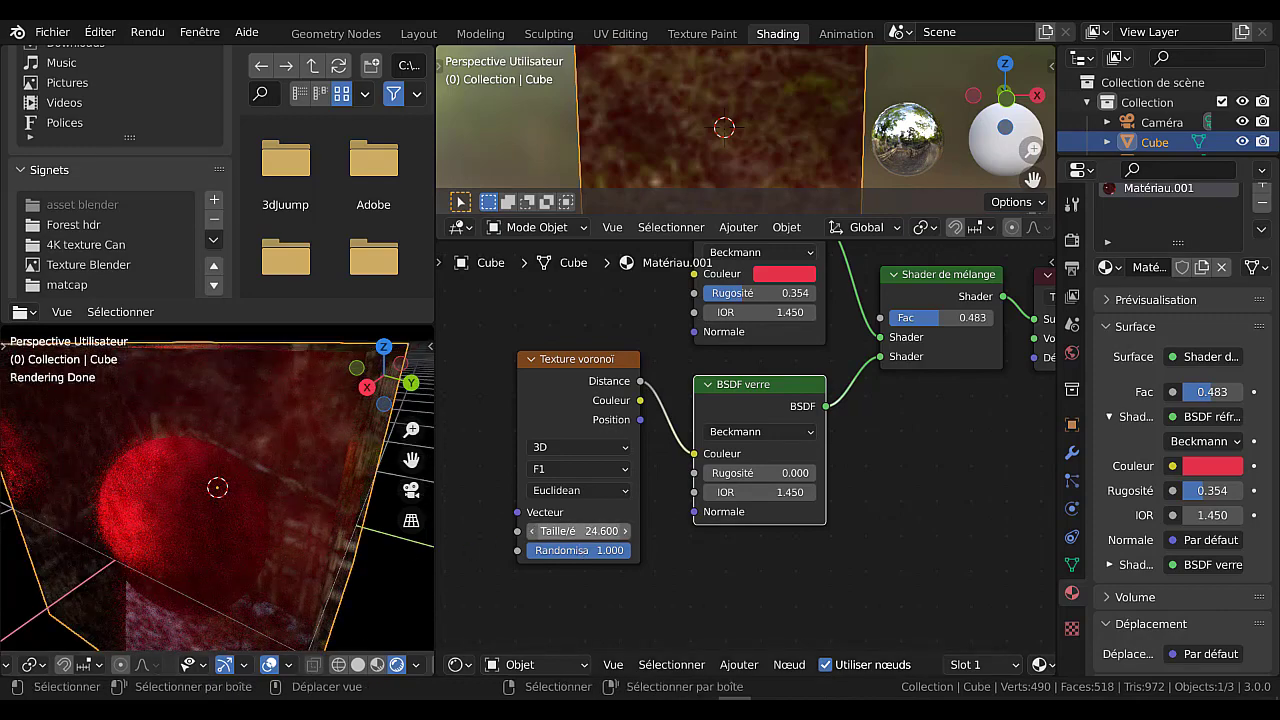
drag(585, 531, 725, 531)
drag(578, 531, 540, 531)
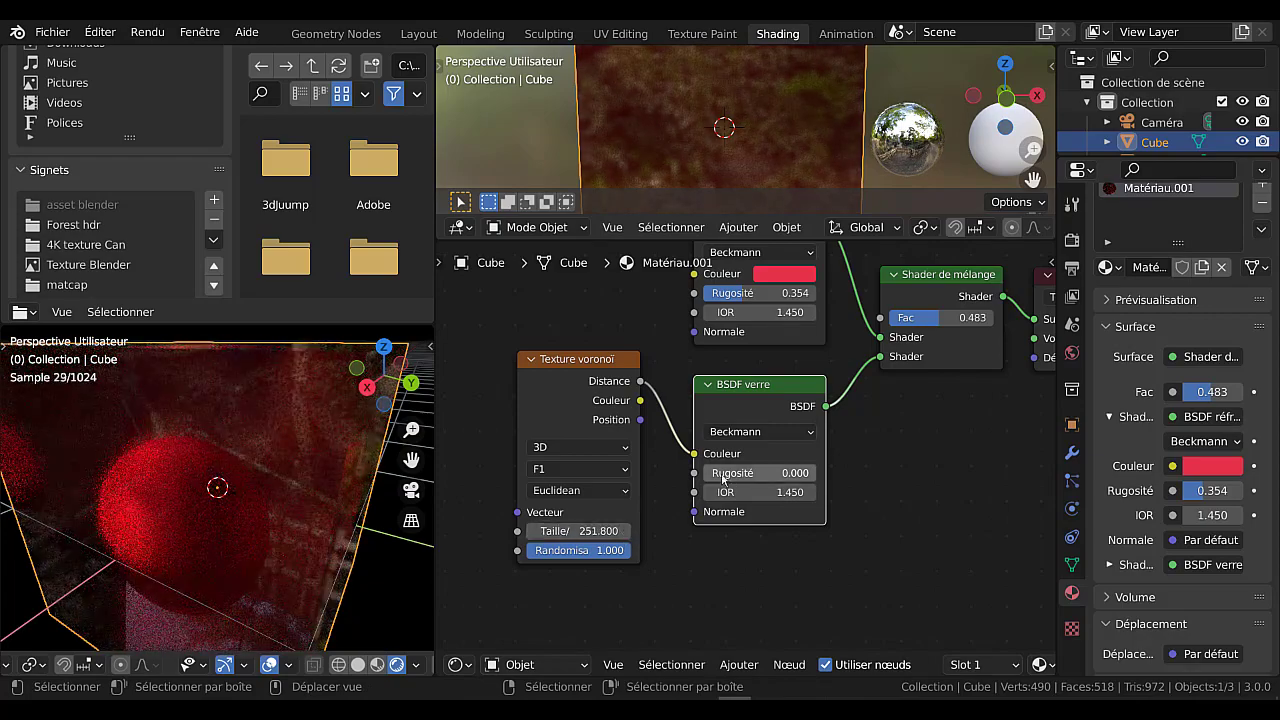
drag(755, 472, 704, 472)
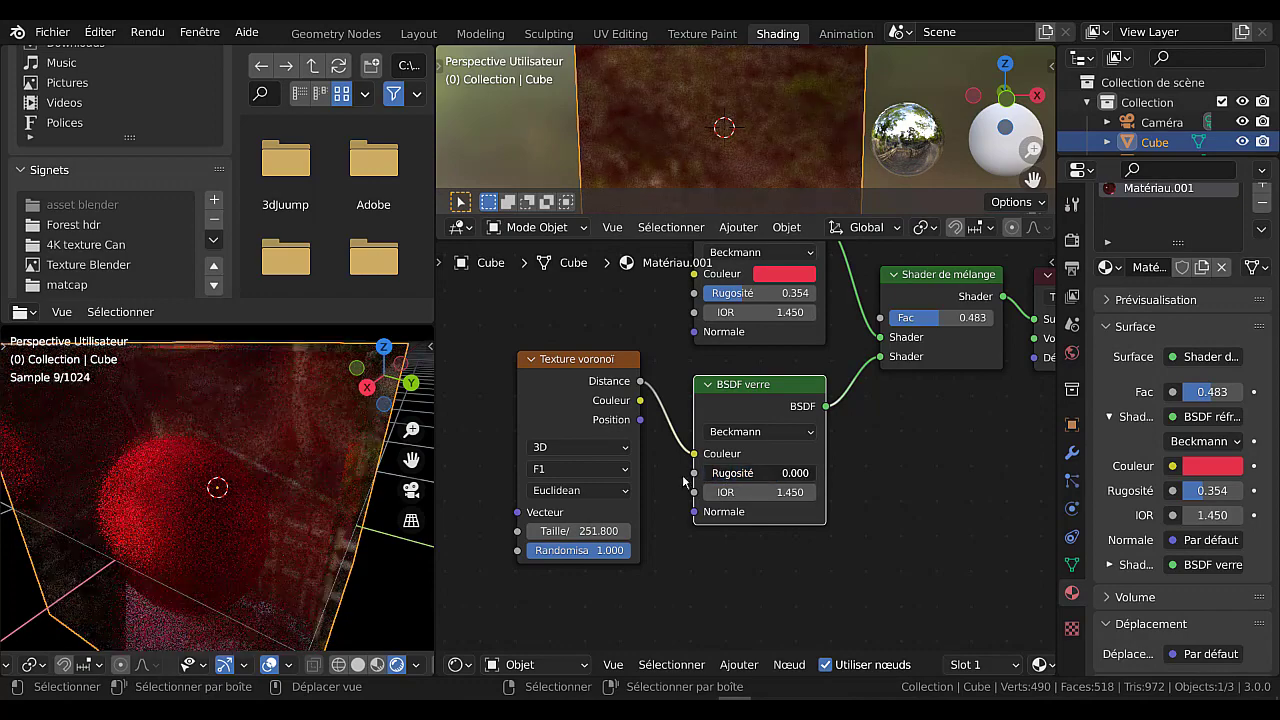
- Replace the Voronoi link into the glass BSDF's colour with one from Distance to its Normal input, using a scale of -67.400
scroll(610, 472, down, 2)
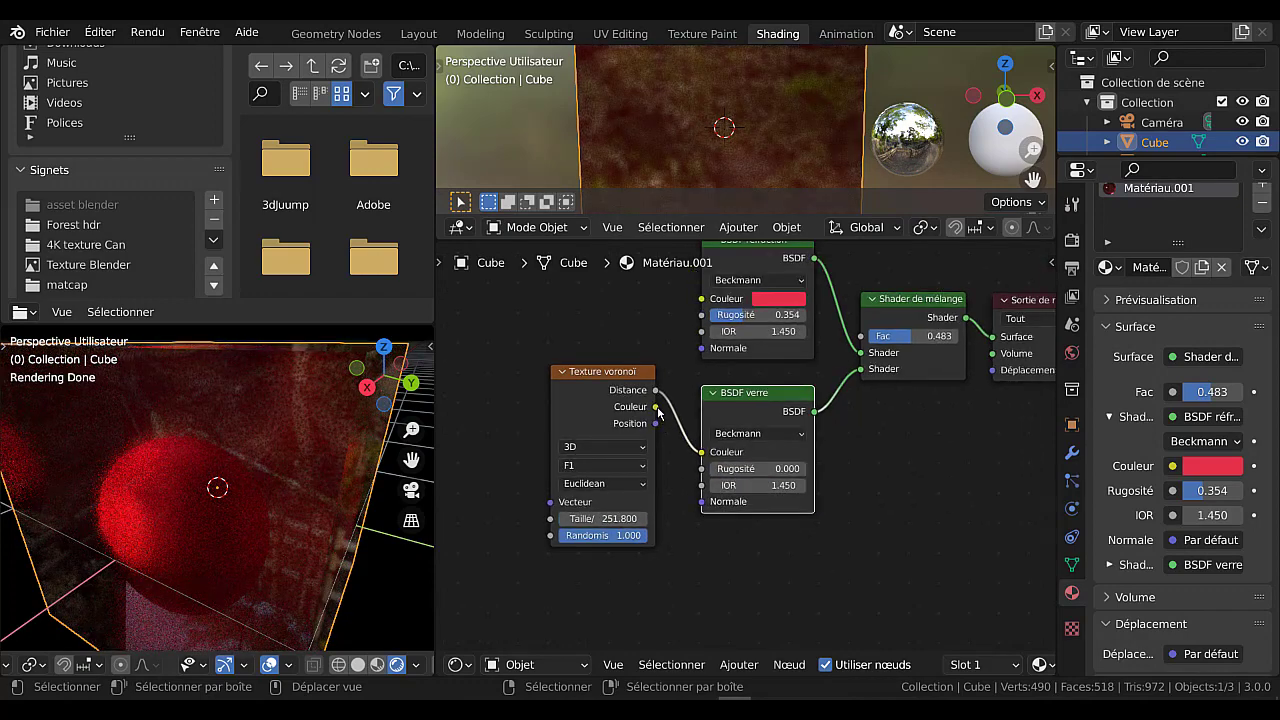
drag(658, 410, 702, 453)
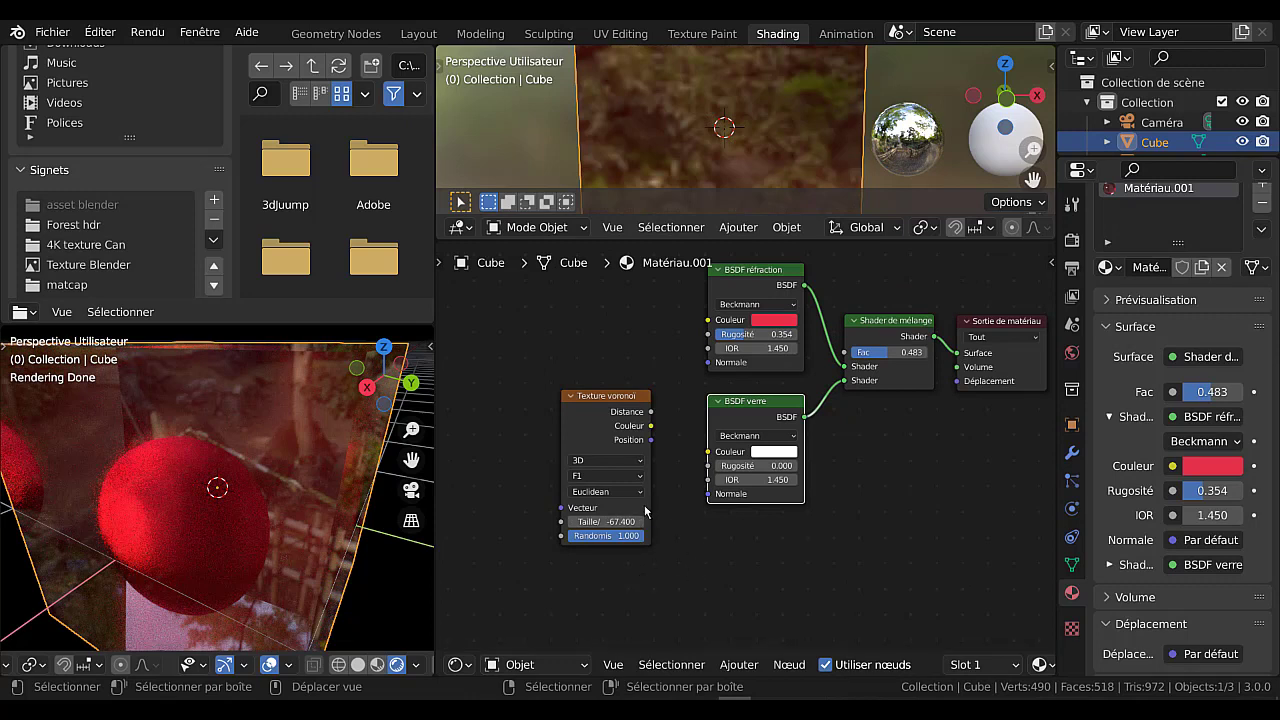
drag(651, 412, 691, 515)
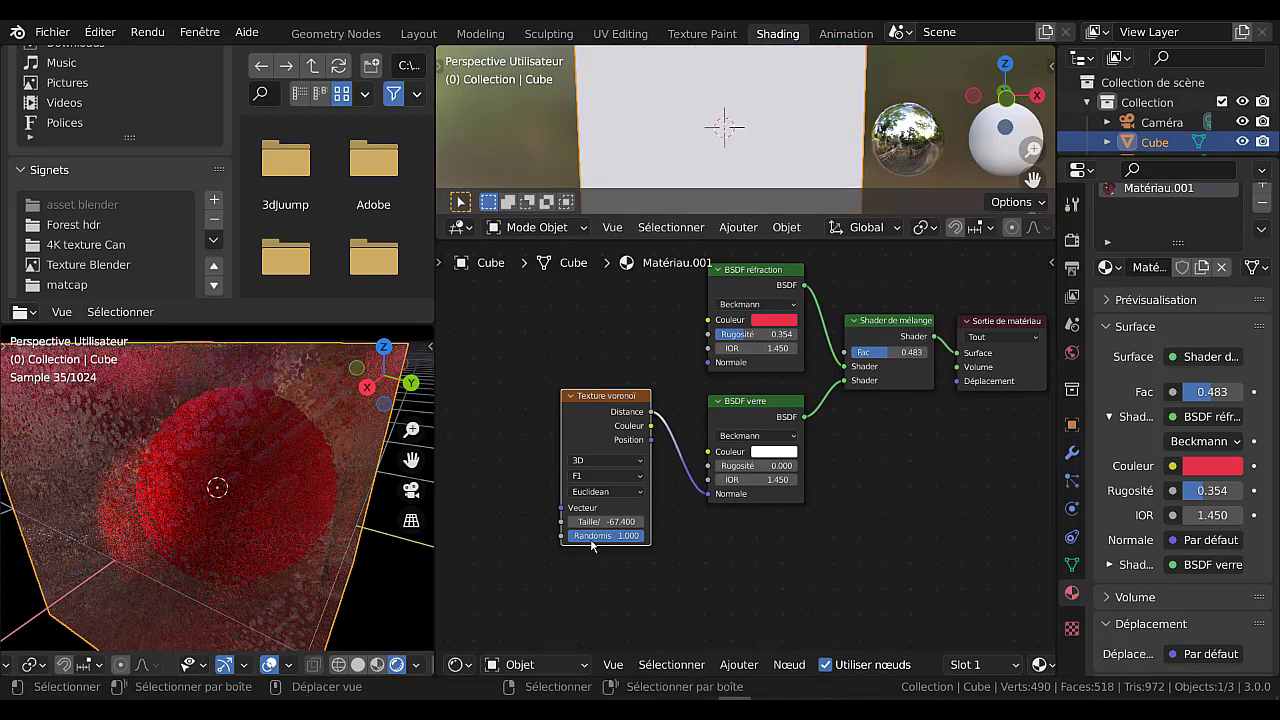
mouse_move(215, 548)
middle_down()
mouse_move(236, 503)
mouse_move(210, 516)
mouse_move(213, 528)
middle_up()
scroll(206, 536, up, 3)
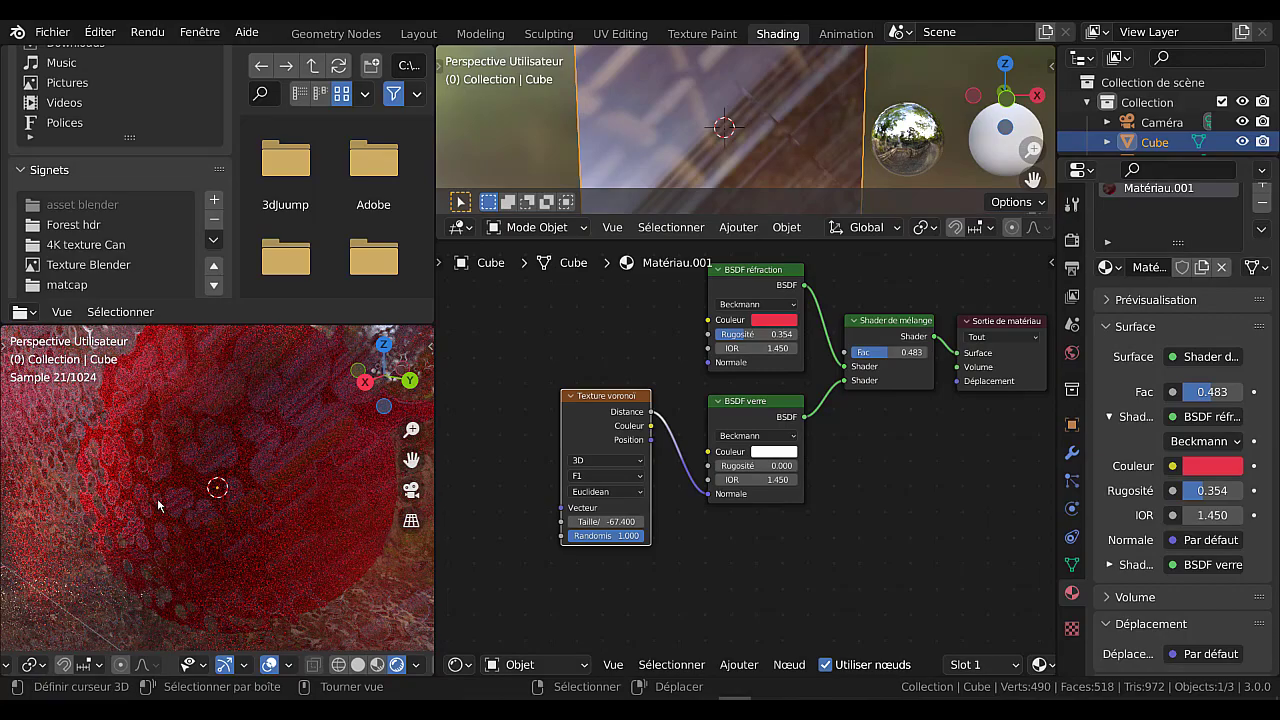
- Try a Voronoi texture scale of 157.200, then reduce the scale to 35.800
drag(605, 521, 860, 521)
scroll(205, 495, down, 3)
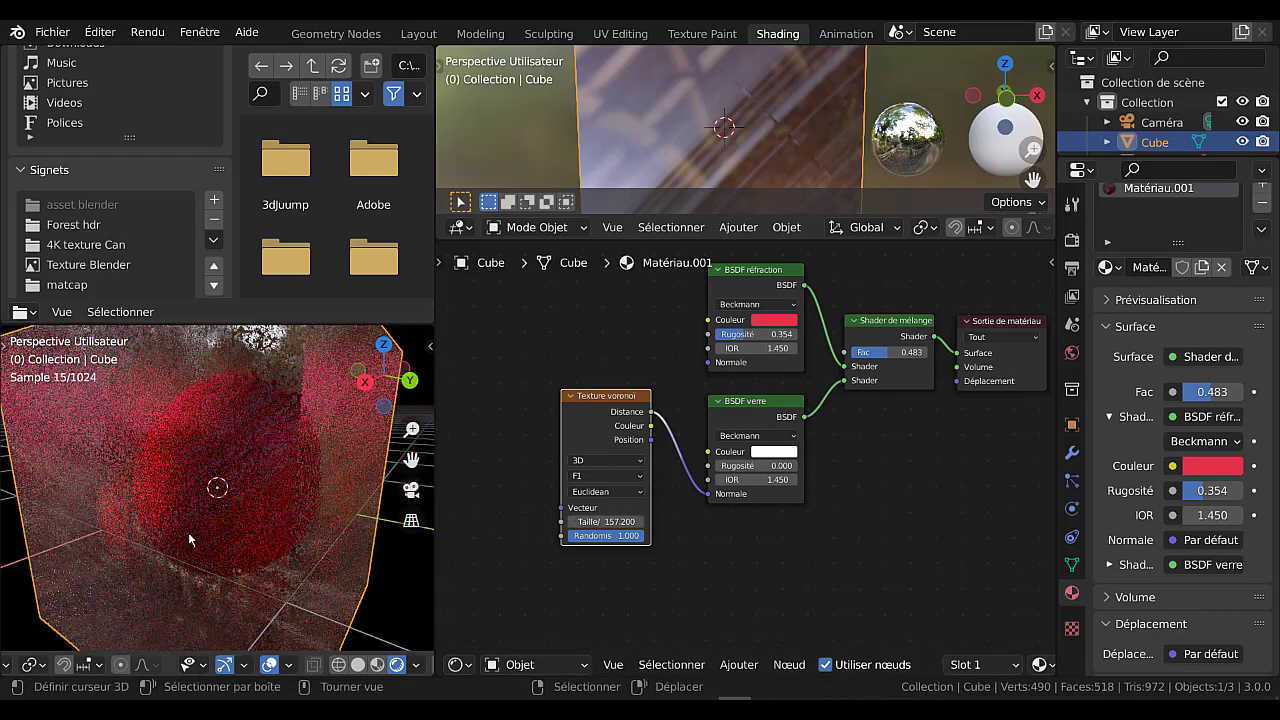
scroll(212, 524, down, 2)
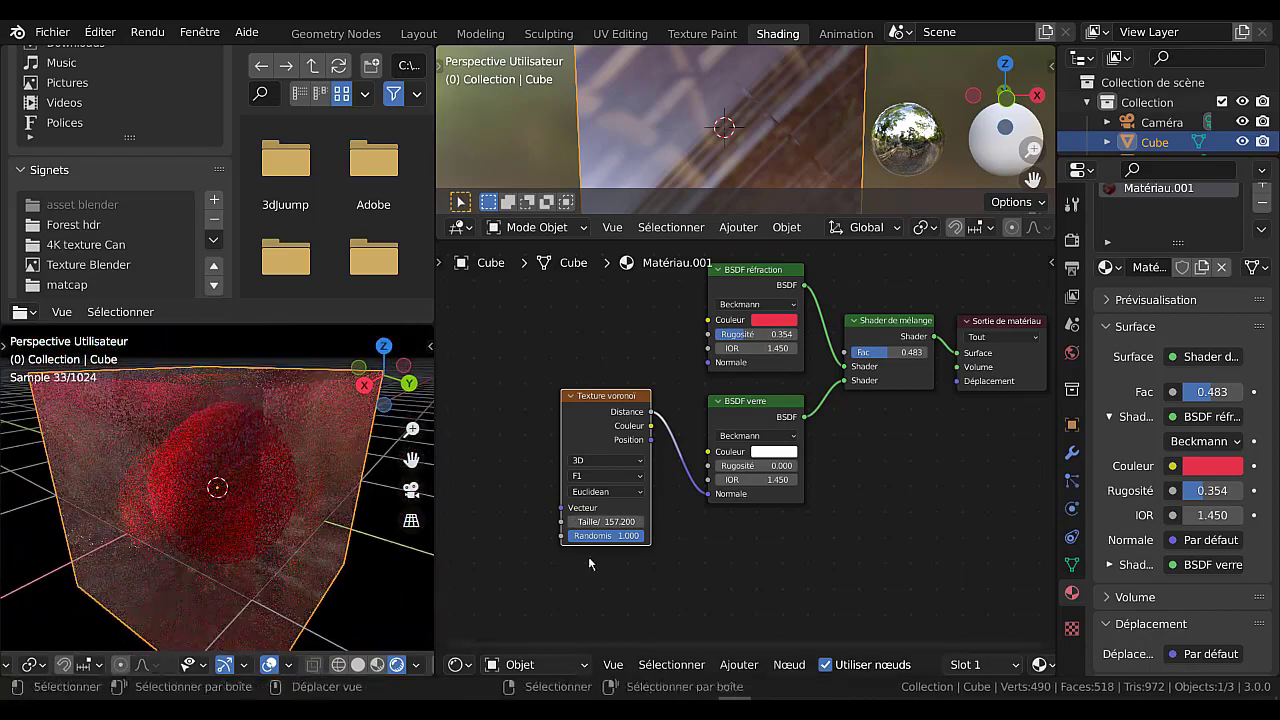
drag(620, 521, 528, 521)
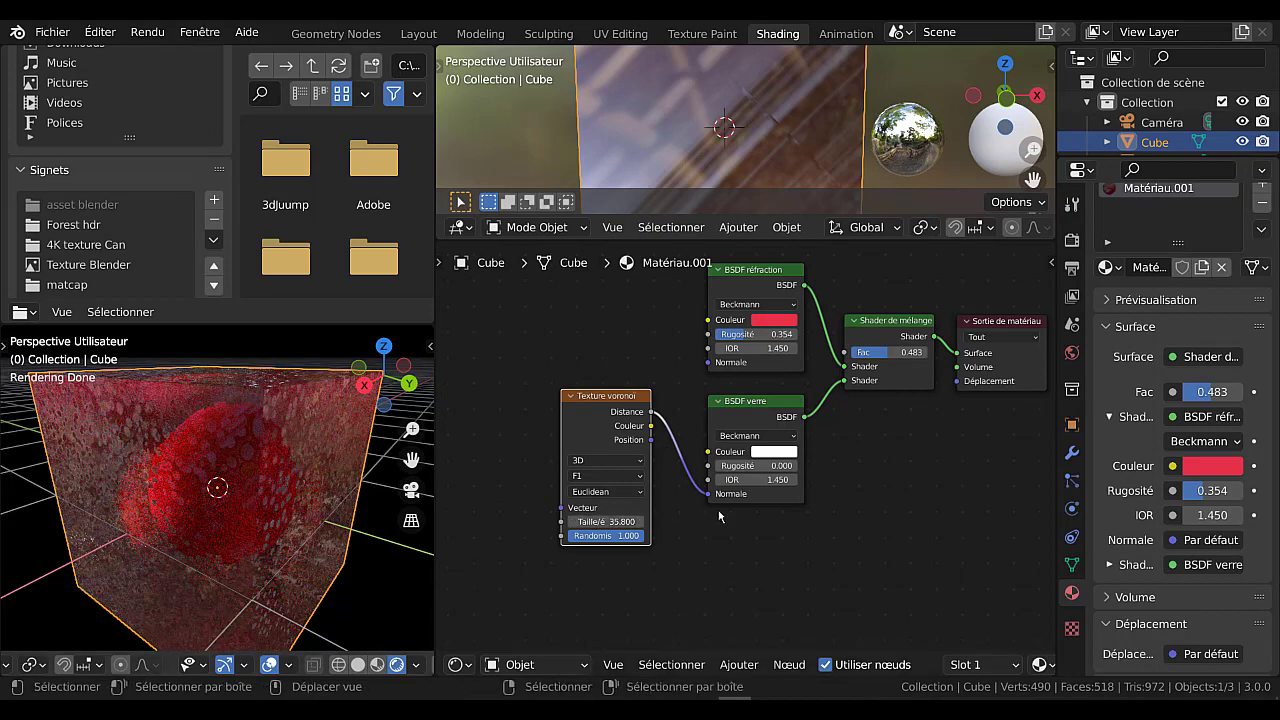
- Try linking the glass BSDF's output to the material output's Displacement input, then remove that link
middle_drag(738, 553, 688, 573)
drag(754, 438, 861, 454)
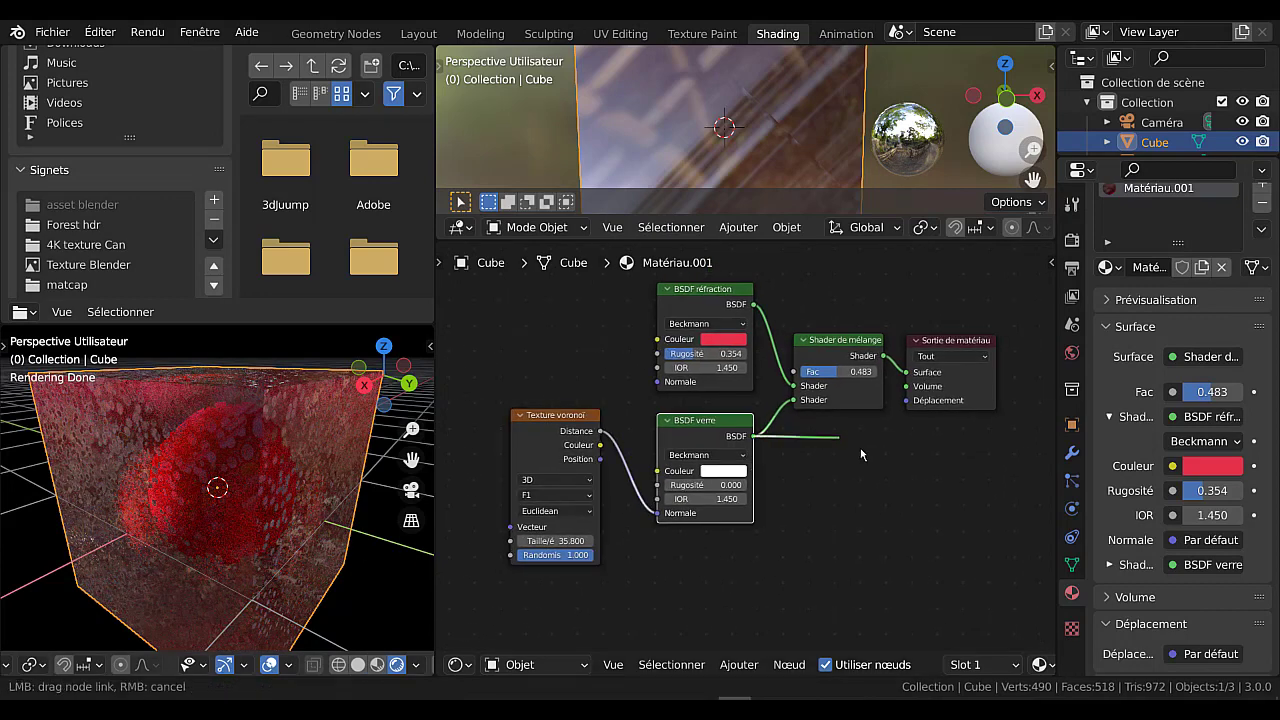
drag(908, 406, 780, 490)
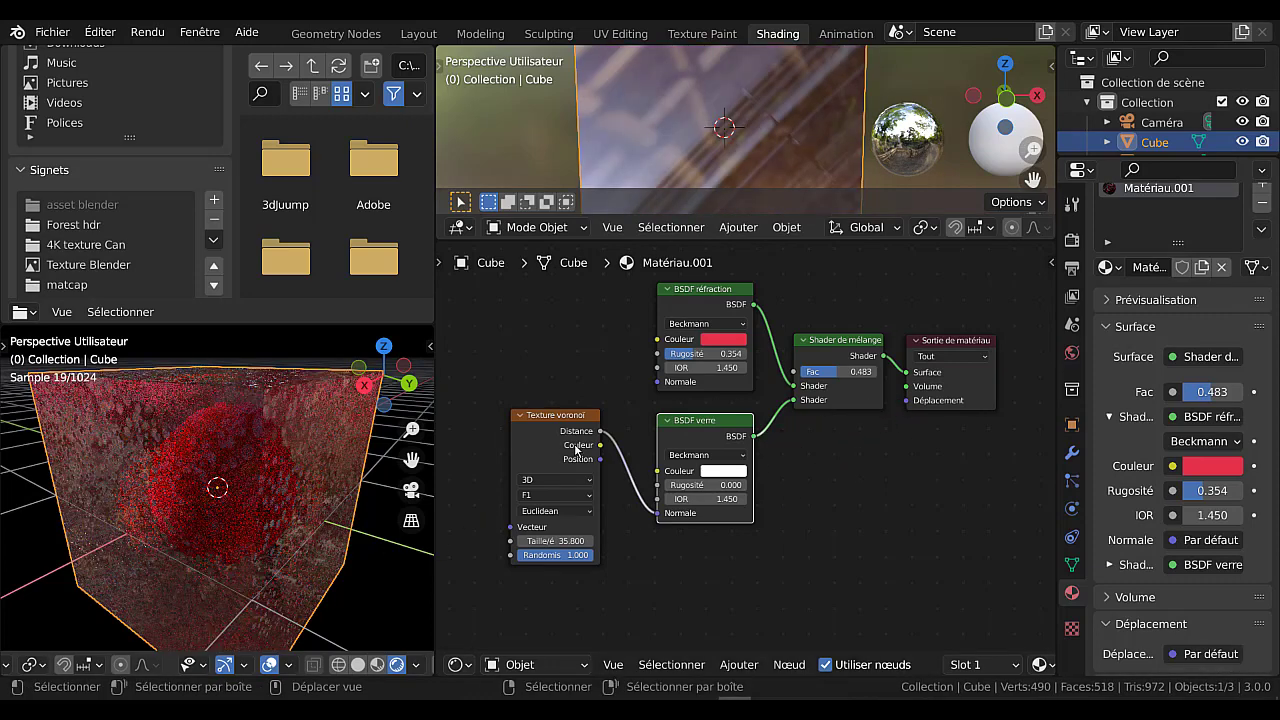
- Try the Voronoi texture's Distance output on the material output's Displacement input alongside its Normal link, then disconnect it from Displacement
drag(603, 434, 906, 400)
middle_drag(245, 552, 281, 505)
scroll(249, 567, up, 2)
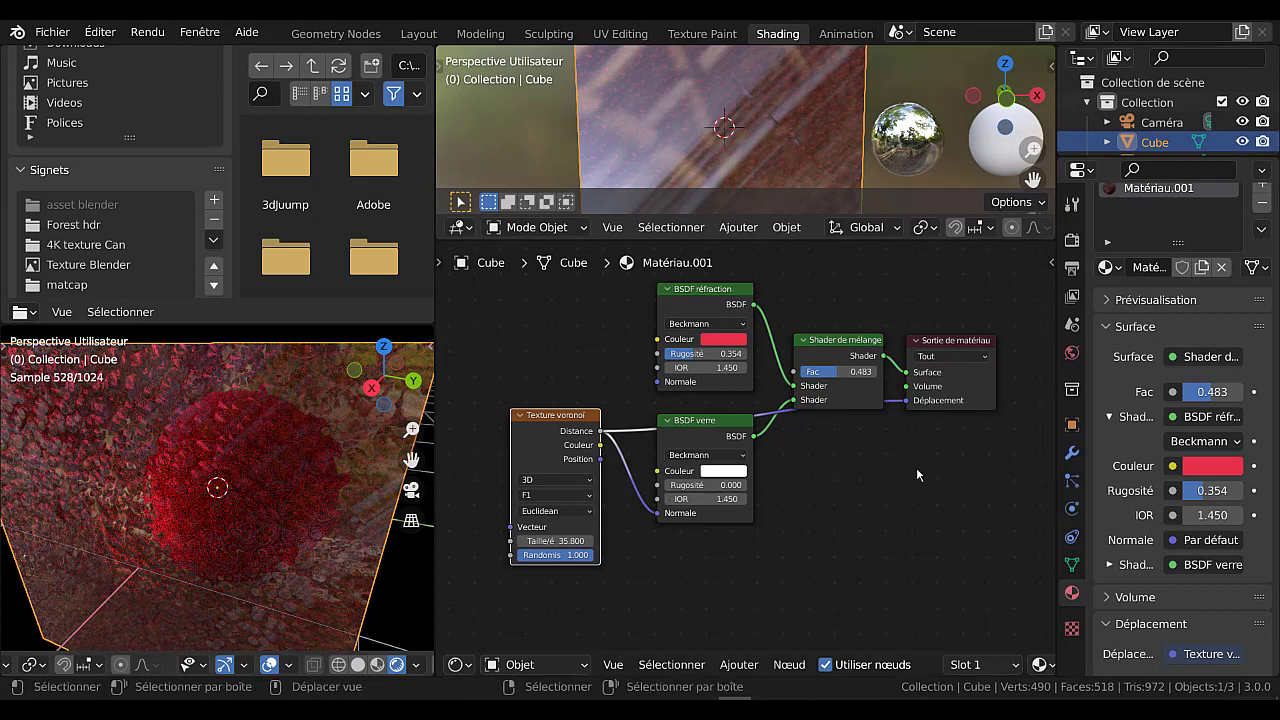
drag(906, 400, 618, 557)
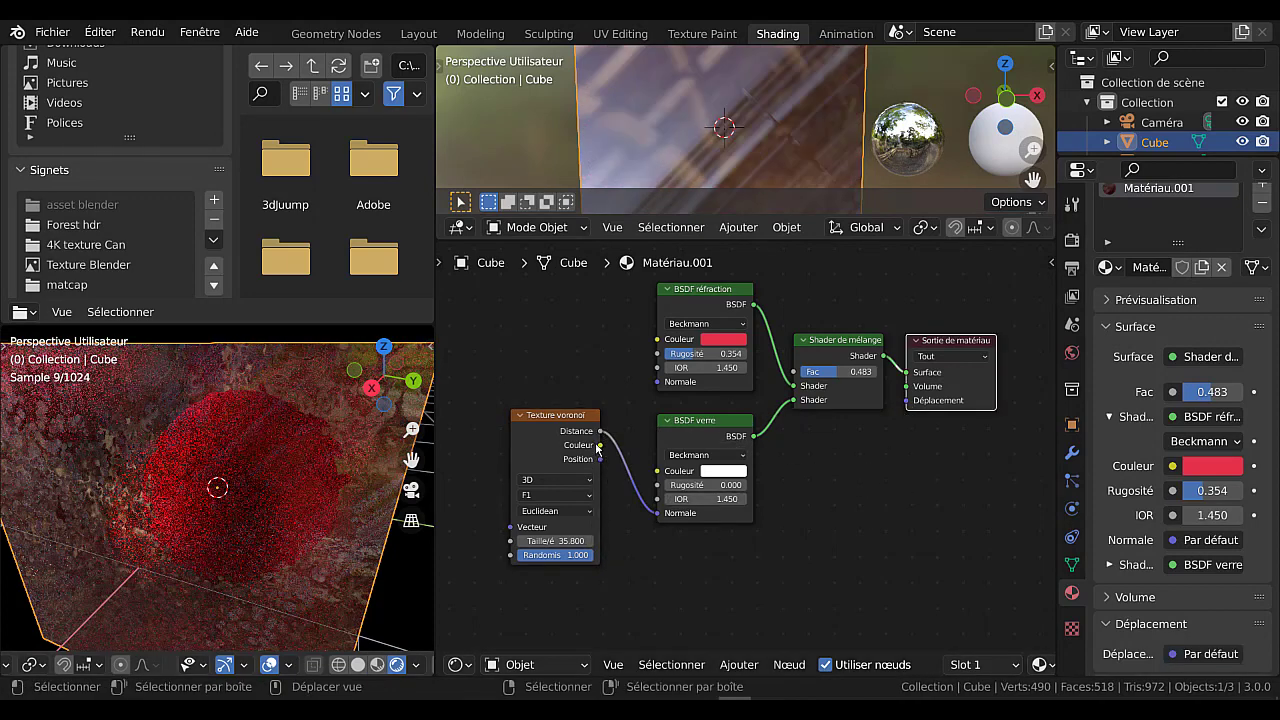
- Try the Voronoi texture's colour and Distance outputs in turn on the Displacement input, disconnecting each one
drag(600, 444, 820, 428)
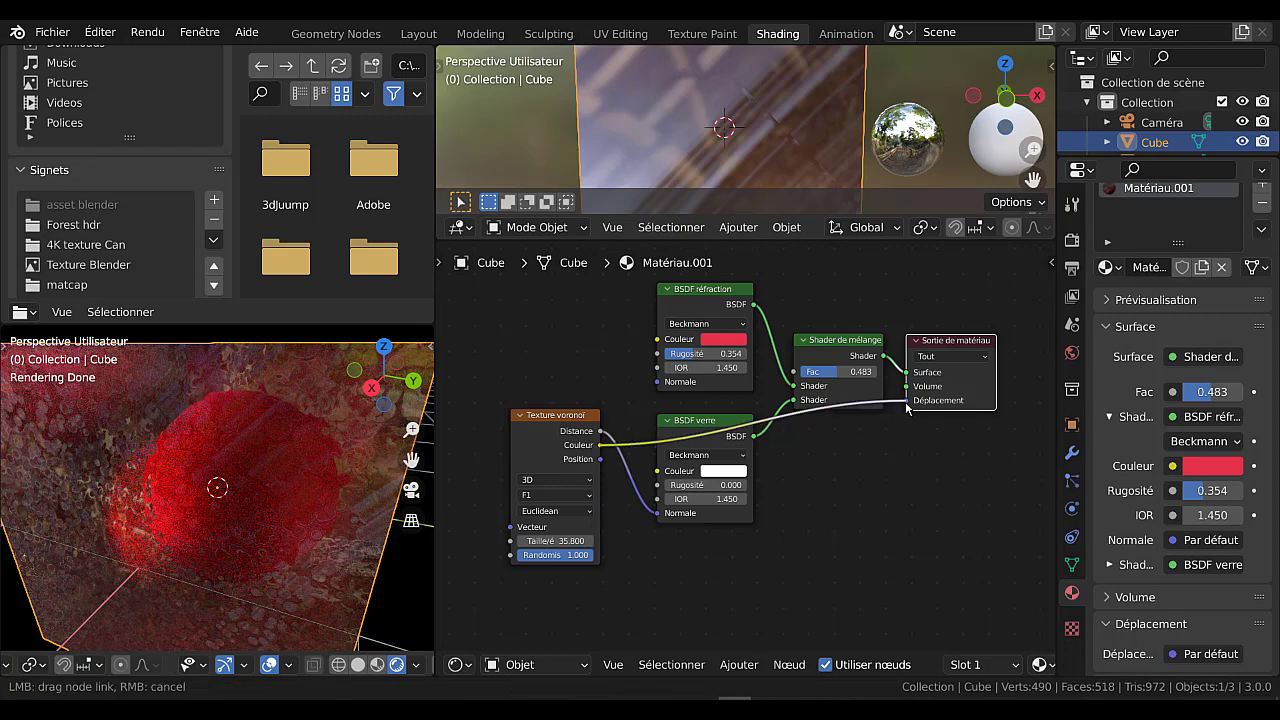
drag(908, 407, 862, 472)
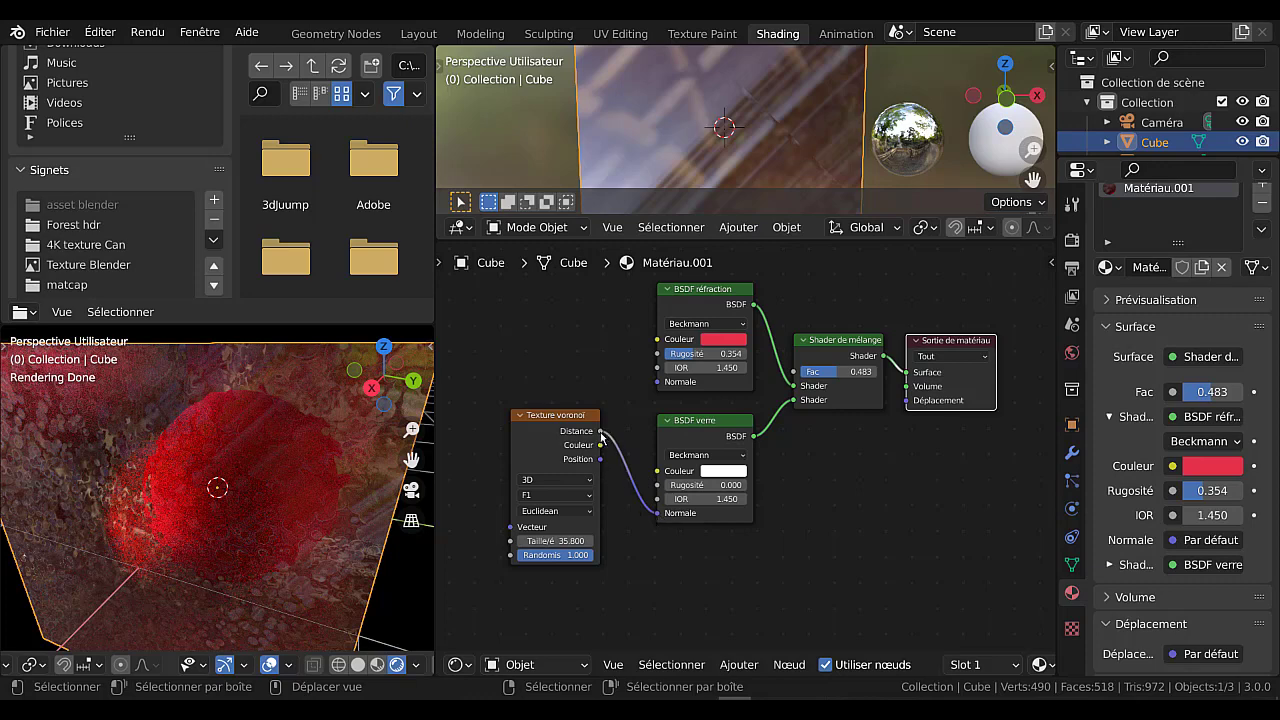
drag(601, 432, 736, 427)
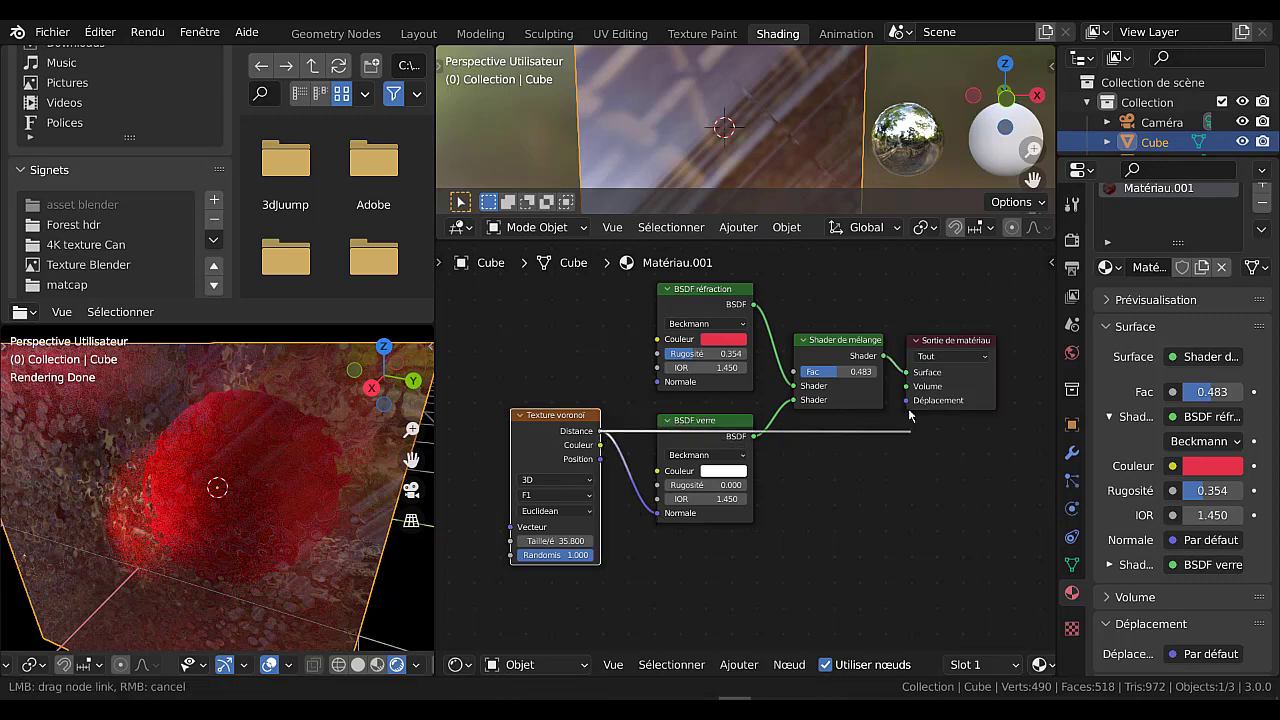
drag(910, 415, 852, 455)
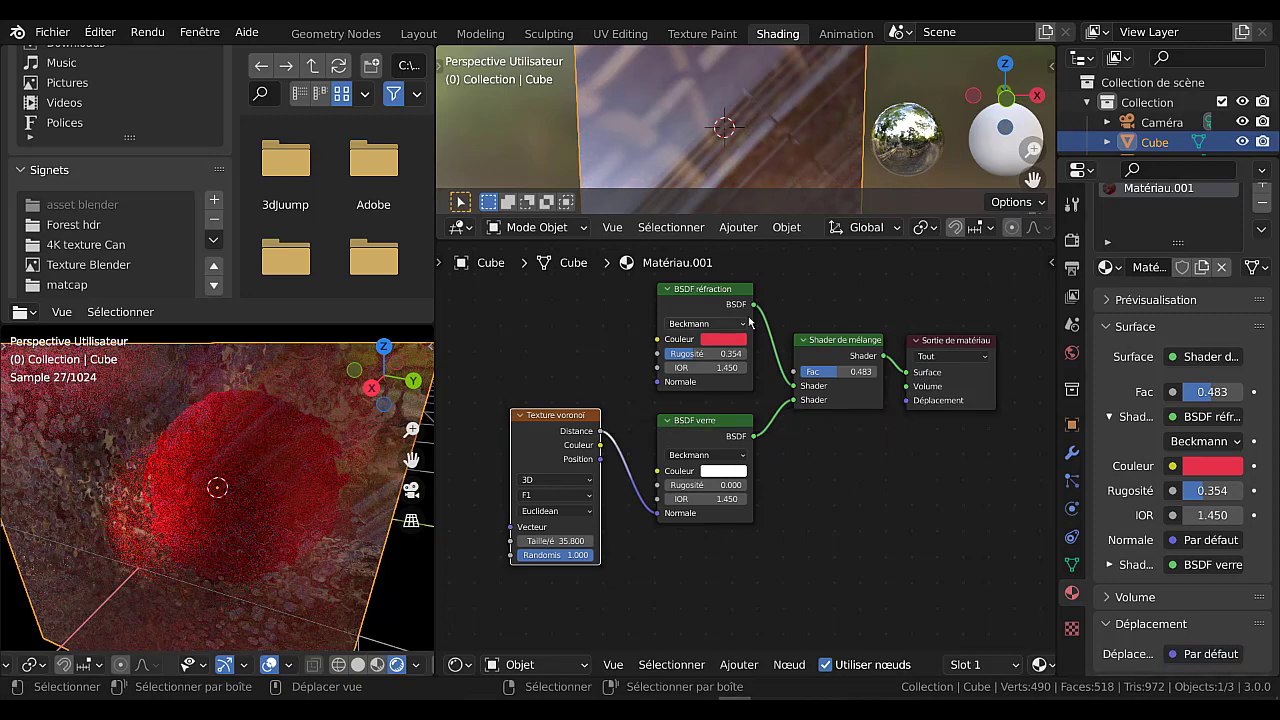
- Try linking the refraction BSDF's output to the material output's Displacement input, then detach it
drag(770, 314, 914, 420)
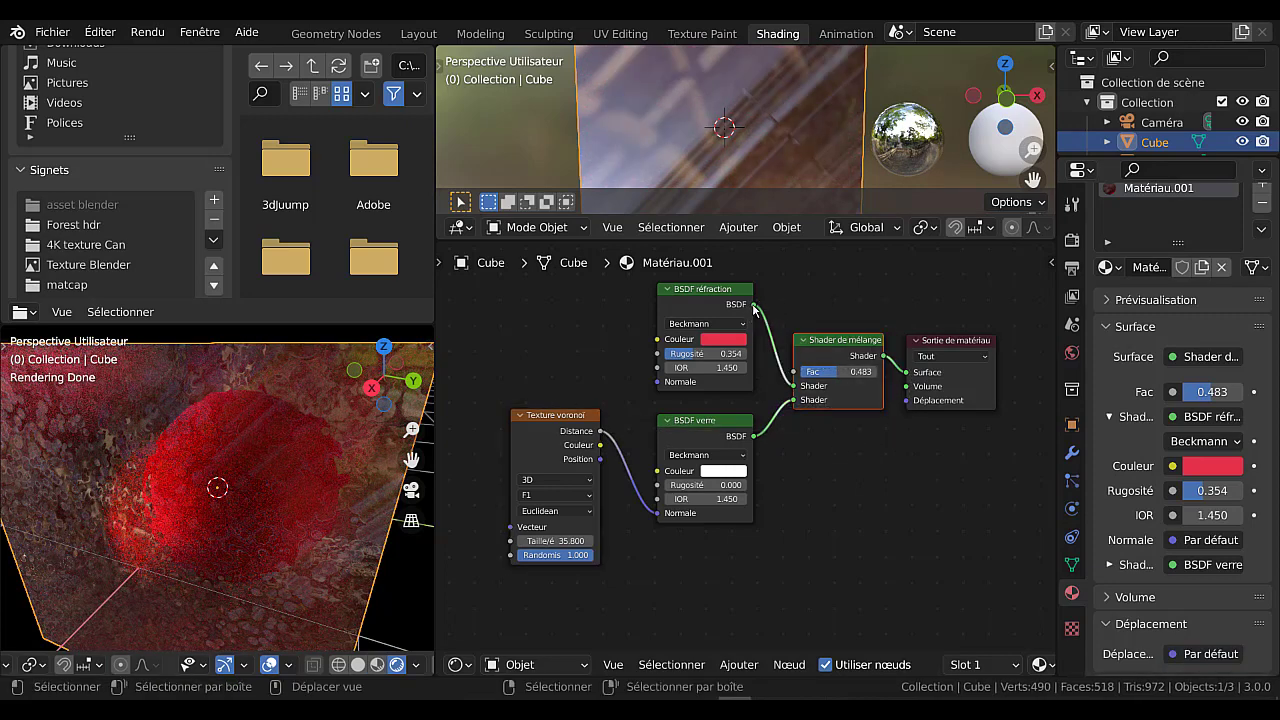
drag(755, 306, 842, 346)
drag(904, 405, 862, 438)
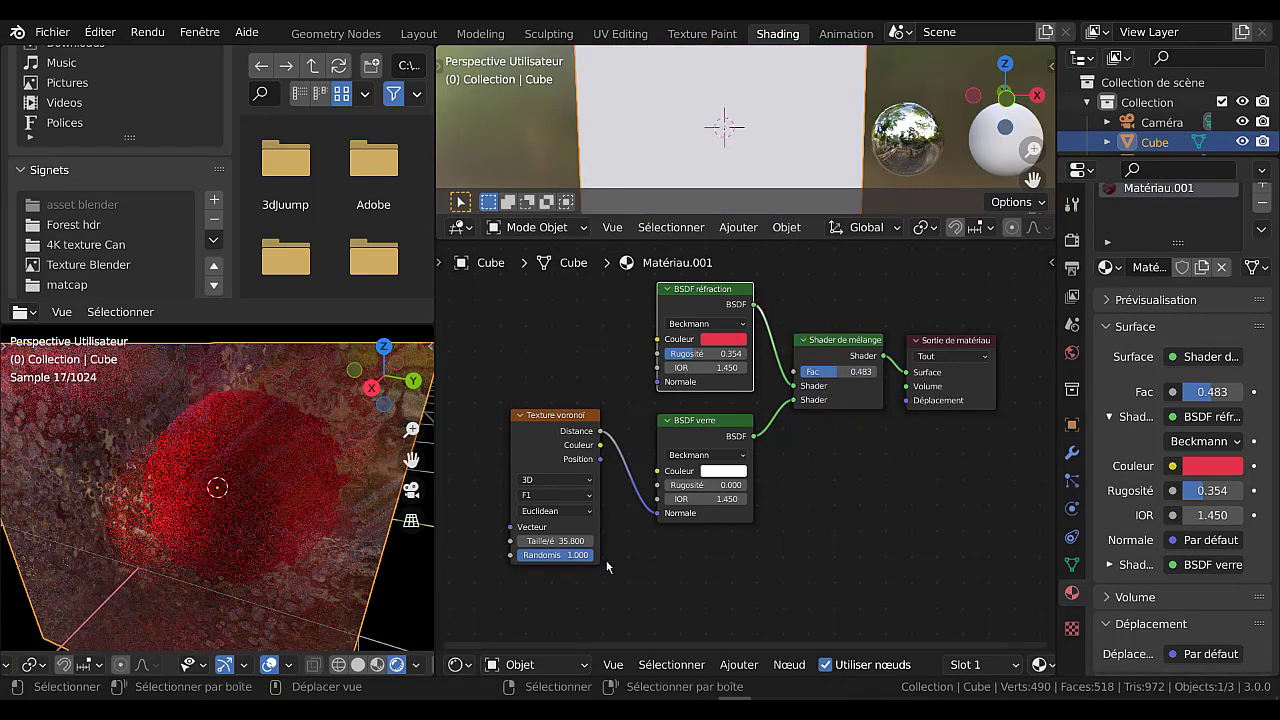
- Reroute the Voronoi Distance link from the glass BSDF's Normal input to Displacement and place the Voronoi node beneath the material output
scroll(606, 560, up, 2)
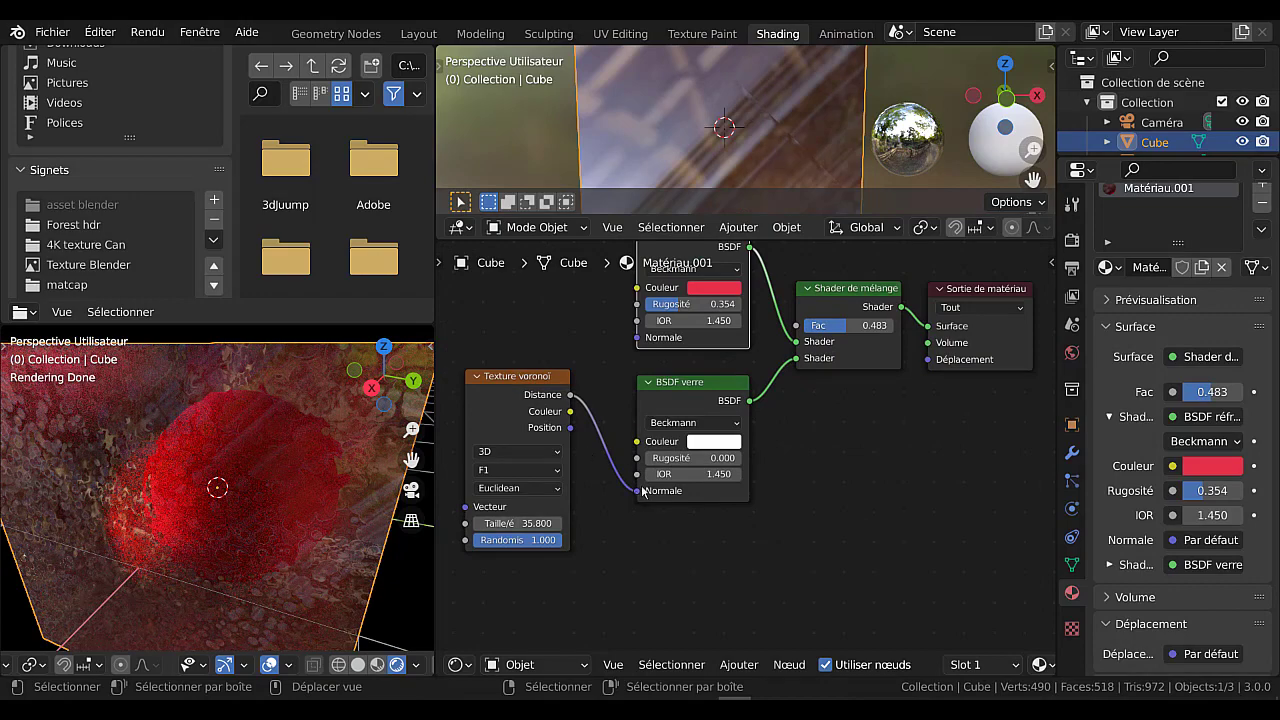
drag(641, 491, 928, 368)
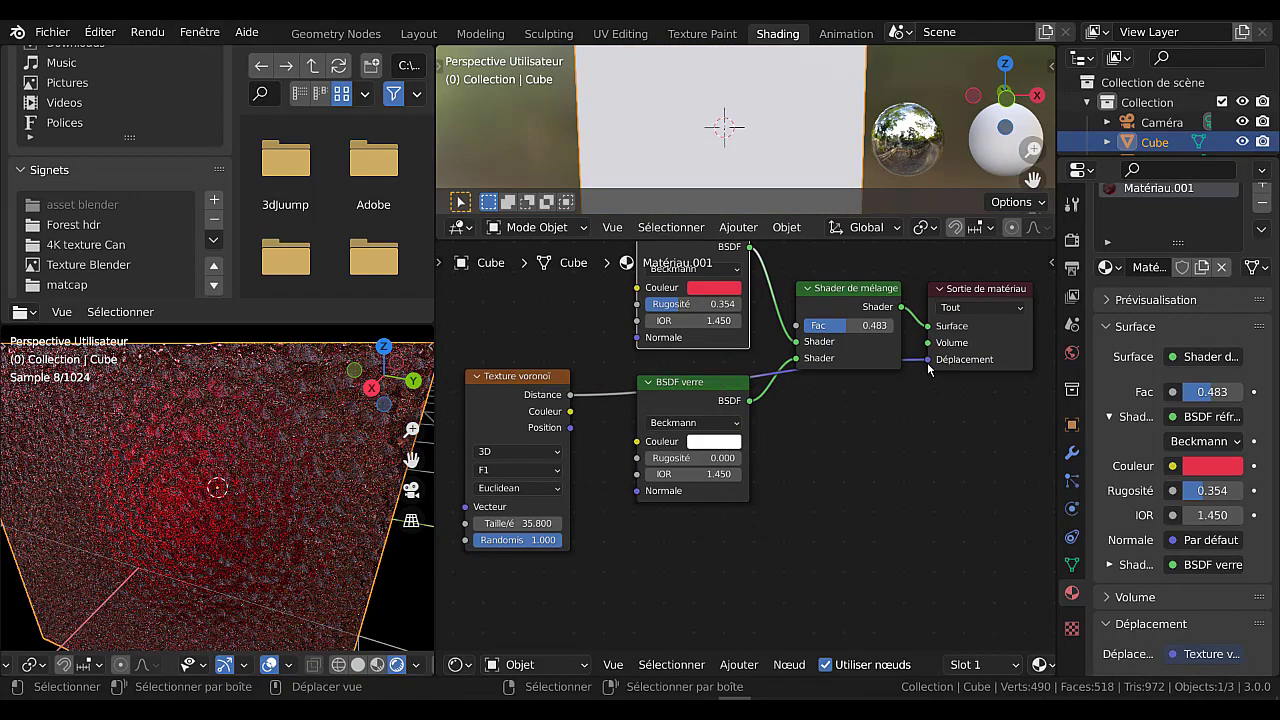
drag(493, 384, 818, 406)
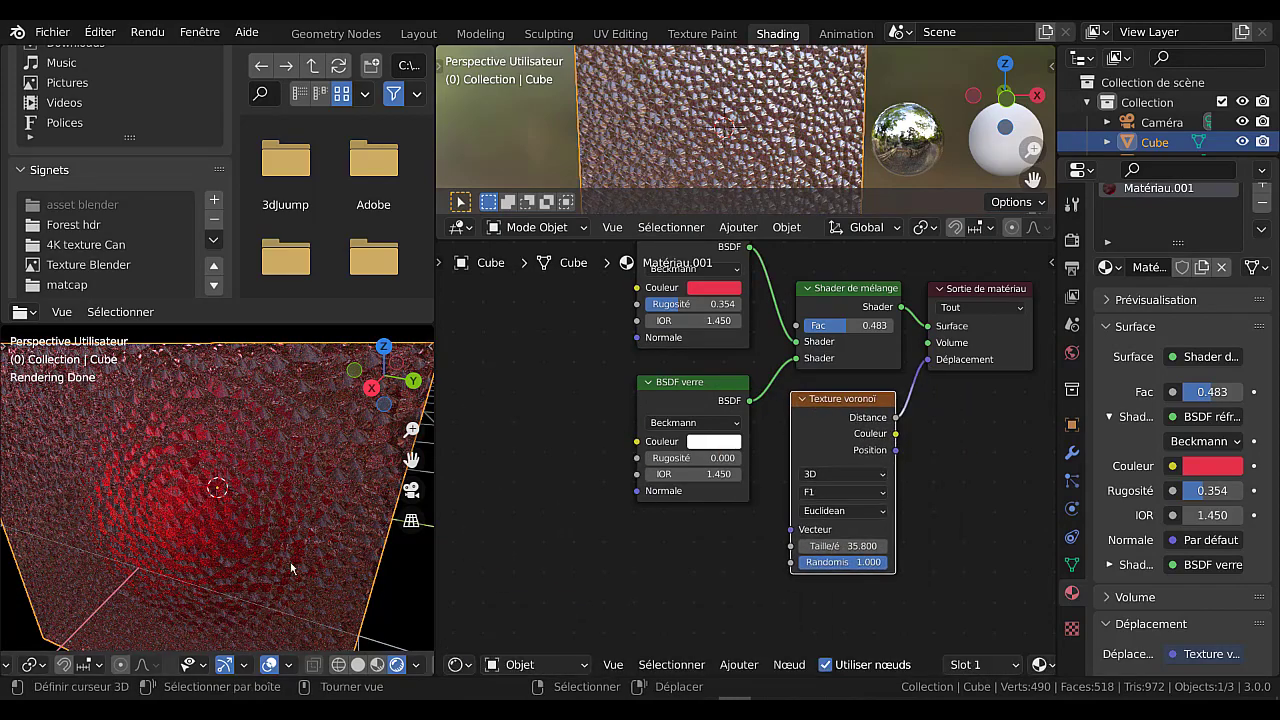
- Lower the Voronoi texture's scale to 26.600 for the cube's surface displacement
mouse_move(270, 560)
middle_down()
mouse_move(231, 590)
mouse_move(296, 551)
mouse_move(258, 575)
middle_up()
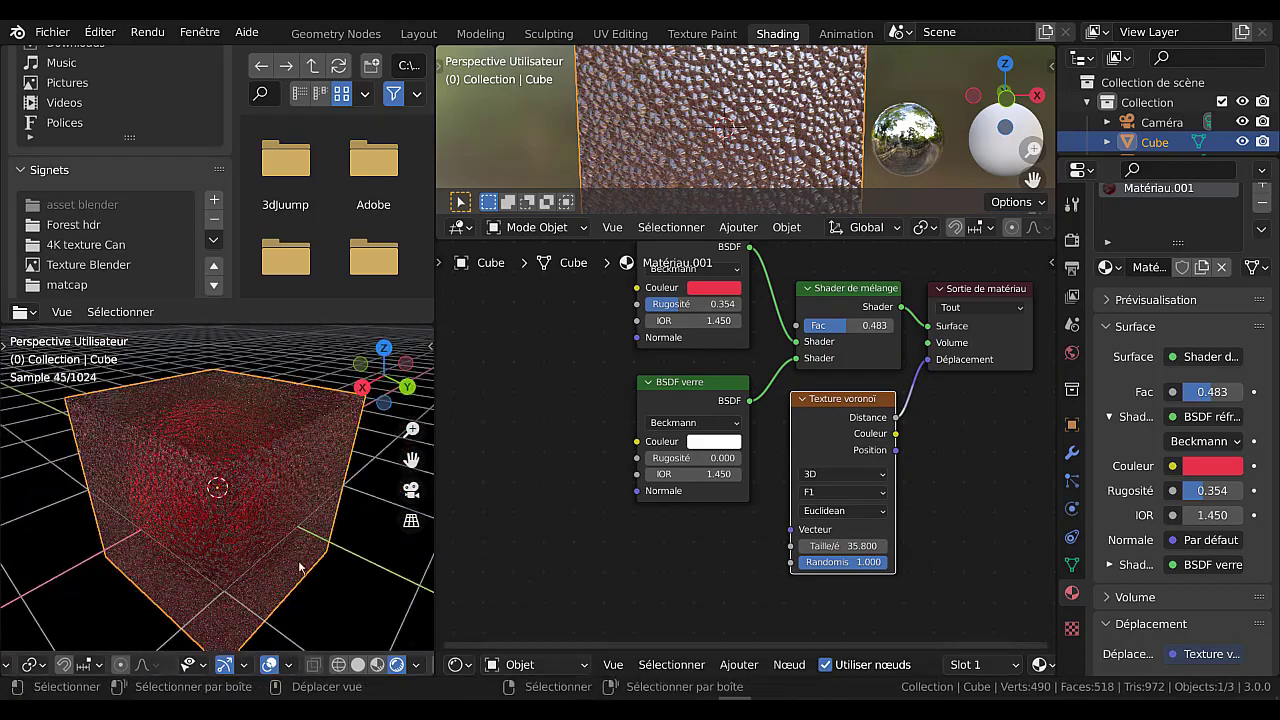
scroll(298, 559, up, 3)
mouse_move(843, 546)
mouse_down()
mouse_move(734, 546)
mouse_move(831, 546)
mouse_up()
- Disconnect the Voronoi texture from Displacement and add a wave texture node below the mix shader
middle_drag(919, 413, 846, 438)
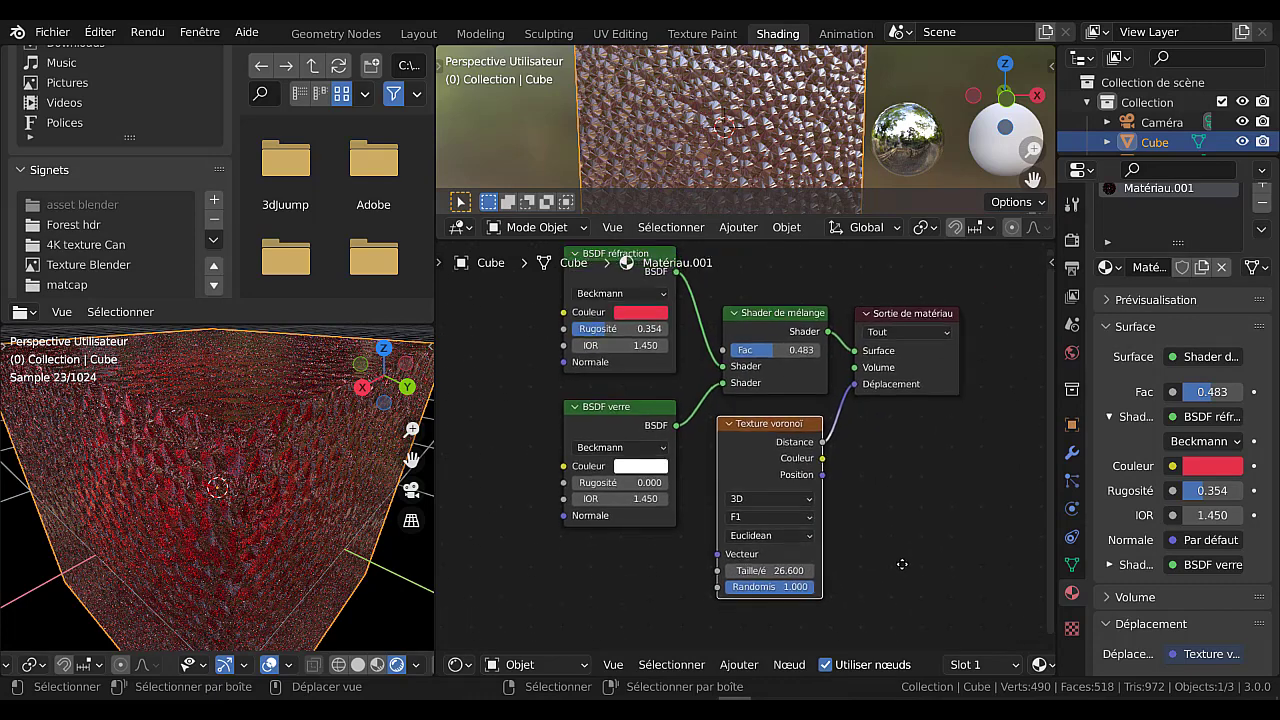
drag(855, 388, 933, 473)
click(737, 665)
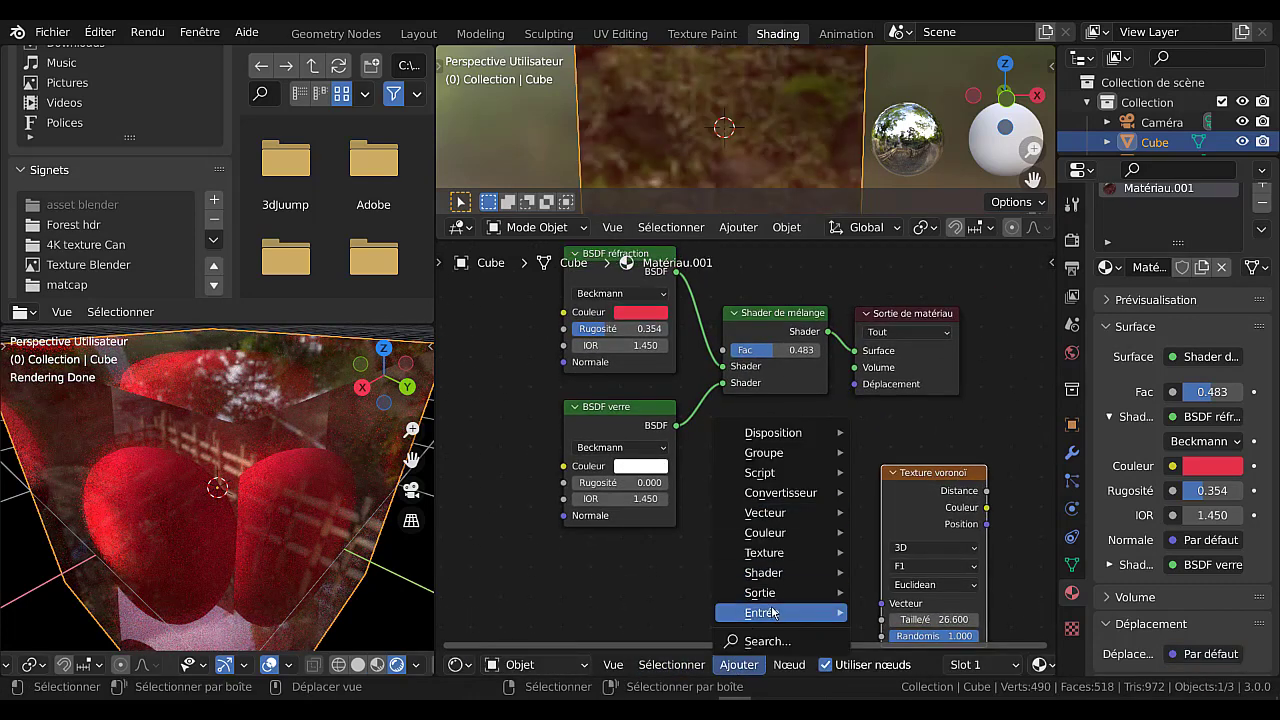
mouse_move(773, 614)
mouse_move(770, 552)
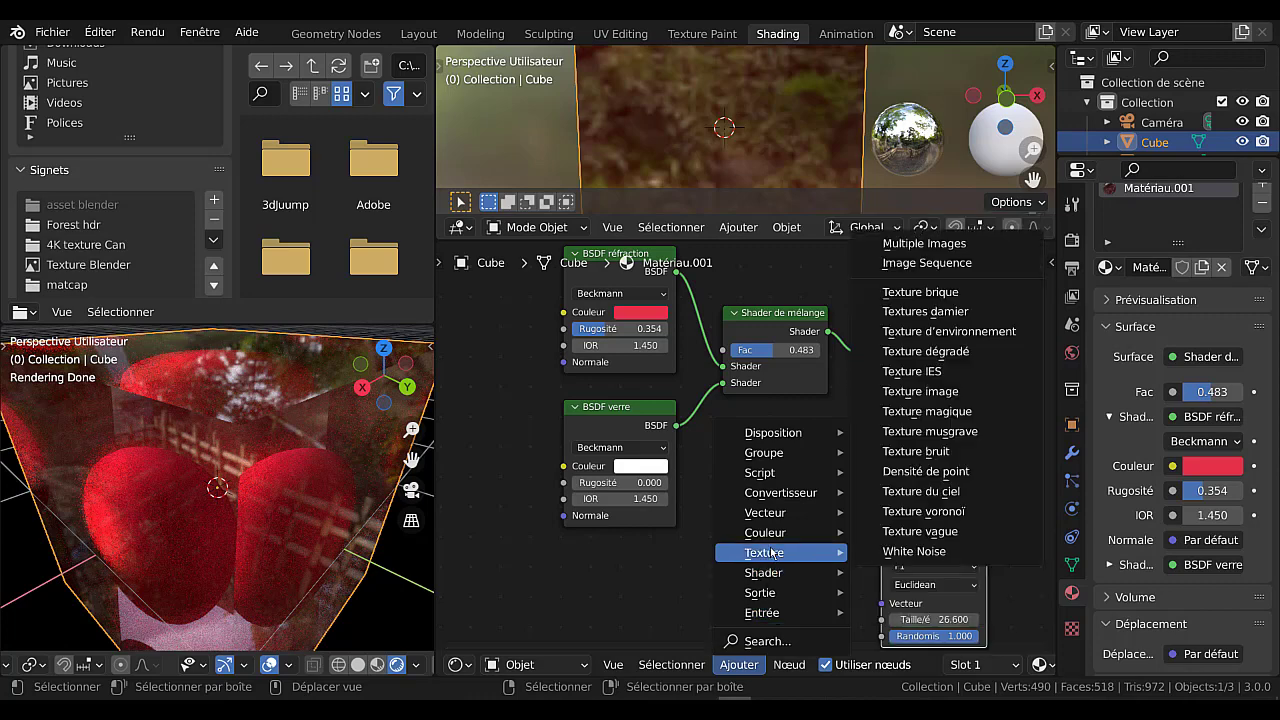
click(920, 531)
click(824, 450)
- Connect the wave texture's colour output to the Displacement input and move the Voronoi node further aside
drag(846, 466, 894, 428)
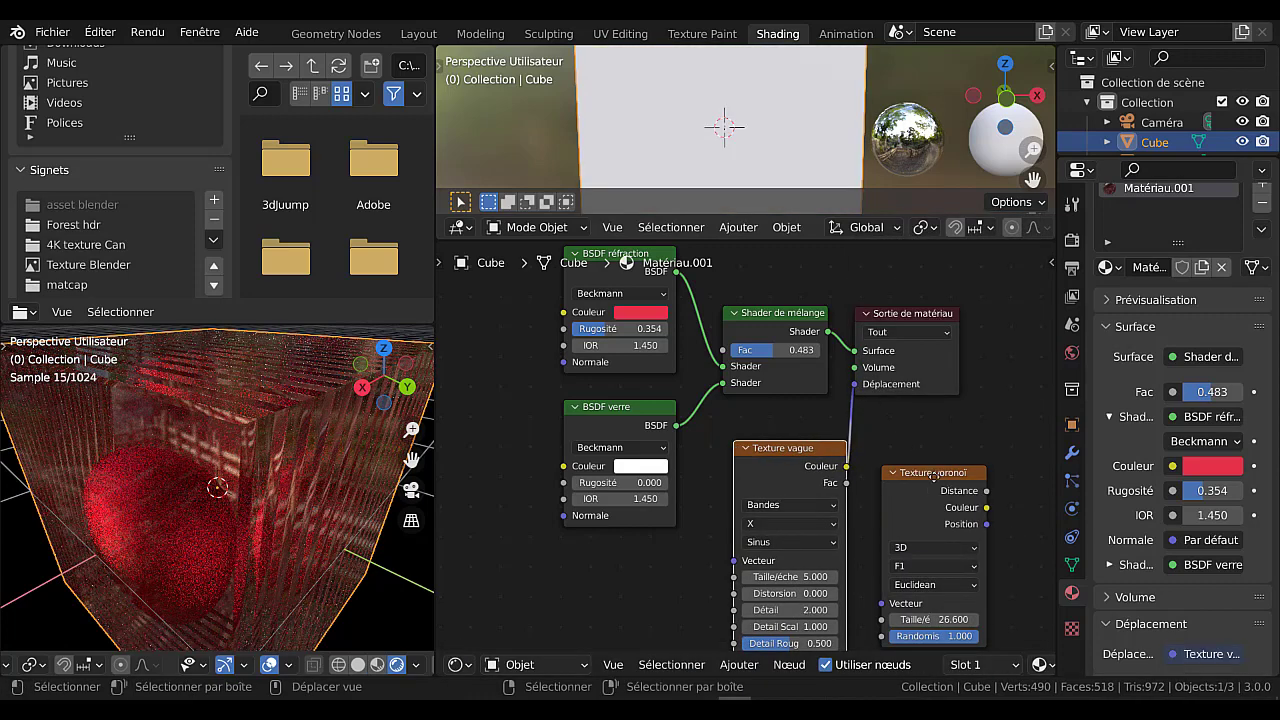
drag(935, 472, 967, 472)
middle_drag(240, 440, 295, 505)
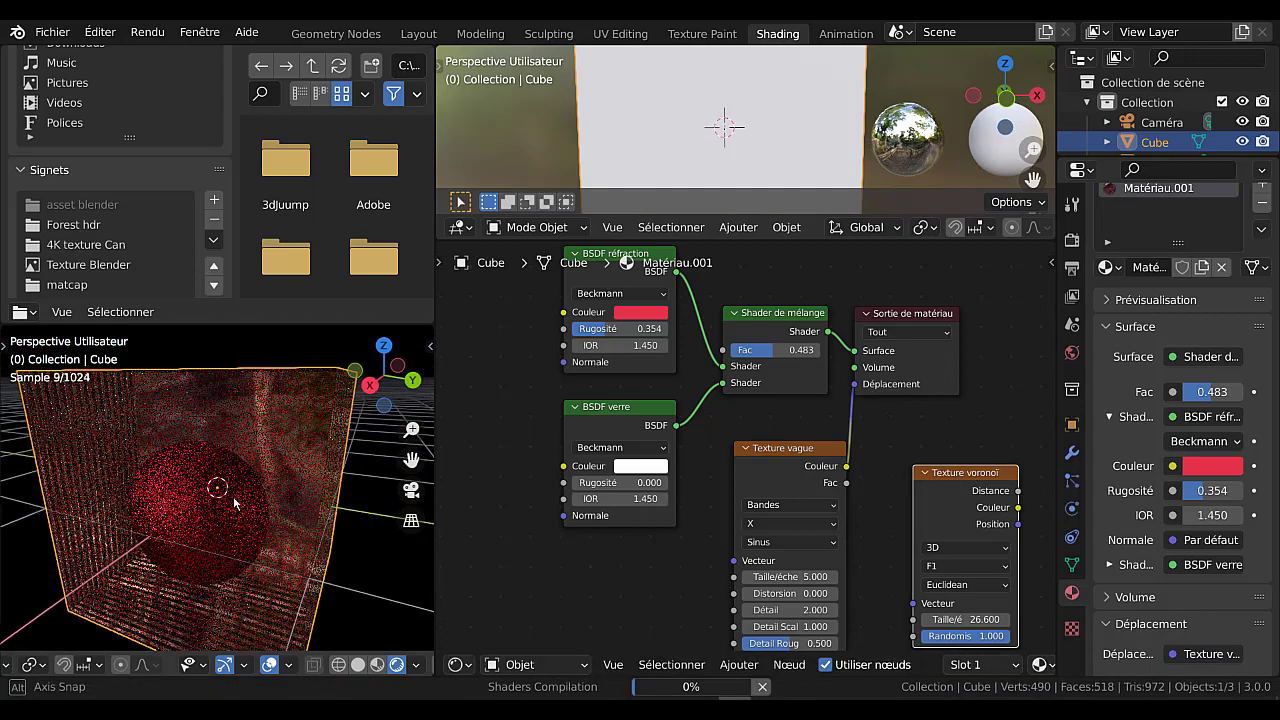
- Set the wave texture's scale to 5.900 and its detail to 10.600
scroll(703, 574, up, 1)
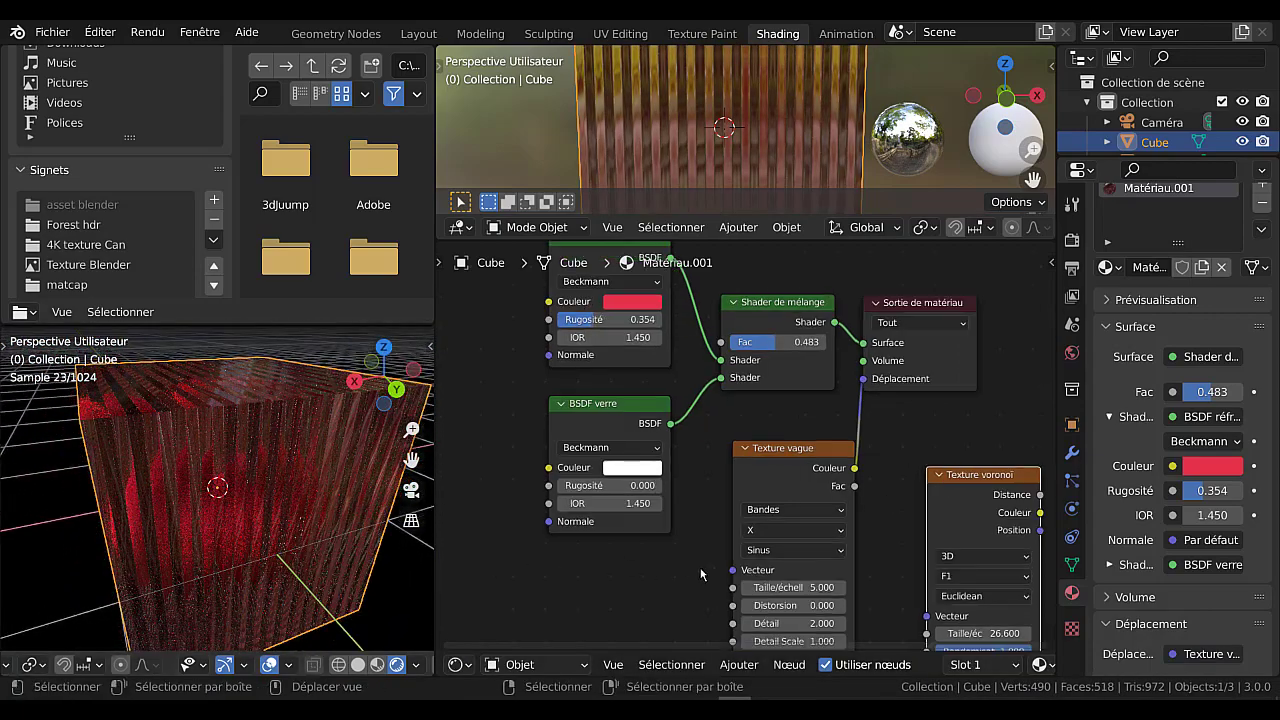
middle_drag(679, 586, 622, 530)
mouse_move(729, 532)
mouse_down()
mouse_move(797, 532)
mouse_move(729, 532)
mouse_up()
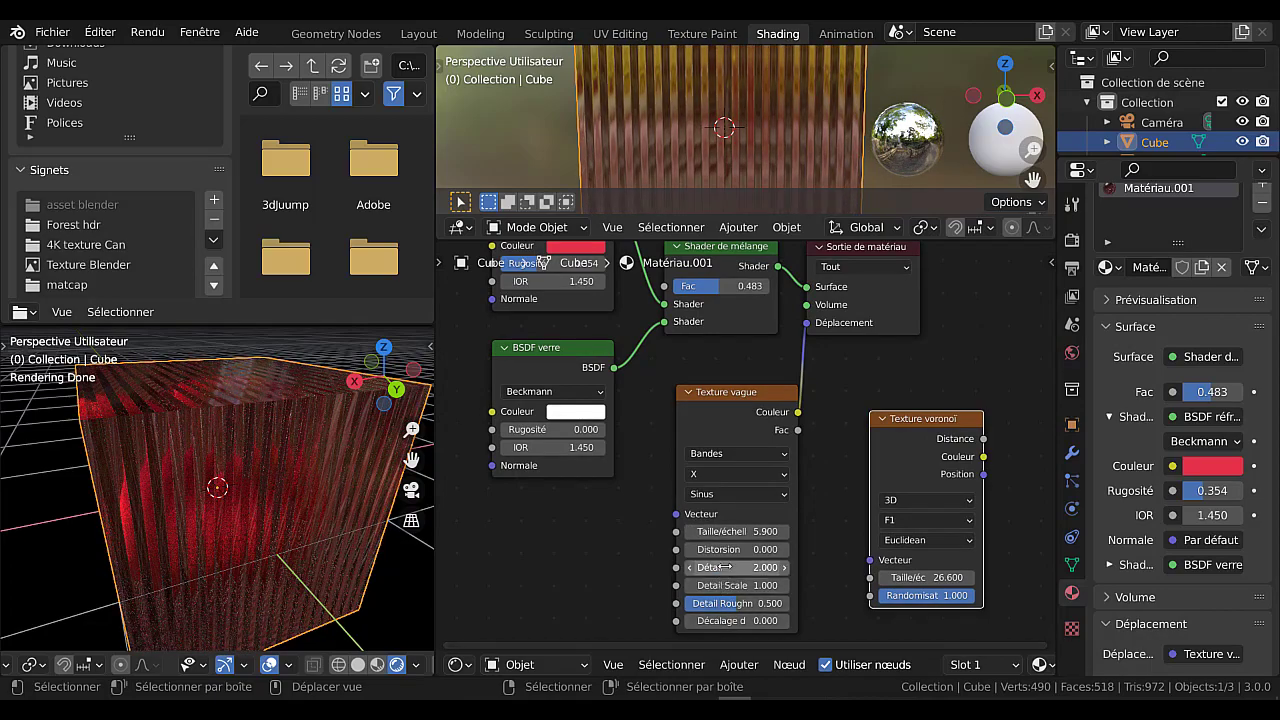
drag(720, 567, 815, 567)
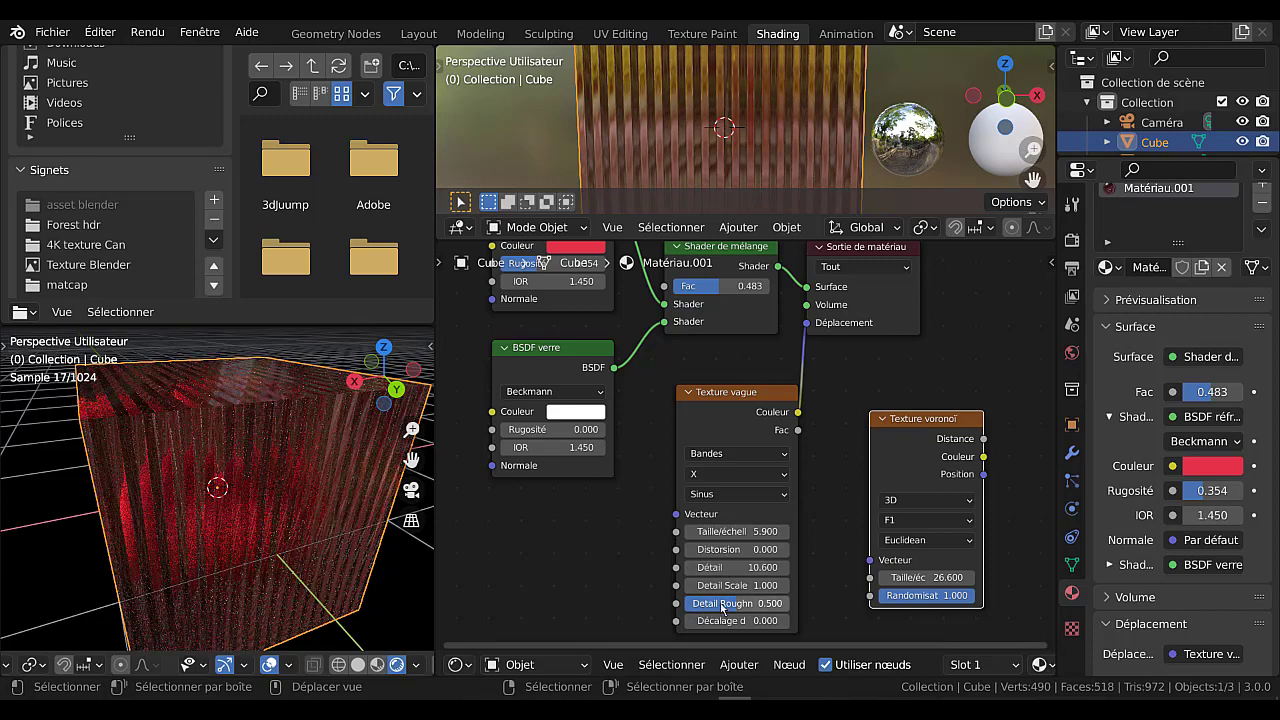
scroll(725, 607, down, 1)
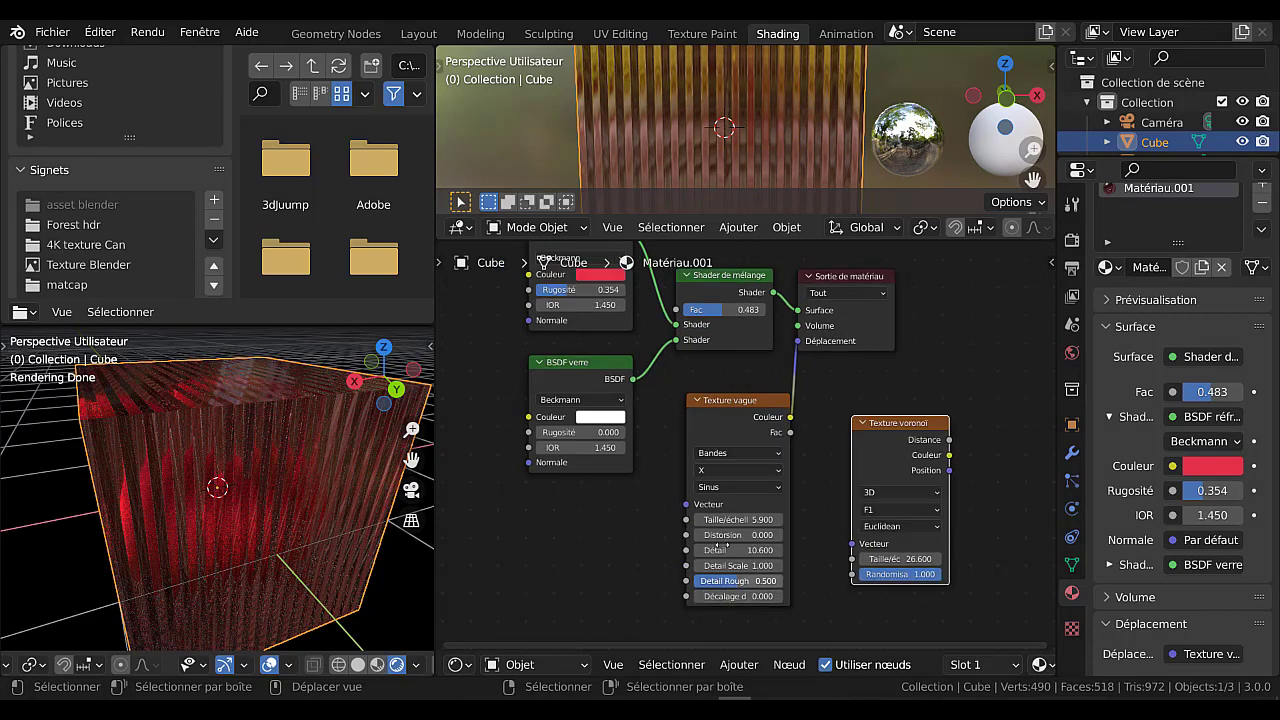
- Compare the wave texture's sawtooth (Dents de scie) and Triangle profiles, settling on Dents de scie
click(737, 487)
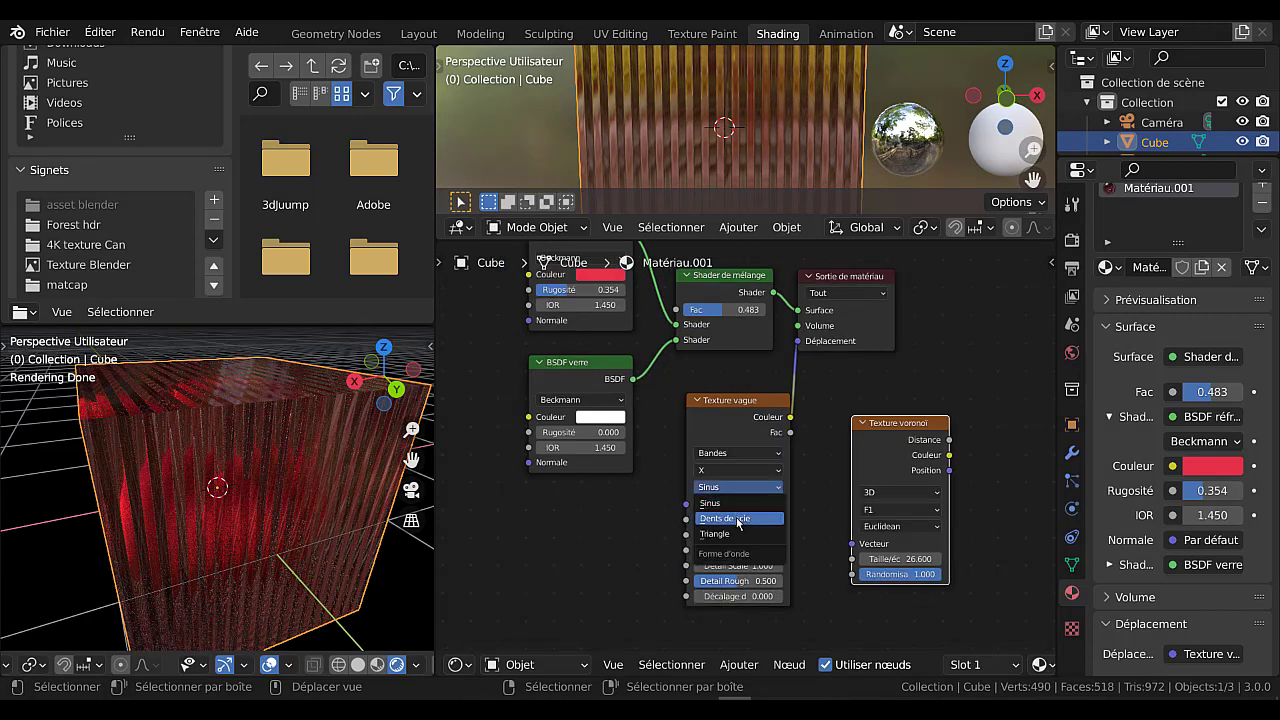
click(738, 519)
click(740, 489)
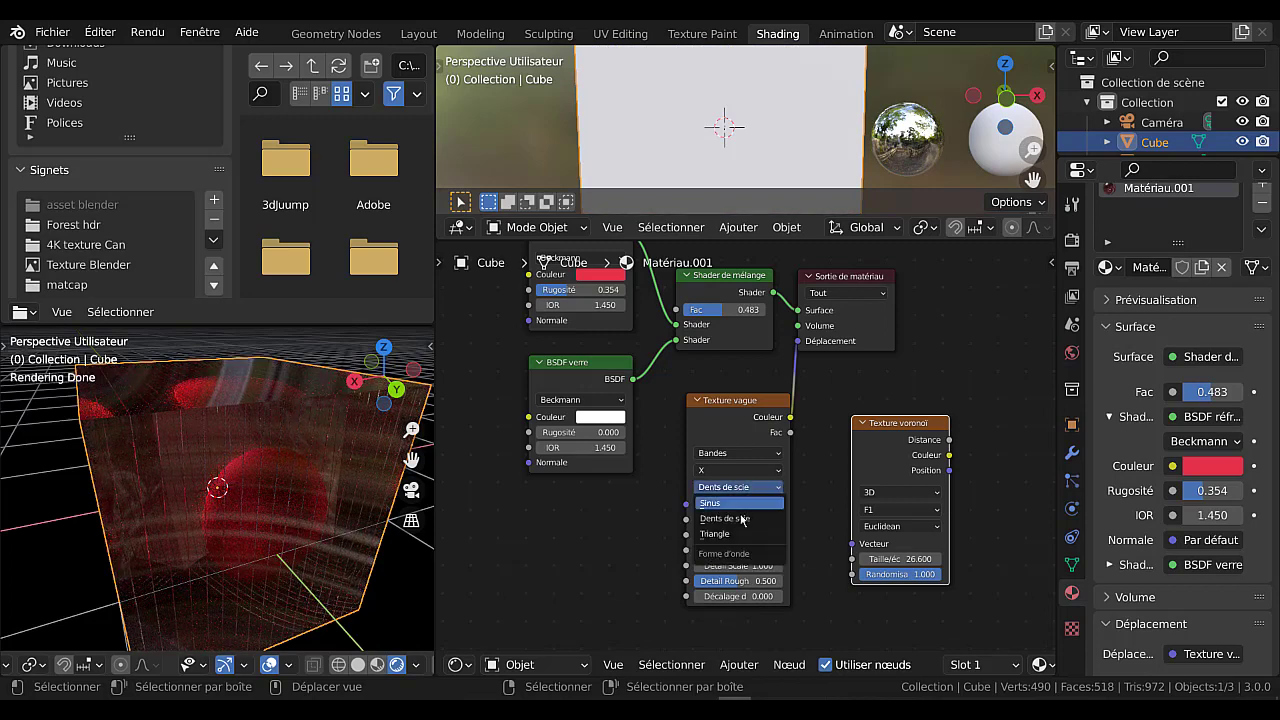
click(739, 535)
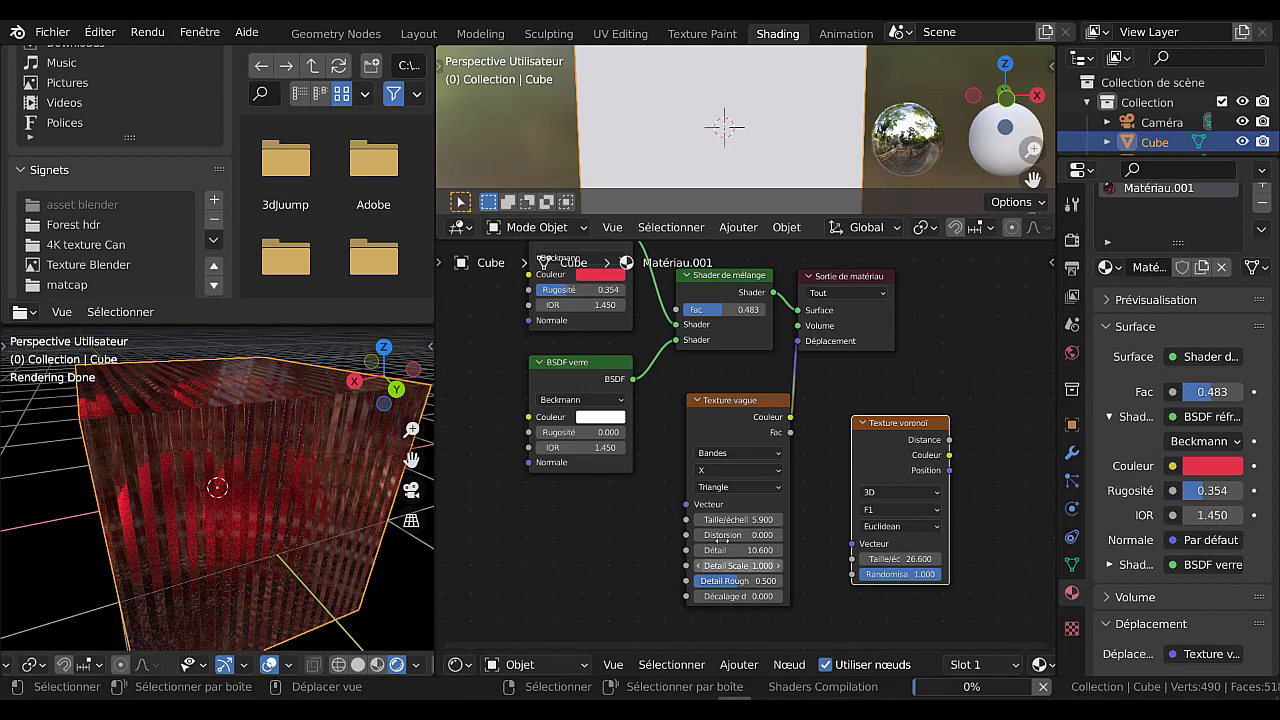
click(740, 489)
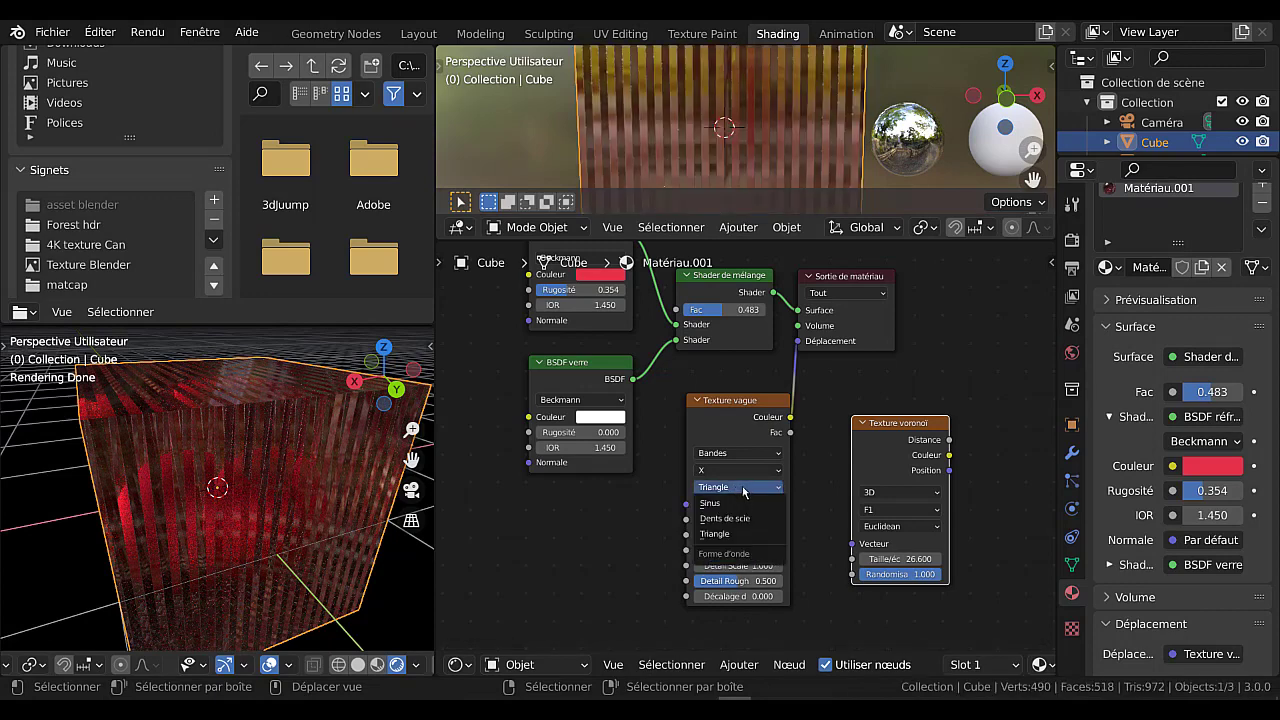
click(742, 521)
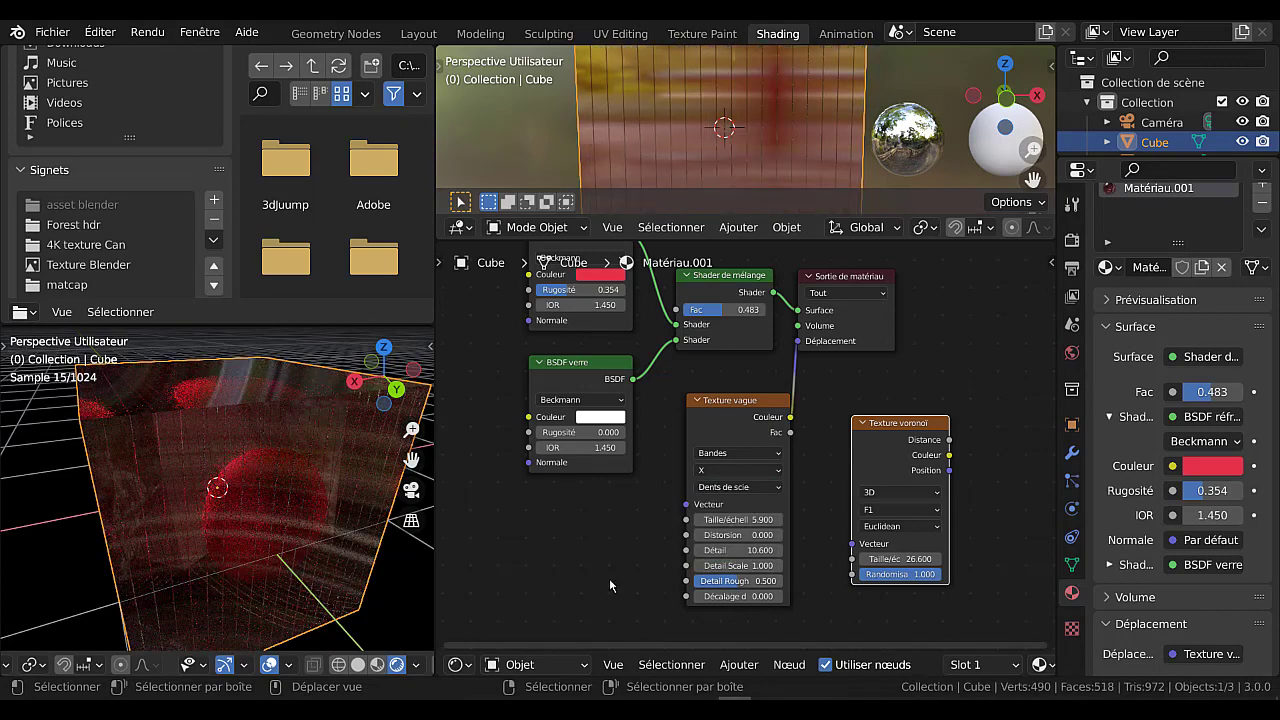
- Set the wave texture's distortion to 18.900, detail to 10.900, detail scale to 7.600 and detail roughness to 0.485
scroll(609, 578, up, 3)
drag(722, 558, 815, 558)
drag(736, 577, 779, 597)
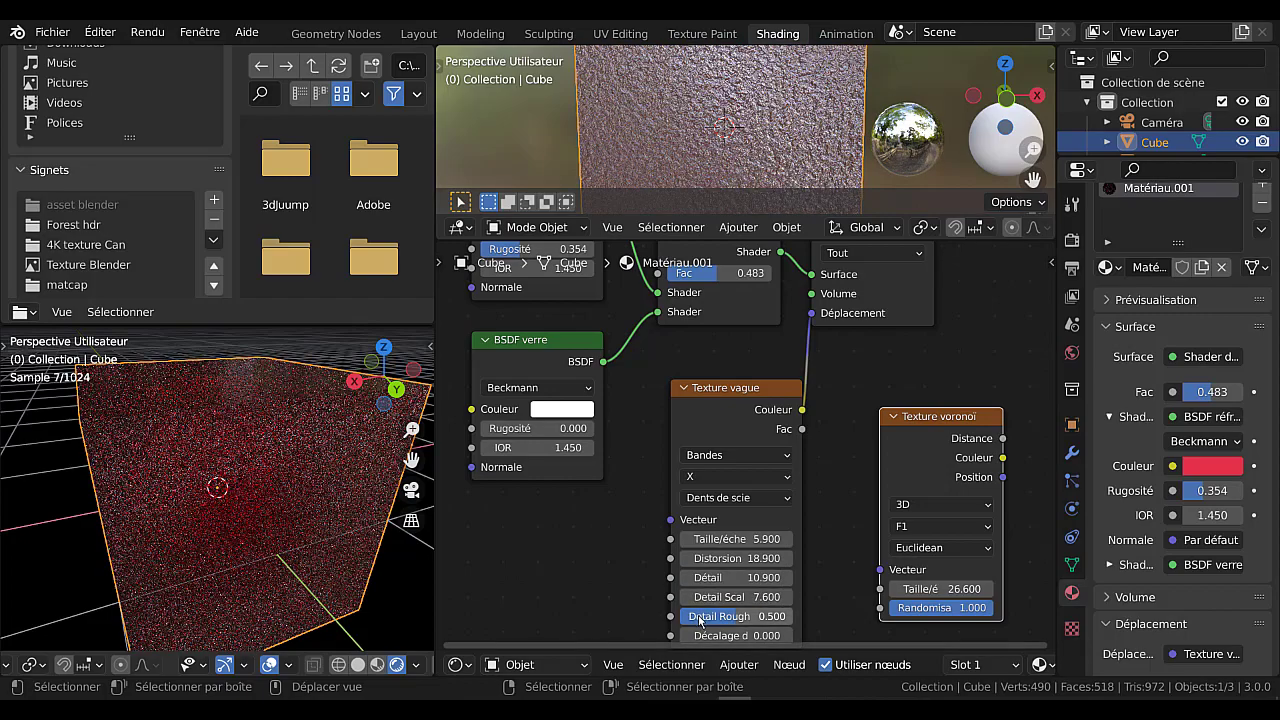
drag(705, 616, 692, 619)
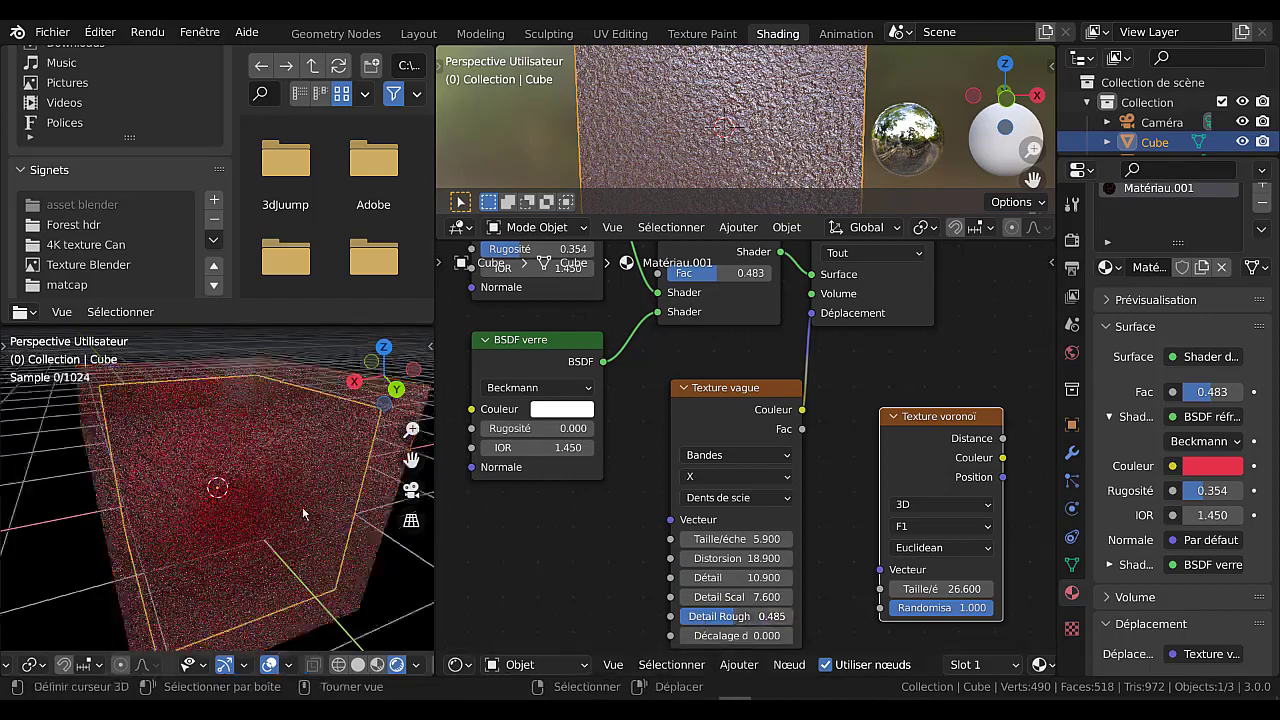
- Check the displaced cube with its full node tree, and widen the properties editor to show the complete material settings
mouse_move(302, 506)
middle_down()
mouse_move(270, 512)
mouse_move(313, 527)
mouse_move(300, 492)
mouse_move(312, 495)
middle_up()
scroll(879, 410, down, 2)
scroll(879, 410, down, 1)
drag(880, 428, 859, 402)
middle_drag(940, 421, 940, 451)
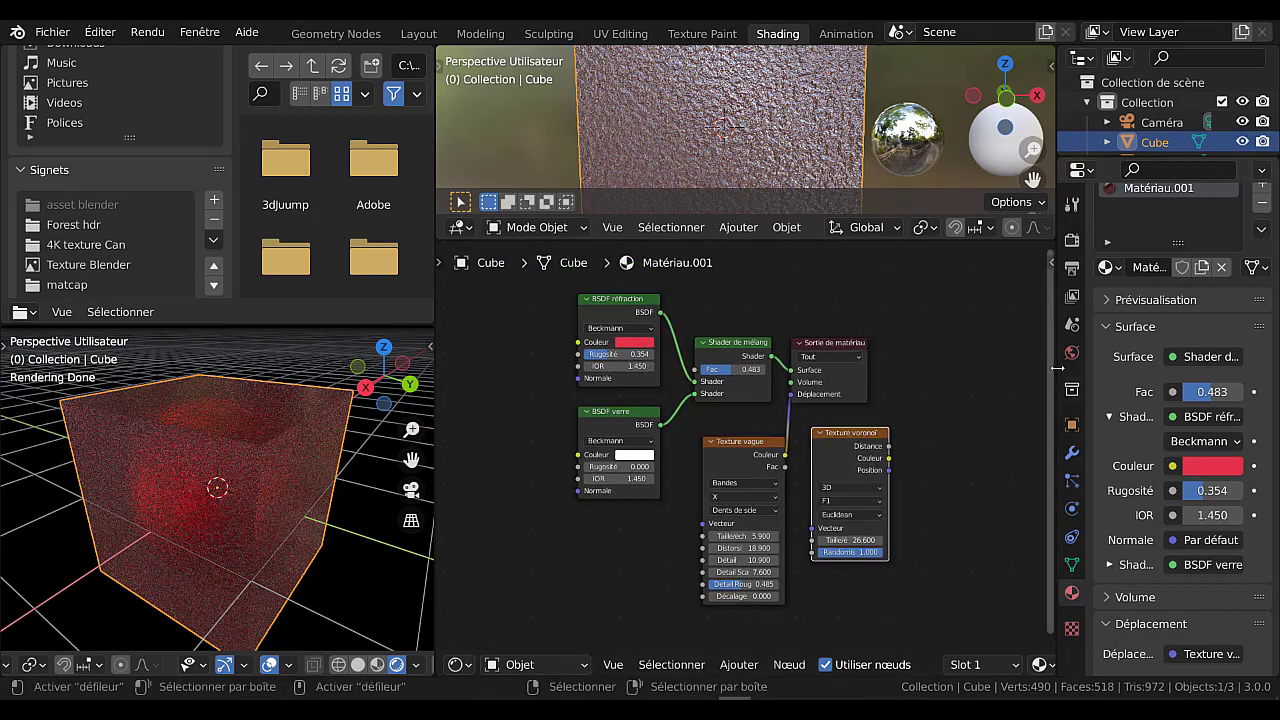
drag(1057, 369, 902, 340)
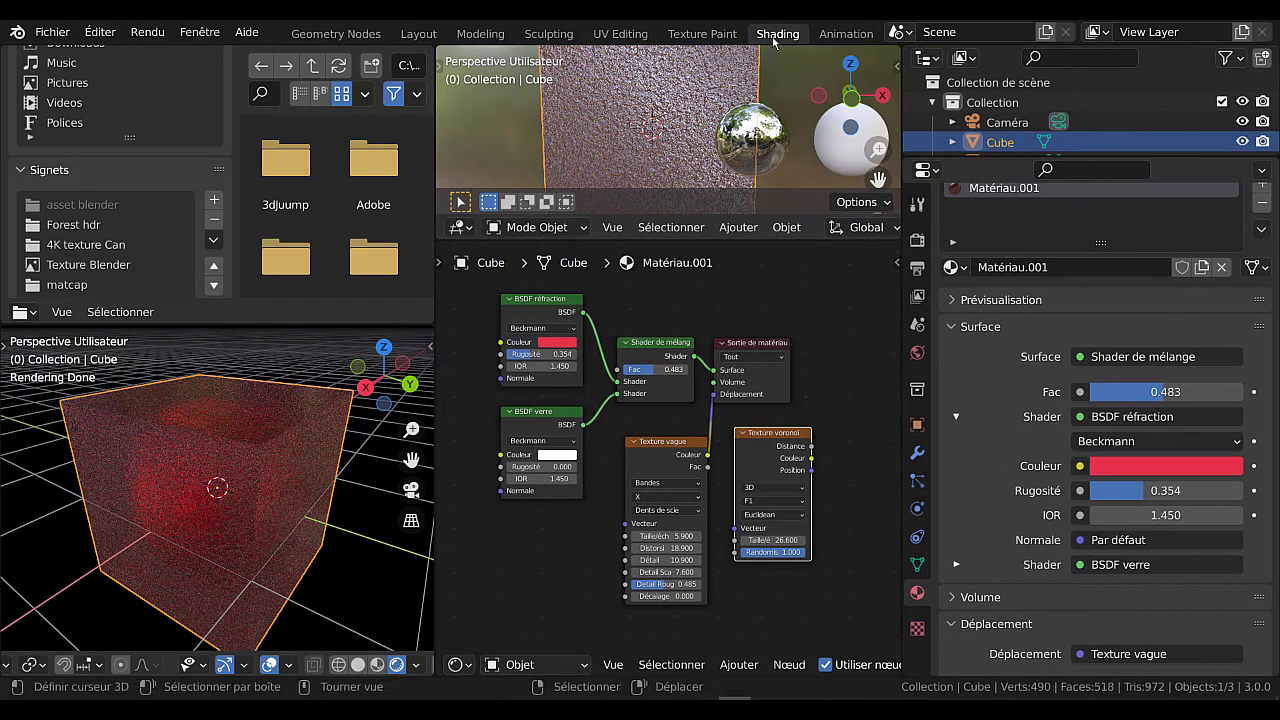
- Switch to the Layout workspace and widen the 3D viewport showing the rendered cube
click(418, 33)
scroll(684, 475, down, 3)
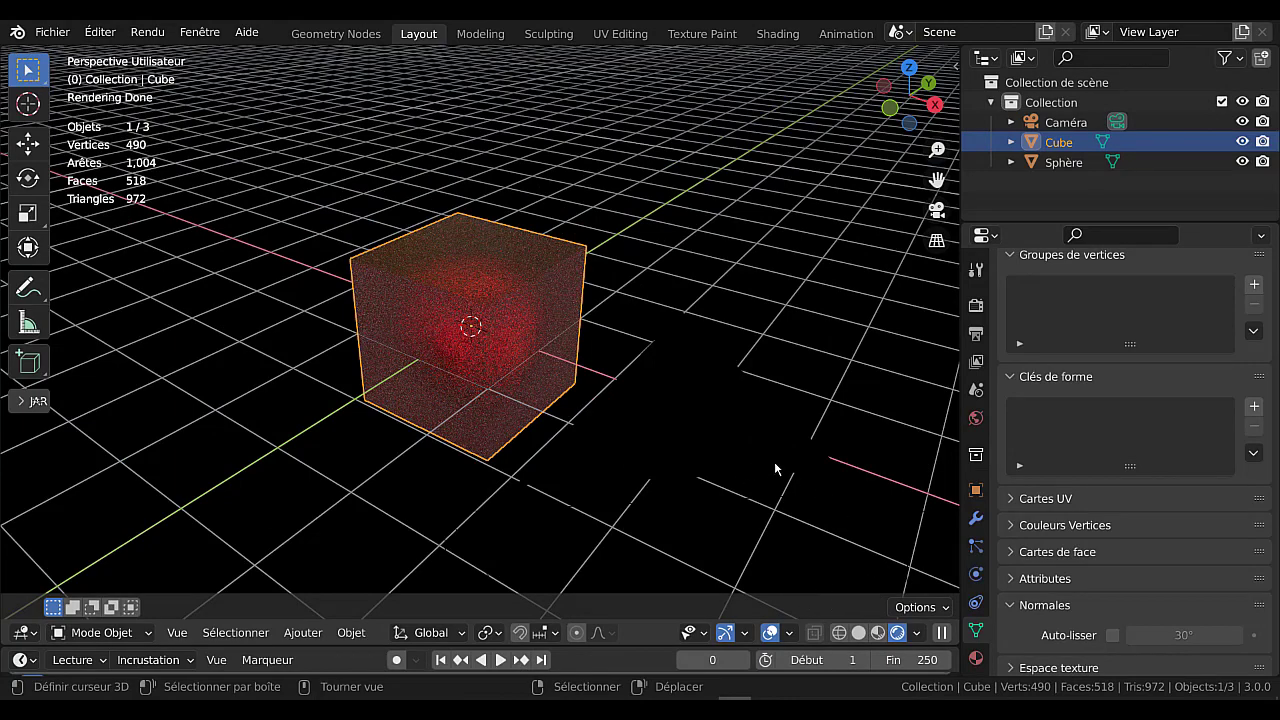
drag(962, 434, 1032, 440)
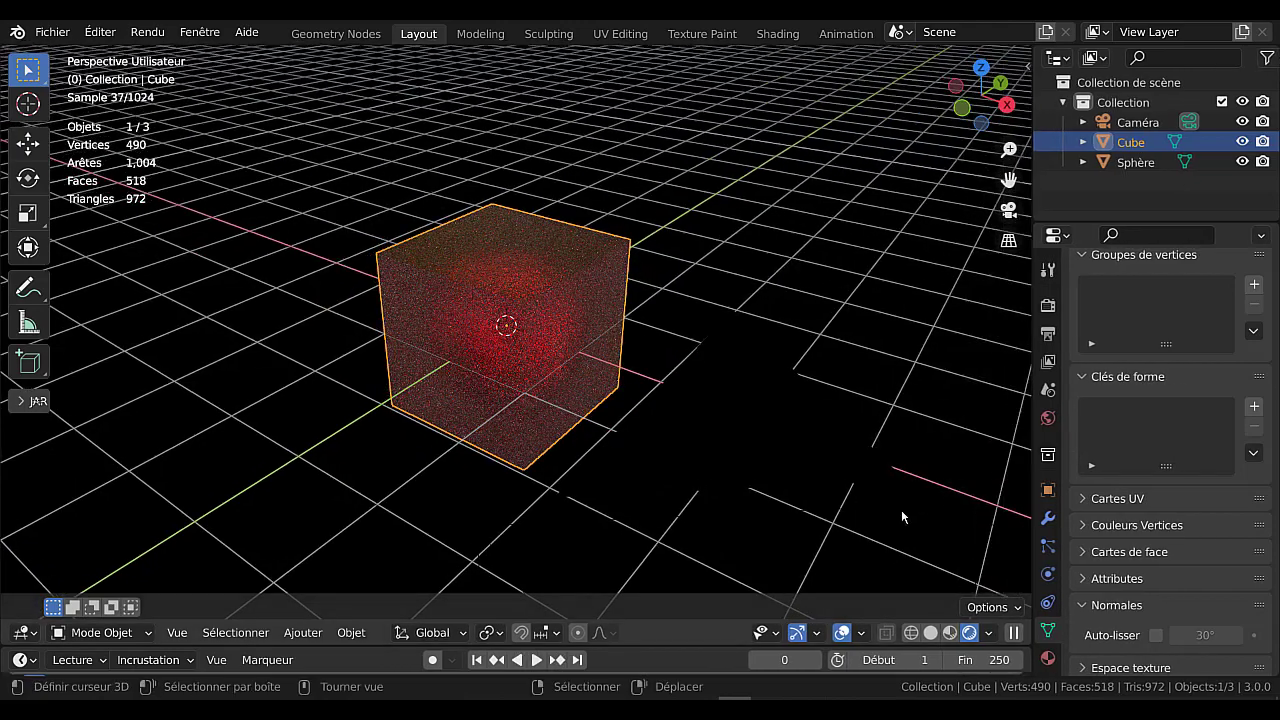
- Move the sphere out of the cube to see it uncovered, and put it back inside
click(515, 328)
key(g)
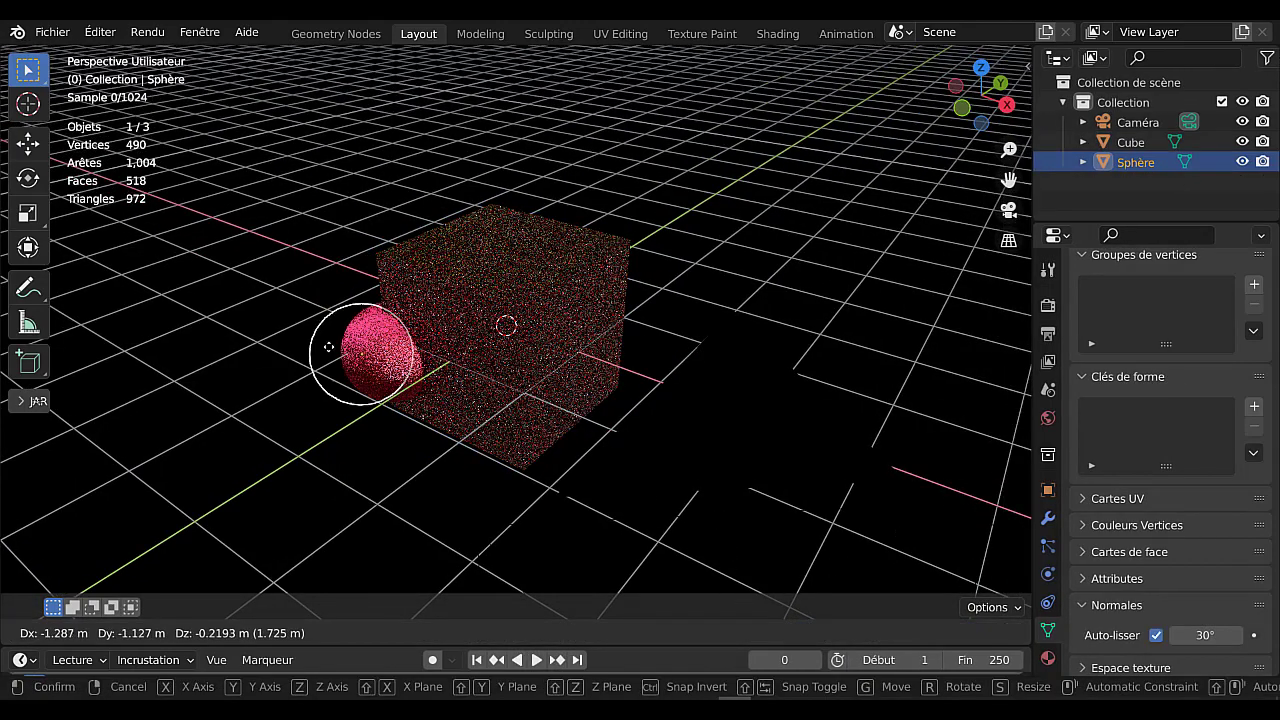
click(494, 340)
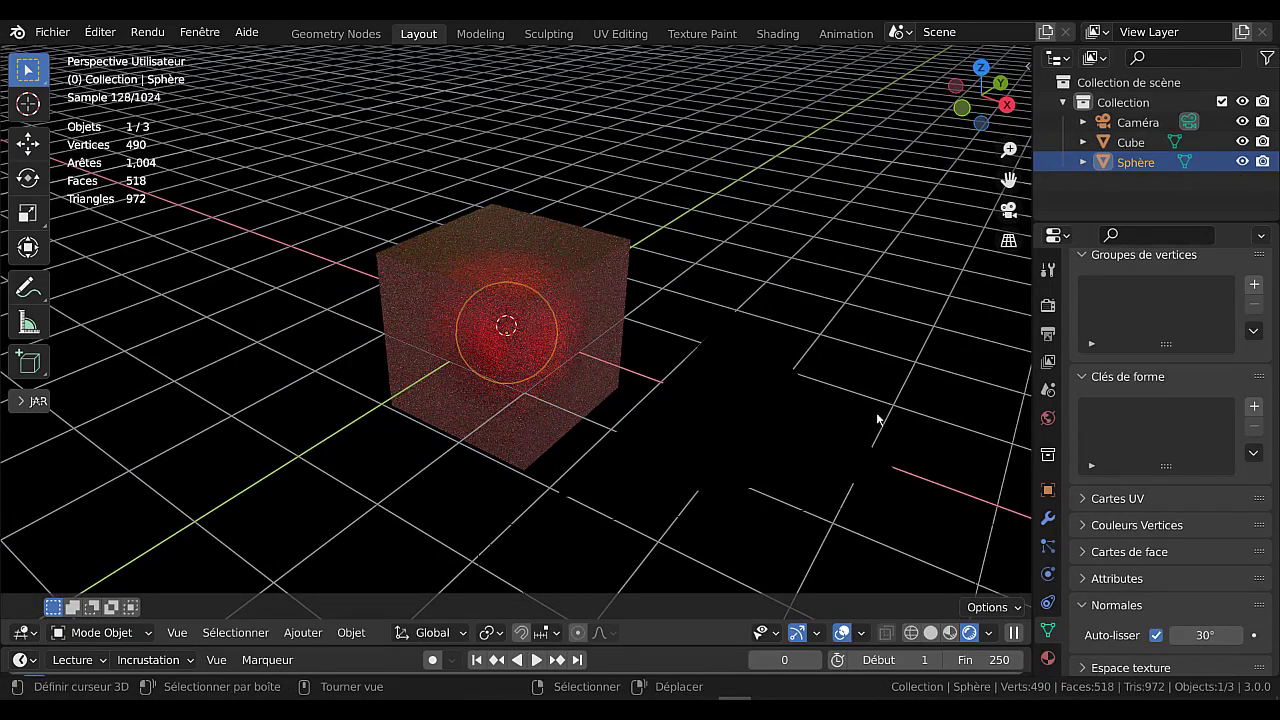
- Widen the properties editor and enable the world's Caméra ray visibility so the forest.exr environment shows behind the cube
drag(1035, 388, 948, 390)
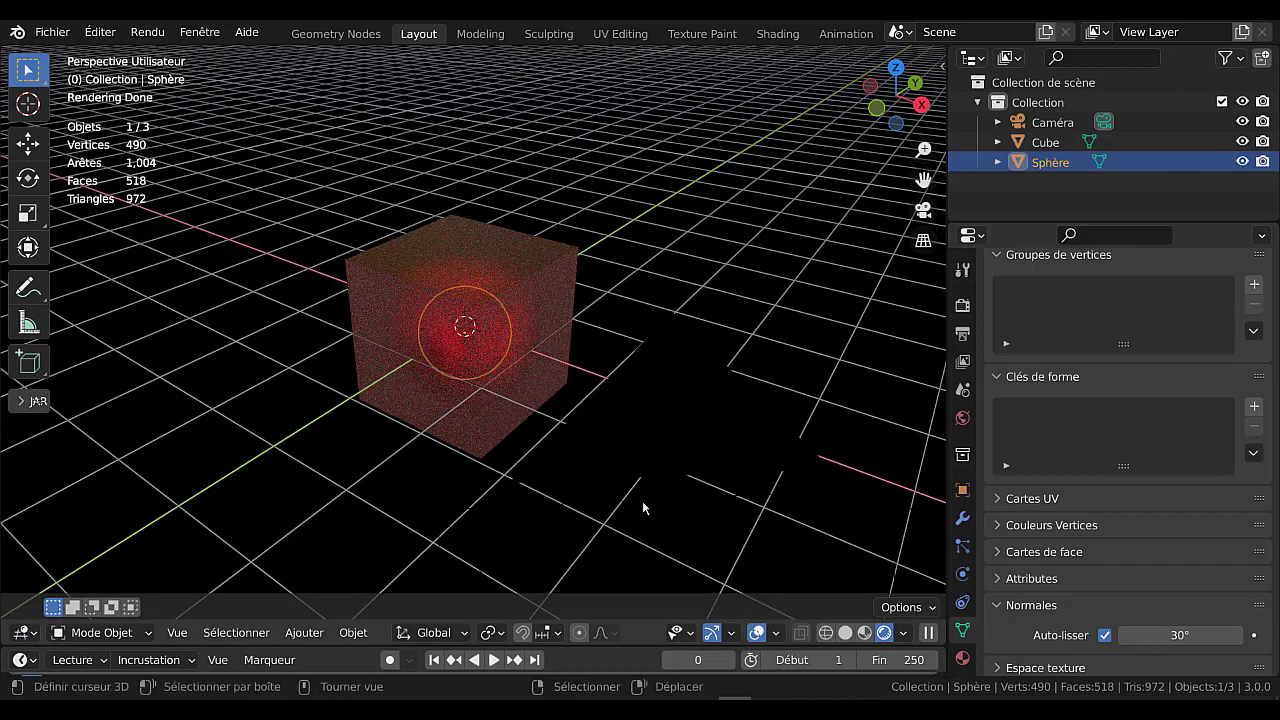
scroll(716, 555, down, 2)
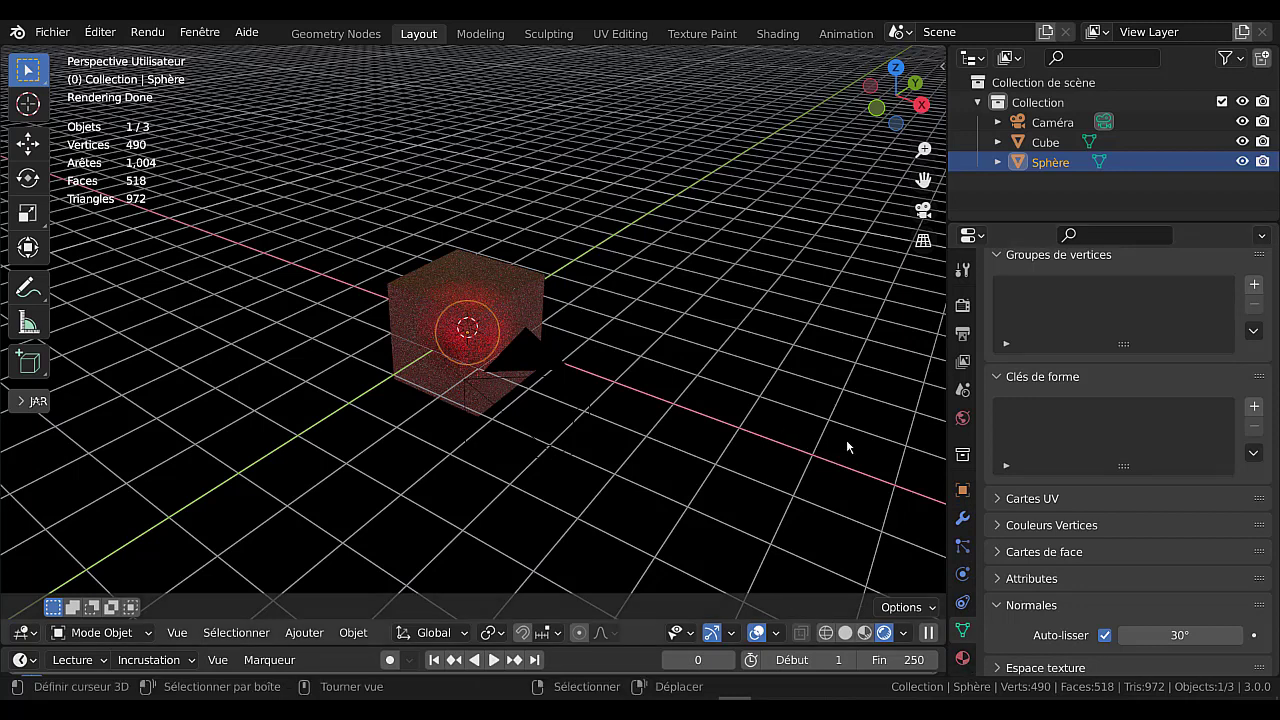
click(960, 420)
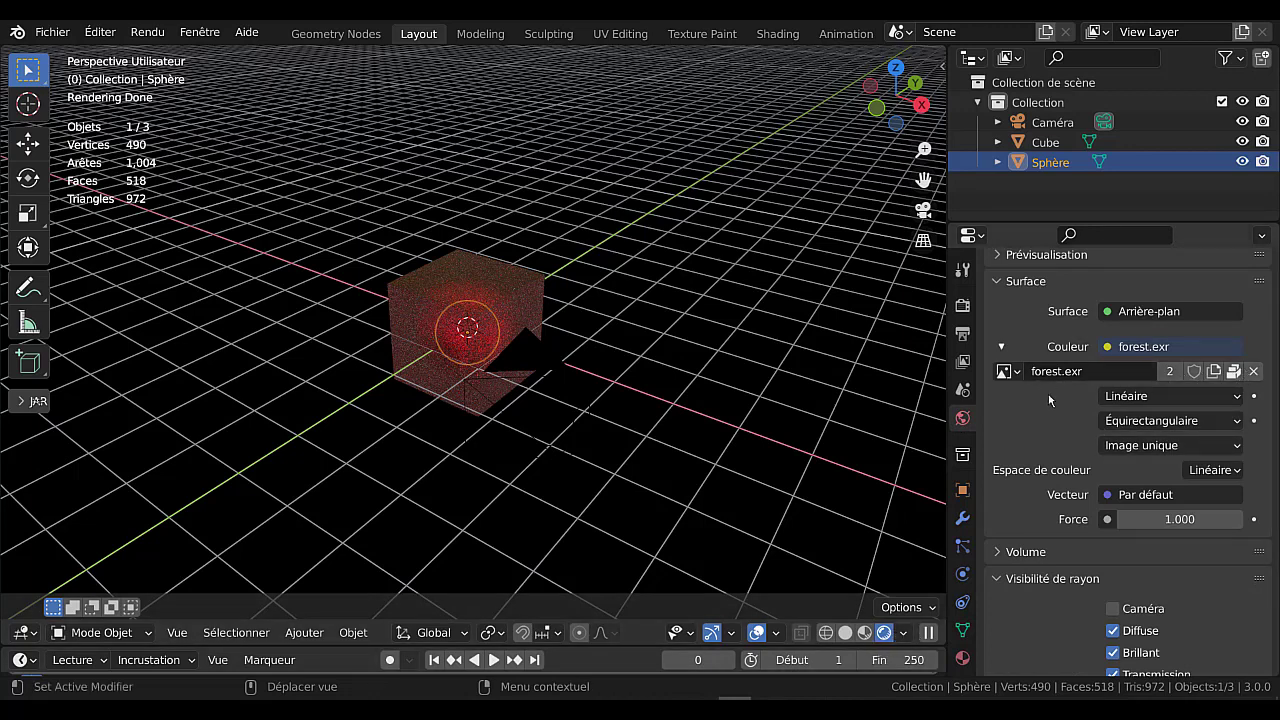
click(1113, 609)
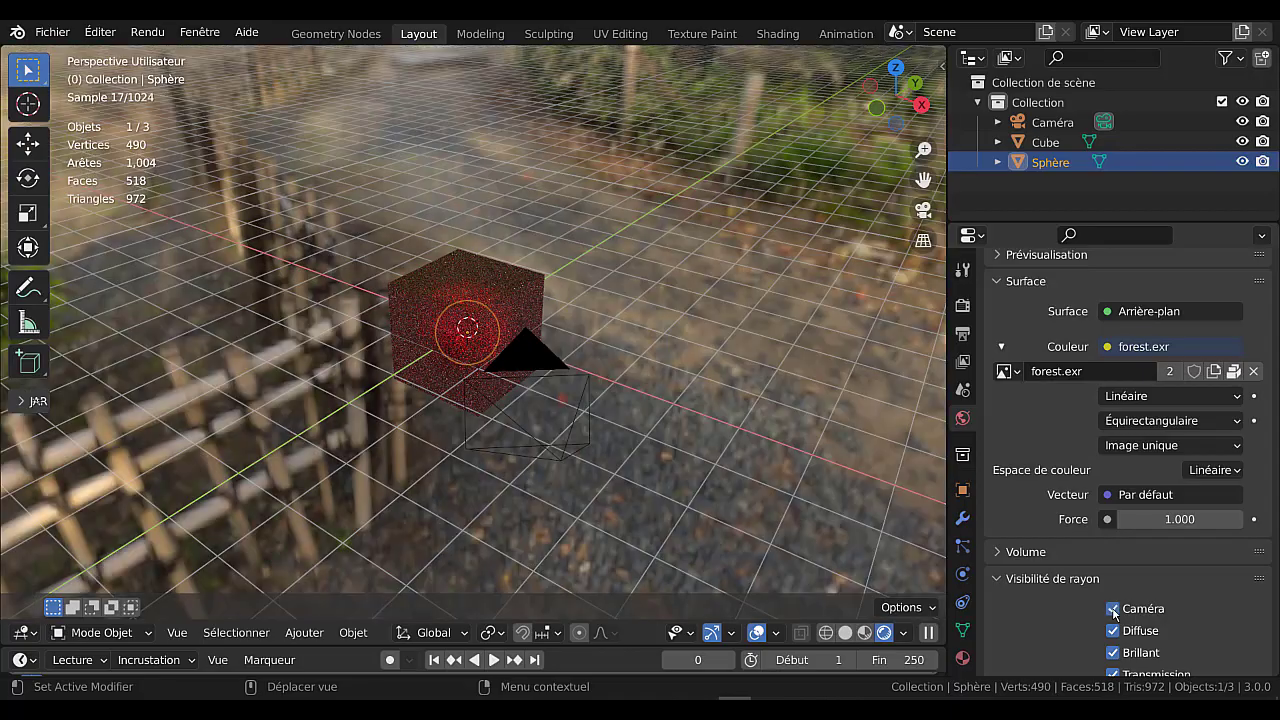
middle_drag(770, 400, 533, 405)
scroll(533, 405, up, 3)
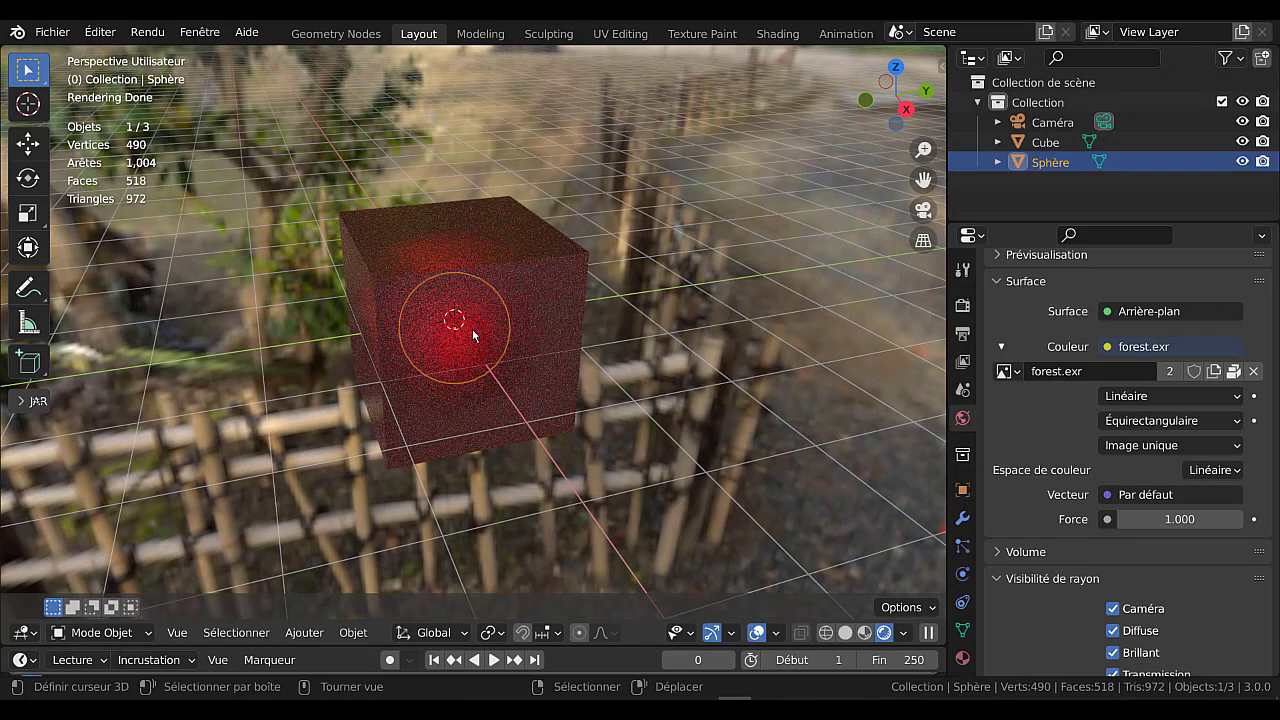
- Add an area lamp (Zone) to the scene and raise it above the cube
click(313, 633)
mouse_move(311, 618)
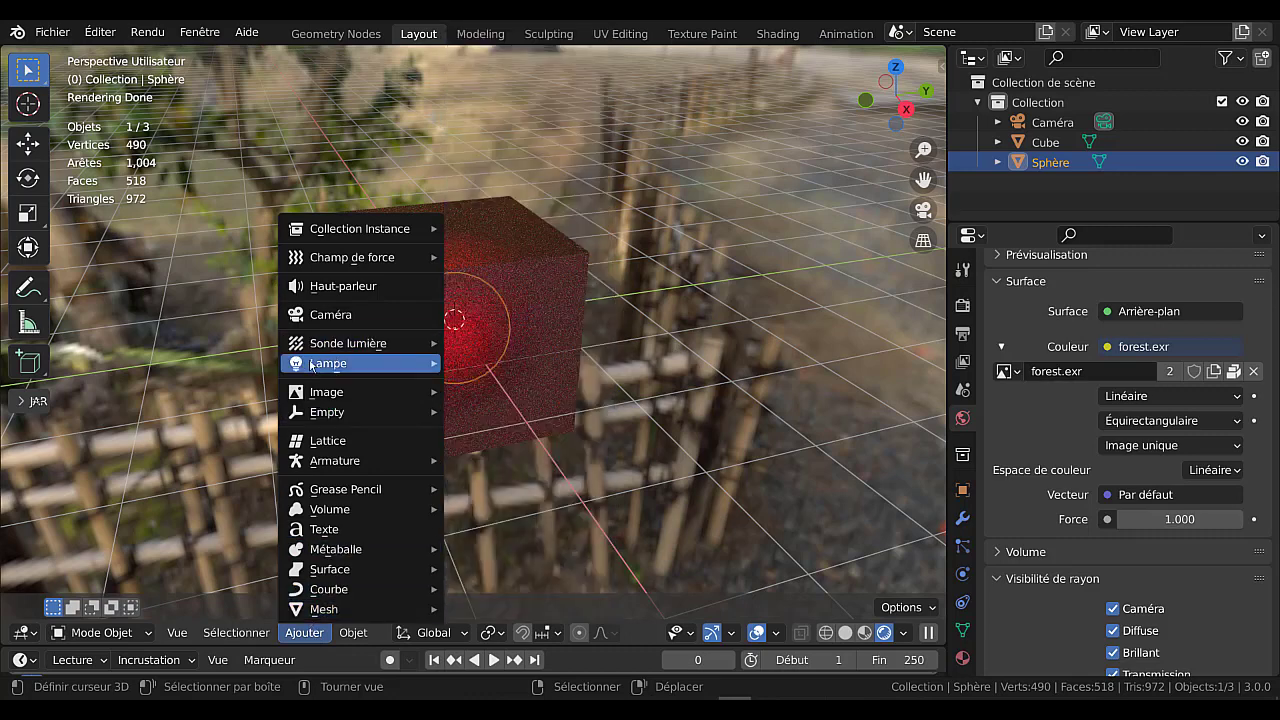
mouse_move(322, 363)
click(490, 429)
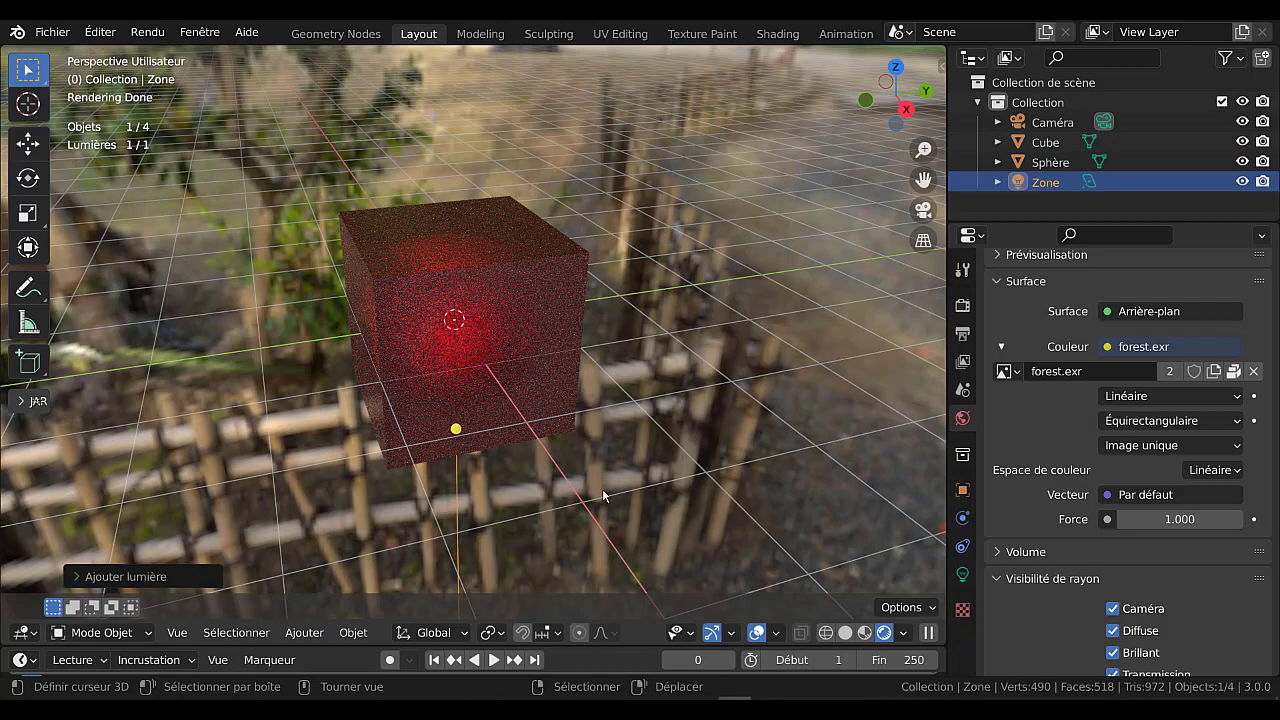
key(g)
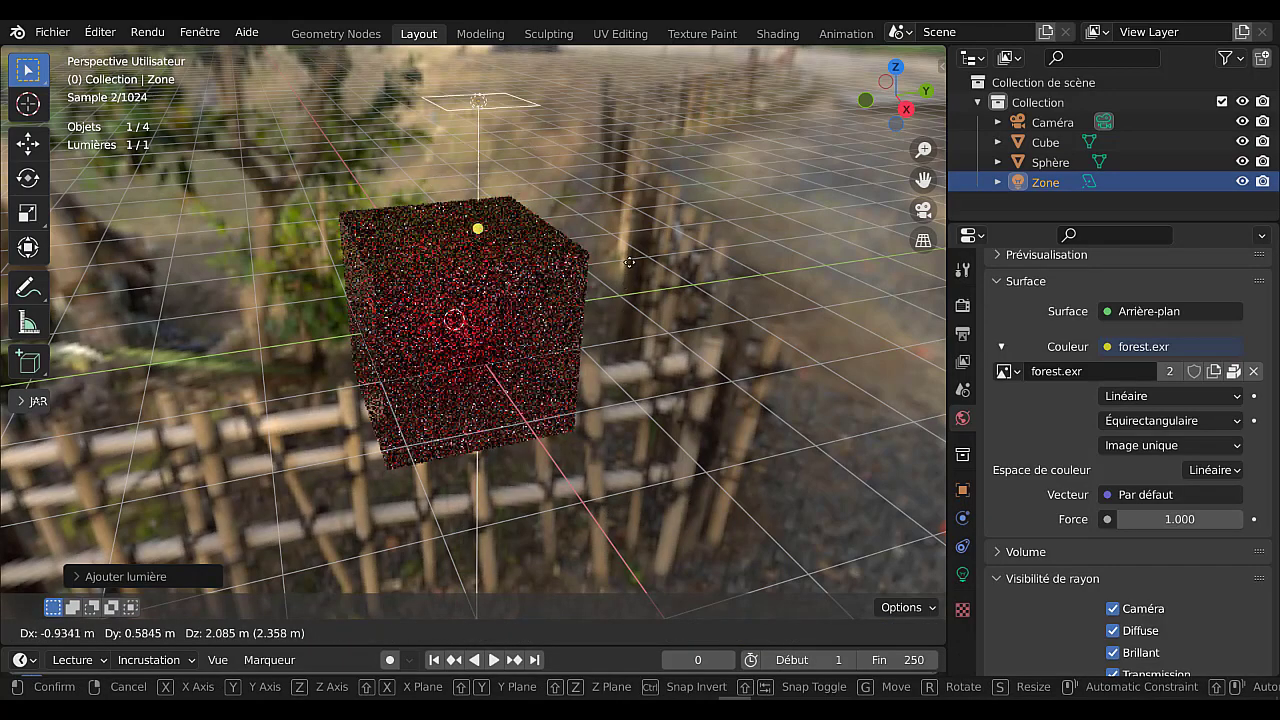
click(596, 303)
- Reposition the area light beside the cube's upper edge, tilt it toward the cube, and set its power to 854.8 W
middle_drag(596, 303, 656, 383)
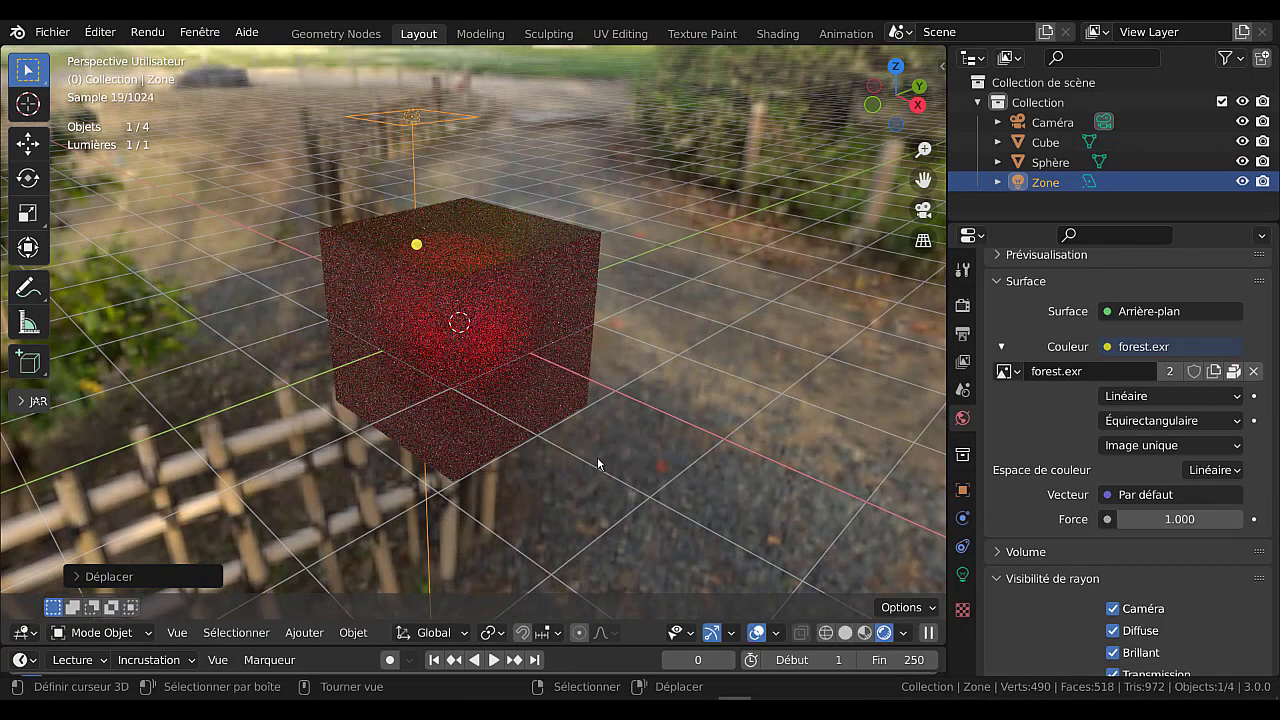
middle_drag(657, 436, 655, 455)
key(g)
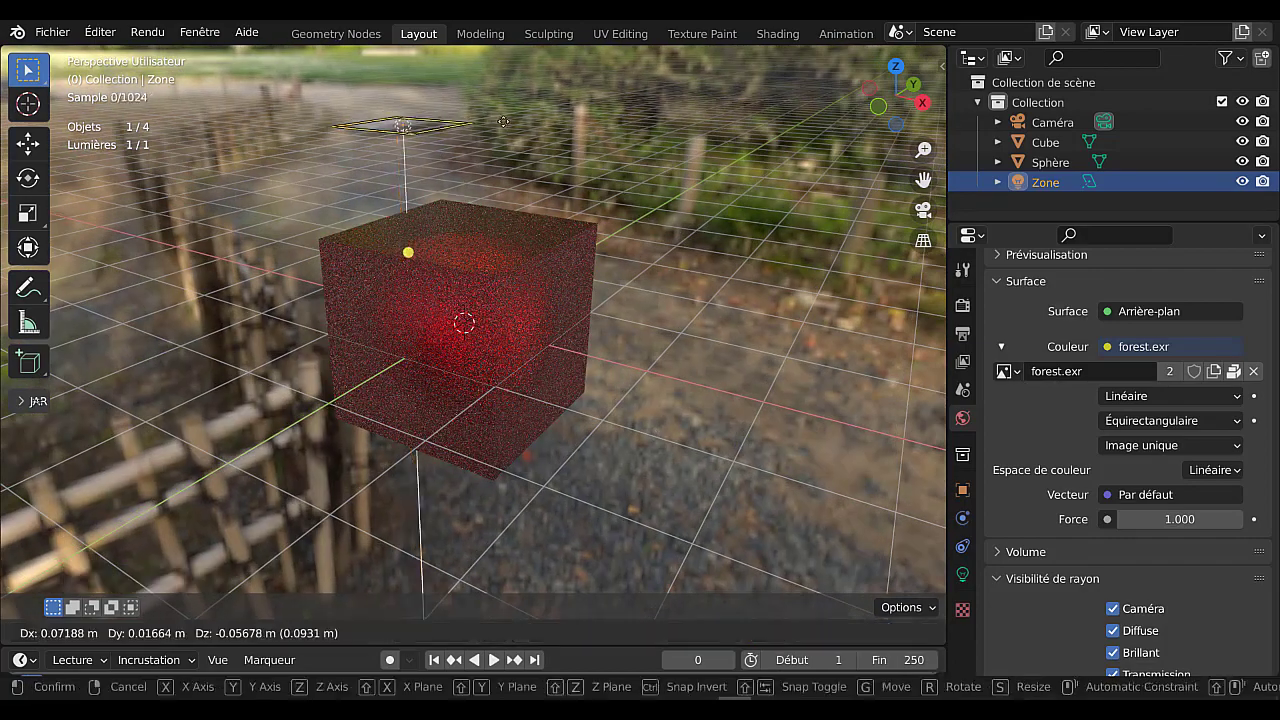
click(545, 101)
drag(515, 236, 479, 232)
middle_drag(660, 343, 514, 350)
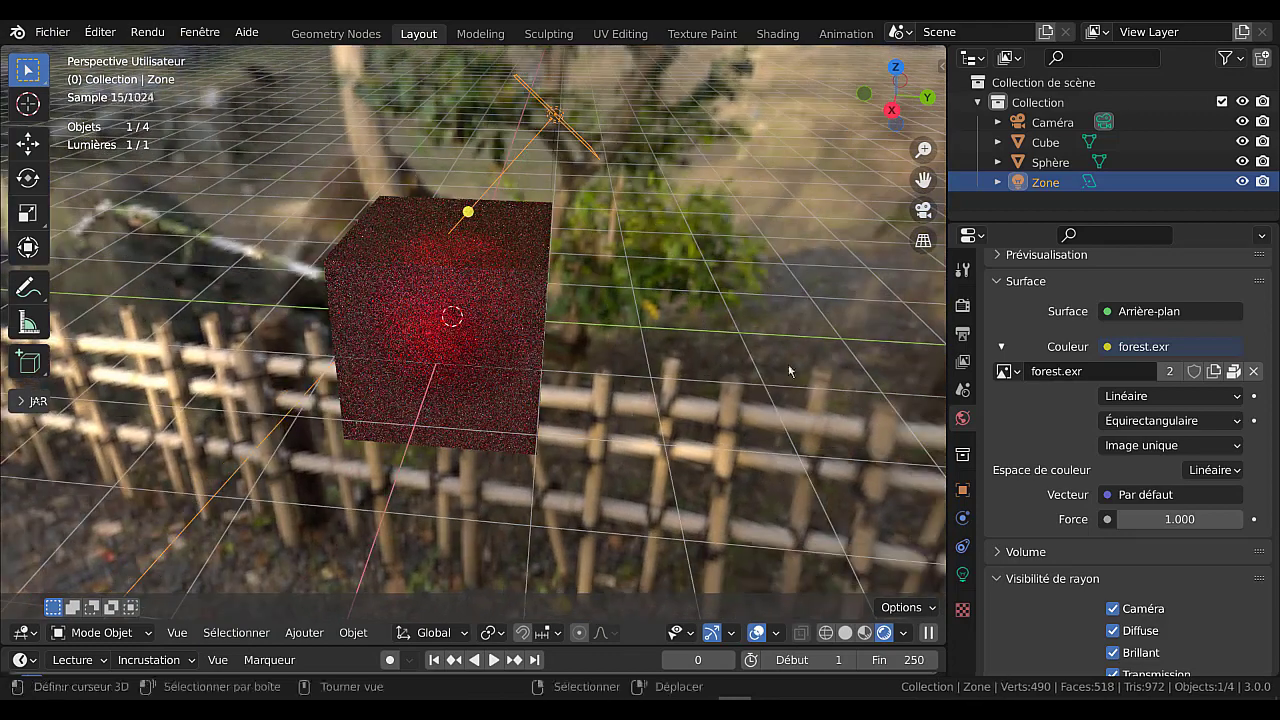
click(961, 574)
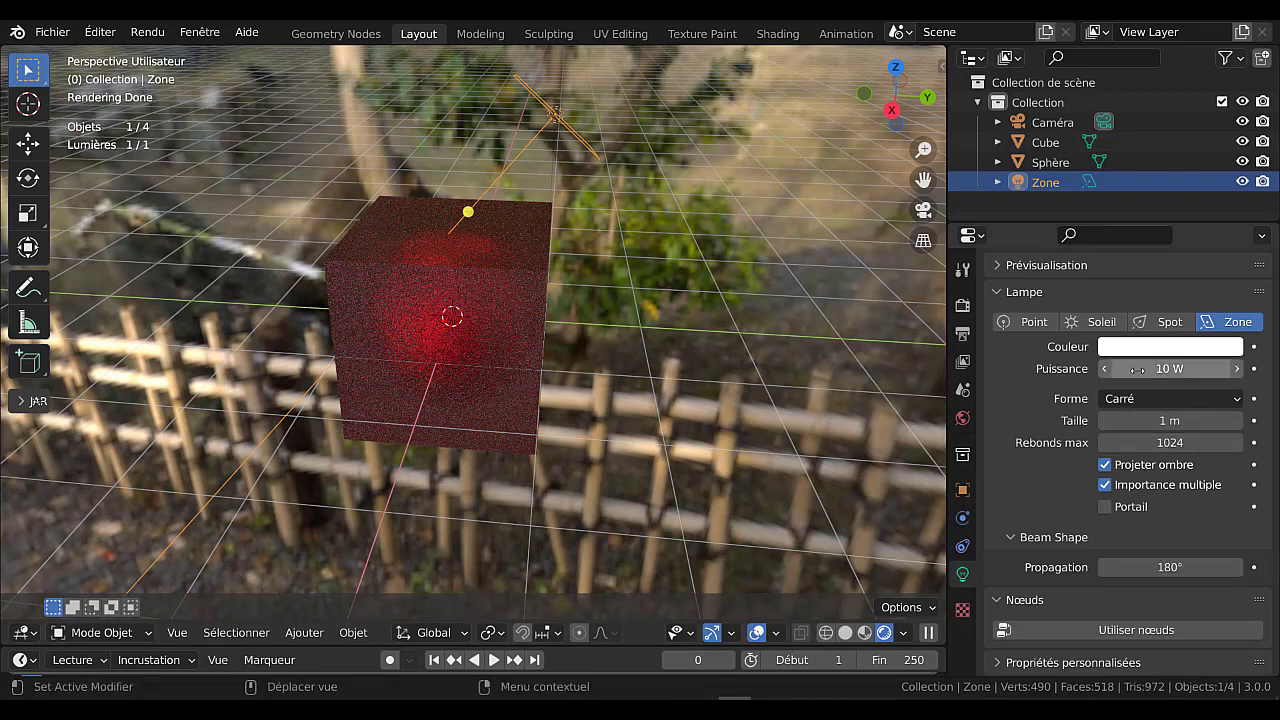
drag(1128, 368, 1230, 369)
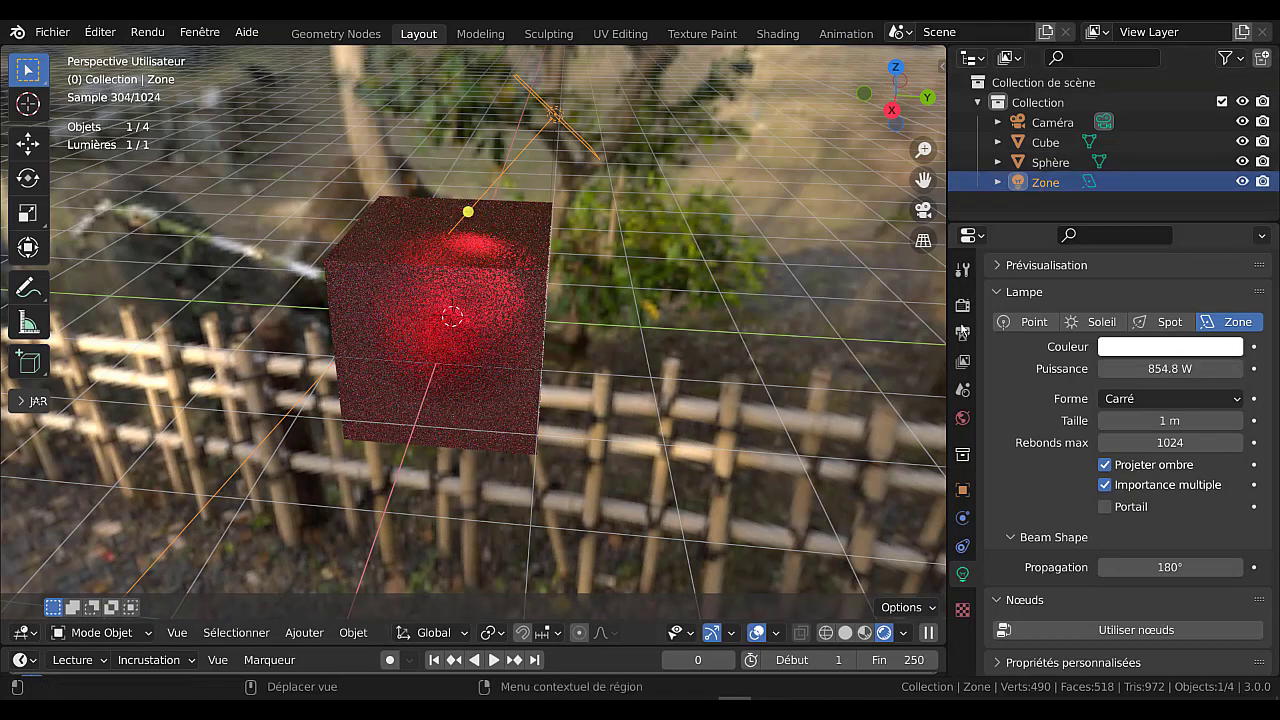
- Lower the strength of the forest.exr world background to 0.100
click(963, 415)
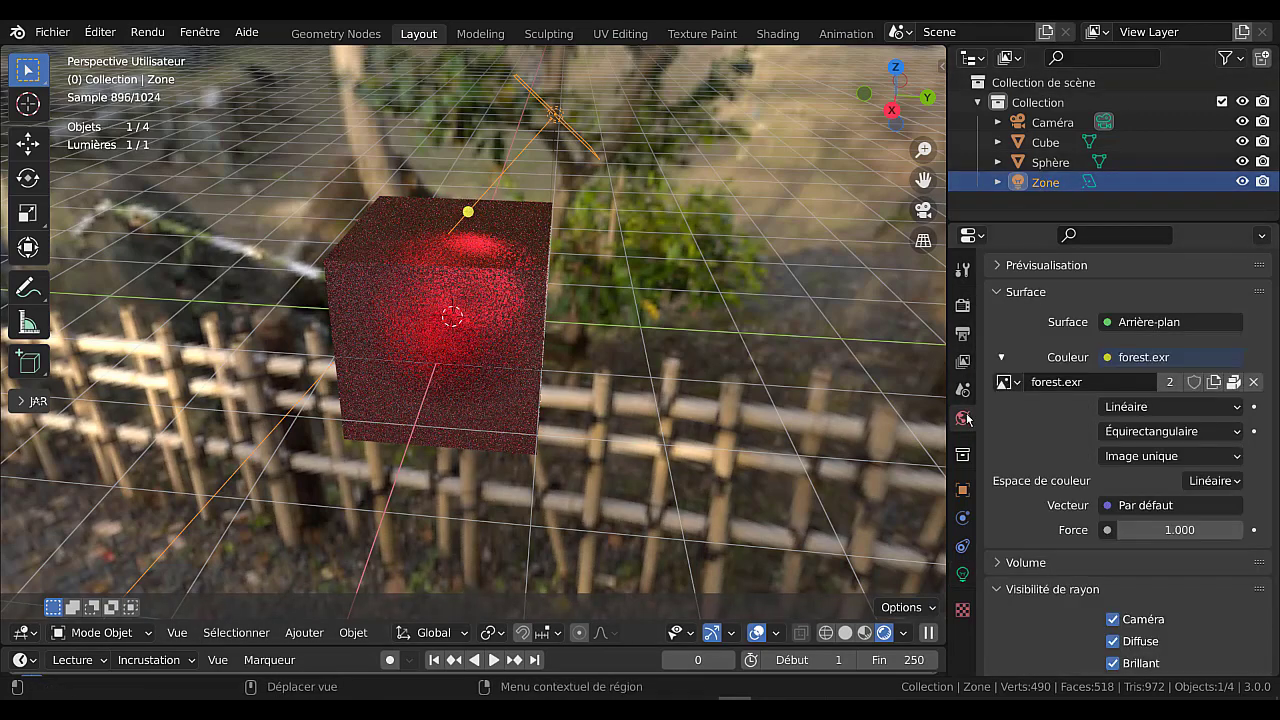
click(1126, 530)
click(1126, 530)
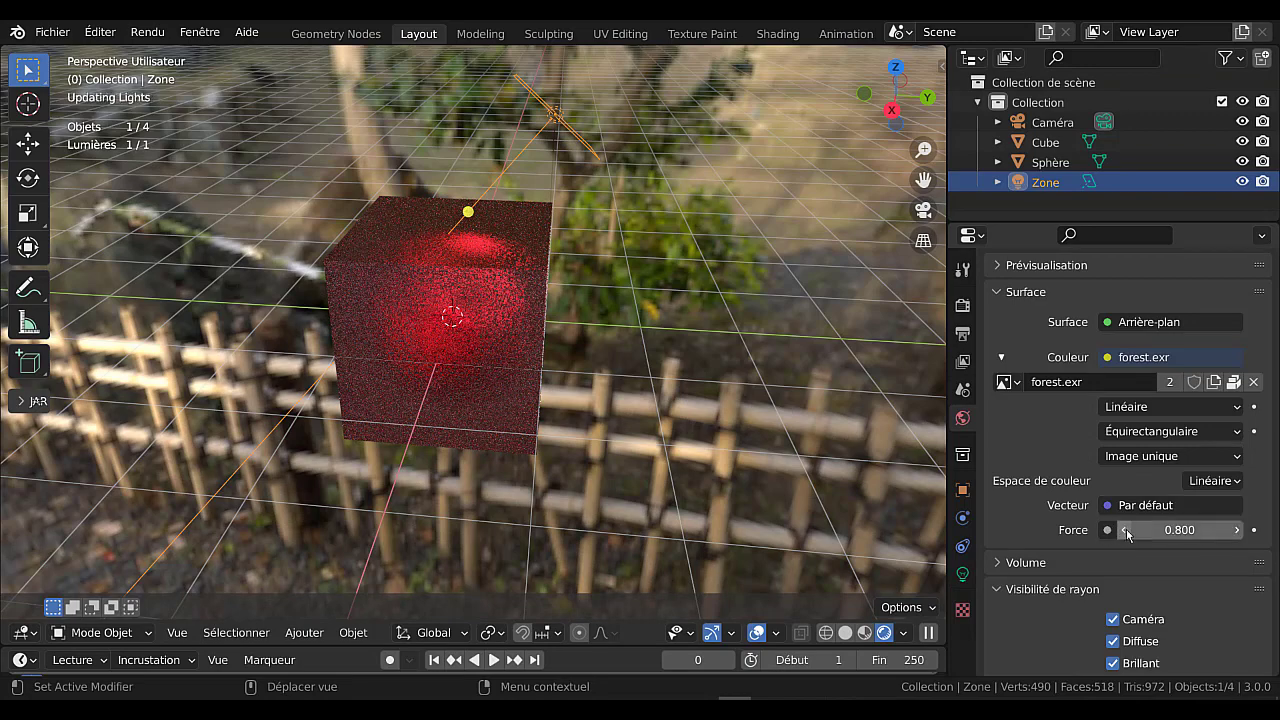
click(1126, 530)
click(1126, 530)
click(1126, 530)
click(1126, 530)
click(1126, 530)
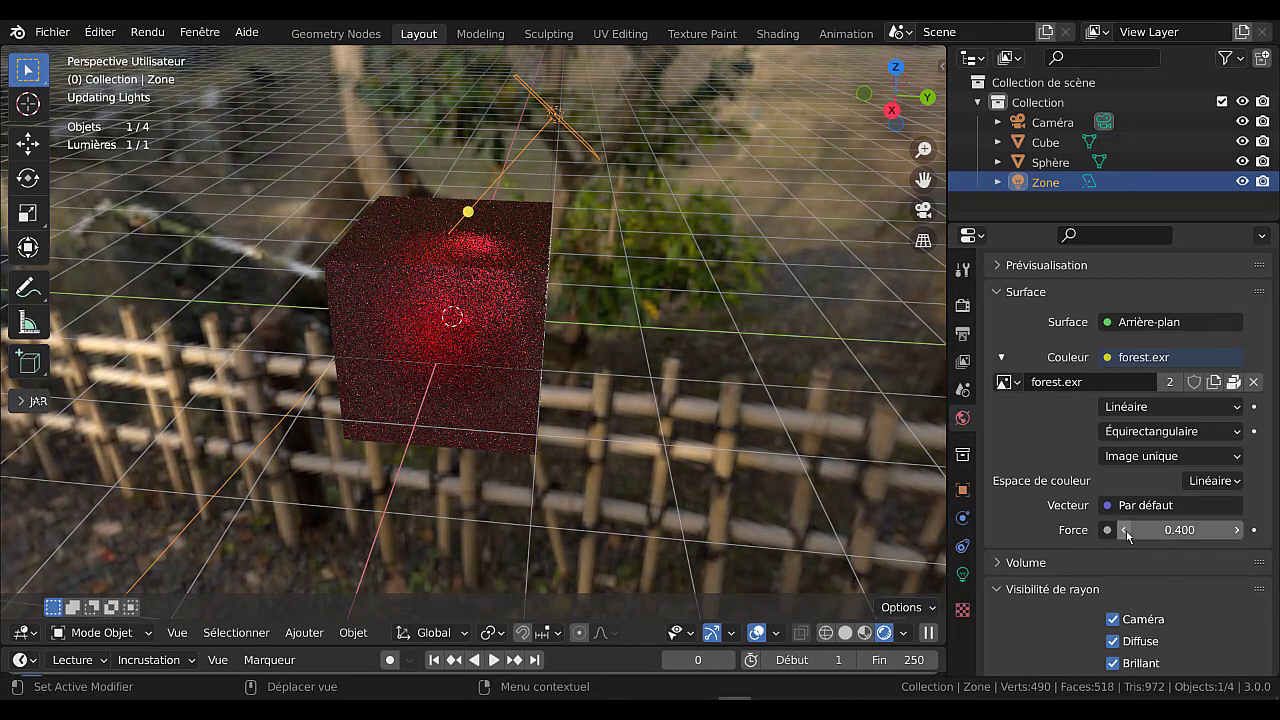
click(1126, 530)
click(1126, 530)
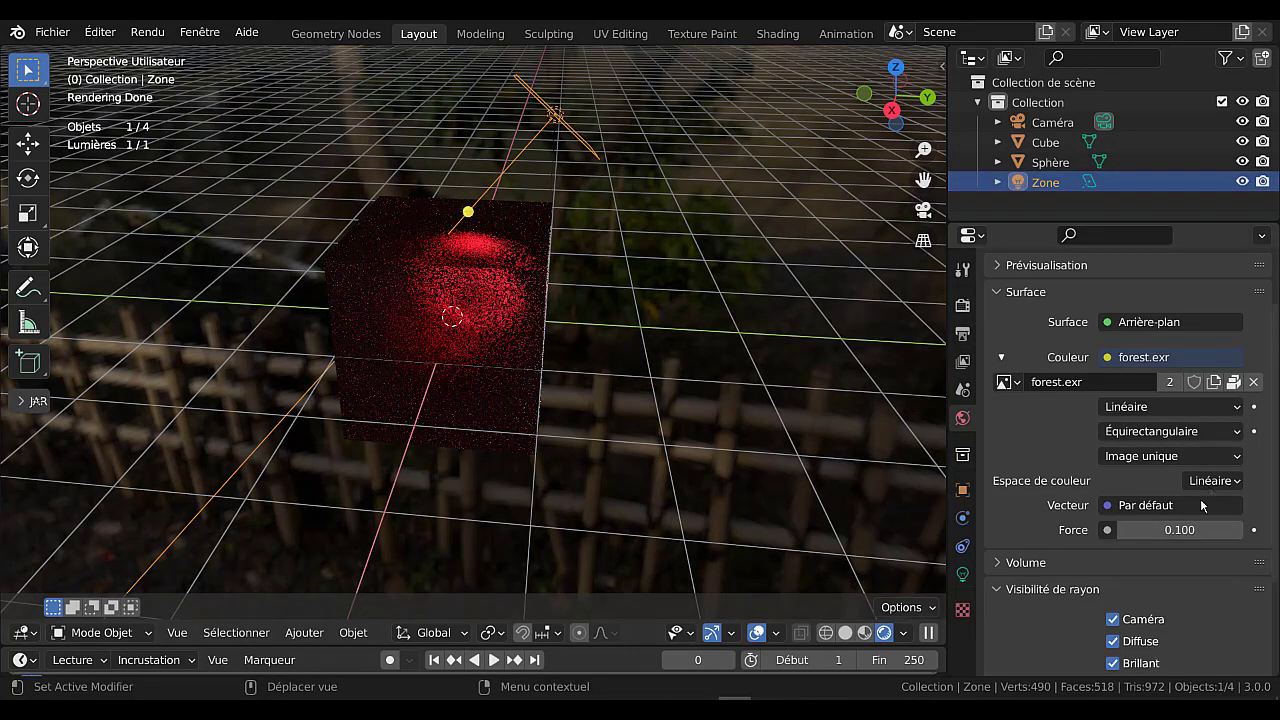
- Set the area light's power to 2000 W
click(963, 573)
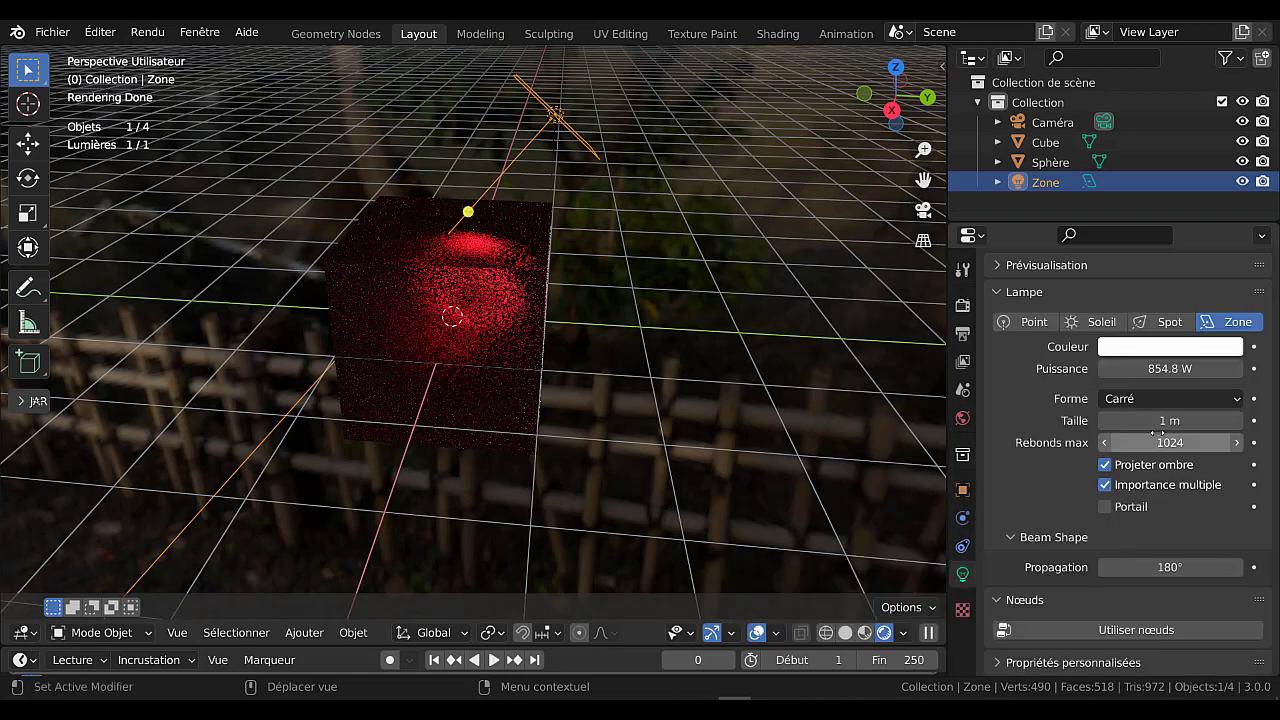
click(1168, 369)
text(2000)
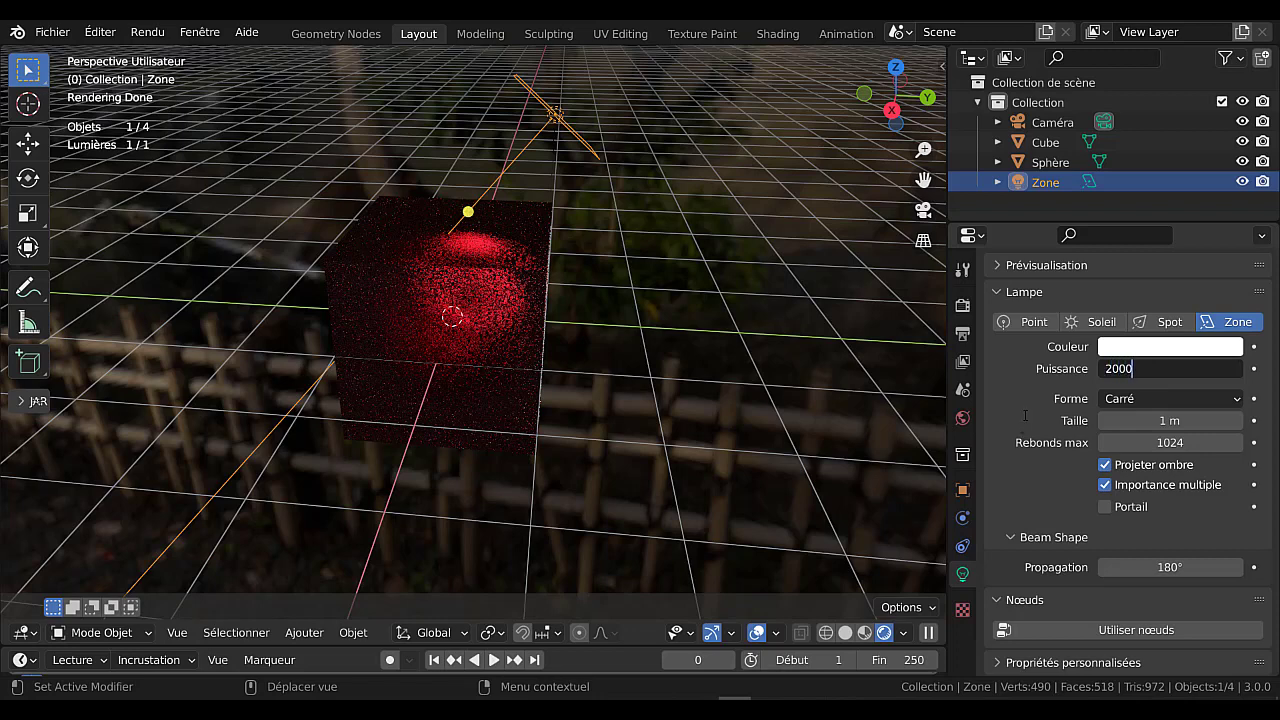
key(Return)
- Compare the rendered viewport with Scene World and Scene Lights each turned off, leaving both enabled
click(903, 633)
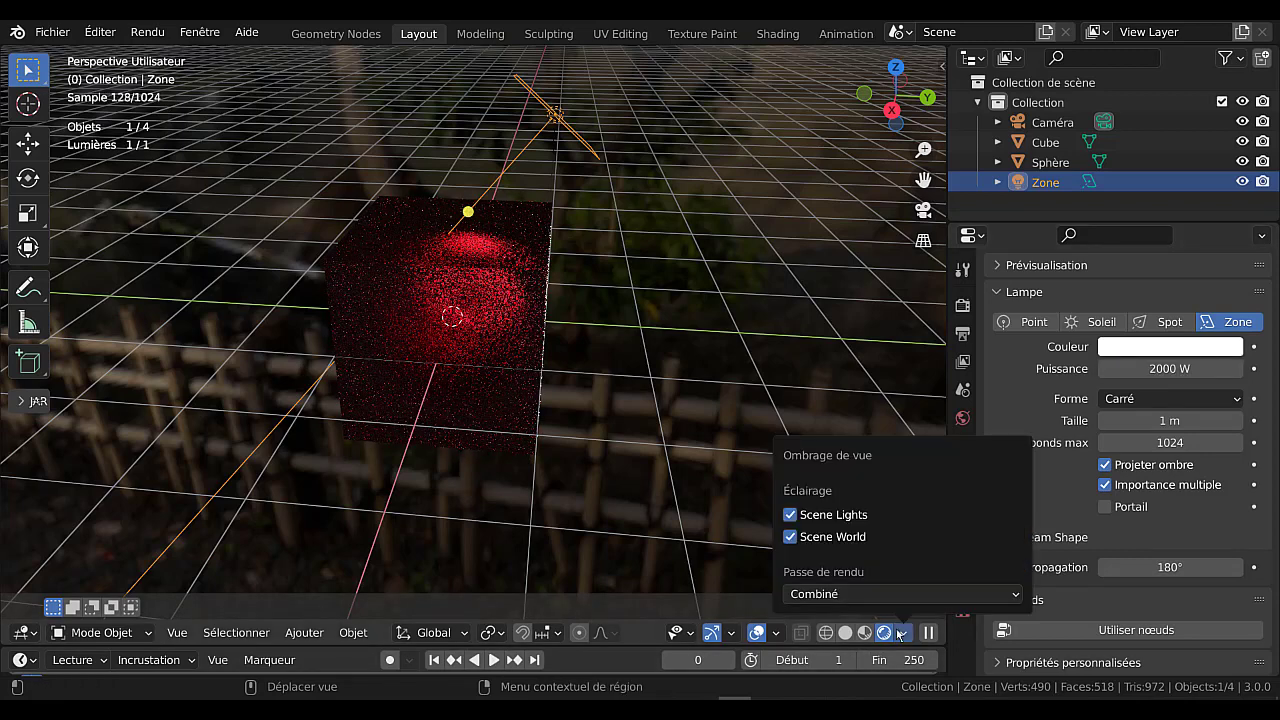
click(791, 538)
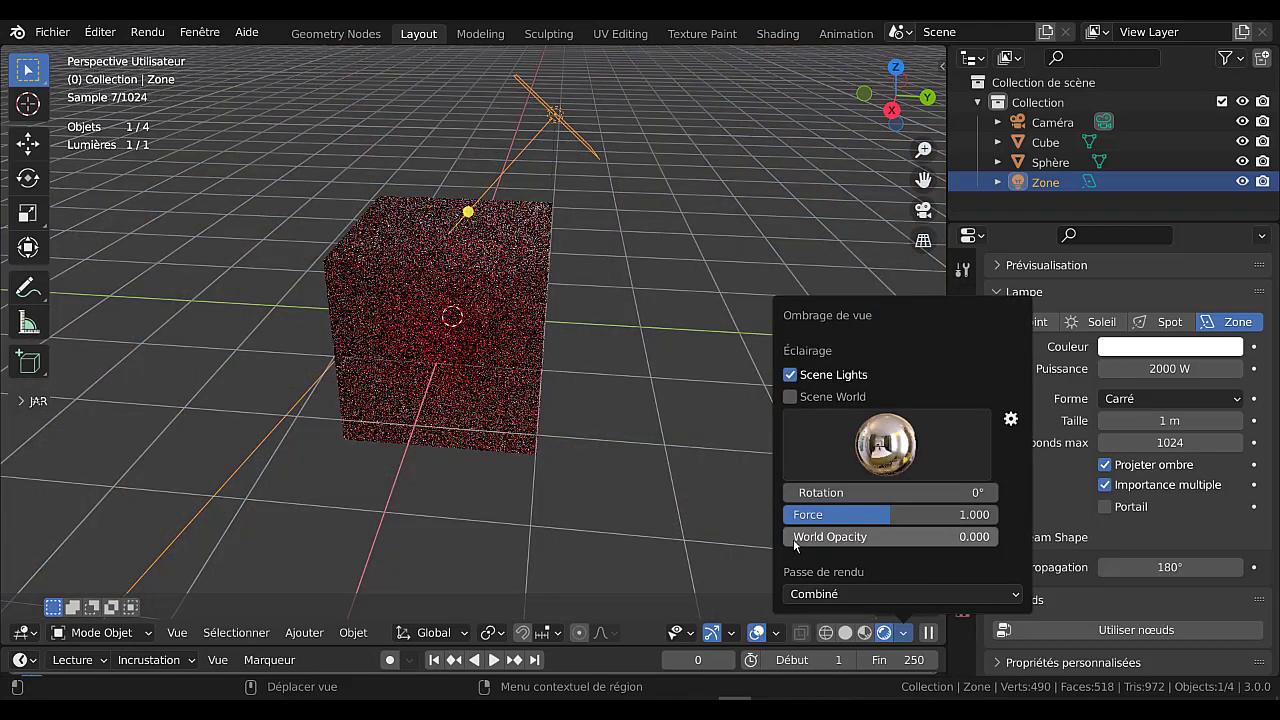
click(790, 397)
click(790, 375)
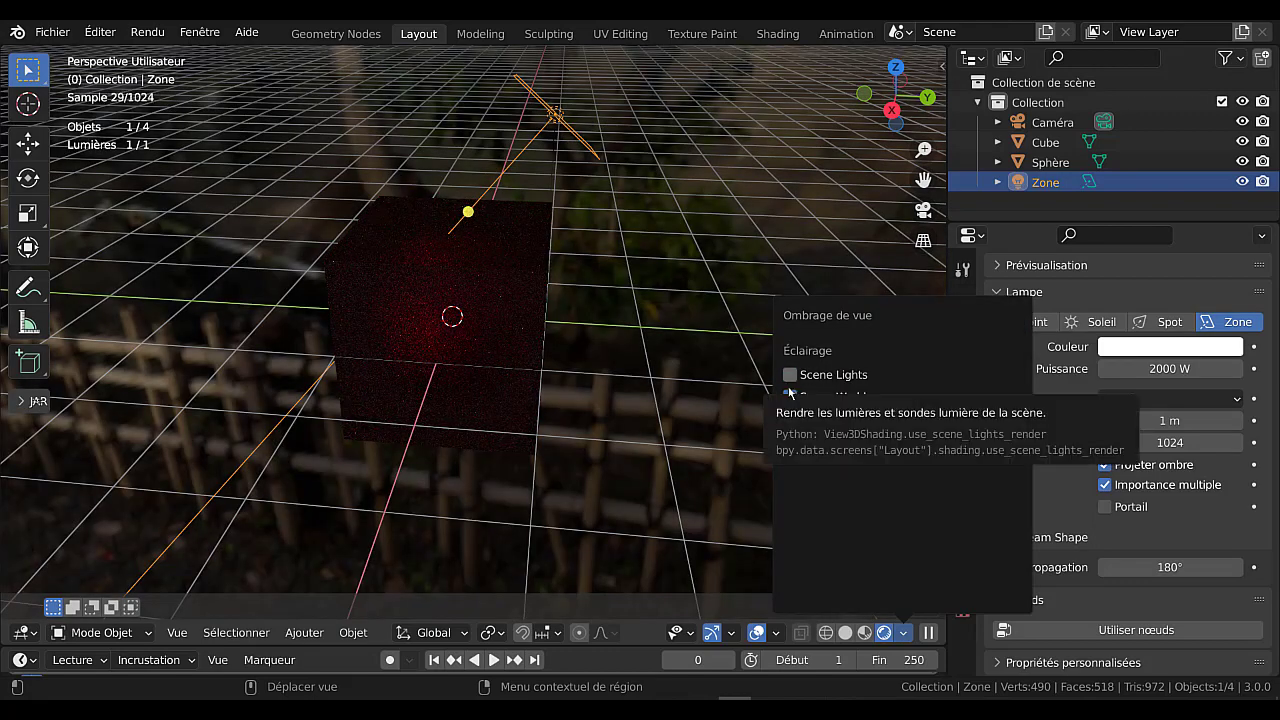
click(790, 375)
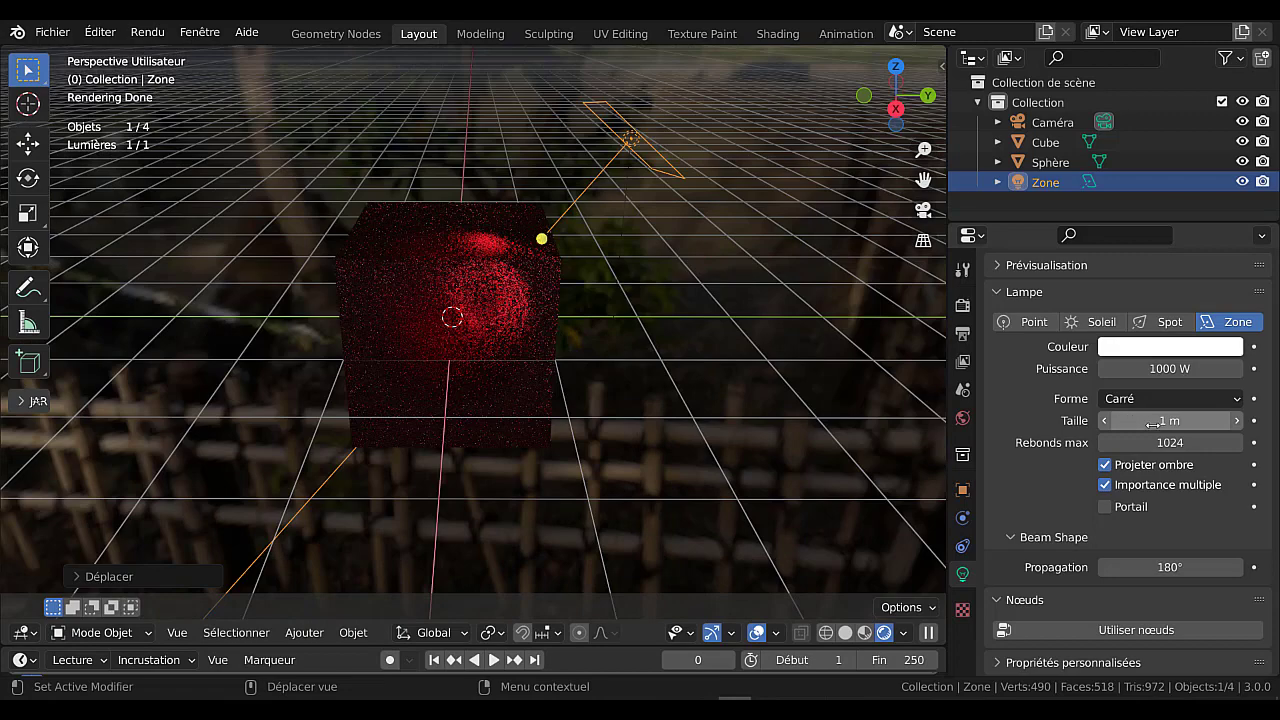
- Enlarge the area light to 3.89 m, try a green colour, and settle on blue-violet
drag(1152, 421, 1232, 421)
click(1140, 346)
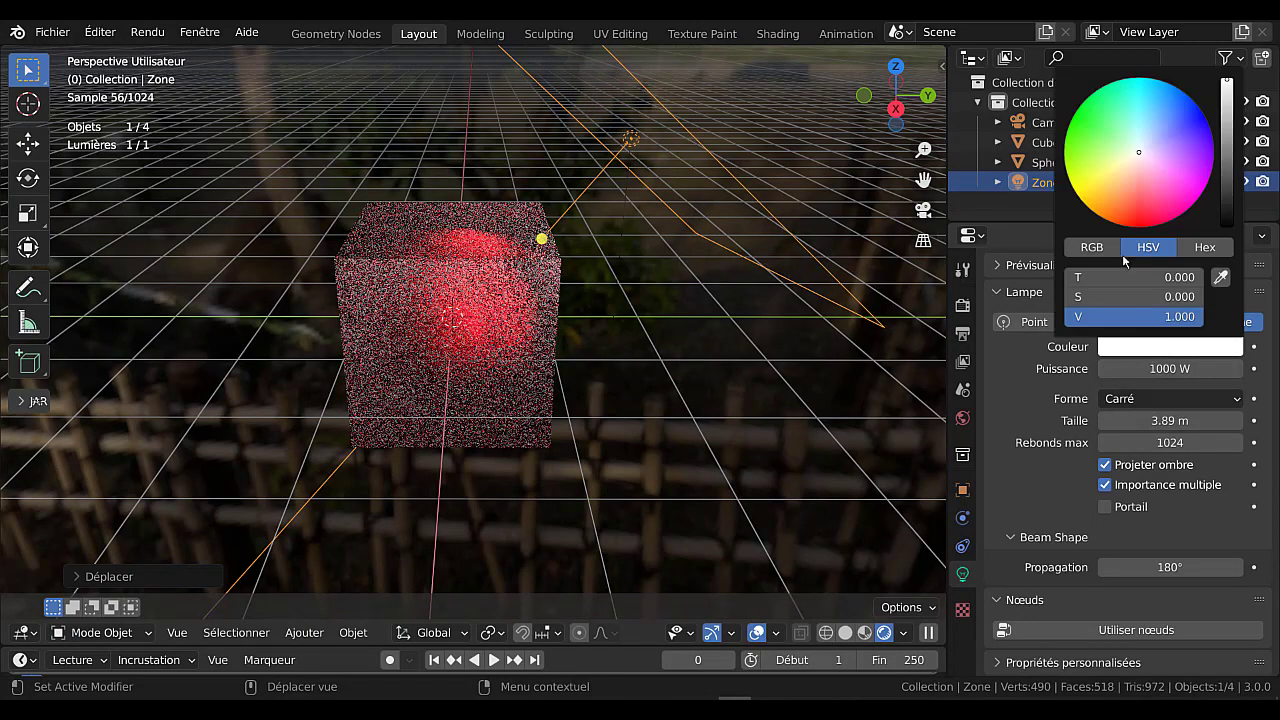
click(1091, 122)
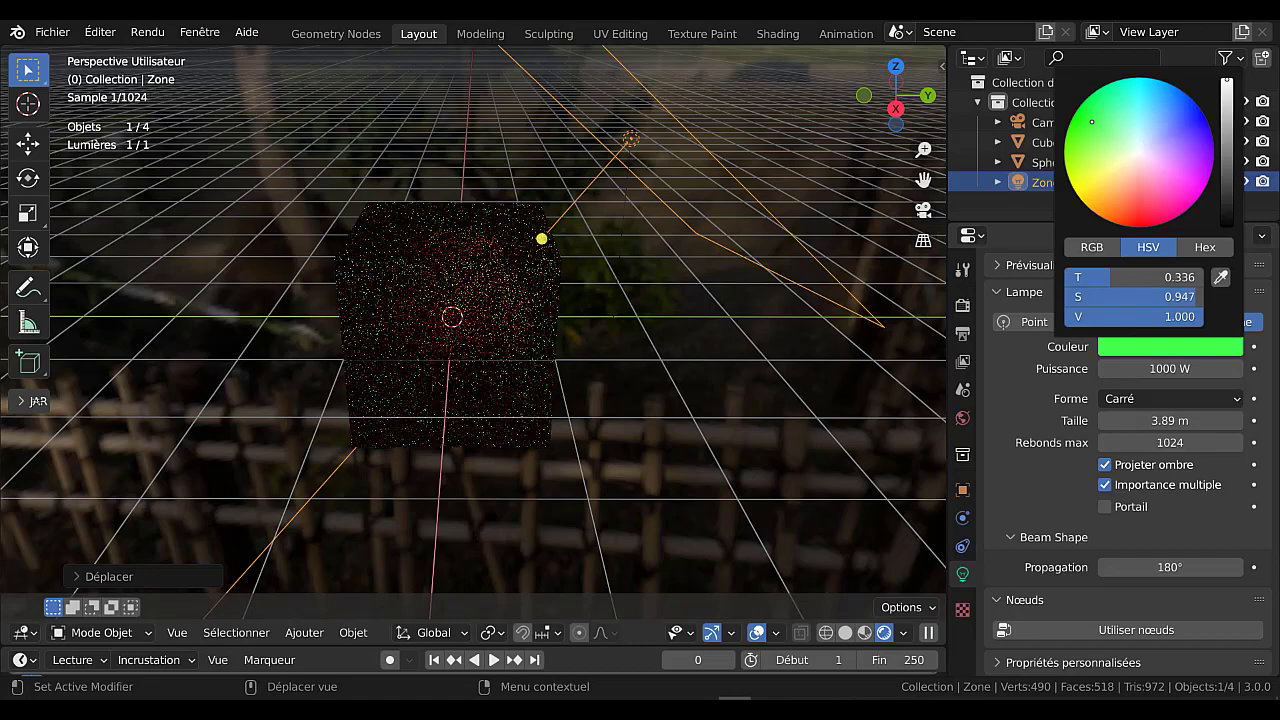
click(1196, 138)
middle_drag(780, 343, 627, 407)
scroll(567, 423, up, 1)
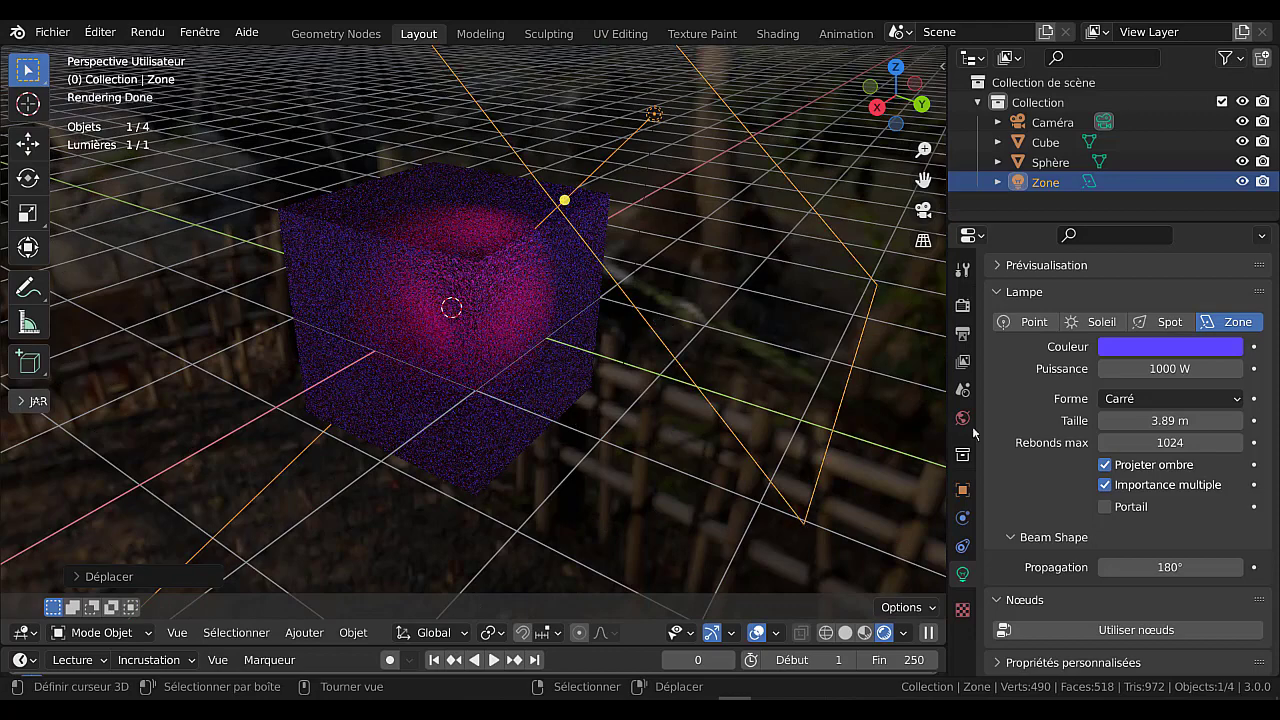
mouse_move(1150, 368)
mouse_down()
mouse_move(1175, 368)
mouse_move(1149, 368)
mouse_up()
- Raise the strength of the forest.exr world background to 1.000
click(960, 416)
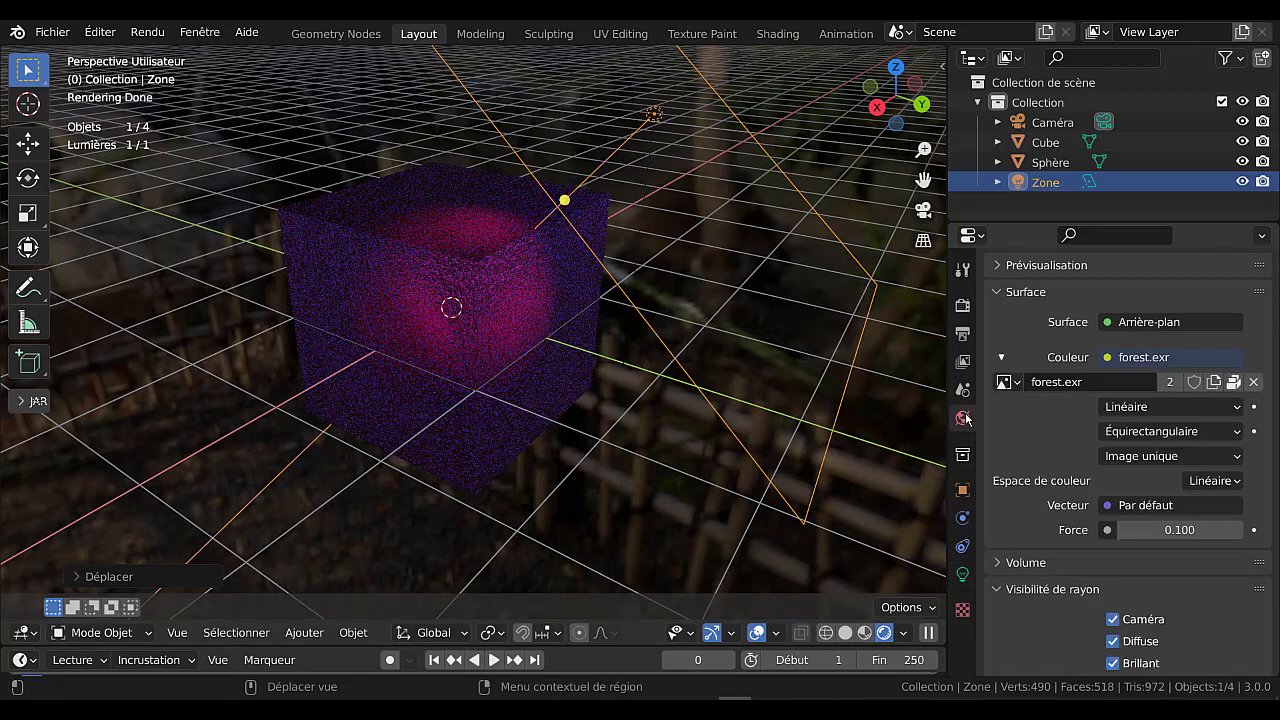
click(1238, 532)
click(1238, 532)
click(1238, 532)
click(1238, 532)
click(1238, 532)
click(1238, 532)
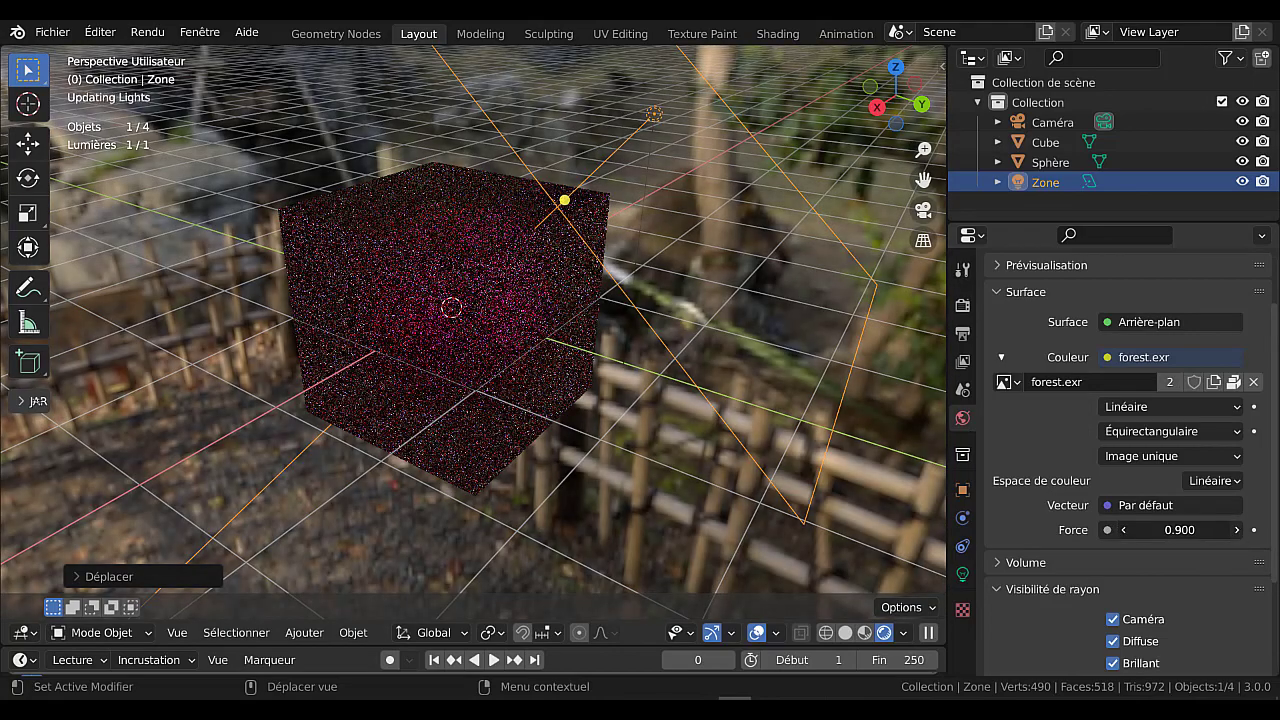
click(1238, 532)
click(1238, 532)
drag(1163, 540, 1135, 530)
- Add a point light and move it up beside the cube's top face
middle_drag(470, 380, 460, 500)
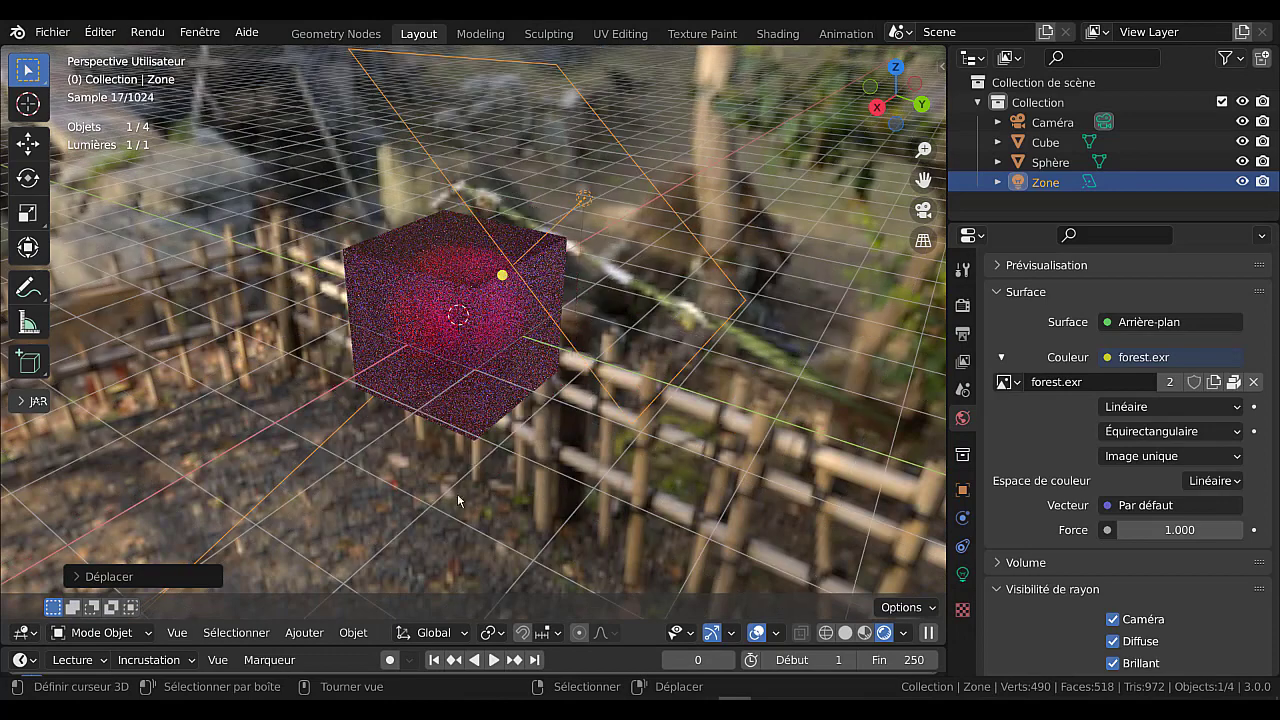
click(304, 632)
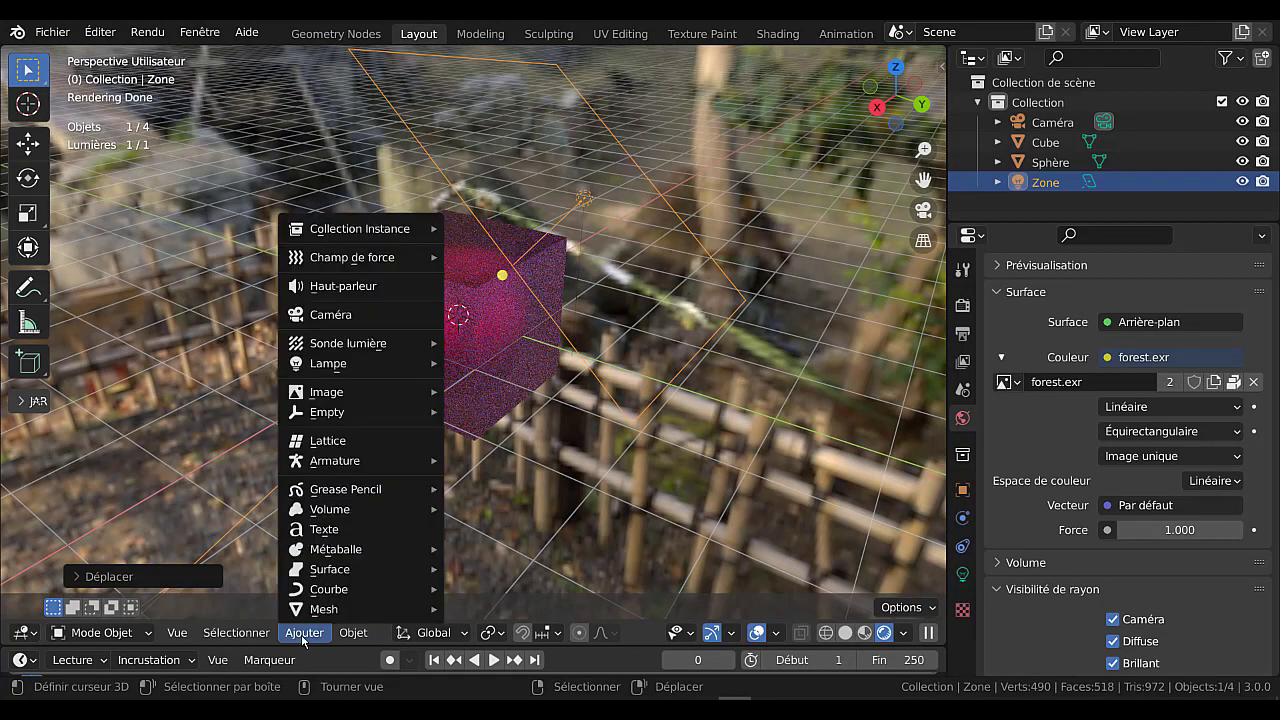
mouse_move(321, 371)
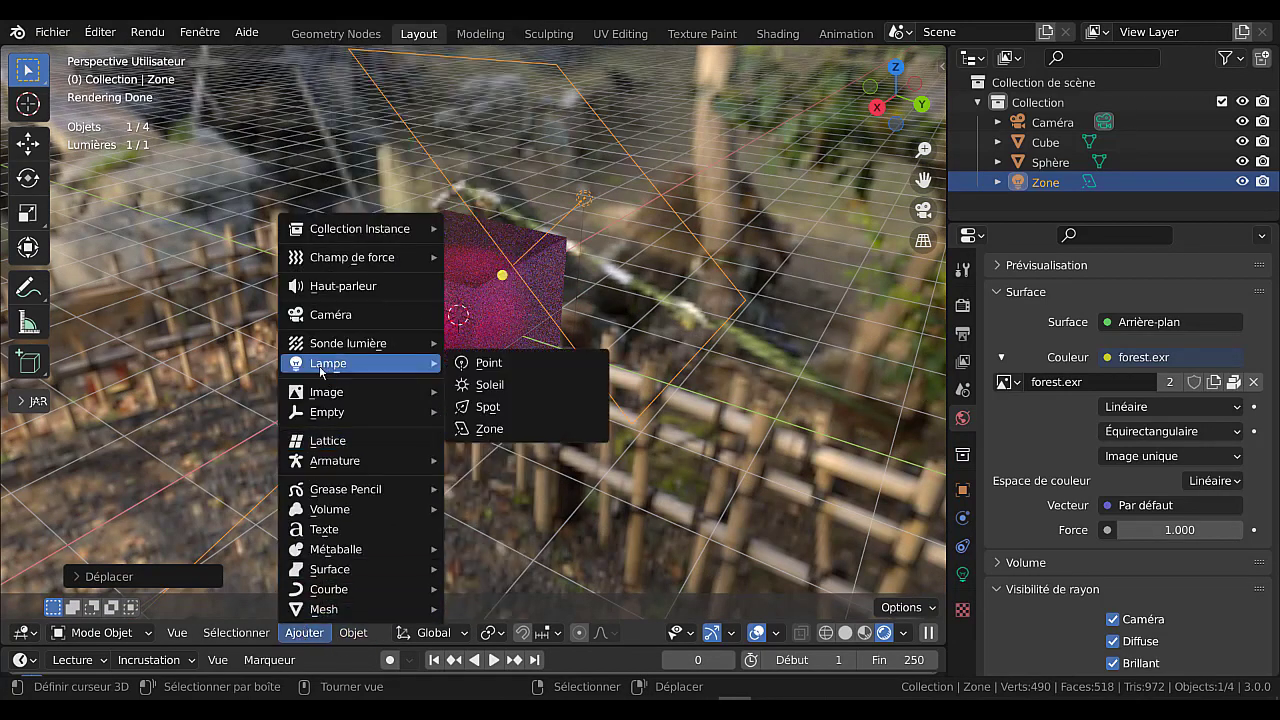
click(489, 363)
key(g)
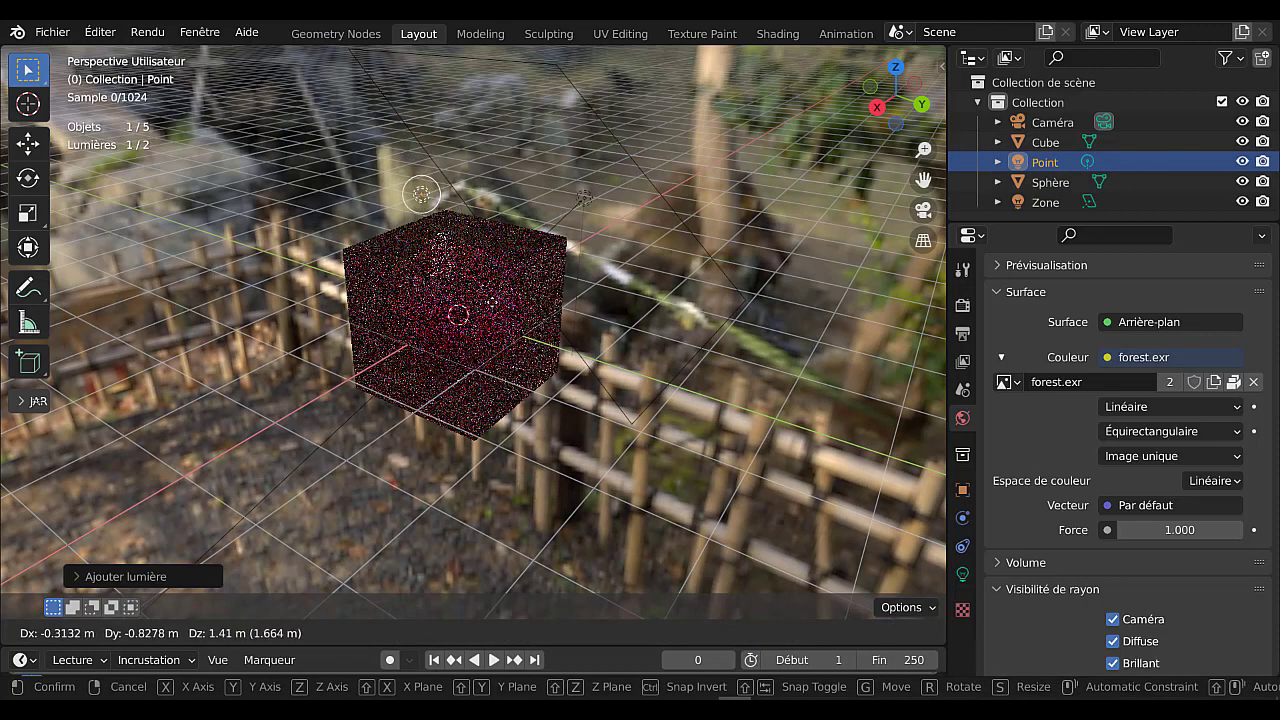
click(523, 325)
middle_drag(571, 325, 660, 323)
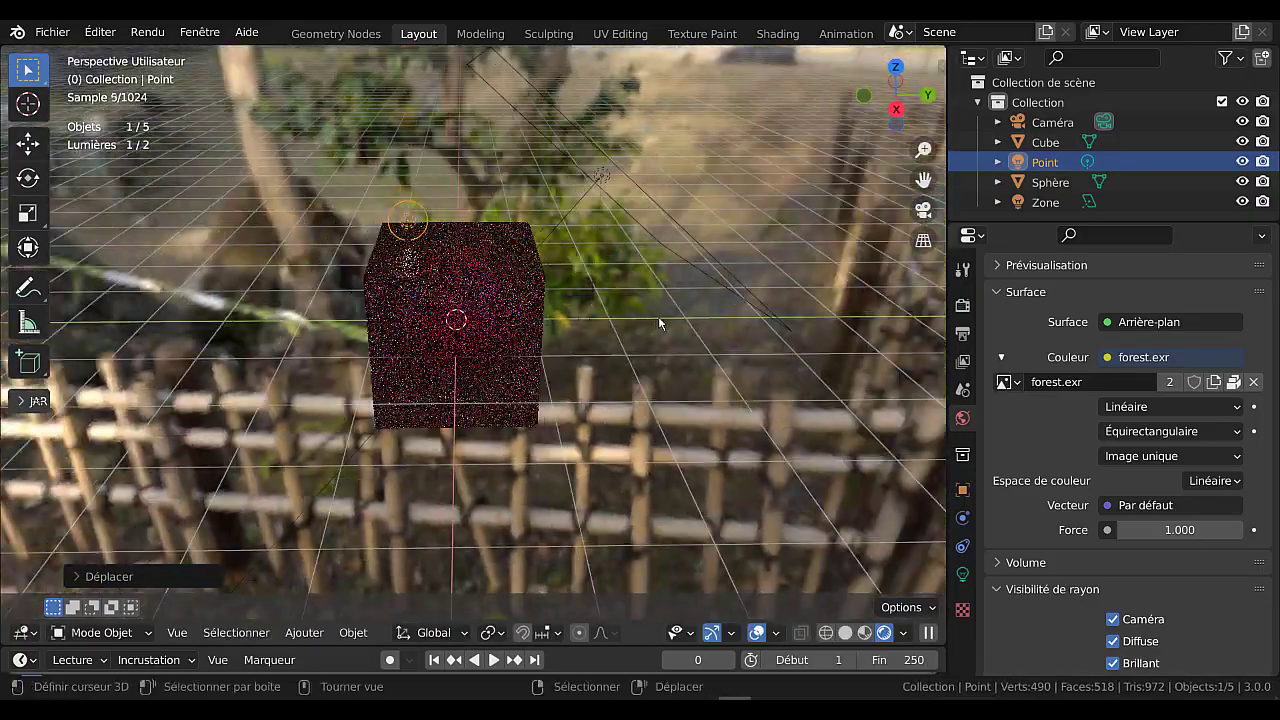
scroll(571, 317, up, 3)
middle_drag(507, 322, 406, 278)
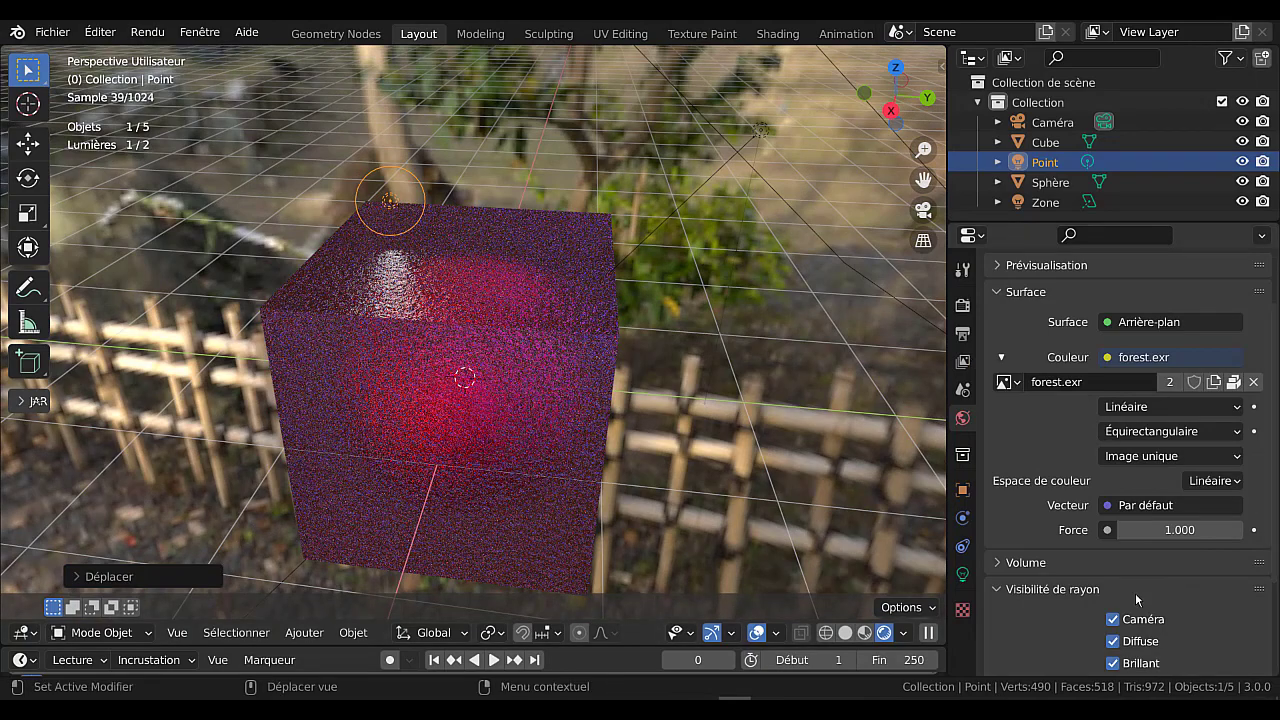
- Set the point light's power to 60.3 W, try a yellow colour, and settle on bright green
click(962, 574)
drag(1155, 438, 1230, 438)
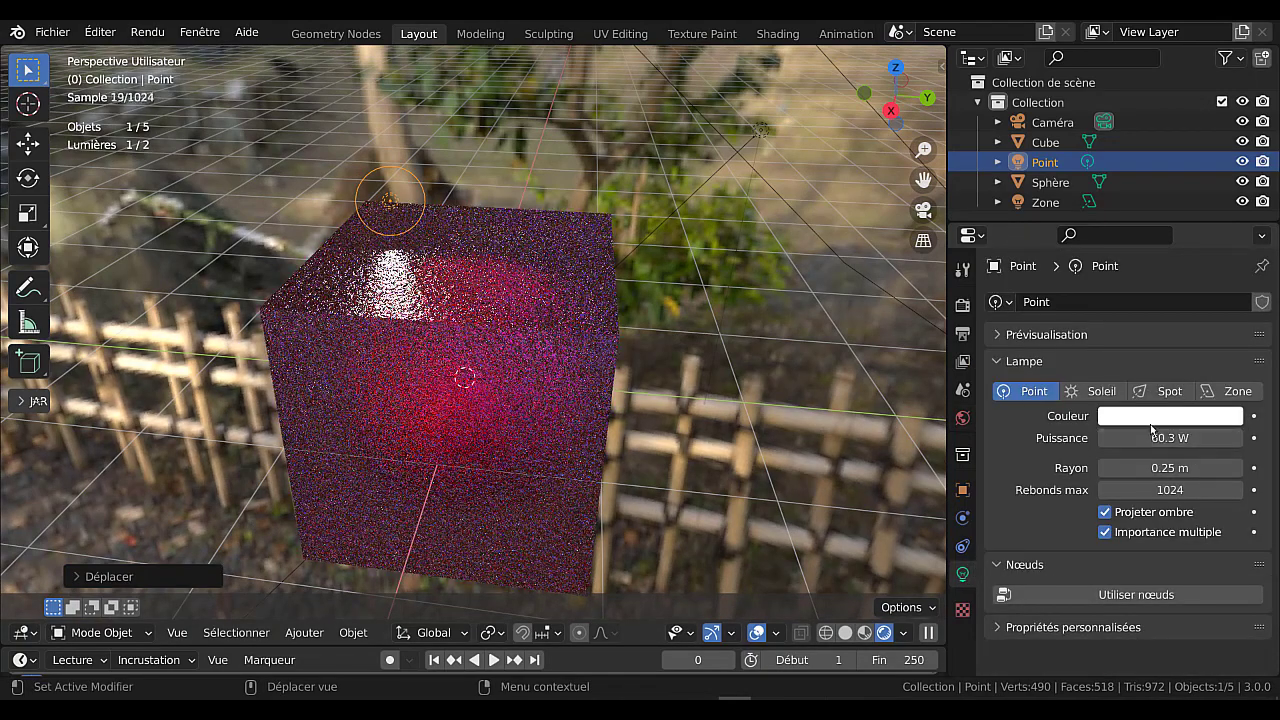
click(1170, 416)
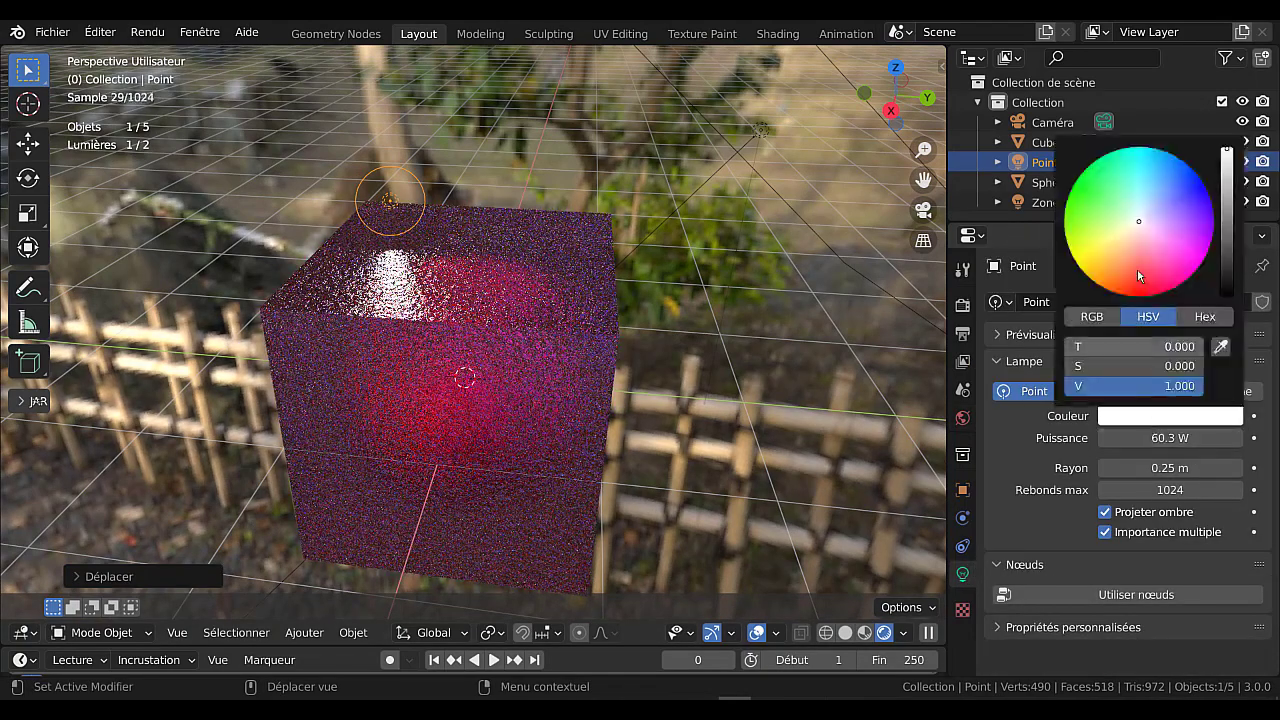
click(1189, 254)
click(1082, 251)
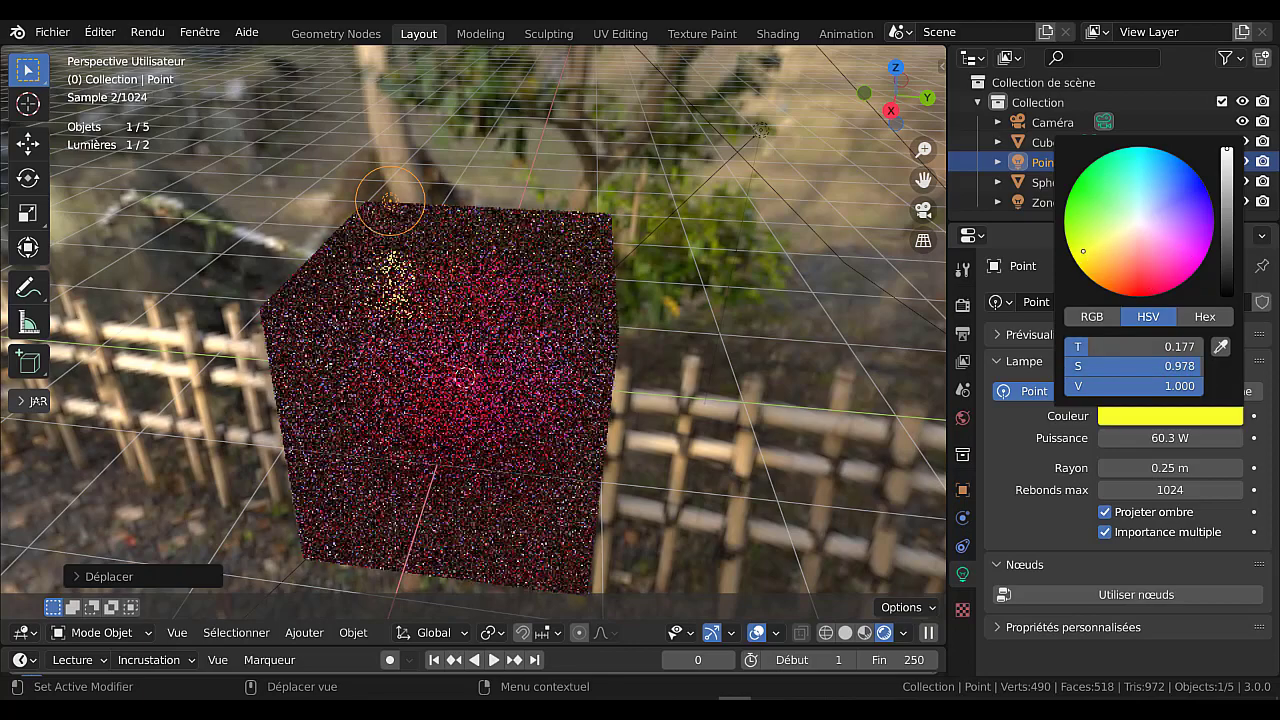
drag(1083, 251, 1083, 200)
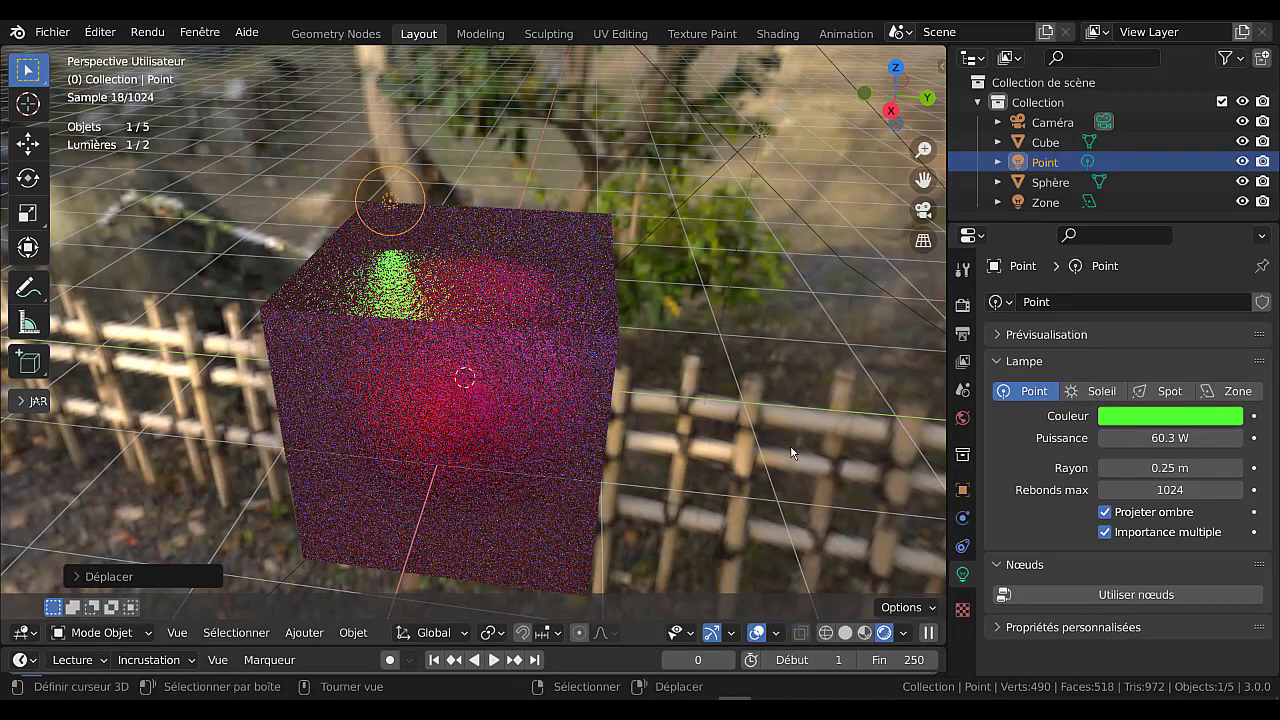
- Try the forest.exr world background much brighter and at zero strength, and restore its strength to 1
click(962, 420)
mouse_move(1136, 599)
mouse_down()
mouse_move(1255, 599)
mouse_move(1130, 599)
mouse_up()
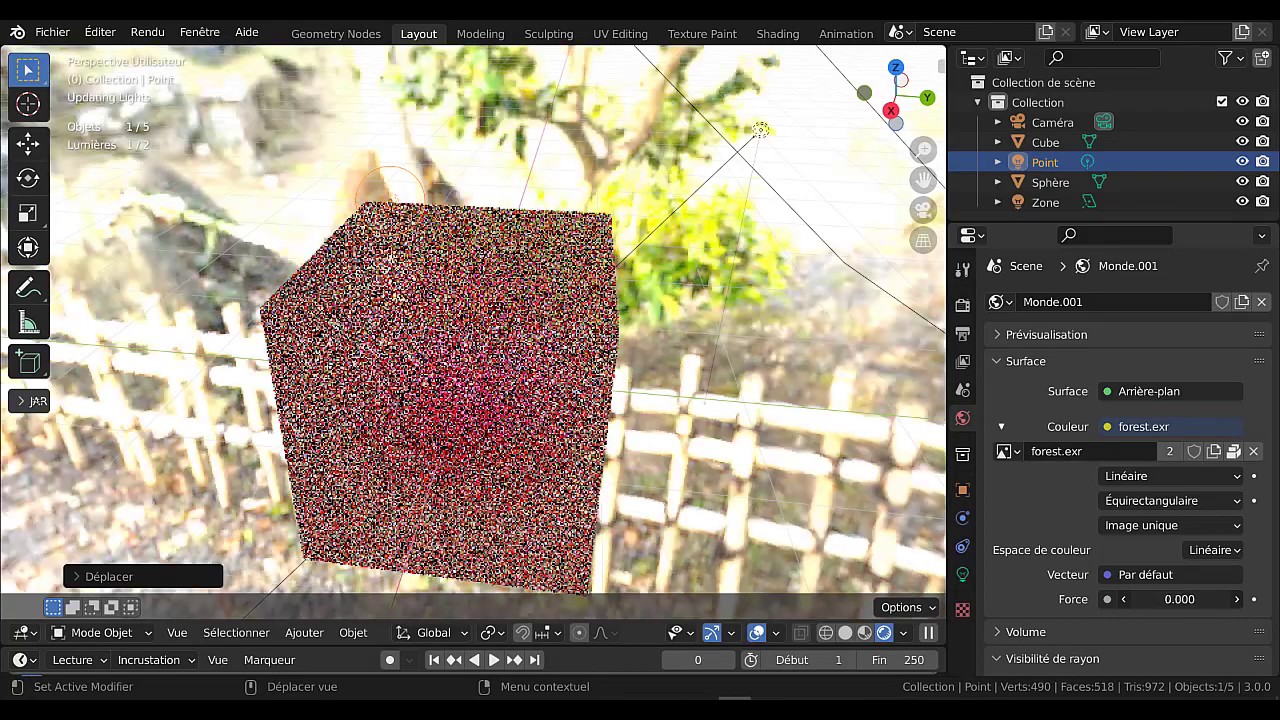
click(1170, 599)
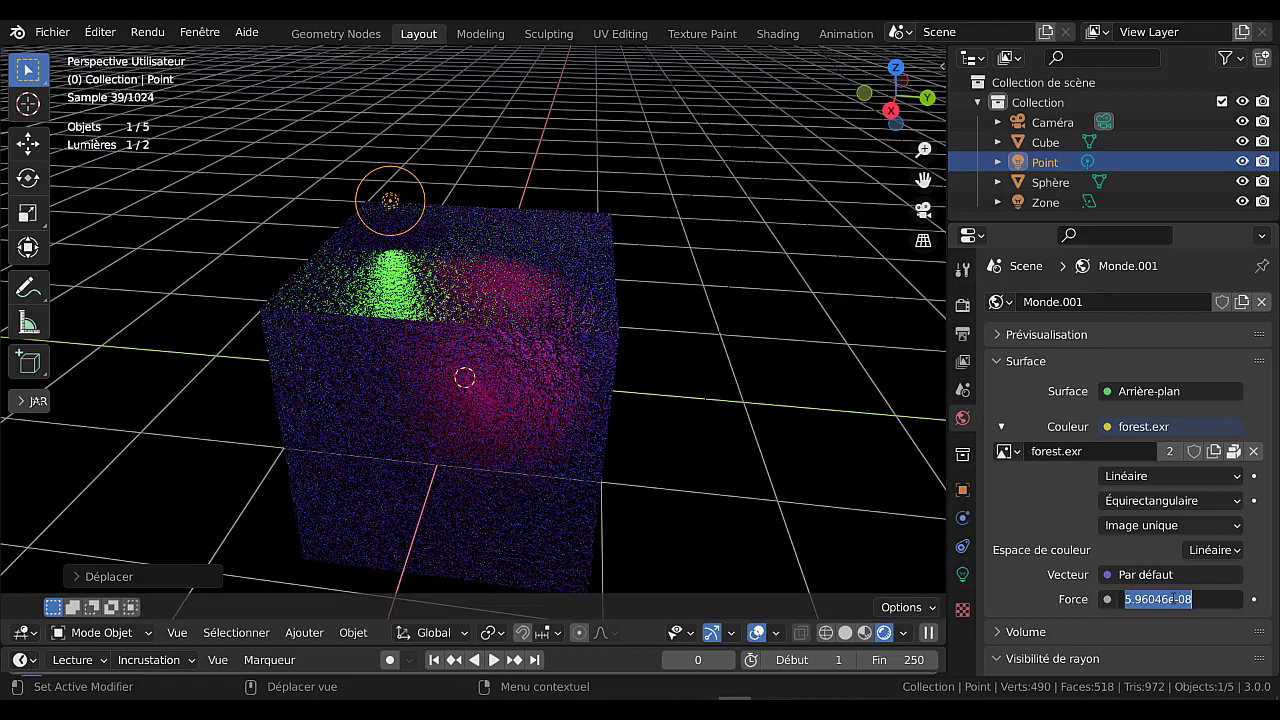
text(1)
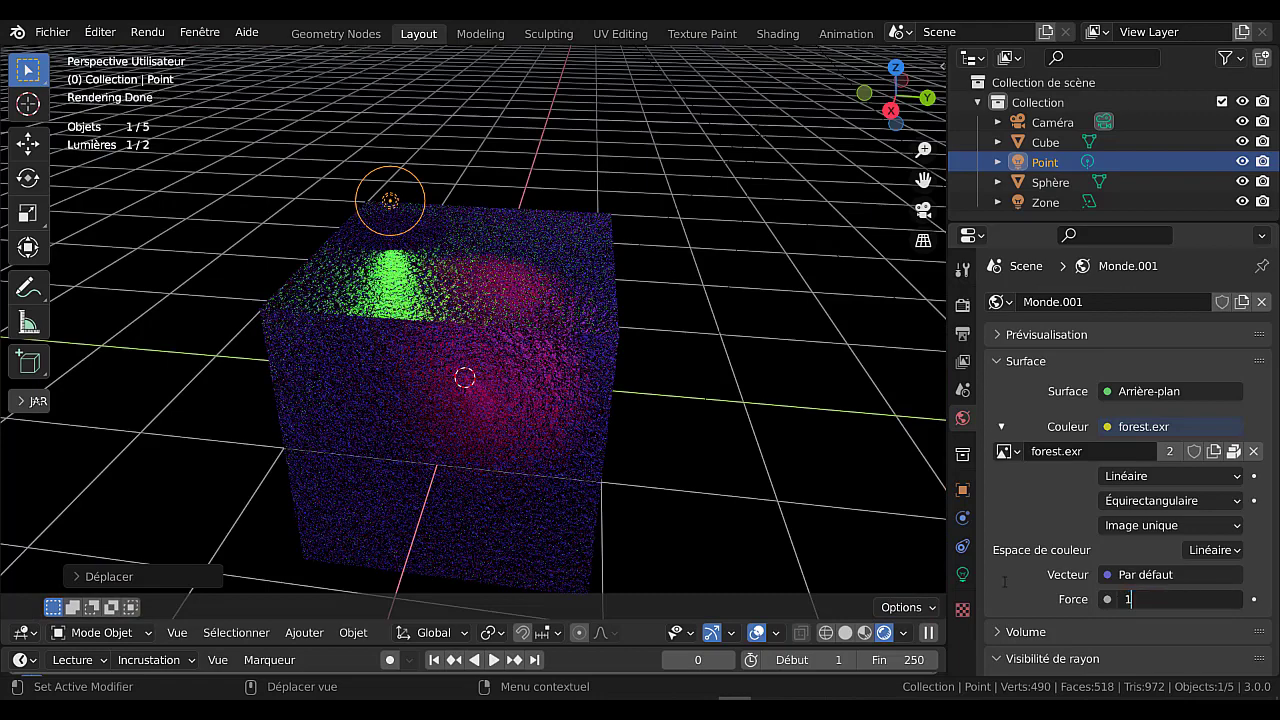
key(Return)
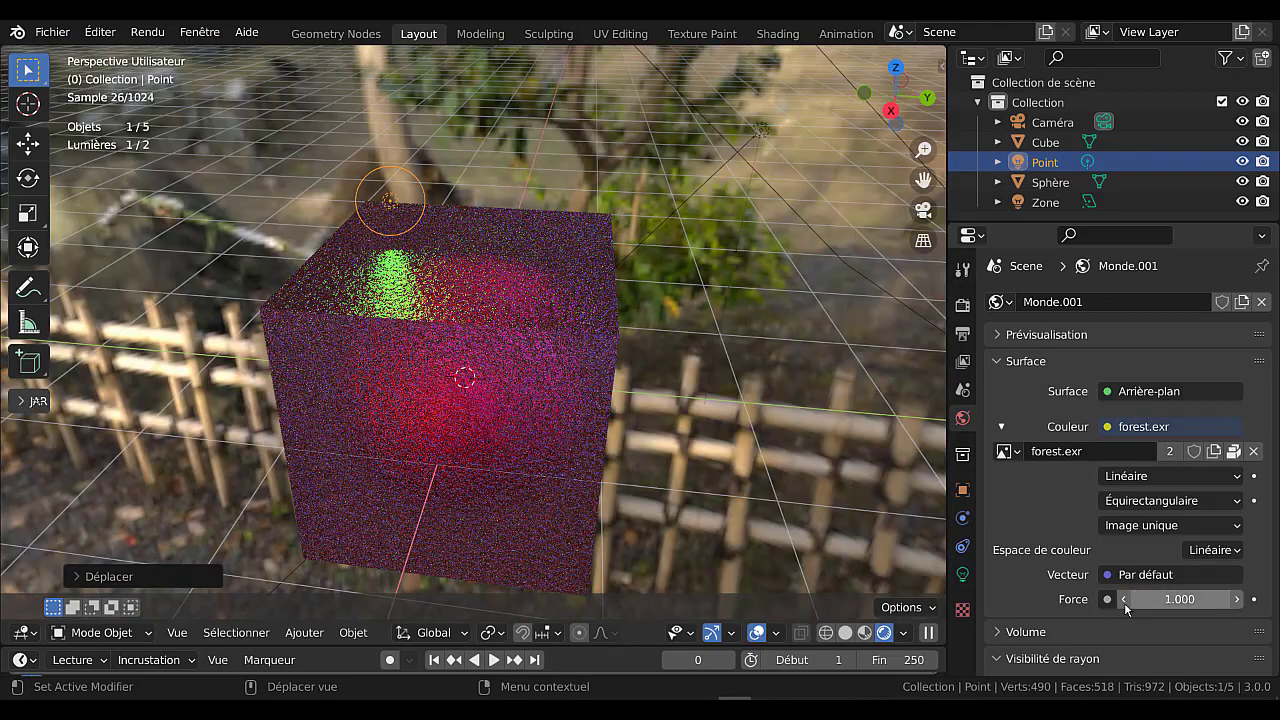
- Lower the strength of the forest.exr world background to 0.600
click(1122, 599)
click(1122, 599)
click(1122, 599)
click(1122, 599)
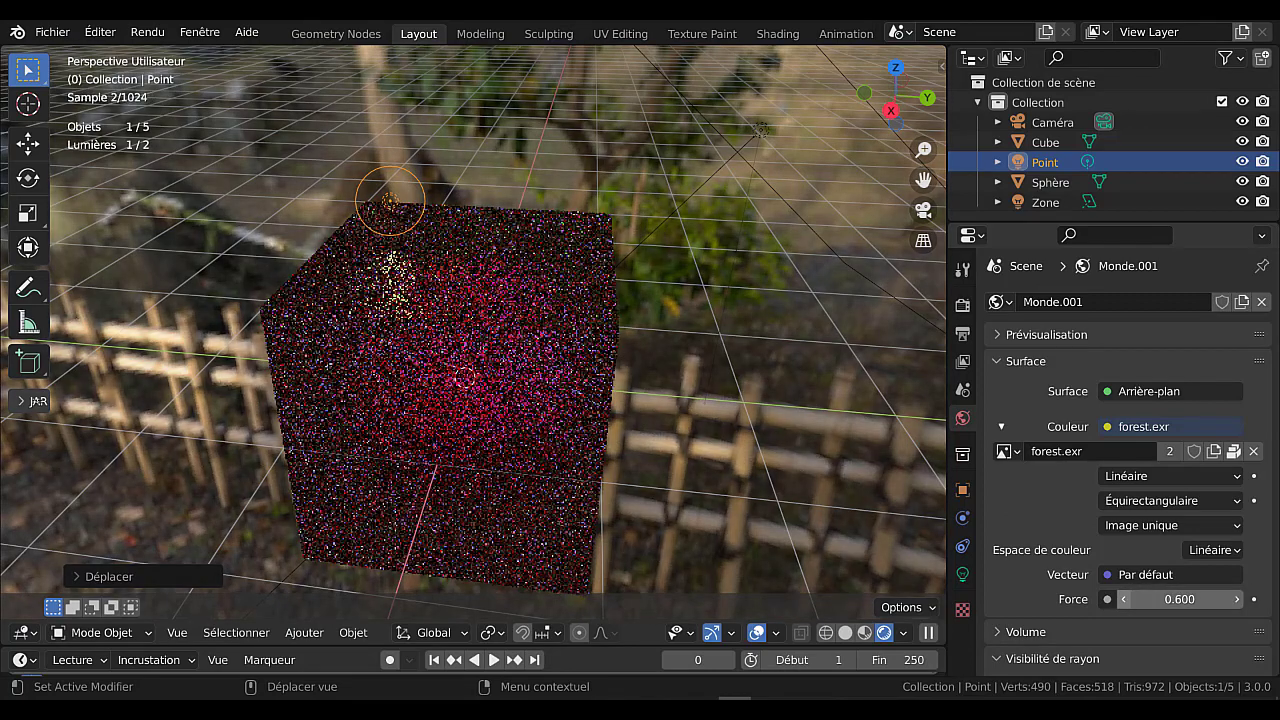
click(1108, 599)
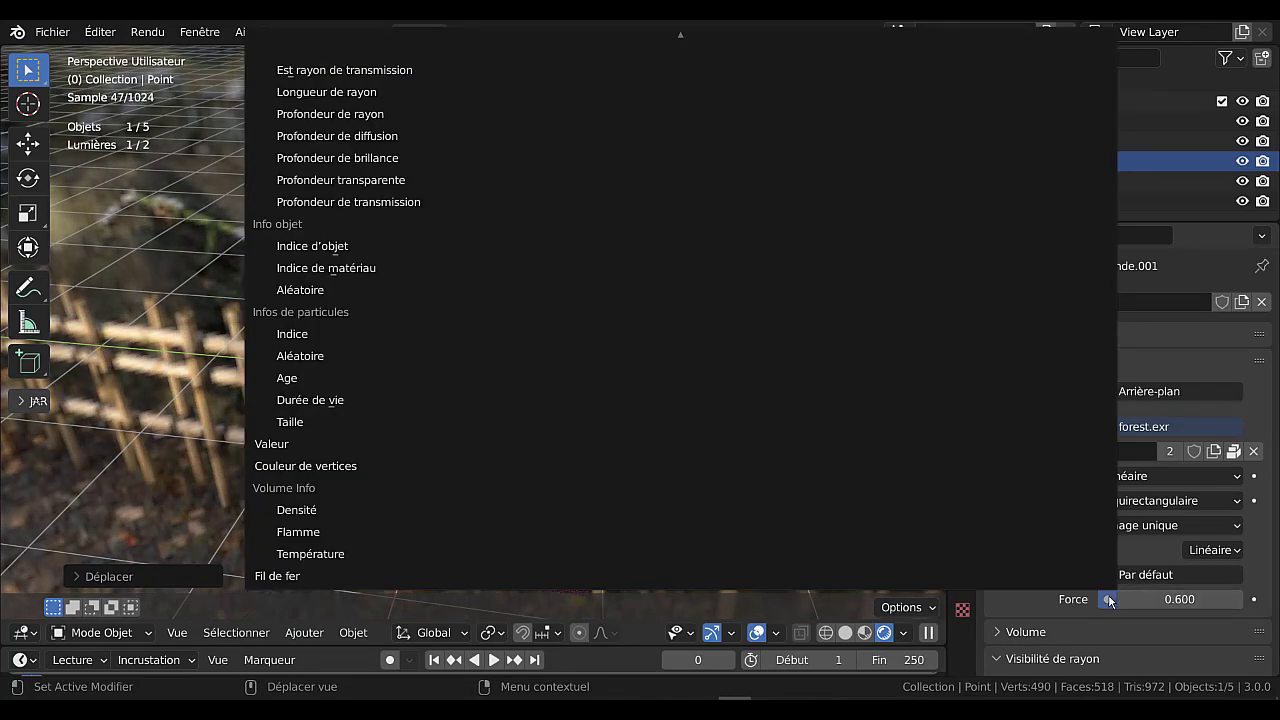
key(Escape)
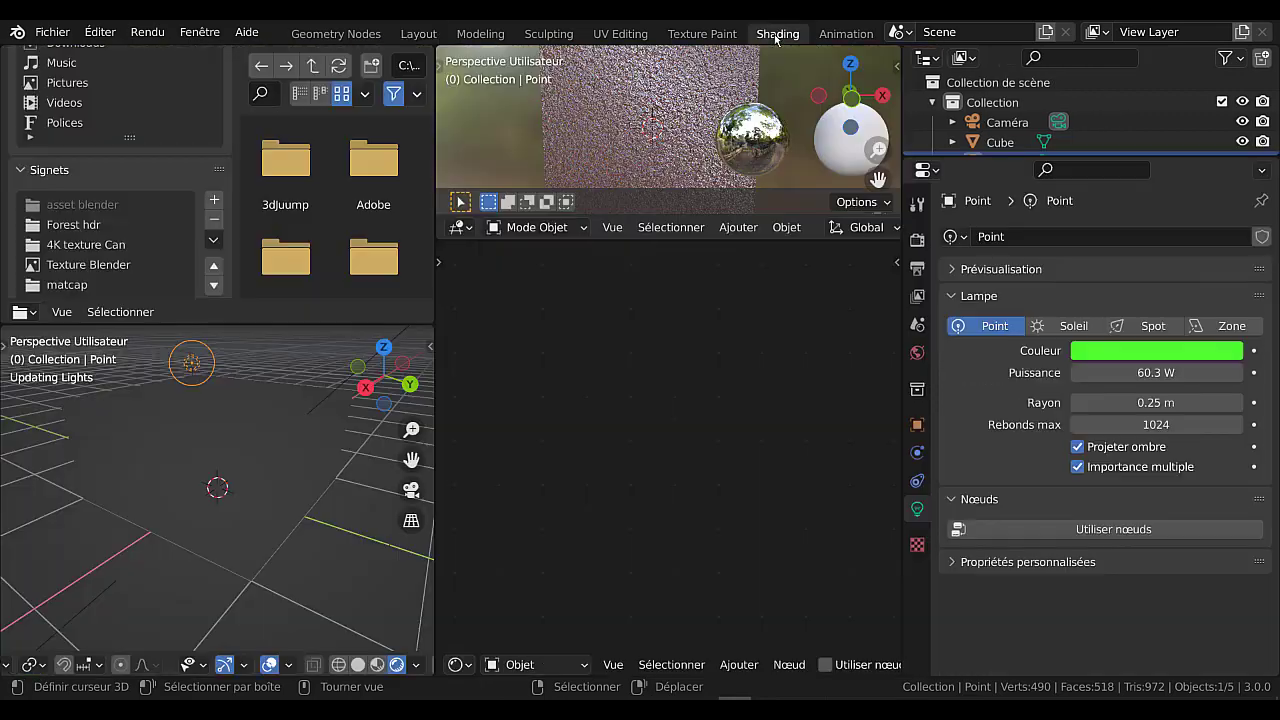
- Switch to the Shading workspace, make the node editor taller, and display the world settings
click(776, 34)
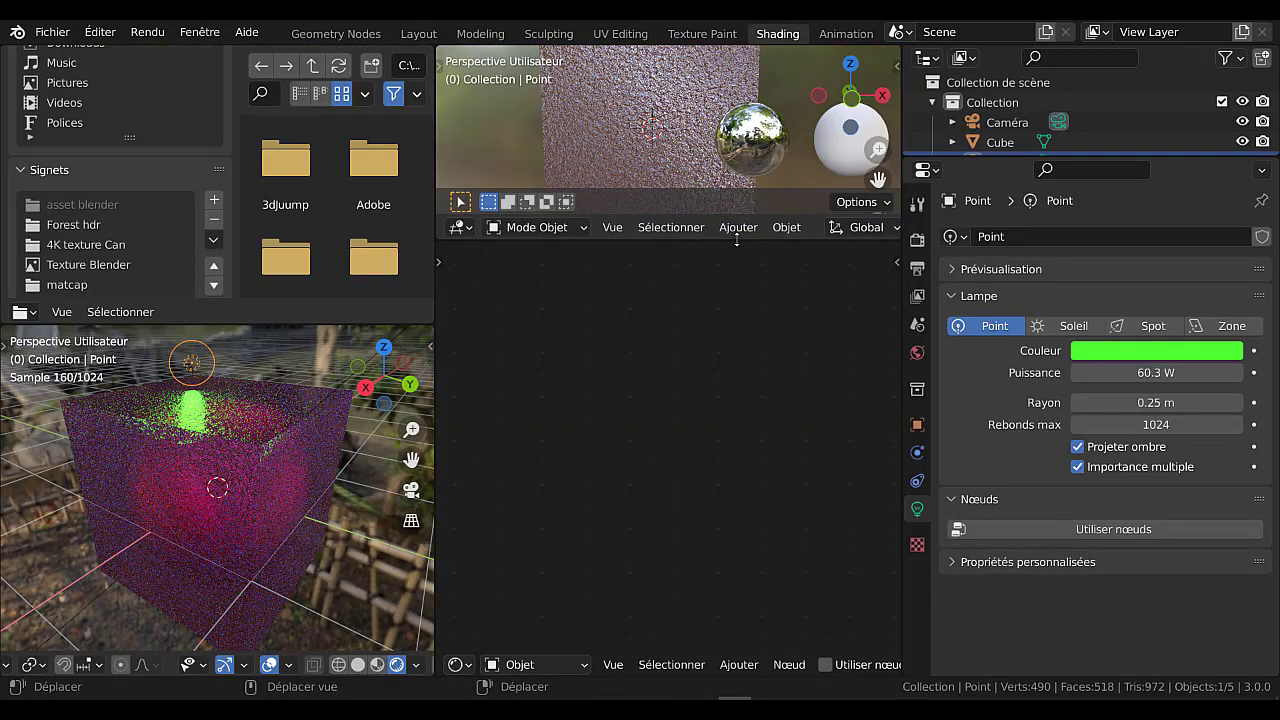
drag(737, 240, 737, 184)
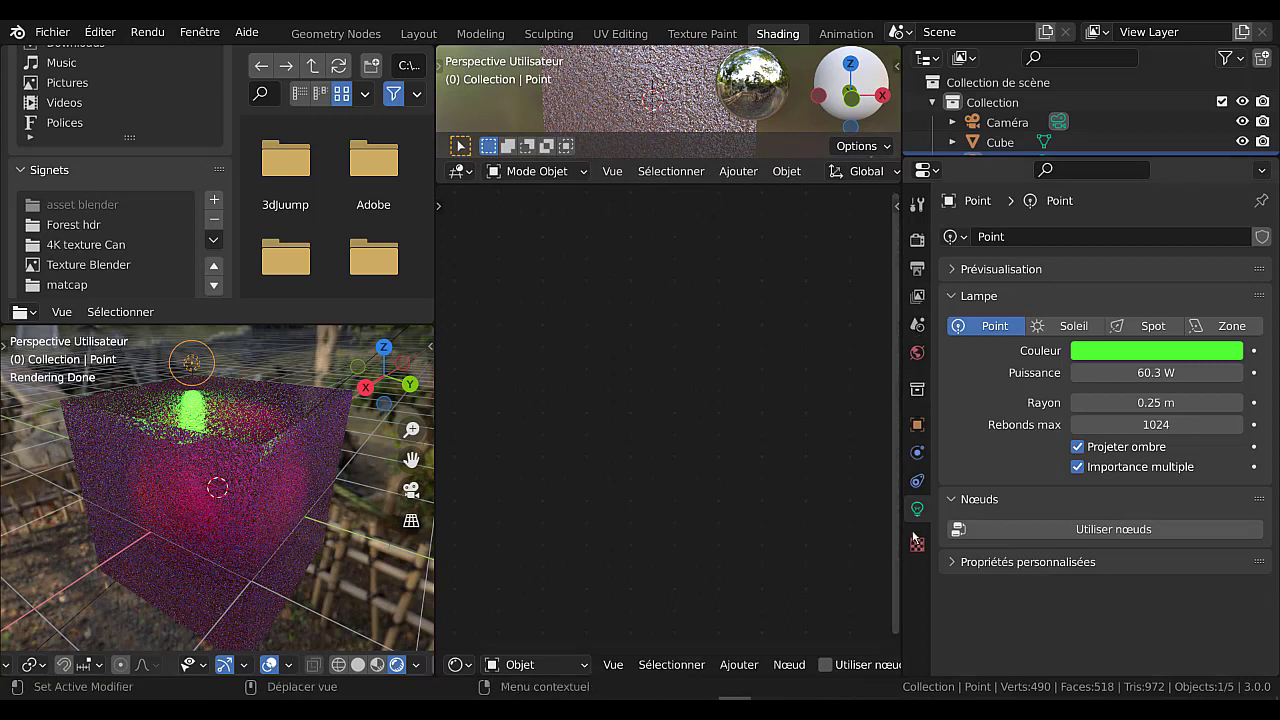
click(917, 354)
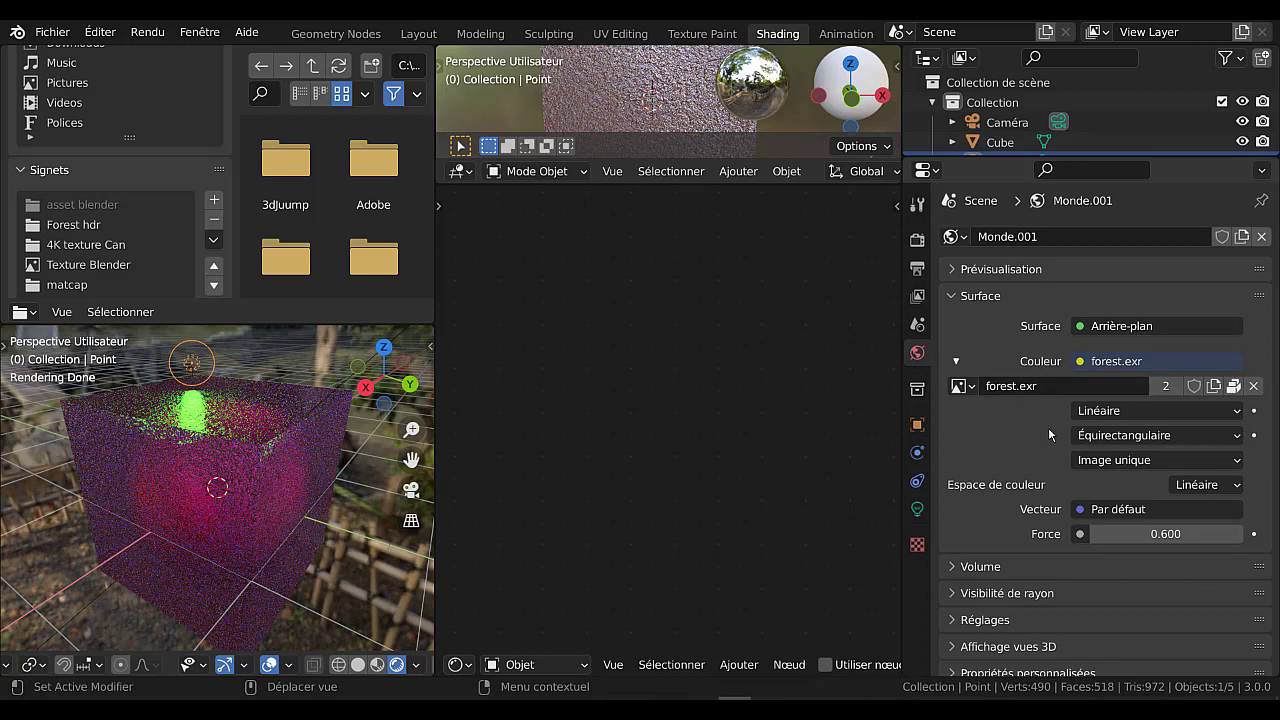
scroll(1047, 409, down, 1)
scroll(1047, 409, up, 1)
- Select the cube and look through the shader types available for its material's surface
click(248, 490)
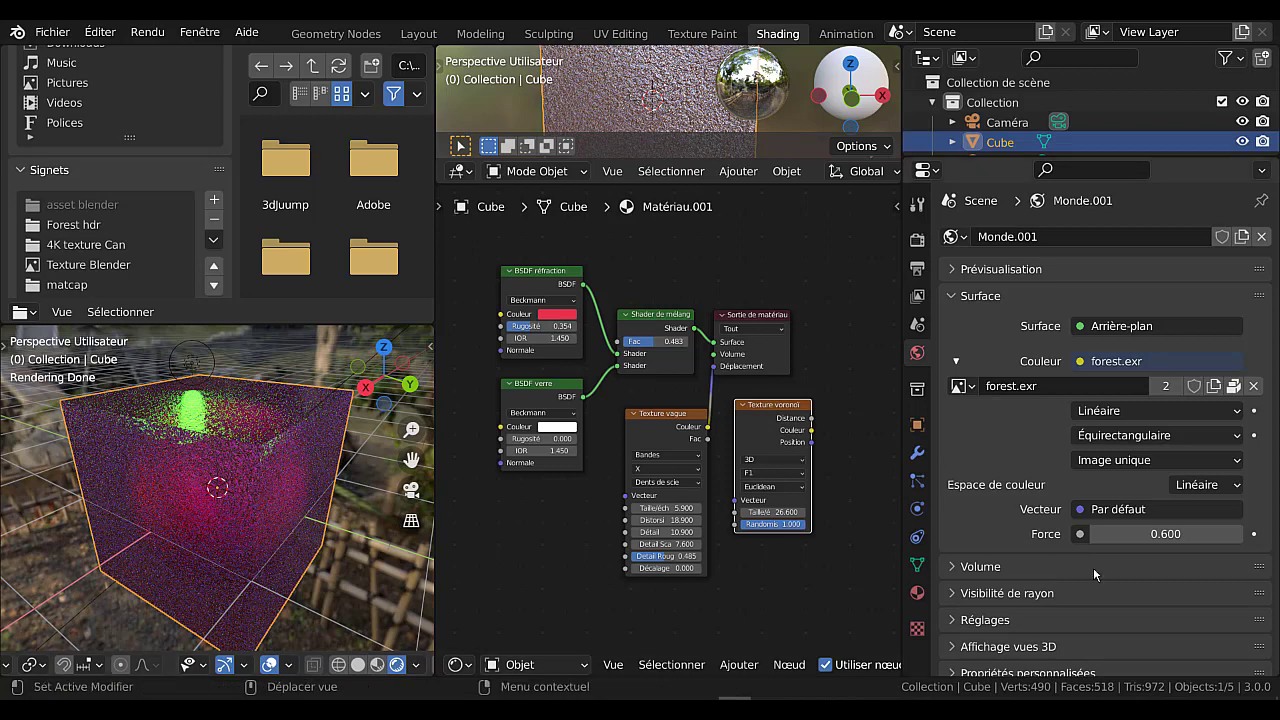
click(917, 593)
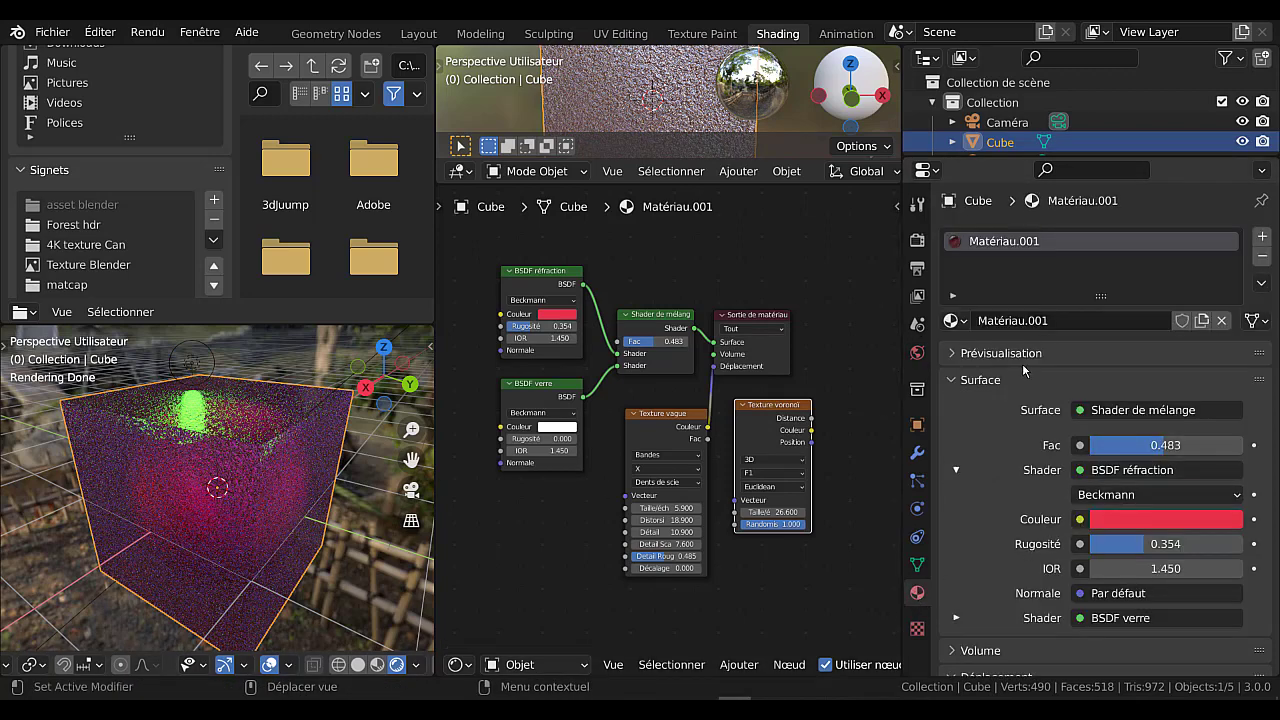
click(1148, 410)
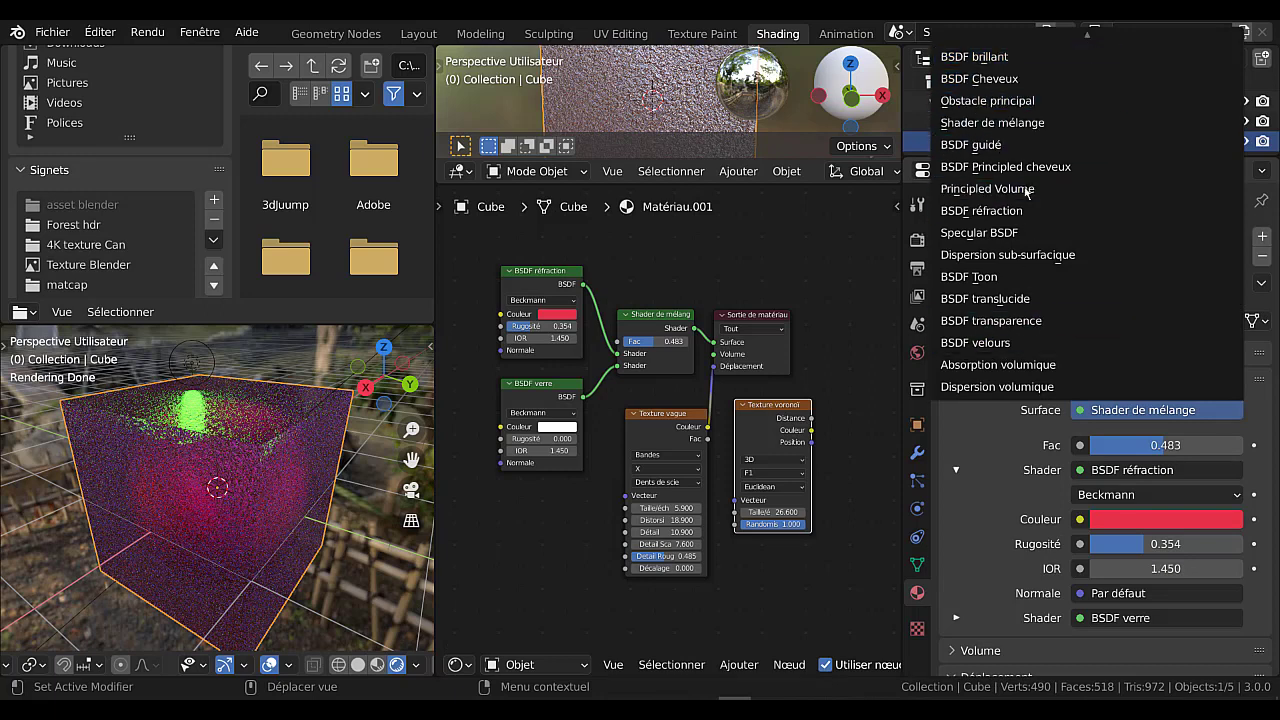
mouse_move(1013, 36)
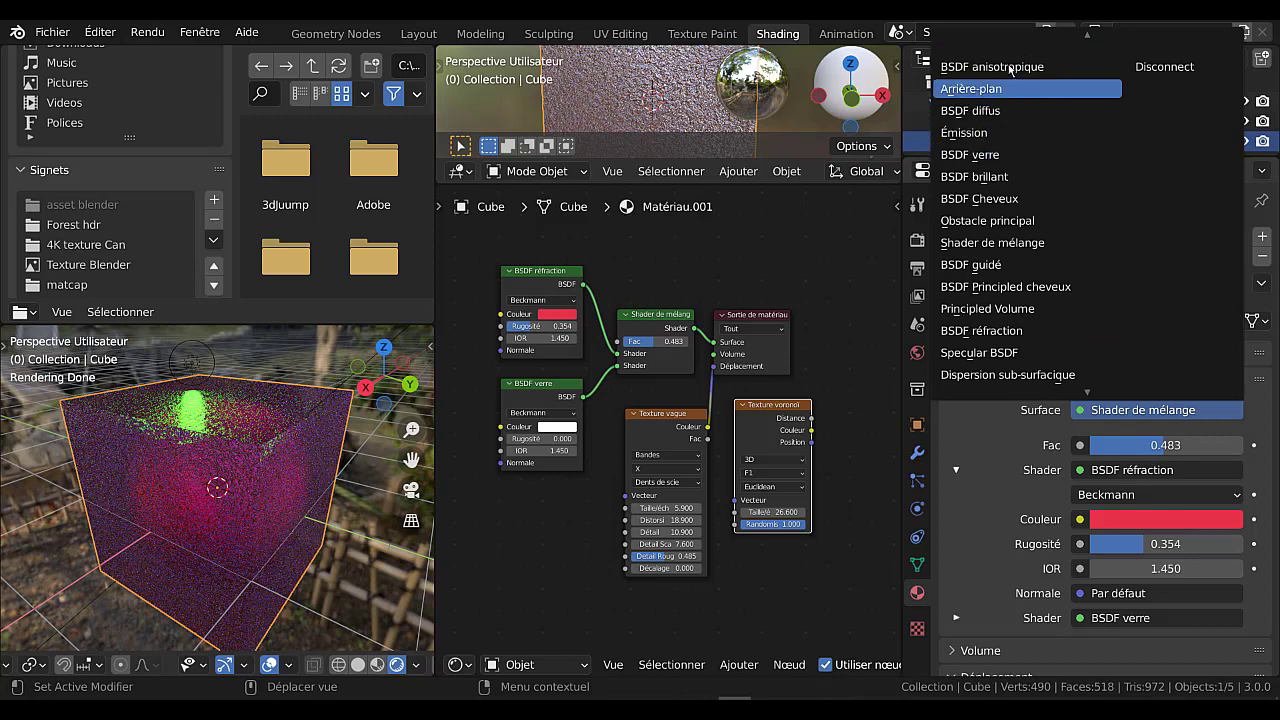
scroll(1012, 112, up, 2)
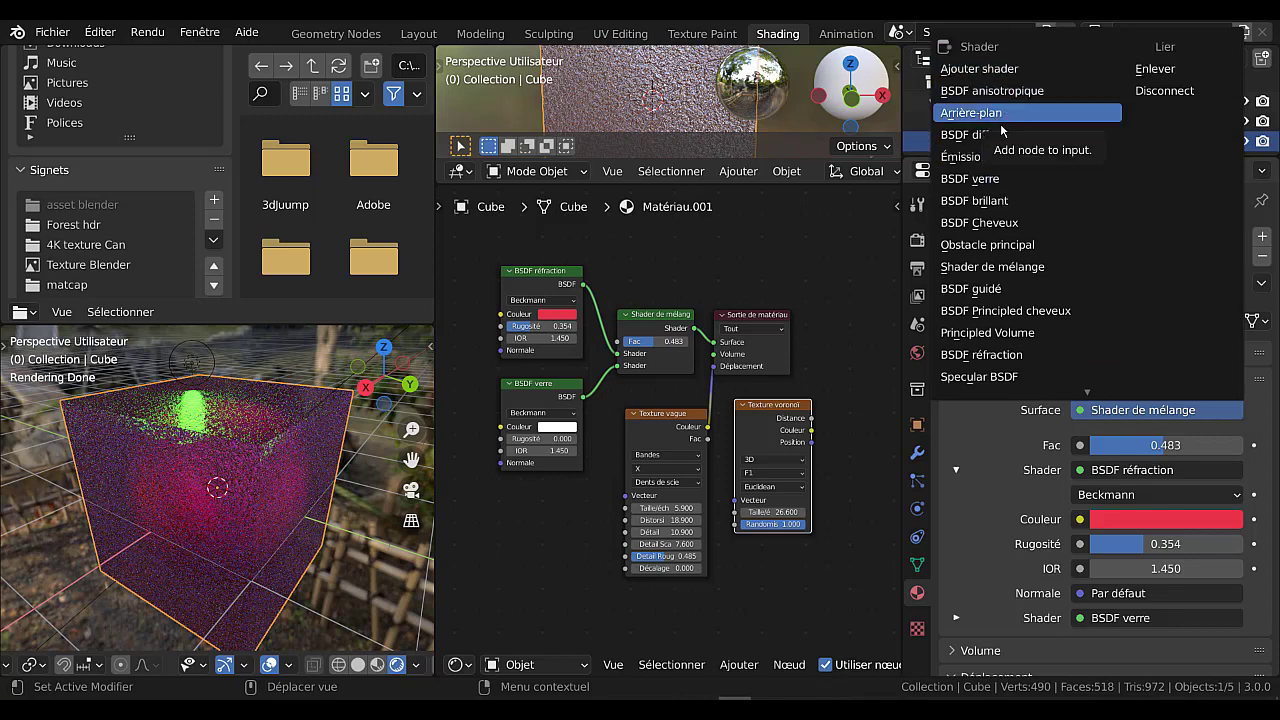
click(738, 171)
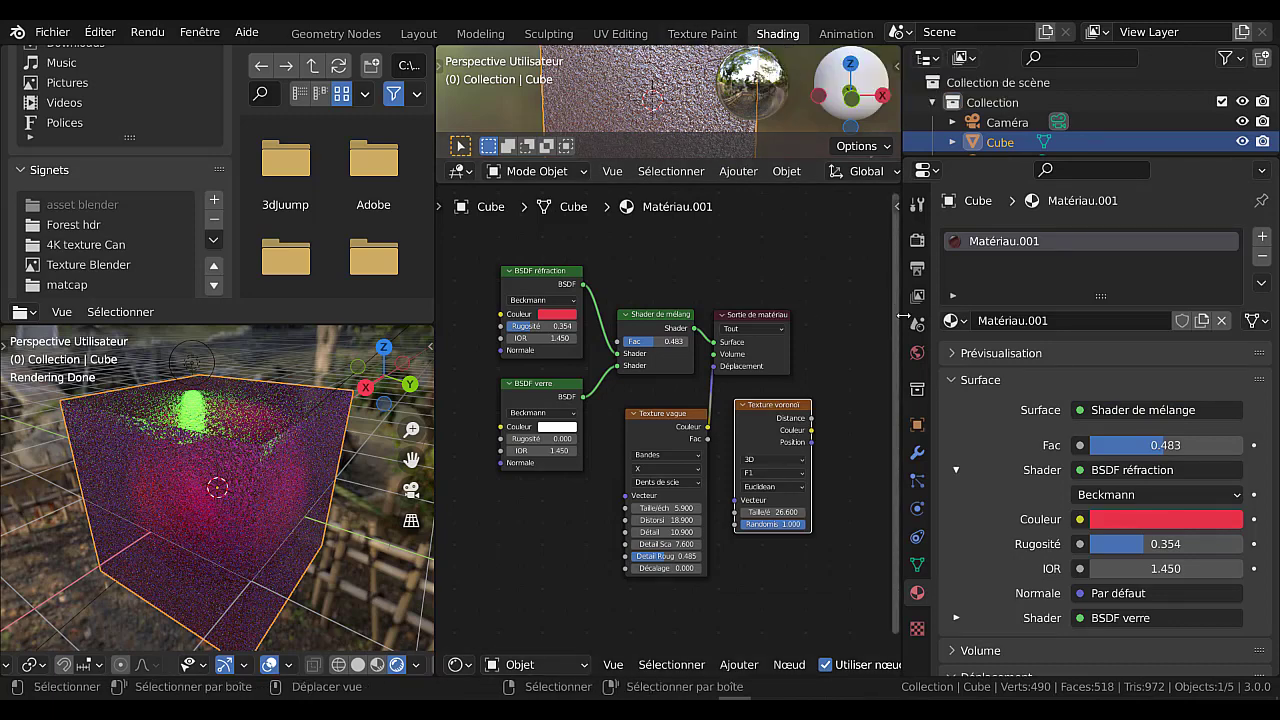
- Widen the node editor and line up the Voronoi texture node beside the wave texture node
drag(904, 318, 1100, 320)
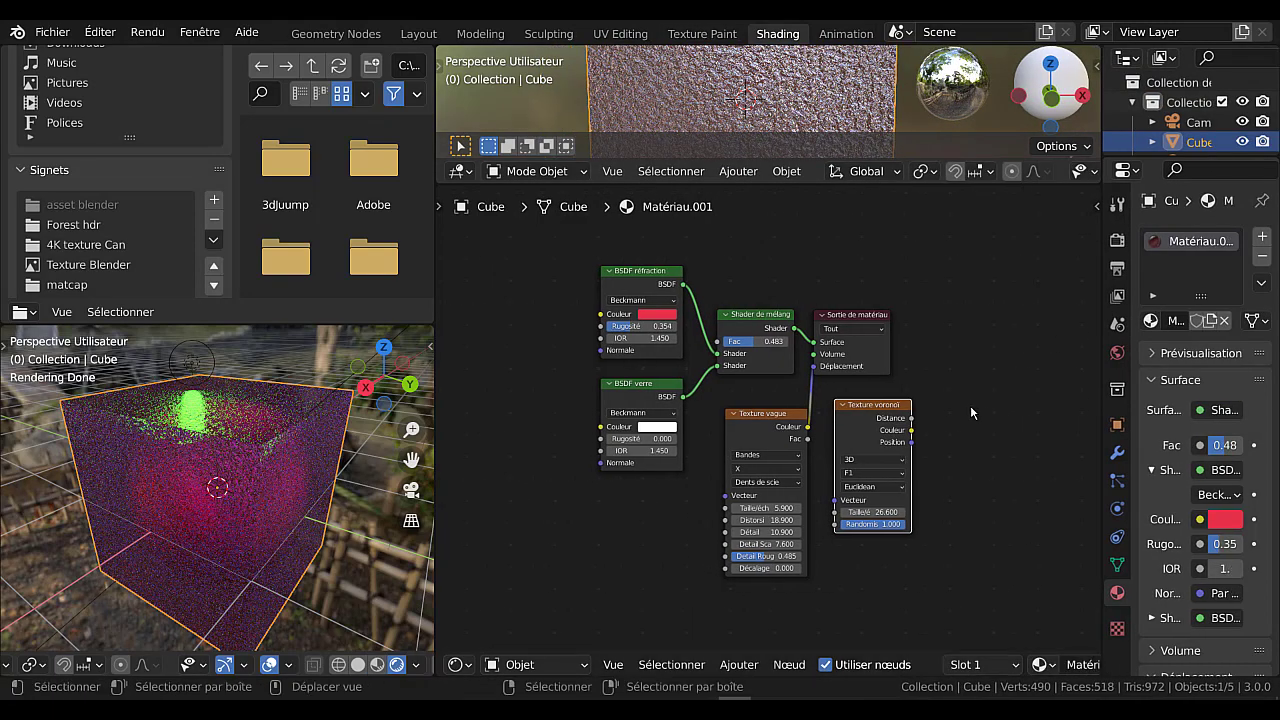
drag(876, 408, 890, 446)
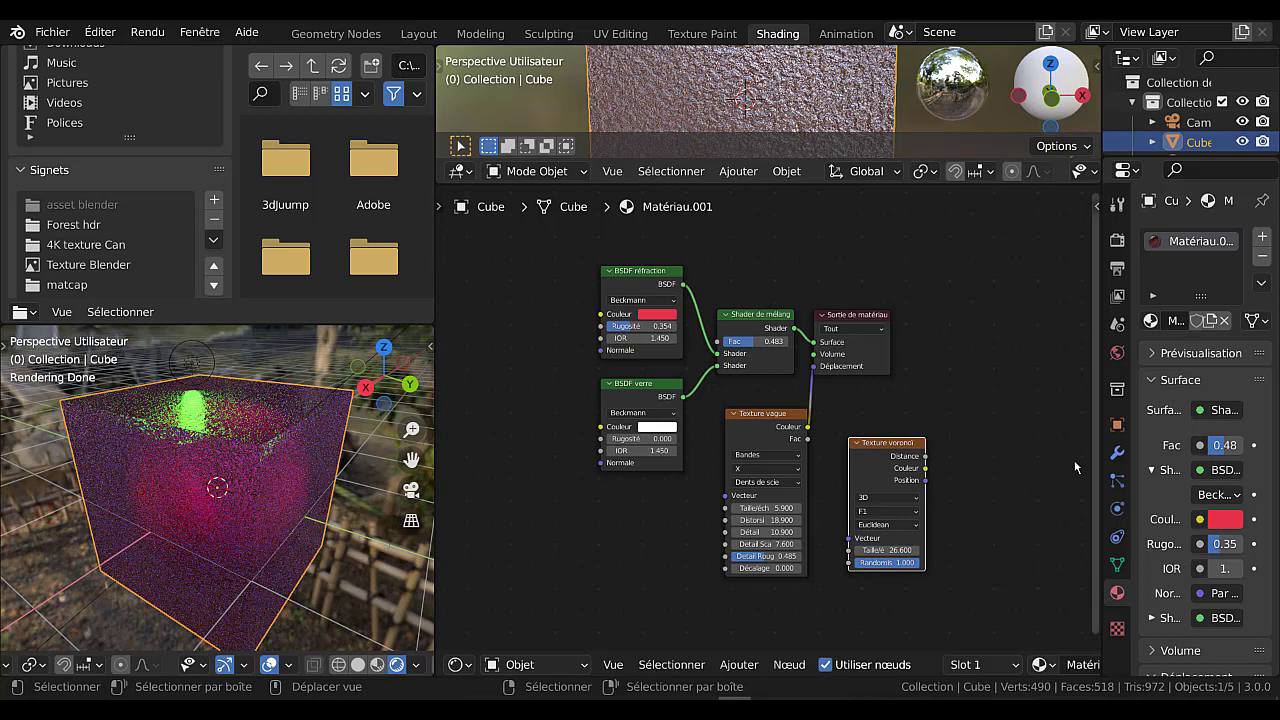
drag(1099, 452, 1000, 455)
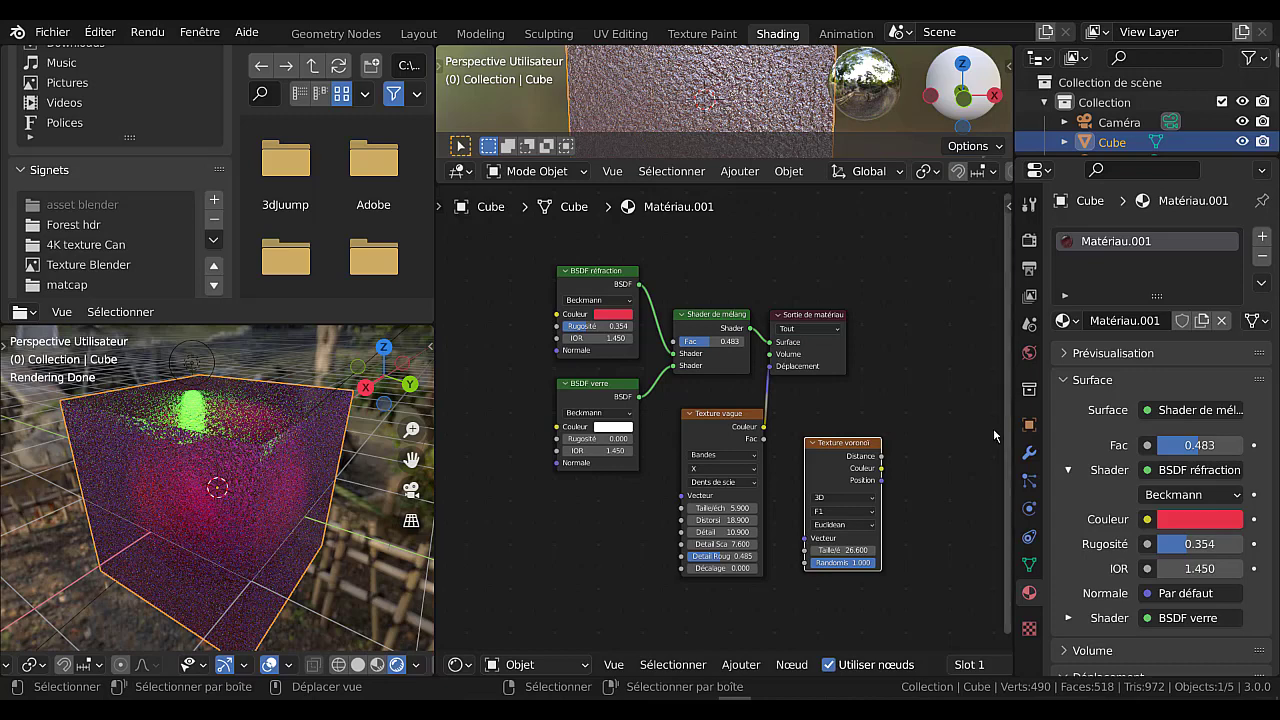
drag(847, 445, 834, 410)
drag(718, 425, 703, 418)
drag(828, 420, 811, 431)
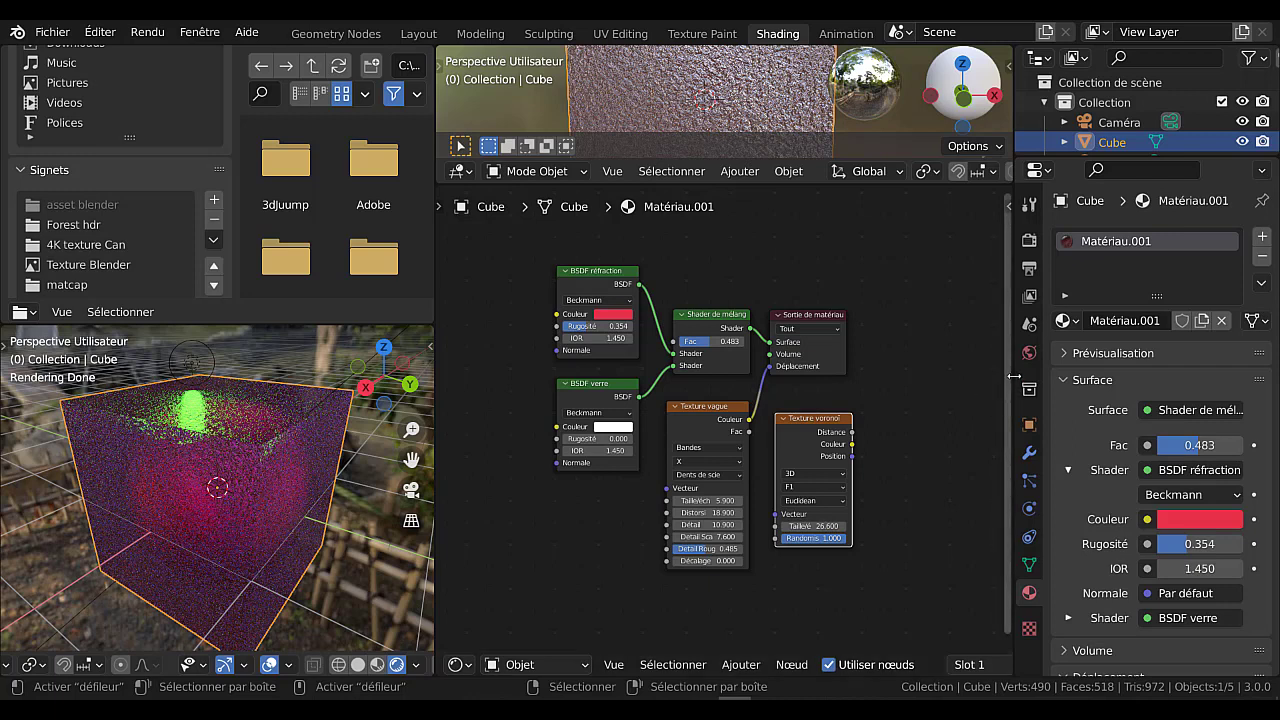
drag(1013, 376, 1226, 376)
mouse_move(928, 425)
mouse_down()
mouse_move(1028, 410)
mouse_move(933, 409)
mouse_up()
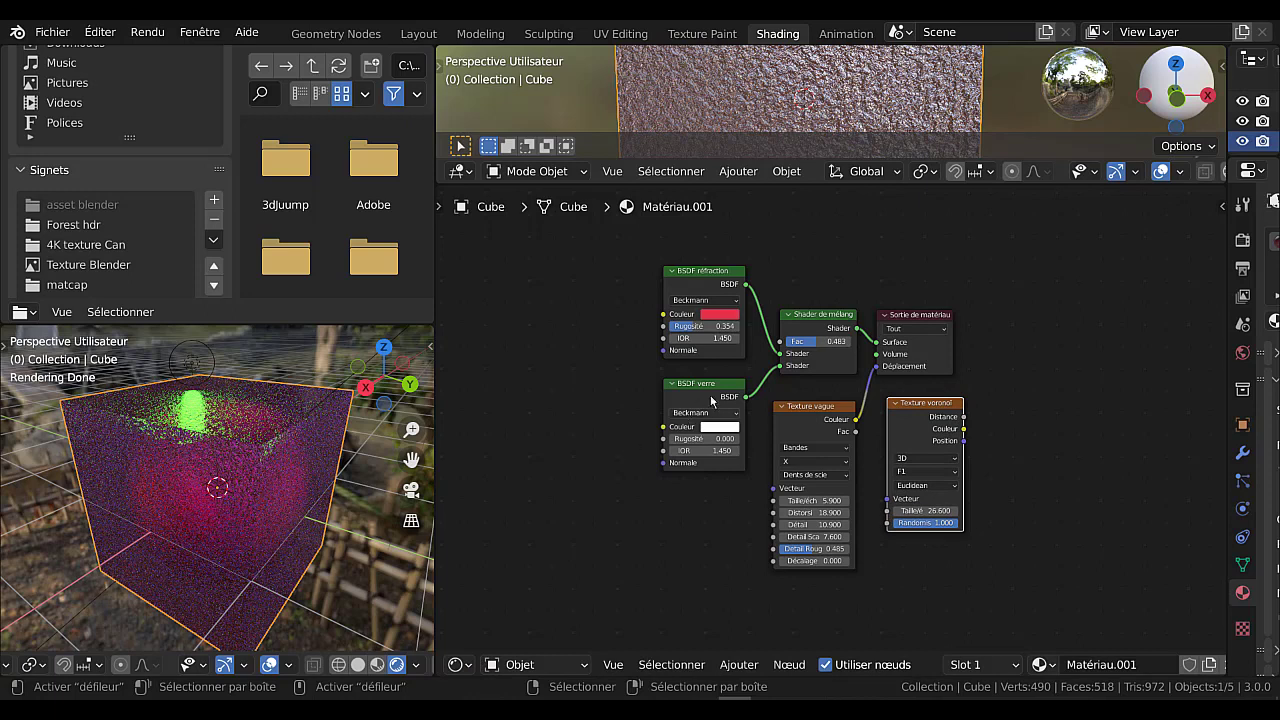
- Tidy the cube's node layout, lowering the glass shader and raising the mix shader, material output and both texture nodes
drag(731, 384, 729, 394)
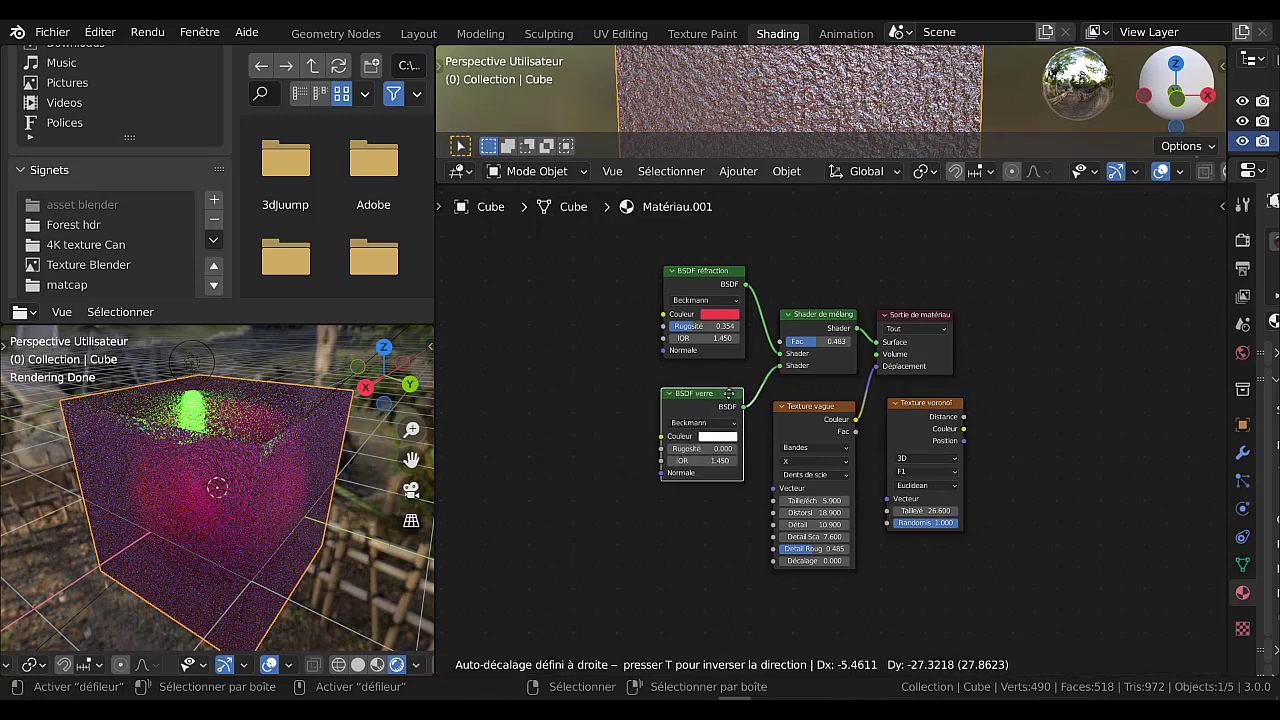
drag(842, 314, 842, 287)
drag(910, 320, 910, 293)
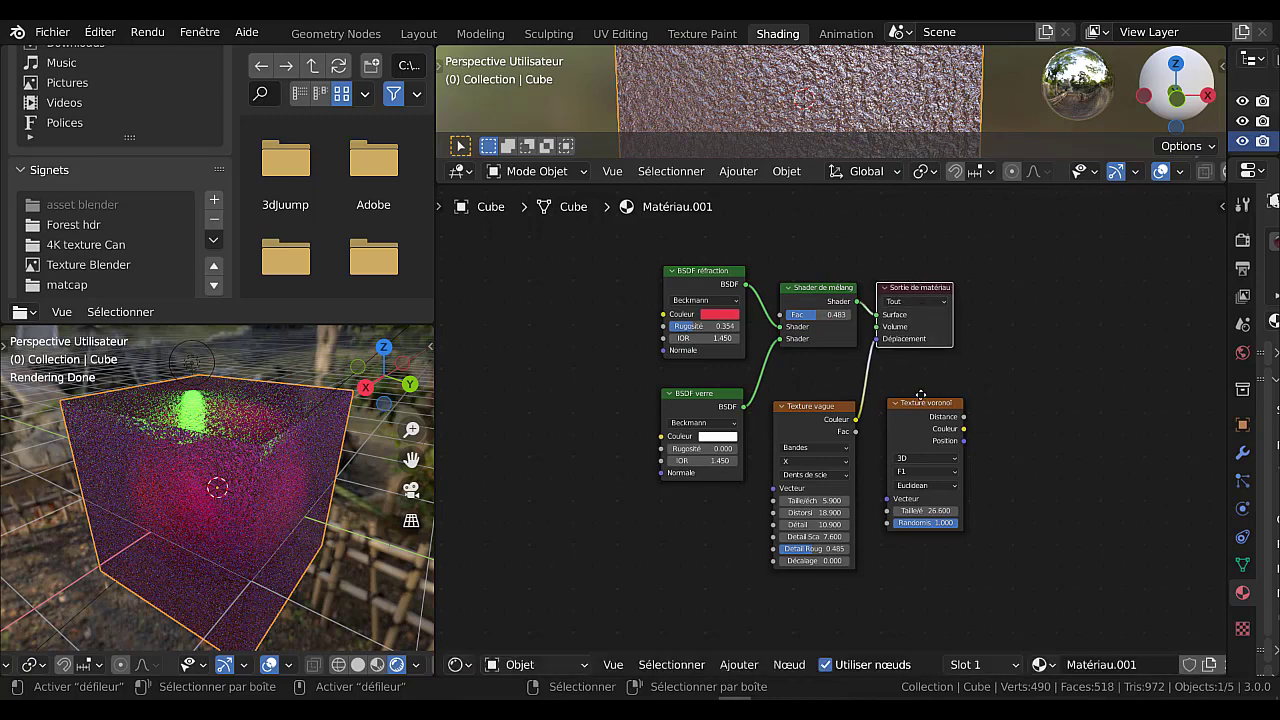
drag(920, 402, 918, 371)
mouse_move(828, 412)
mouse_down()
mouse_move(830, 375)
mouse_move(828, 387)
mouse_up()
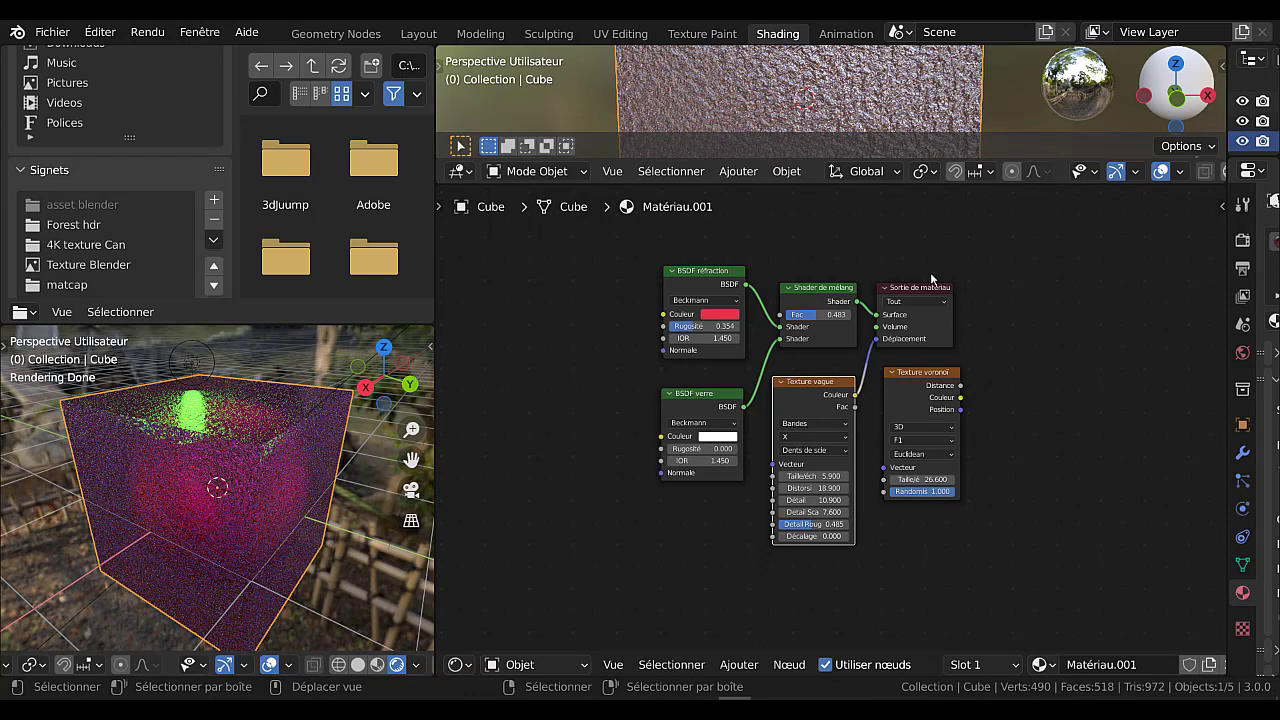
drag(820, 288, 820, 277)
drag(917, 286, 915, 280)
drag(817, 381, 823, 366)
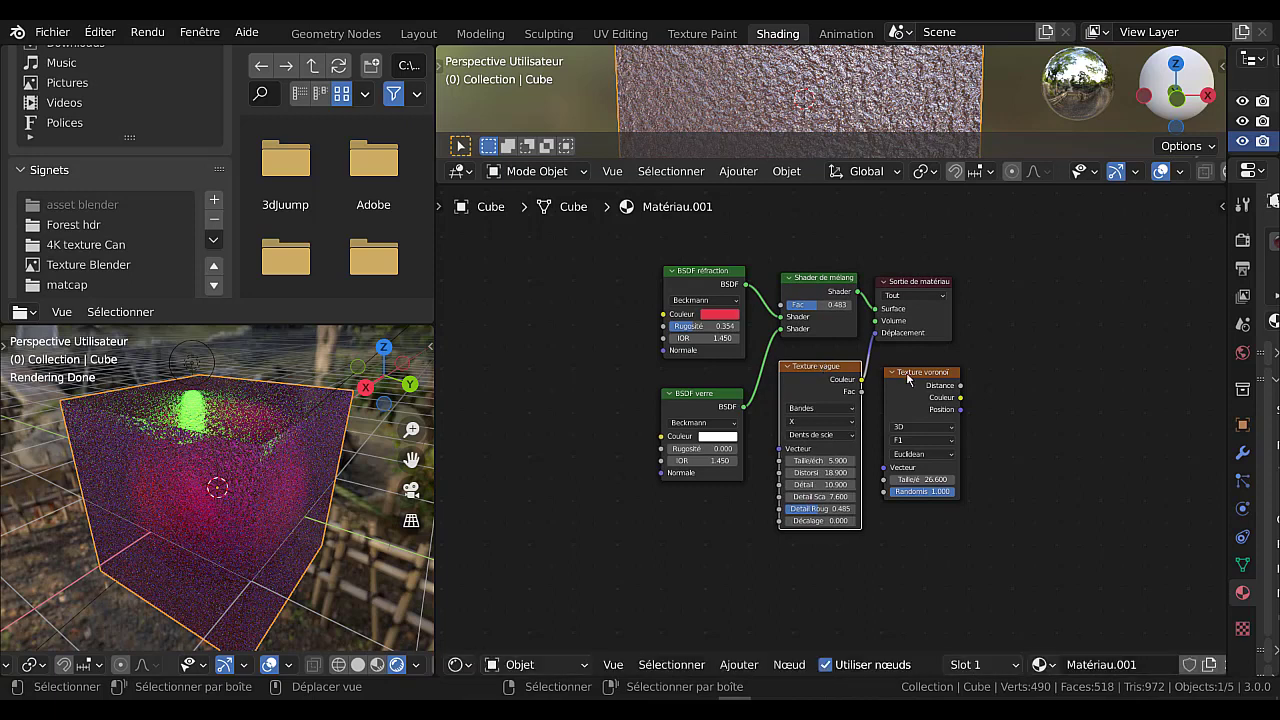
drag(921, 372, 917, 369)
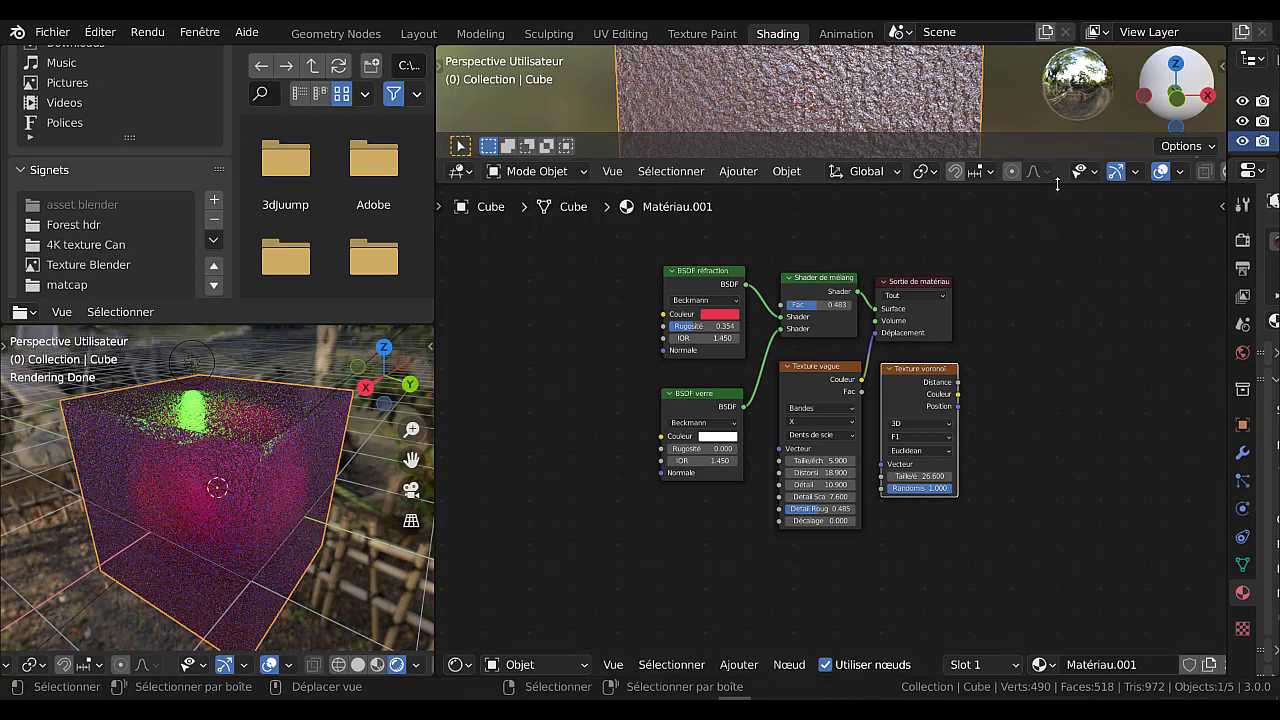
- Enlarge the material preview viewport above the node editor
drag(1056, 184, 1062, 387)
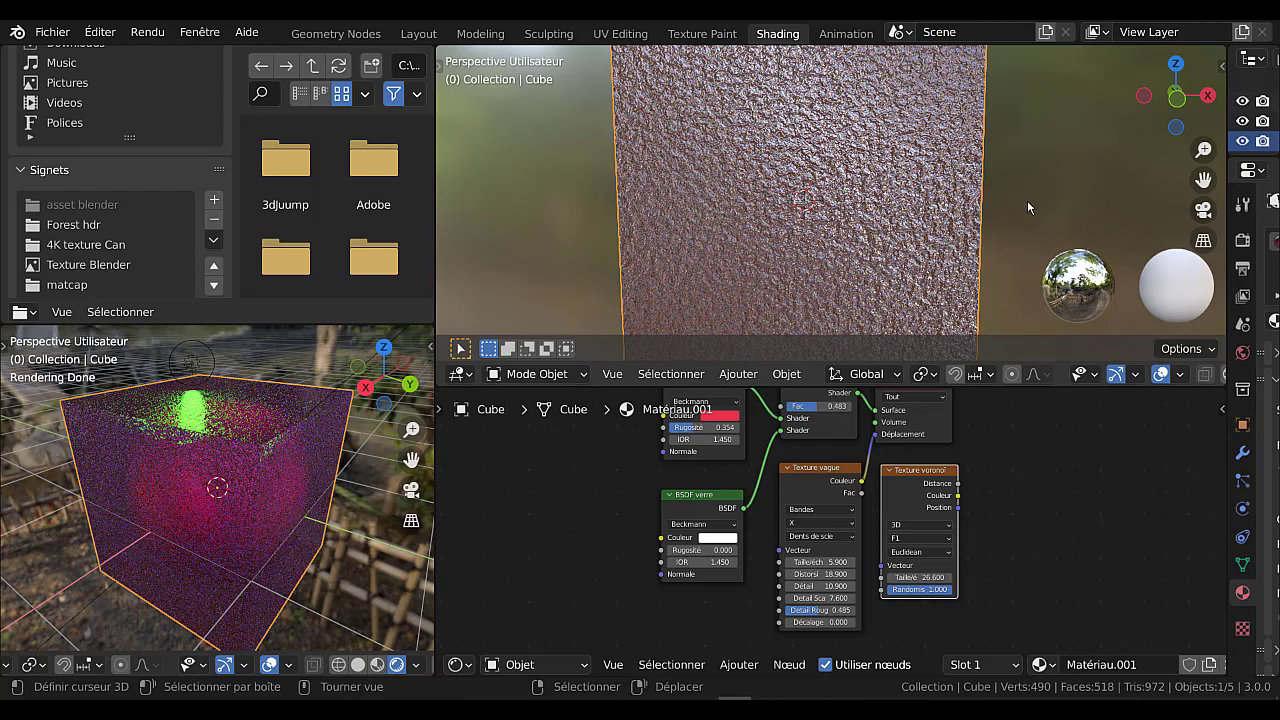
mouse_move(1025, 361)
mouse_down()
mouse_move(1026, 241)
mouse_move(1020, 350)
mouse_up()
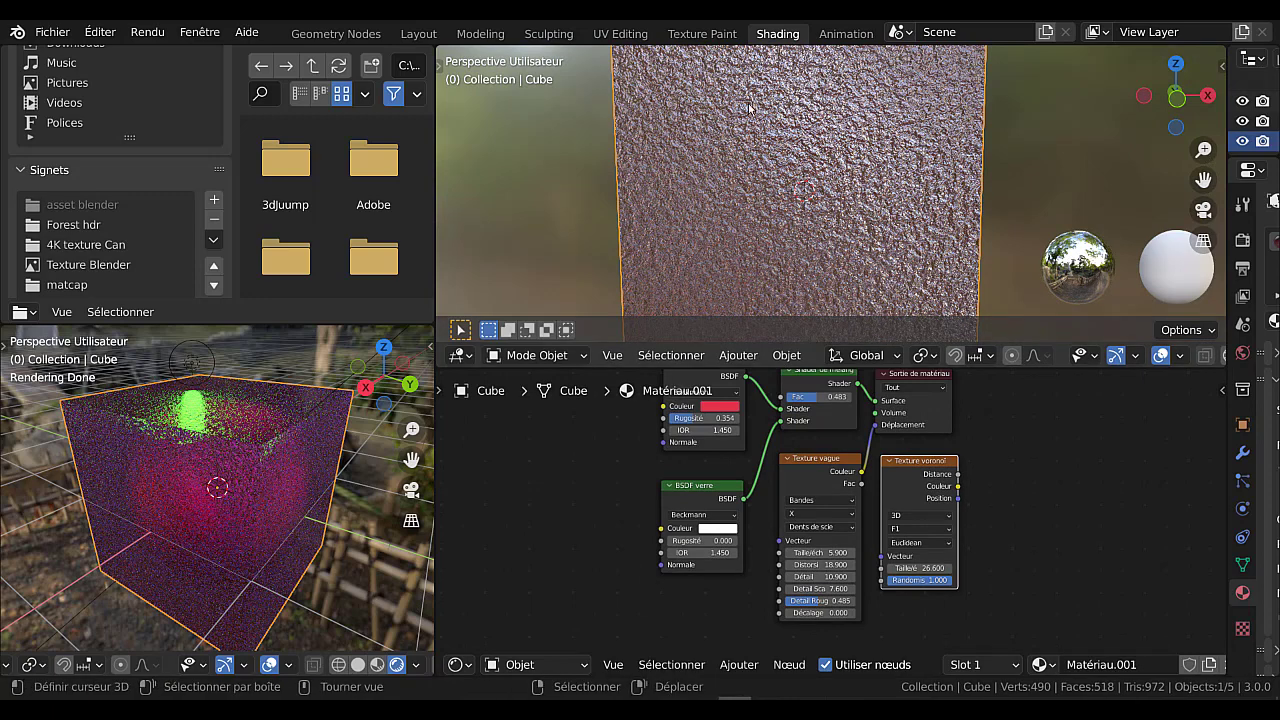